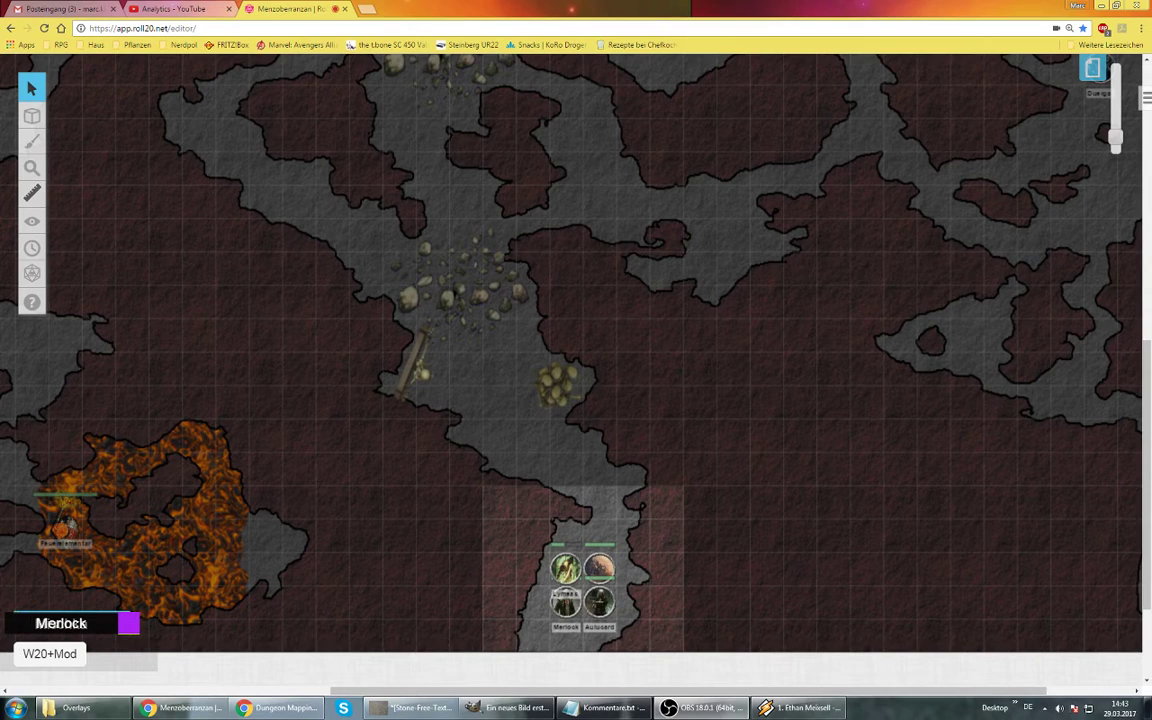
Confirm the new 2000×2000 image with a transparent background
scroll(570, 350, "left", 2)
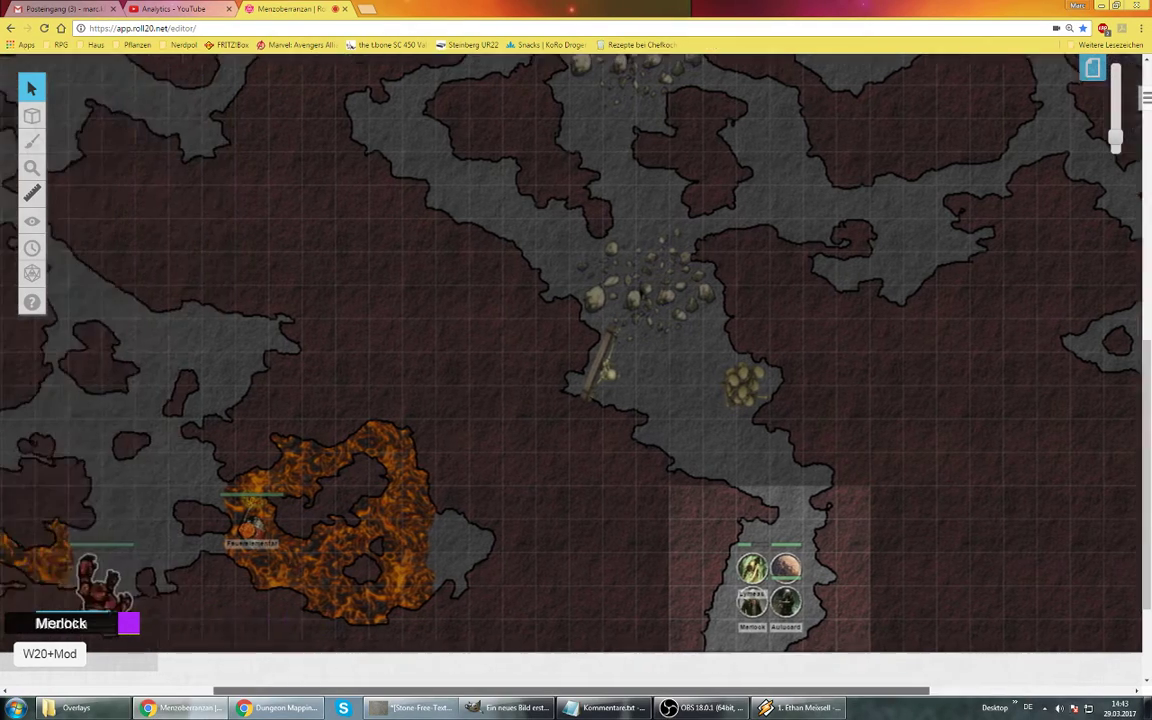
scroll(570, 350, "left", 3)
scroll(570, 350, "up", 3)
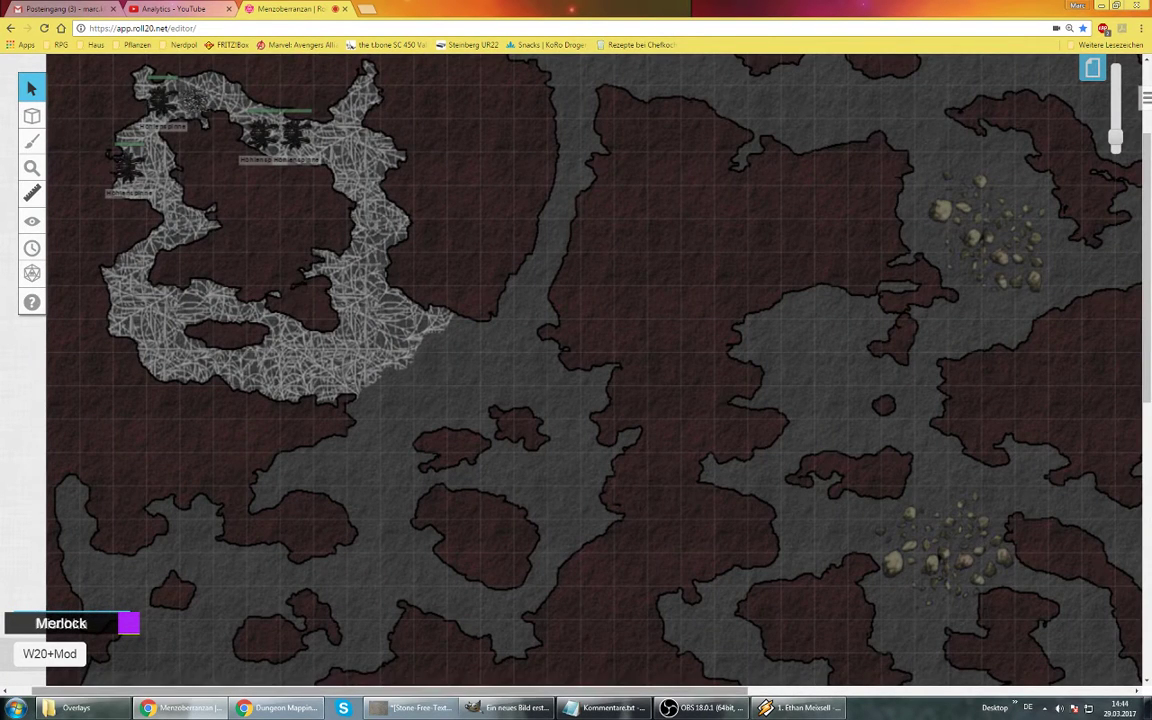
scroll(515, 340, "right", 1)
scroll(515, 340, "right", 6)
scroll(515, 370, "up", 1)
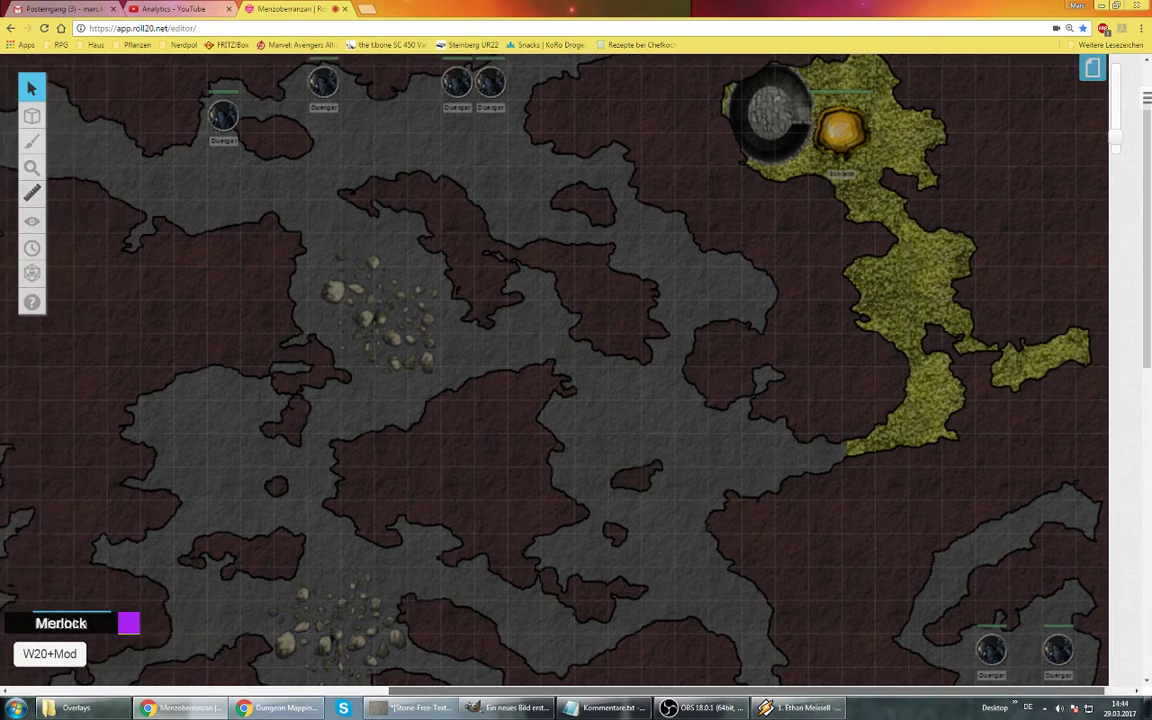
scroll(510, 340, "left", 3)
scroll(510, 340, "down", 3)
scroll(576, 370, "down", 2)
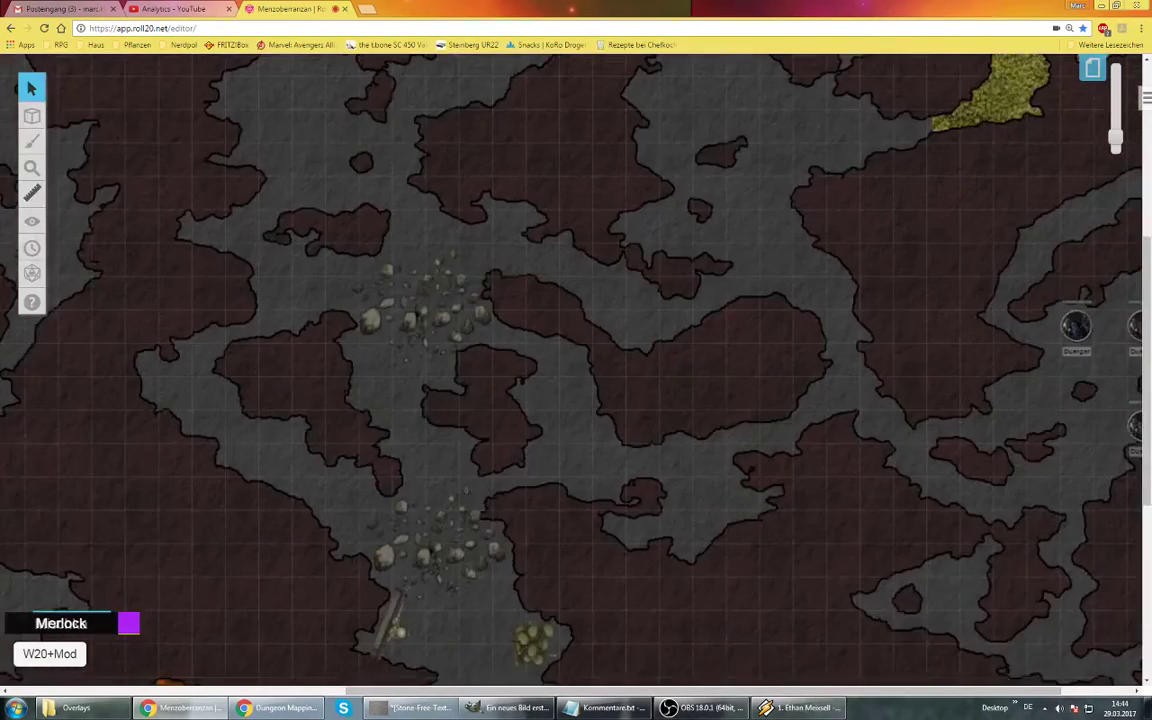
scroll(576, 370, "down", 1)
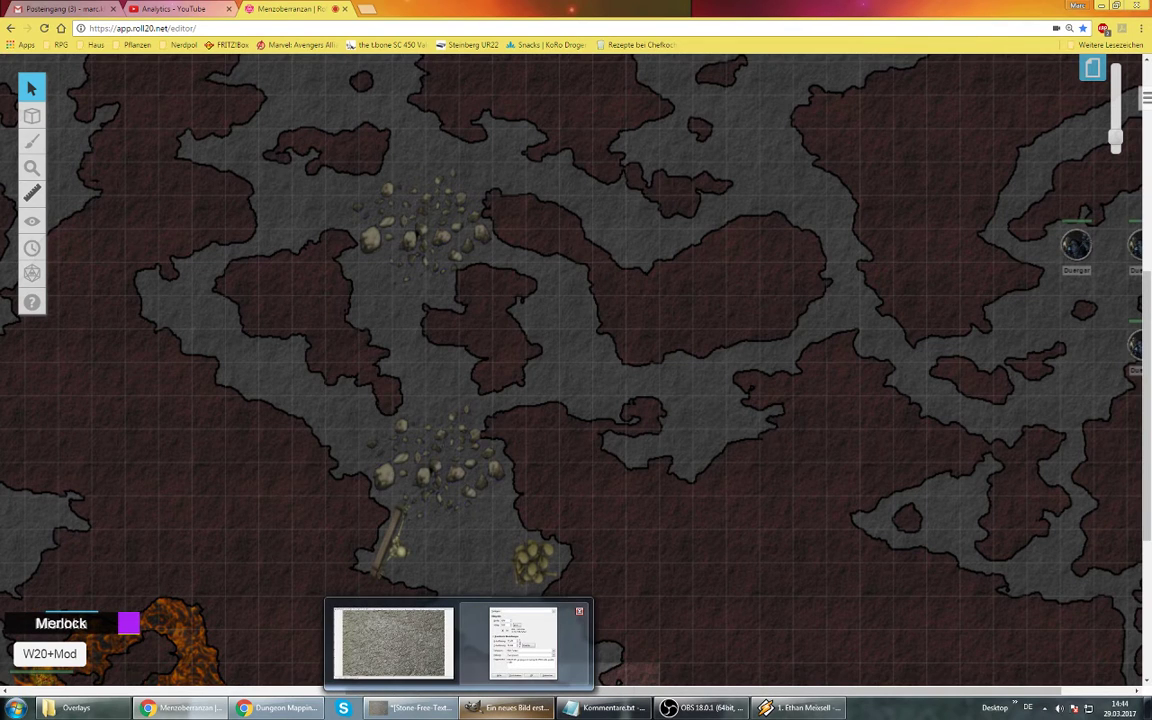
left_click(522, 643)
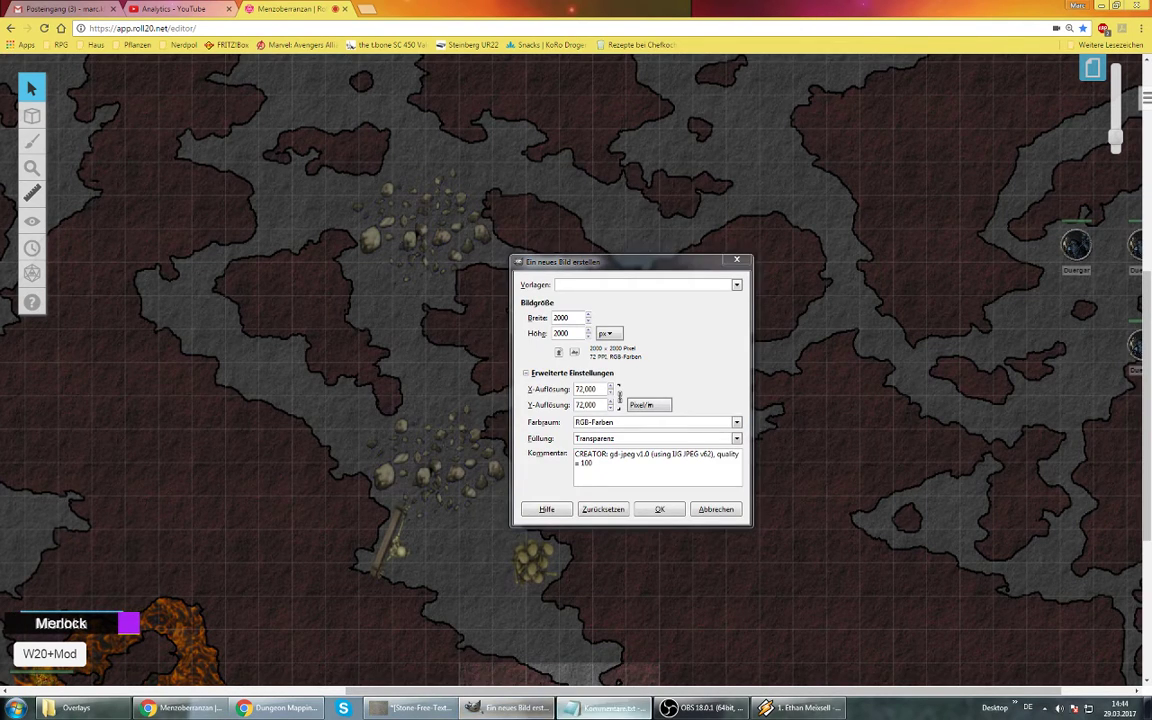
left_click(605, 707)
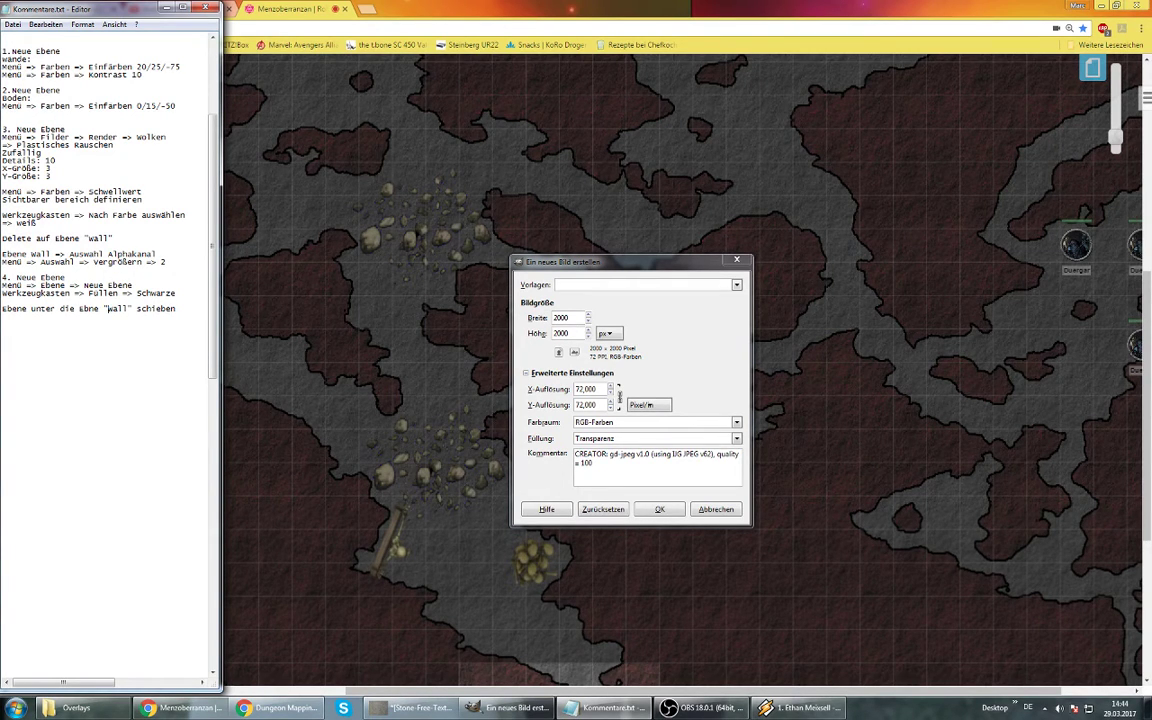
key("Return")
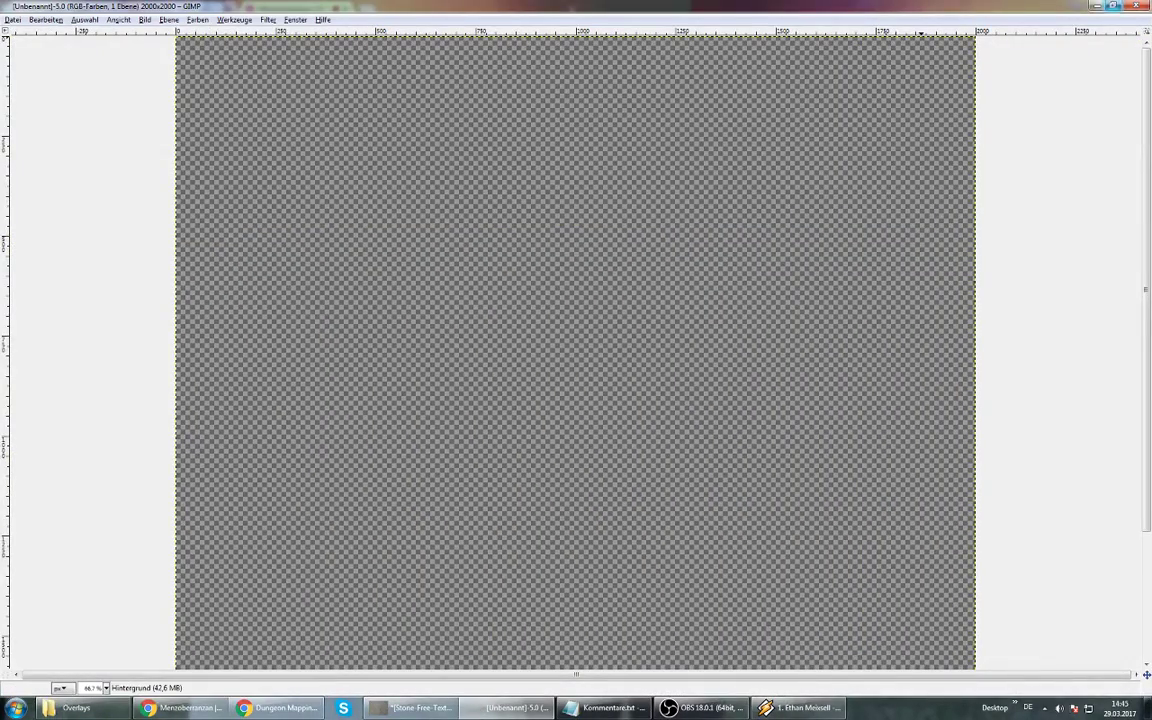
Un-maximise the GIMP window and resize it to sit beside the step notes
double_click(990, 6)
left_click_drag(300, 201, 328, 360)
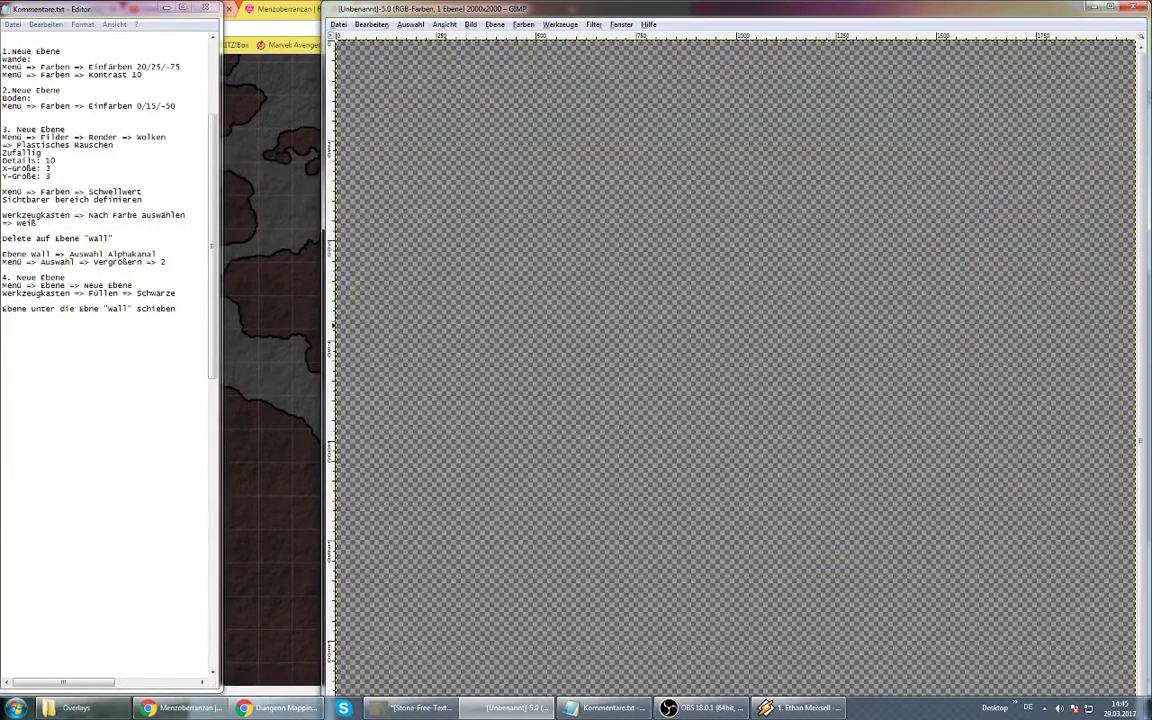
left_click_drag(333, 325, 234, 325)
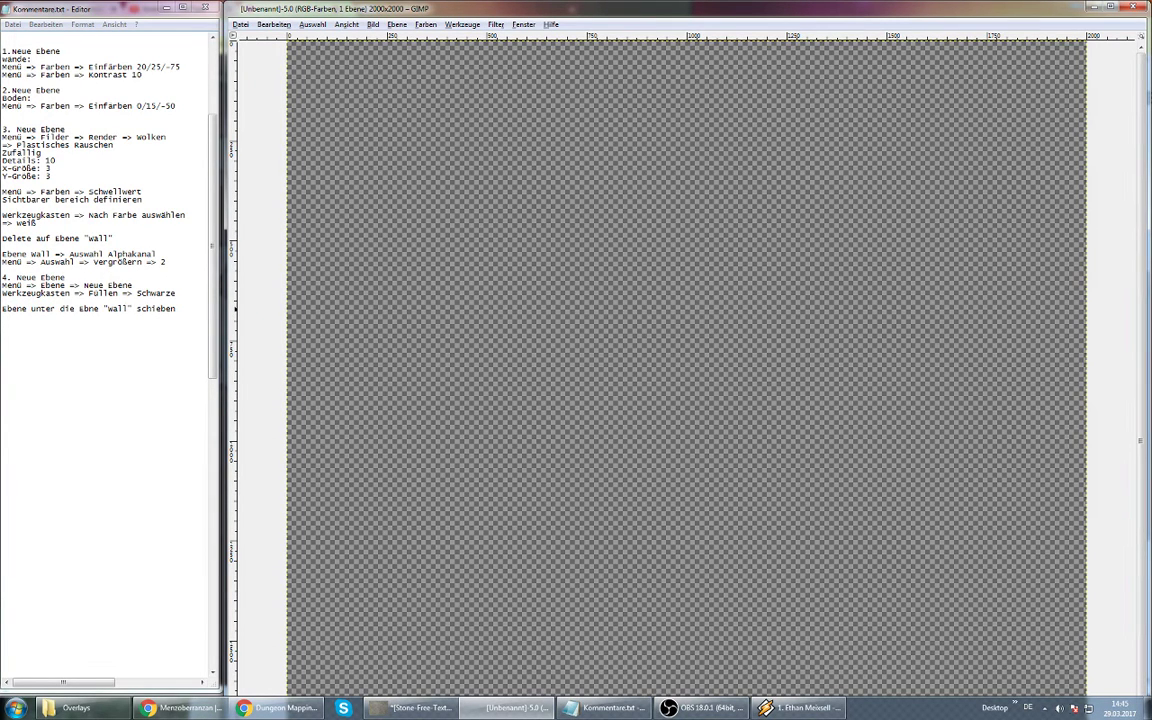
left_click(88, 309)
type("e")
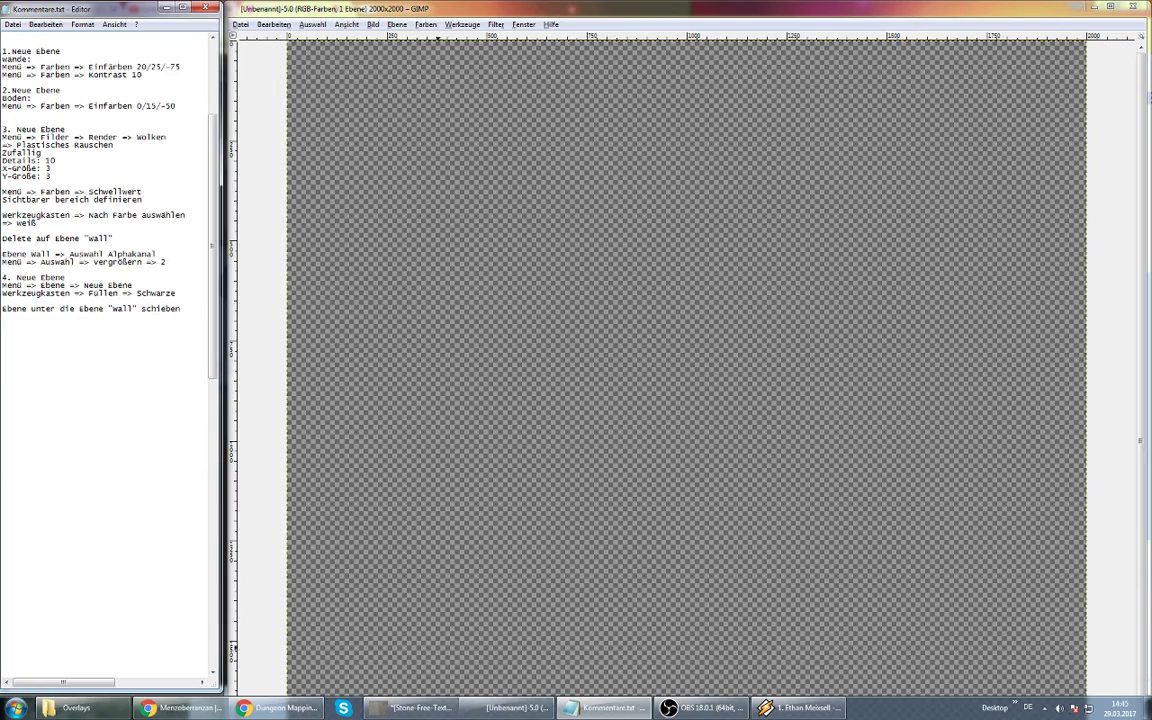
mouse_move(413, 707)
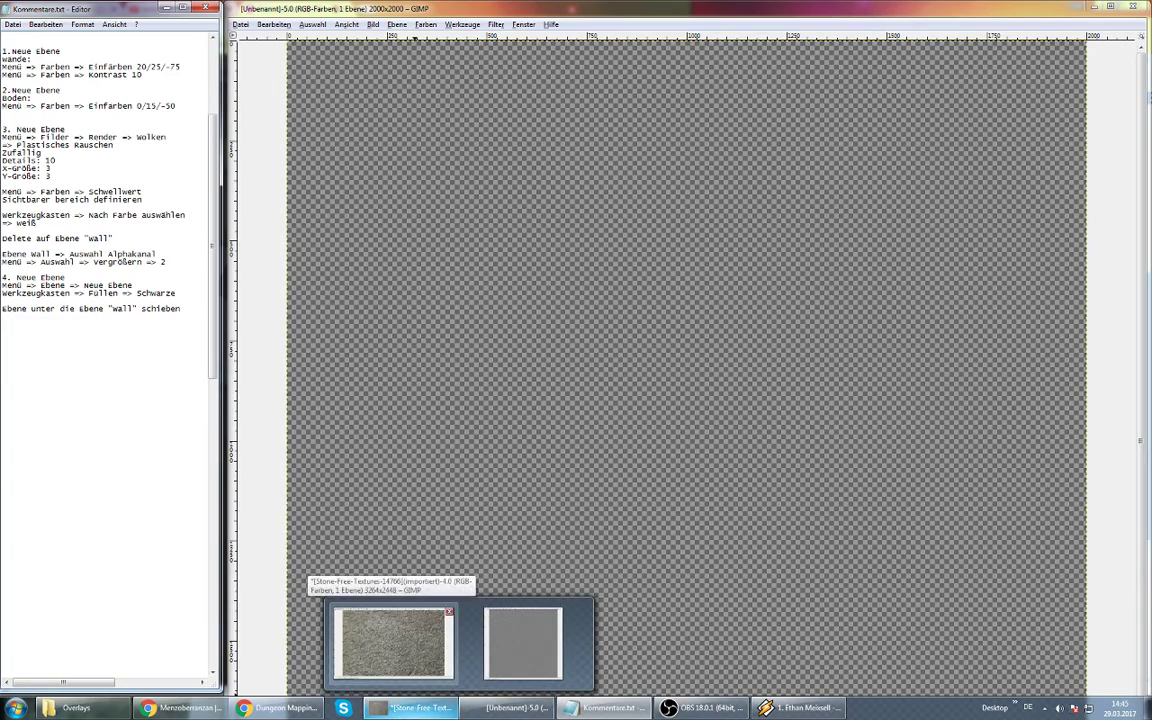
Copy the stone texture from its 3264×2448 image
left_click(395, 643)
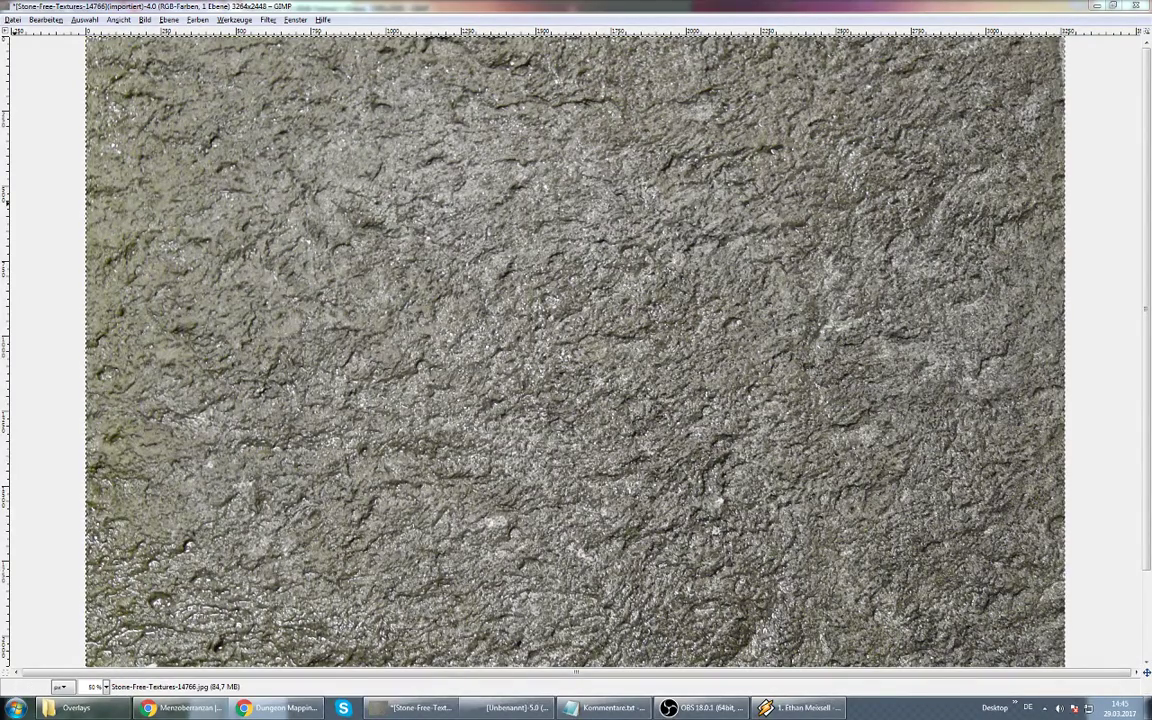
key("Tab")
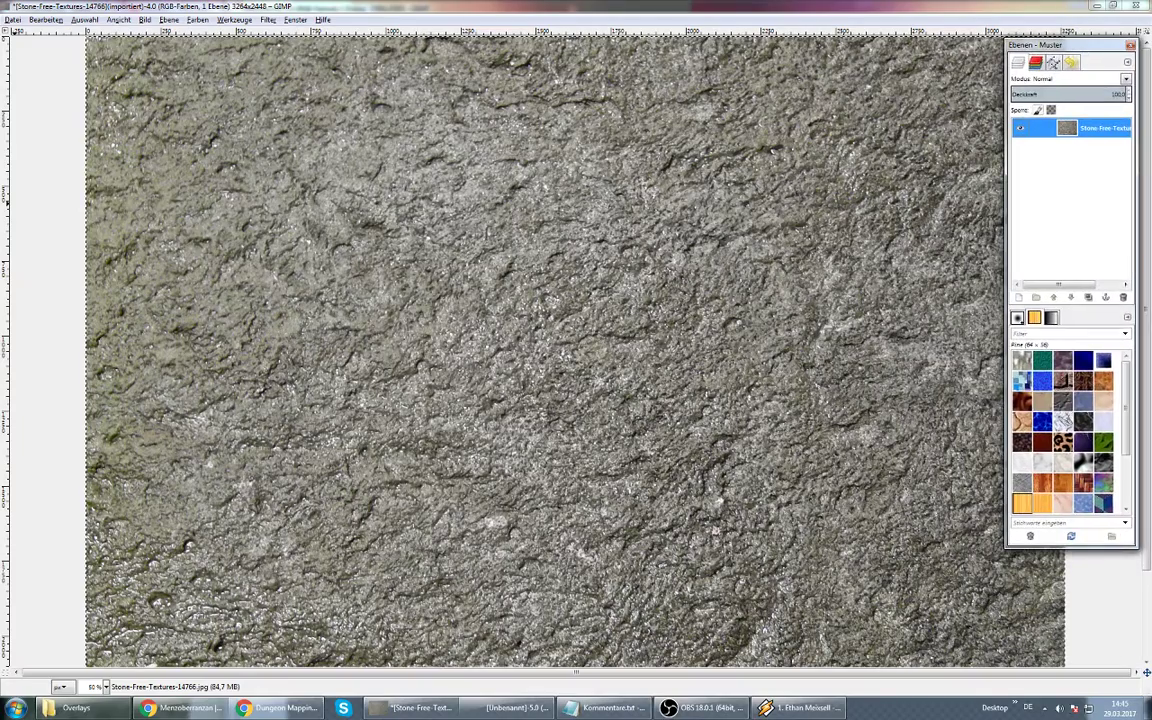
right_click(1072, 128)
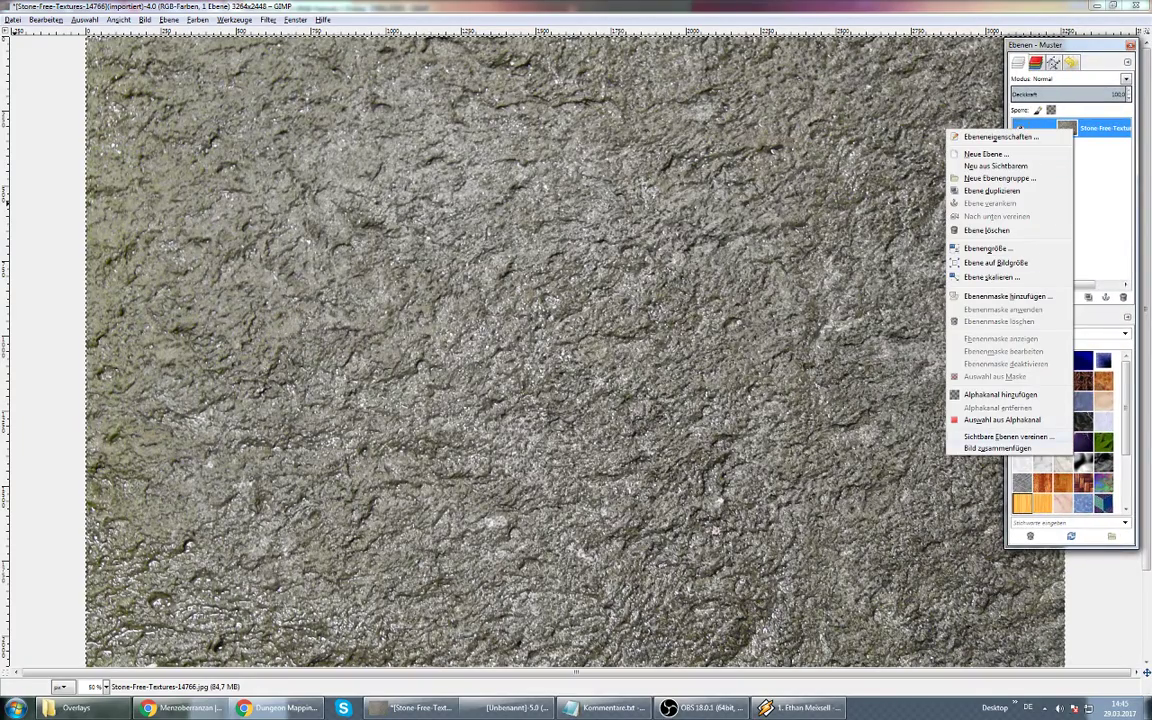
key("Escape")
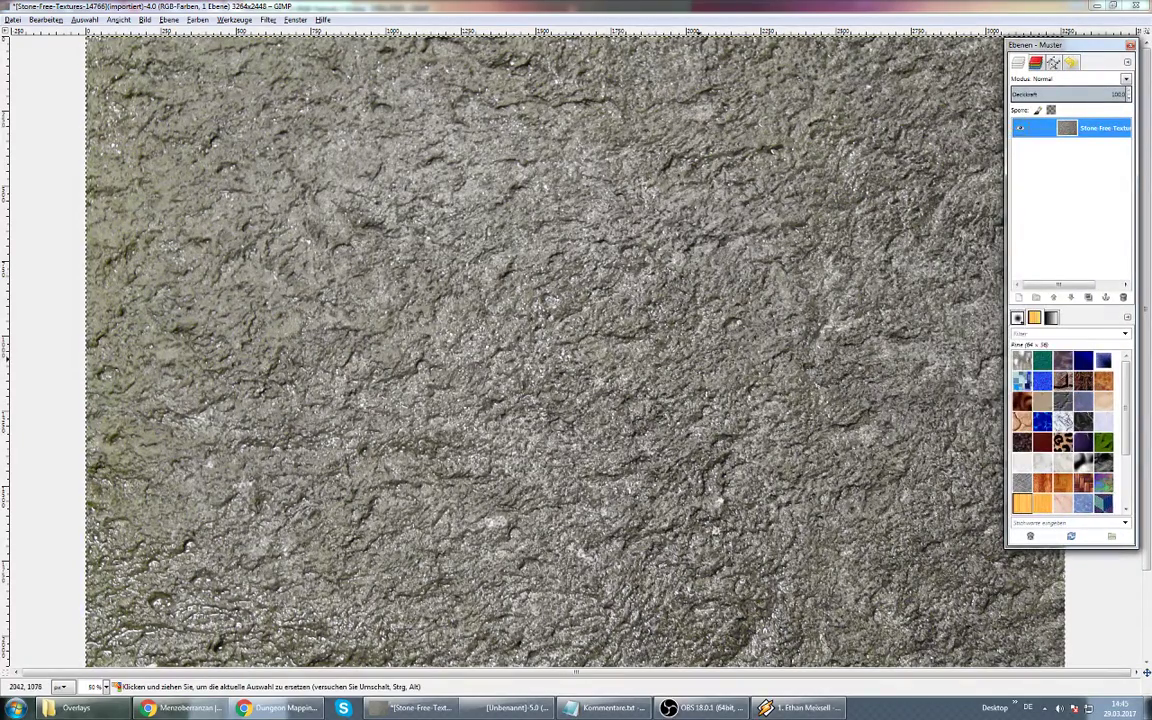
key("ctrl+c")
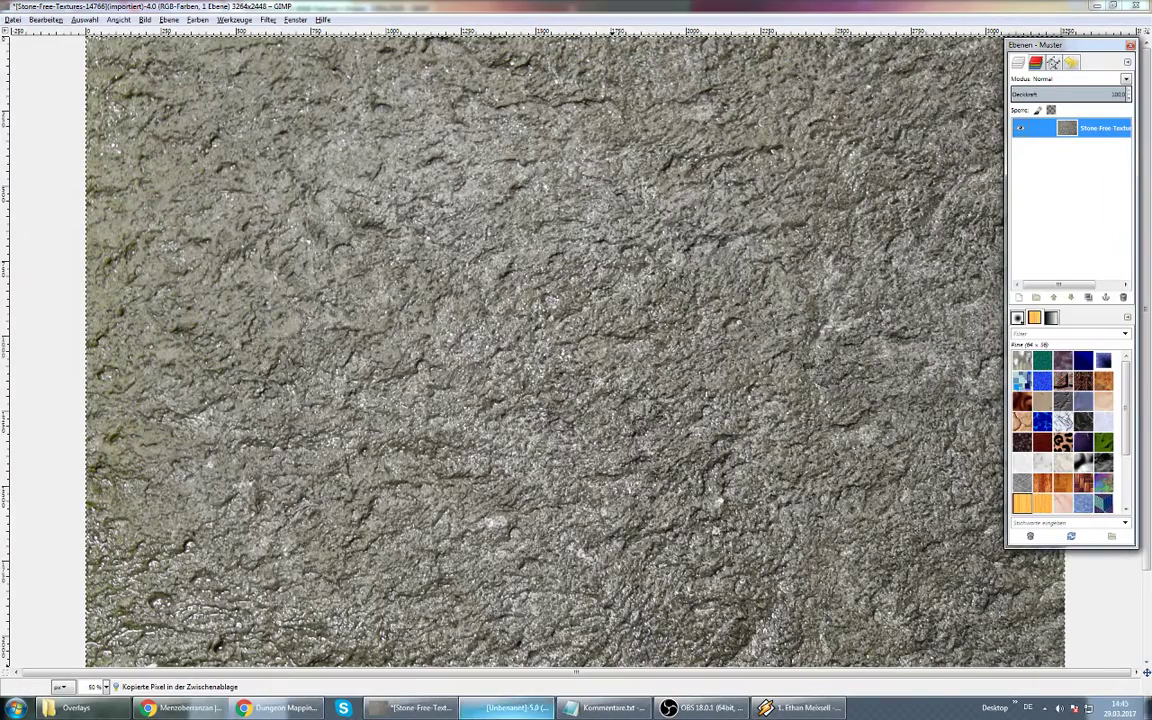
Paste the texture into the 2000×2000 image as a new layer and zoom out
left_click(515, 707)
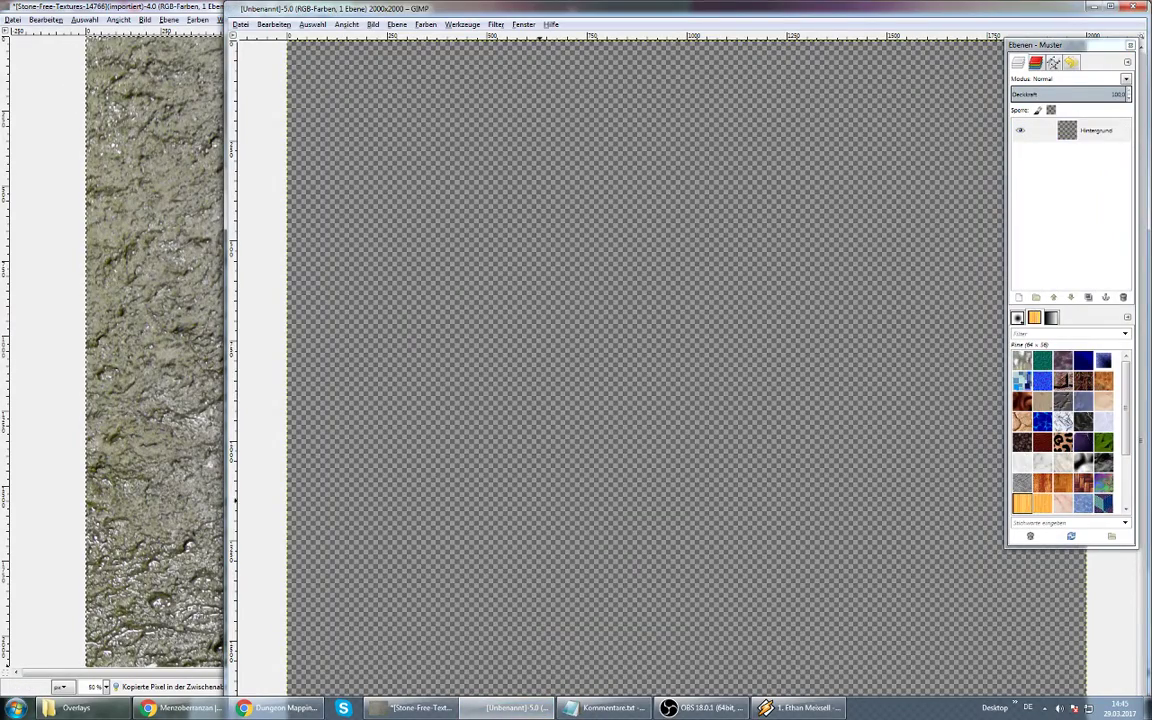
left_click(605, 707)
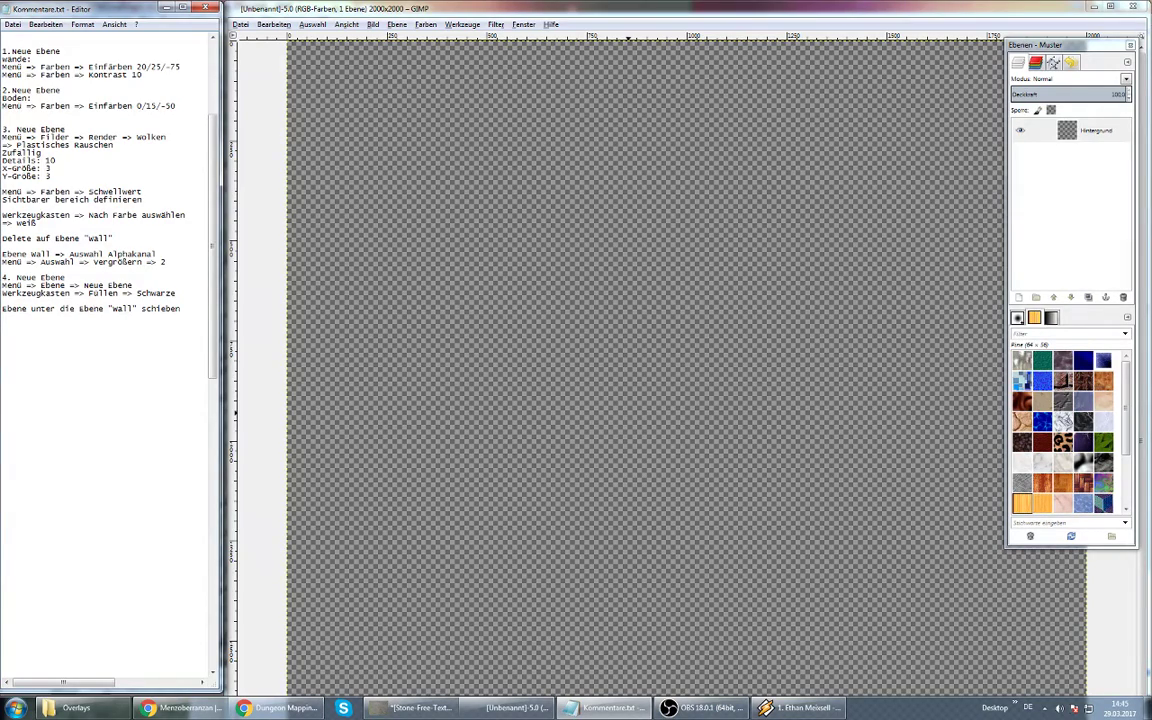
key("ctrl+v")
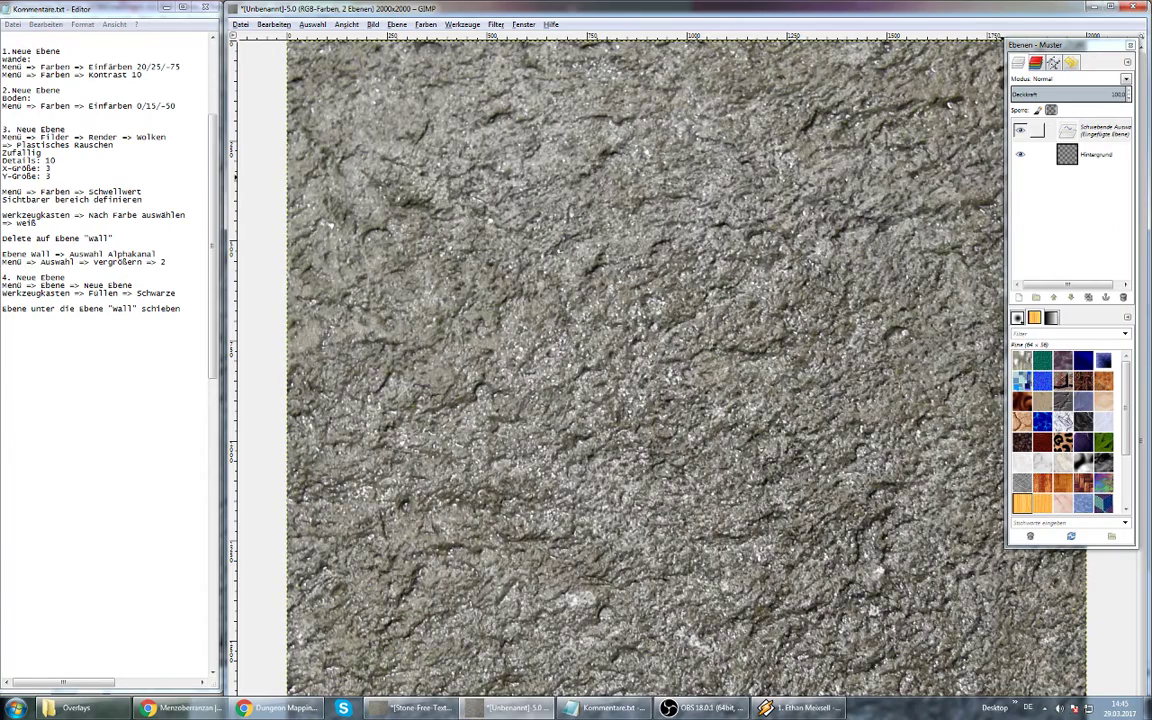
right_click(1070, 132)
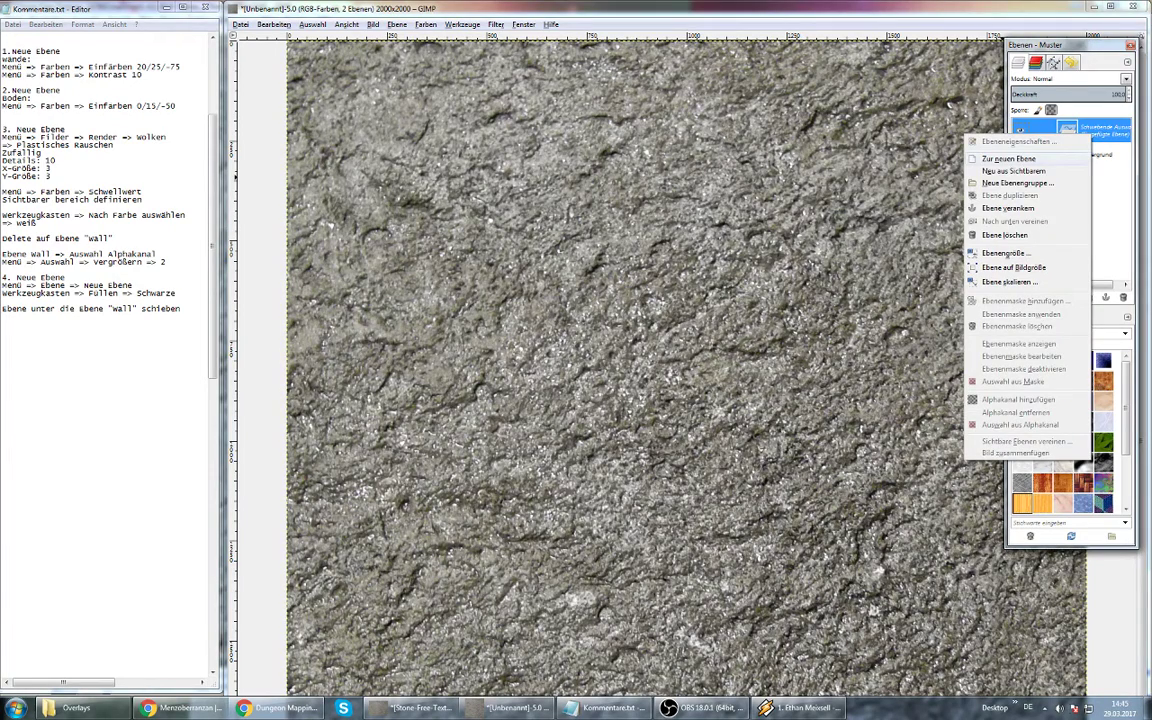
left_click(1008, 158)
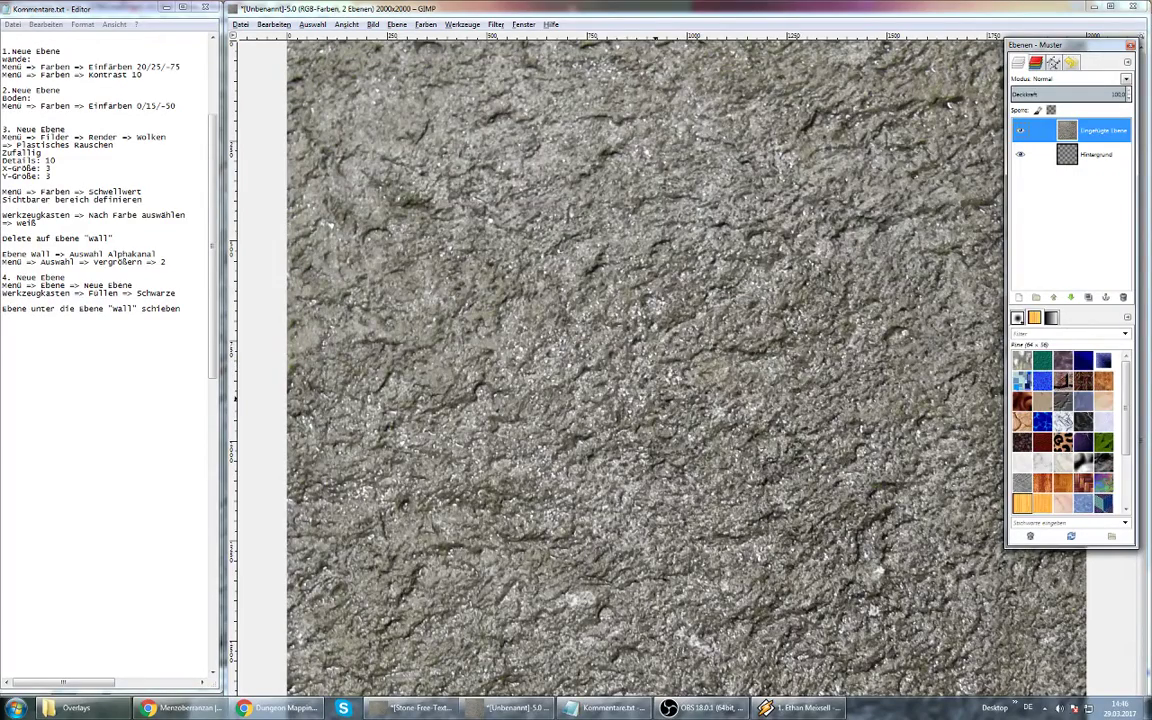
key("minus")
key("minus")
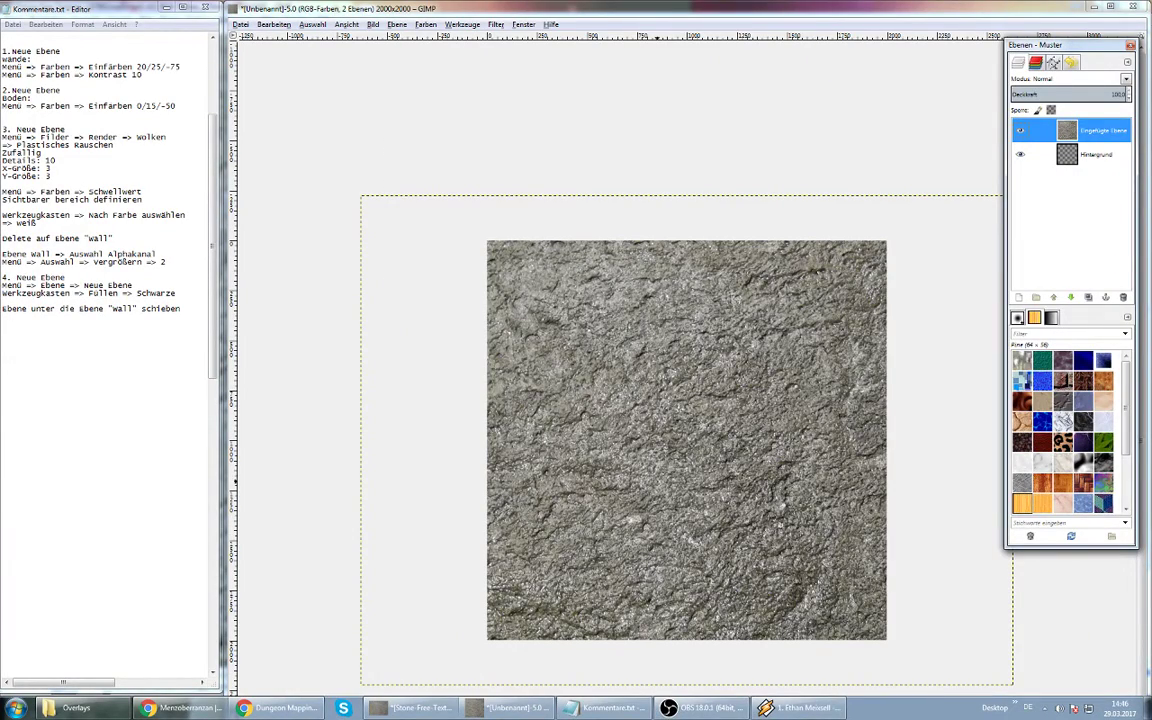
Check the image size in Scale Image, leaving it at 2000×2000
right_click(1076, 136)
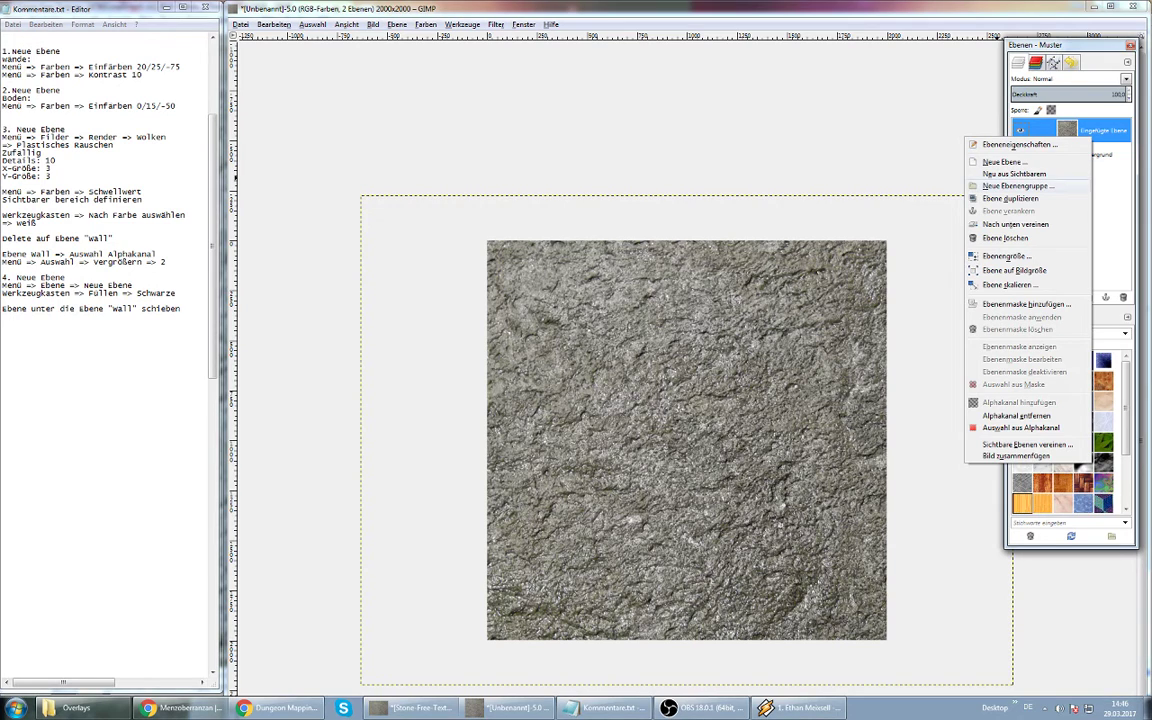
key("Escape")
left_click(372, 24)
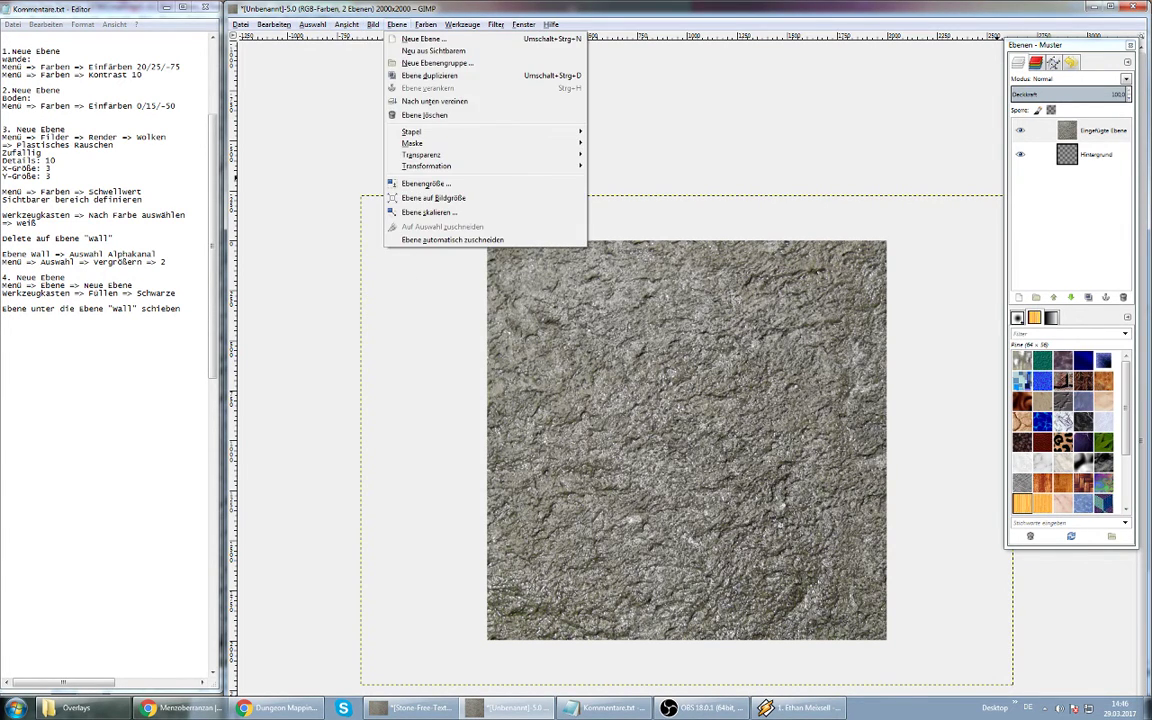
left_click(401, 131)
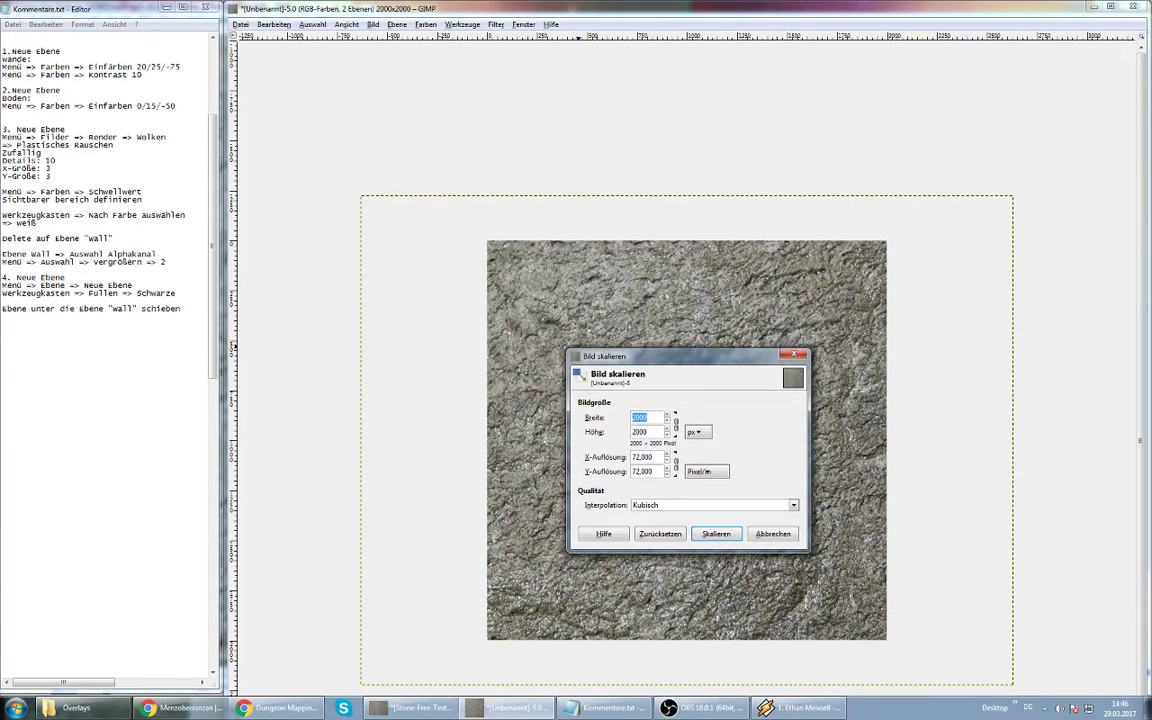
key("Escape")
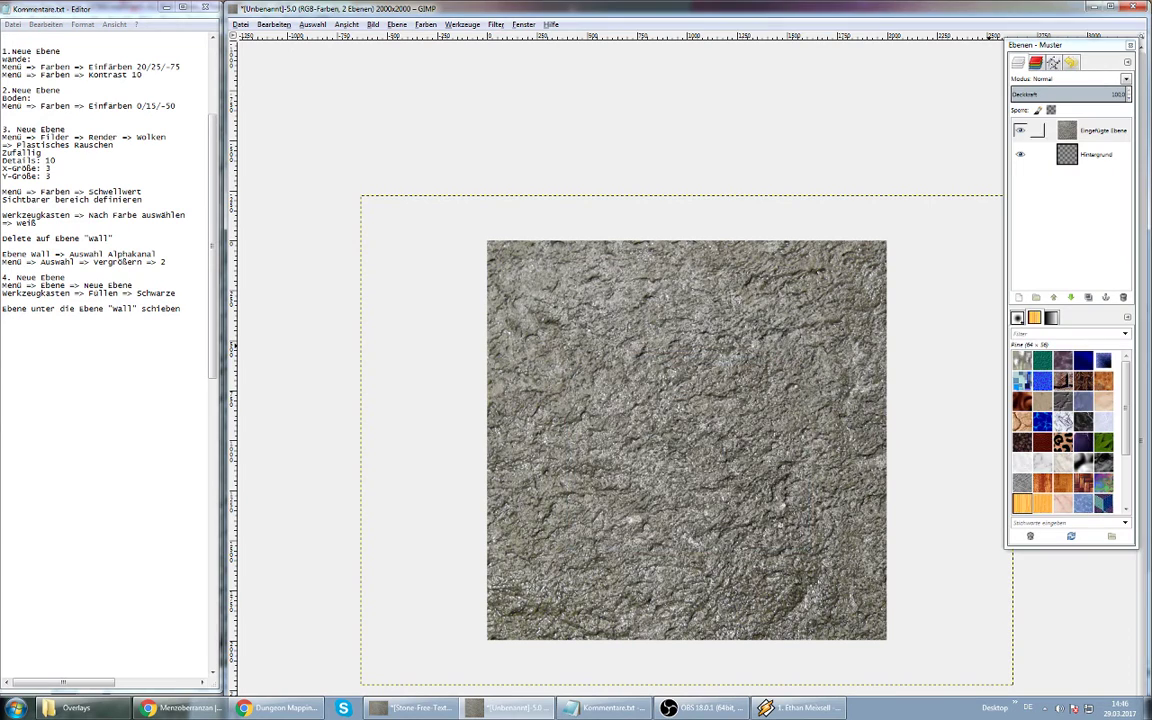
left_click(1030, 130)
Select the stone layer's opaque area with Alpha to Selection and show the toolbox
right_click(1030, 130)
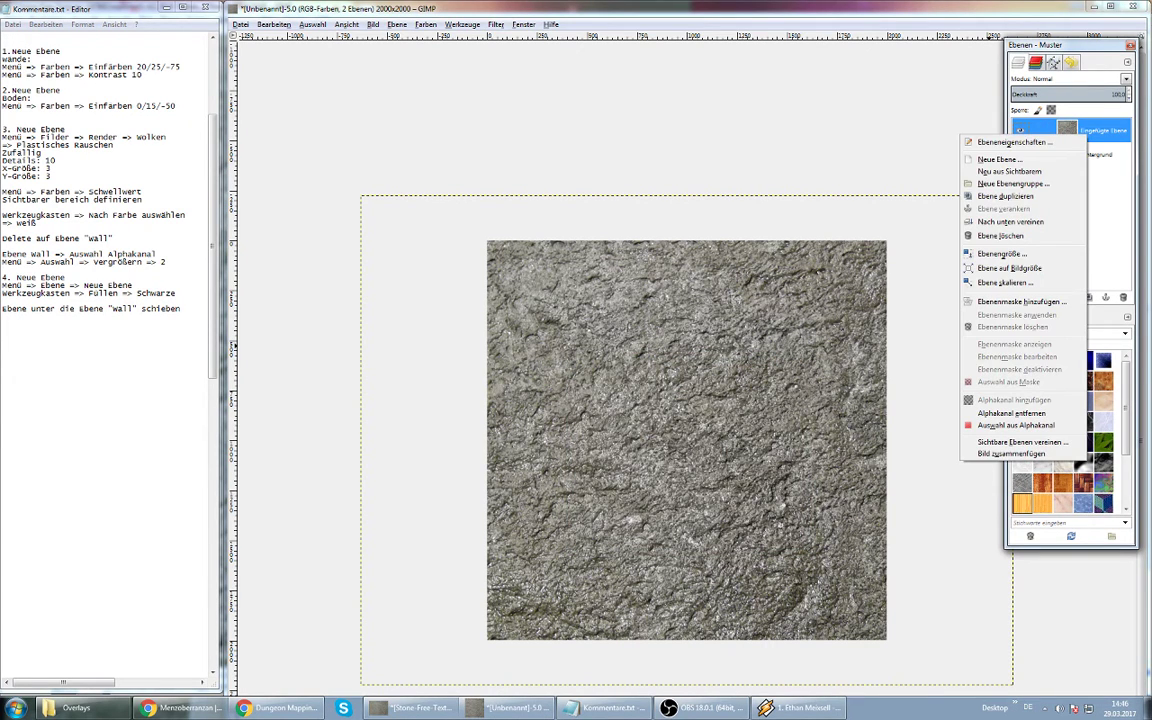
left_click(1015, 425)
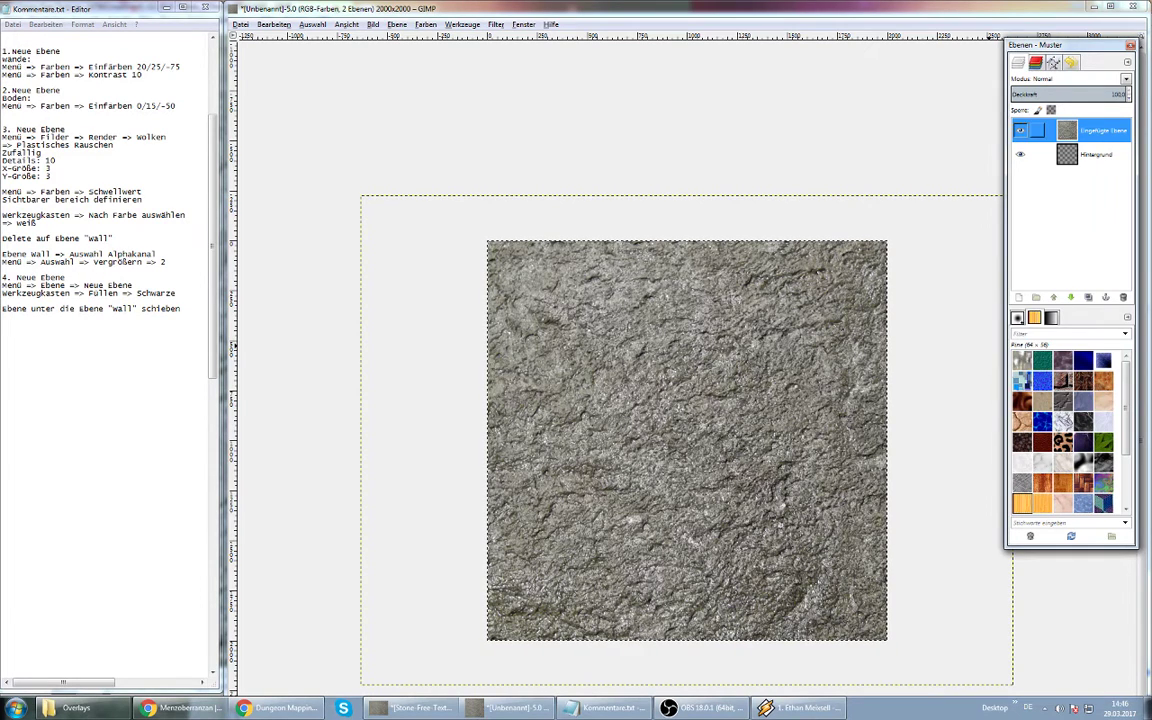
right_click(1036, 130)
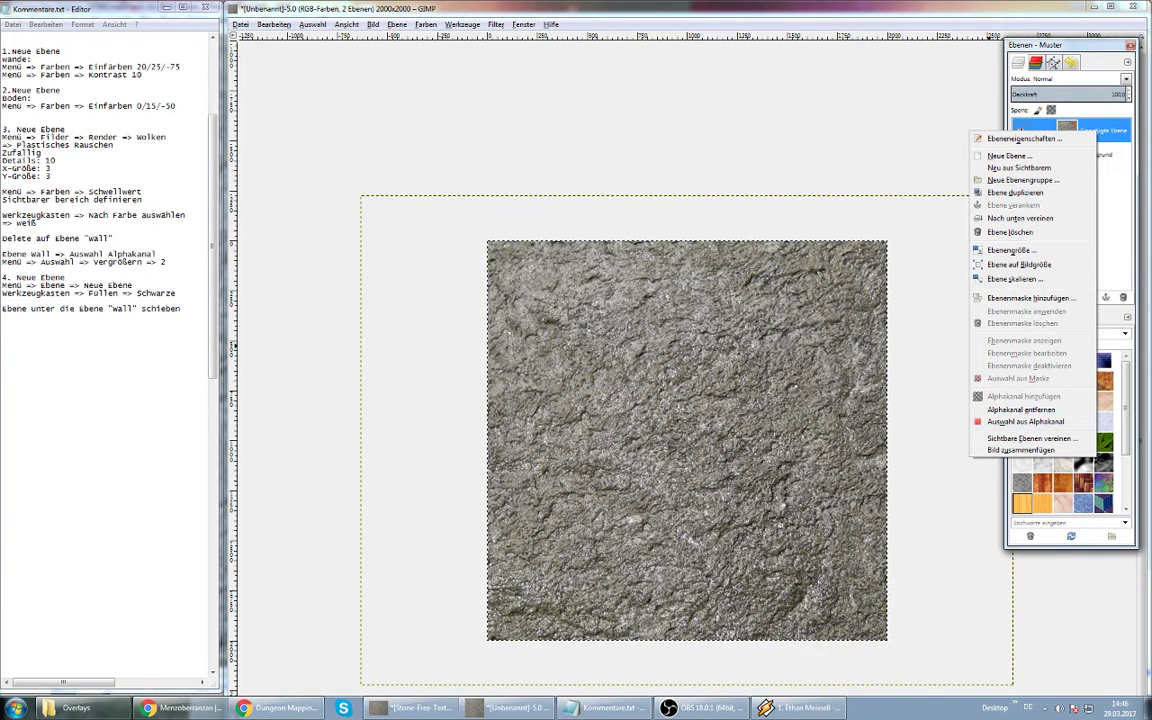
key("Escape")
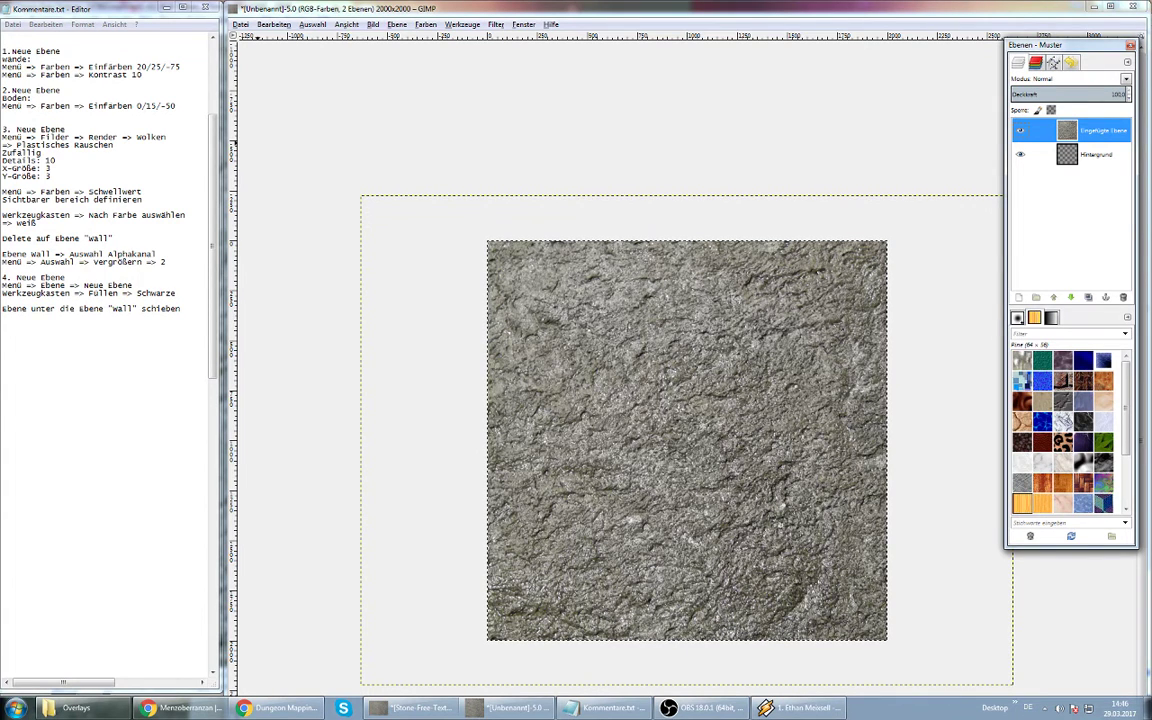
key("ctrl+b")
Rectangle-select the whole texture and apply a trial scale to it
left_click_drag(135, 113, 250, 165)
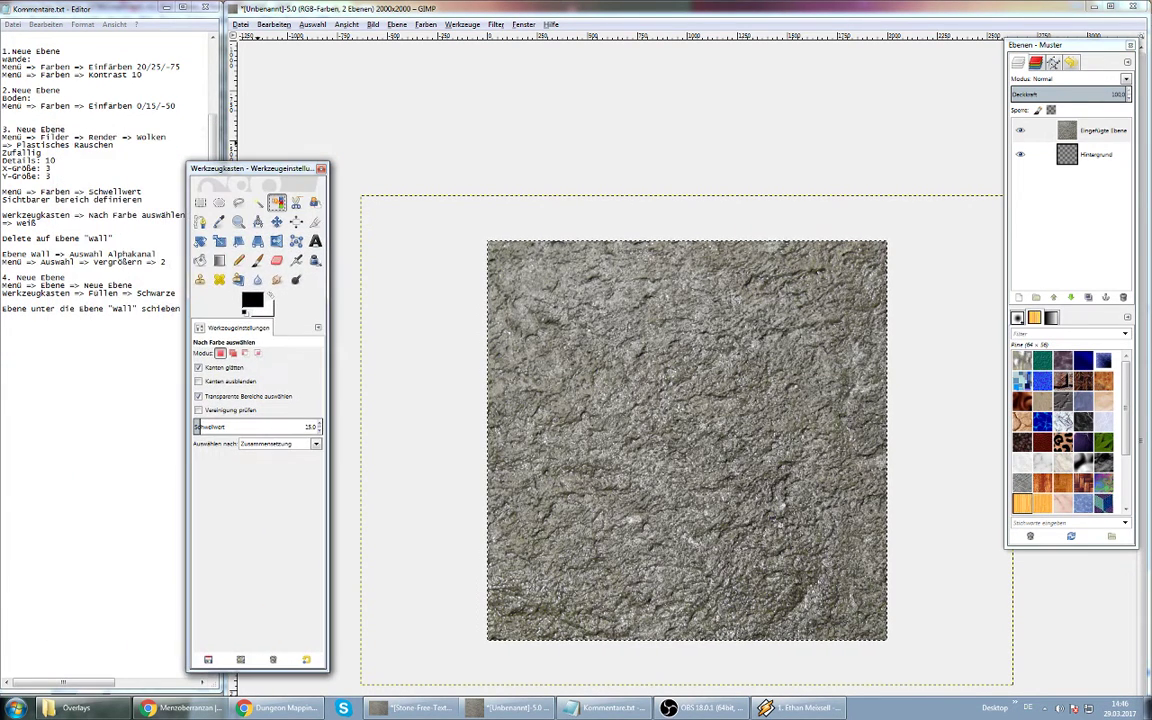
left_click(194, 199)
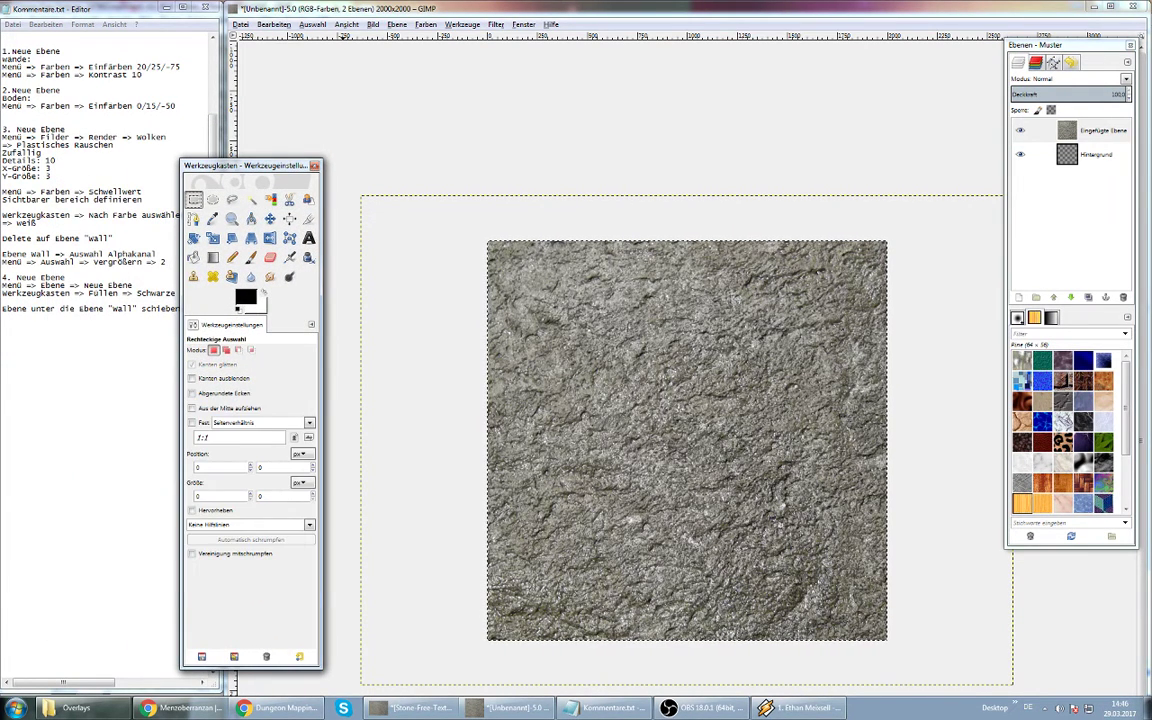
mouse_move(343, 161)
left_mouse_down()
mouse_move(604, 387)
mouse_move(1040, 688)
left_mouse_up()
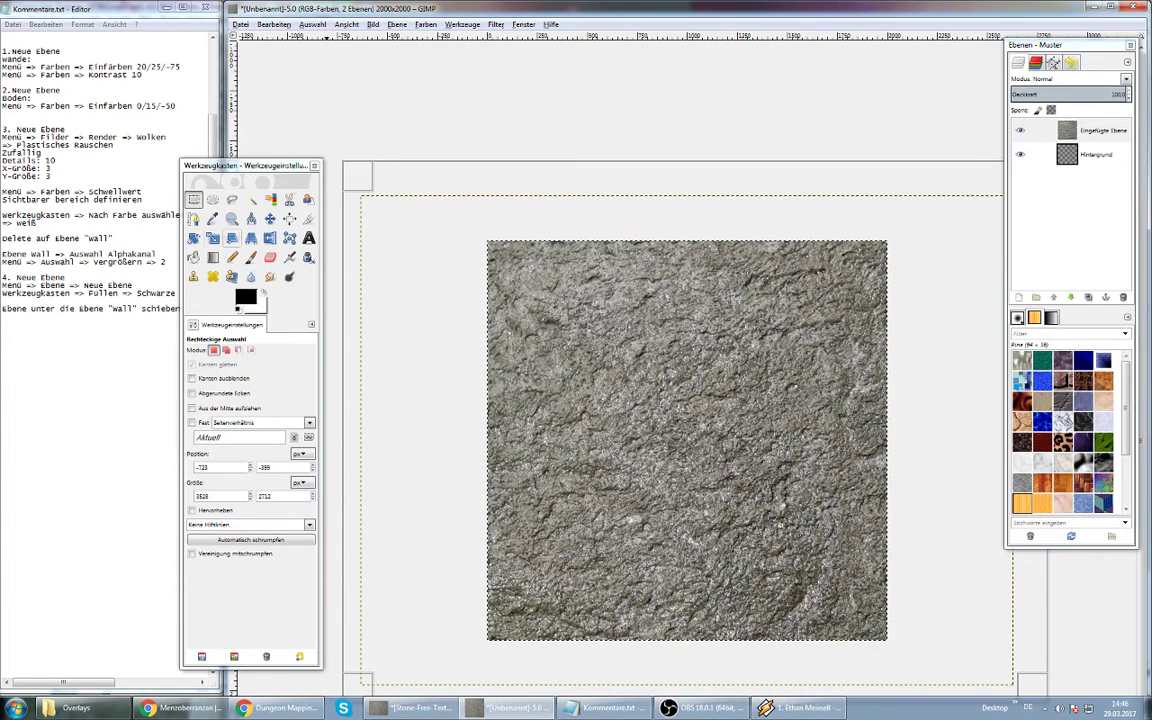
left_click(212, 237)
left_click(610, 400)
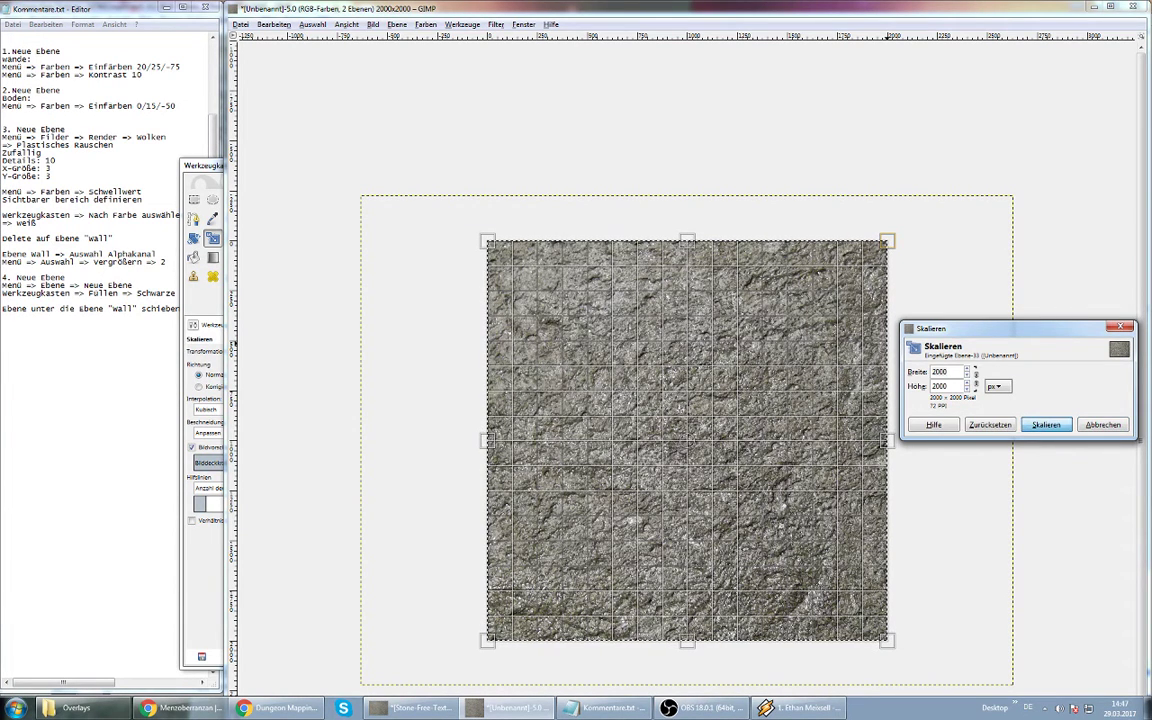
key("Return")
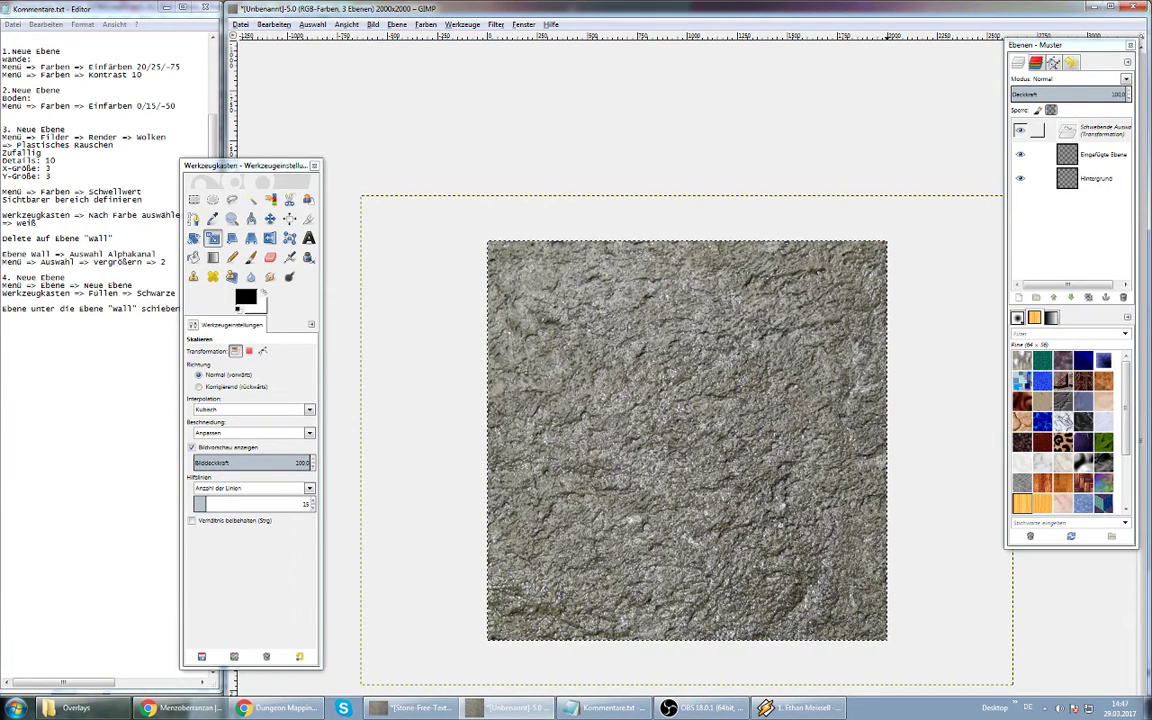
Undo the trial scale until the texture is a floating selection again
right_click(1040, 131)
left_click(925, 207)
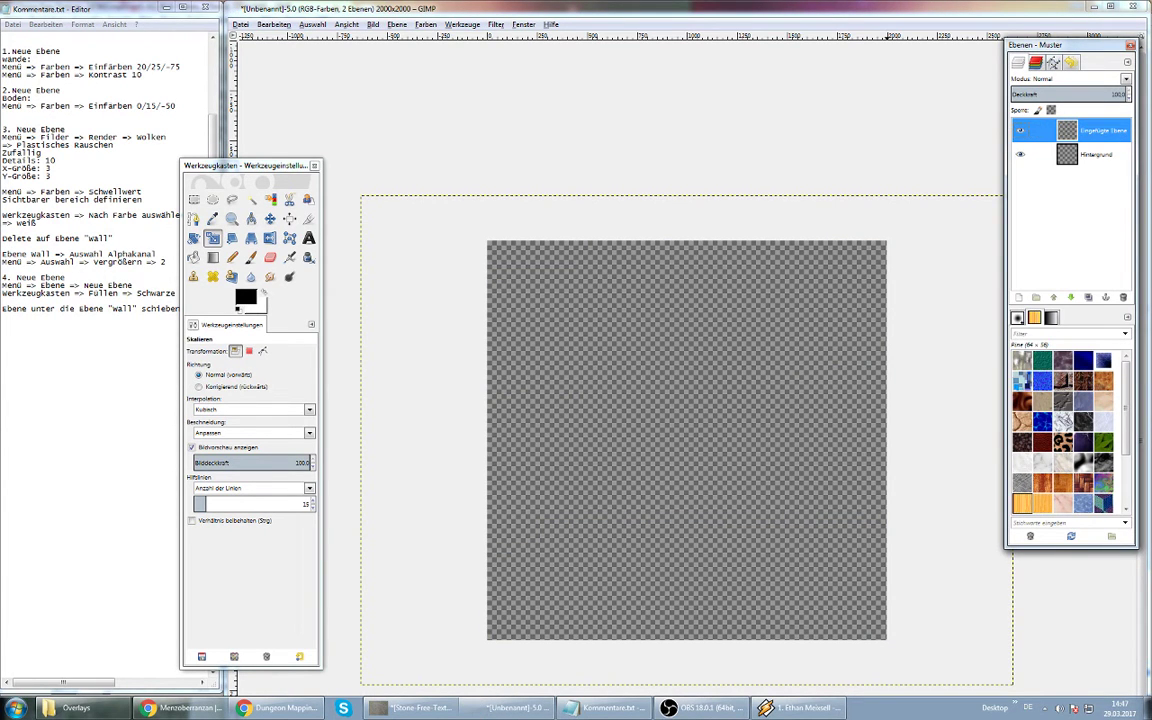
key("ctrl+z")
key("ctrl+h")
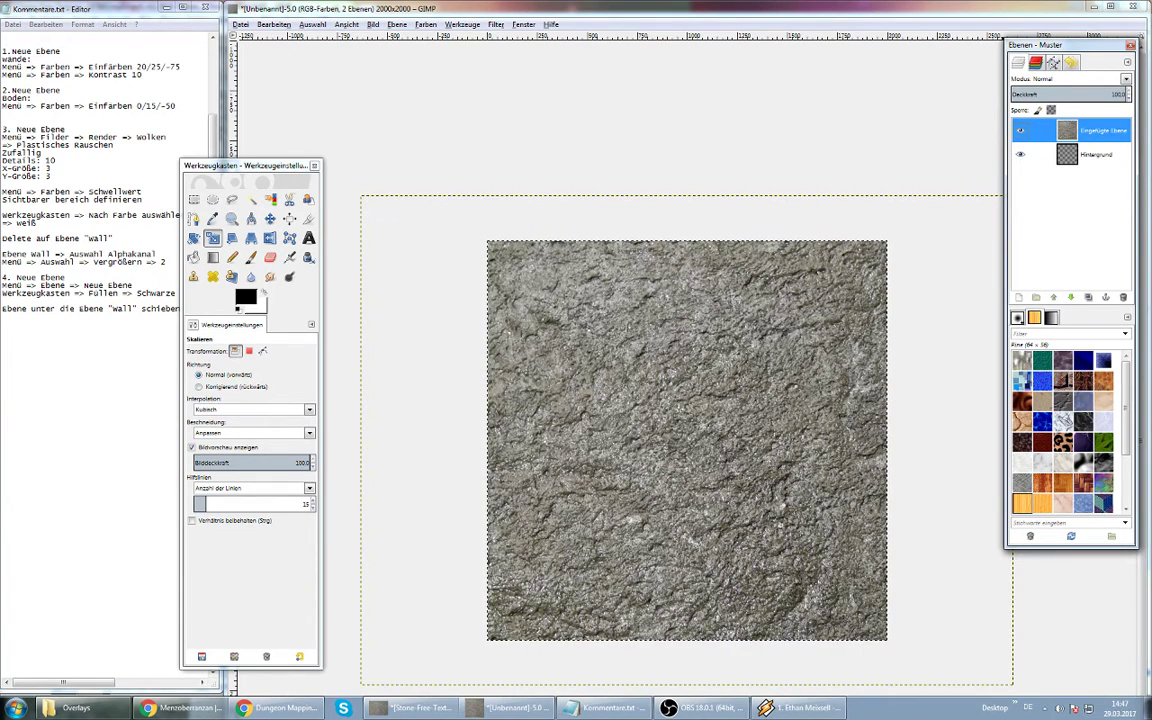
key("ctrl+z")
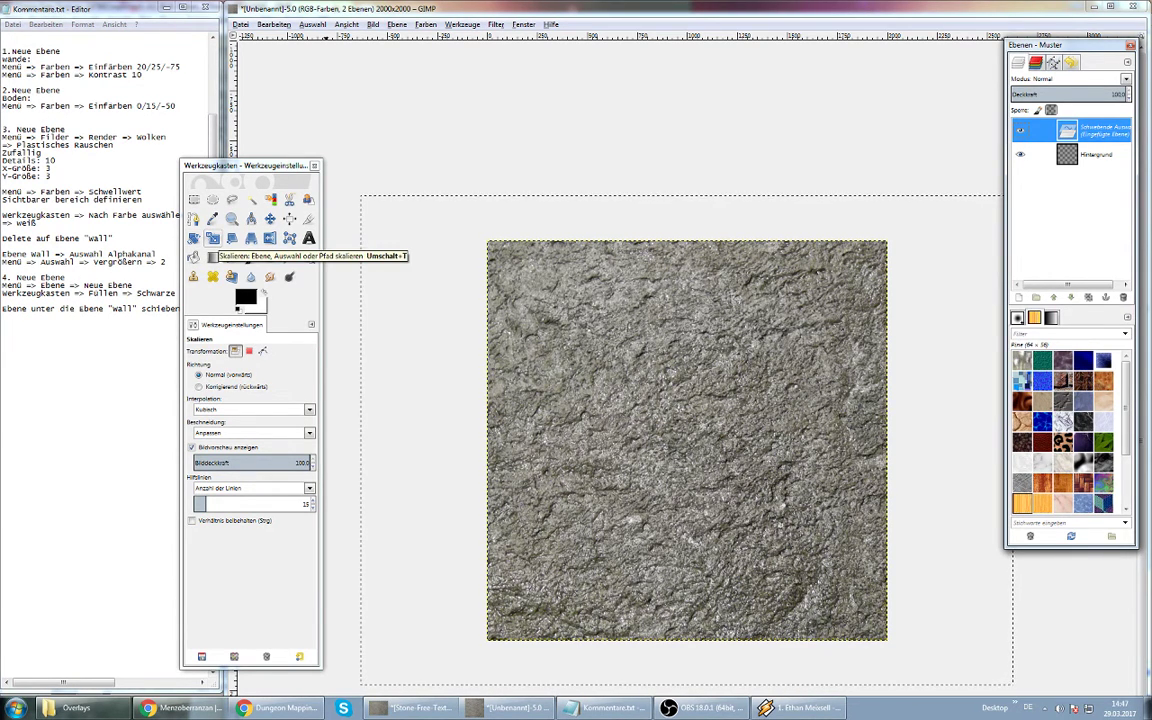
Scale the floating stone texture down to about 1998×2013 pixels
left_click(755, 460)
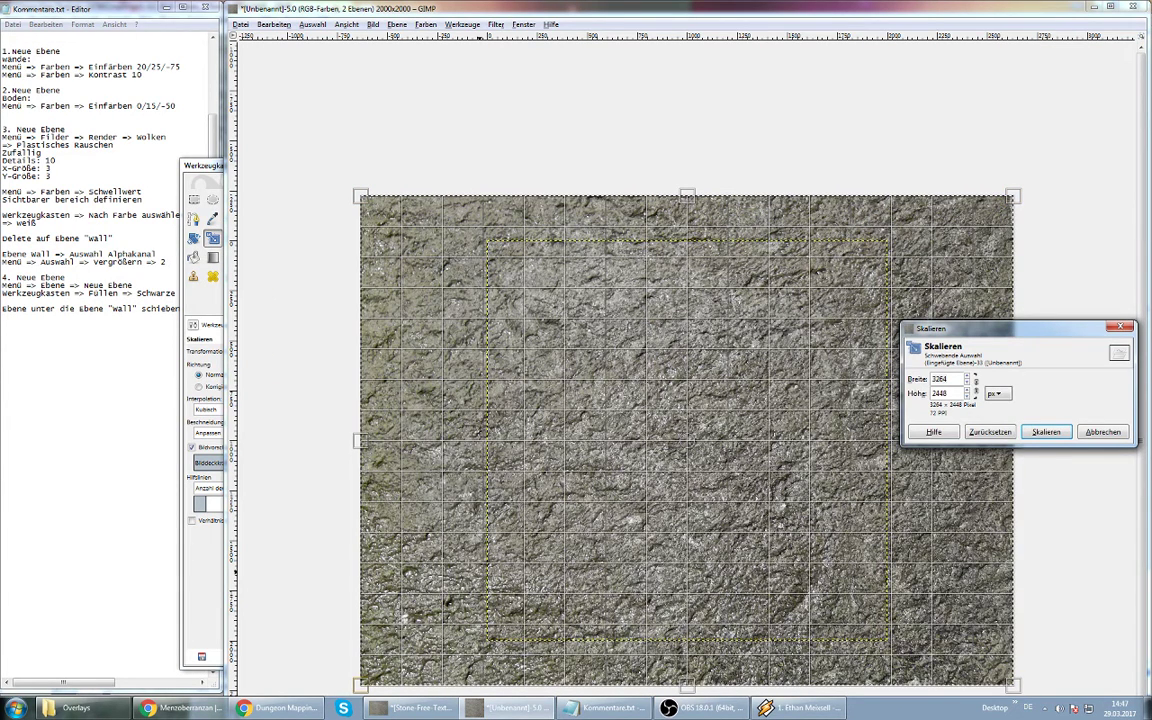
mouse_move(361, 686)
left_mouse_down()
mouse_move(502, 630)
mouse_move(487, 643)
left_mouse_up()
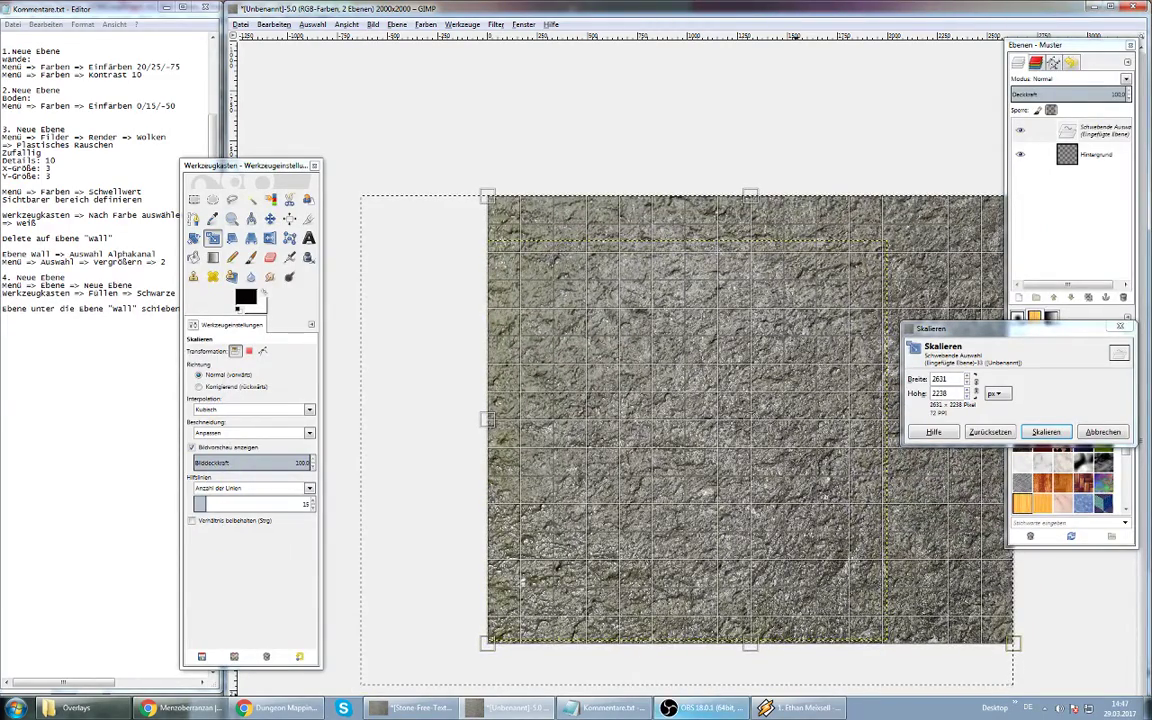
left_click_drag(1060, 45, 112, 141)
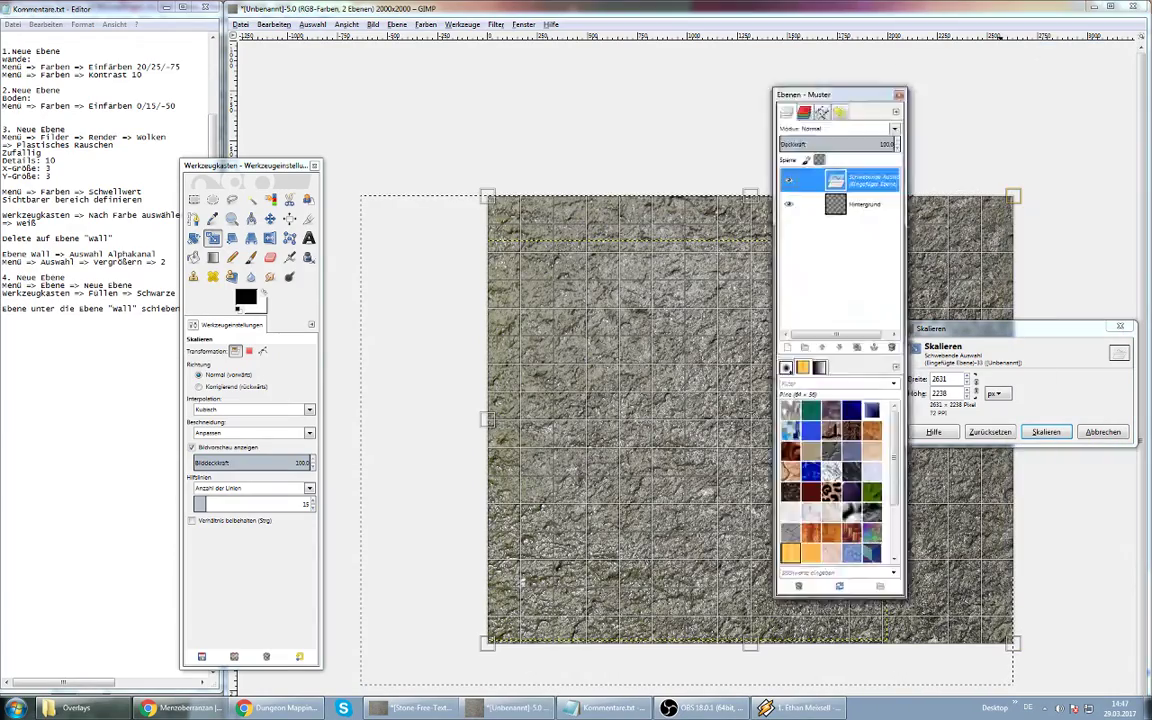
mouse_move(1013, 196)
left_mouse_down()
mouse_move(845, 252)
mouse_move(885, 243)
left_mouse_up()
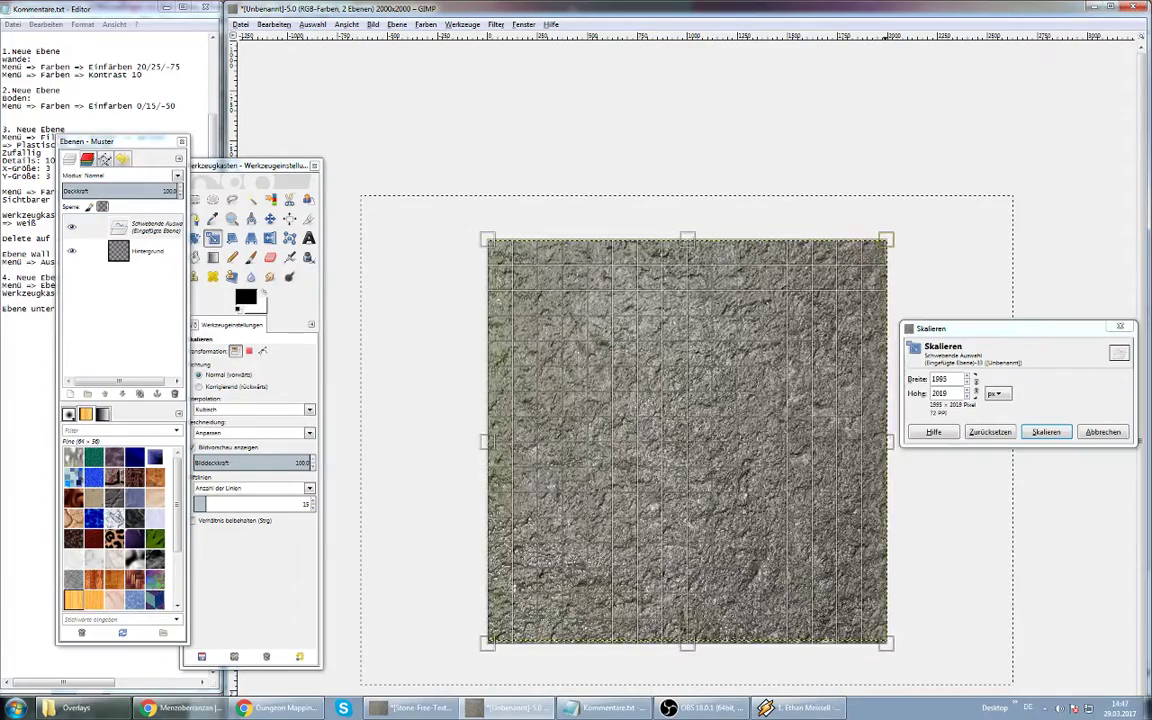
left_click_drag(885, 243, 887, 241)
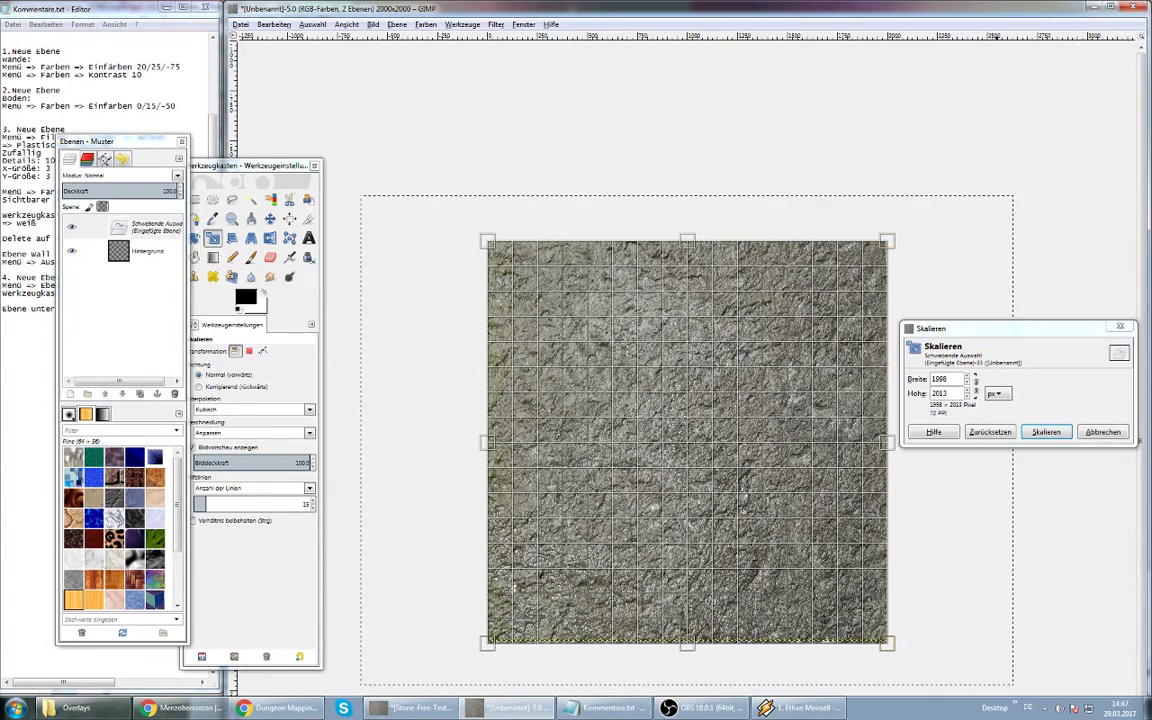
key("Return")
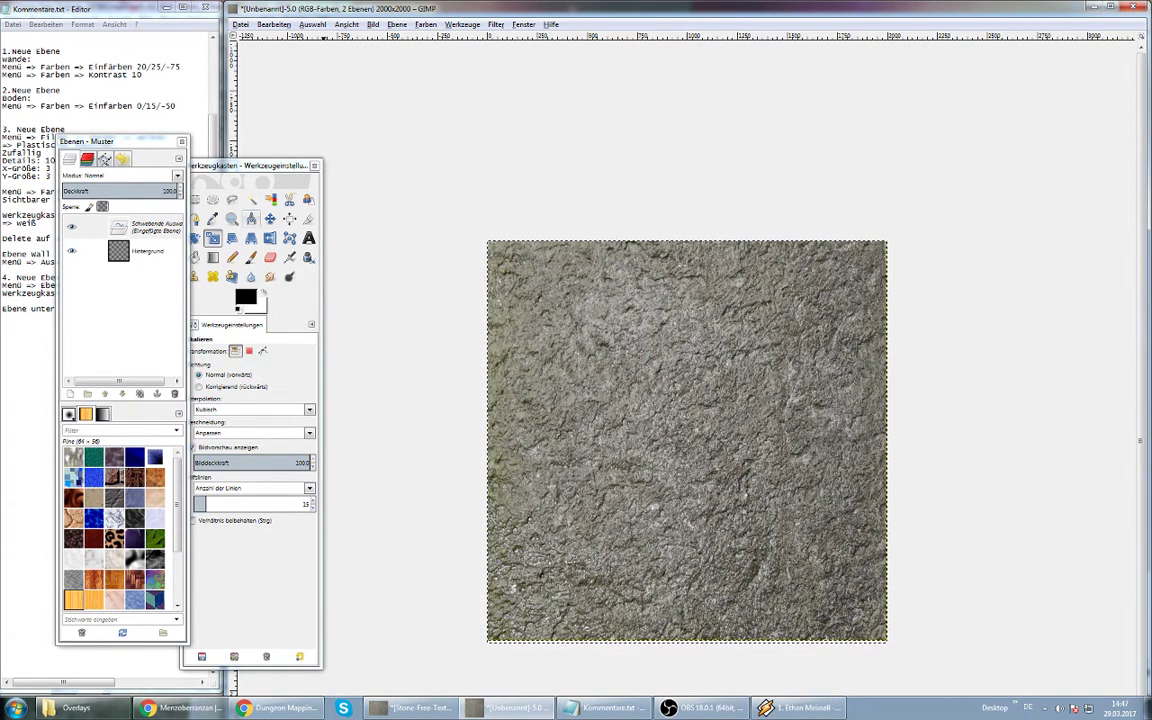
left_click(270, 218)
left_click(241, 350)
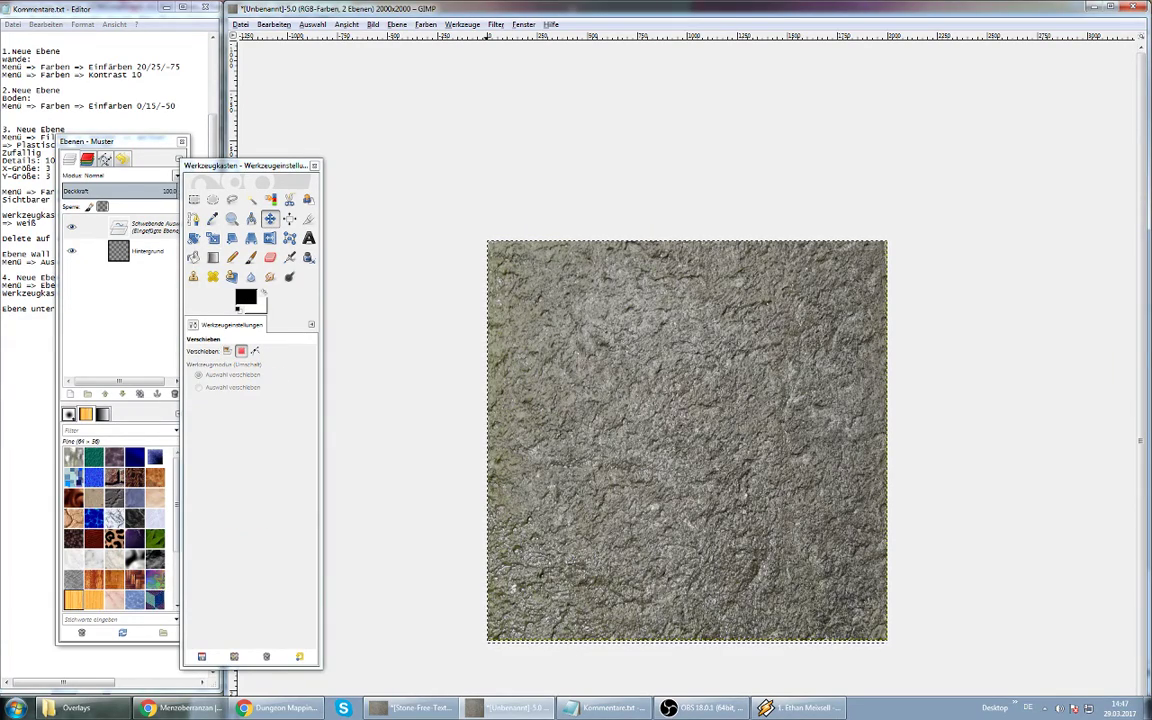
left_click(227, 350)
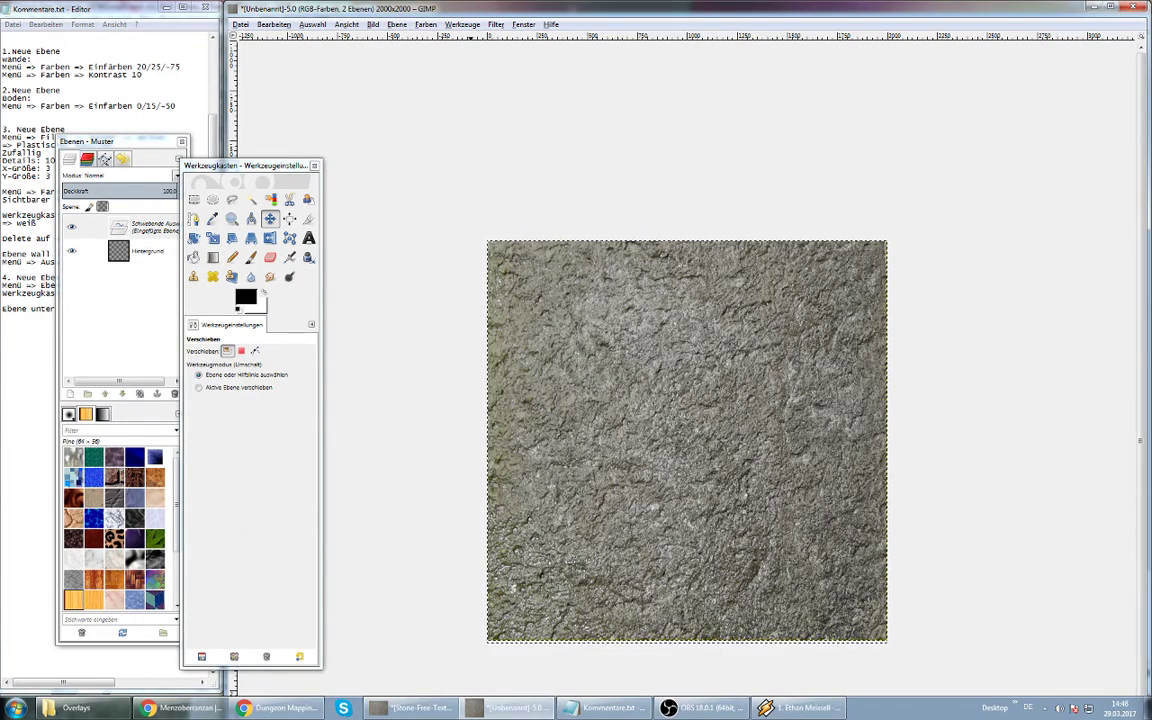
key("plus")
key("plus")
key("plus")
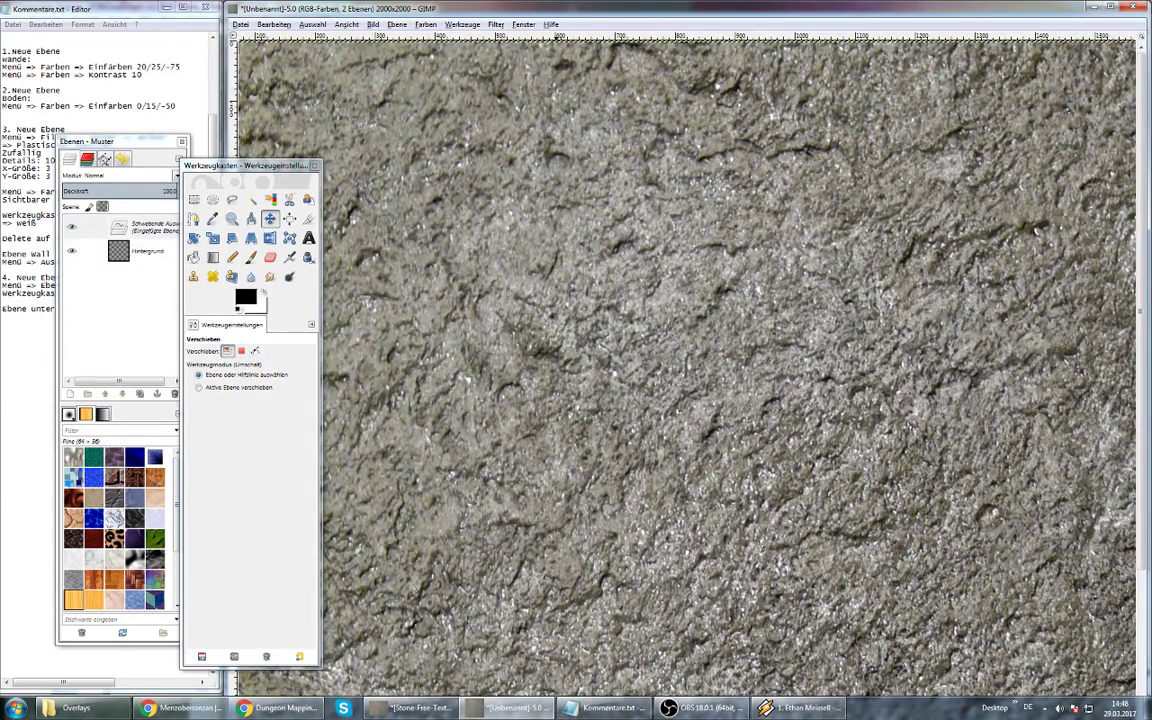
key("minus")
key("minus")
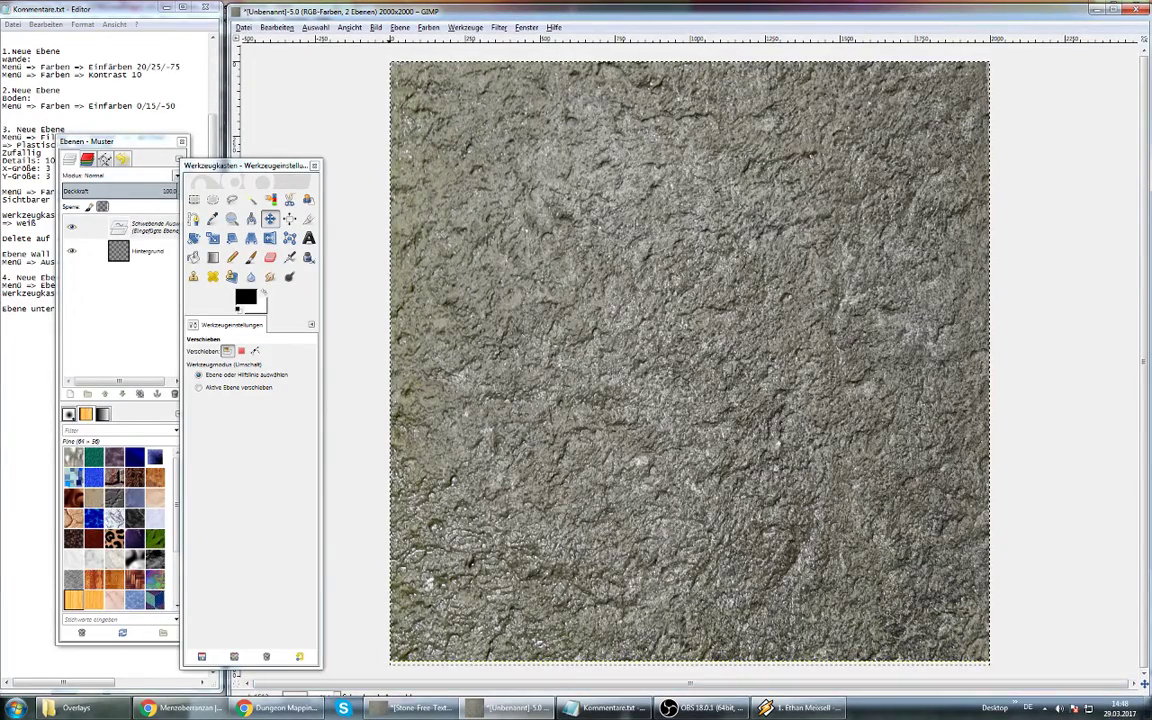
key("plus")
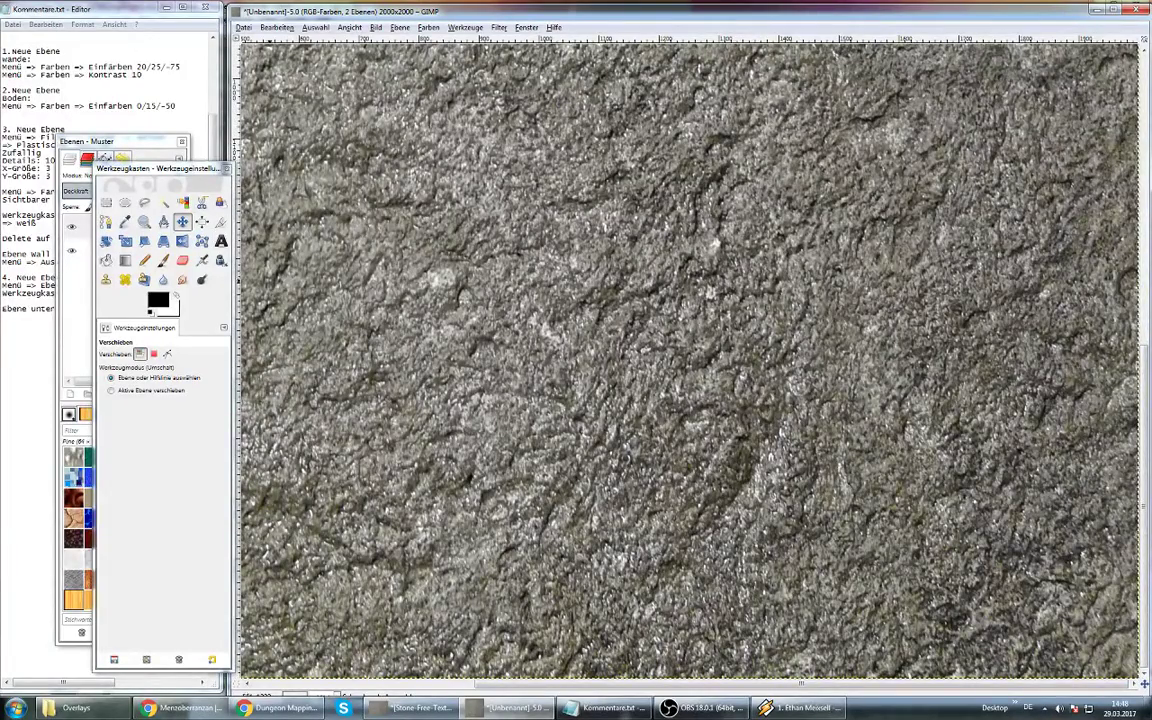
left_click_drag(750, 161, 1067, 59)
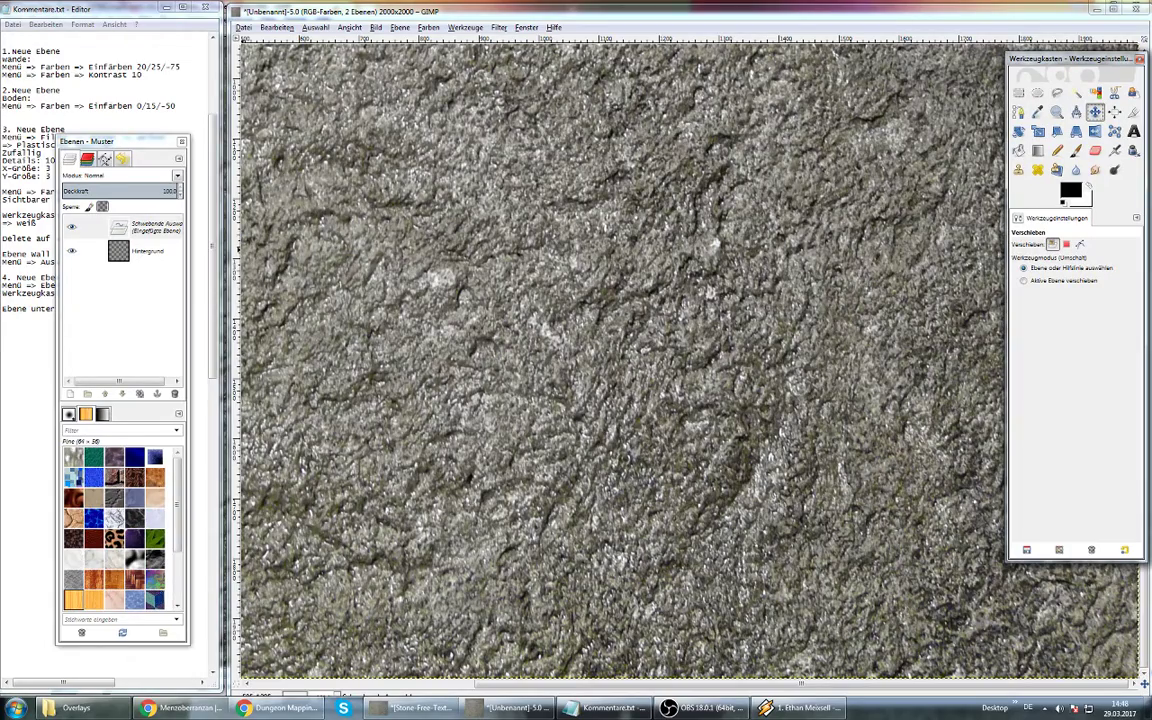
Convert the floating texture into a layer and fit the whole image in the window
right_click(140, 228)
left_click(185, 252)
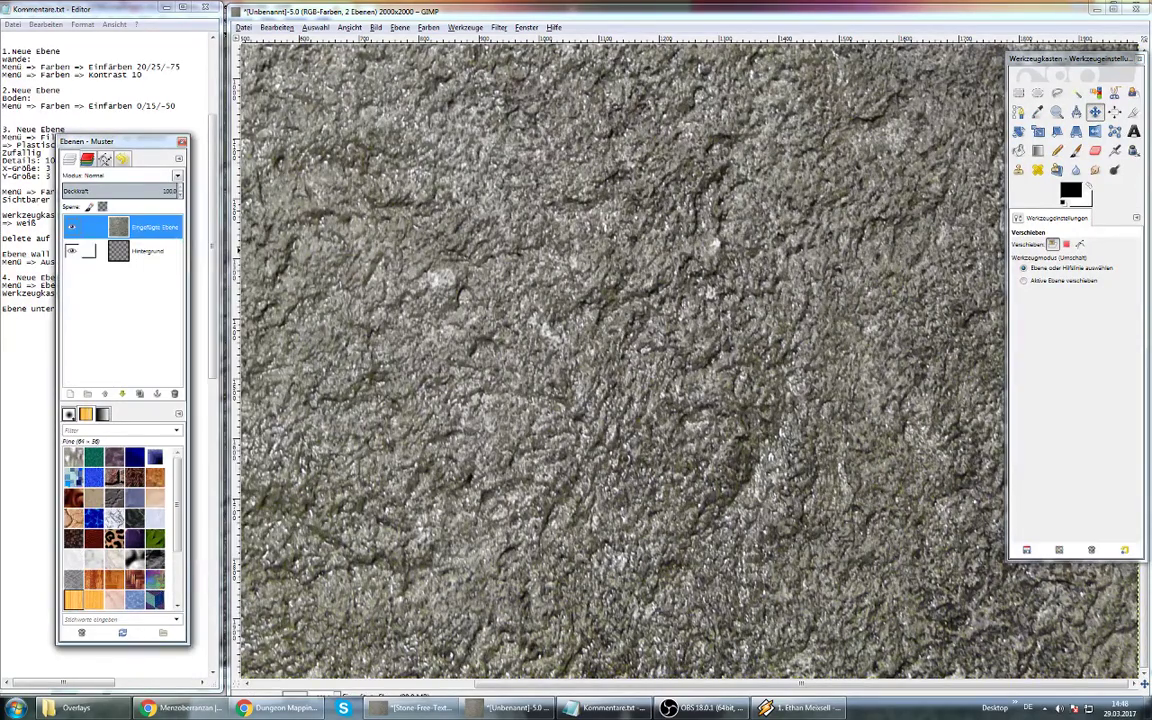
key("shift+ctrl+j")
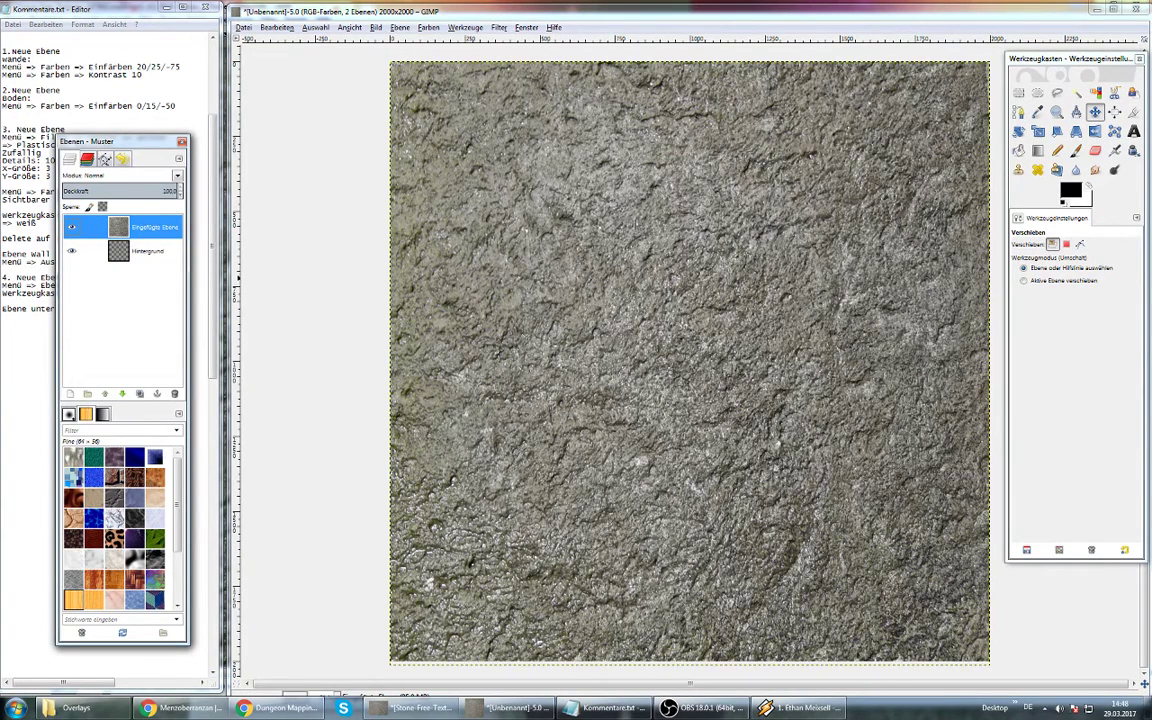
left_click_drag(120, 141, 284, 115)
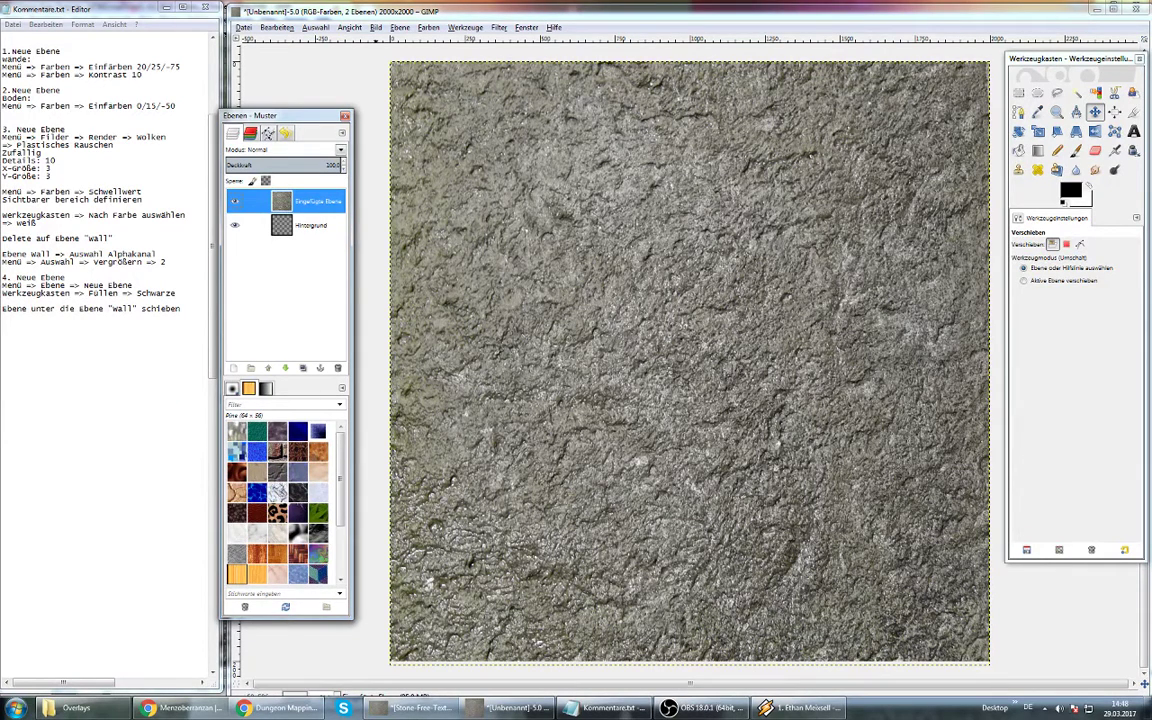
Duplicate the stone layer, name the copies Floor and Wall, and put Floor below Wall
right_click(303, 201)
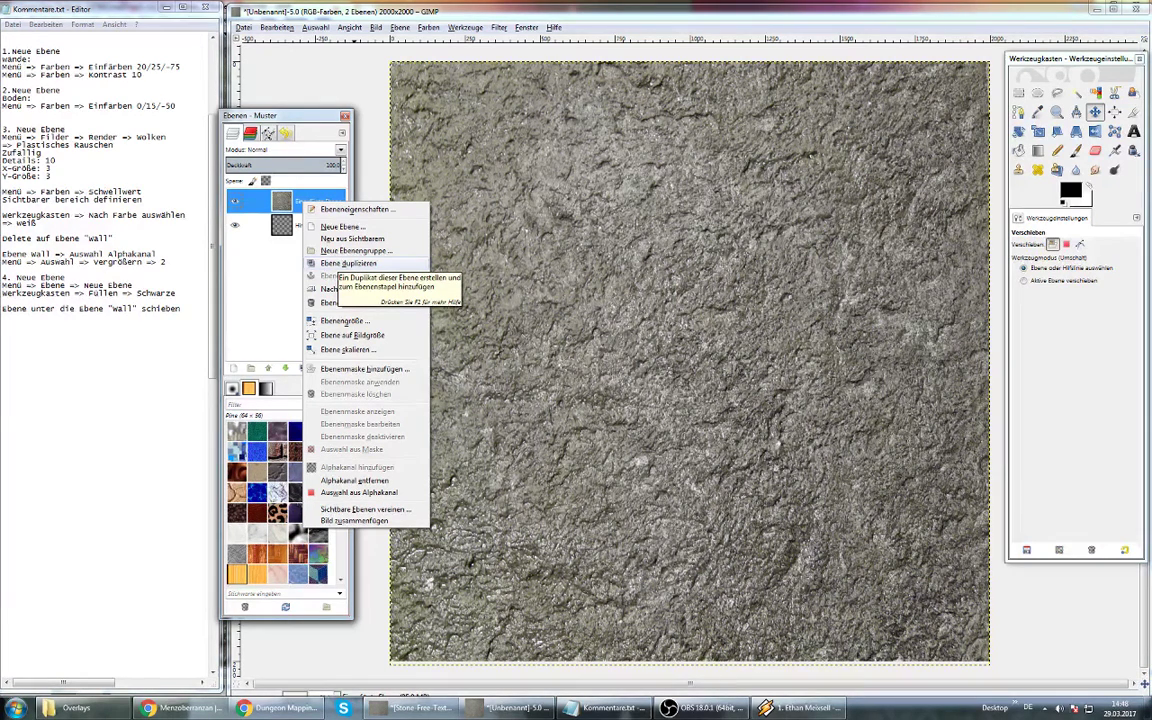
left_click(345, 264)
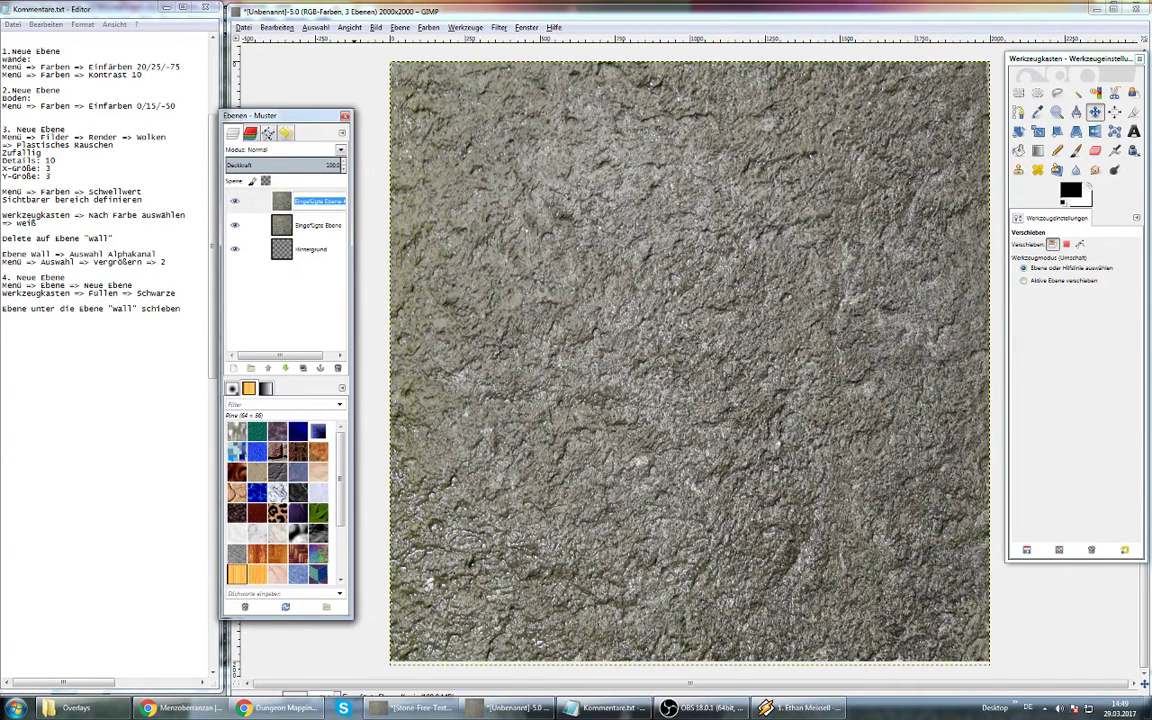
type("Floor")
key("Return")
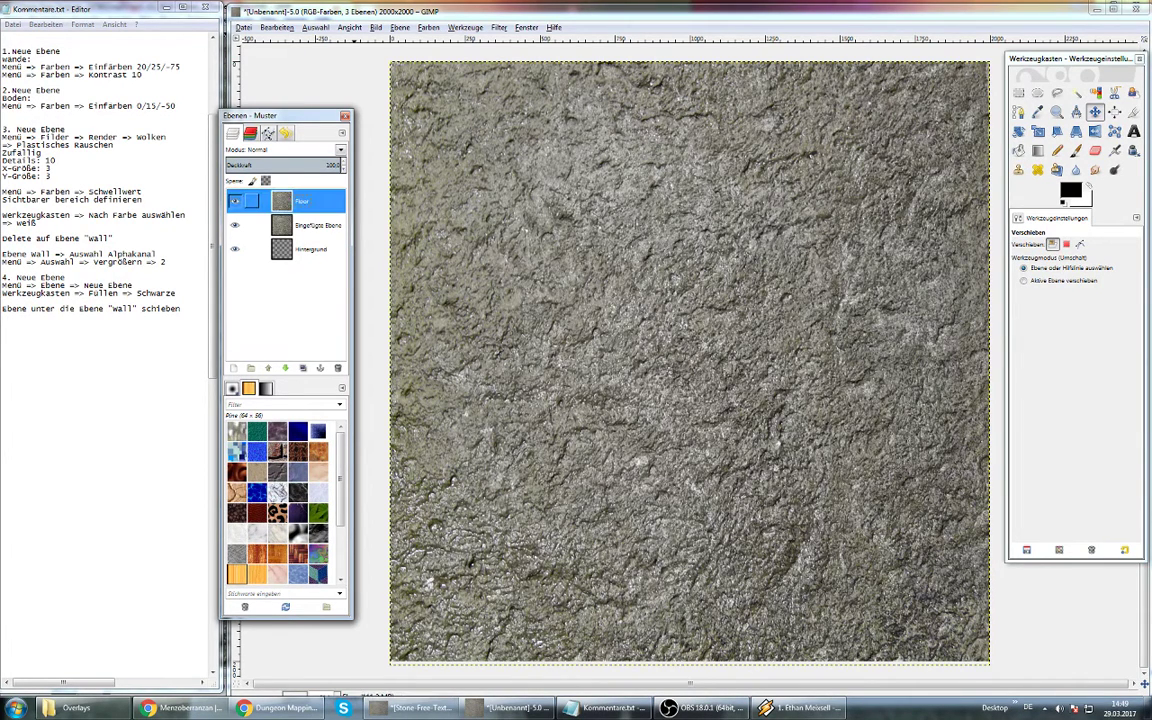
double_click(317, 225)
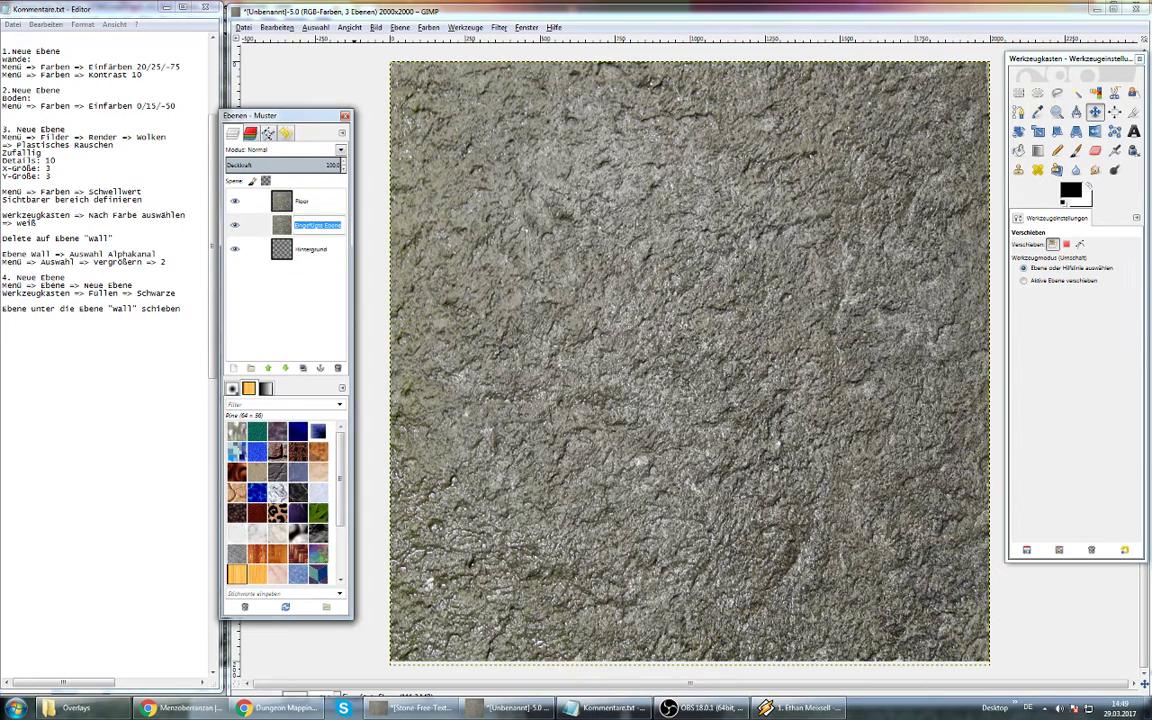
type("Wall")
key("Return")
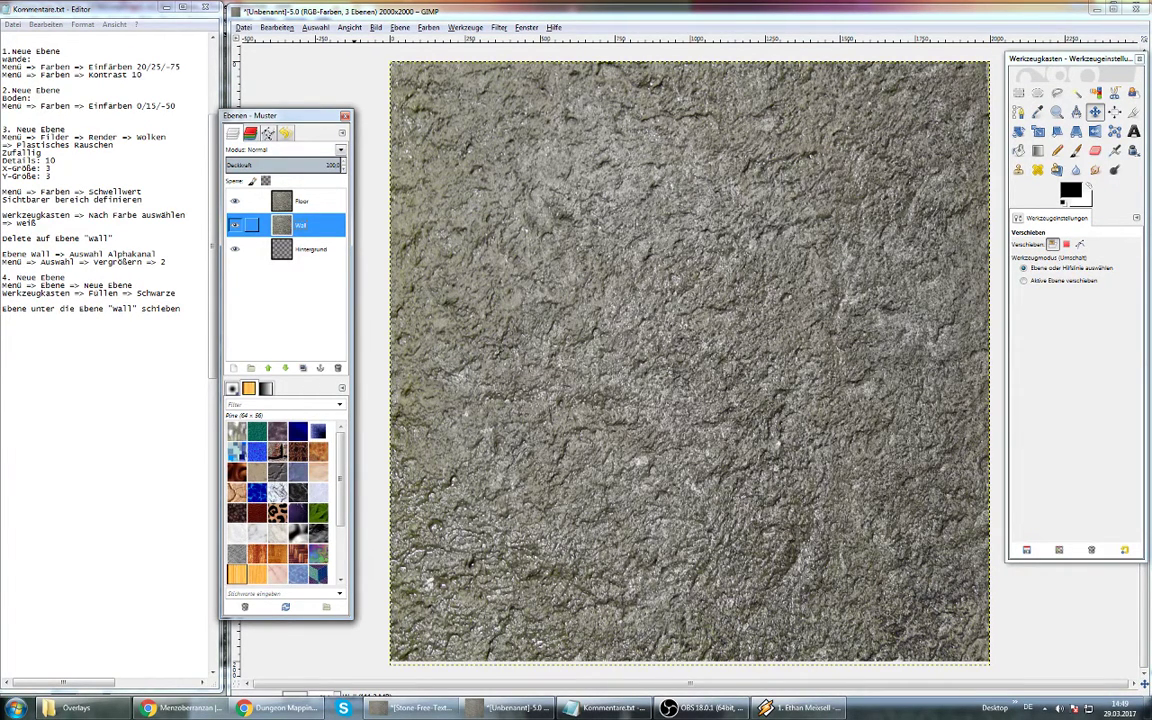
mouse_move(300, 201)
left_mouse_down()
mouse_move(310, 252)
mouse_move(300, 238)
left_mouse_up()
left_click(300, 201)
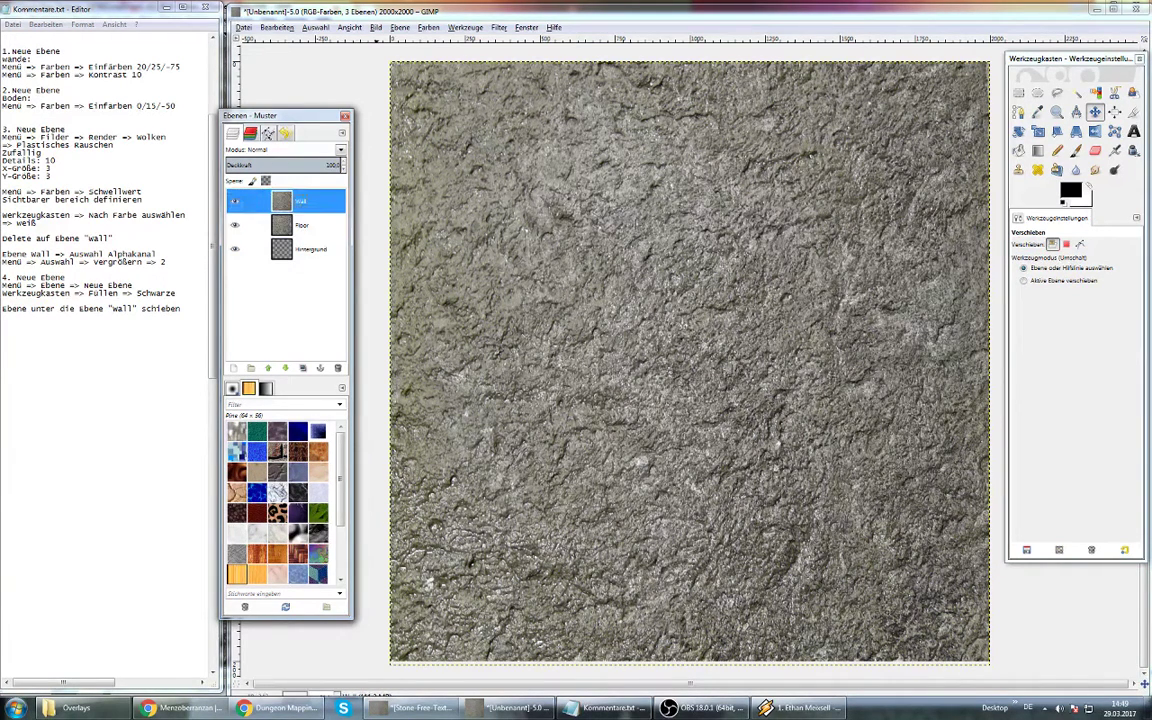
left_click(428, 27)
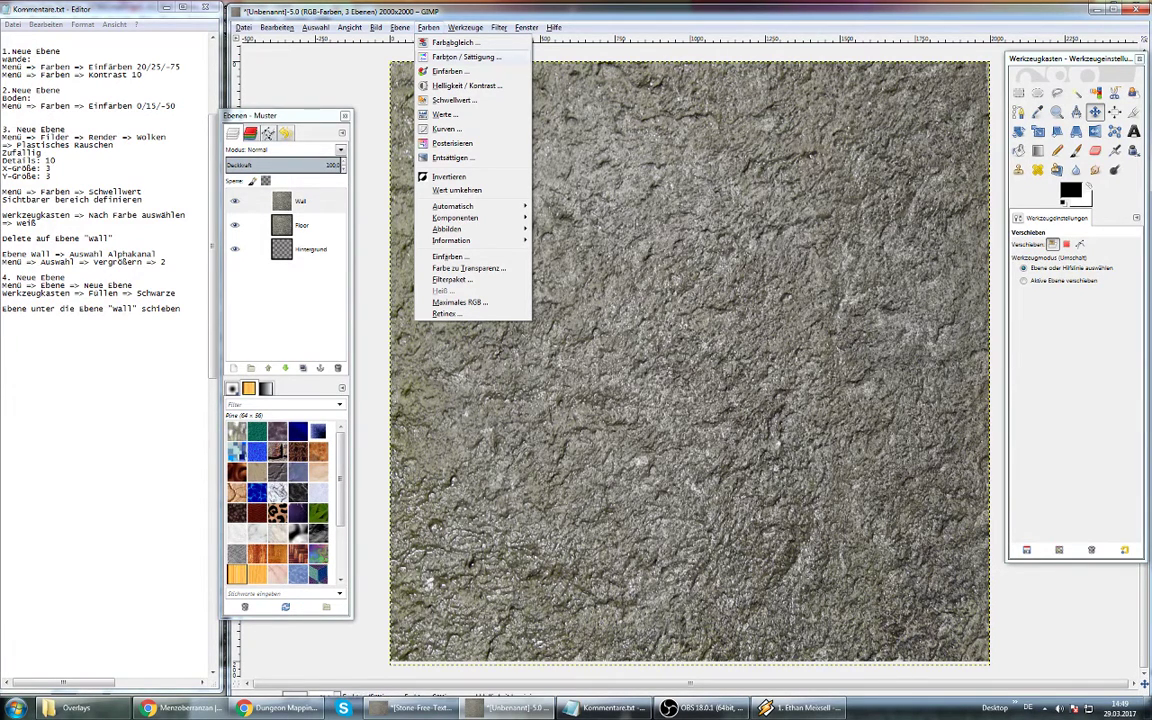
Colorize the Wall layer with hue 20, saturation 23 and lightness -75
left_click(447, 72)
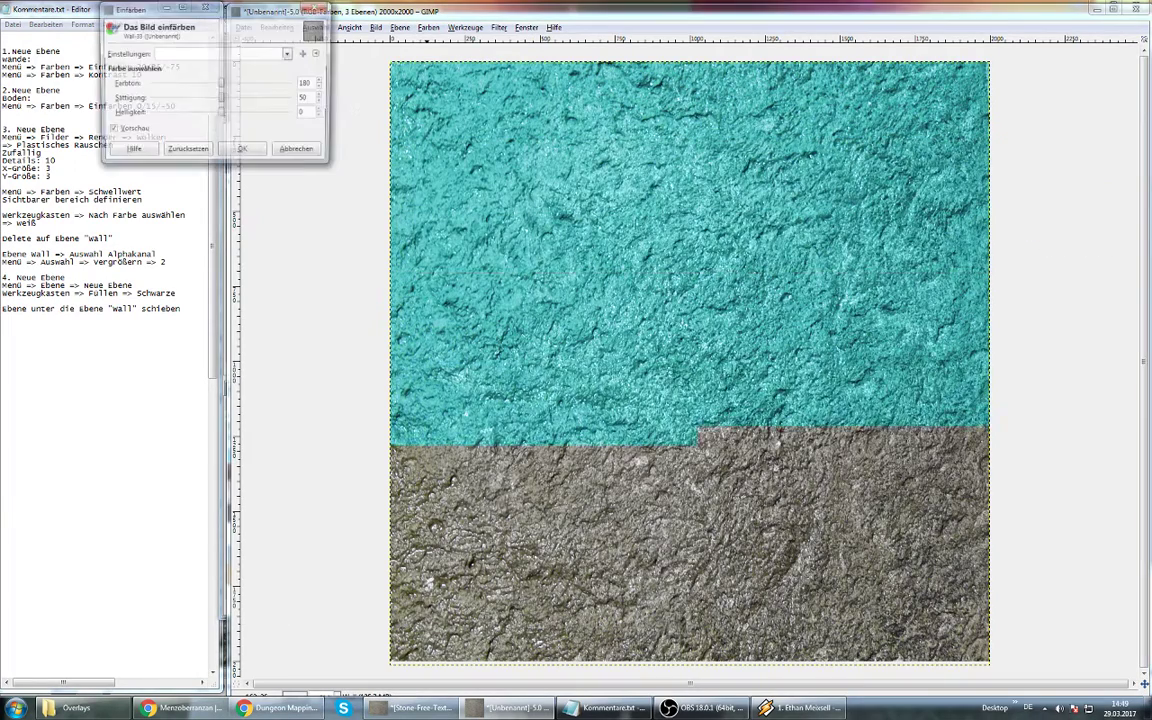
left_click_drag(200, 8, 332, 115)
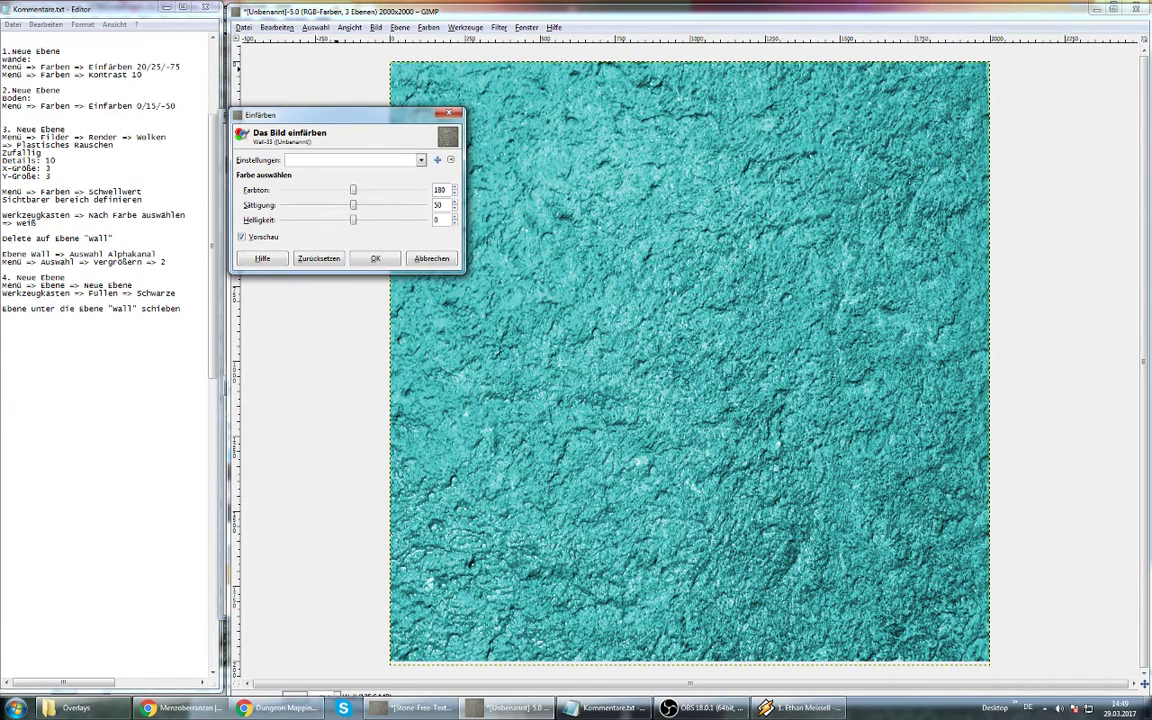
left_click_drag(352, 189, 290, 189)
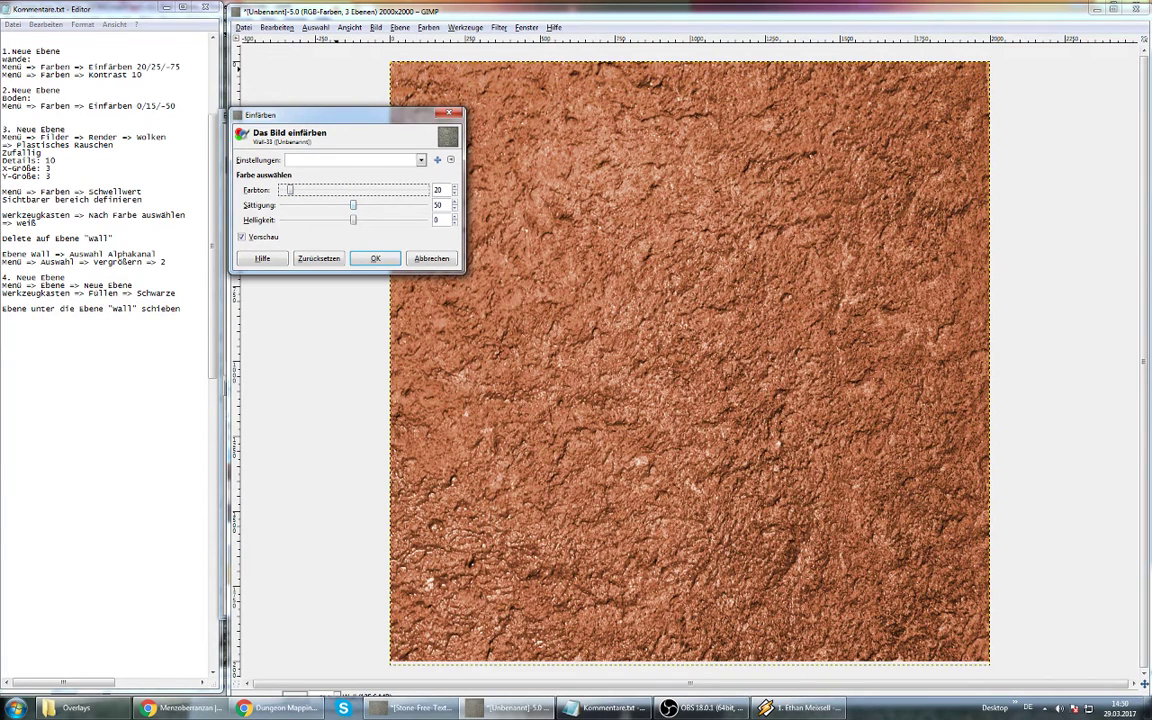
left_click_drag(352, 204, 317, 204)
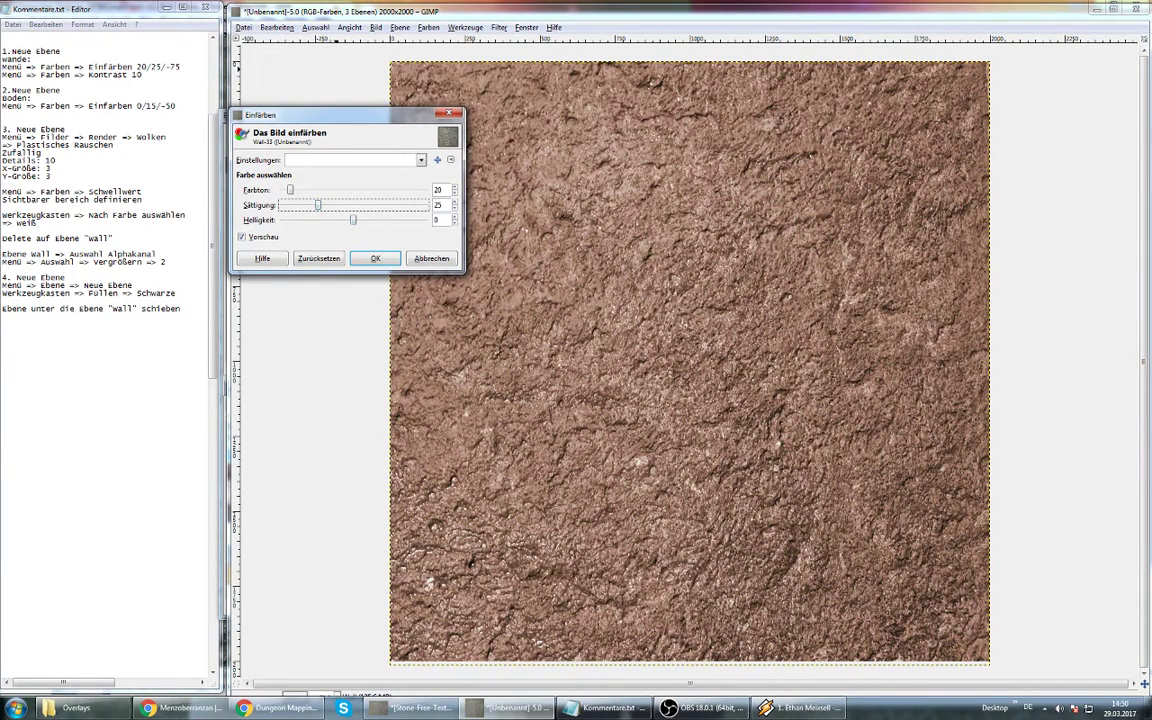
left_click_drag(352, 219, 299, 219)
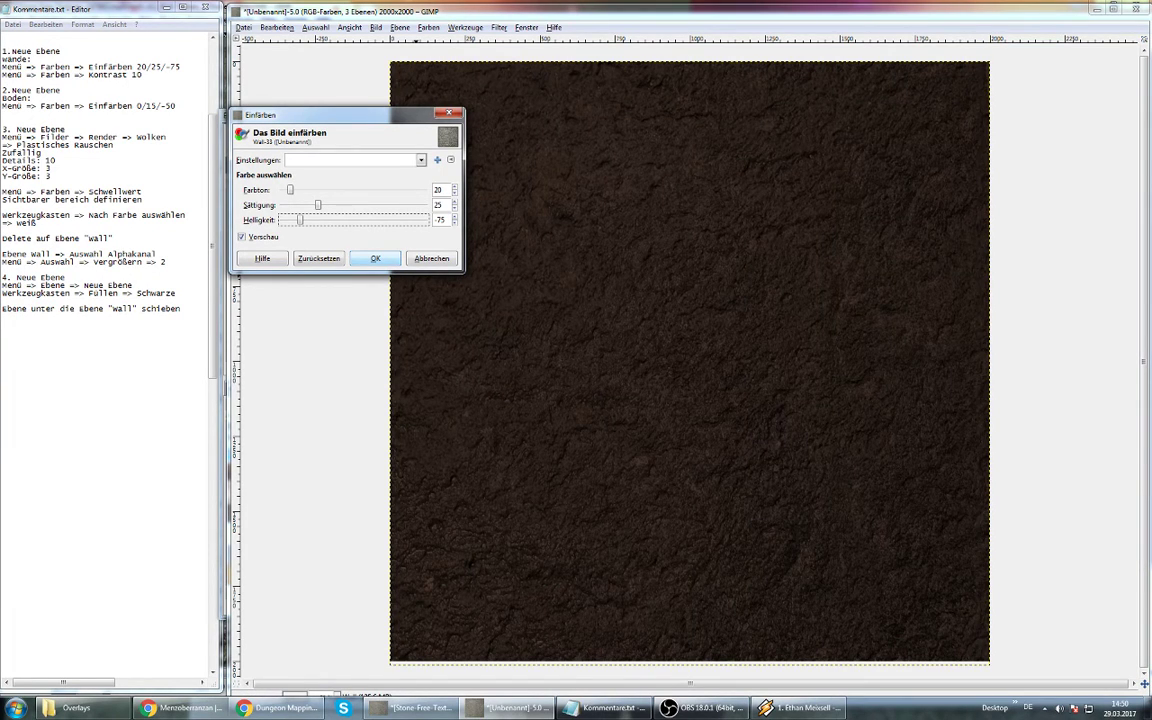
left_click(375, 258)
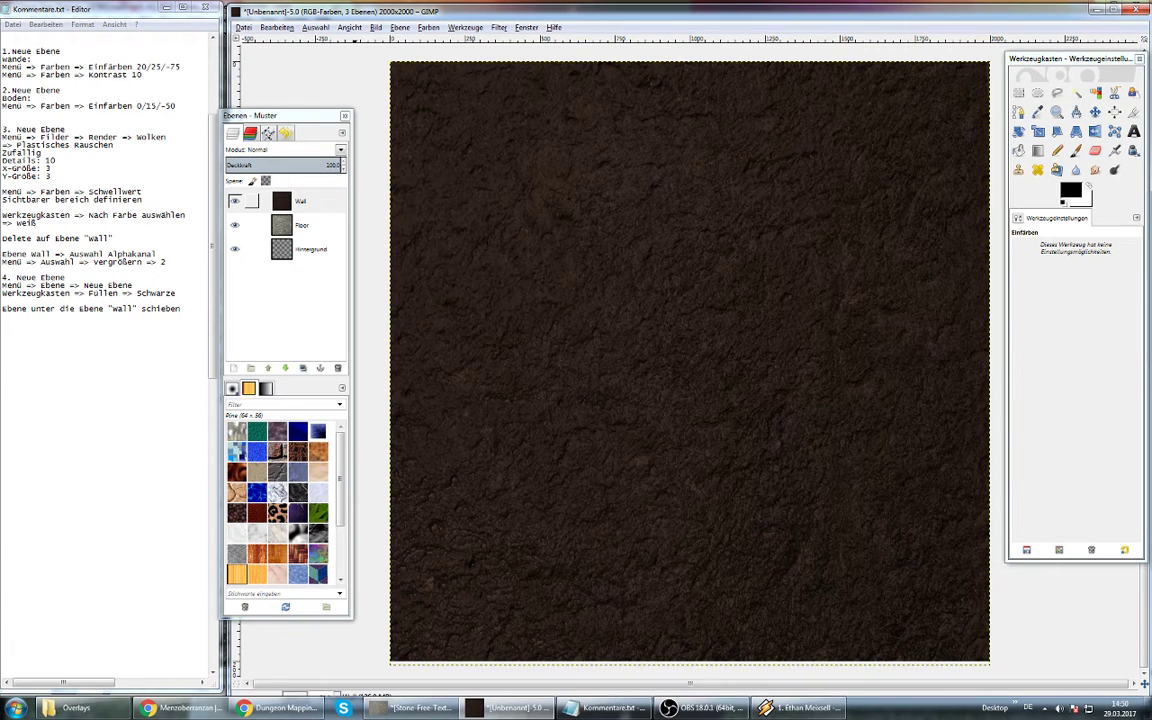
Raise the Wall layer's contrast by 10 with Brightness-Contrast
left_click(399, 27)
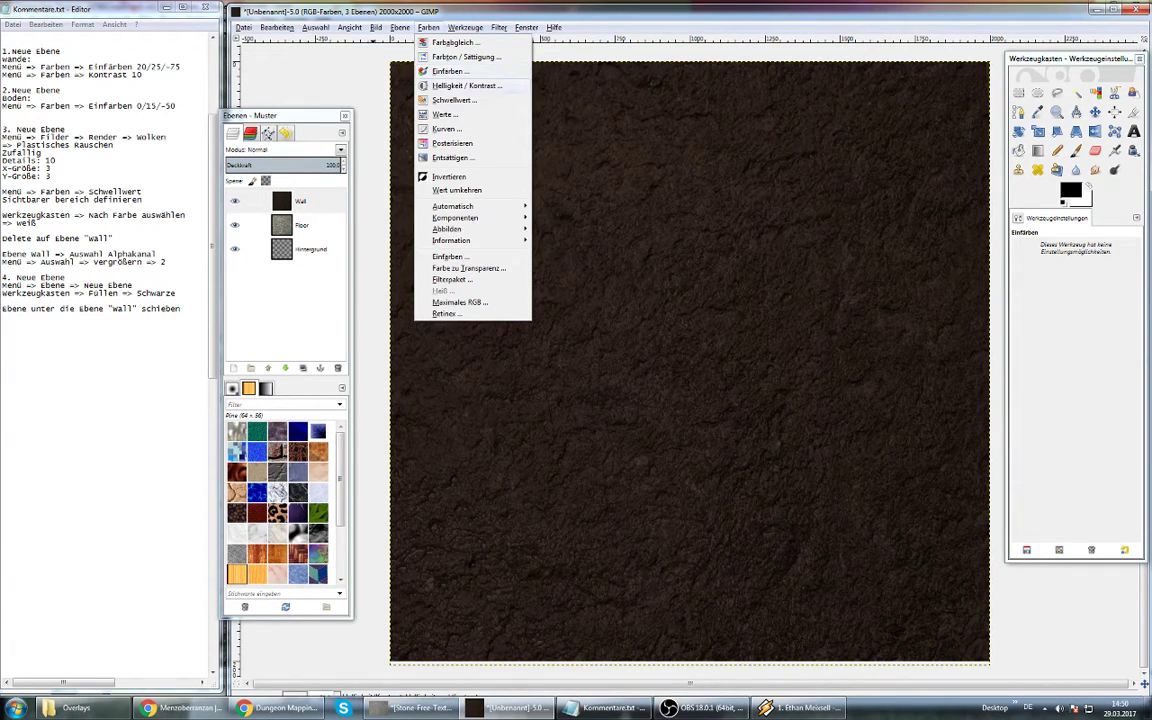
left_click(466, 86)
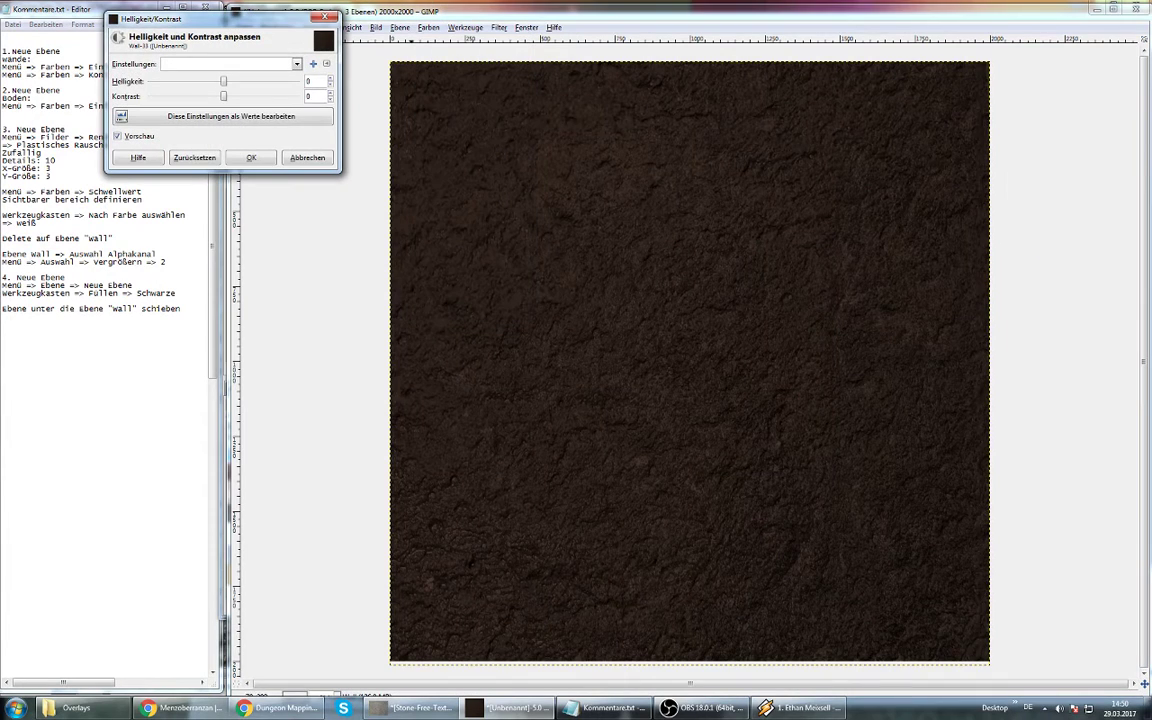
scroll(316, 96, "up", 8)
scroll(316, 96, "up", 2)
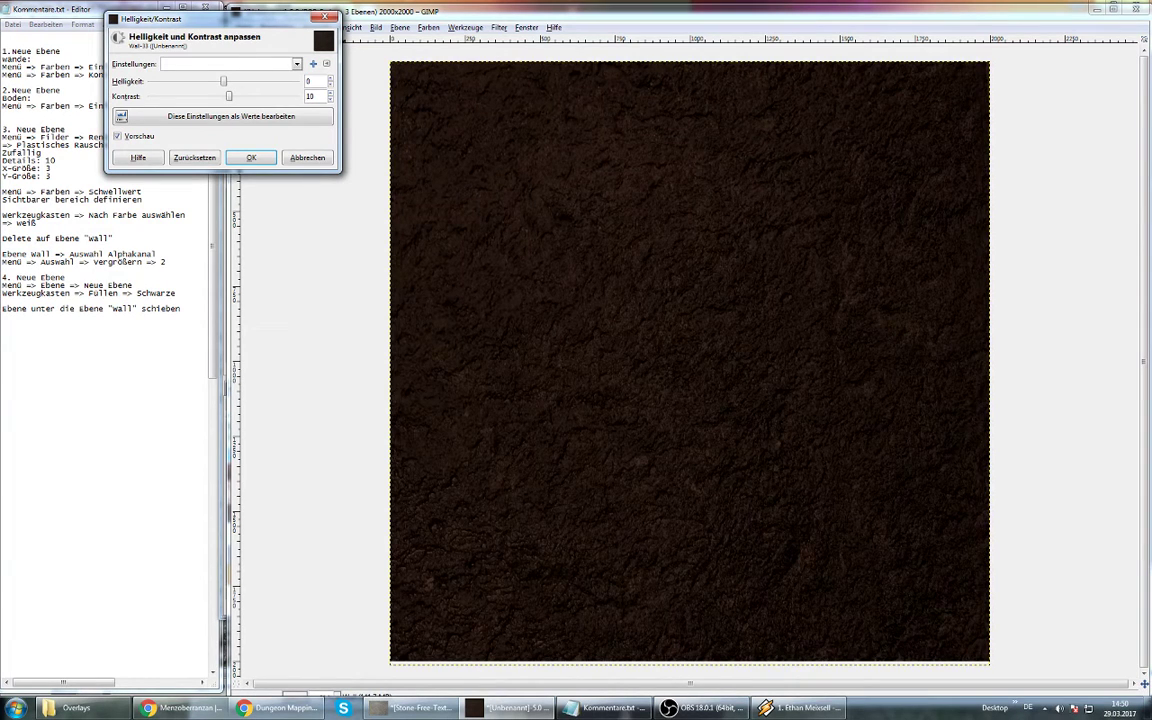
left_click(251, 157)
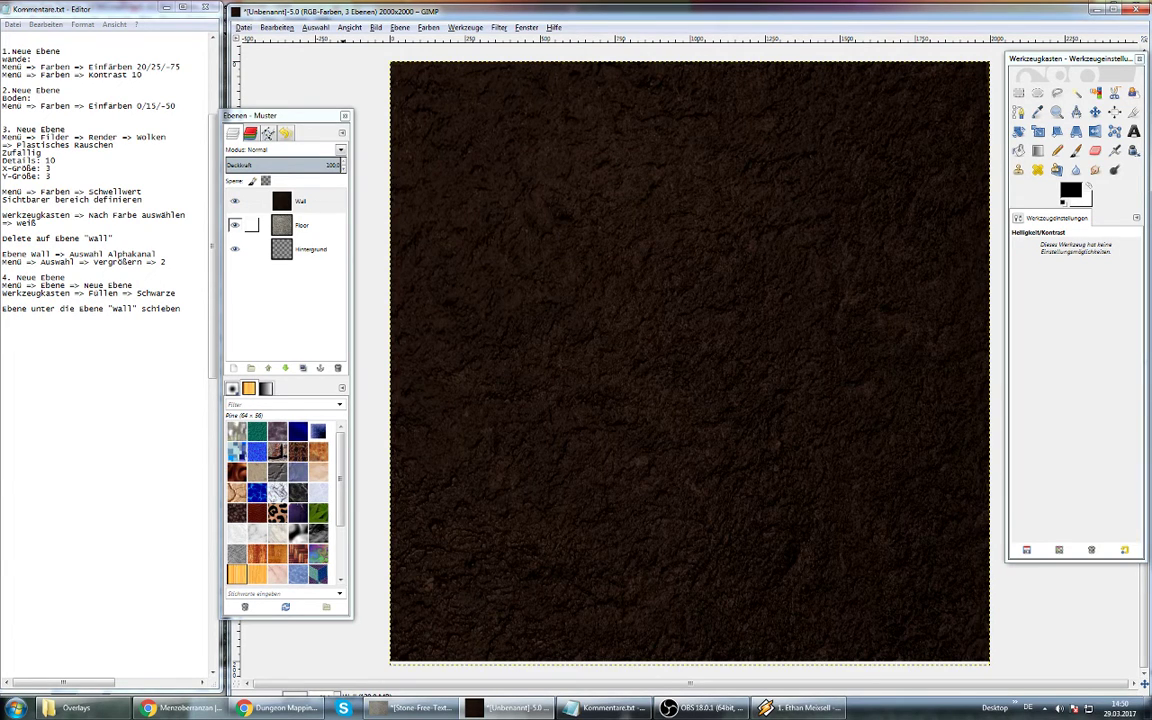
Select the Floor layer, hide Wall, and select Floor's opaque area via Alpha to Selection
left_click(310, 225)
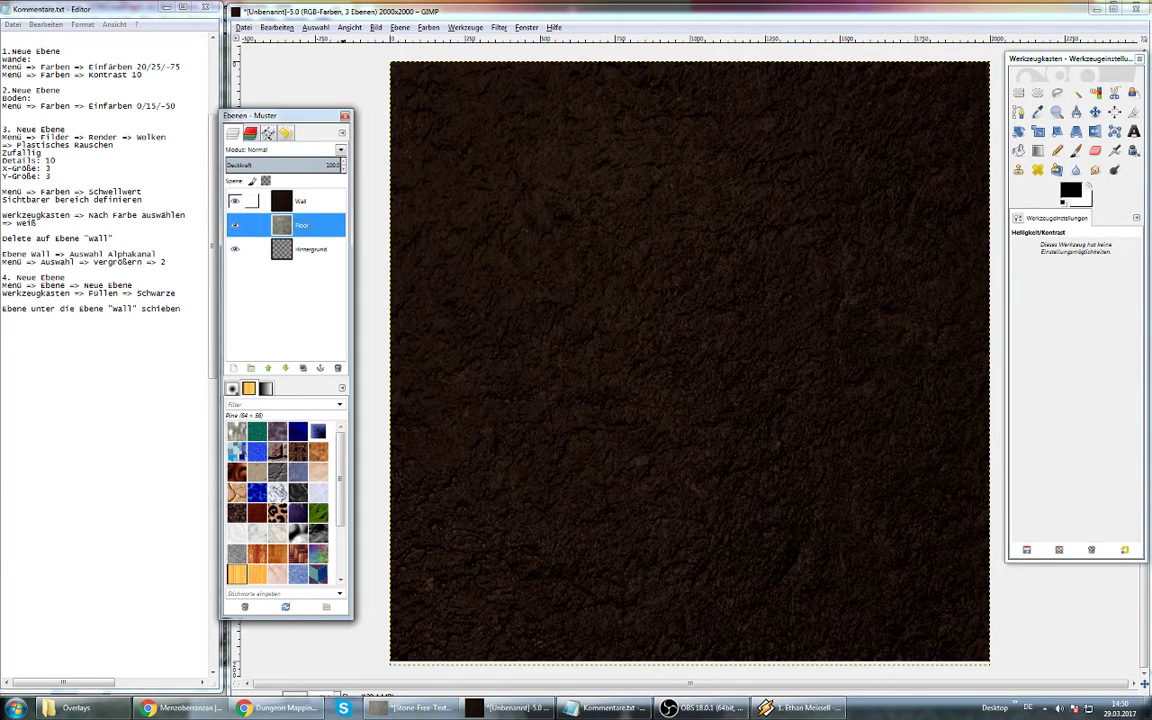
left_click(234, 201)
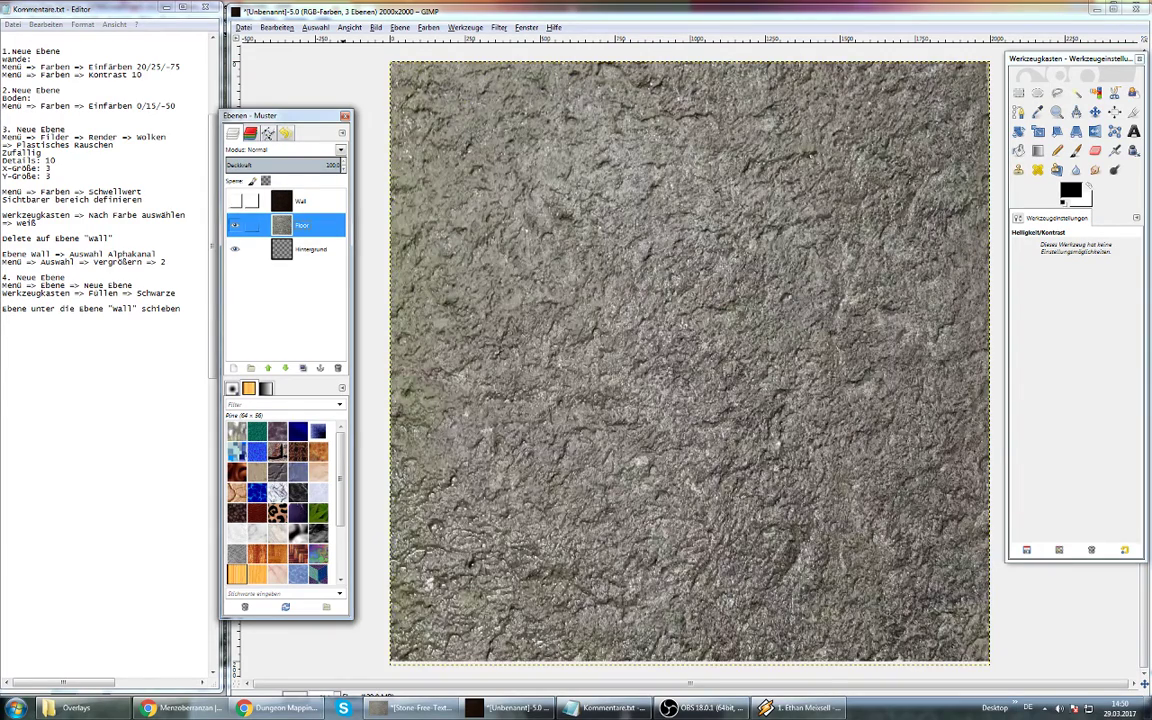
right_click(306, 227)
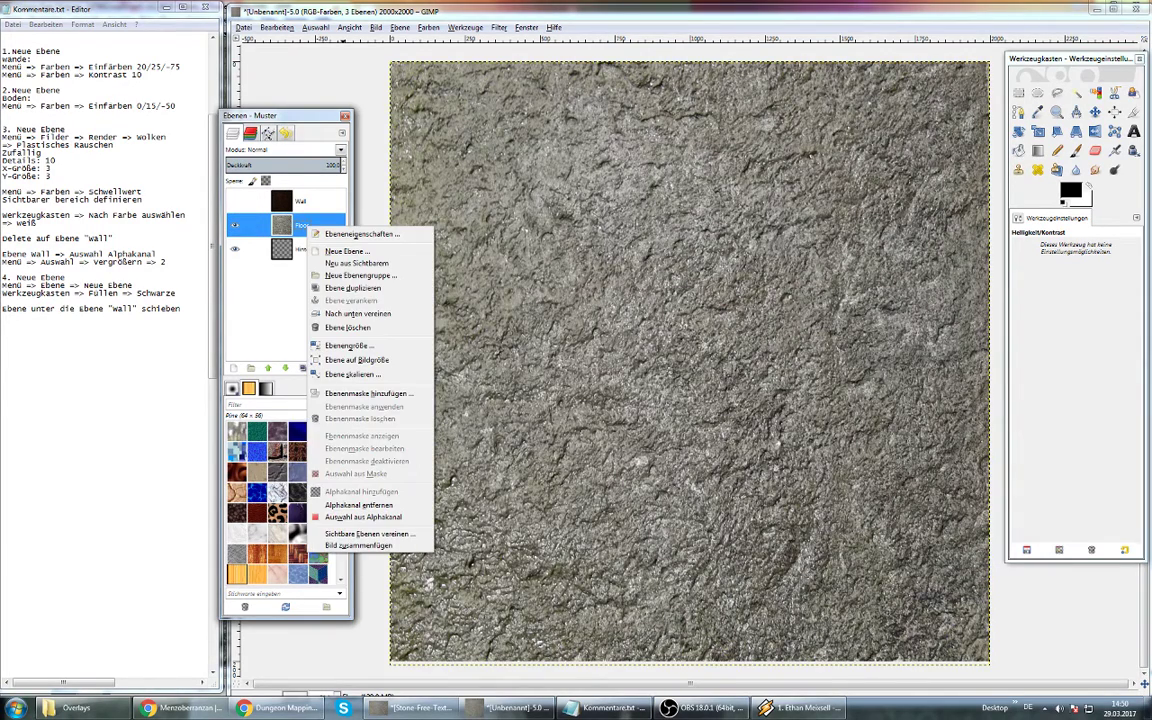
left_click(350, 517)
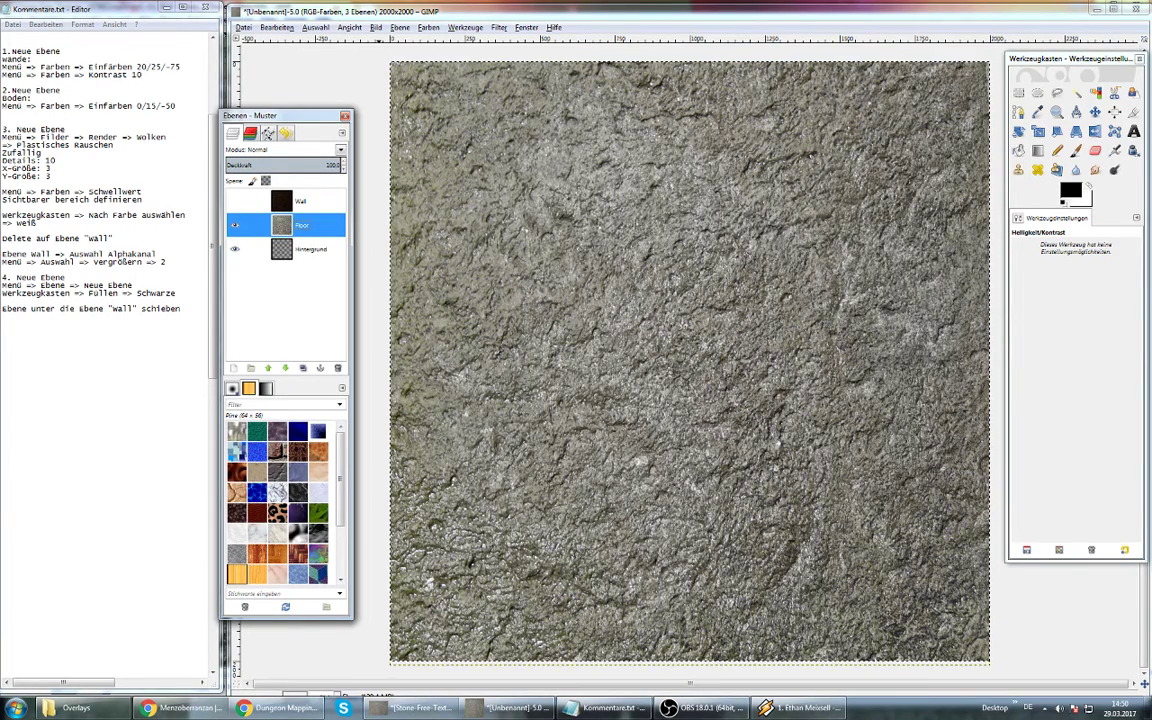
Colorize the Floor layer with hue 0, saturation 15 and lightness -50
left_click(428, 27)
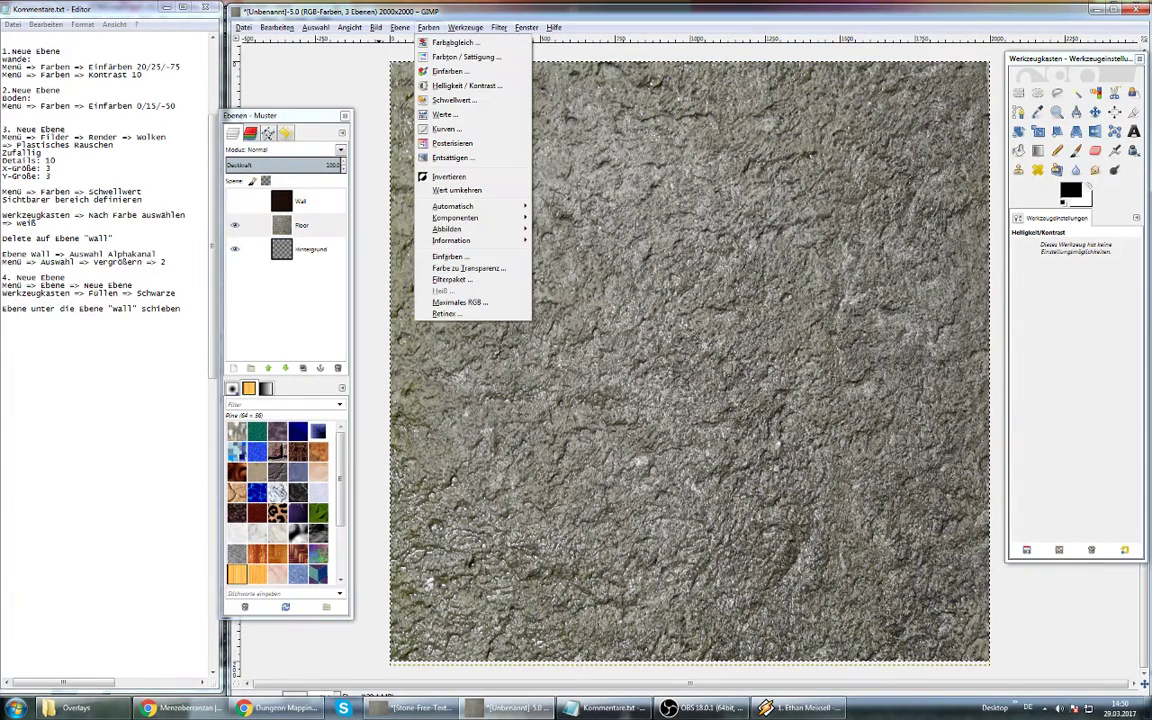
left_click(447, 71)
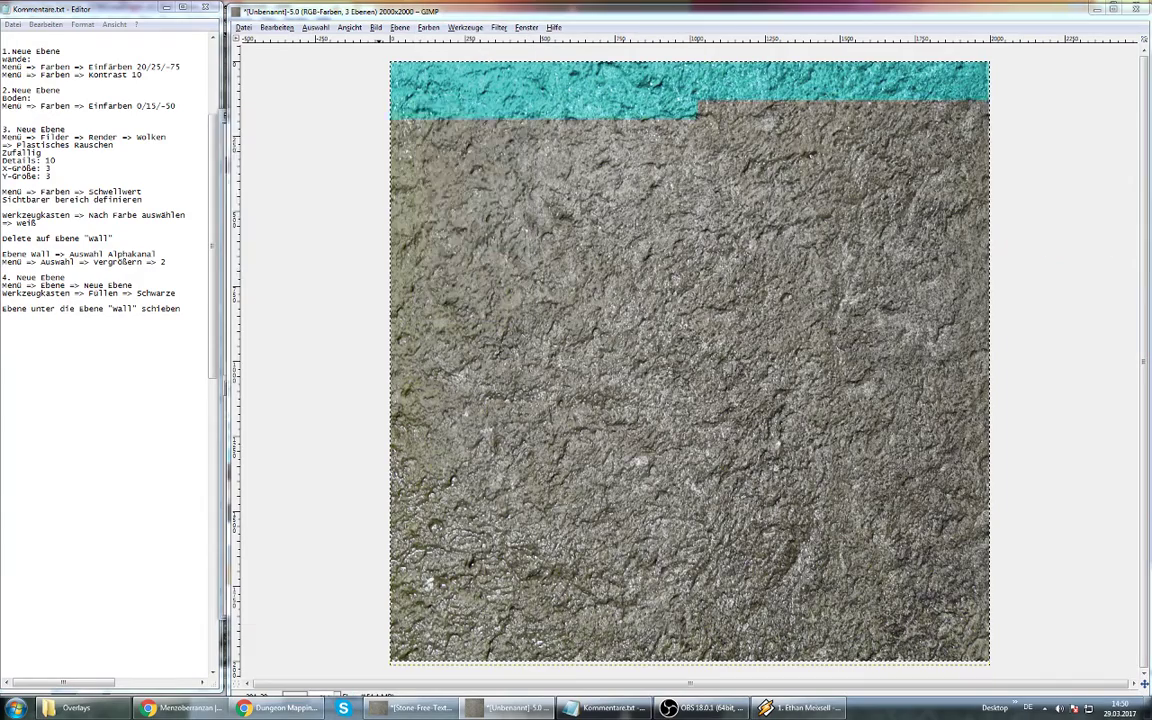
left_click_drag(320, 115, 240, 238)
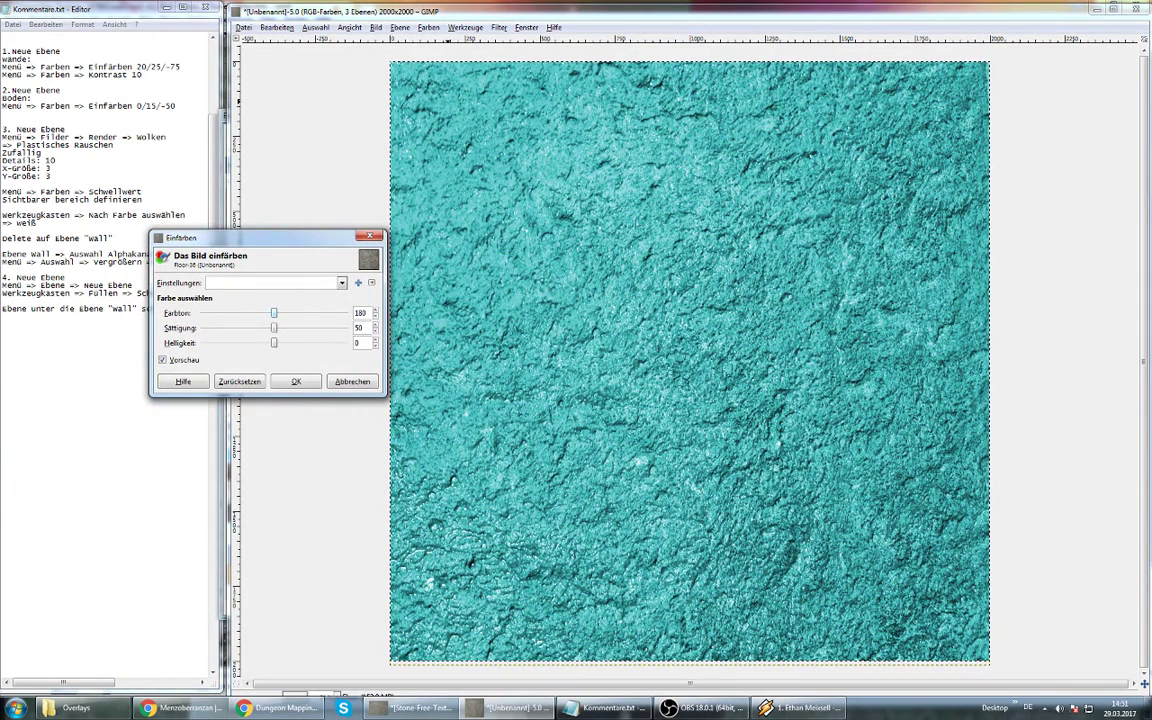
left_click_drag(273, 313, 202, 313)
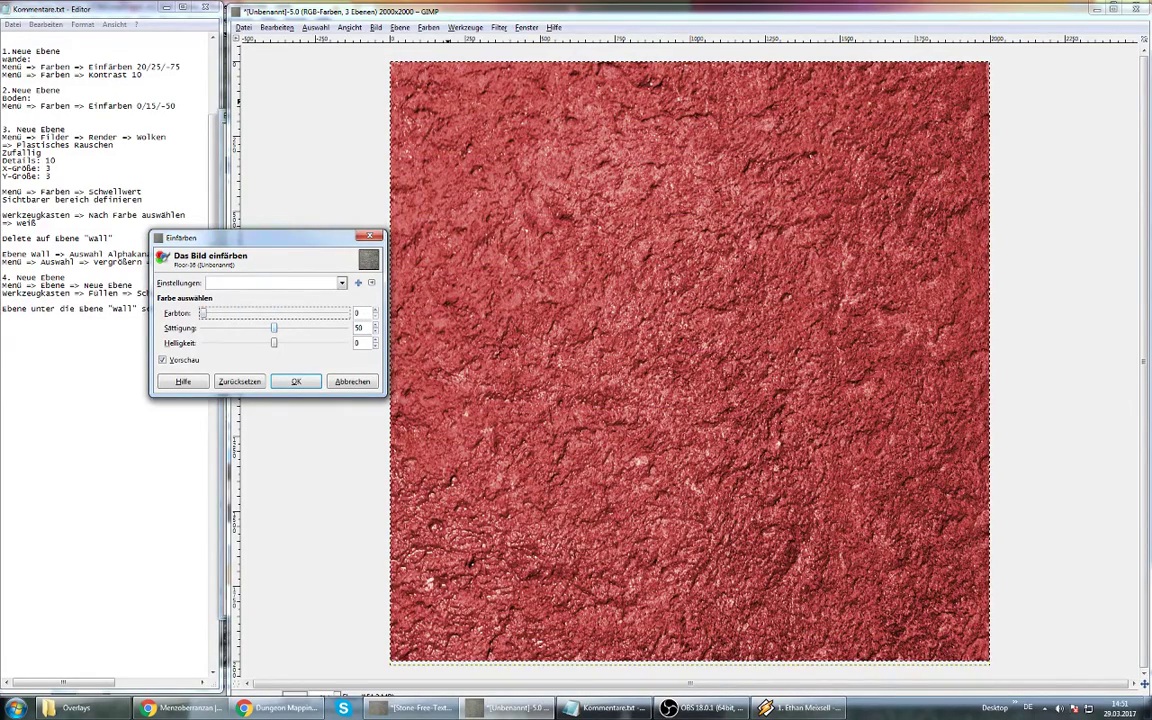
left_click_drag(273, 328, 225, 328)
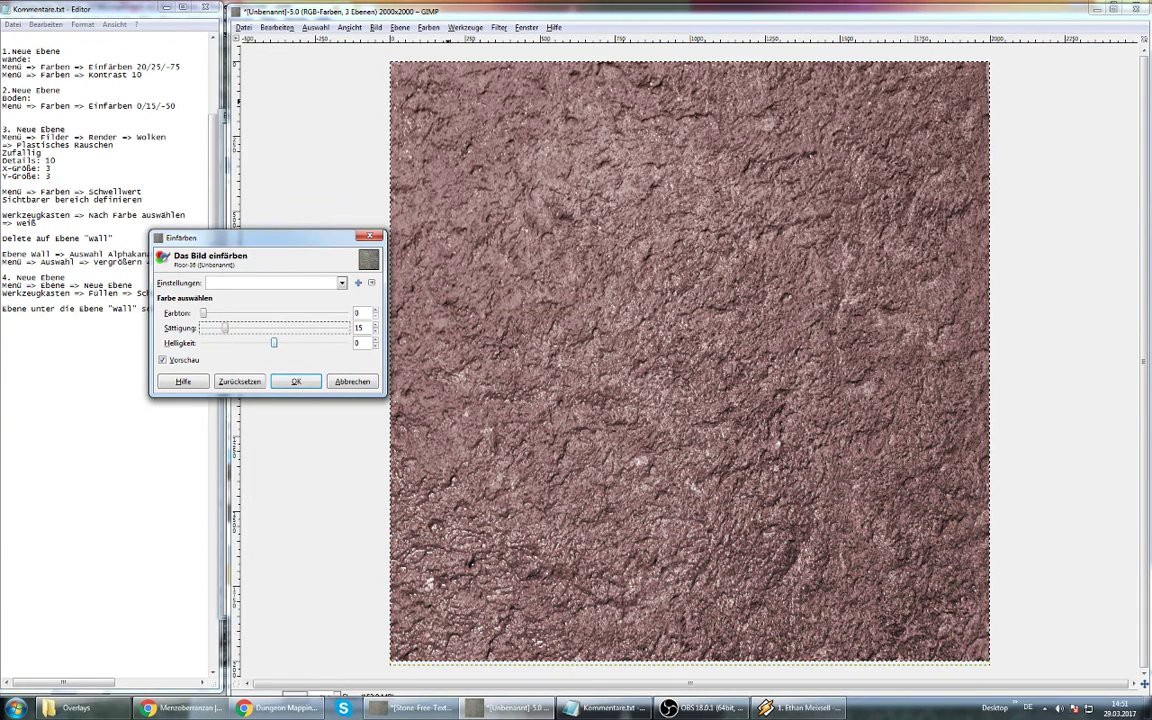
left_click_drag(273, 343, 250, 343)
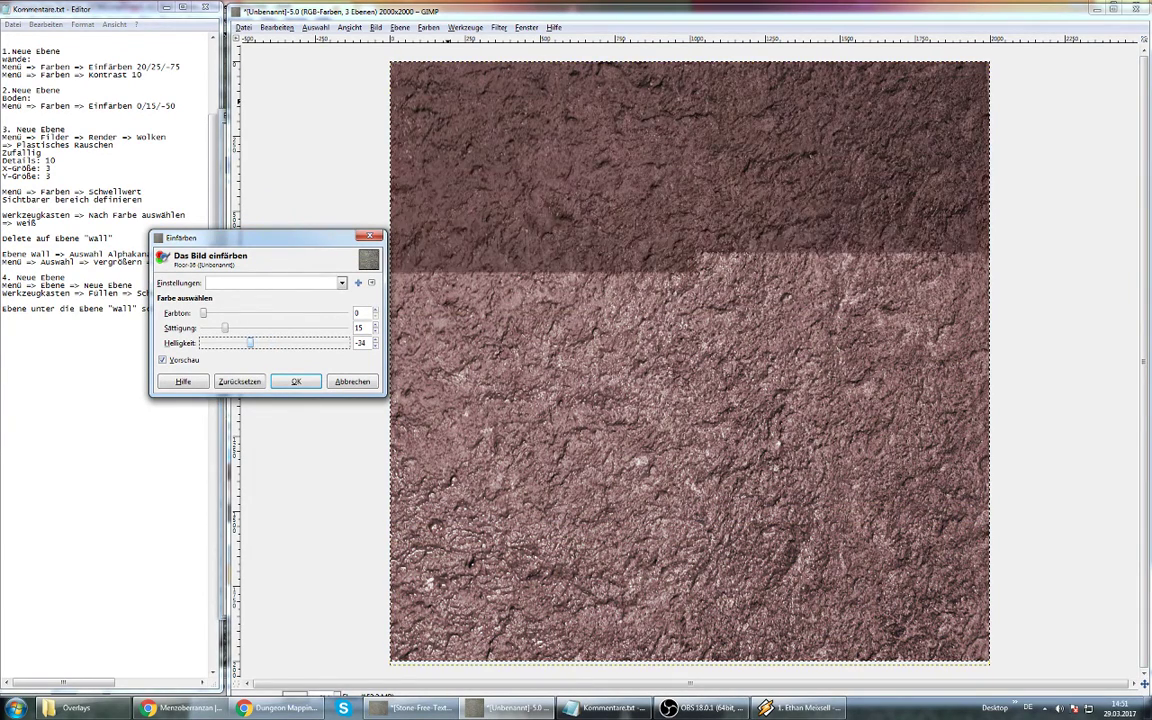
left_click_drag(250, 343, 239, 343)
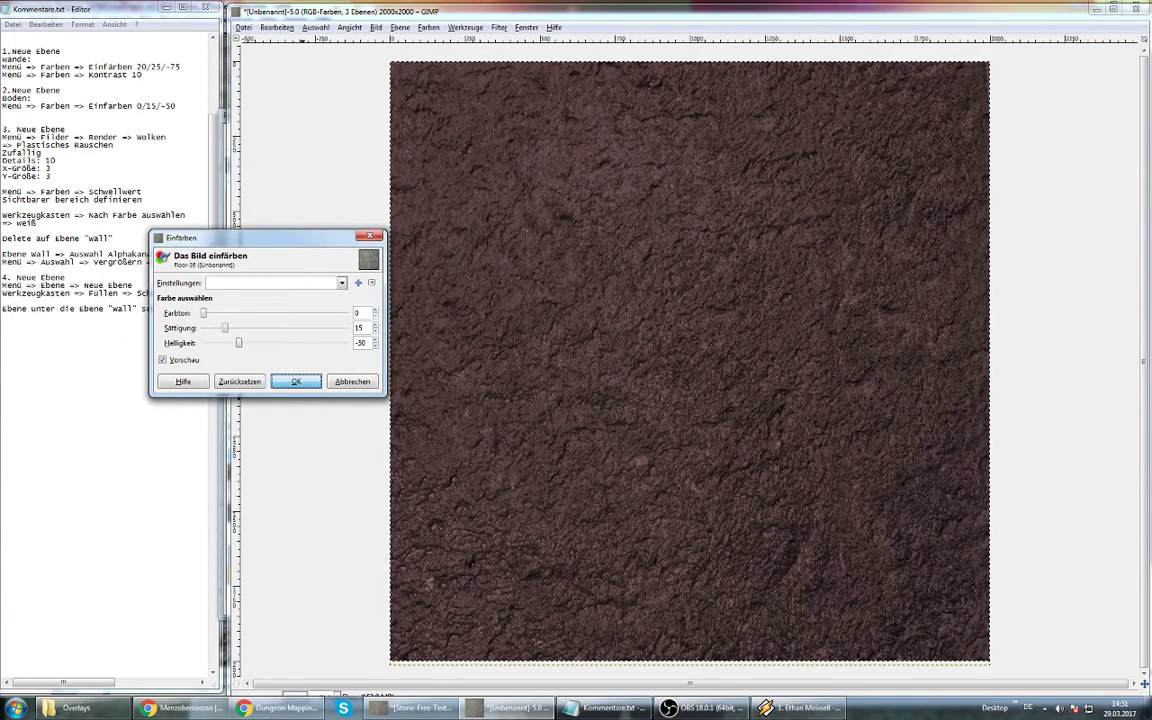
left_click(296, 381)
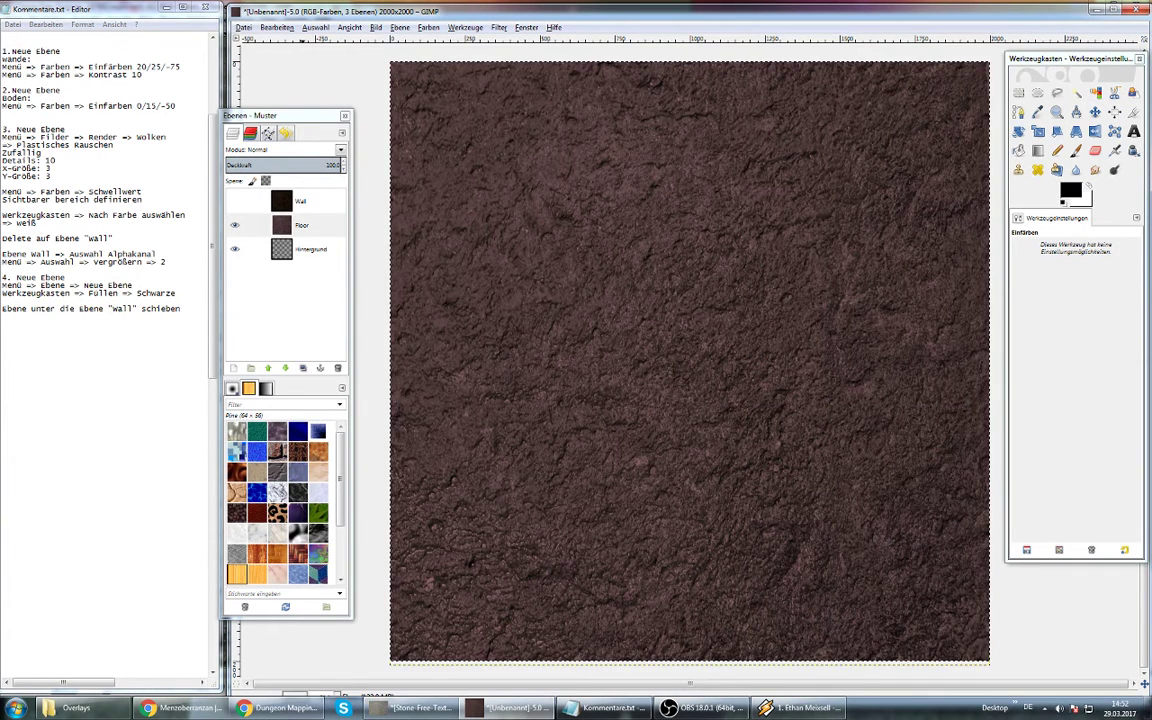
With Floor selected, add a new 2000×2000 transparency-filled layer named Ebene
left_click(305, 225)
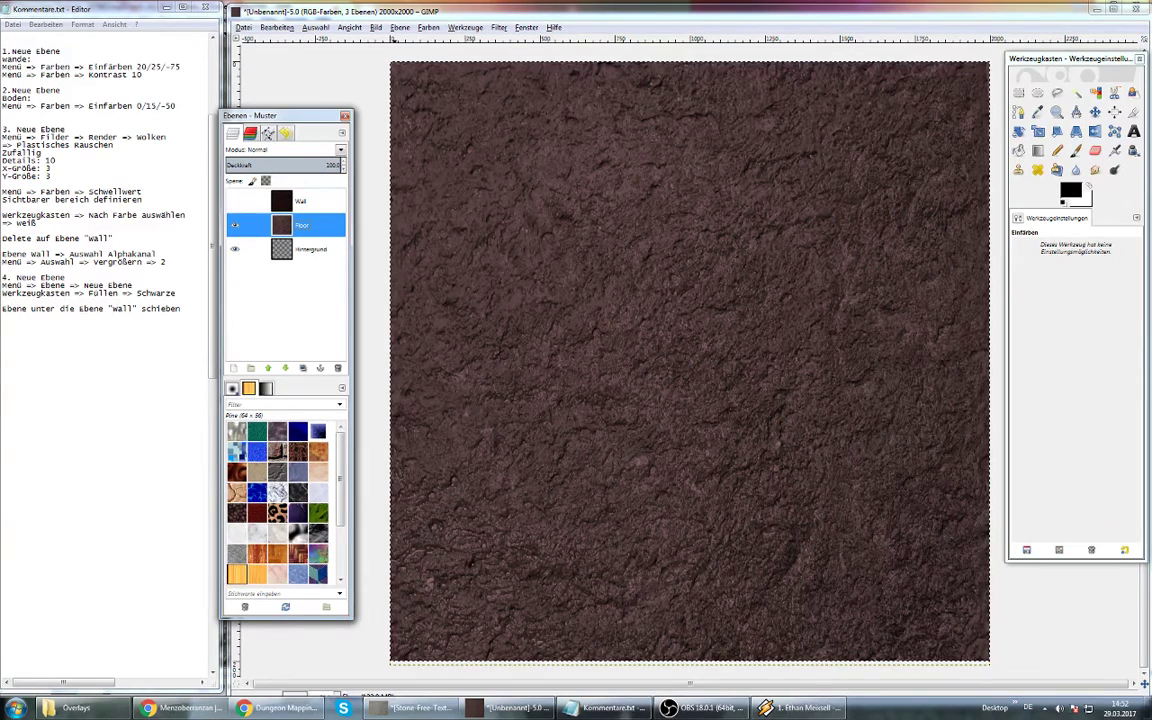
left_click(399, 27)
left_click(424, 41)
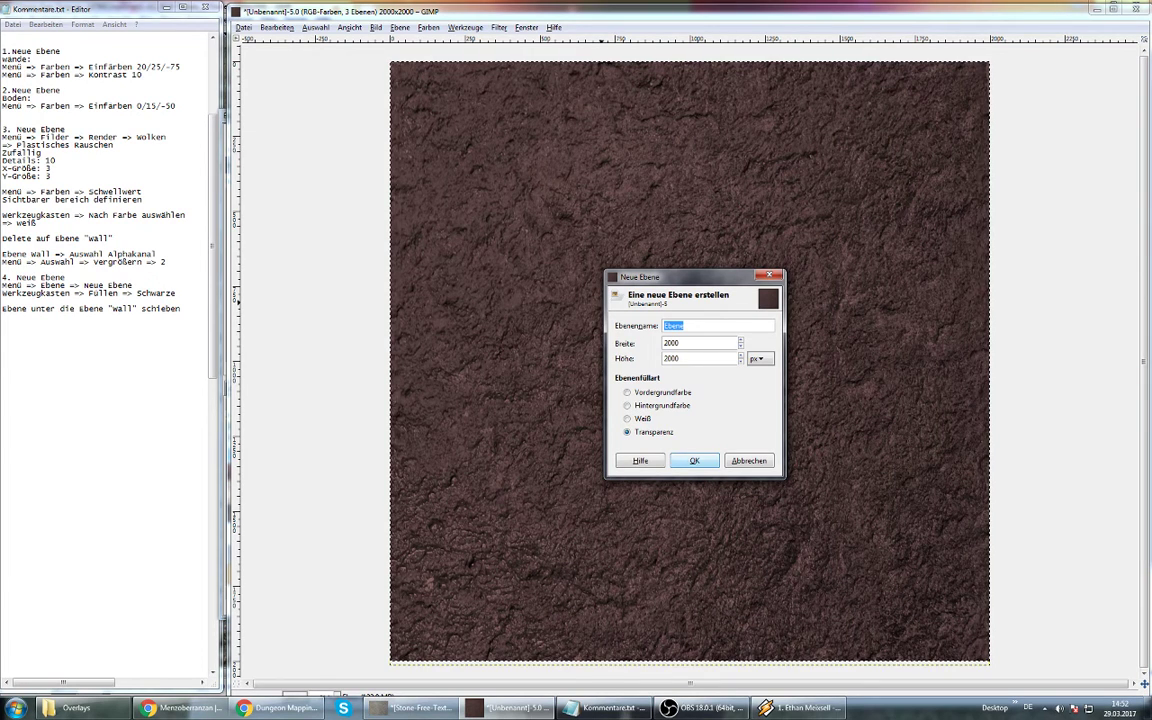
left_click(694, 460)
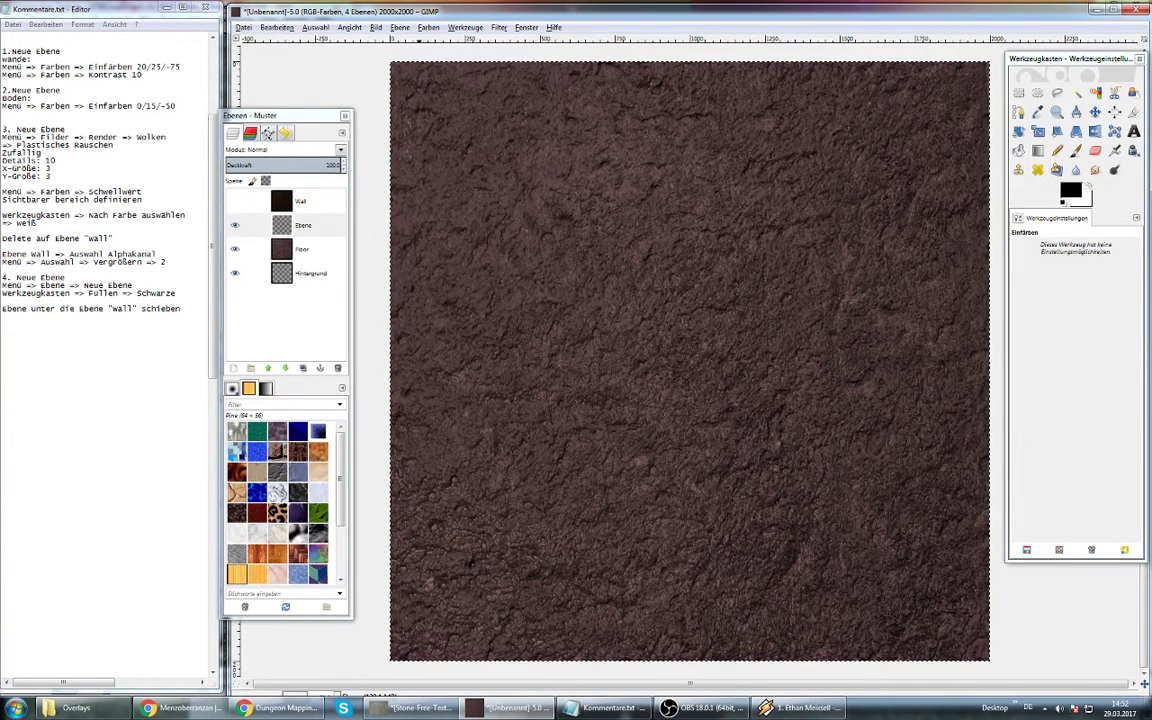
Render Solid Noise on Ebene with turbulence and randomize on, detail 10, X/Y size 3.0
key("alt+r")
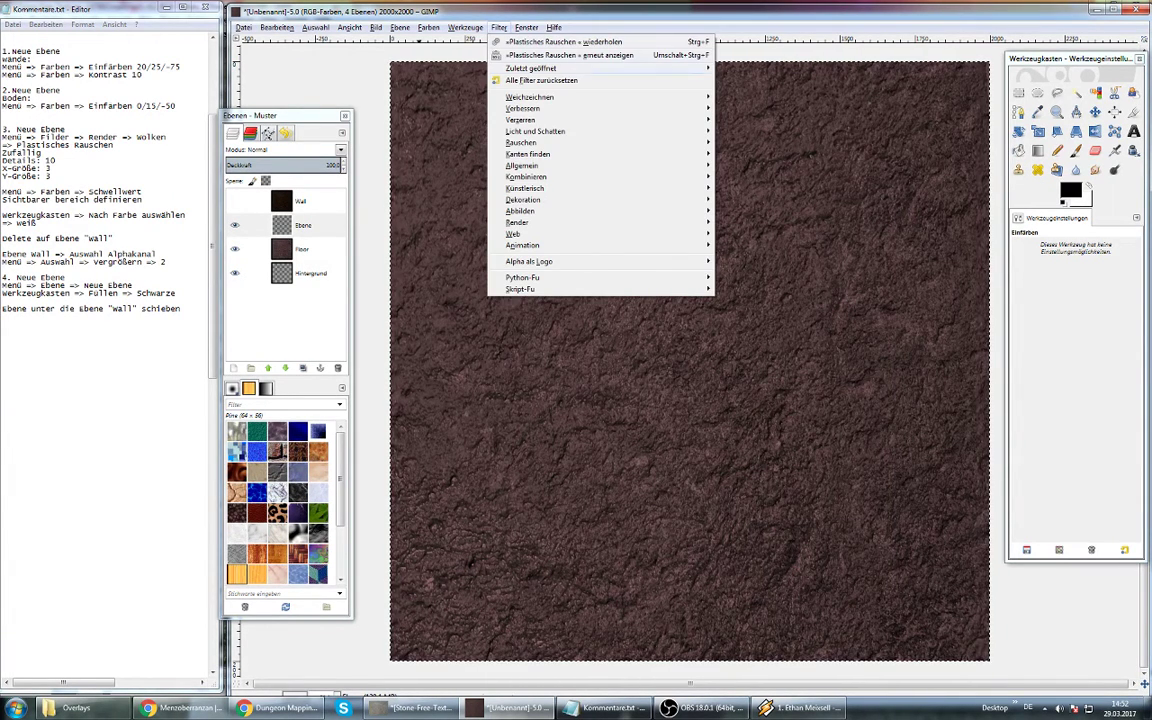
key("Down")
key("Down")
key("Down")
key("Down")
key("Down")
key("Down")
key("Right")
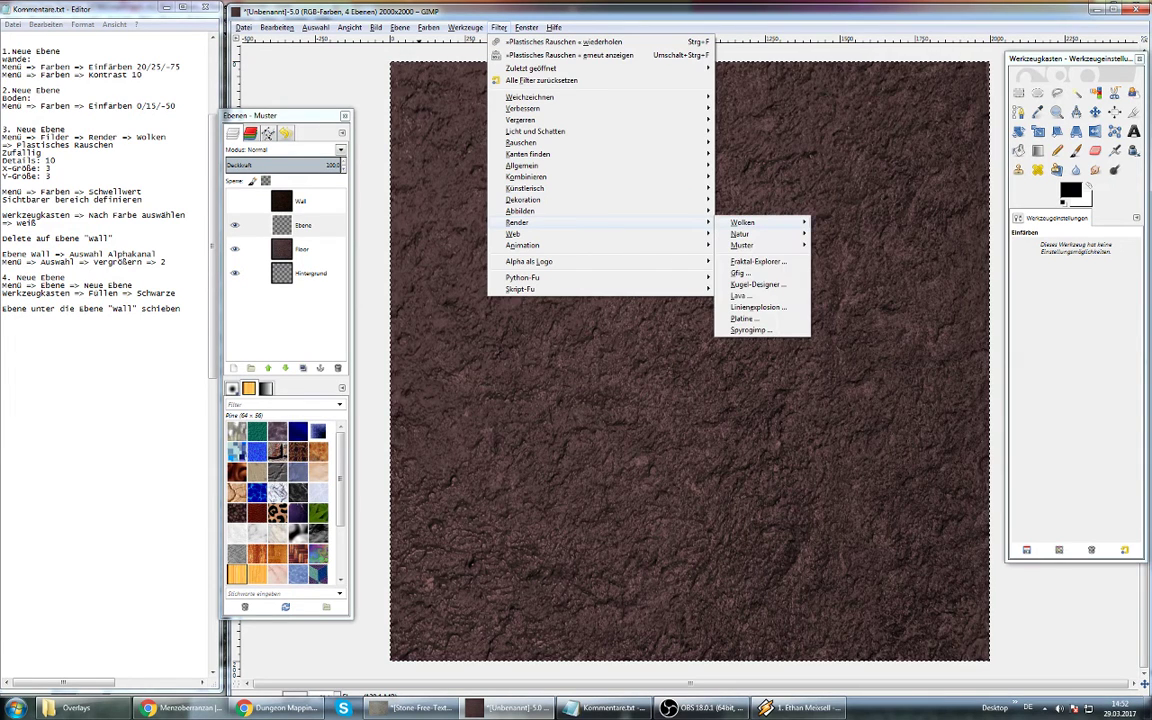
key("Right")
key("Down")
key("Down")
key("Down")
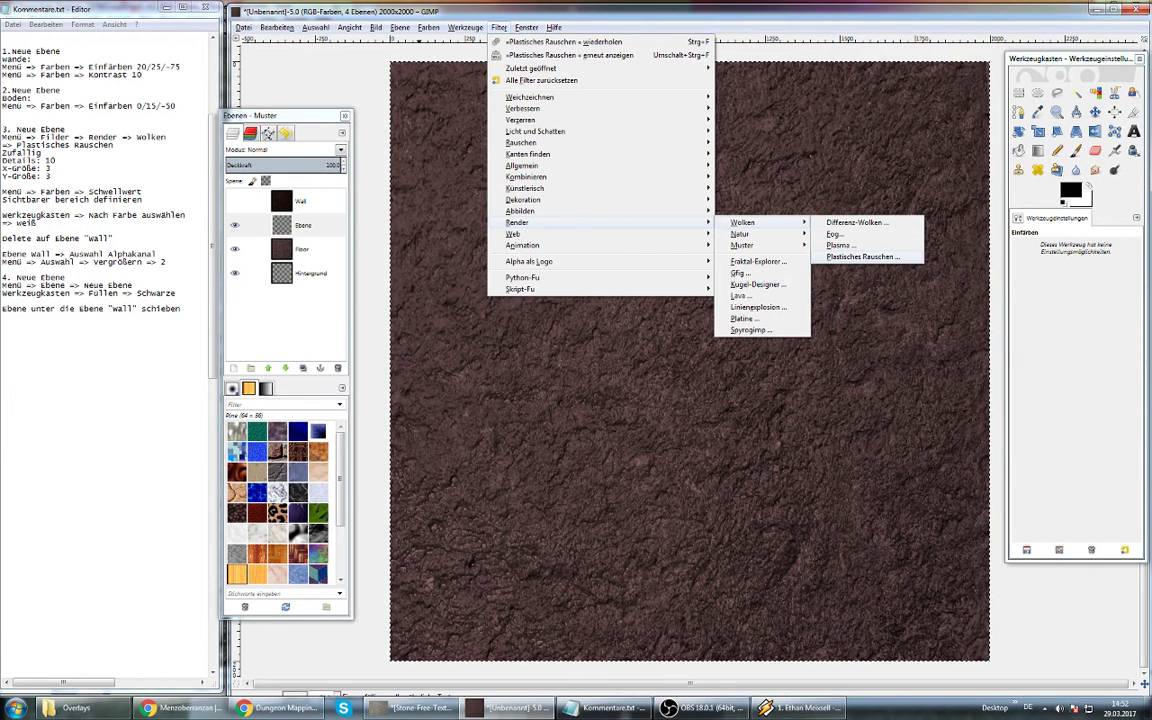
key("Return")
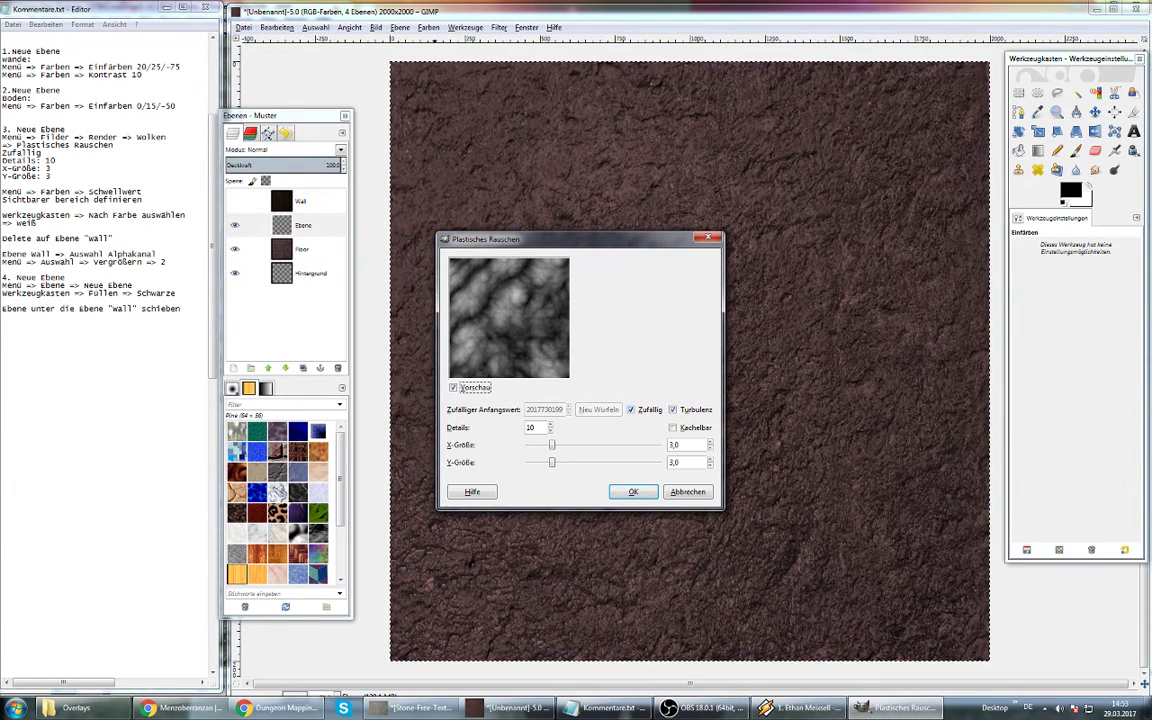
left_click(673, 409)
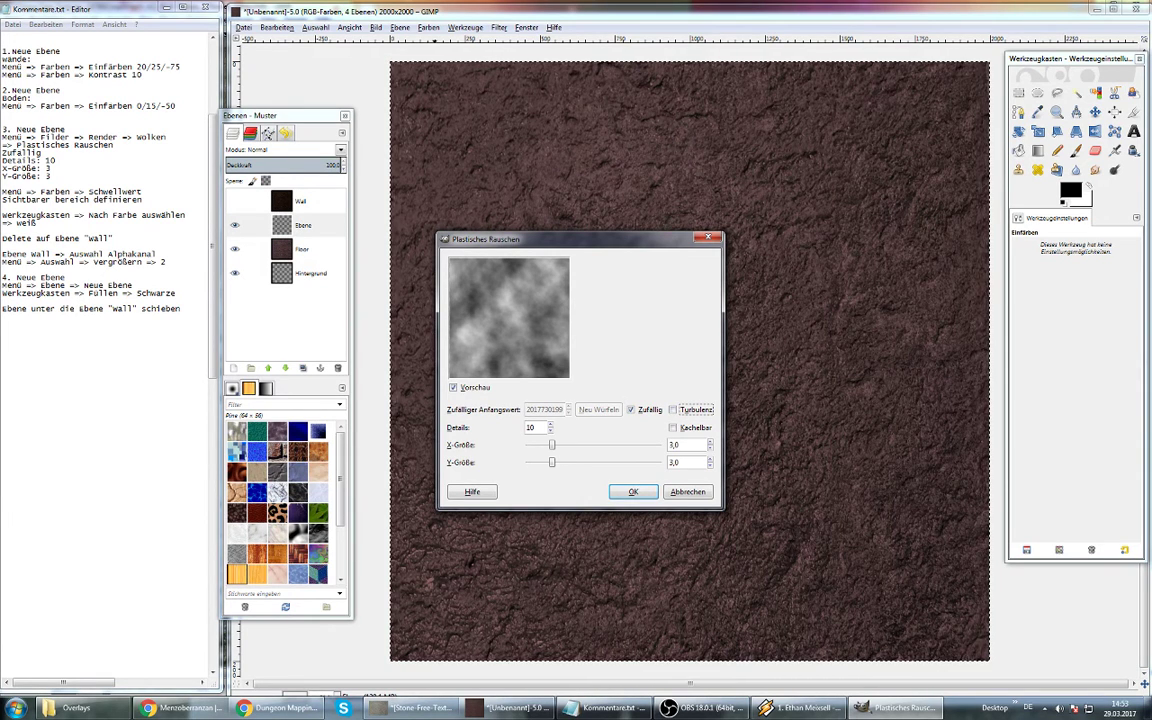
key("space")
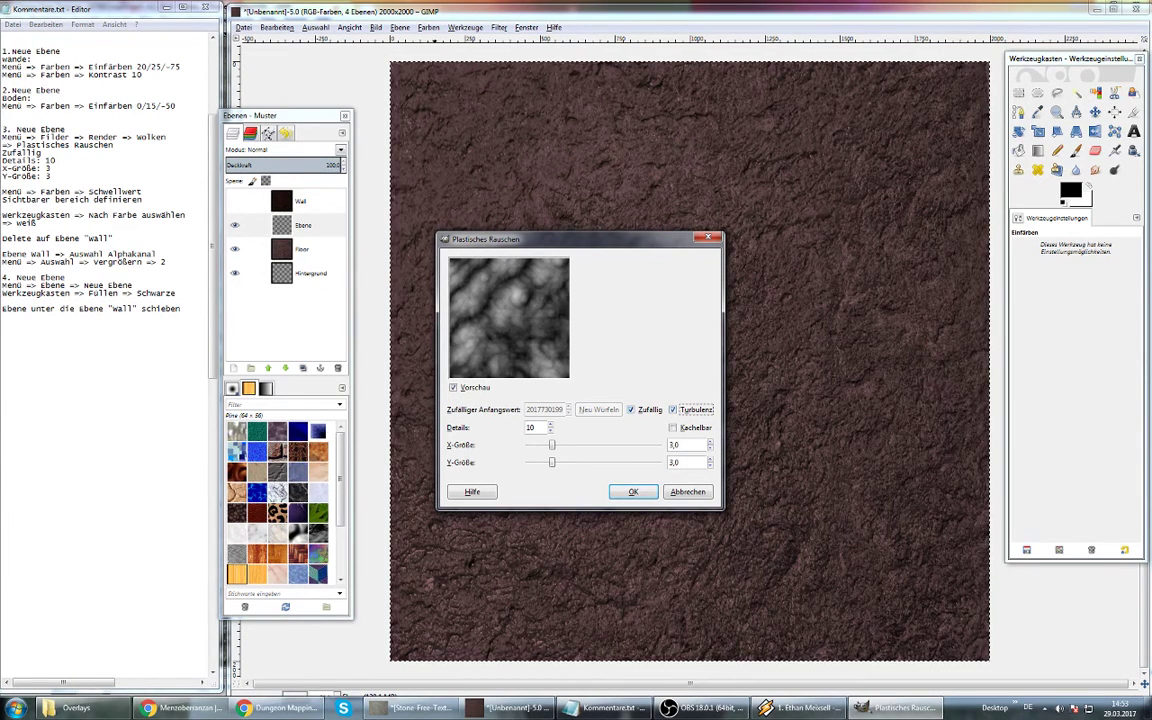
key("shift+Tab")
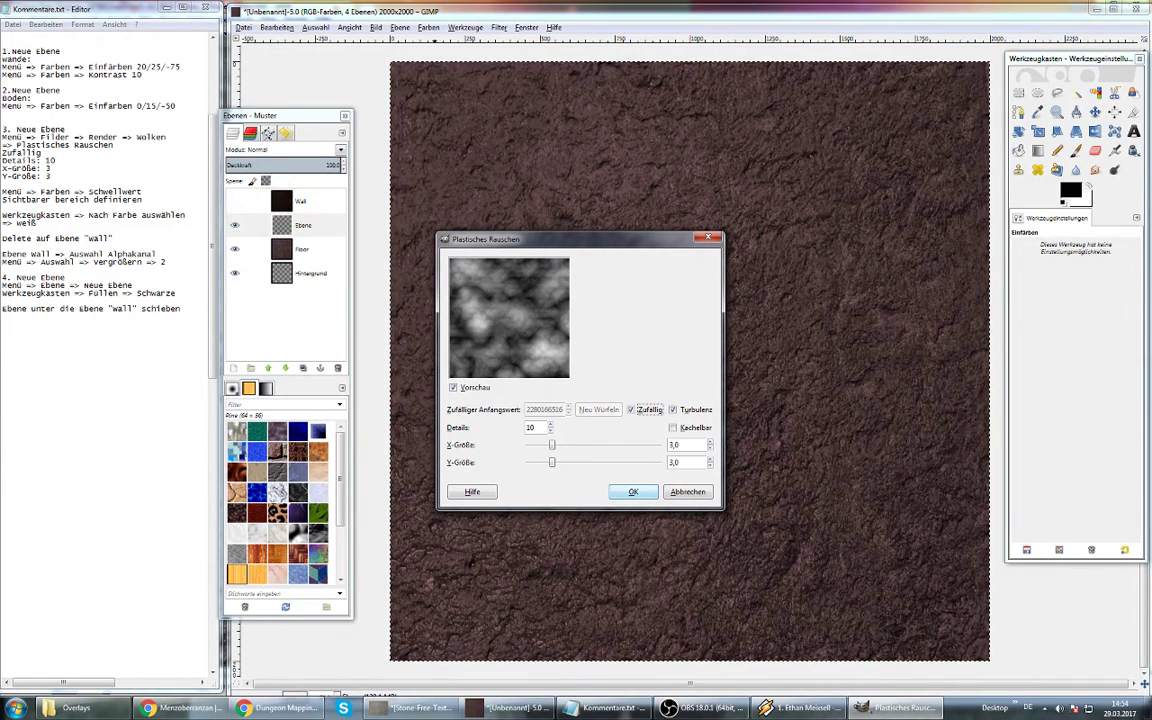
left_click(633, 491)
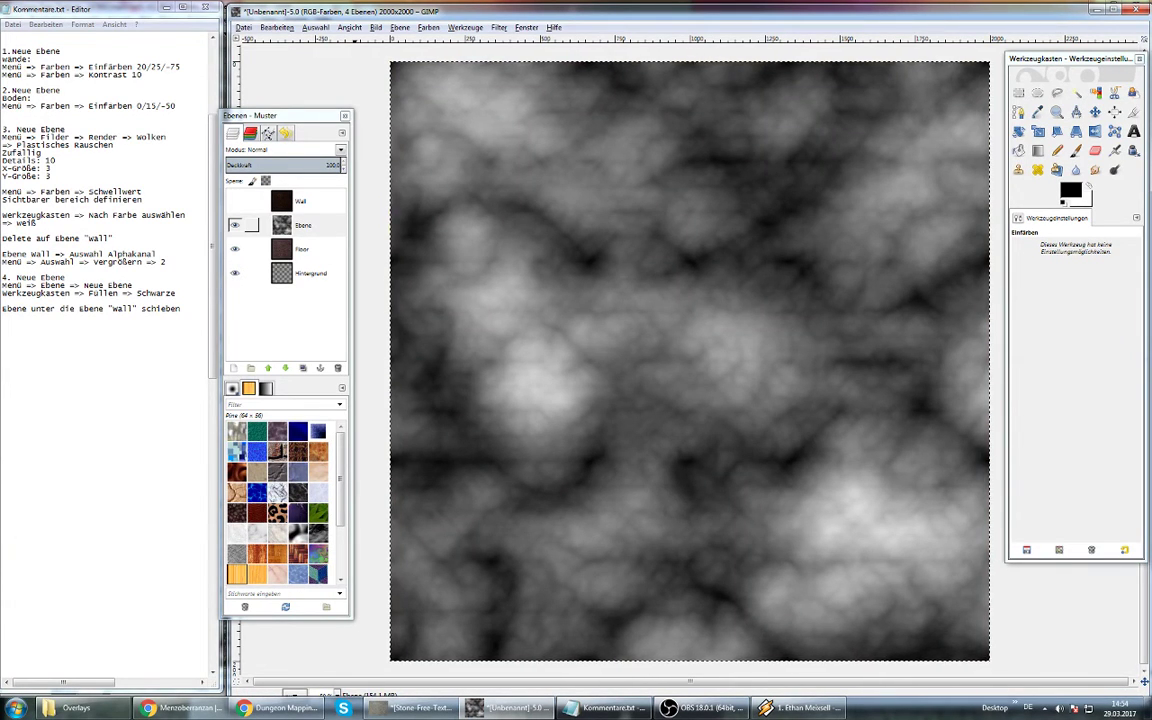
Open Farben > Schwellwert (Threshold) for the Ebene cloud-noise layer
left_click(251, 225)
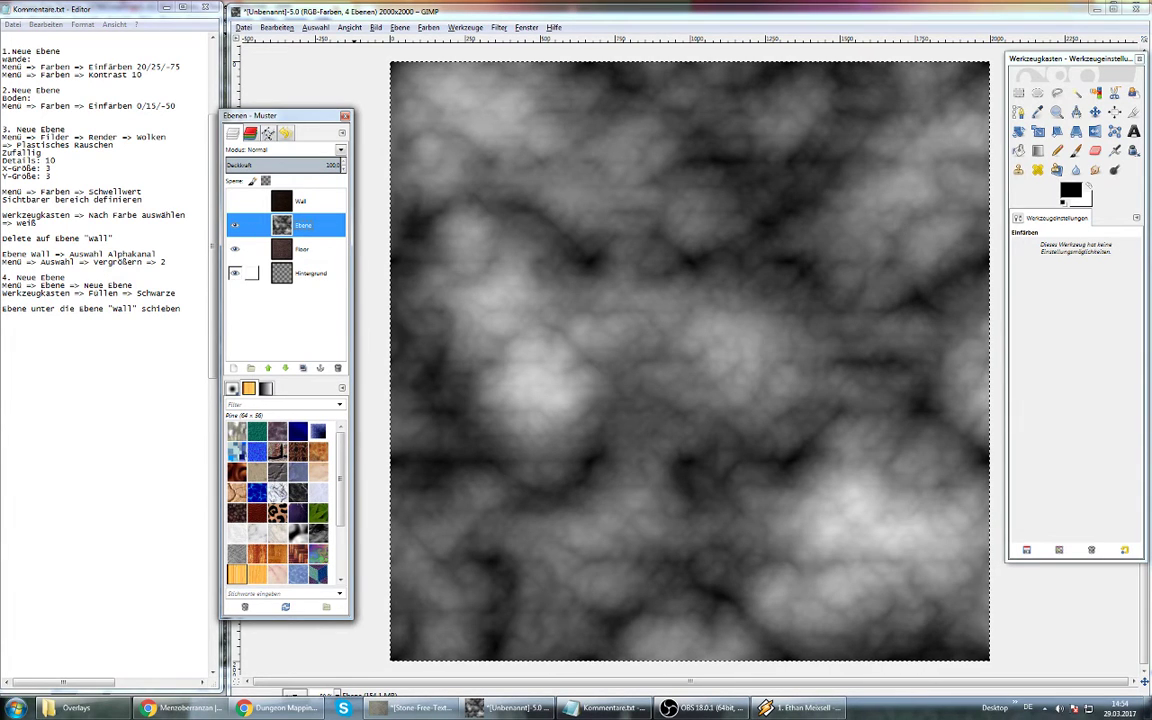
left_click(235, 273)
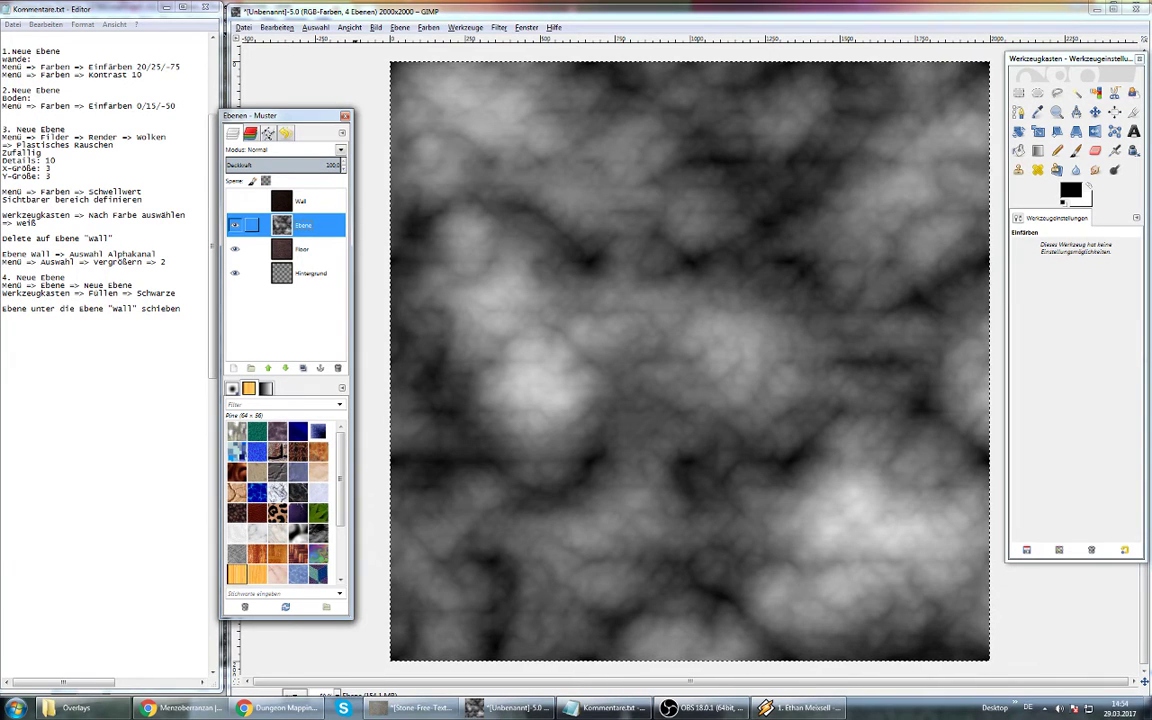
right_click(297, 228)
key("Escape")
left_click(428, 27)
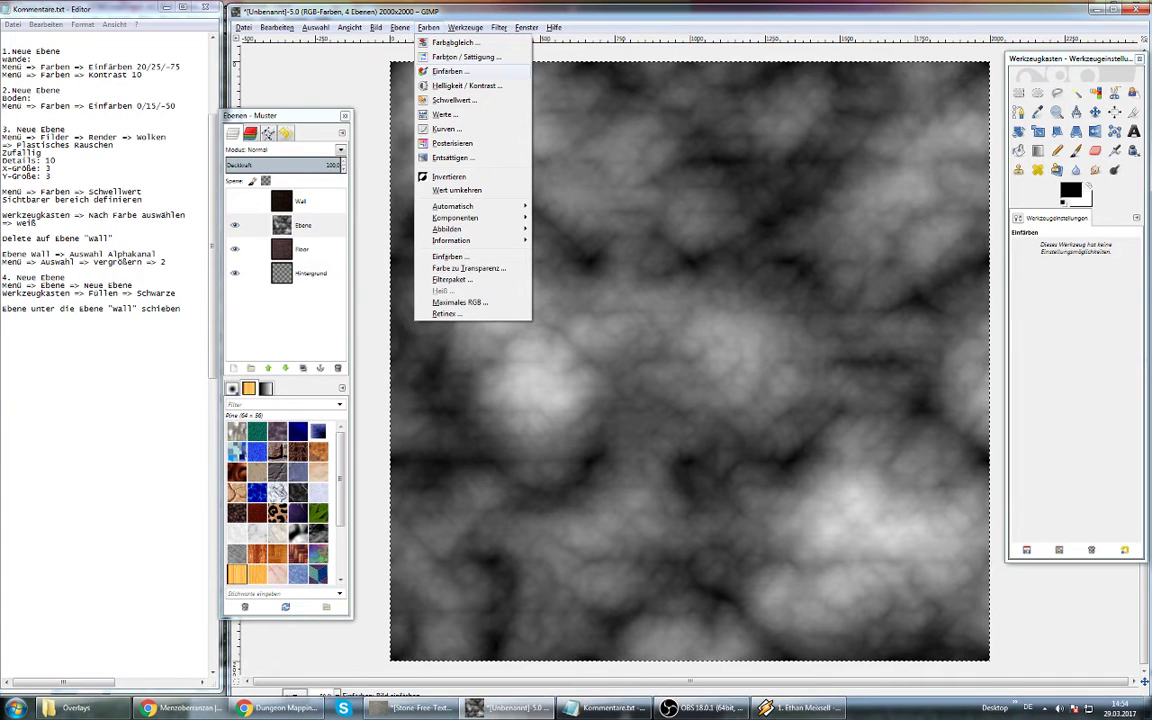
left_click(455, 100)
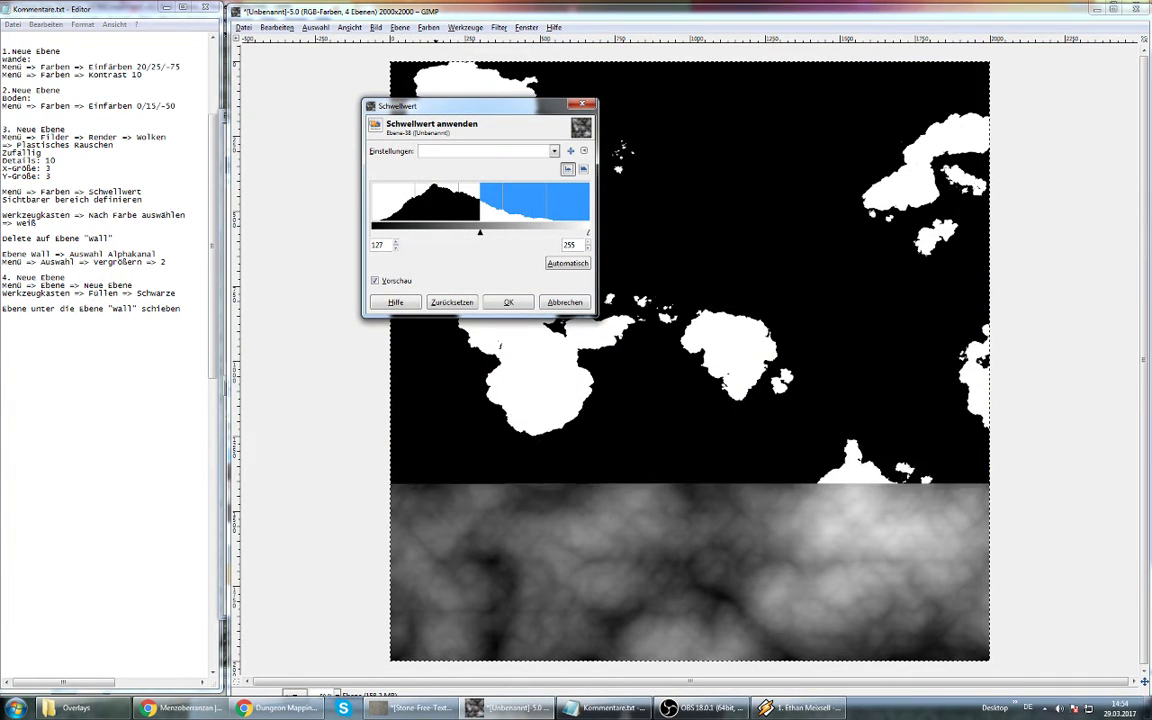
Move the Threshold dialog aside and preview low values of 84, about 90, 88, 122, then 34
mouse_move(420, 105)
left_mouse_down()
mouse_move(392, 187)
mouse_move(231, 187)
mouse_move(208, 218)
left_mouse_up()
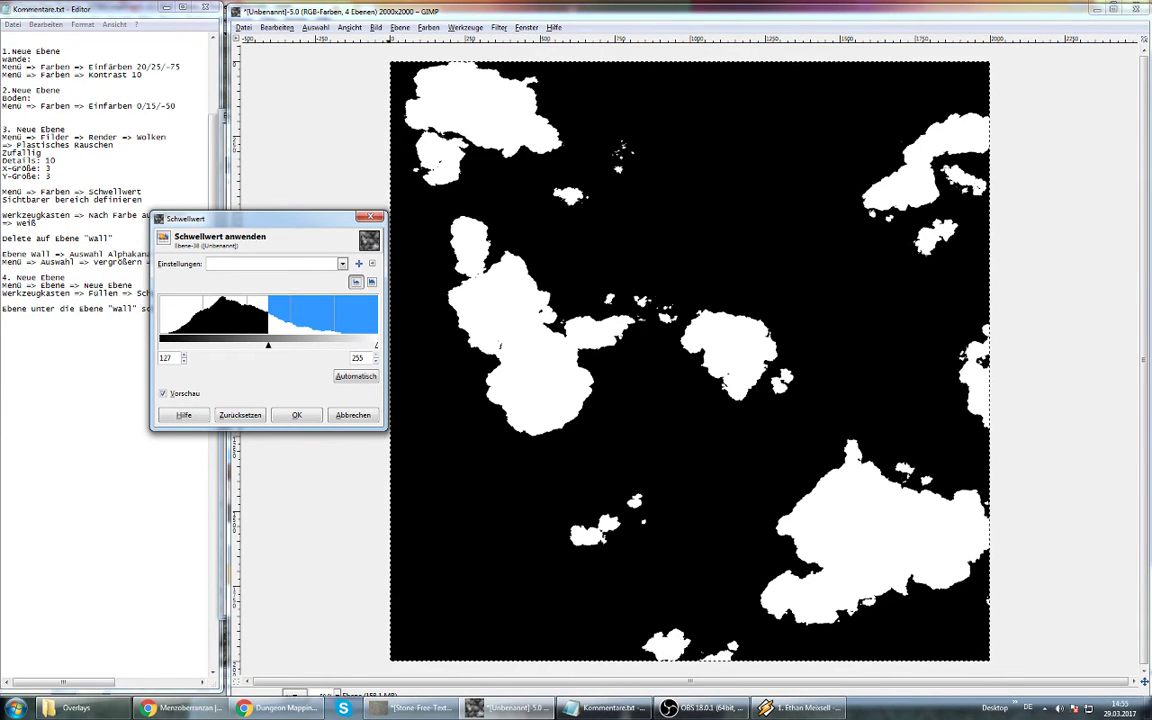
key("Down")
key("Down")
key("Down")
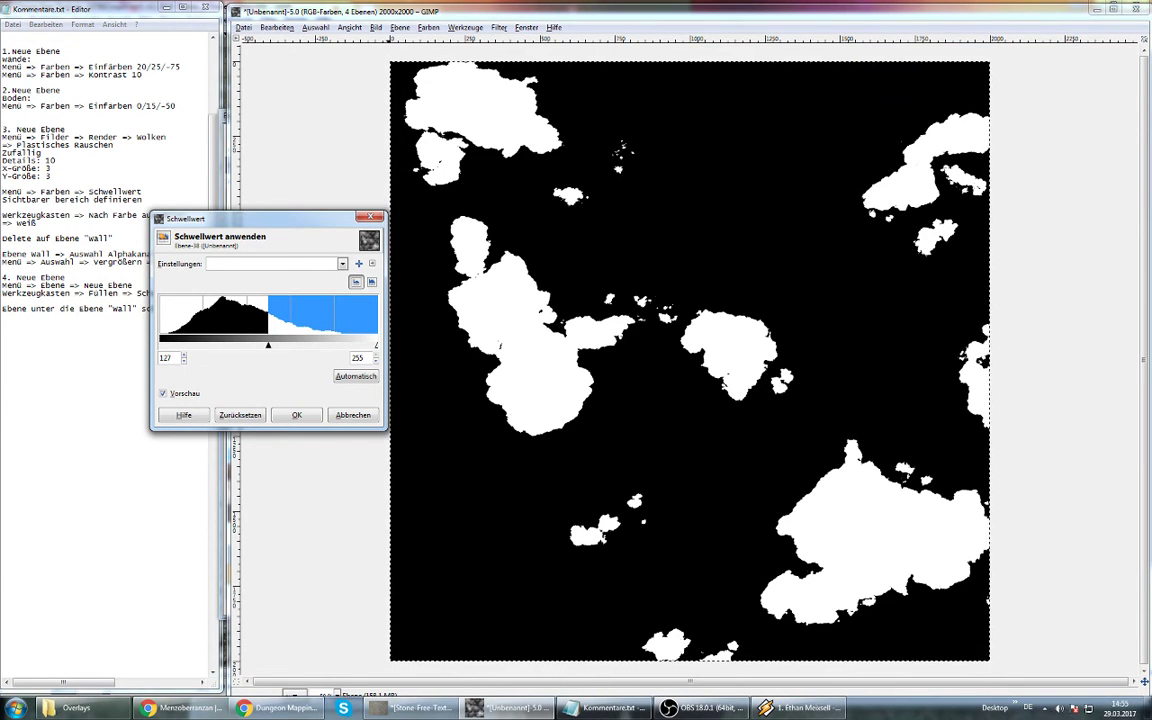
key("Down")
key("Down")
key("Down")
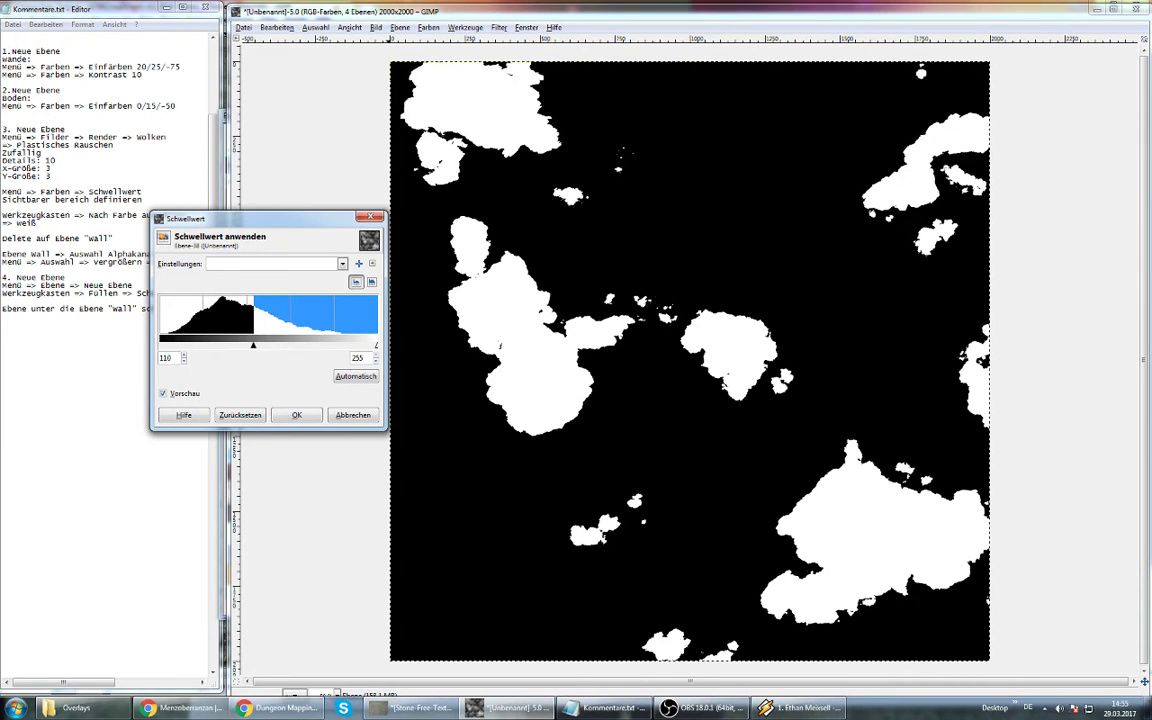
key("Down")
key("Down")
key("Down")
key("Down")
key("Down")
key("Down")
key("Down")
key("Down")
key("Down")
key("Down")
key("Down")
key("Down")
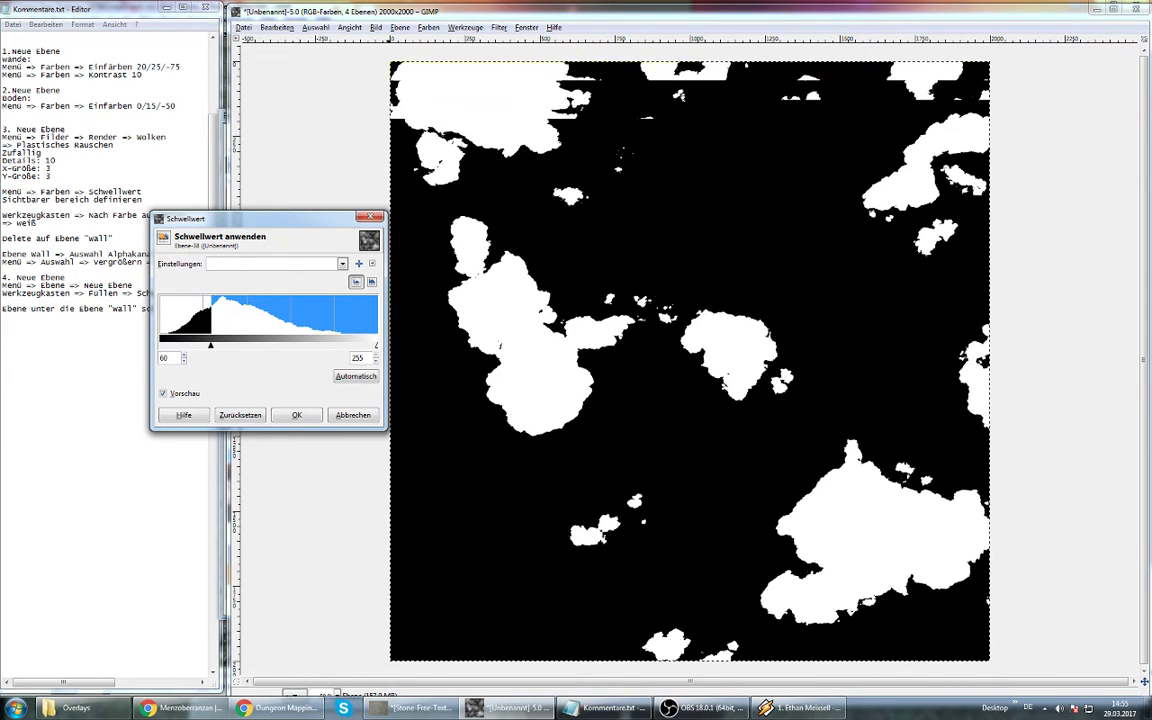
key("Down")
key("Down")
key("Down")
key("Down")
key("Down")
key("Down")
key("Down")
key("Down")
key("Down")
type("84")
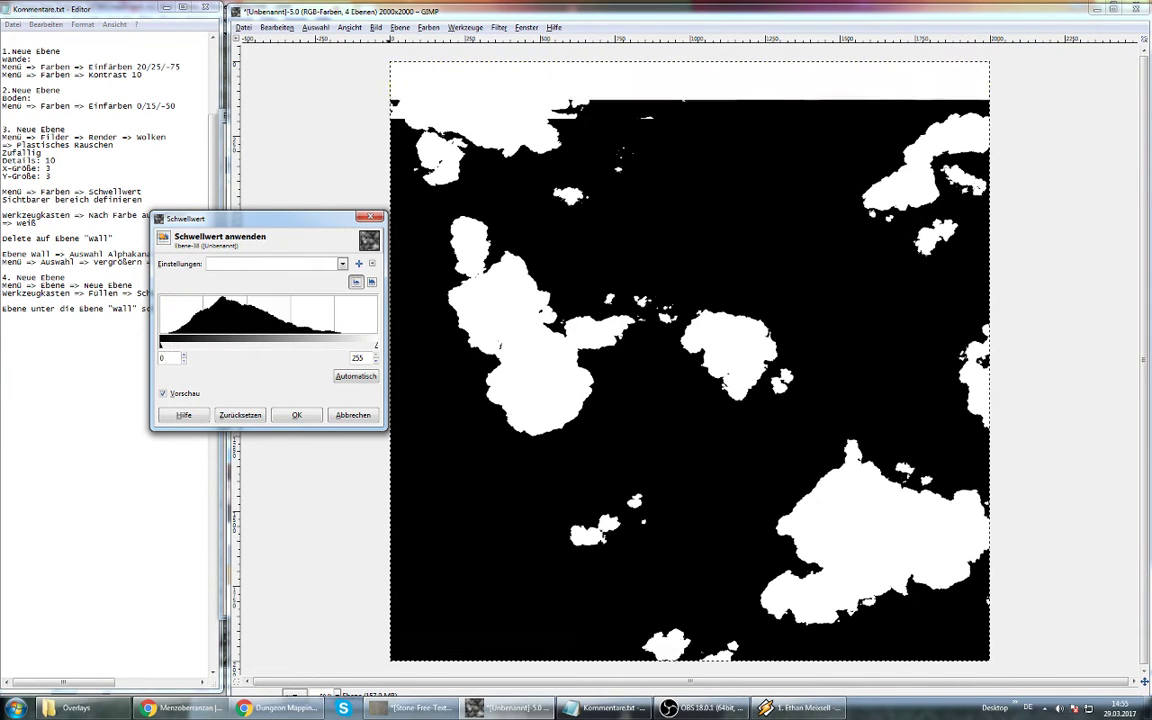
mouse_move(231, 345)
left_mouse_down()
mouse_move(374, 345)
mouse_move(246, 345)
left_mouse_up()
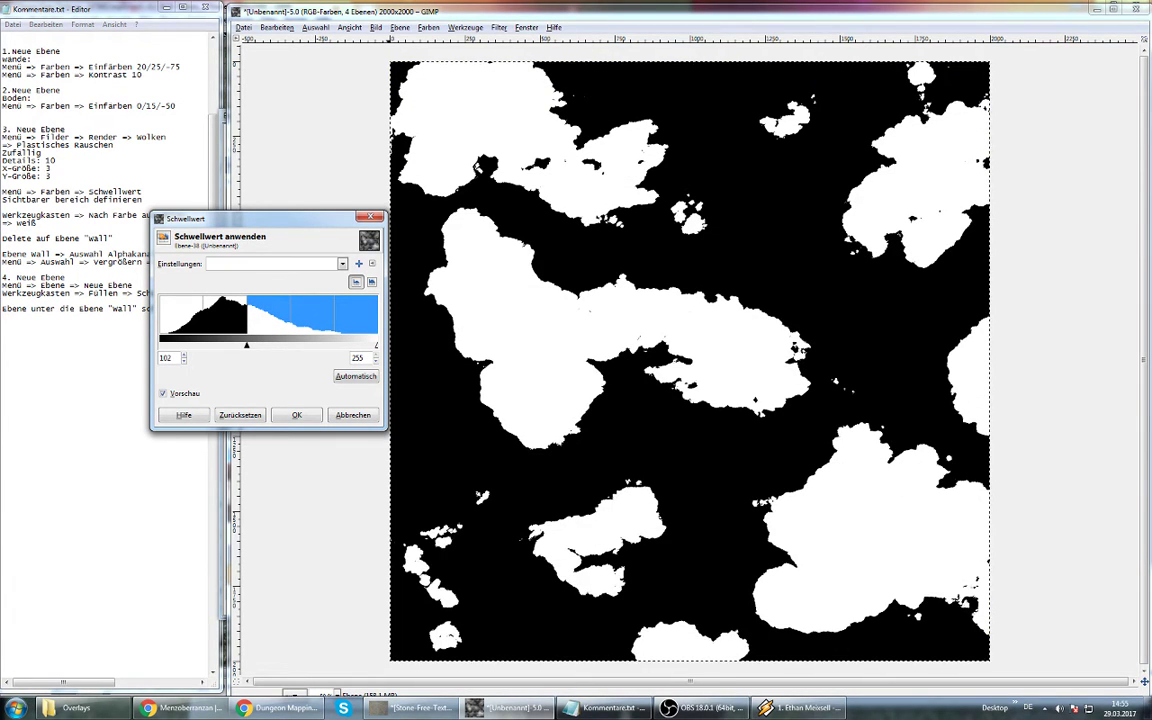
left_click_drag(246, 345, 223, 345)
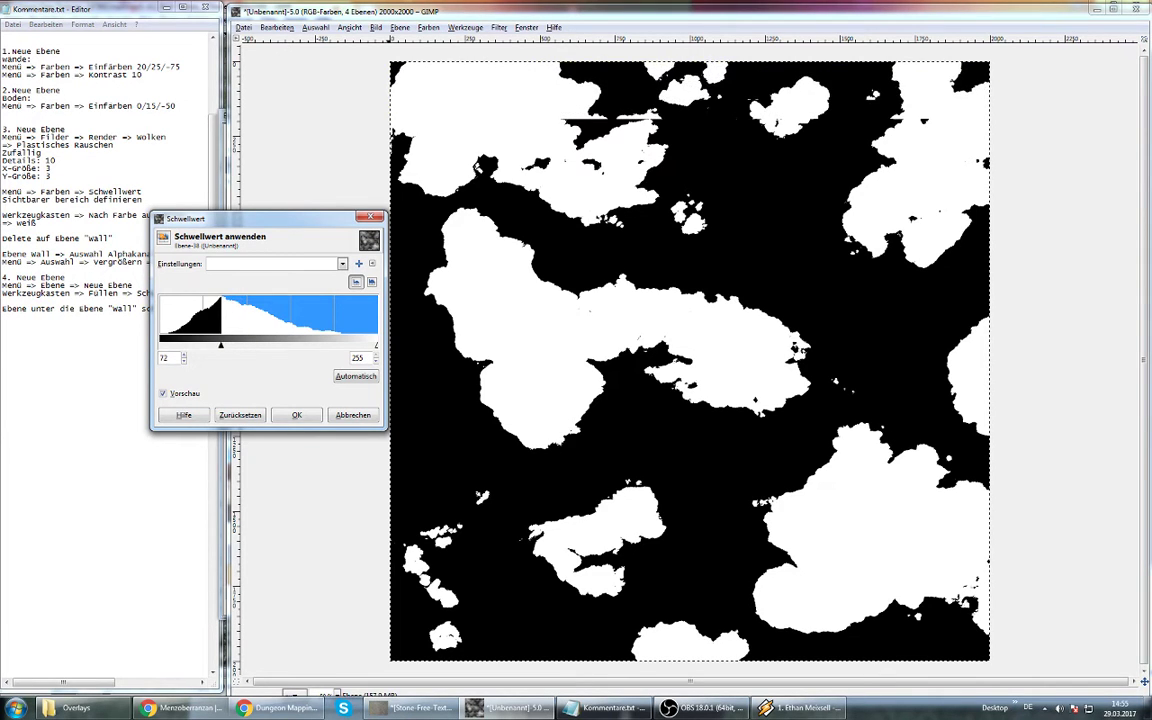
left_click_drag(223, 345, 265, 345)
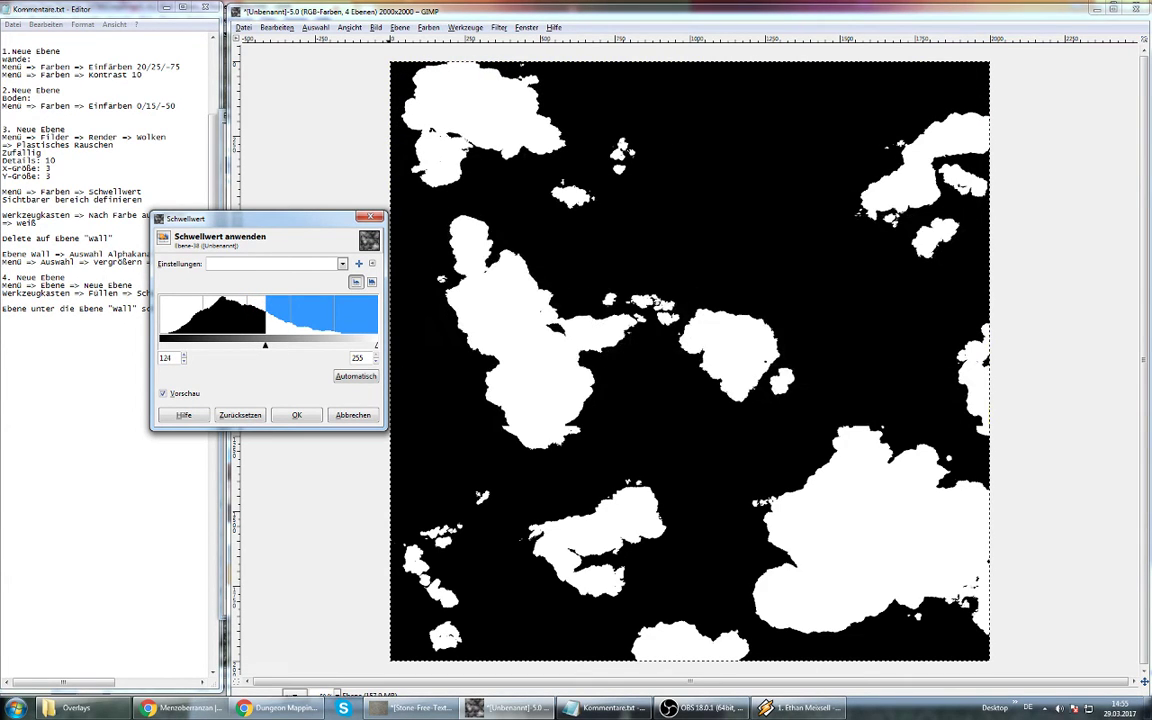
left_click_drag(265, 345, 264, 345)
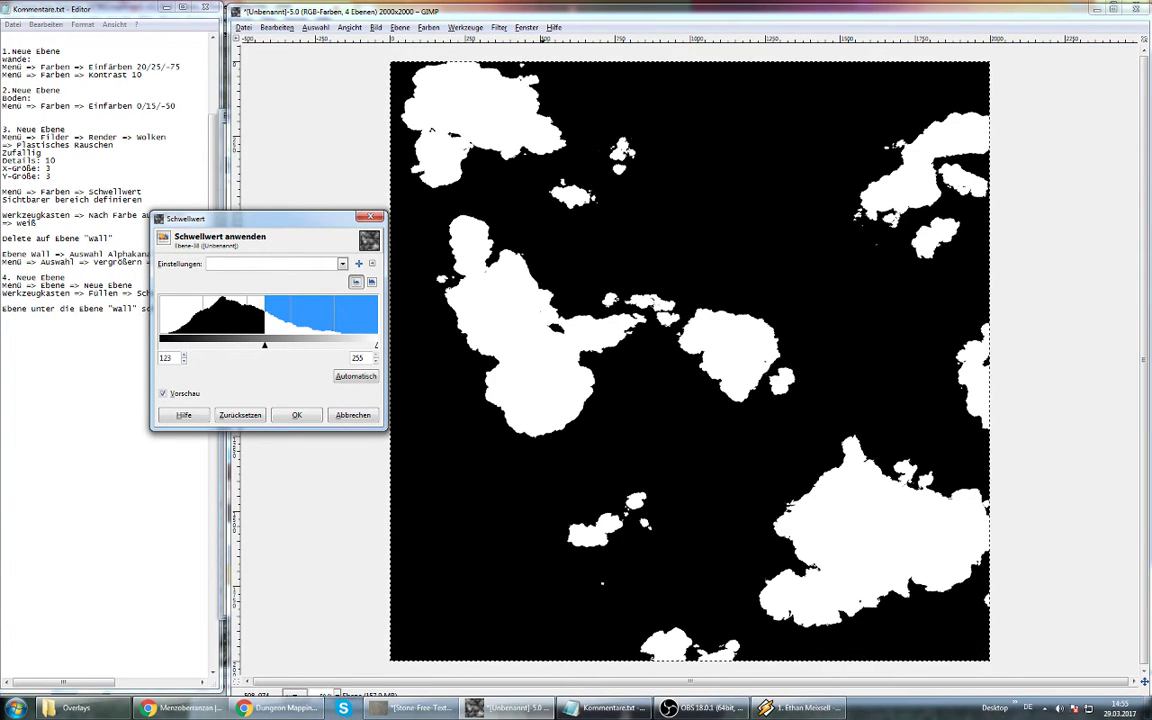
left_click_drag(264, 345, 188, 345)
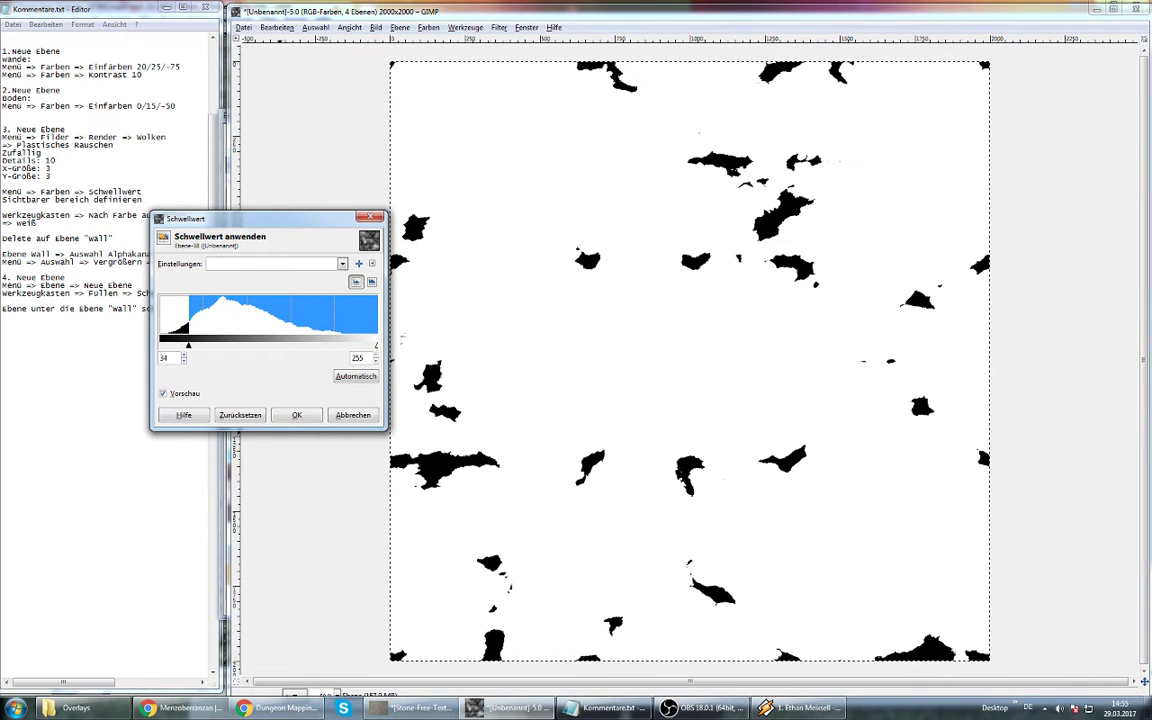
Raise the low threshold to 86 and drag the high limit down from 255
left_click_drag(188, 345, 229, 345)
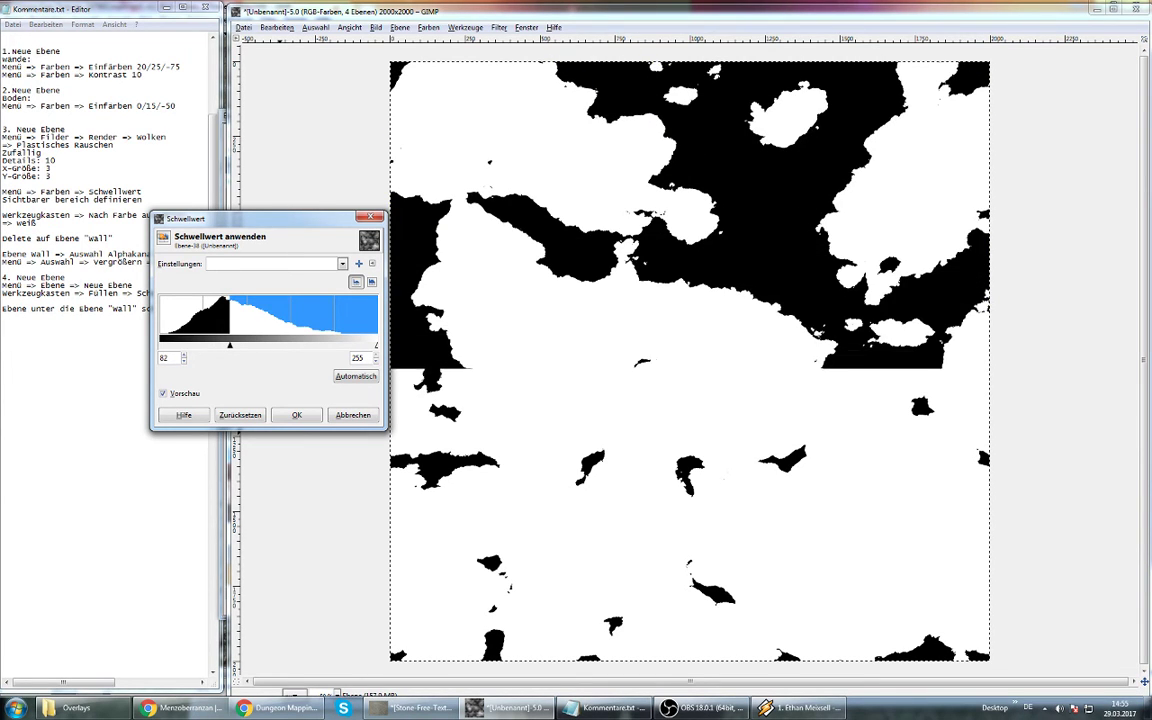
left_click_drag(229, 345, 235, 345)
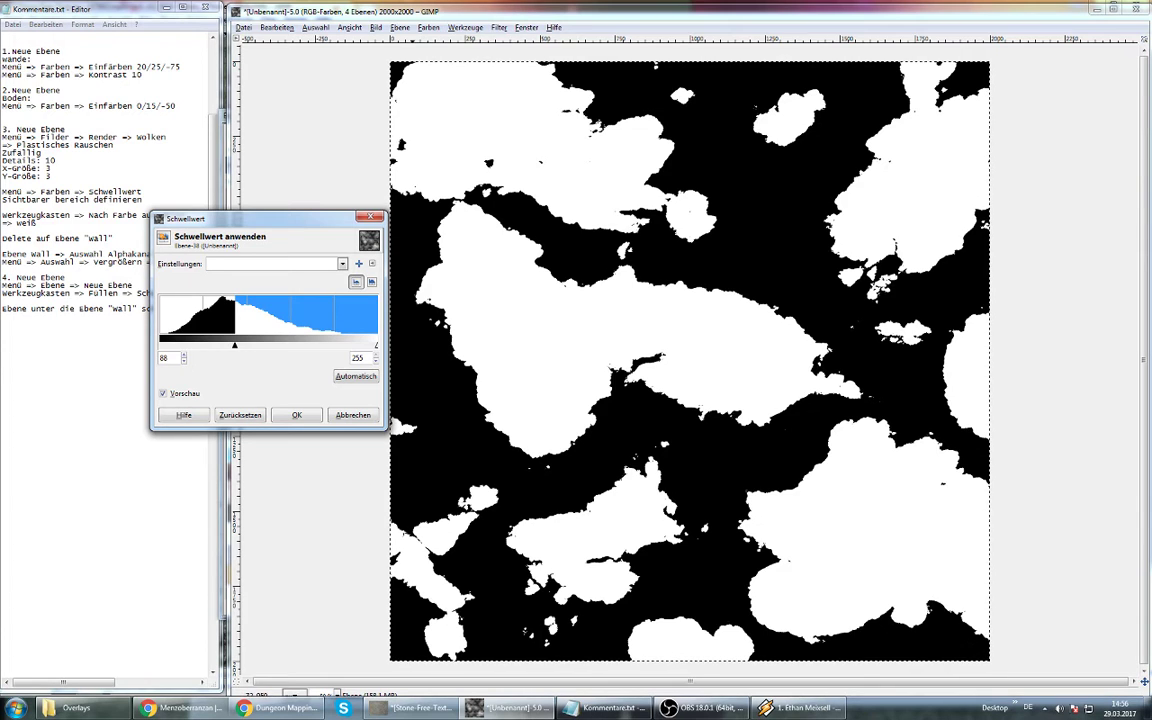
left_click_drag(376, 345, 304, 345)
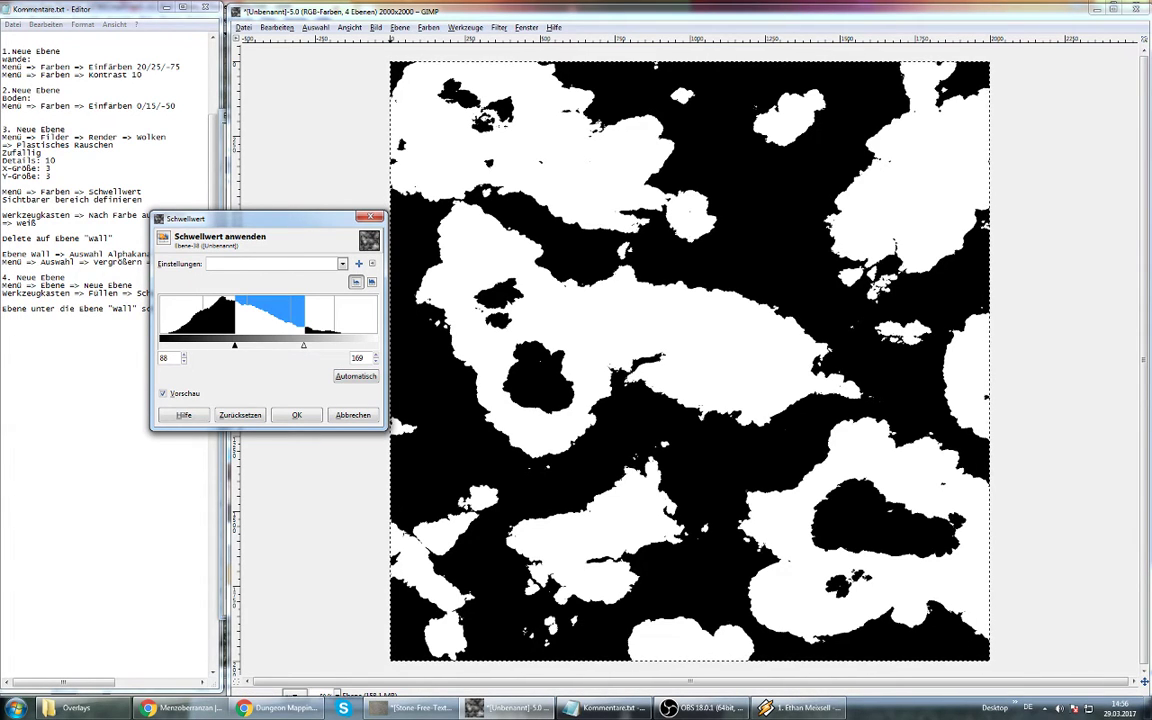
Set the threshold range to 82–180 and apply it to the Ebene layer
key("Up")
key("Up")
key("Up")
key("Up")
key("Up")
key("Up")
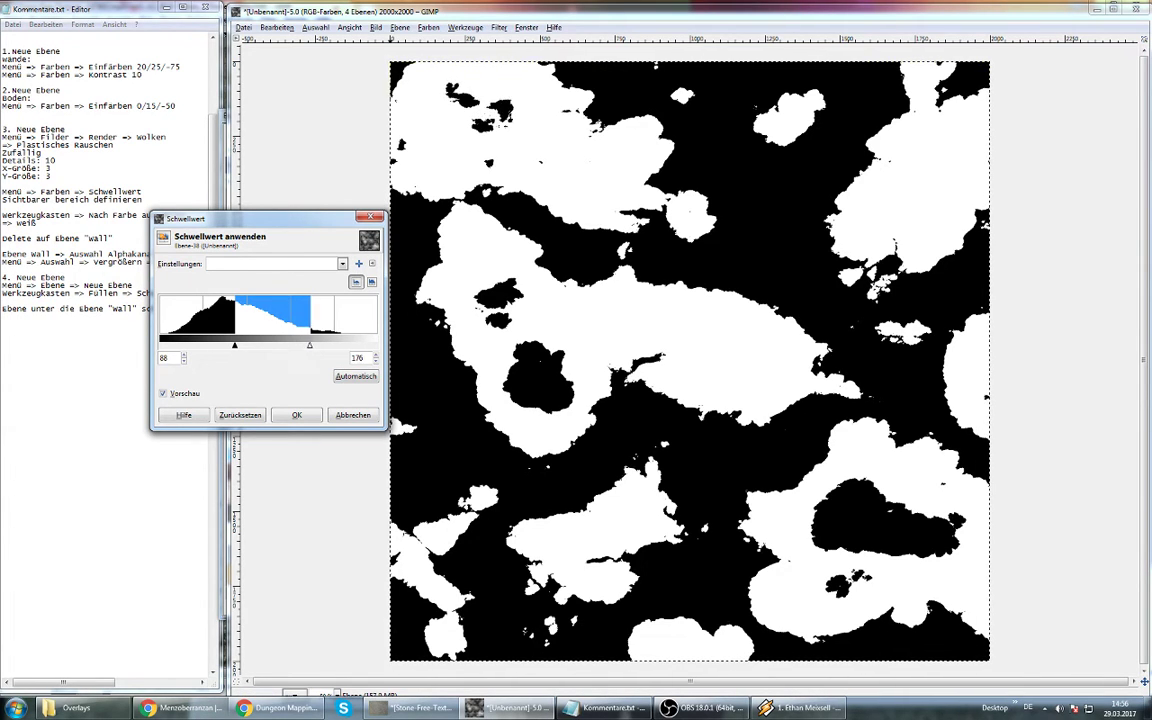
key("Up")
key("Up")
key("Up")
key("Up")
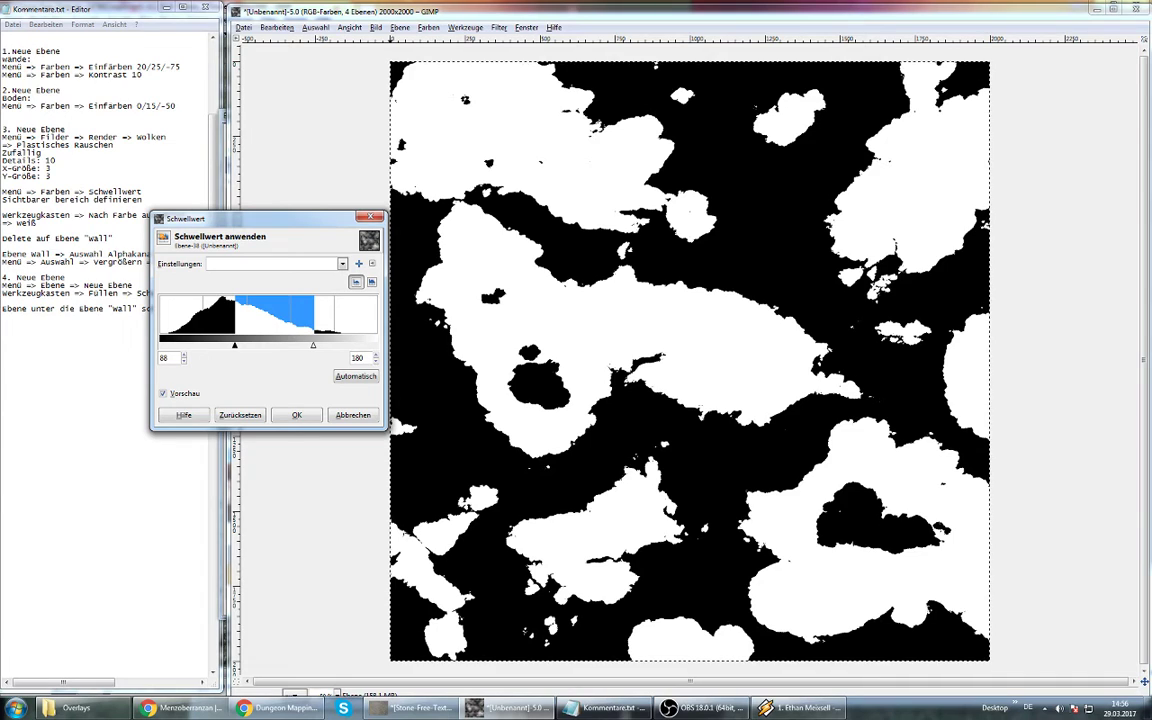
key("Down")
key("Down")
key("Down")
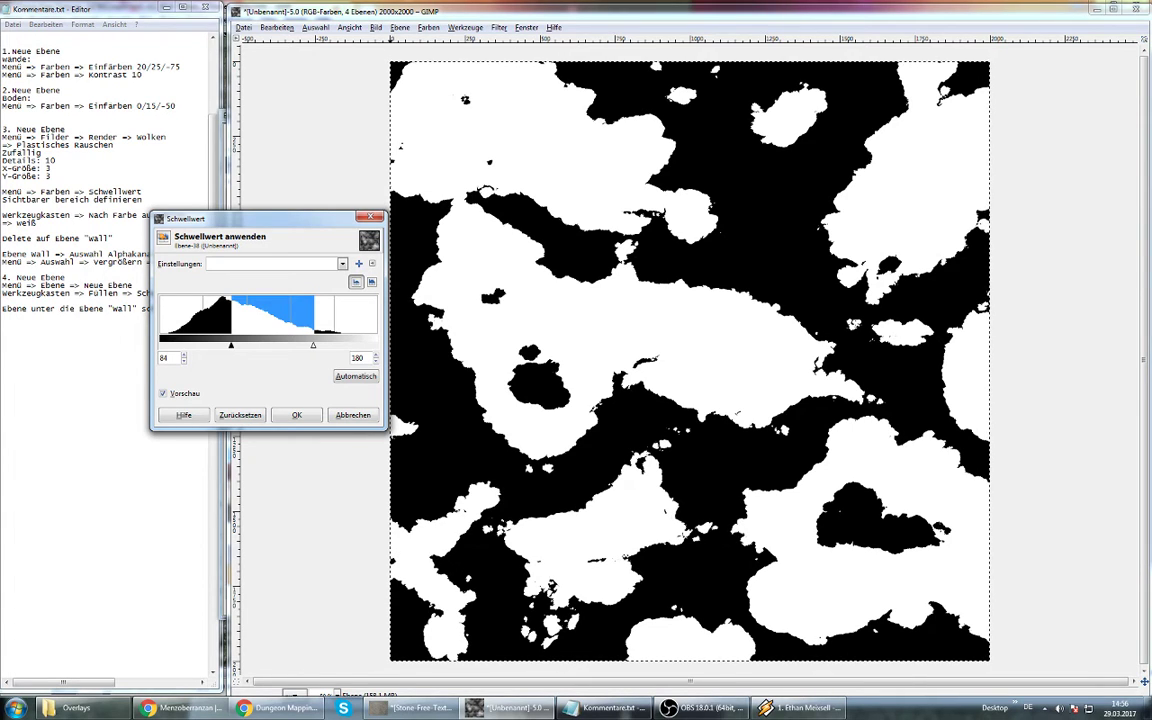
key("Down")
key("Down")
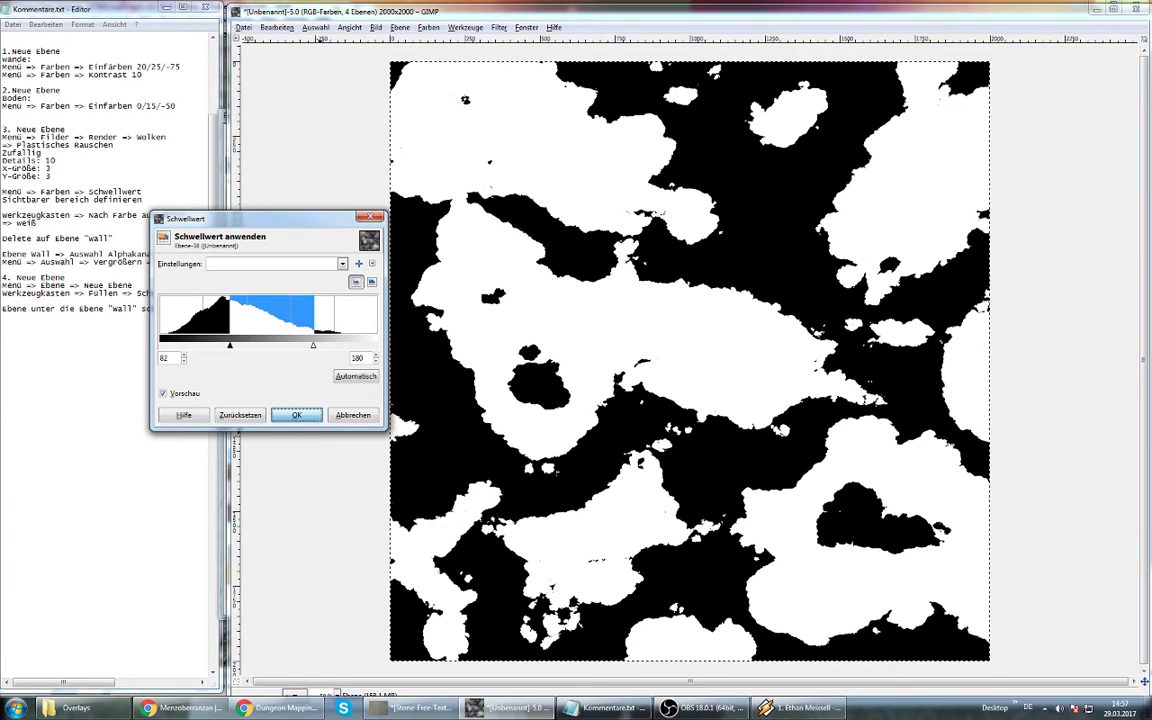
left_click(296, 414)
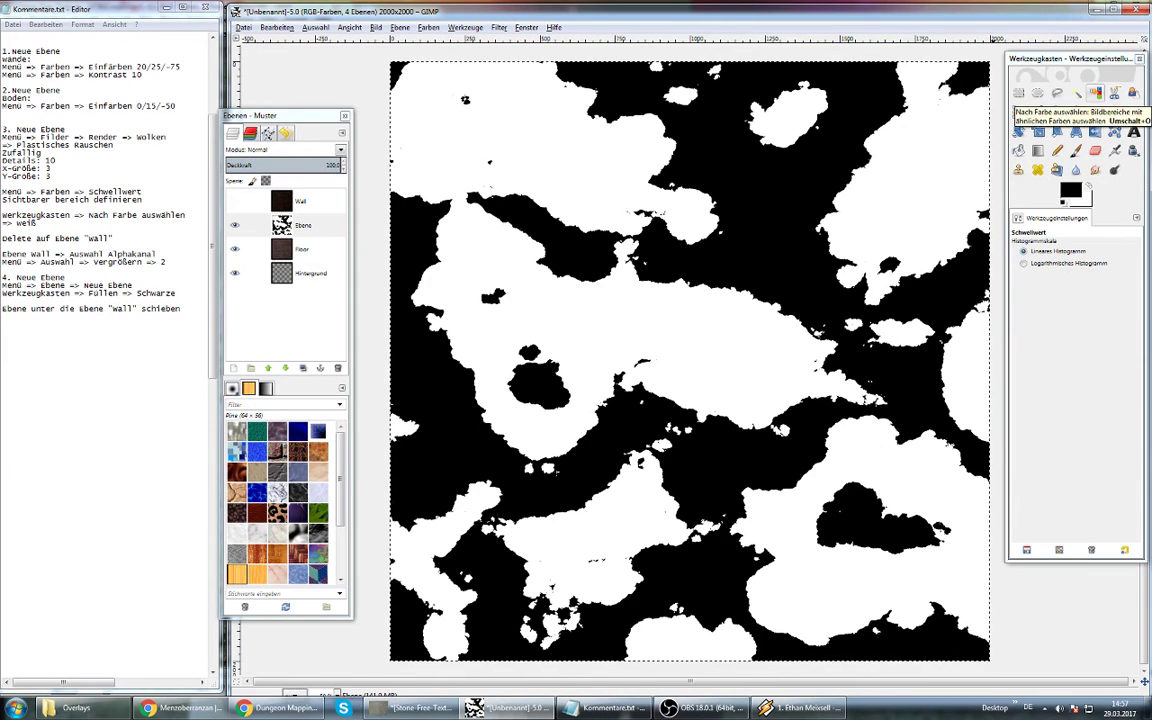
Select Ebene's white cave areas with Select by Color, then hide the Ebene layer
left_click(1095, 92)
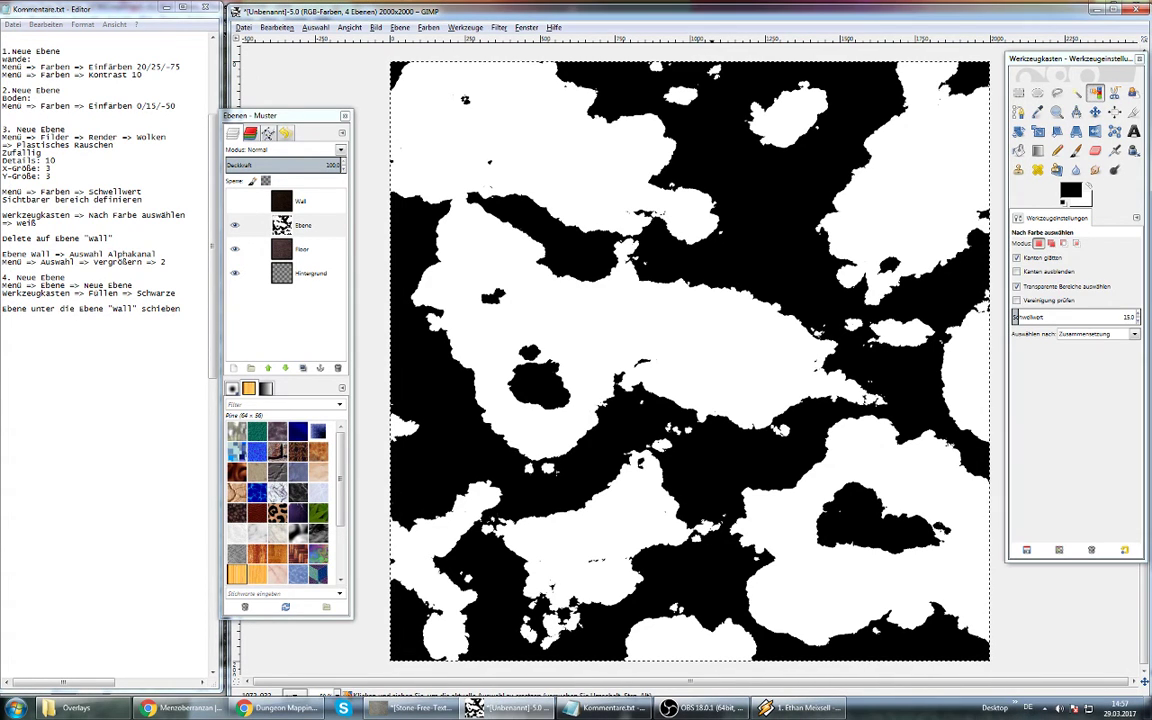
left_click(489, 162)
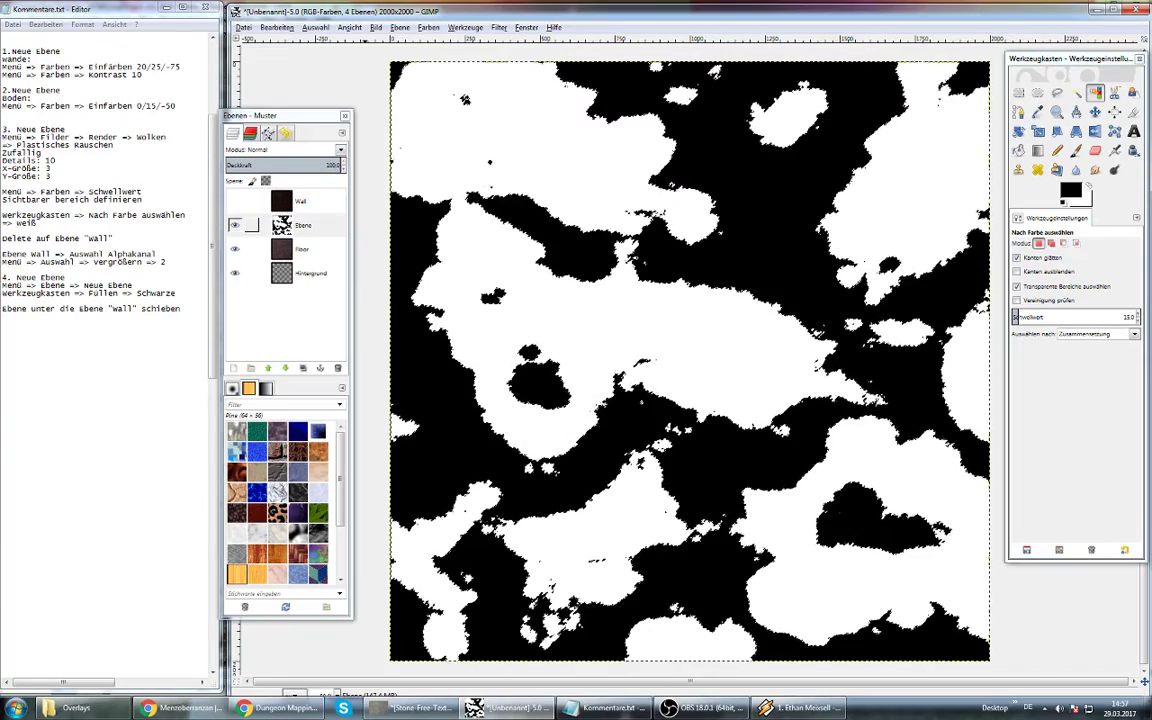
left_click(234, 224)
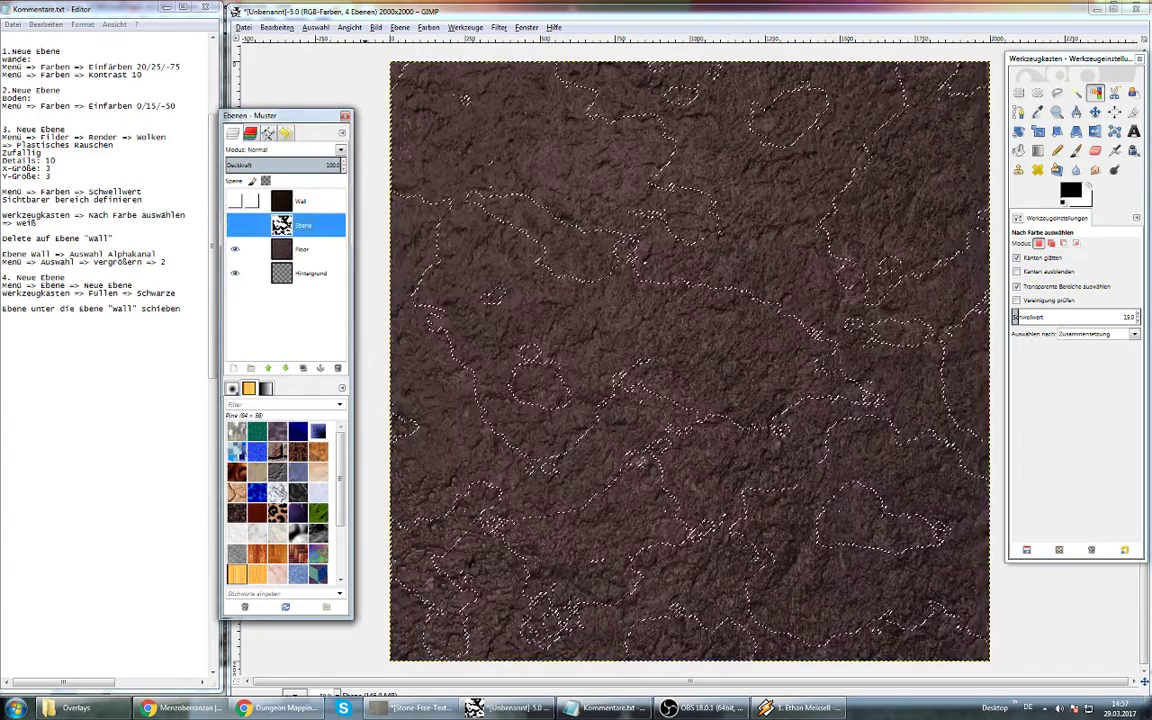
Delete the selected cave areas from the Wall layer and toggle Floor to check the holes
left_click(300, 201)
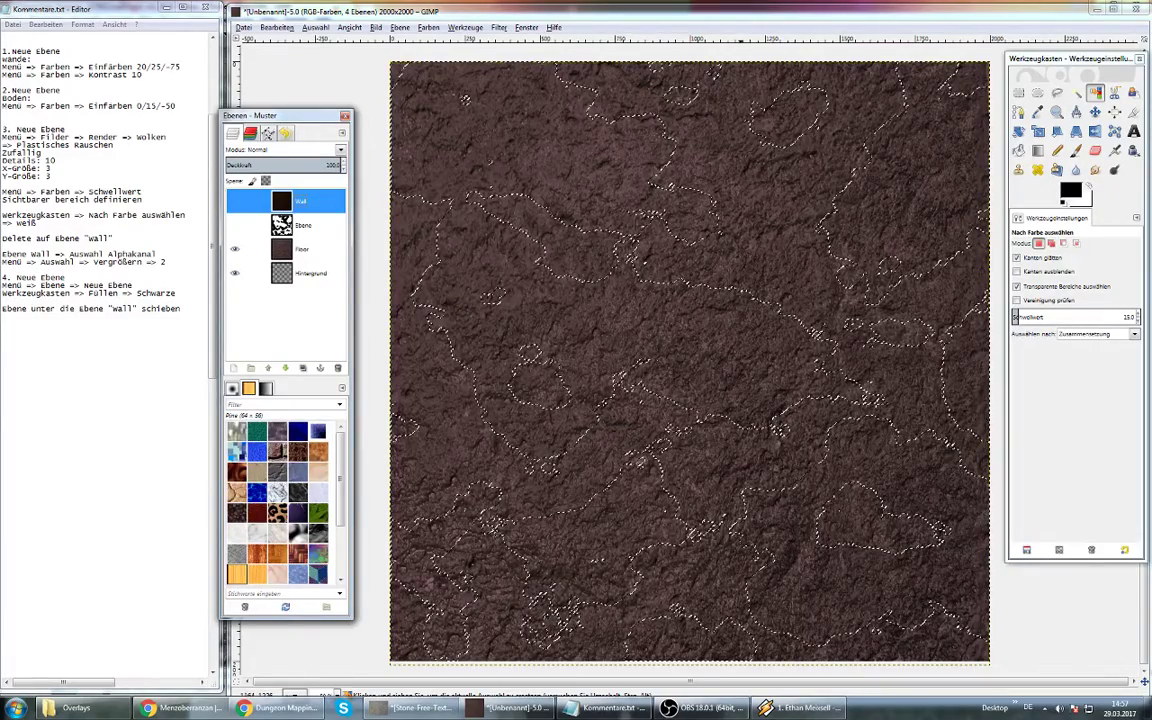
key("Delete")
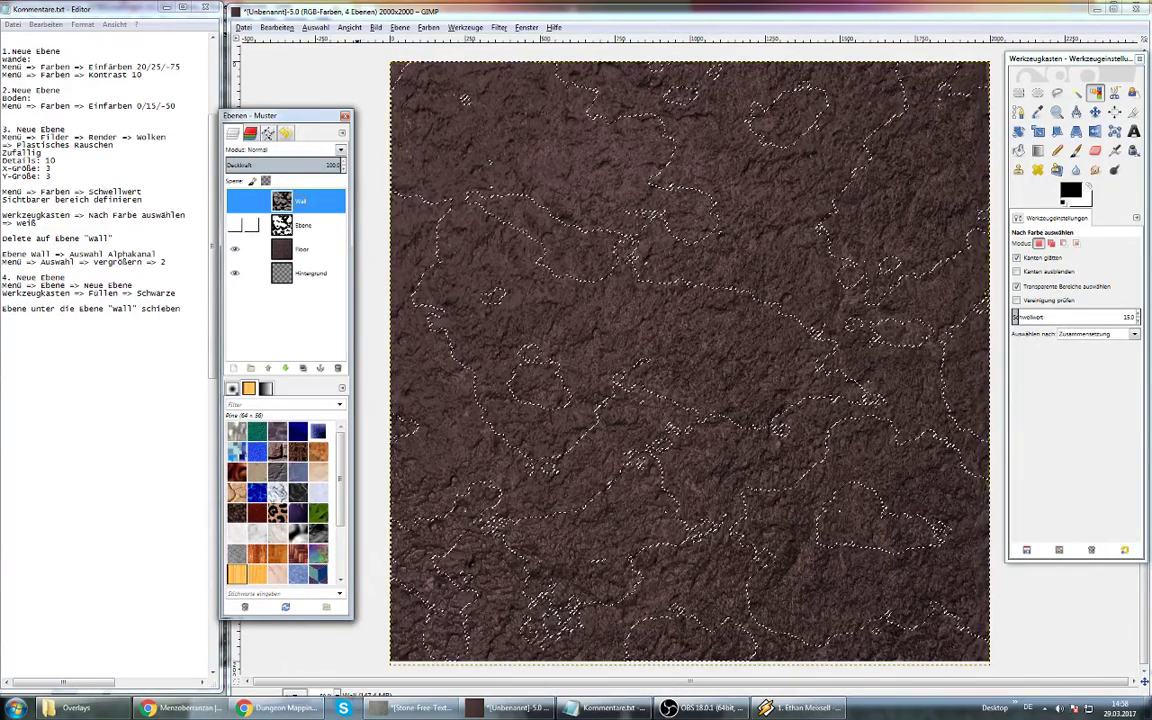
left_click(234, 201)
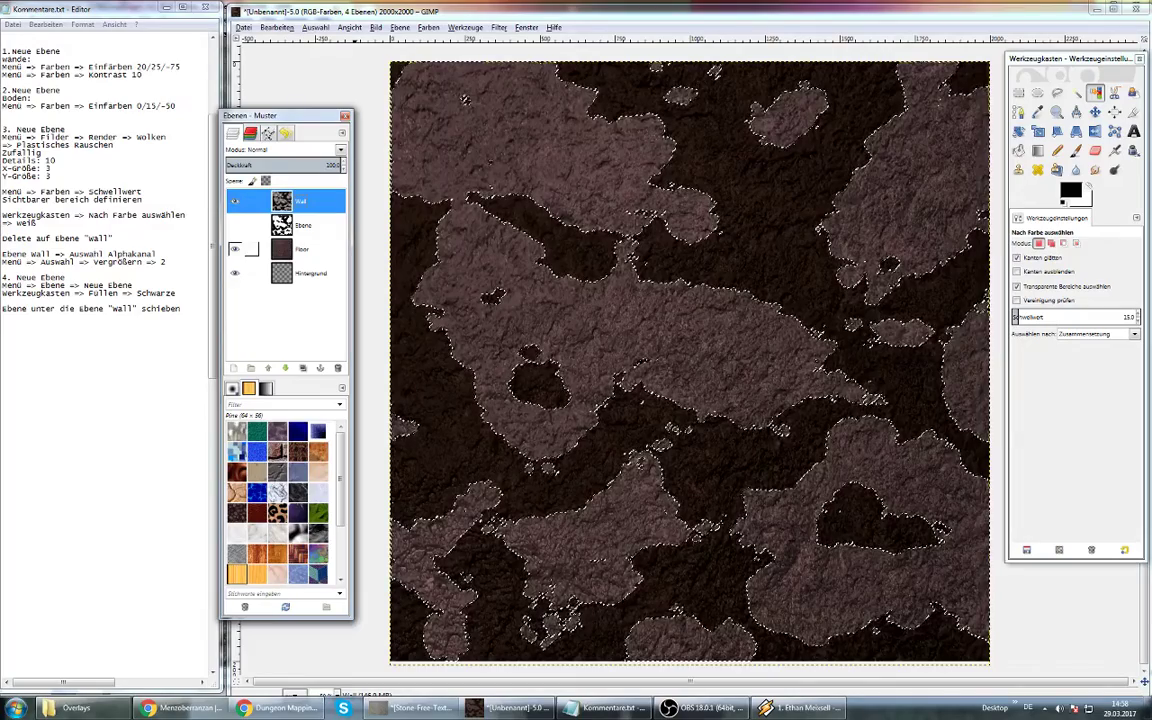
left_click(234, 249)
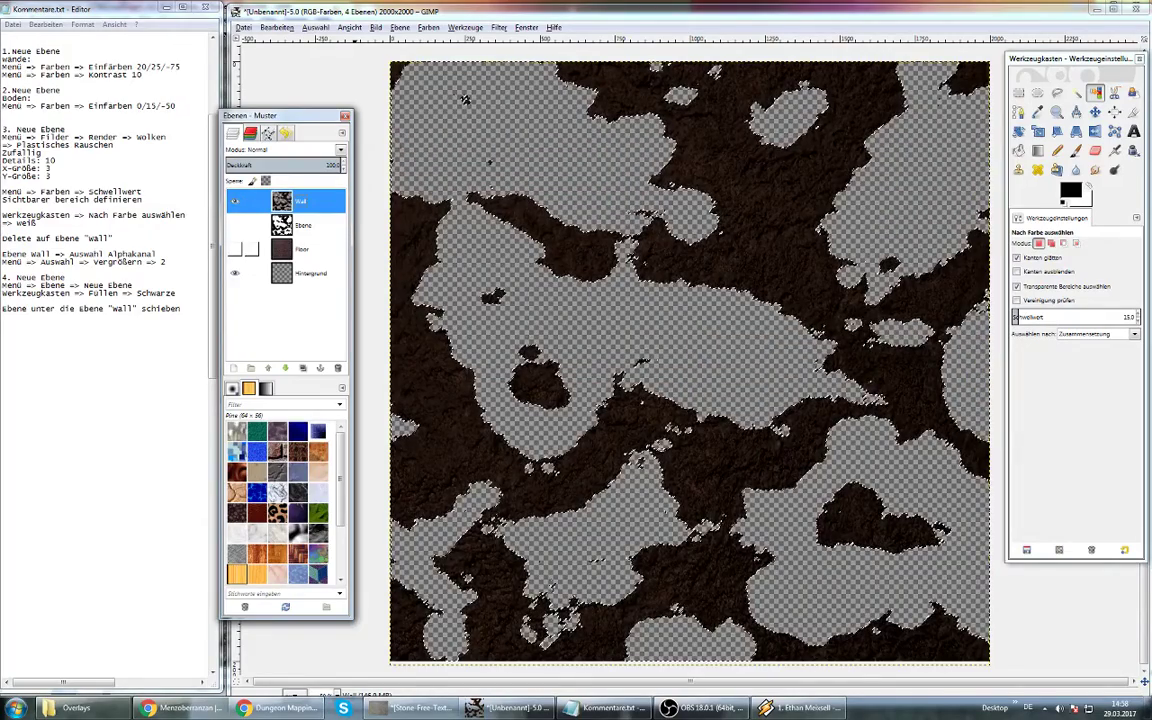
left_click(234, 249)
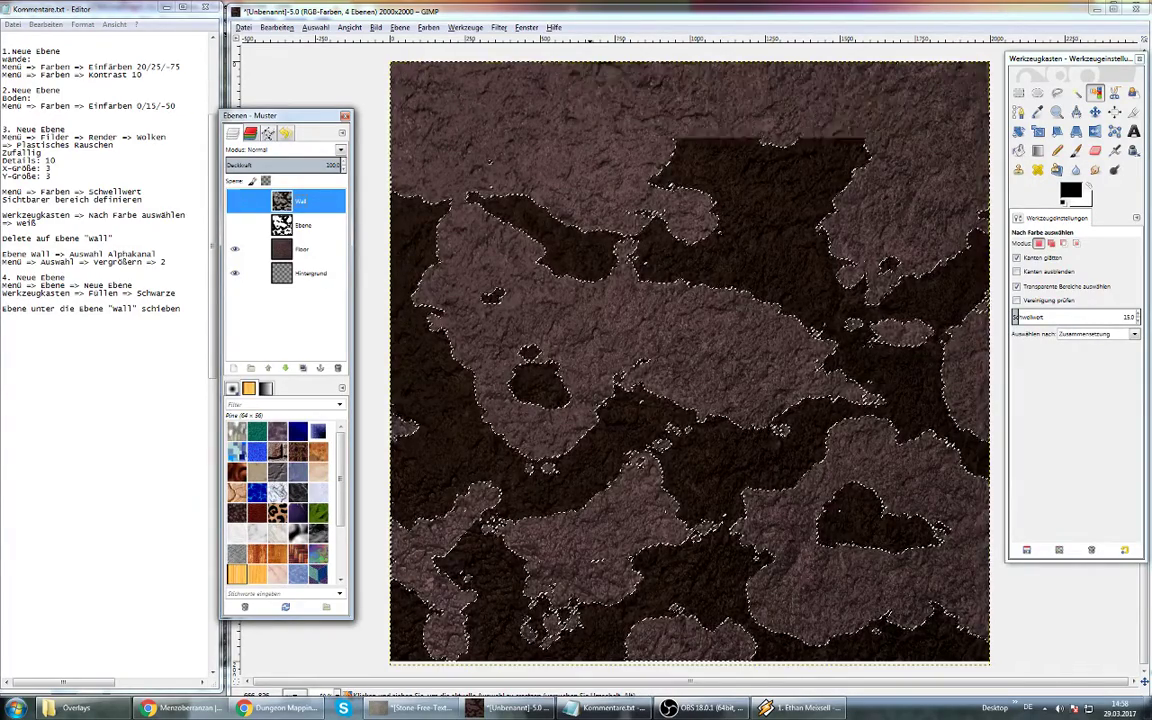
Undo the Wall deletion and make the Ebene cave layer visible again
key("Delete")
left_click(234, 225)
left_click(234, 249)
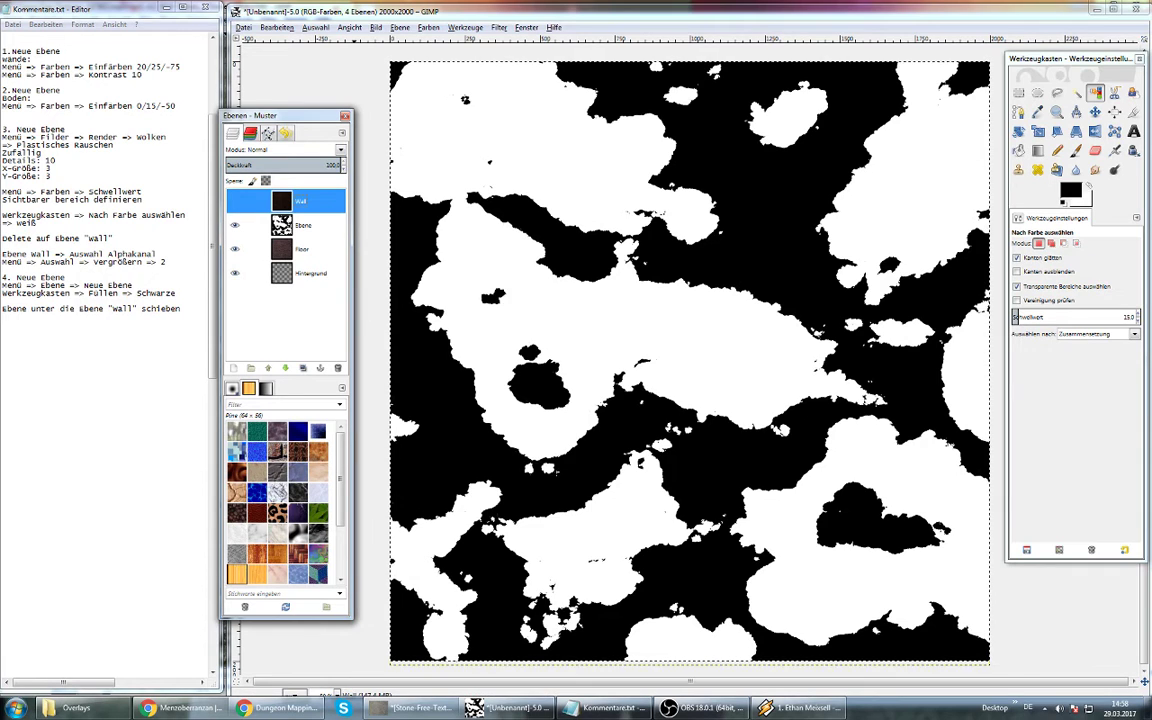
Pick the Paintbrush with a hard-edged brush, zoom in, and select the Ebene layer
left_click(1076, 150)
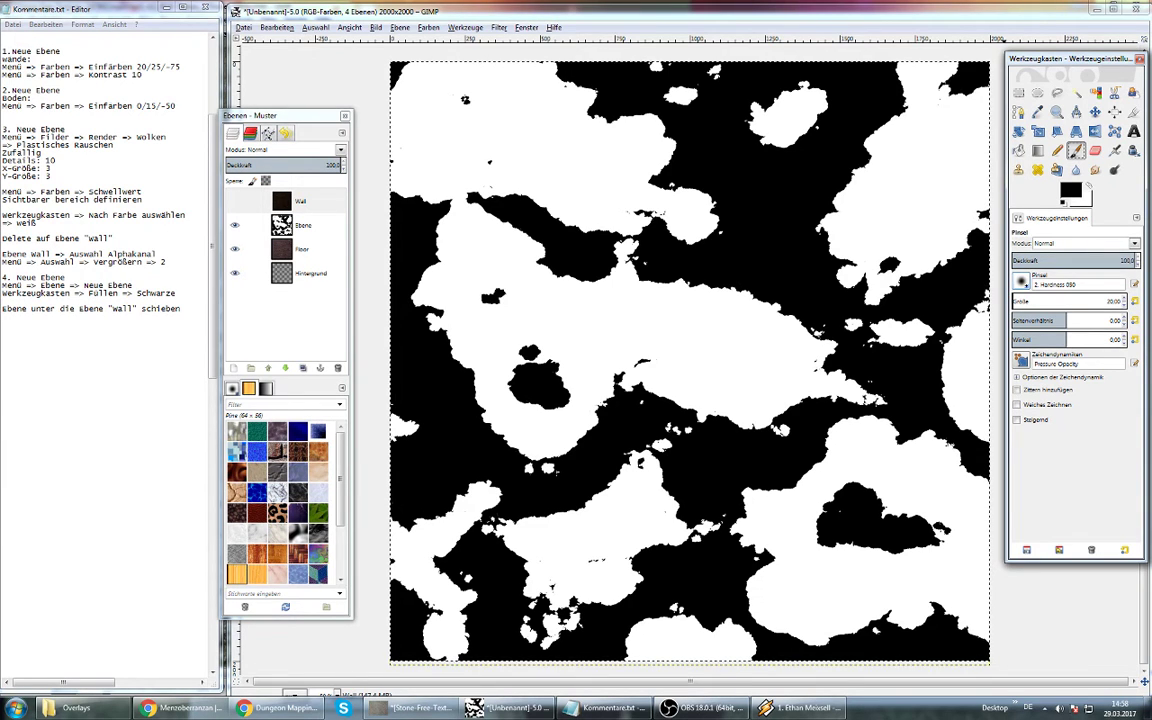
left_click(1021, 281)
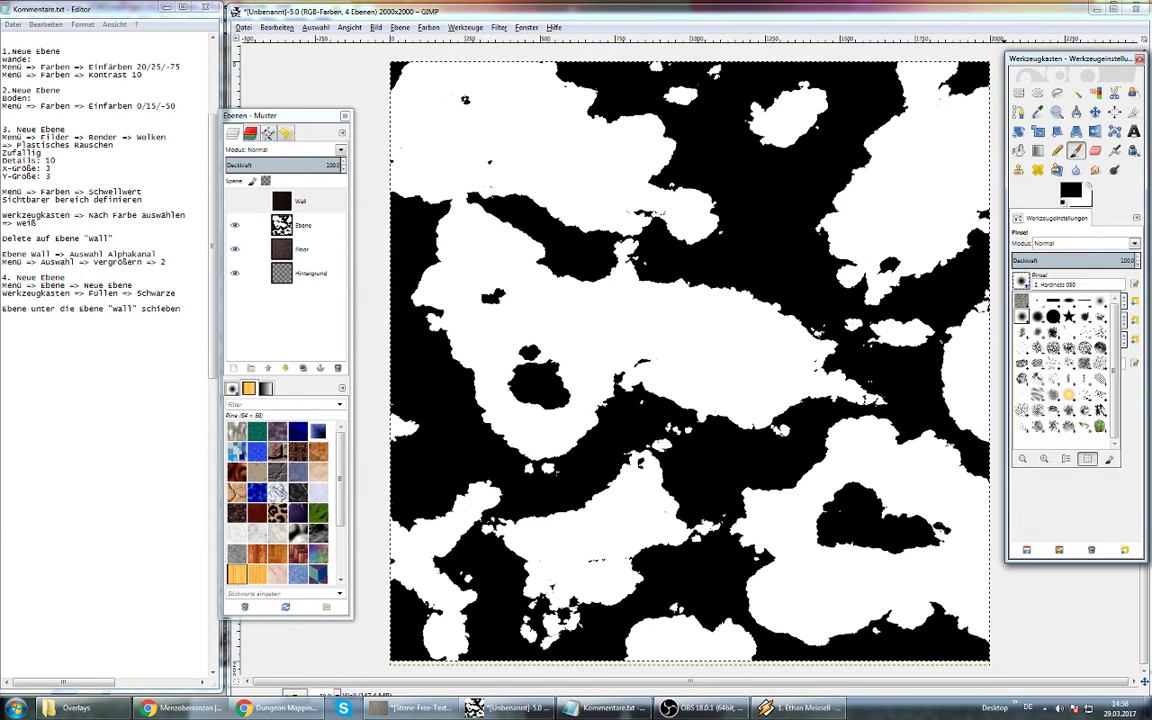
left_click(1053, 316)
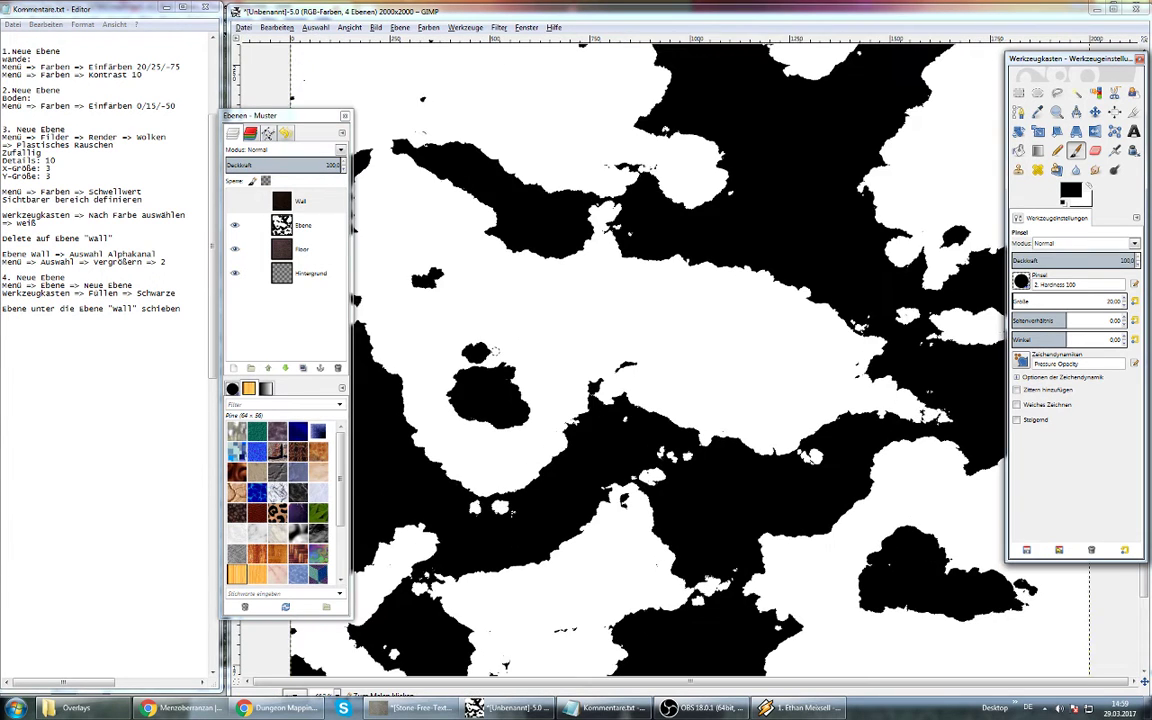
key("plus")
scroll(438, 367, "up", 2)
left_click_drag(260, 115, 64, 256)
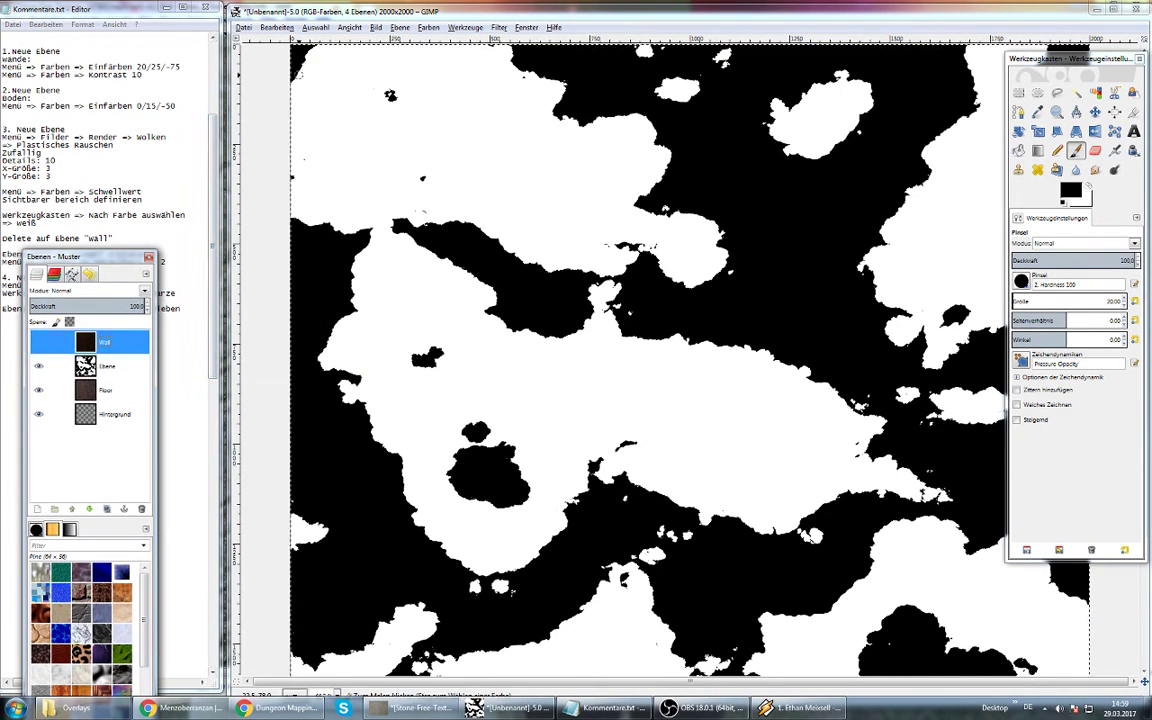
left_click(264, 85)
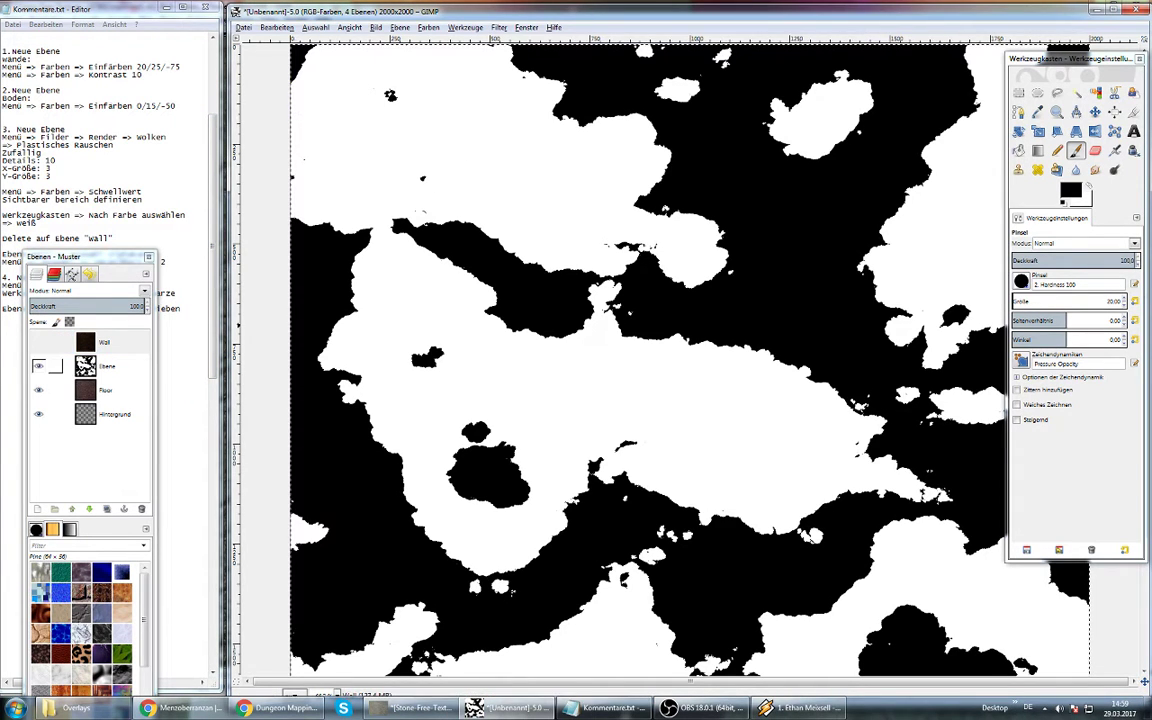
left_click(60, 366)
right_click(109, 371)
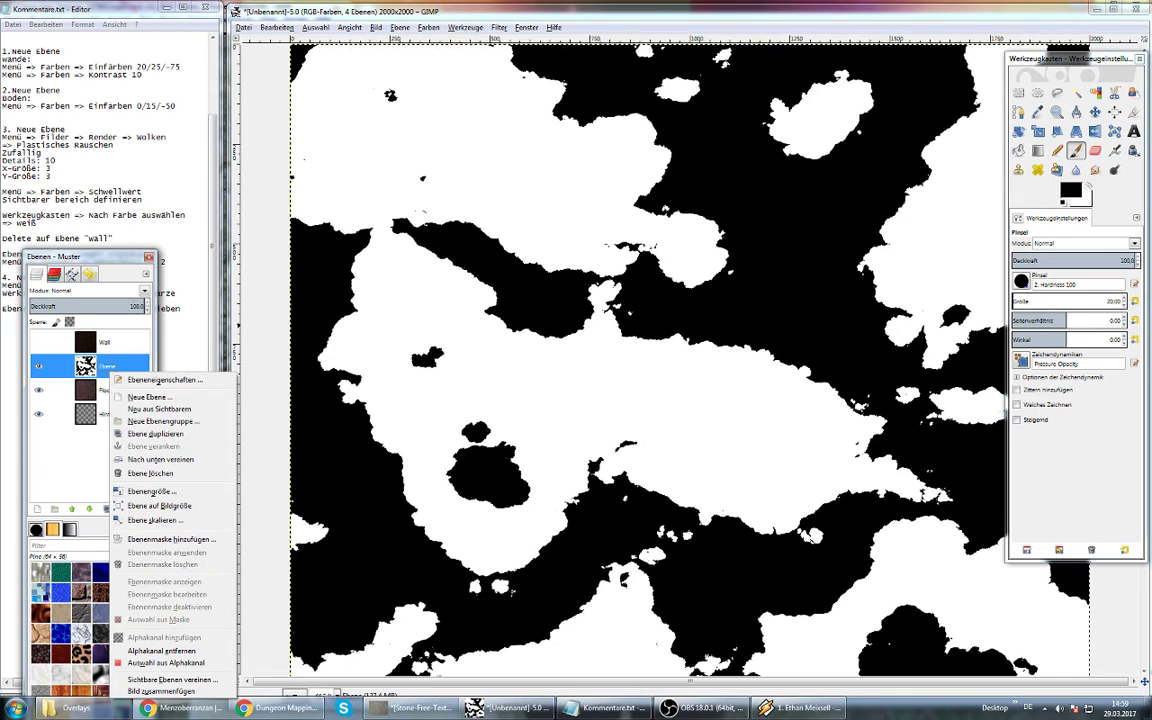
key("Escape")
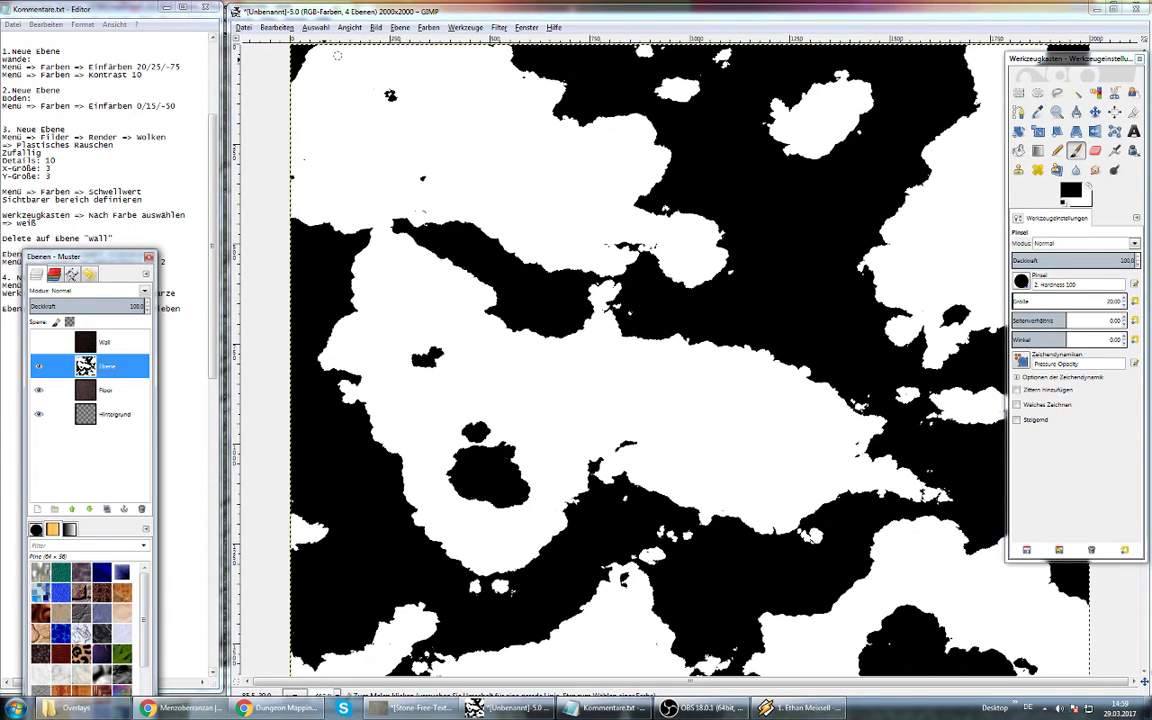
left_click(267, 80)
Paint a black wall border down the left edge and along the top edge
left_click_drag(296, 100, 296, 192)
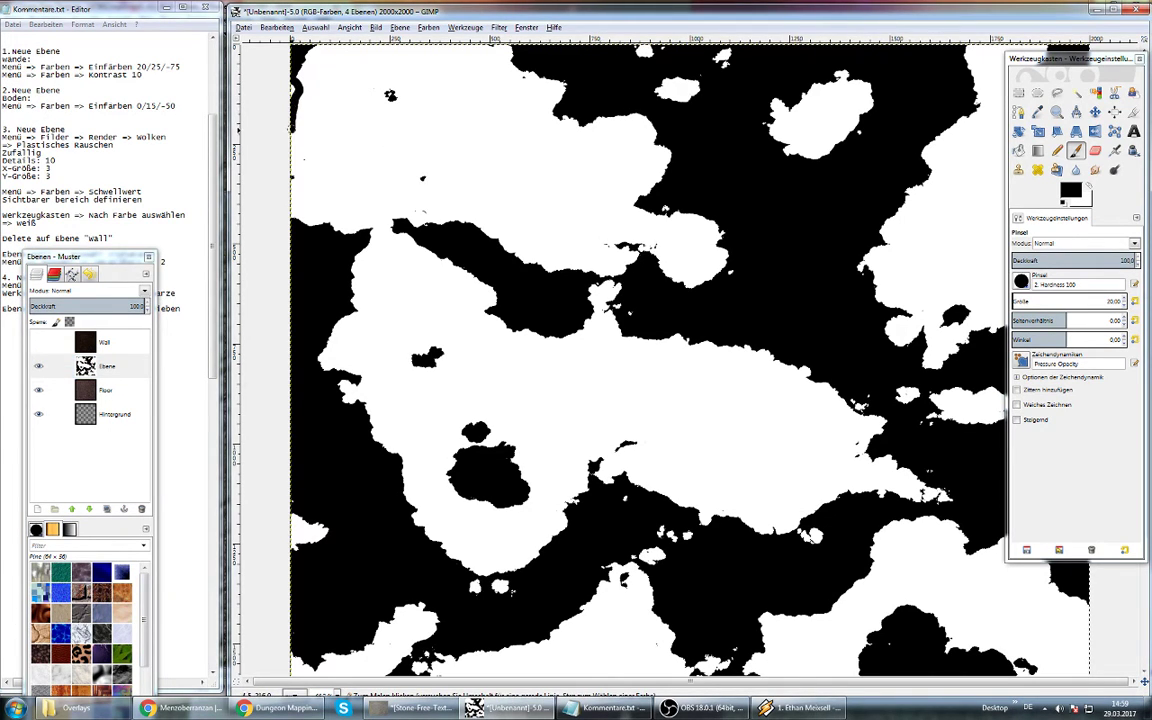
left_click_drag(297, 122, 300, 155)
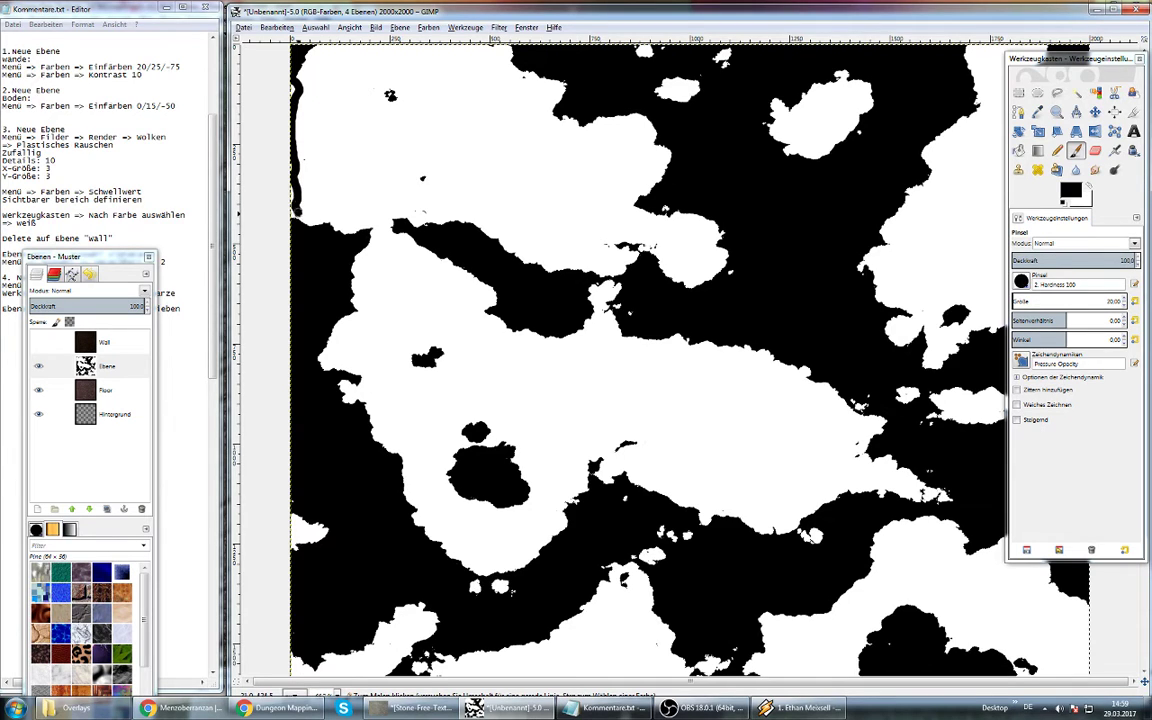
key("ctrl+z")
left_click_drag(287, 93, 288, 214)
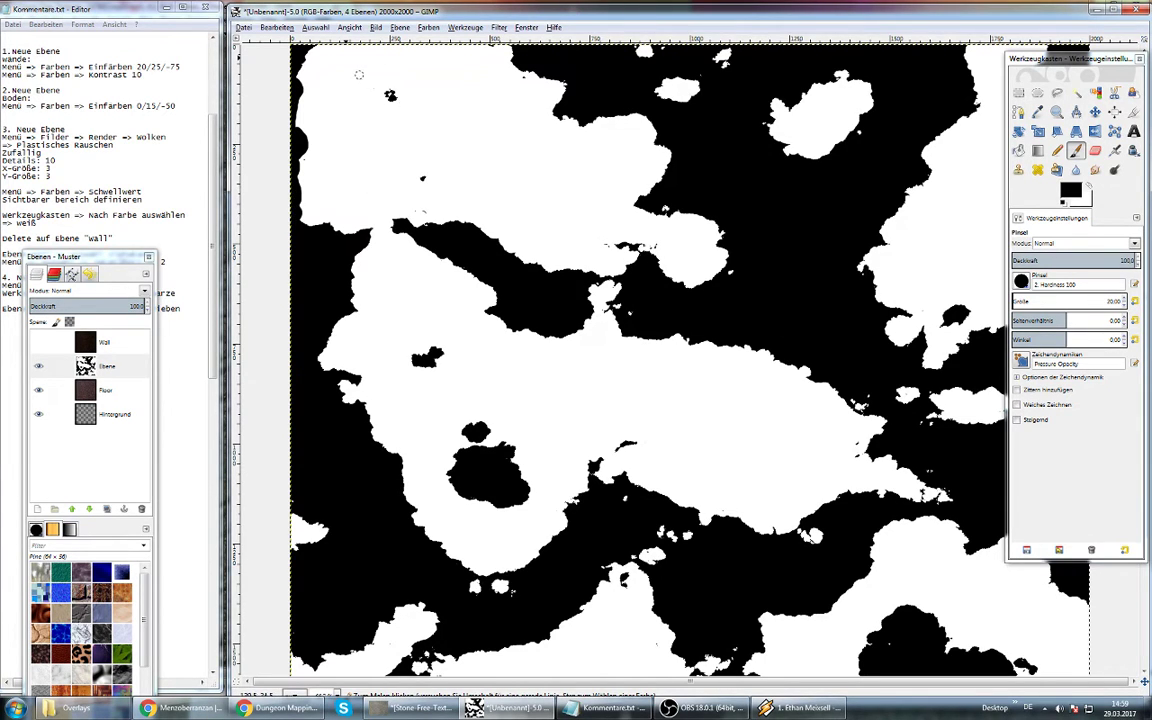
mouse_move(289, 42)
left_mouse_down()
mouse_move(404, 58)
mouse_move(489, 52)
left_mouse_up()
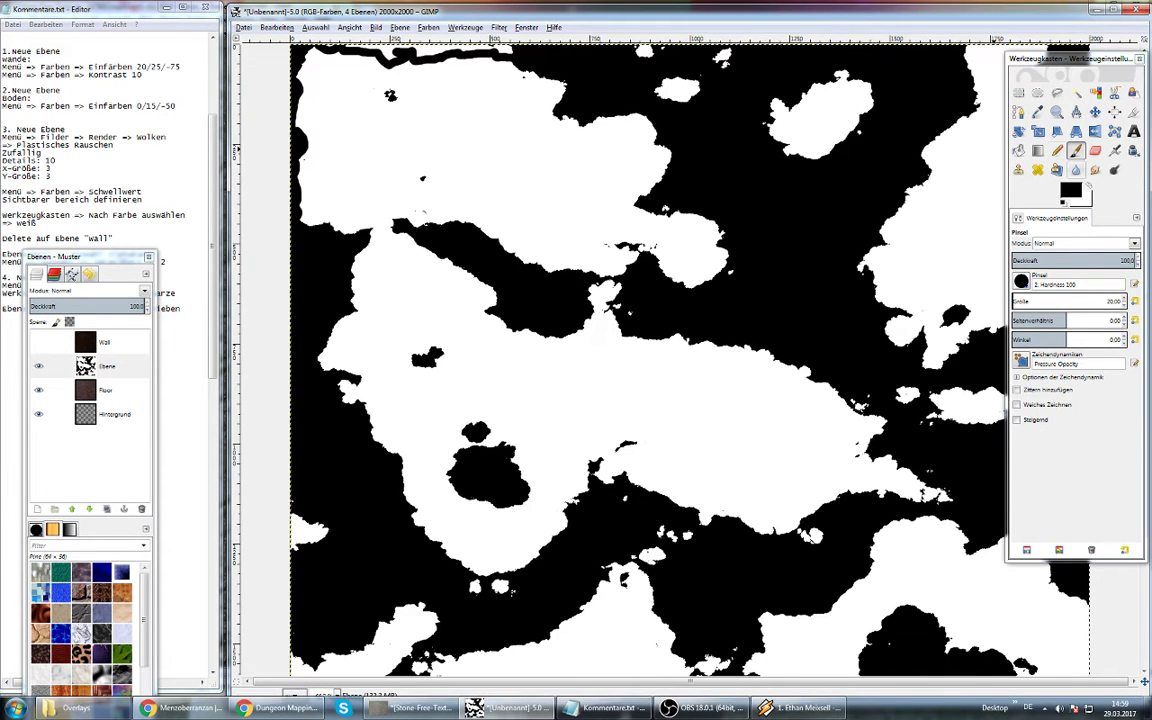
Undo a stray black stroke and fill near the top edge, and reposition the layers panel
left_click(1018, 150)
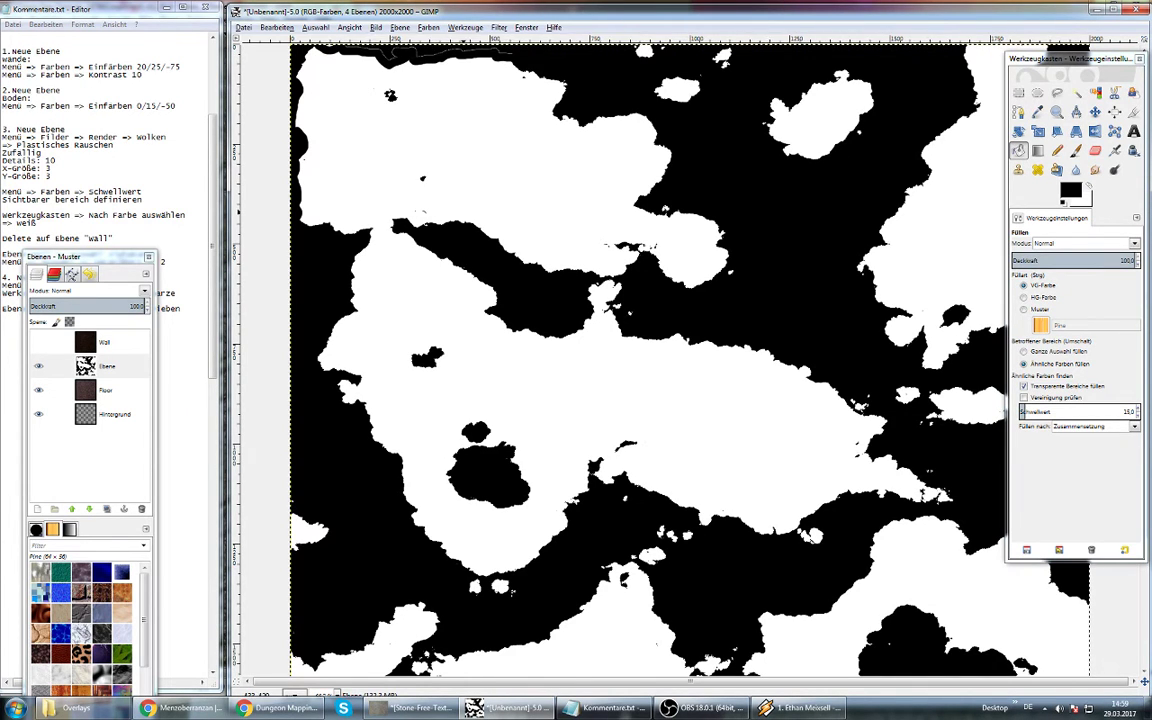
scroll(373, 421, "up", 2)
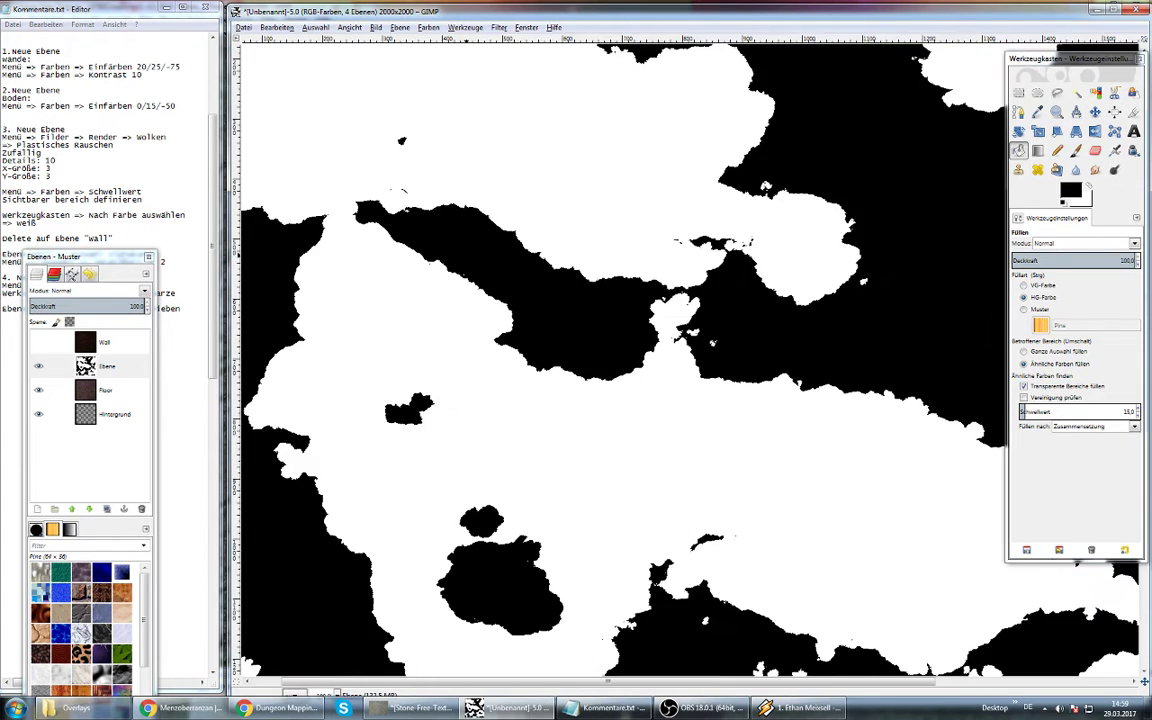
scroll(373, 421, "up", 1)
scroll(373, 421, "up", 2)
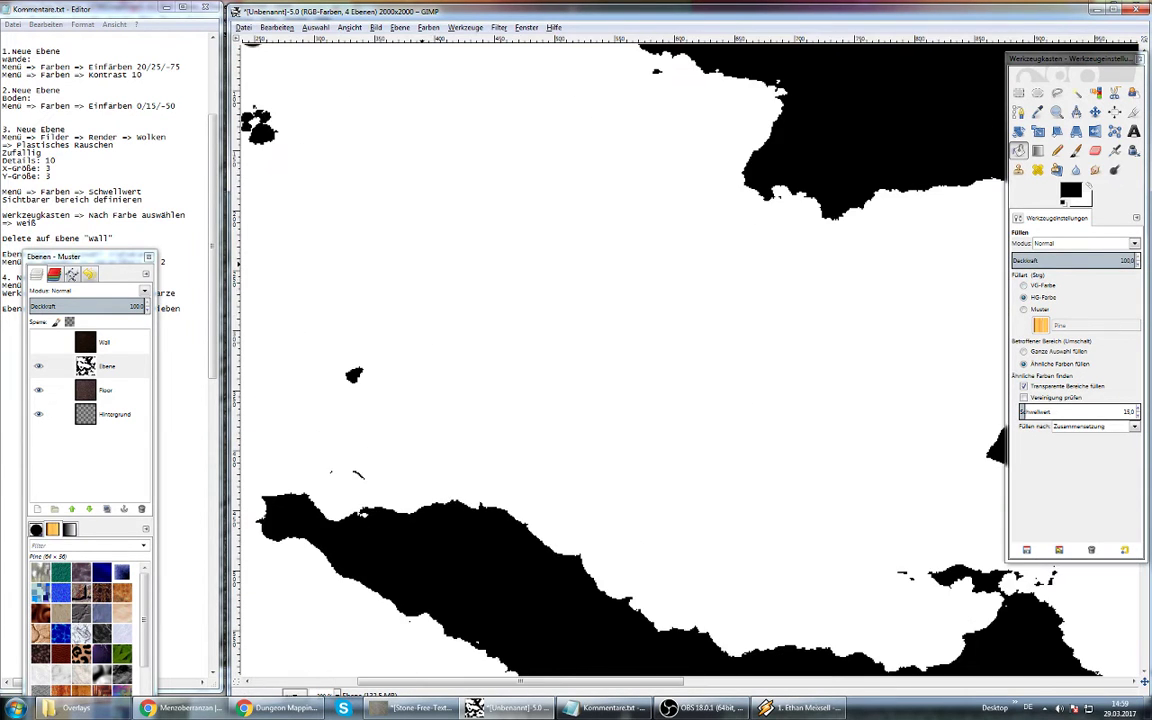
scroll(373, 421, "up", 2)
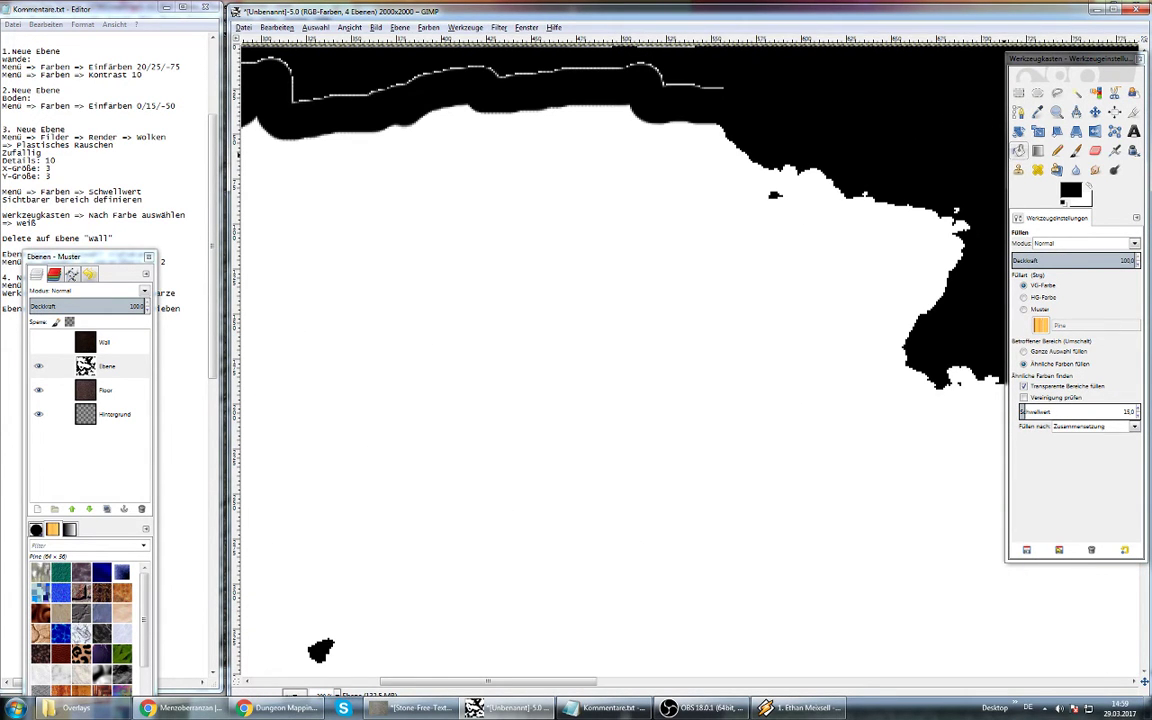
left_click(1075, 150)
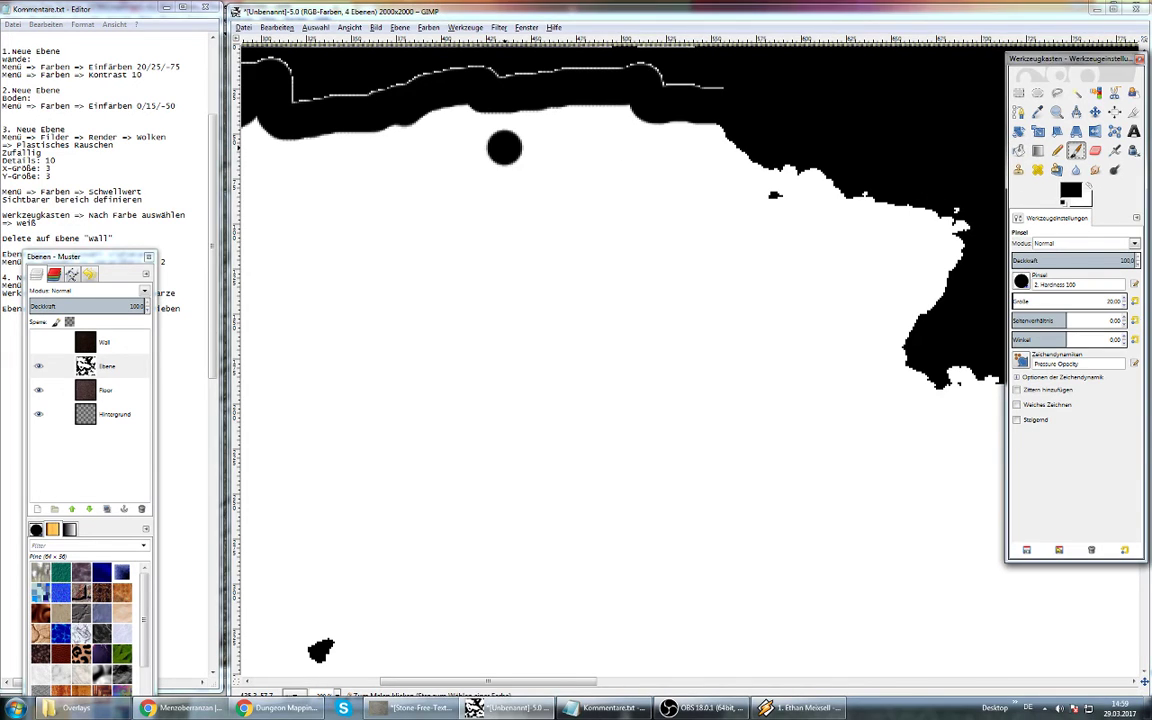
left_click_drag(501, 147, 522, 170)
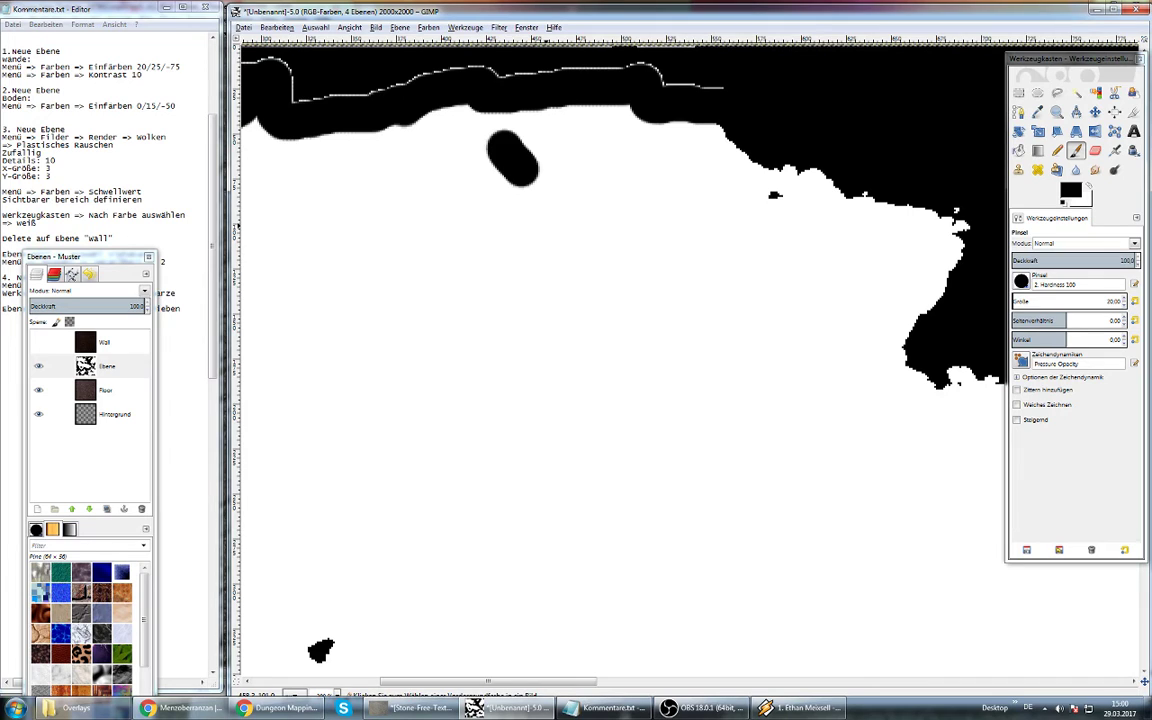
key("ctrl+z")
key("ctrl+z")
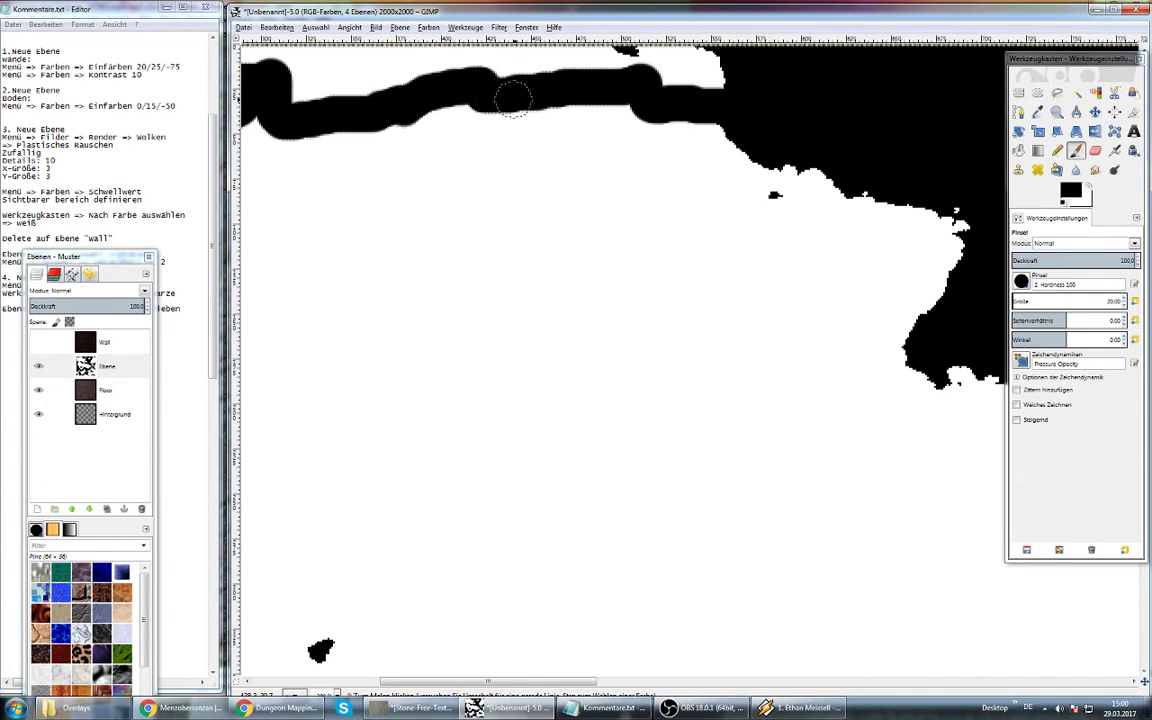
mouse_move(80, 257)
left_mouse_down()
mouse_move(123, 351)
mouse_move(94, 155)
left_mouse_up()
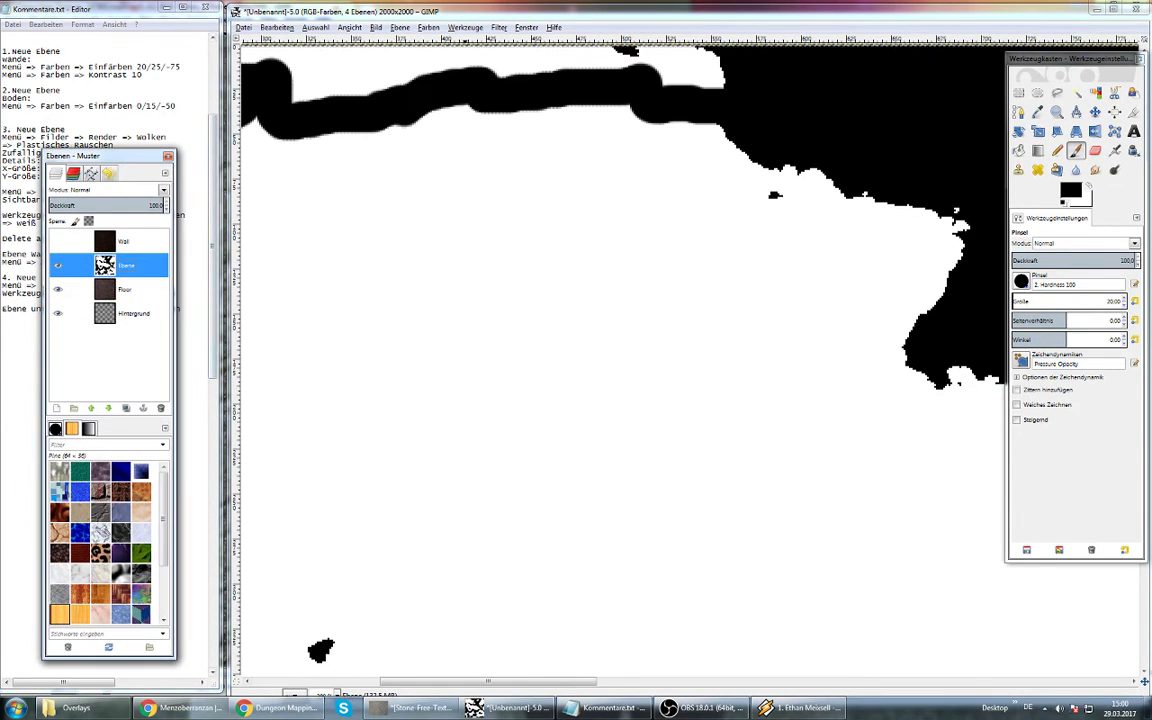
Reapply the Threshold to the Ebene layer at the default 127–255 range
left_click(428, 27)
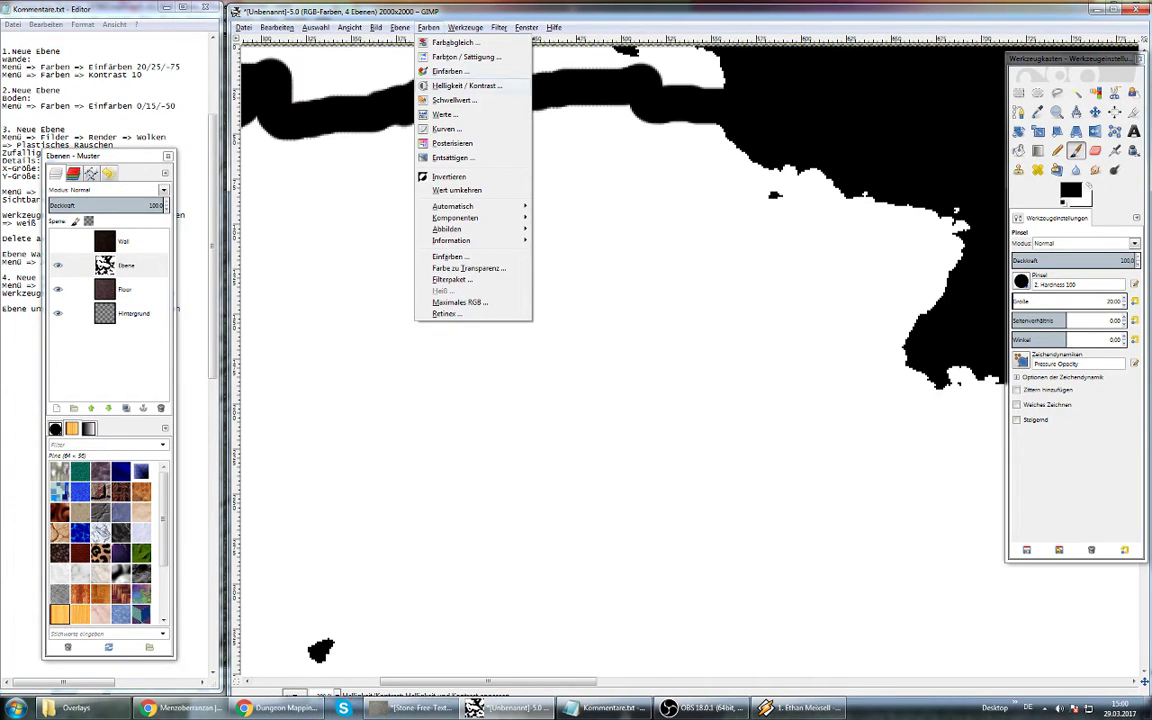
left_click(454, 100)
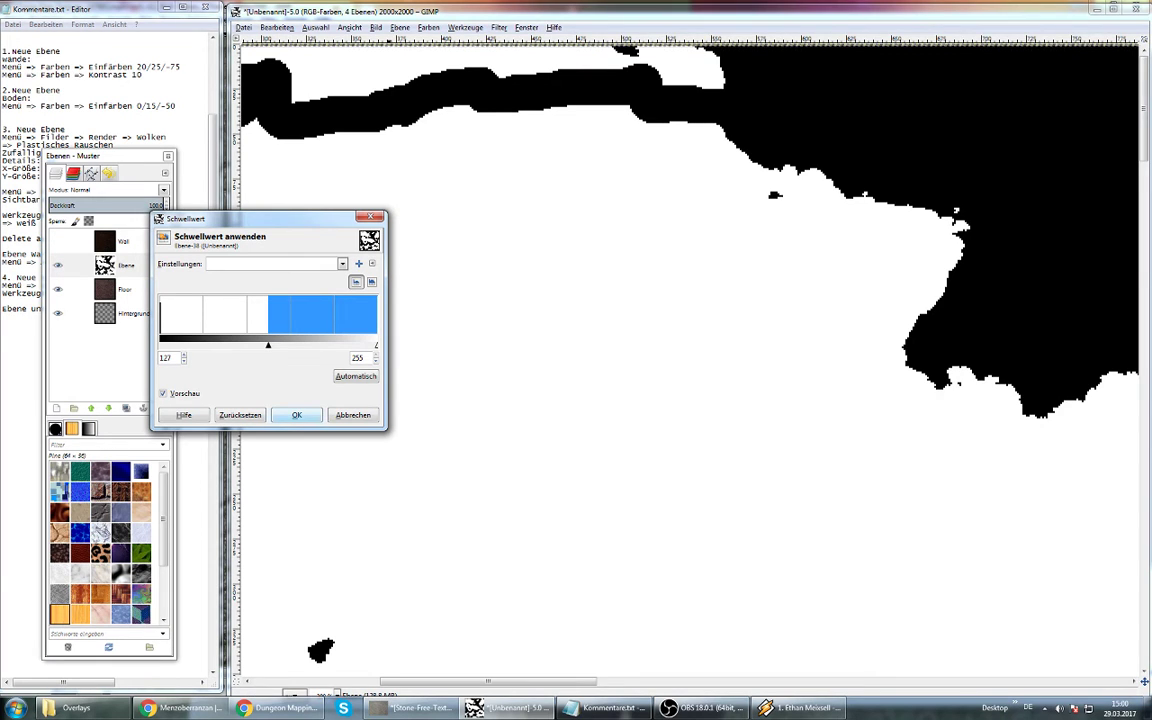
key("Return")
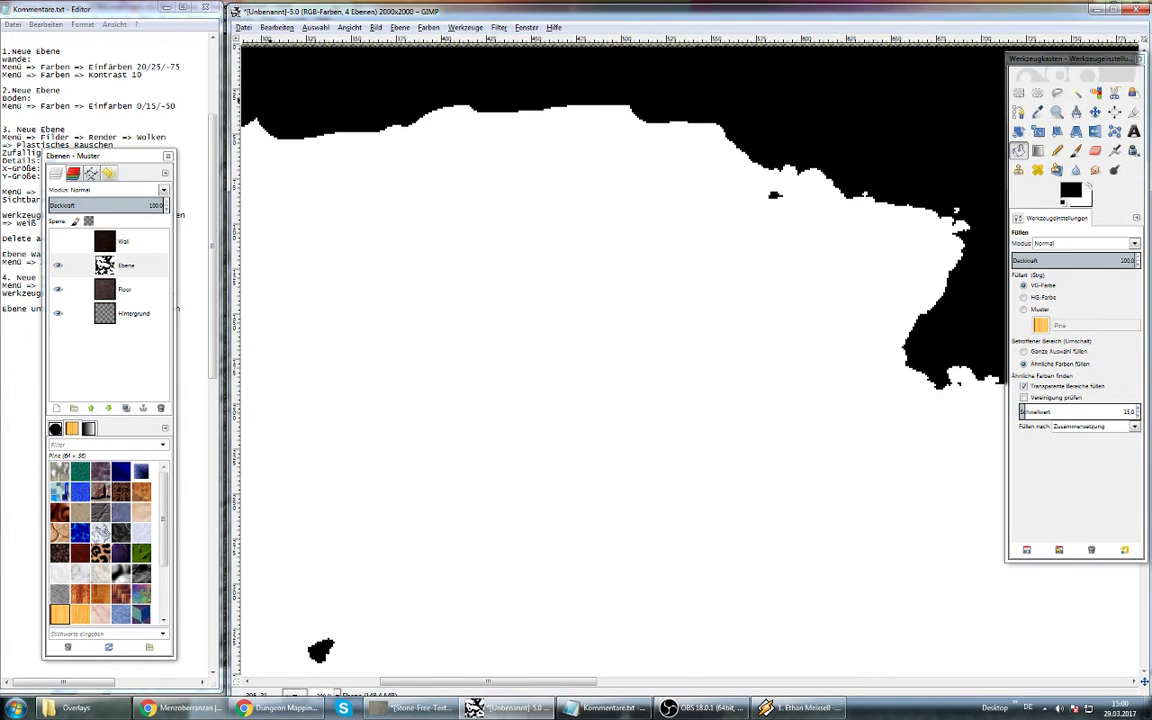
Zoom out and bucket-fill three stray white areas of Ebene with black
key("minus")
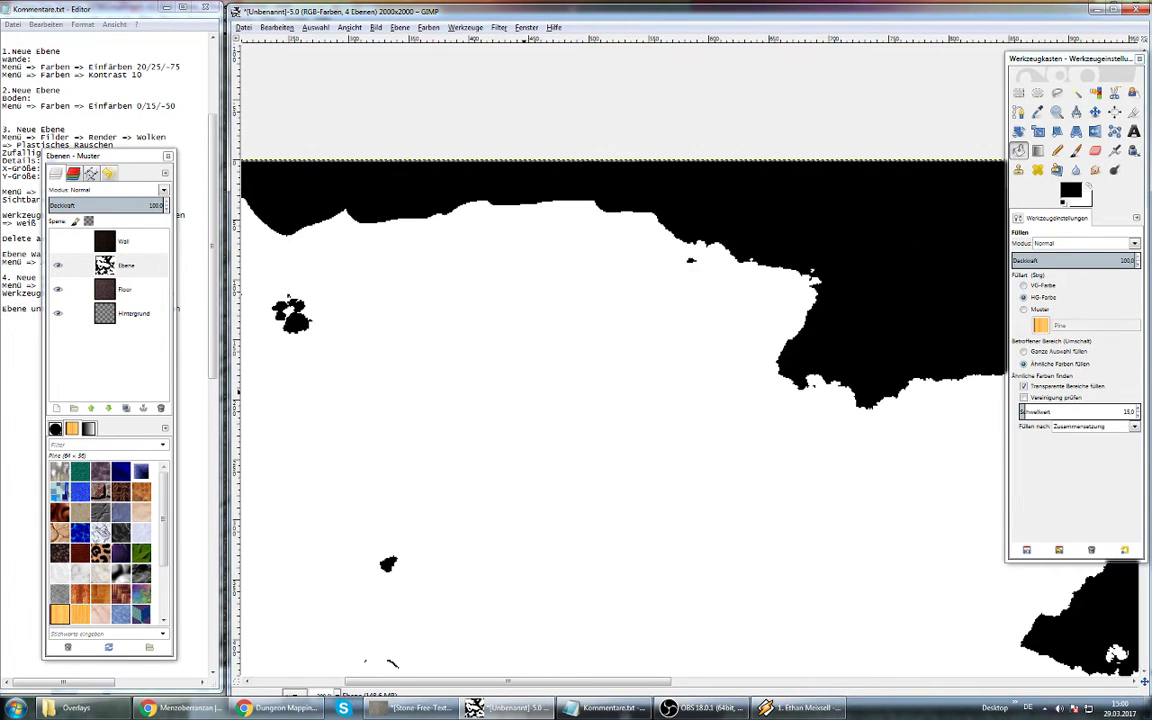
key("minus")
scroll(620, 370, "down", 3)
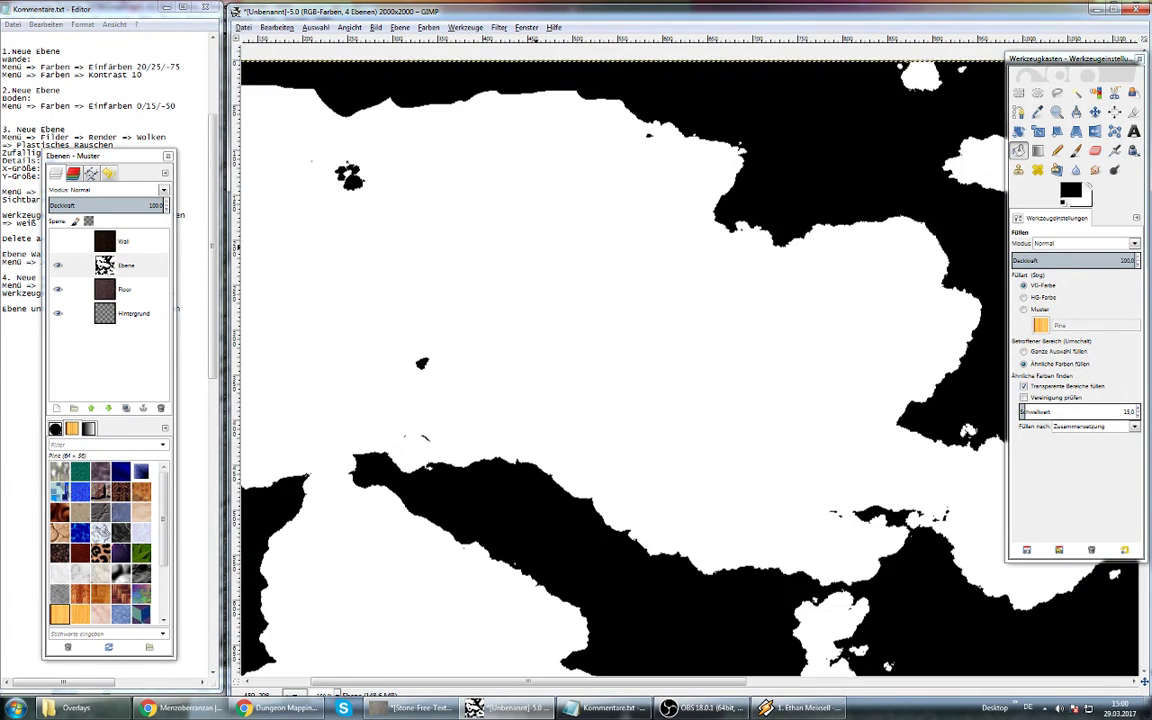
left_click(912, 88)
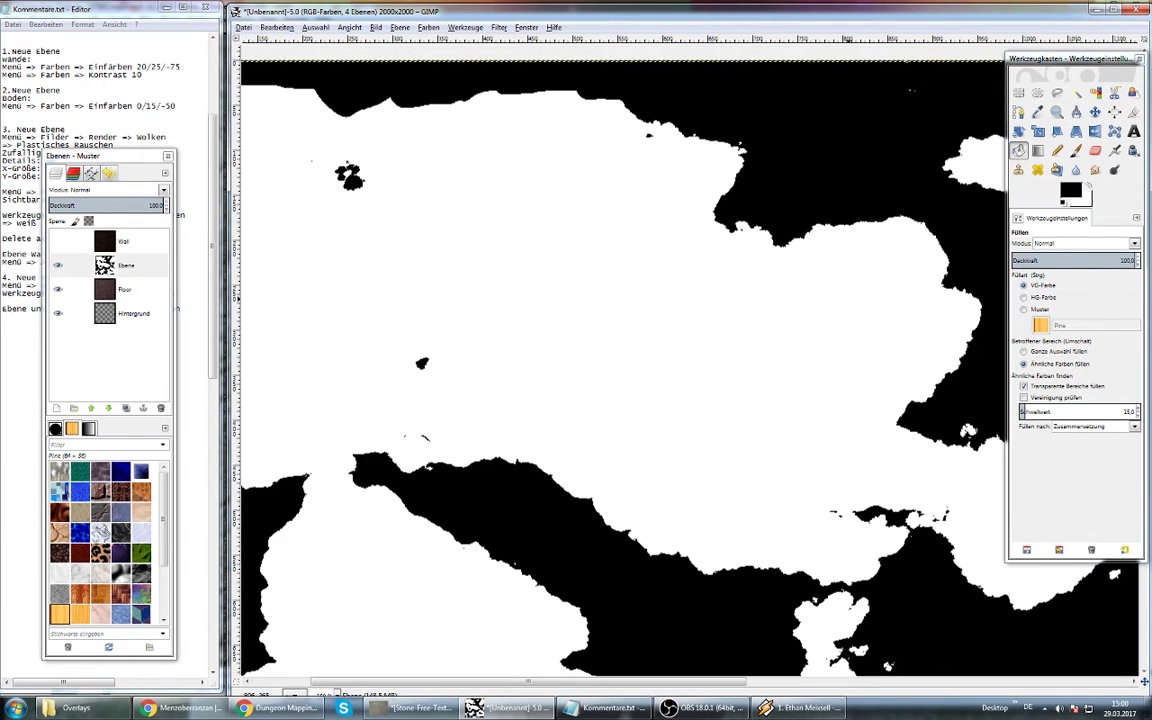
left_click(600, 300)
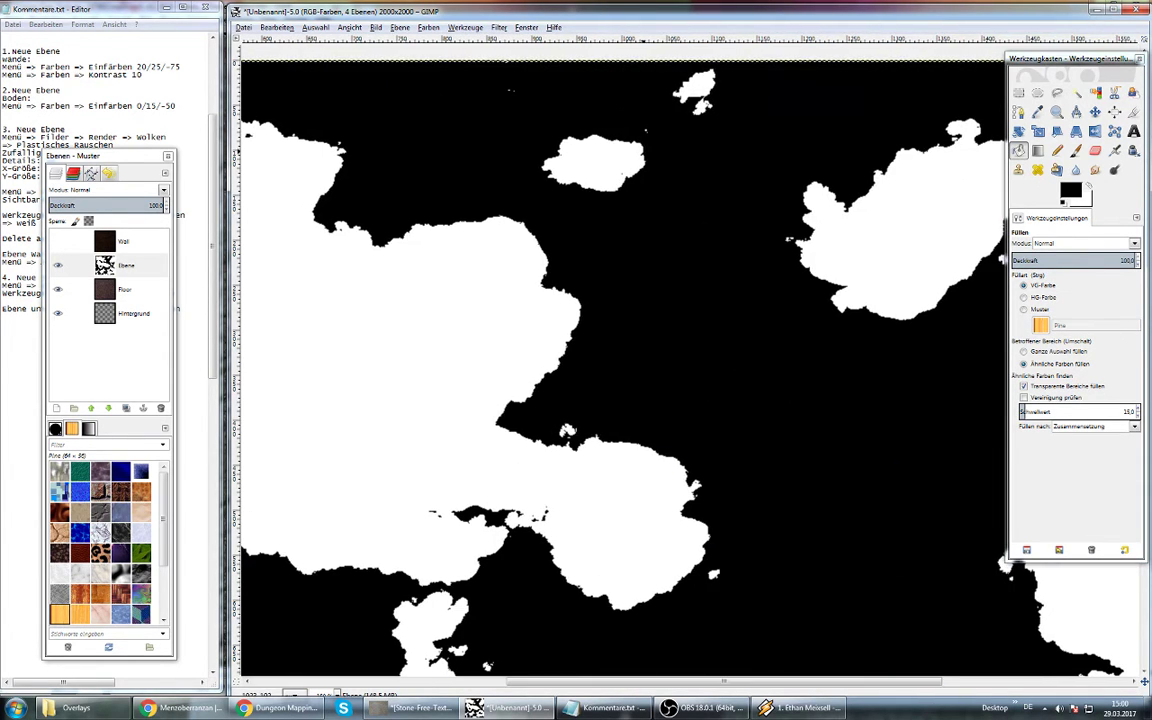
left_click(695, 92)
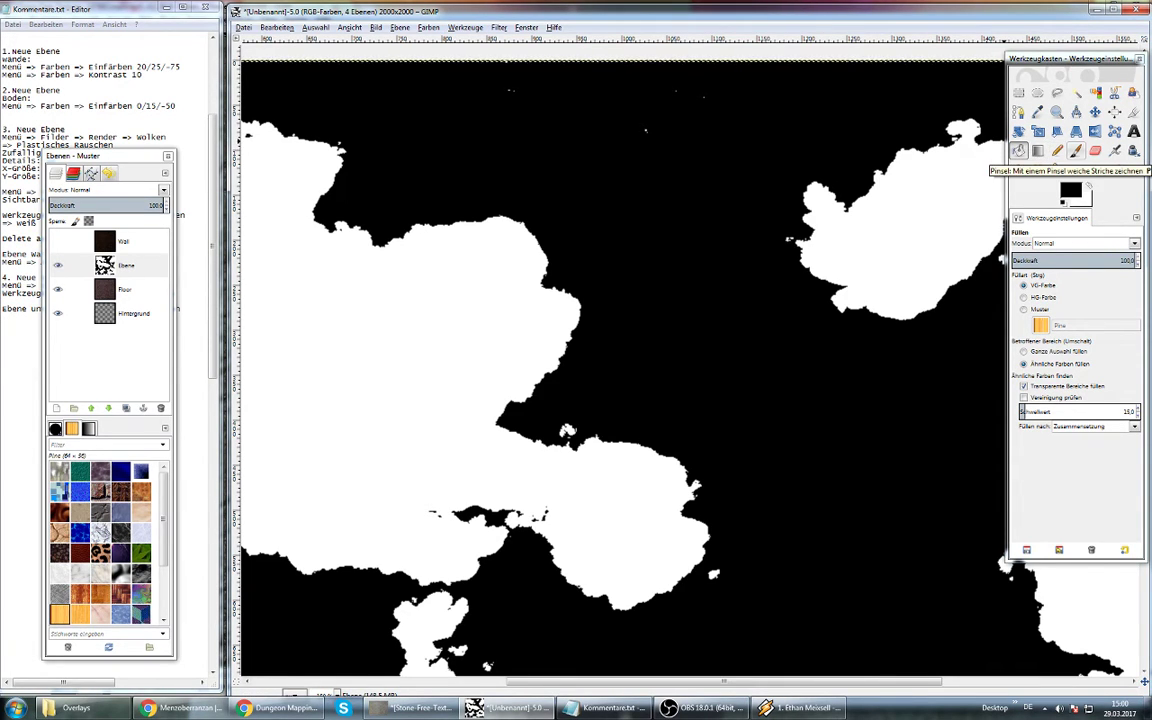
Brush black over two small white specks and paint a short stroke into the white floor
left_click(1075, 150)
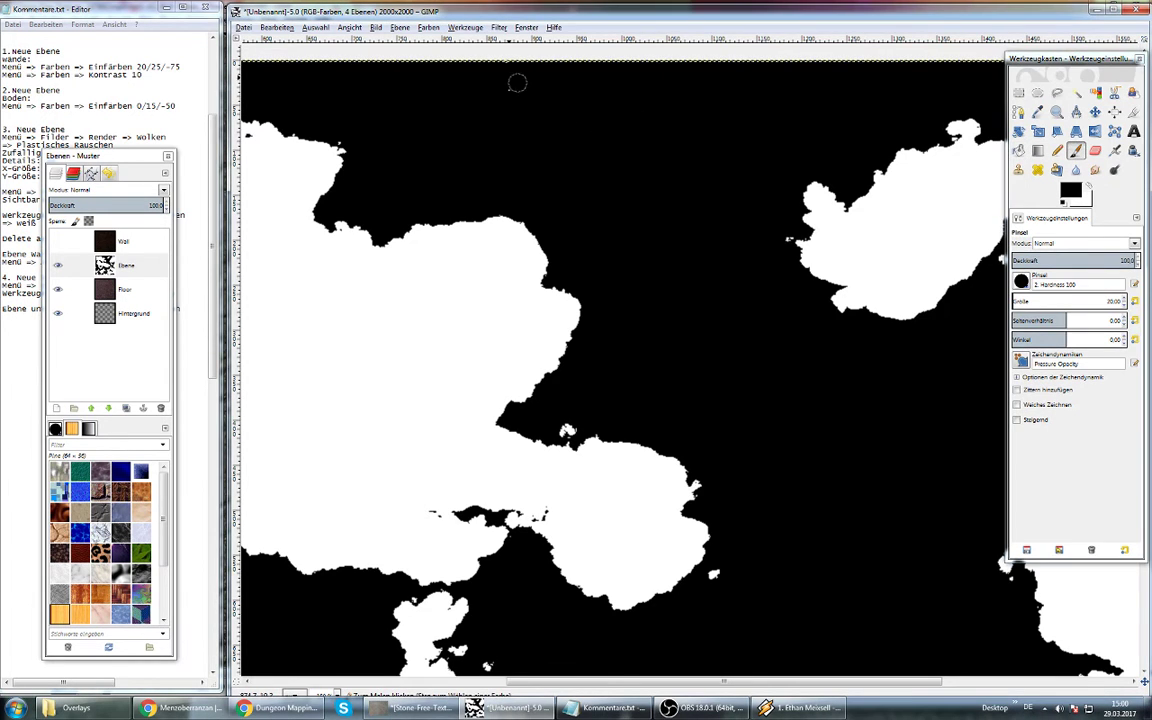
scroll(668, 340, "down", 3)
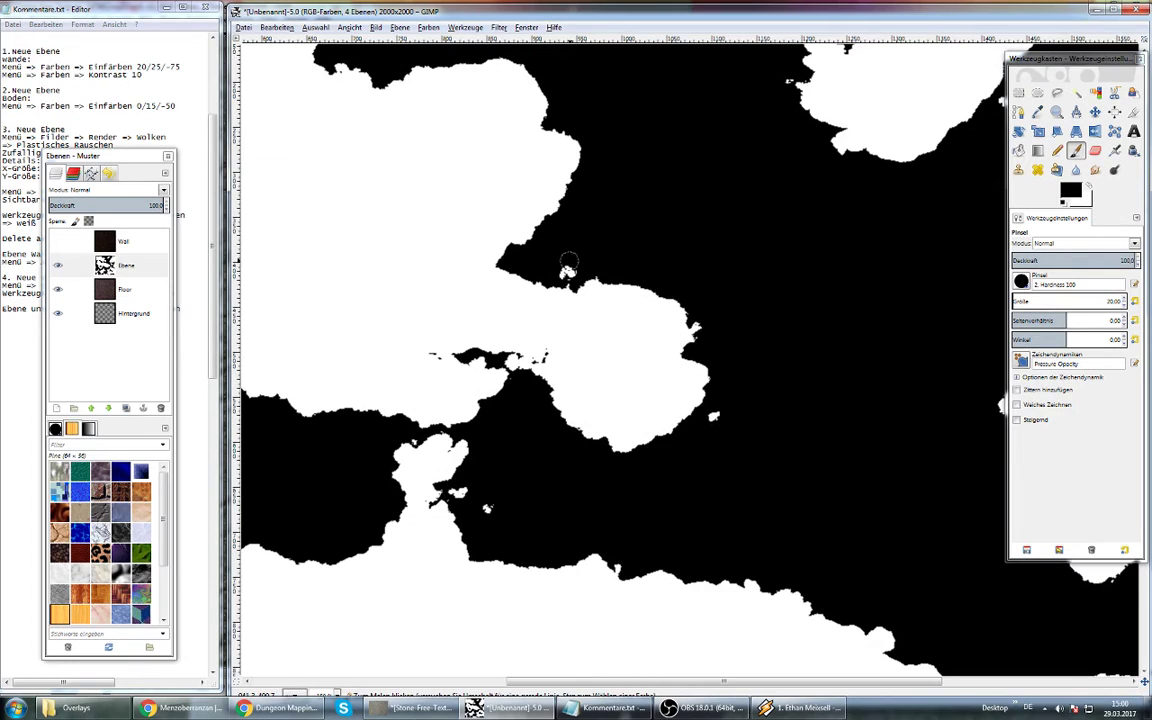
left_click(713, 415)
left_click(487, 508)
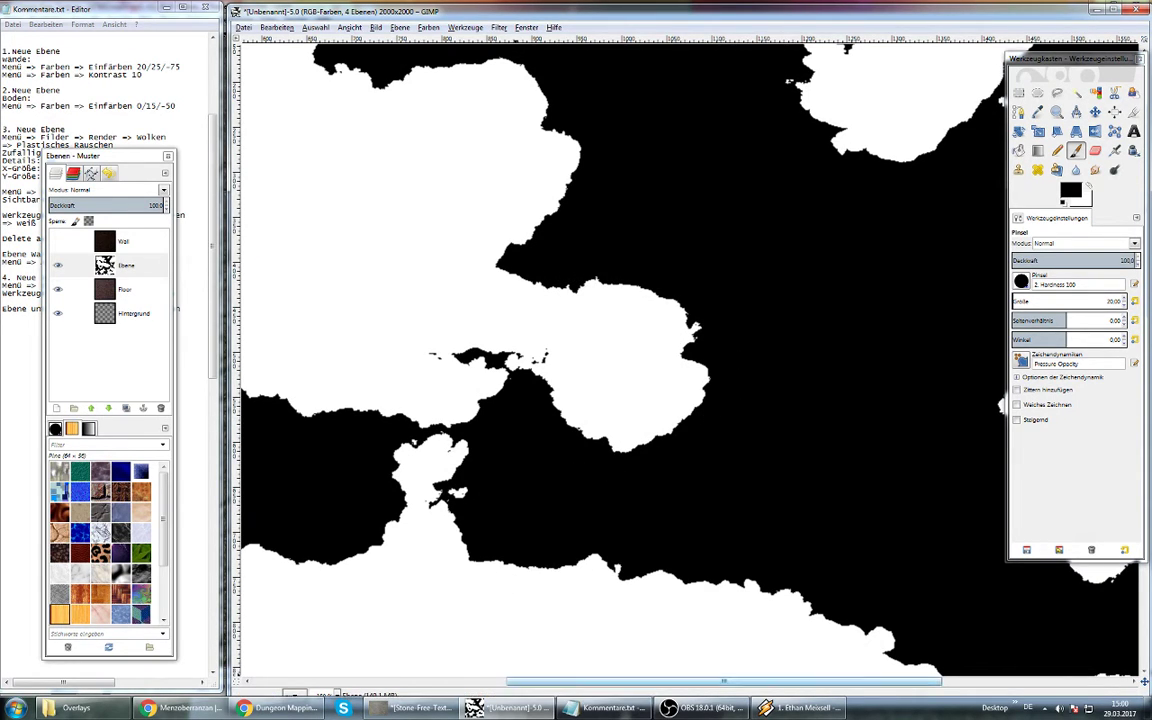
scroll(485, 505, "left", 2)
scroll(370, 600, "left", 3)
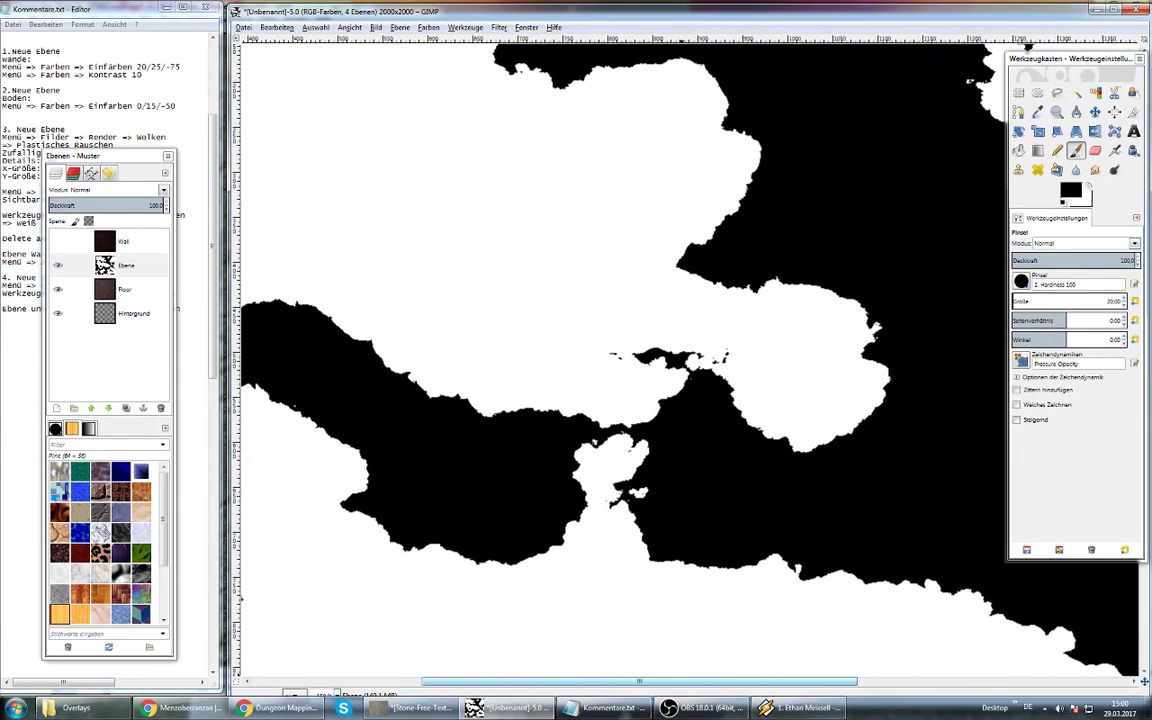
scroll(370, 600, "up", 5)
left_click_drag(541, 203, 539, 258)
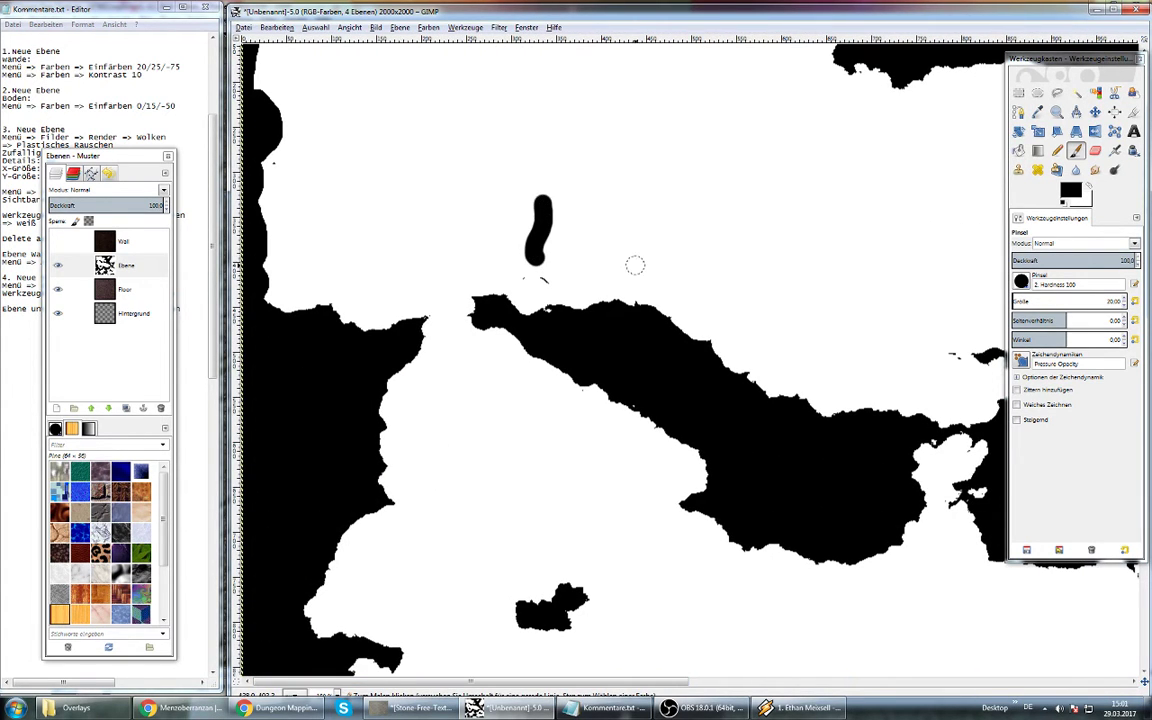
Undo the stray brush stroke and revert an eraser attempt that exposed the layer below
key("ctrl+z")
key("shift+e")
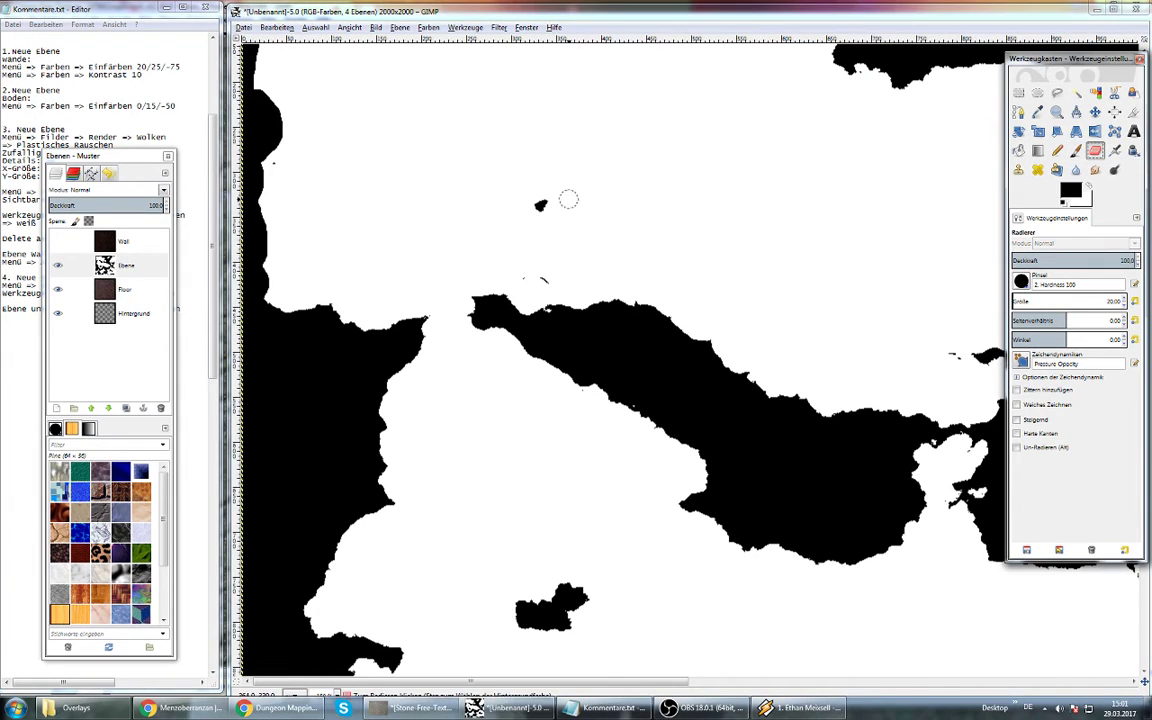
left_click_drag(566, 198, 527, 207)
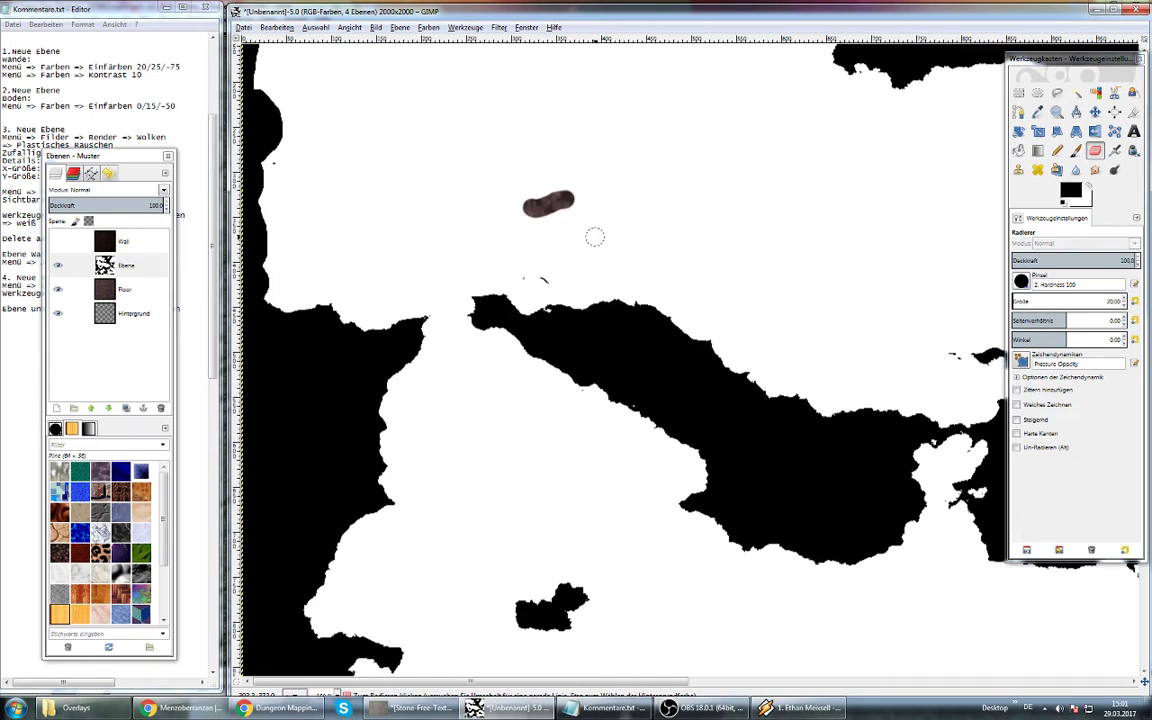
key("ctrl+z")
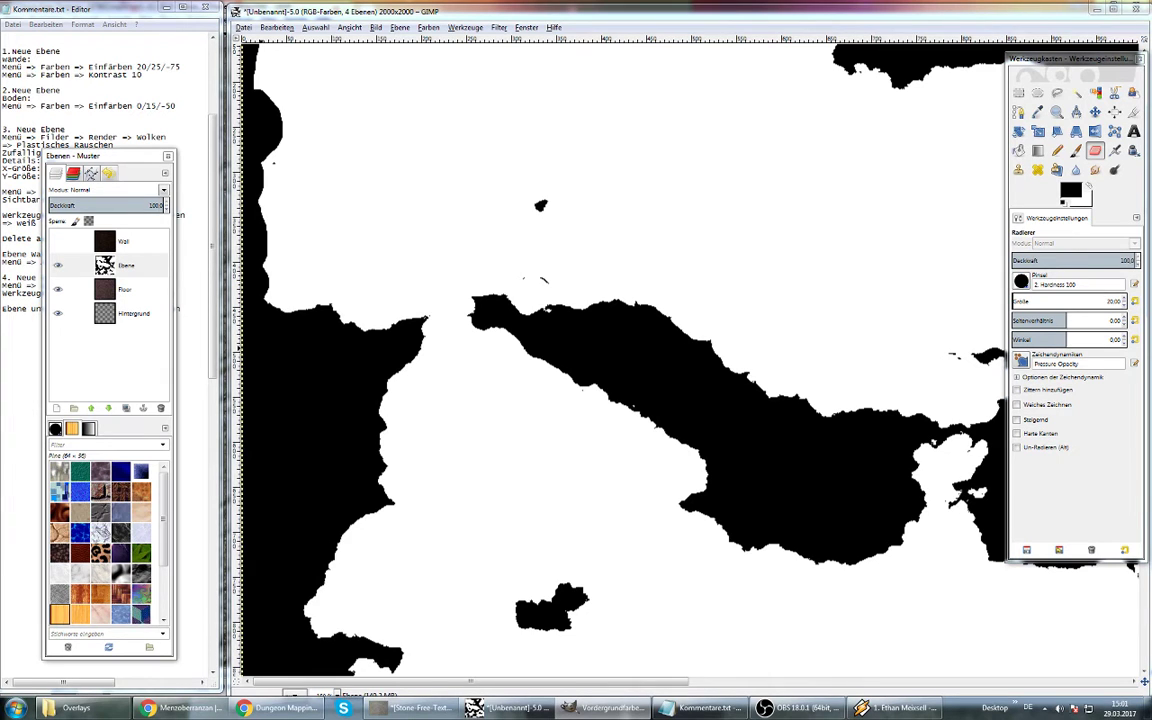
Set white as the painting colour, undo the accidental erase, and switch to the Paintbrush
left_click(285, 530)
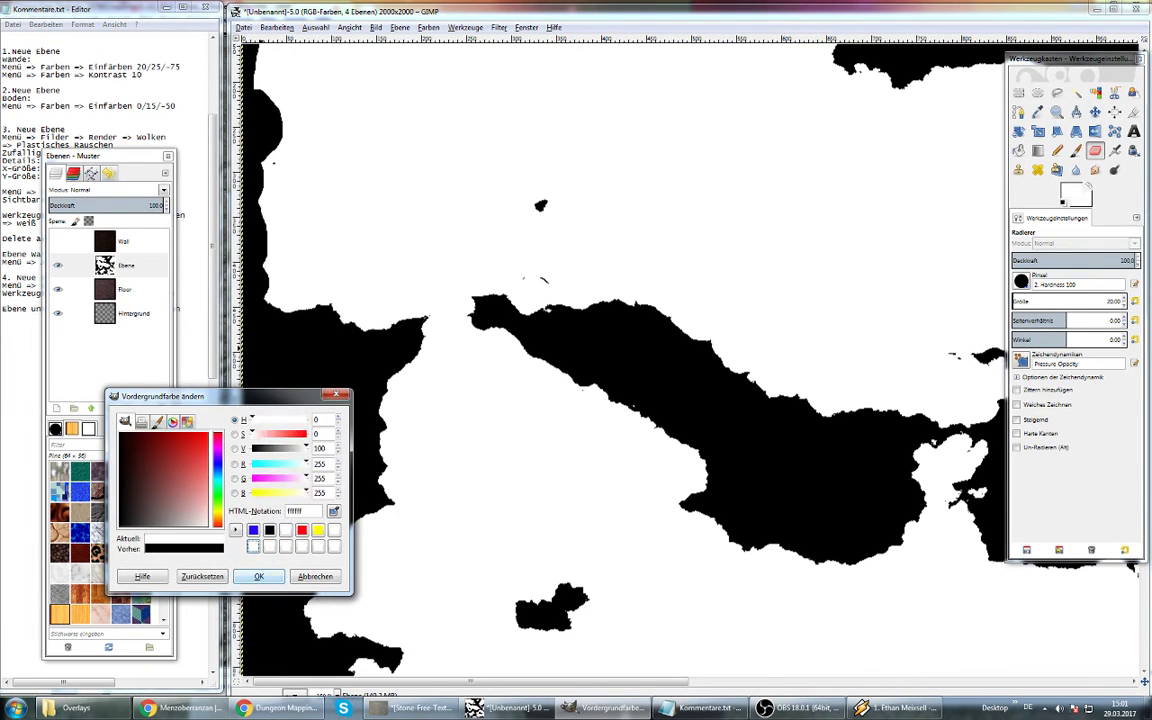
left_click(258, 576)
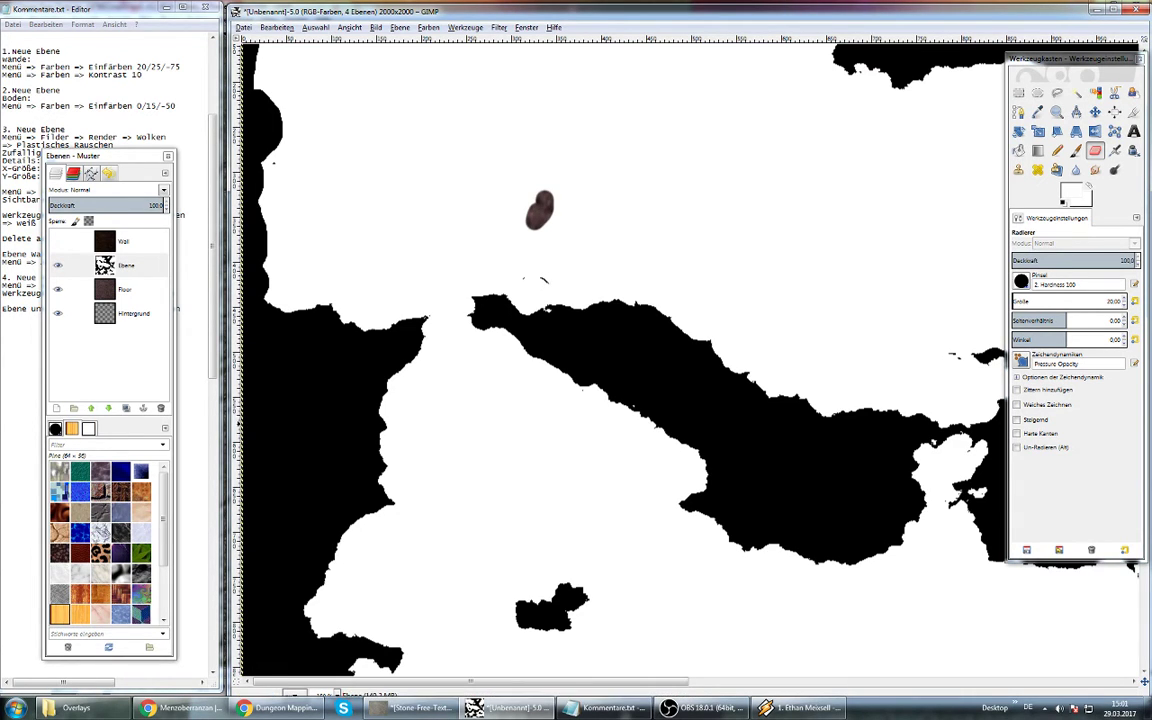
mouse_move(507, 198)
left_mouse_down()
mouse_move(543, 200)
mouse_move(604, 232)
left_mouse_up()
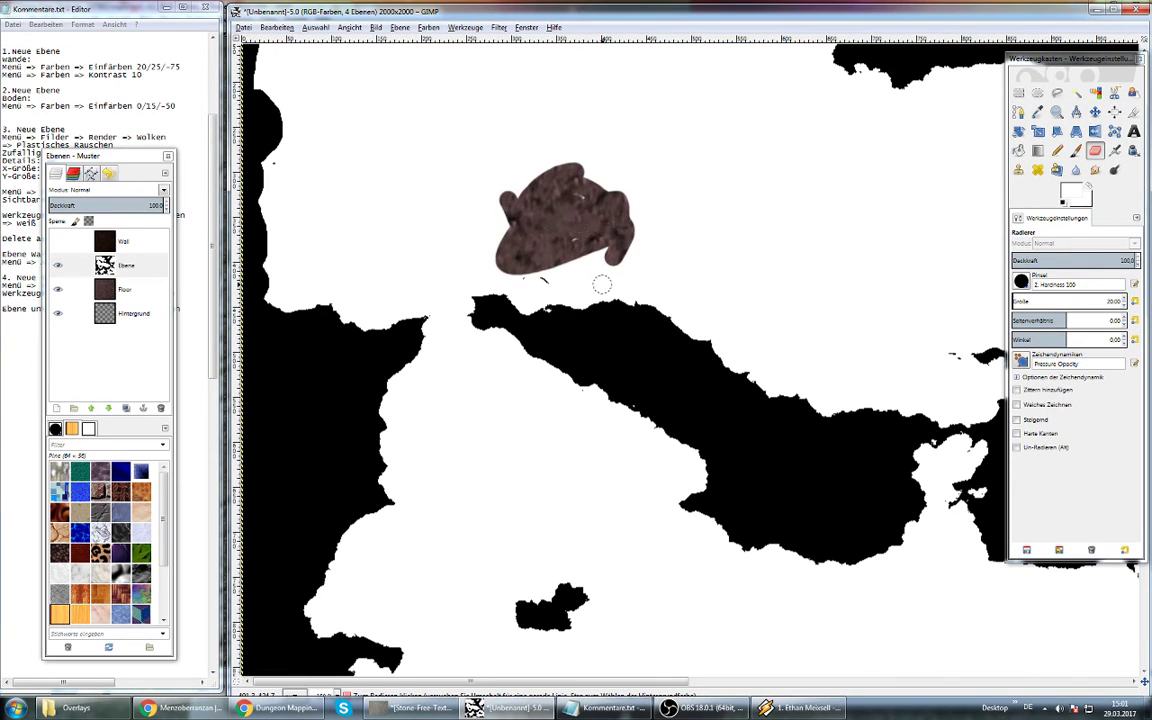
key("ctrl+z")
key("ctrl+z")
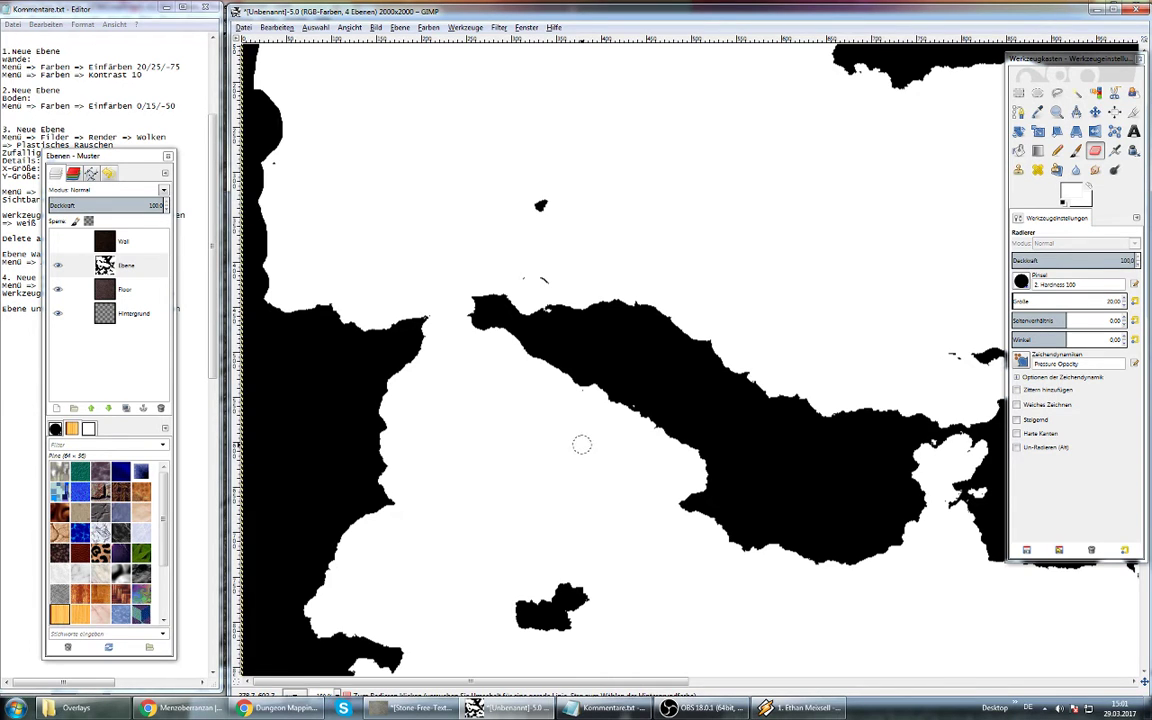
key("ctrl+z")
key("ctrl+z")
key("ctrl+y")
key("ctrl+y")
key("ctrl+z")
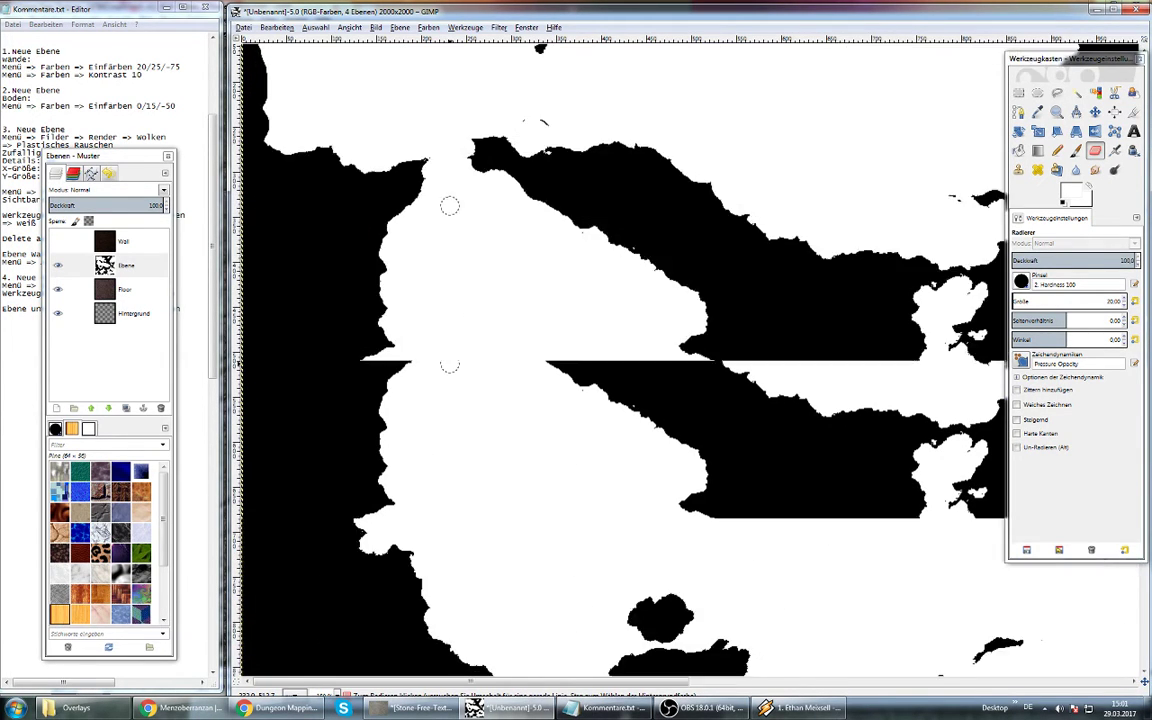
key("ctrl+z")
key("ctrl+z")
key("ctrl+z")
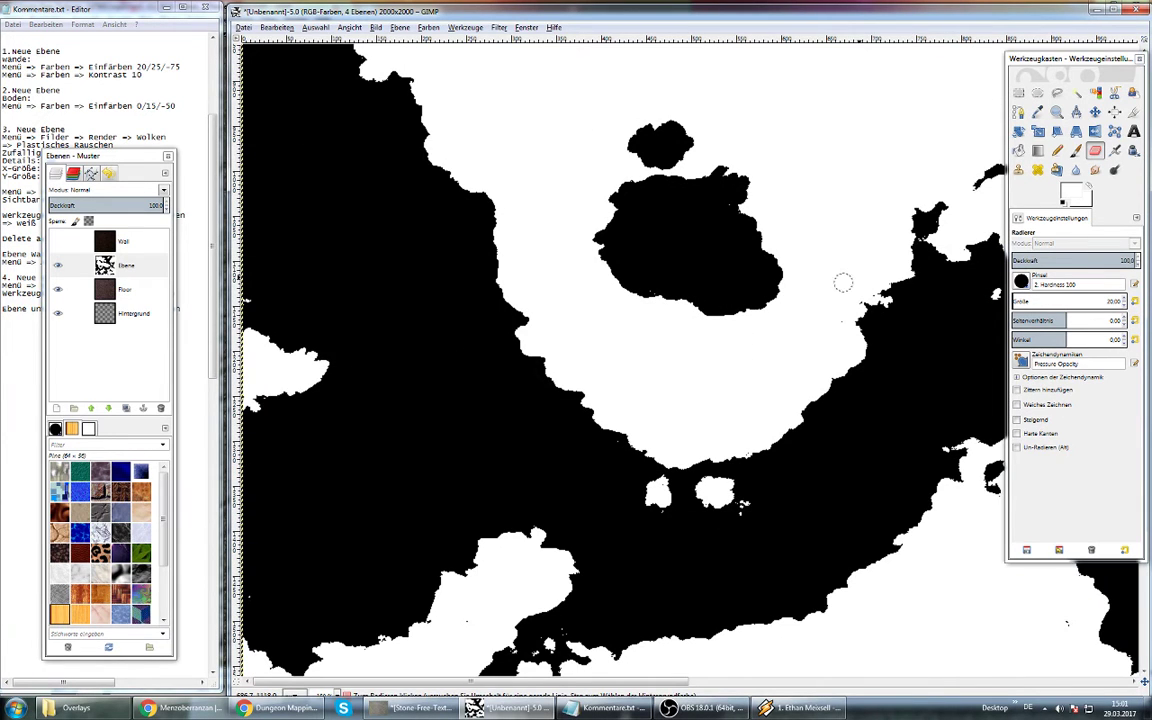
key("p")
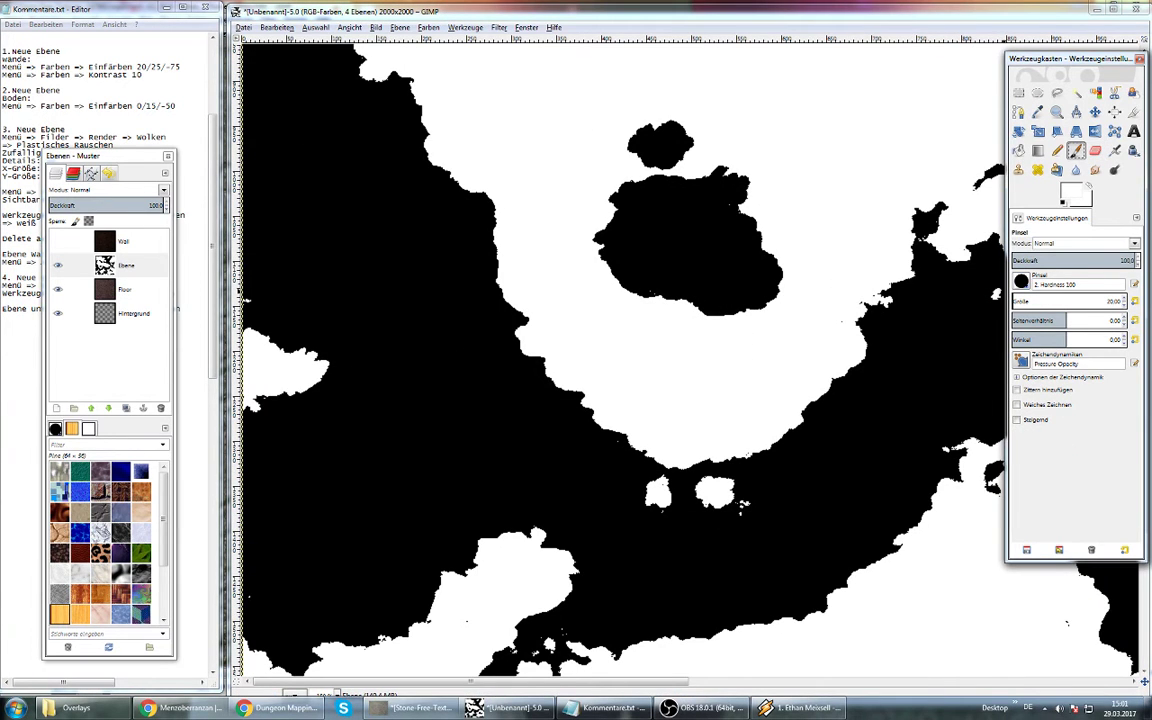
Set the painting colour to black
left_click(1068, 193)
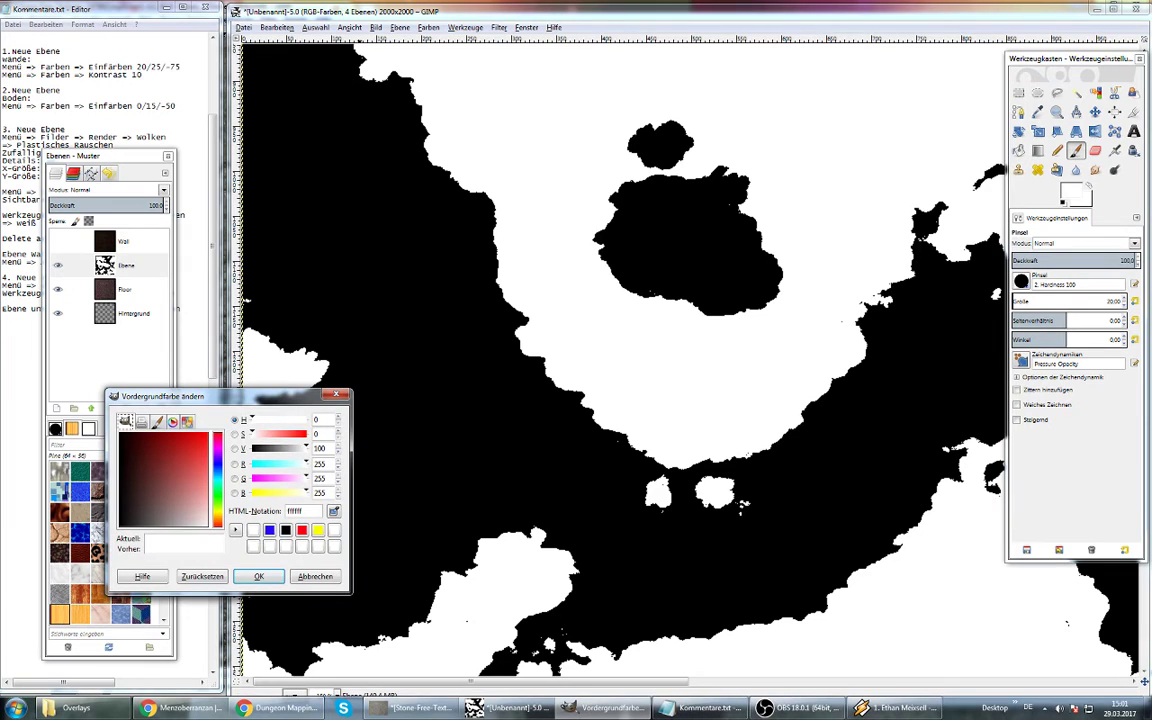
left_click(285, 530)
left_click(258, 576)
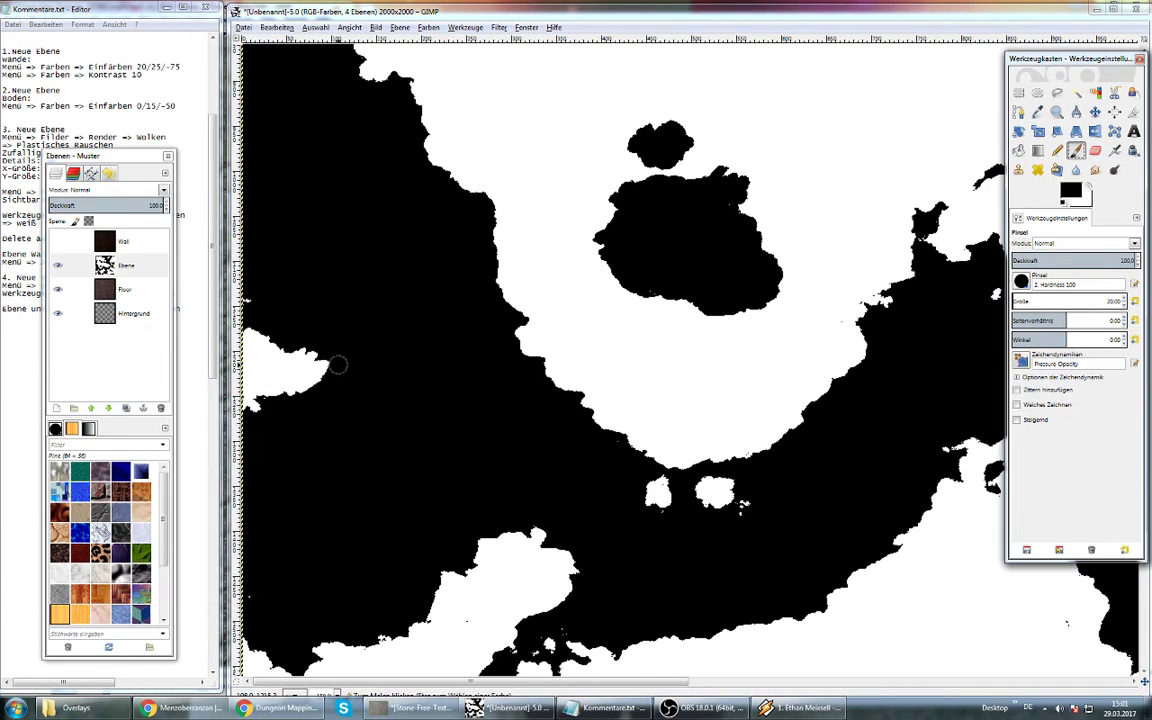
Paint black over the white coastline patch on the left edge of the cave layer
mouse_move(300, 335)
left_mouse_down()
mouse_move(288, 385)
mouse_move(250, 350)
mouse_move(263, 330)
mouse_move(252, 368)
left_mouse_up()
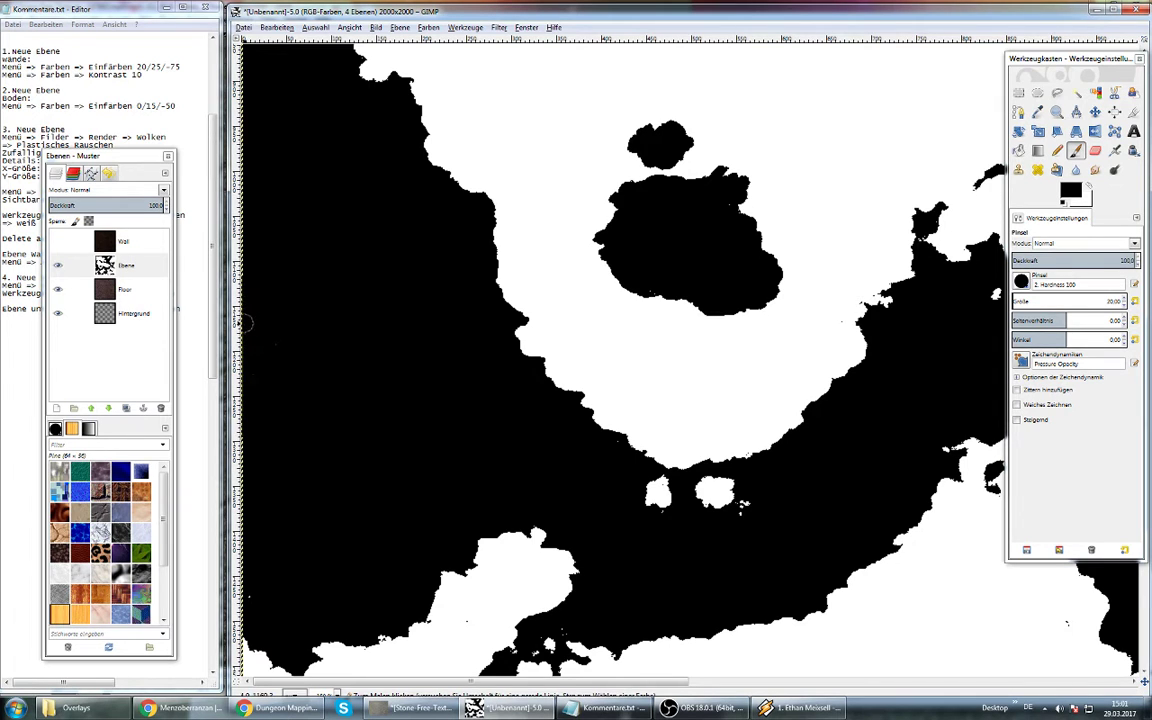
scroll(600, 460, "down", 5)
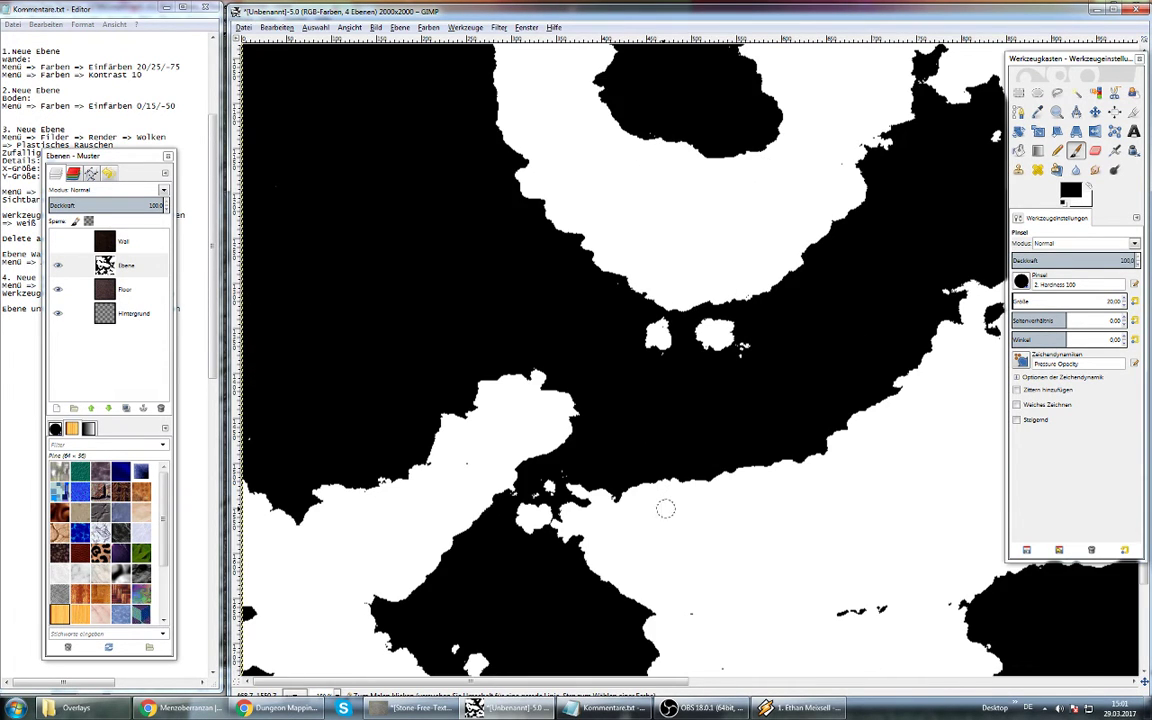
scroll(600, 460, "down", 5)
scroll(528, 455, "down", 3)
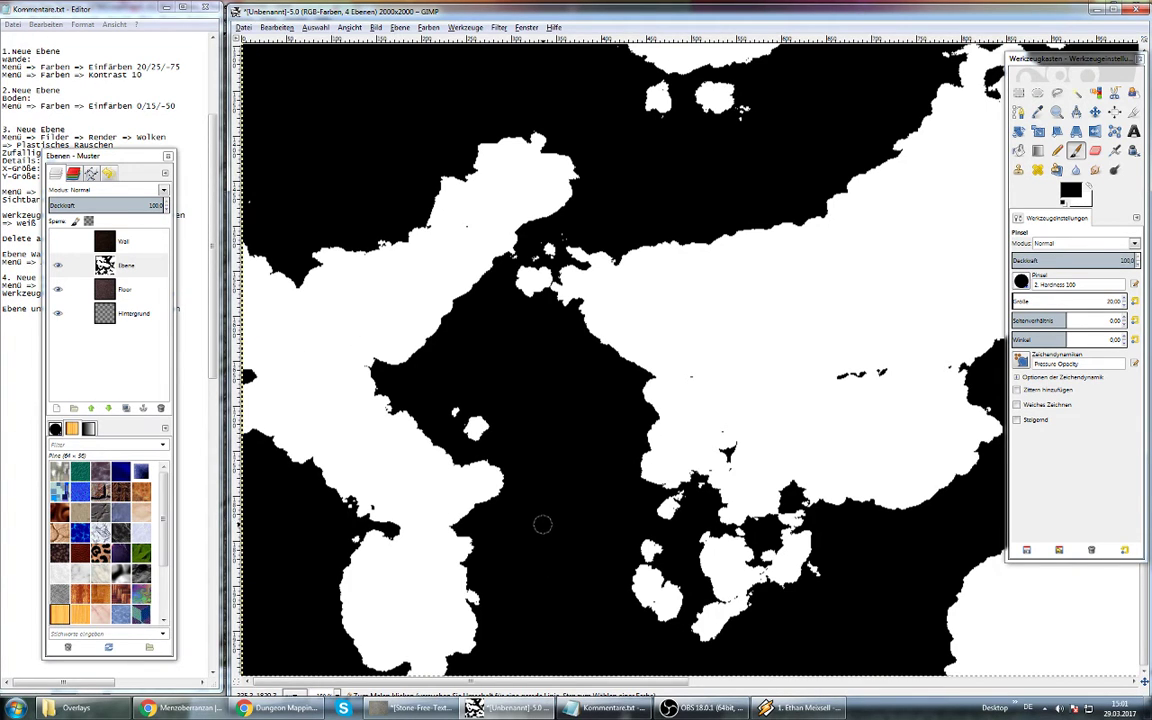
scroll(490, 470, "down", 1, "ctrl")
scroll(595, 575, "down", 1, "ctrl")
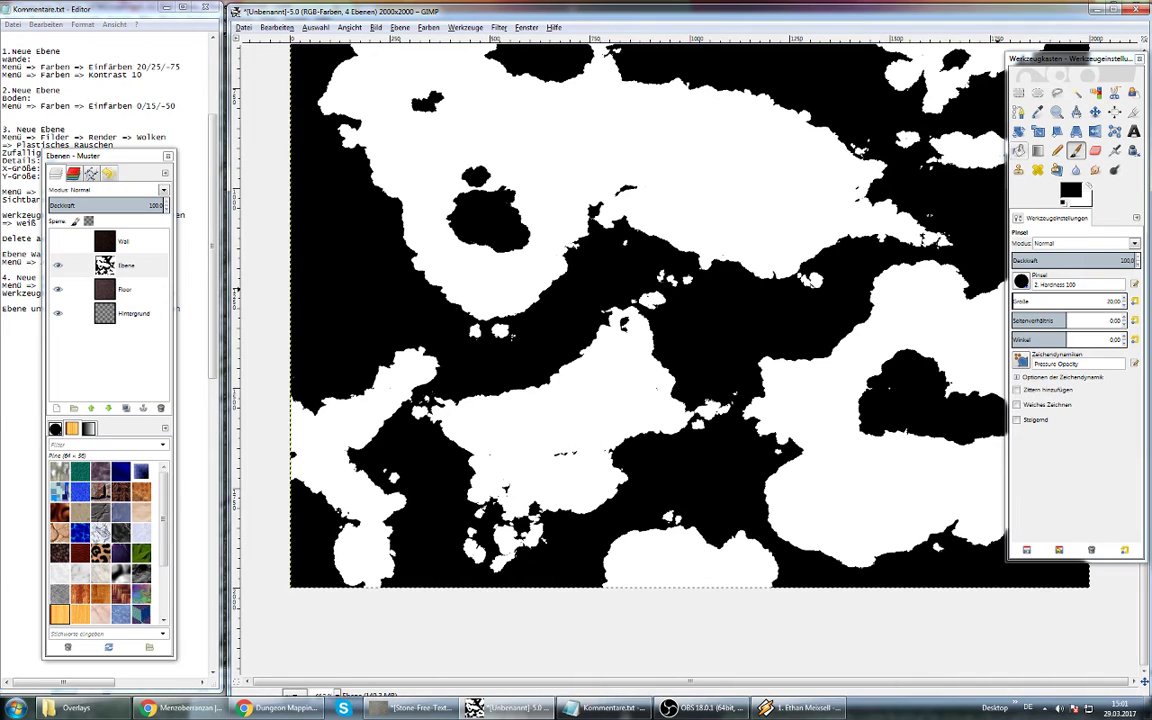
Bucket-fill the bottom-middle white island and a small white blob with black
left_click(1019, 150)
left_click(690, 560)
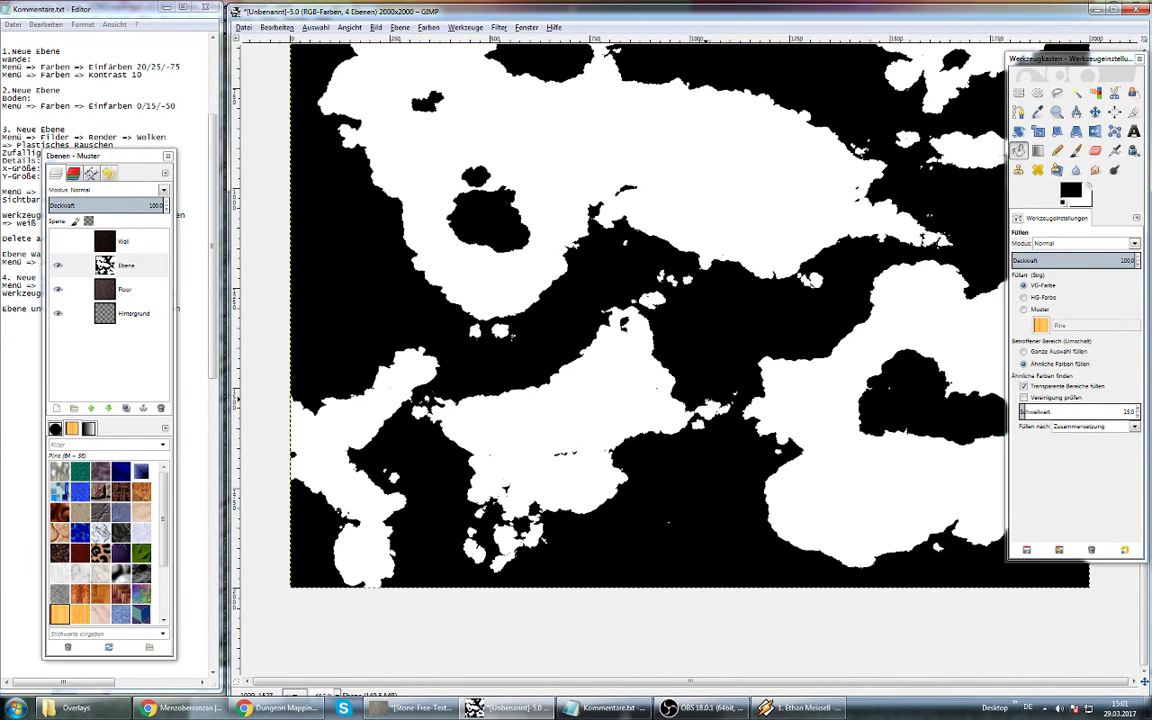
left_click(500, 331)
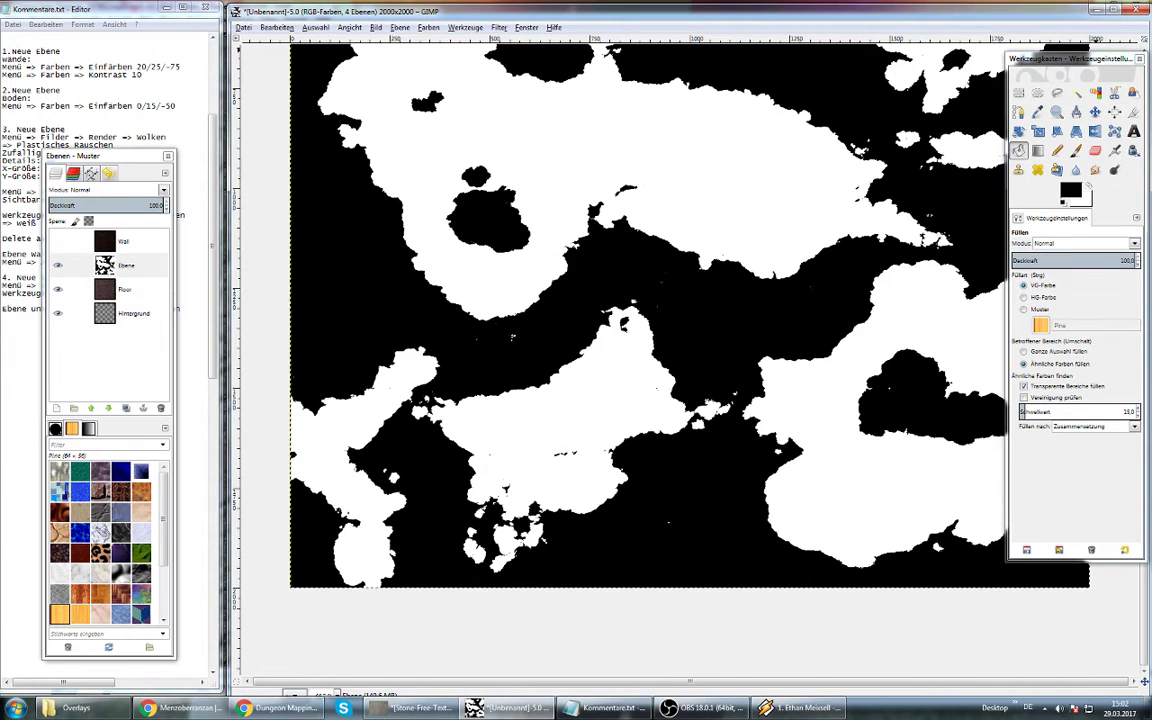
Move the tool window beside the layers panel
left_click_drag(1060, 59, 195, 165)
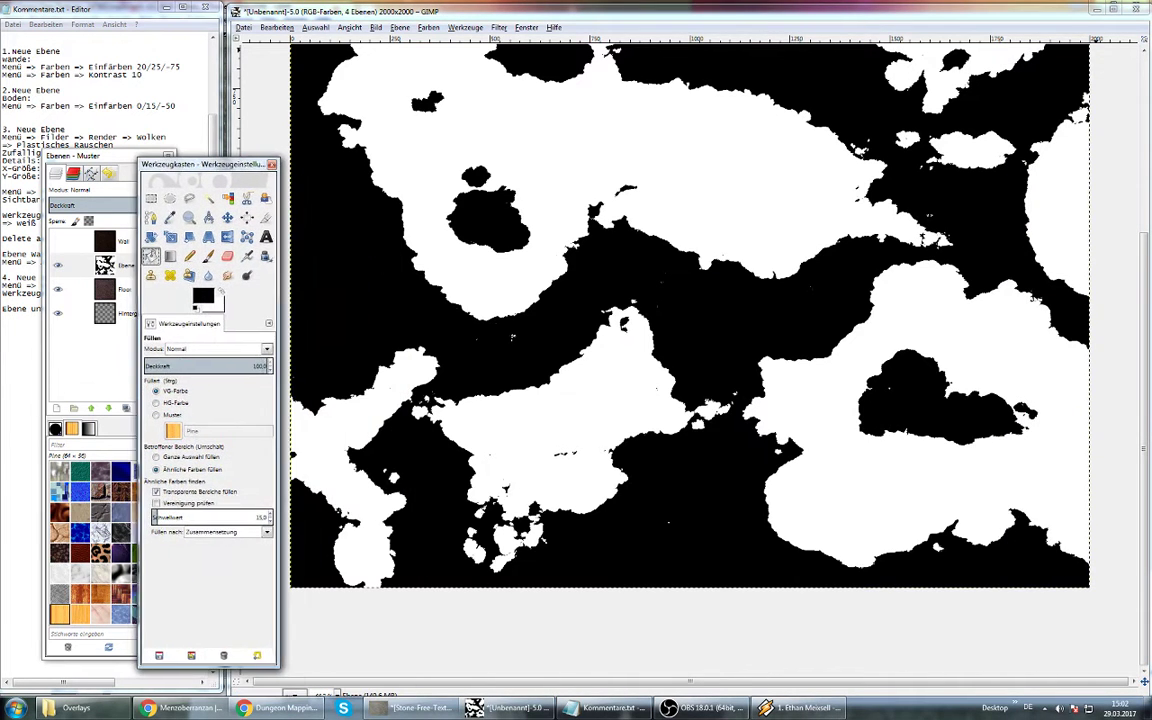
scroll(690, 360, "up", 5)
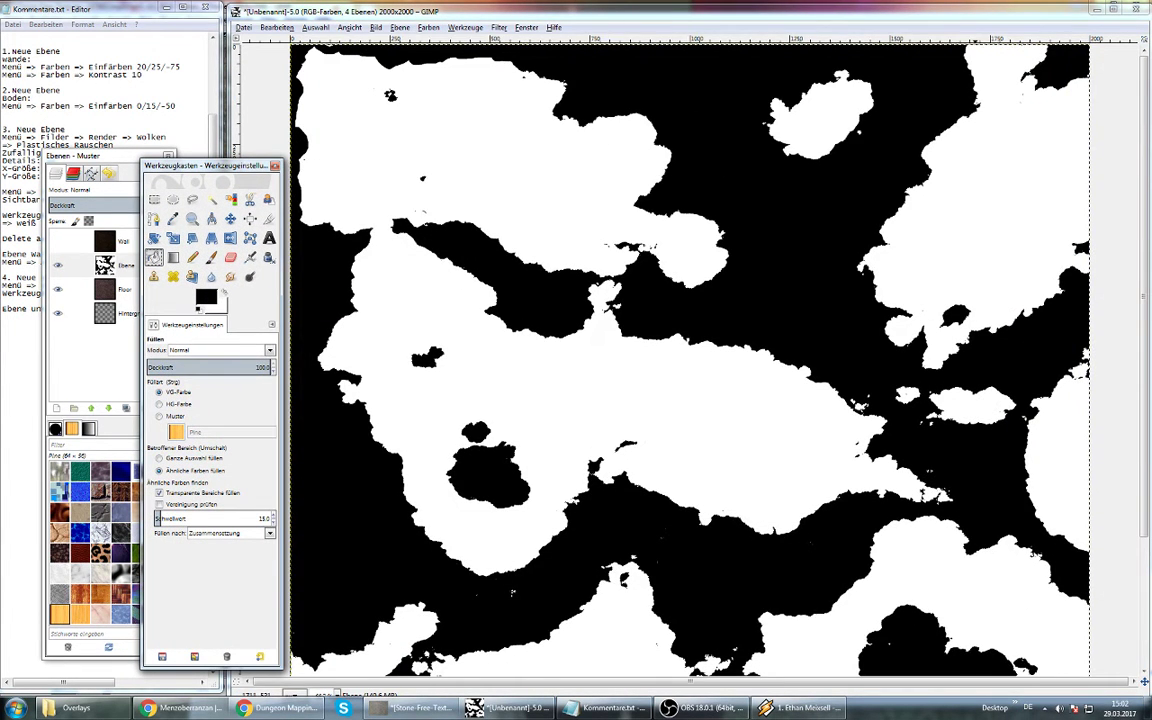
scroll(690, 360, "down", 3)
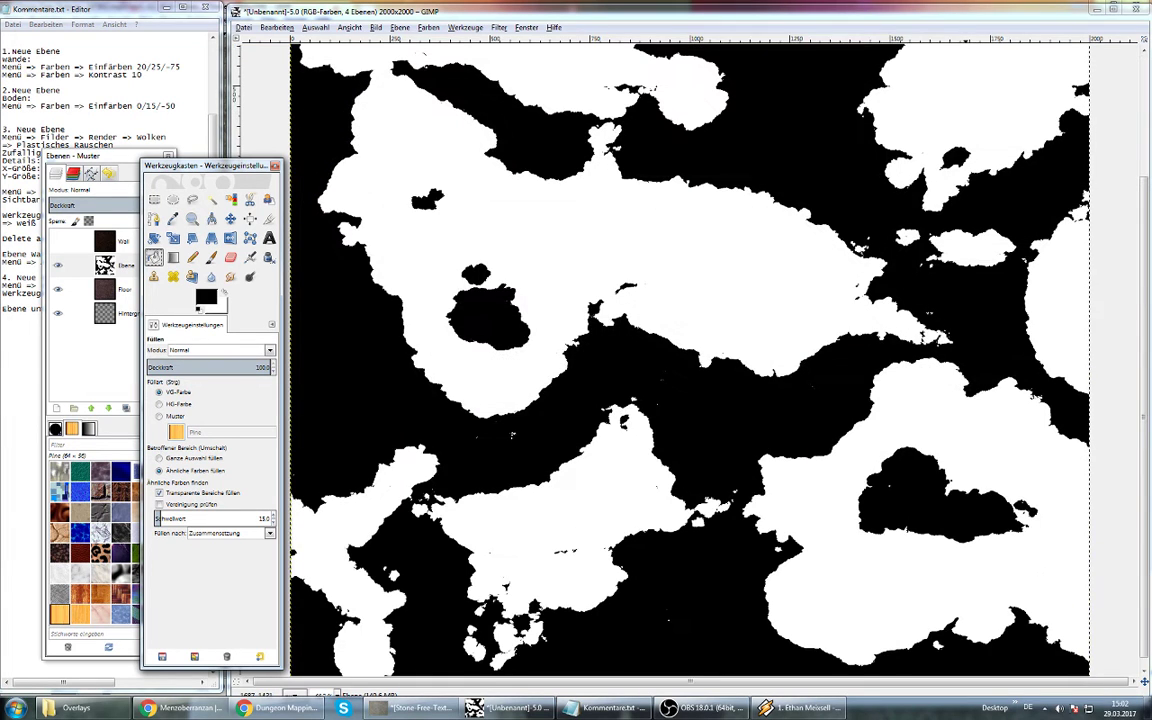
scroll(690, 360, "up", 3)
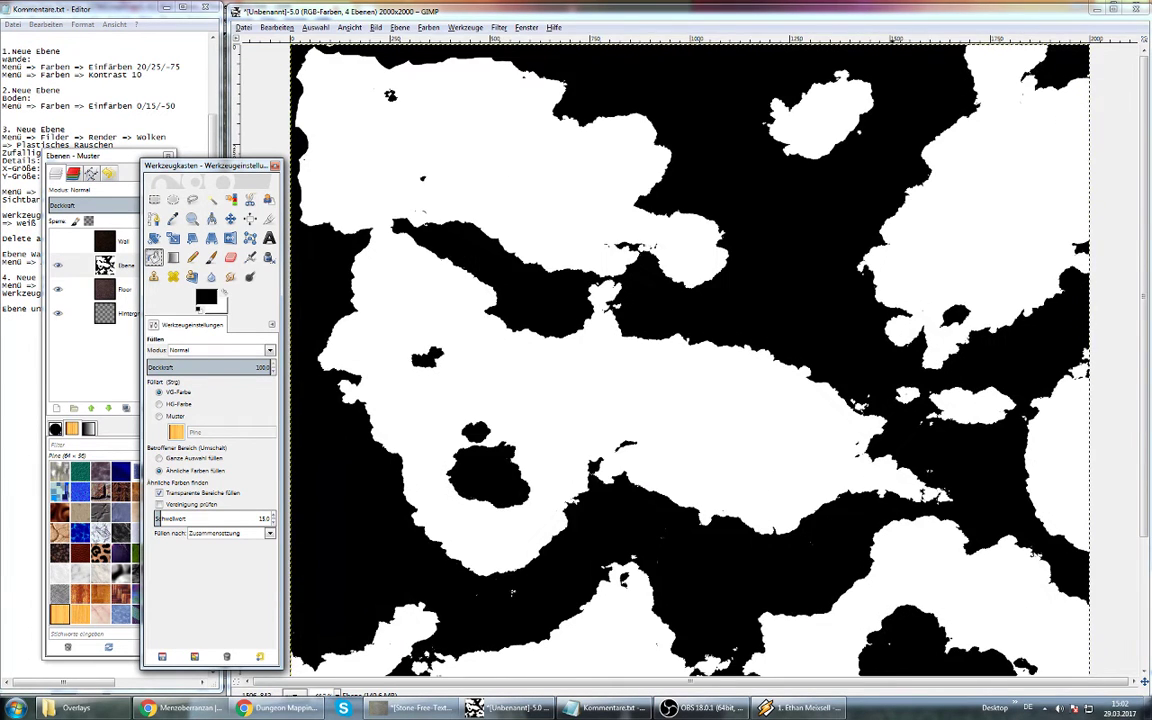
scroll(690, 360, "down", 3)
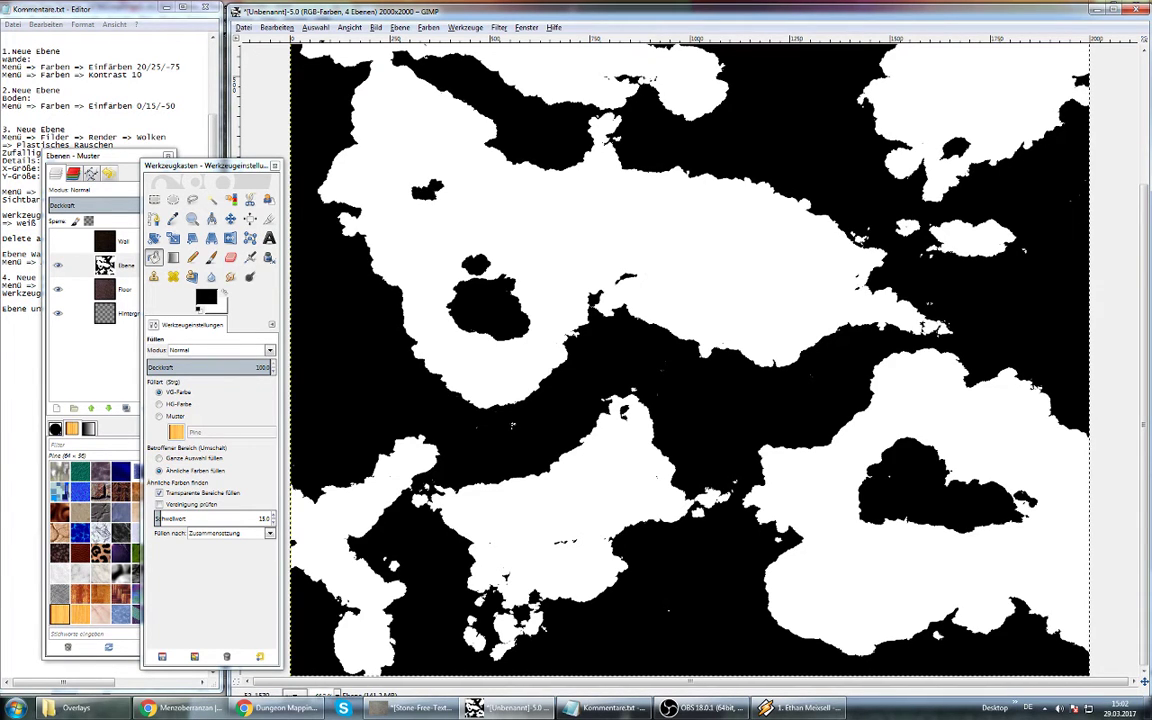
scroll(690, 360, "up", 3)
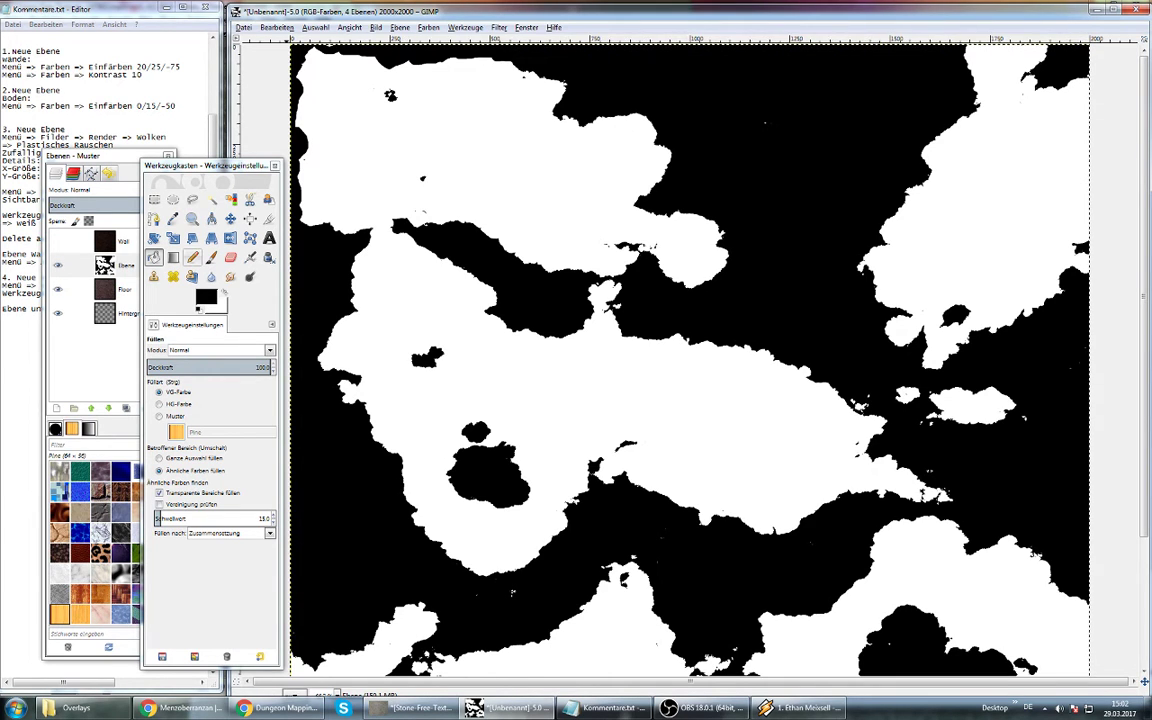
Select the Paintbrush and choose white (ffffff) as the foreground colour
left_click(192, 257)
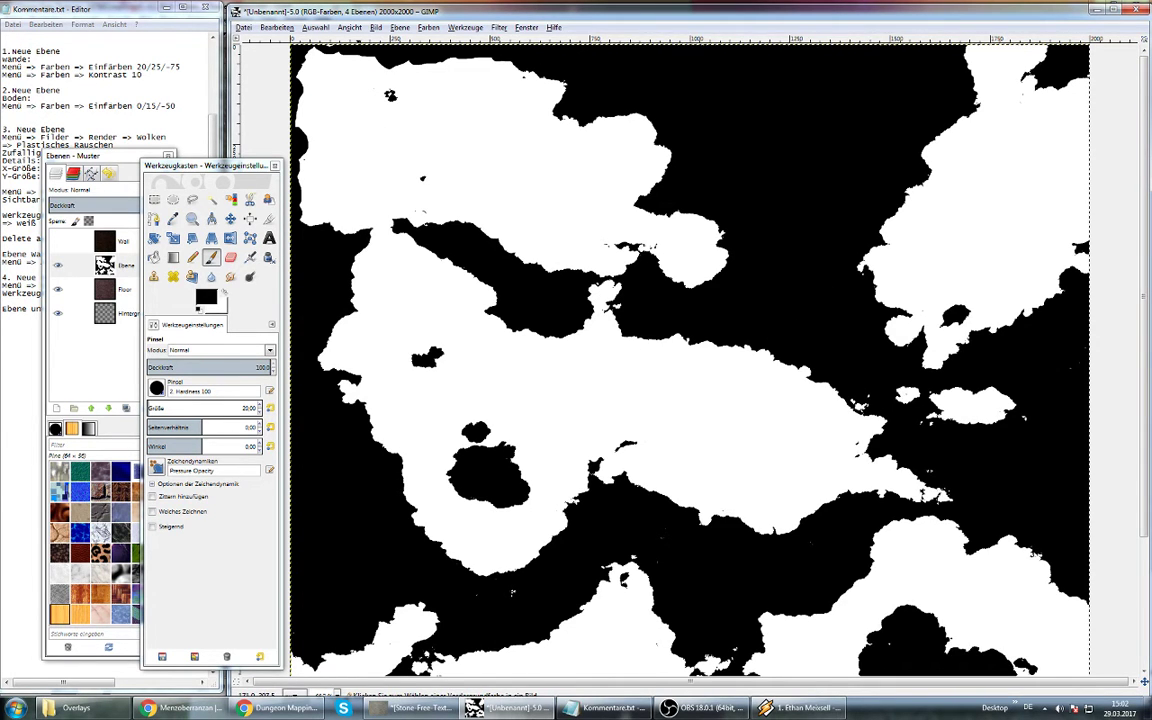
scroll(357, 167, "up", 1, "ctrl")
scroll(320, 155, "up", 1, "ctrl")
scroll(292, 148, "up", 1, "ctrl")
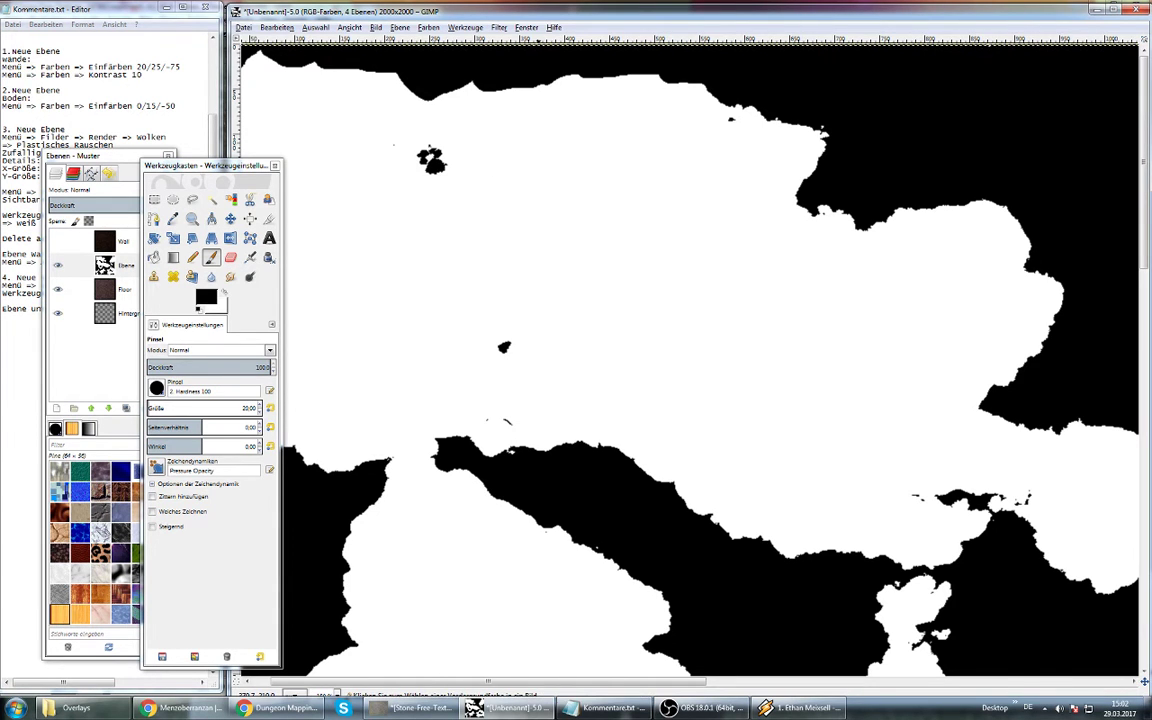
scroll(542, 220, "down", 2, "ctrl")
scroll(538, 232, "down", 1, "ctrl")
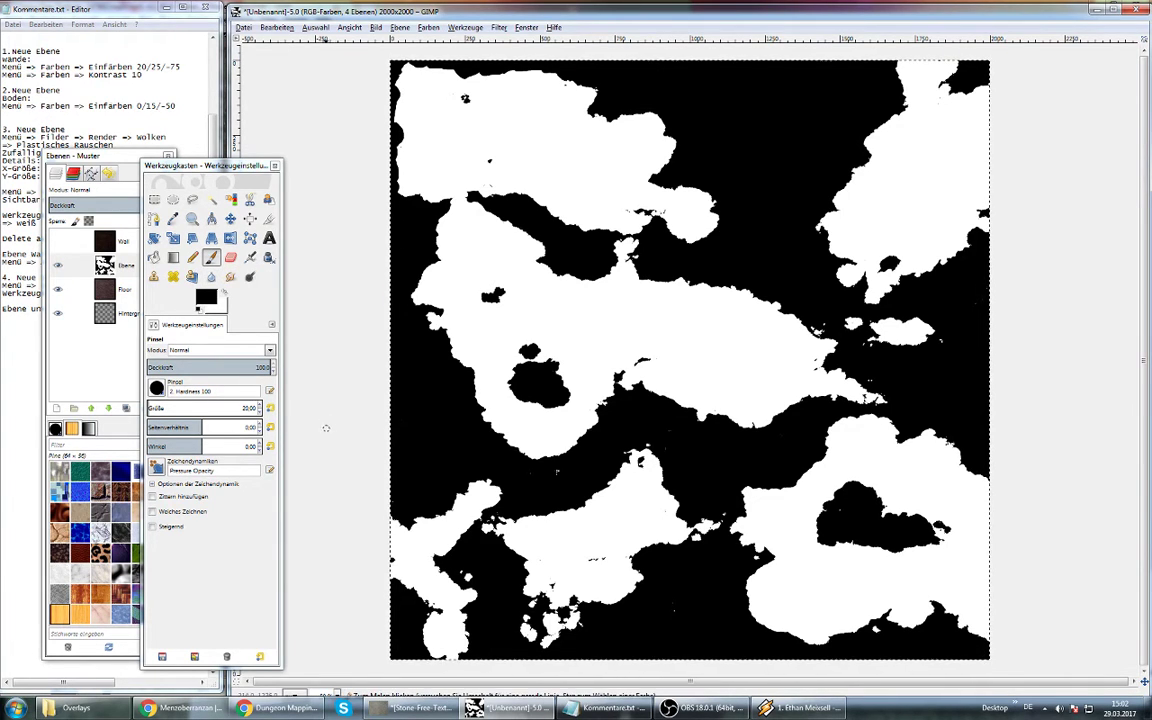
left_click(205, 296)
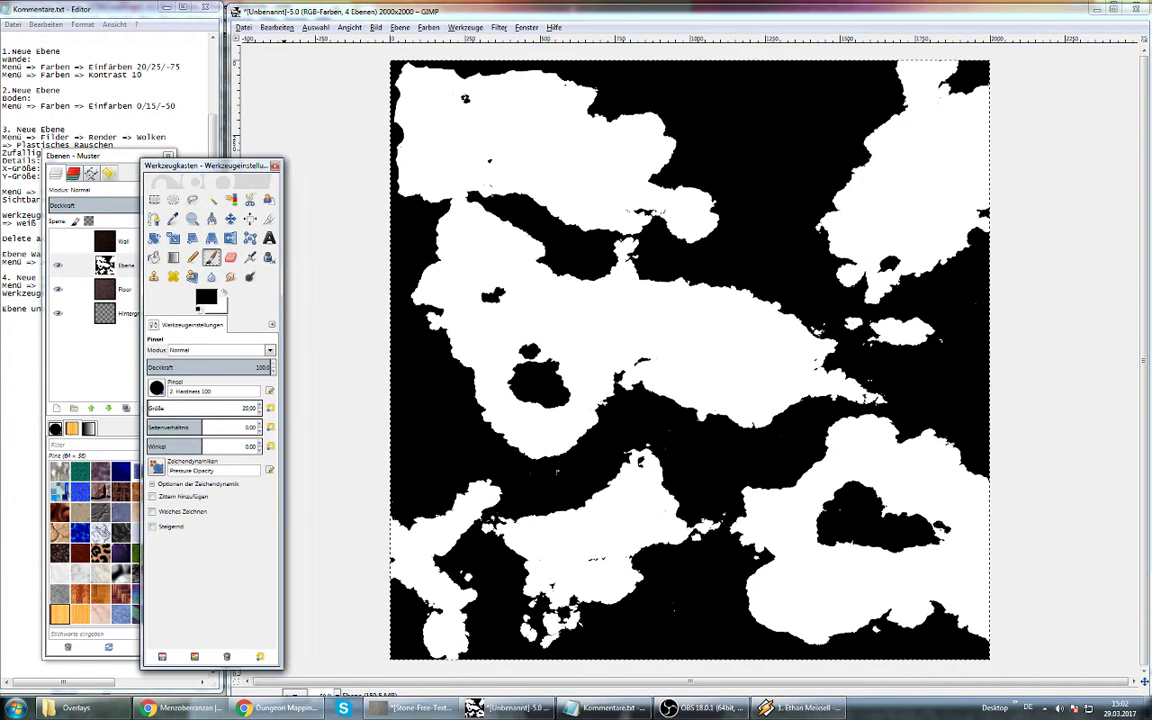
left_click(269, 530)
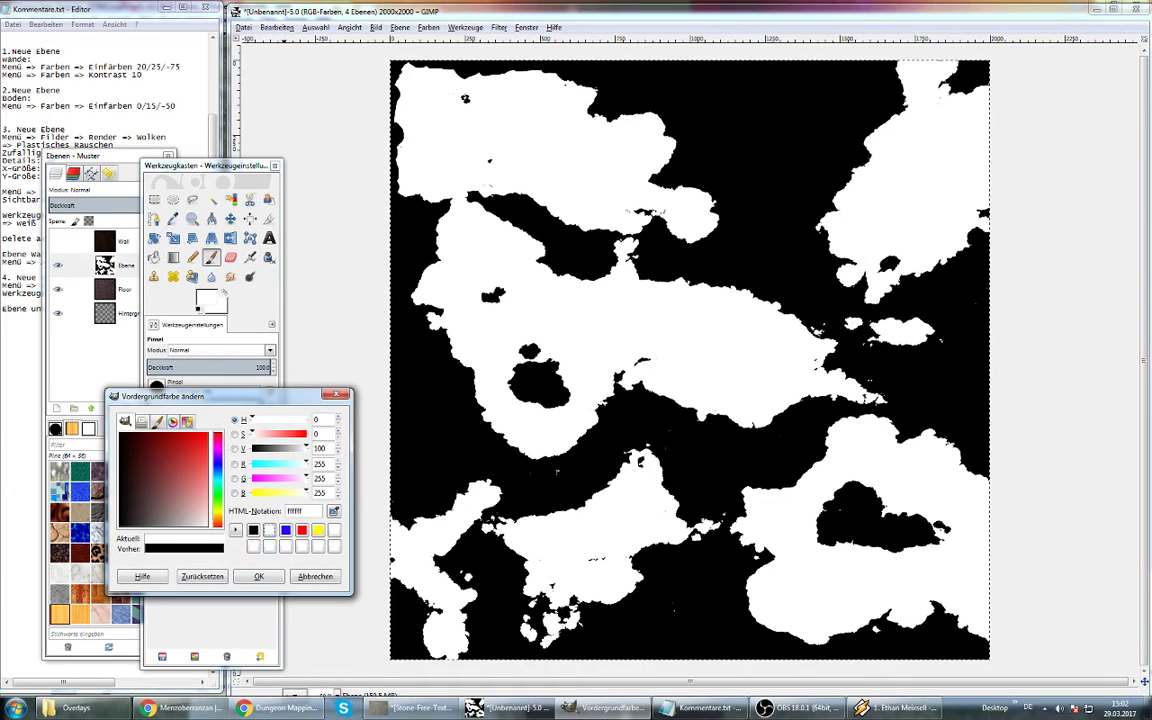
Confirm white and paint over the small black specks and blobs inside the white cave areas
left_click(258, 576)
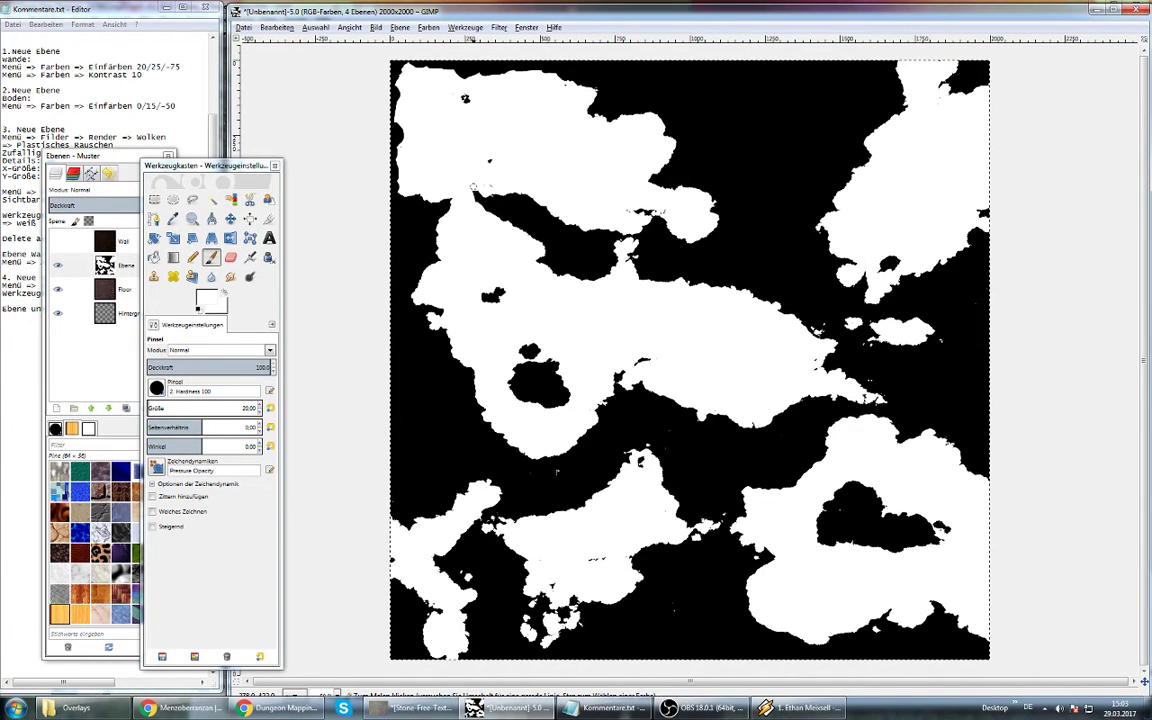
left_click_drag(474, 186, 477, 202)
scroll(580, 245, "up", 2)
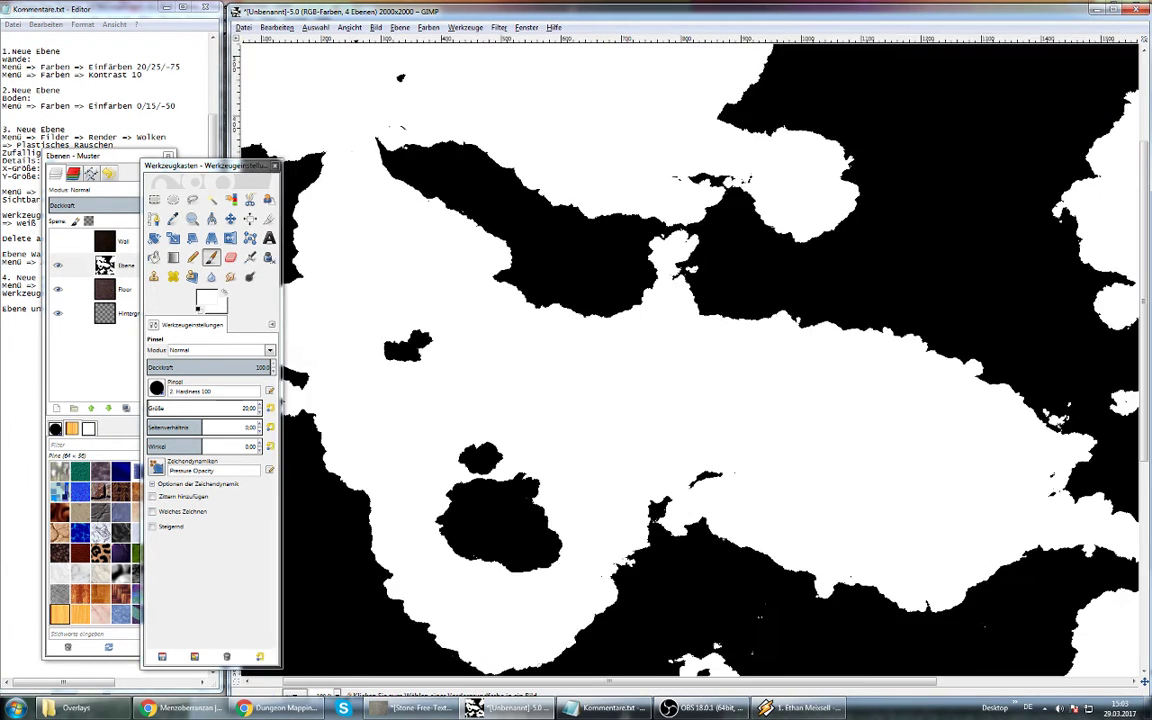
left_click_drag(351, 153, 409, 73)
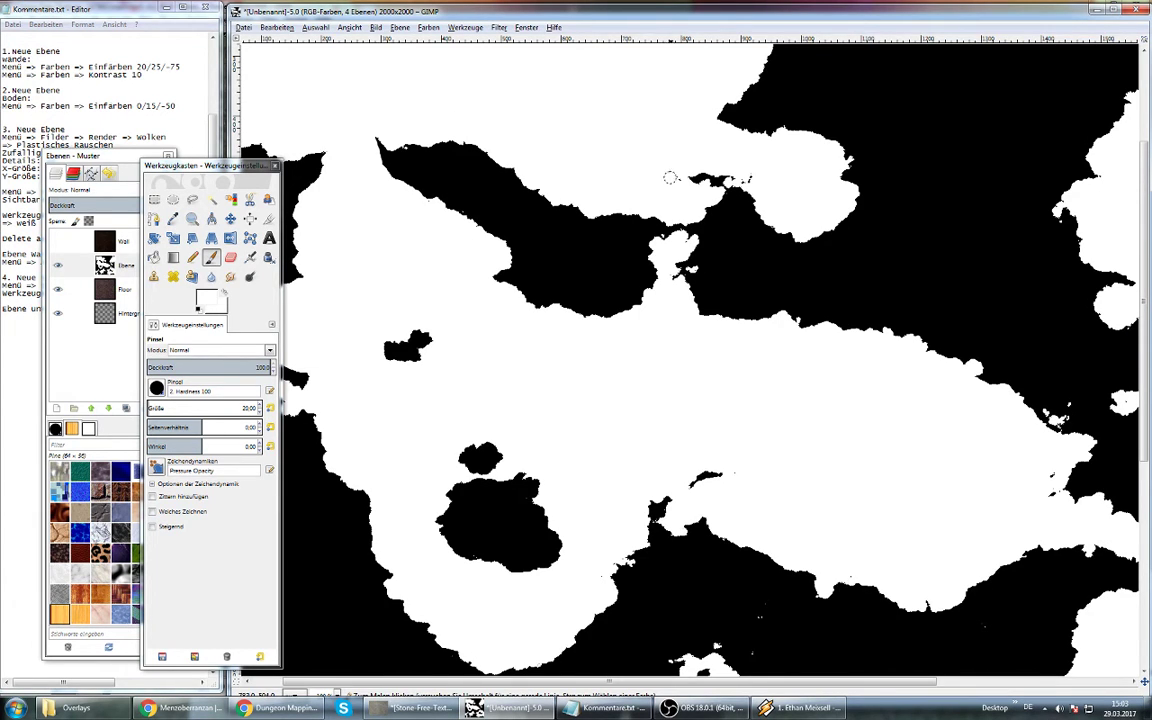
left_click_drag(668, 175, 709, 181)
mouse_move(698, 467)
left_mouse_down()
mouse_move(689, 478)
mouse_move(724, 468)
left_mouse_up()
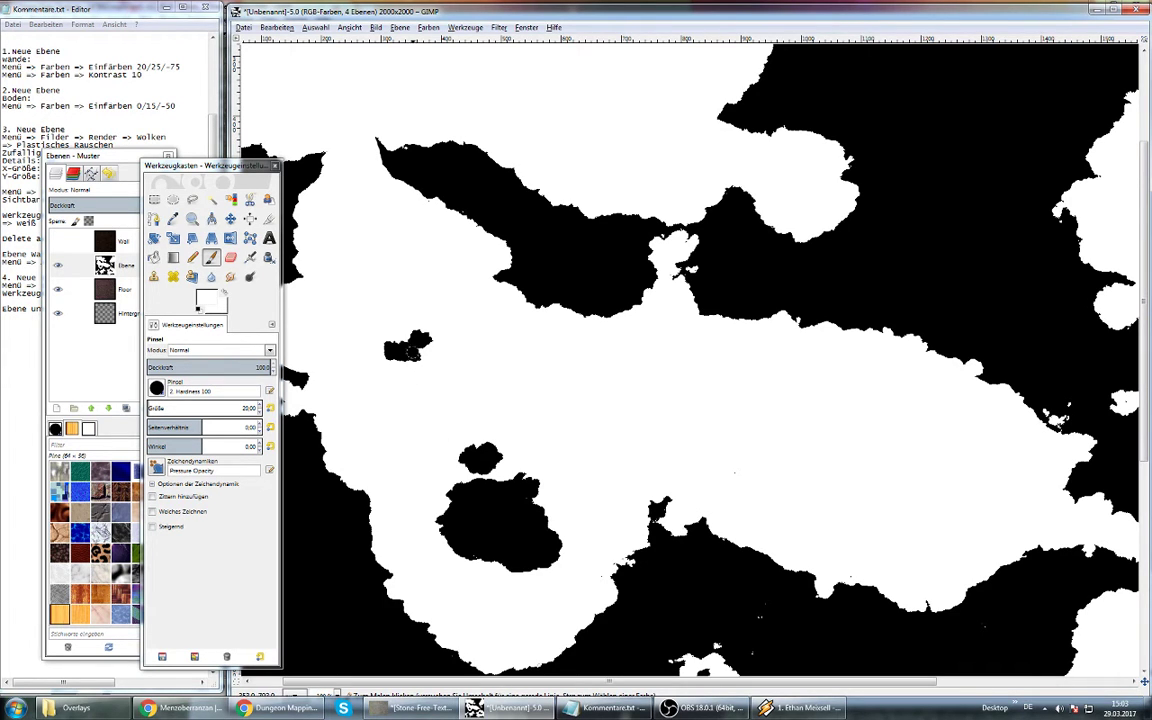
scroll(455, 560, "left", 2)
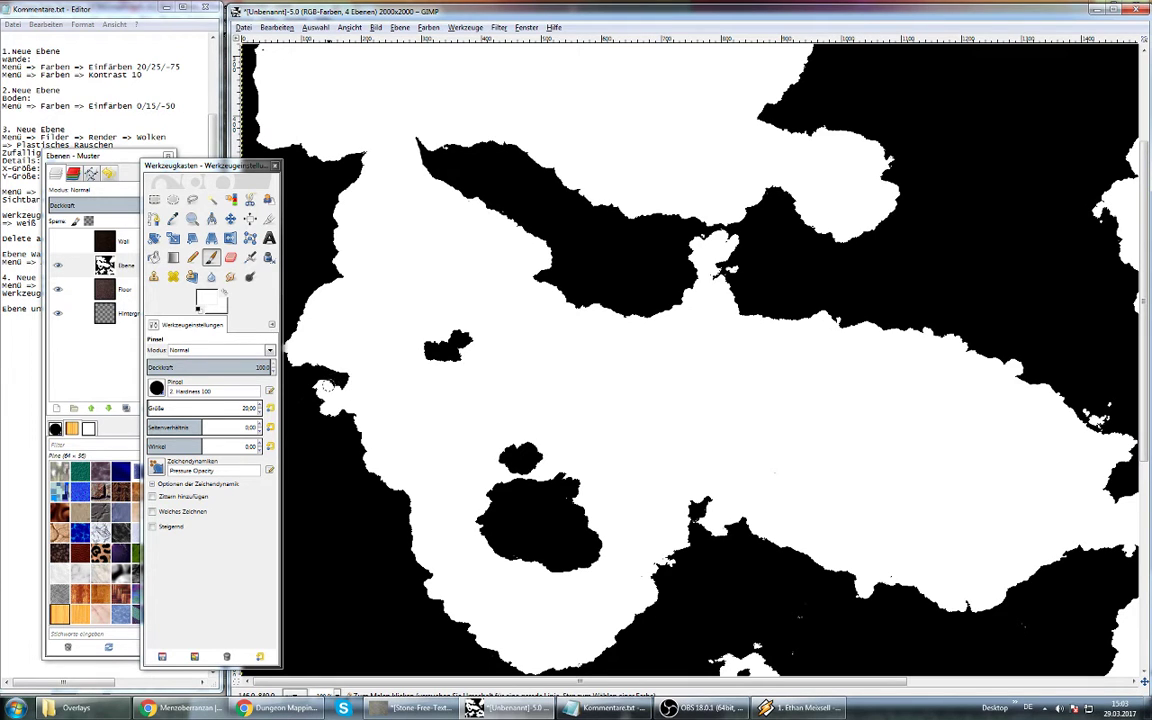
scroll(371, 385, "up", 4)
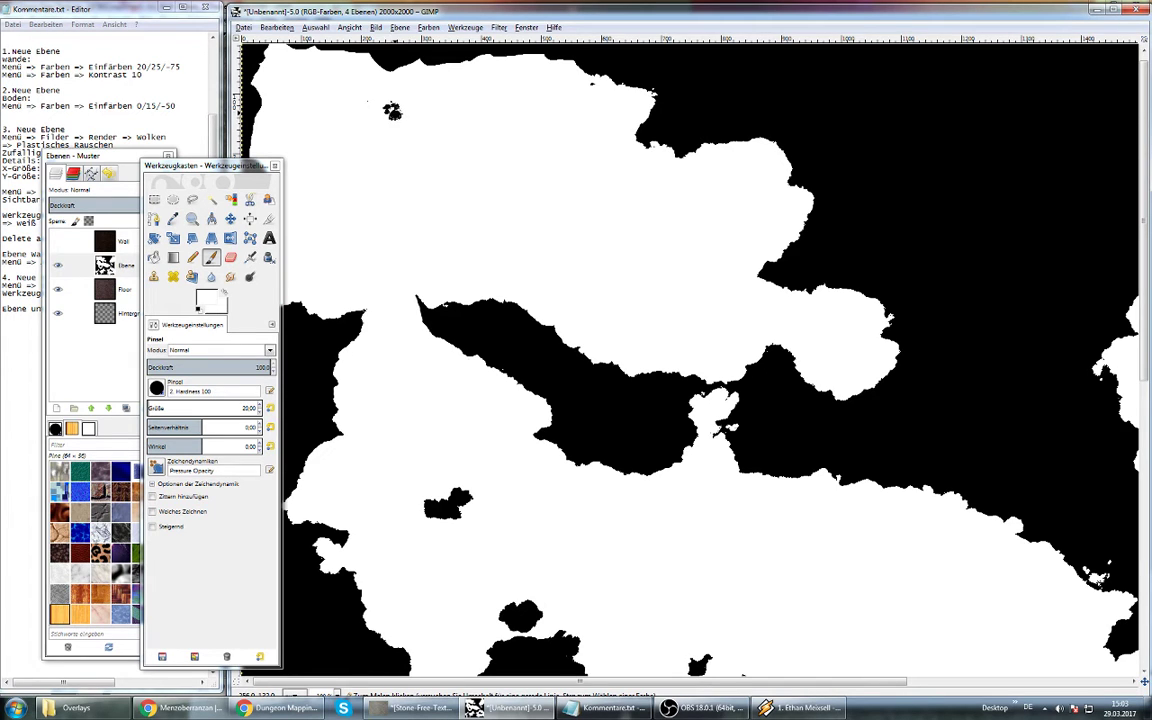
left_click_drag(392, 110, 403, 95)
scroll(742, 459, "down", 10)
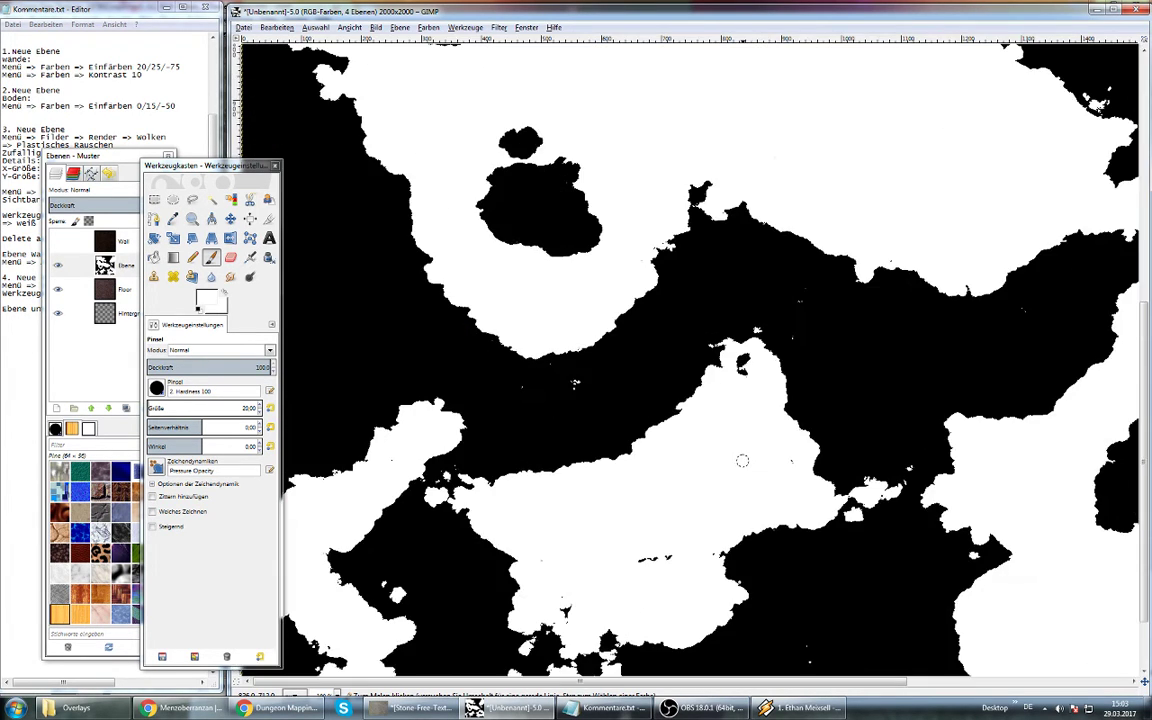
scroll(742, 466, "down", 2)
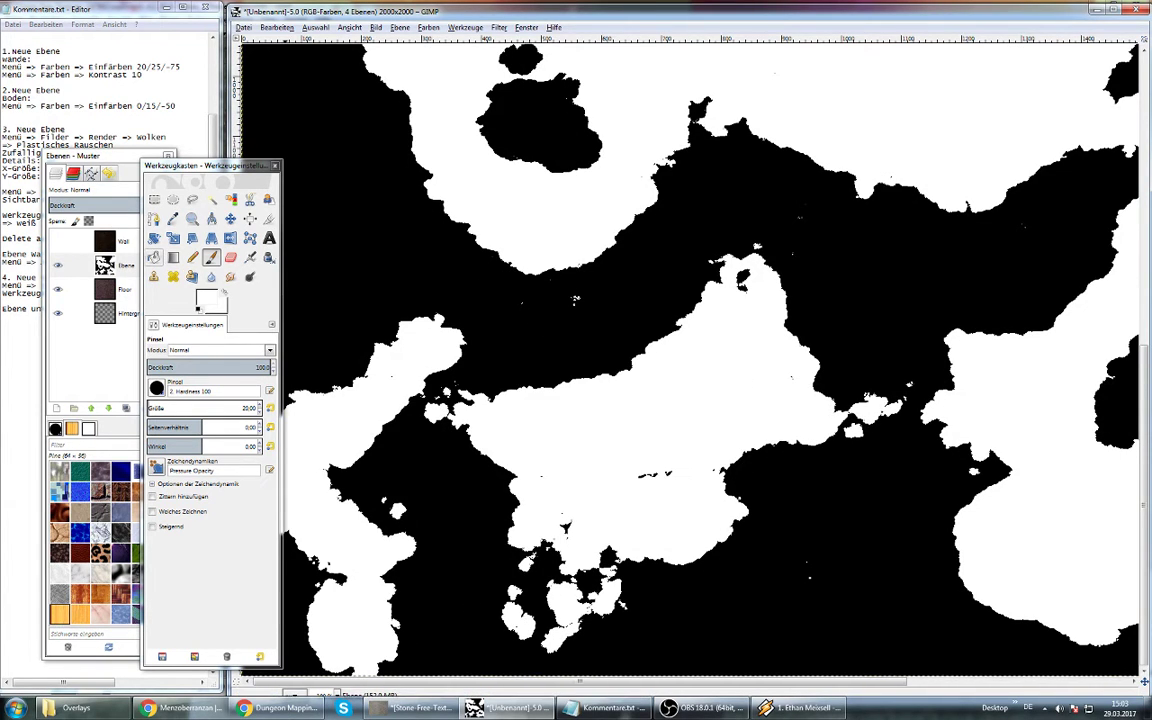
Switch to Bucket Fill in black, trial-fill the large central cave, then undo it
left_click(154, 257)
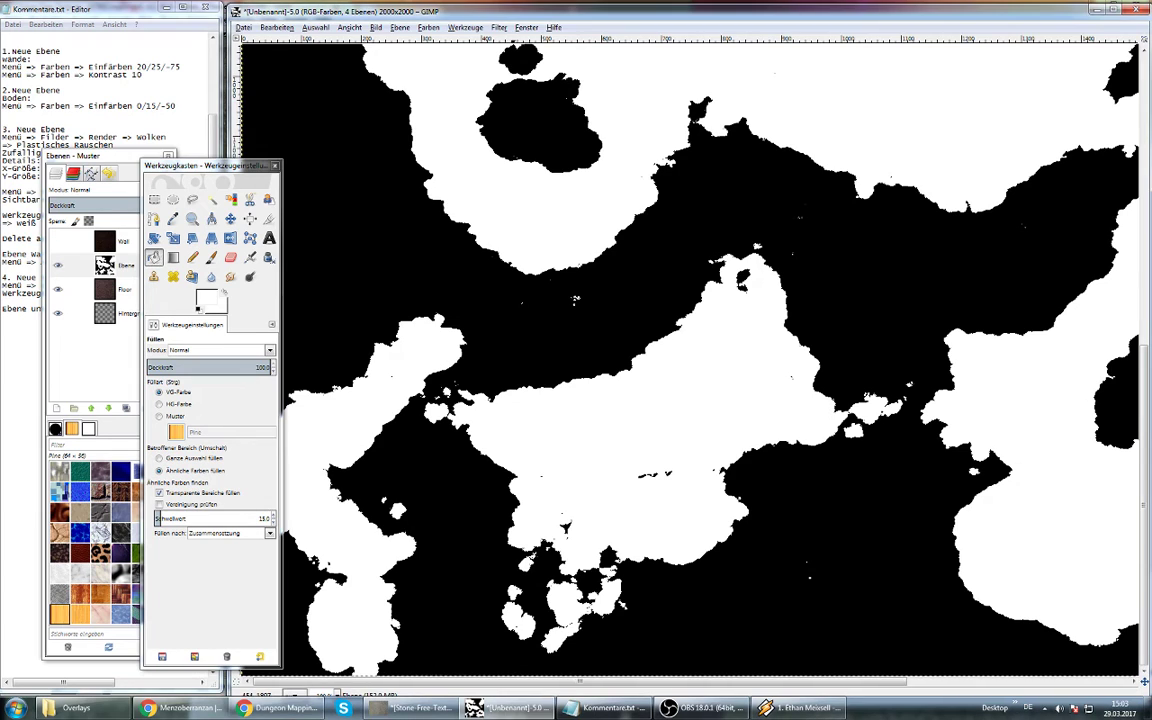
left_click(205, 298)
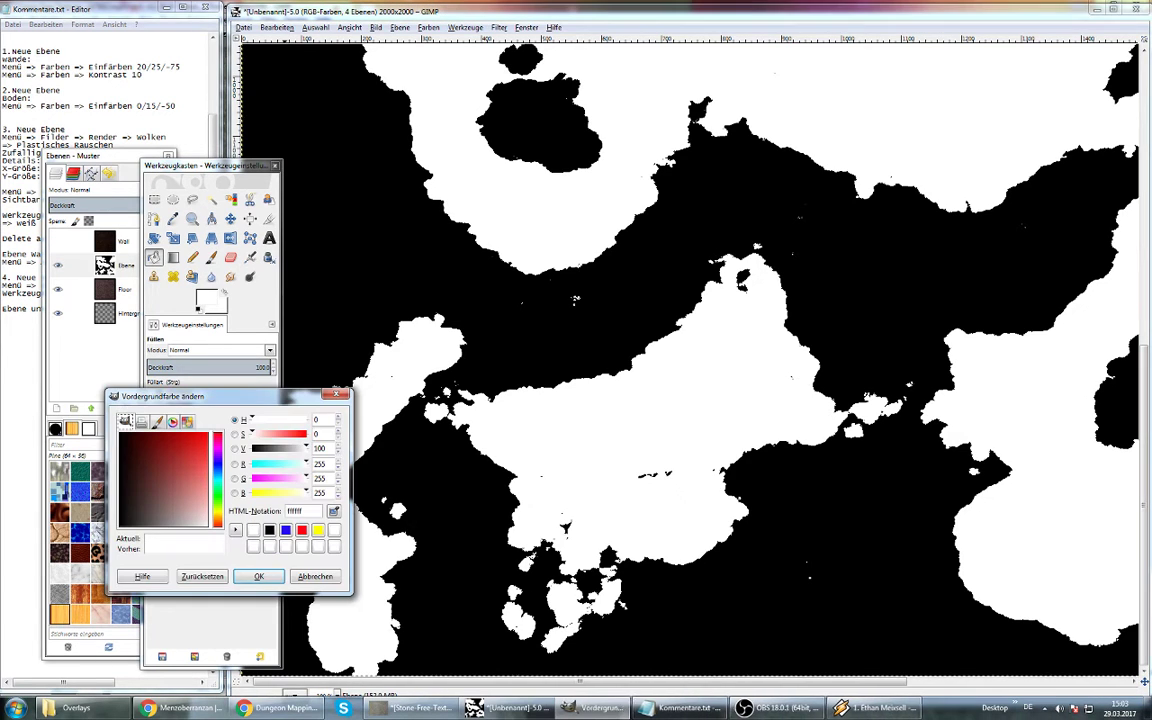
left_click(269, 530)
left_click(258, 576)
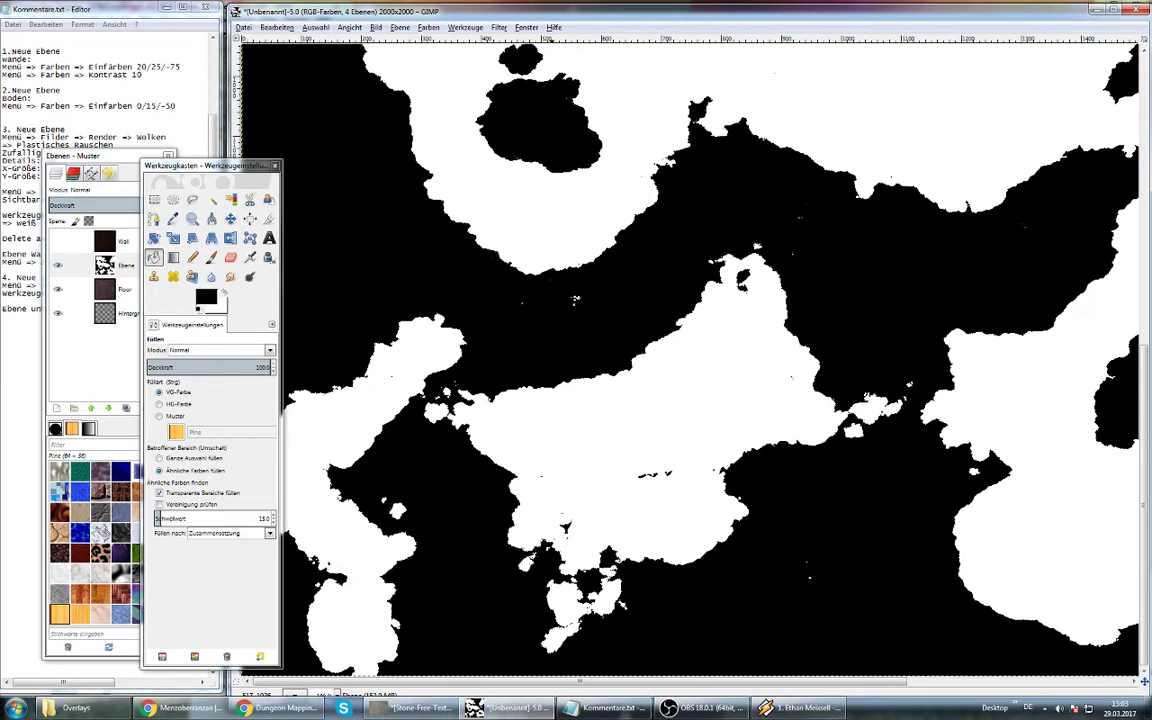
left_click(640, 420)
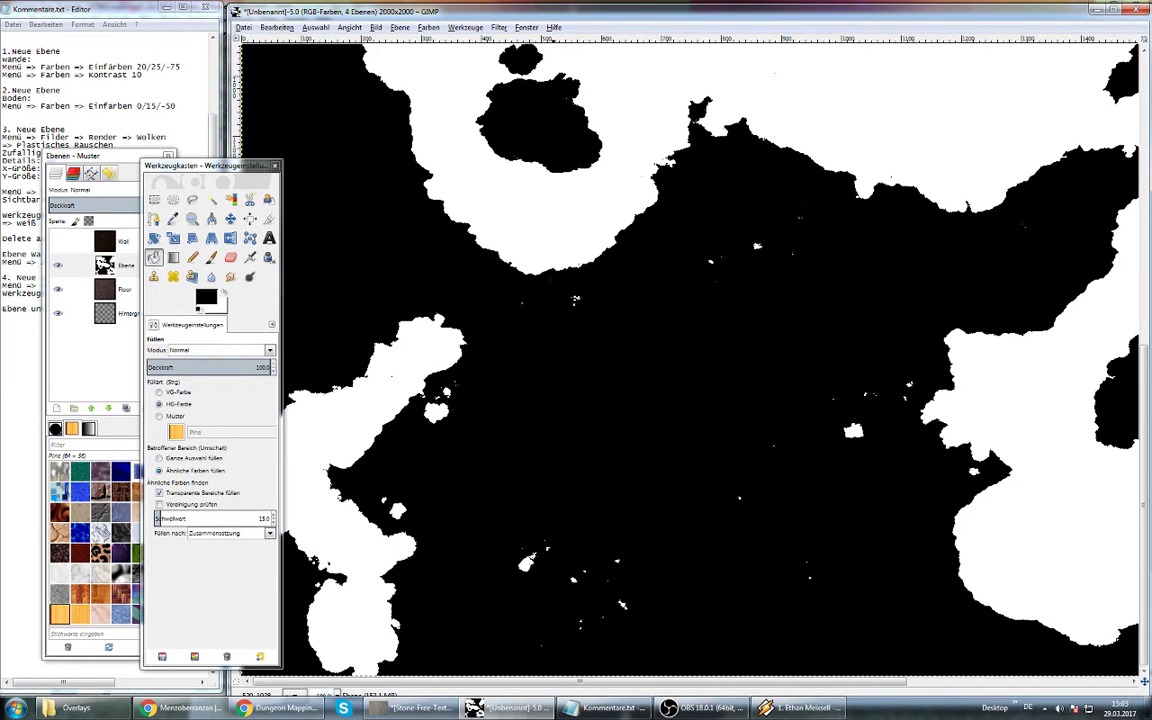
key("ctrl+z")
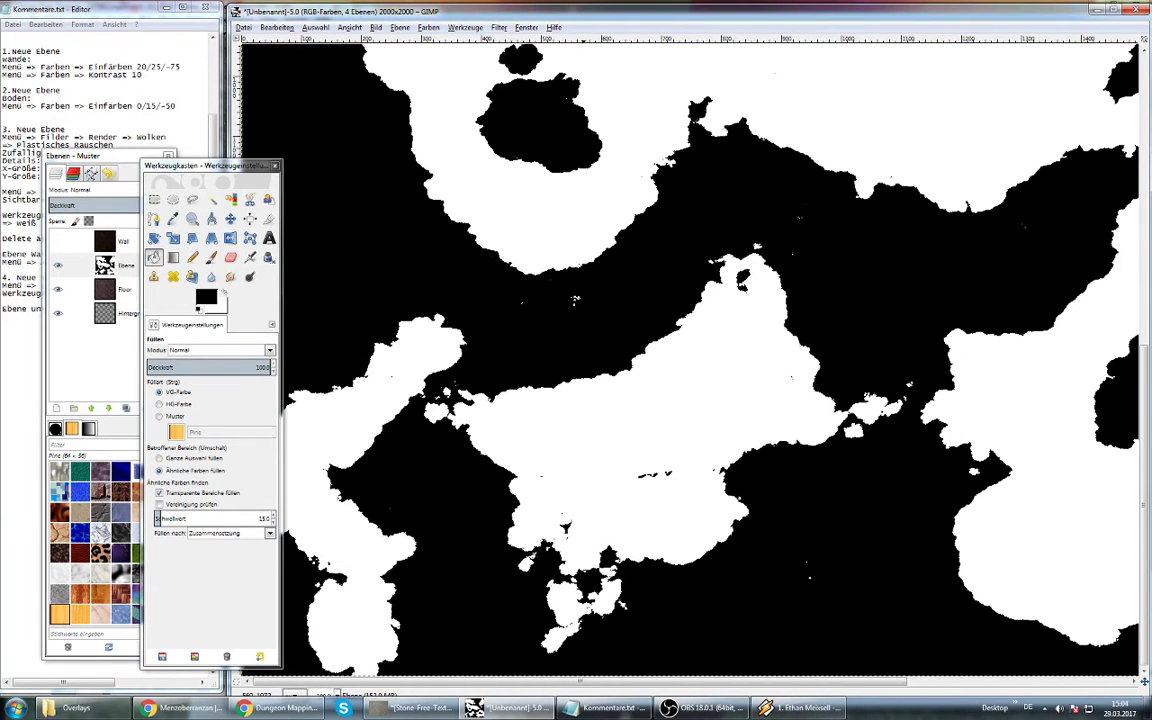
scroll(575, 298, "right", 3)
scroll(575, 298, "right", 3)
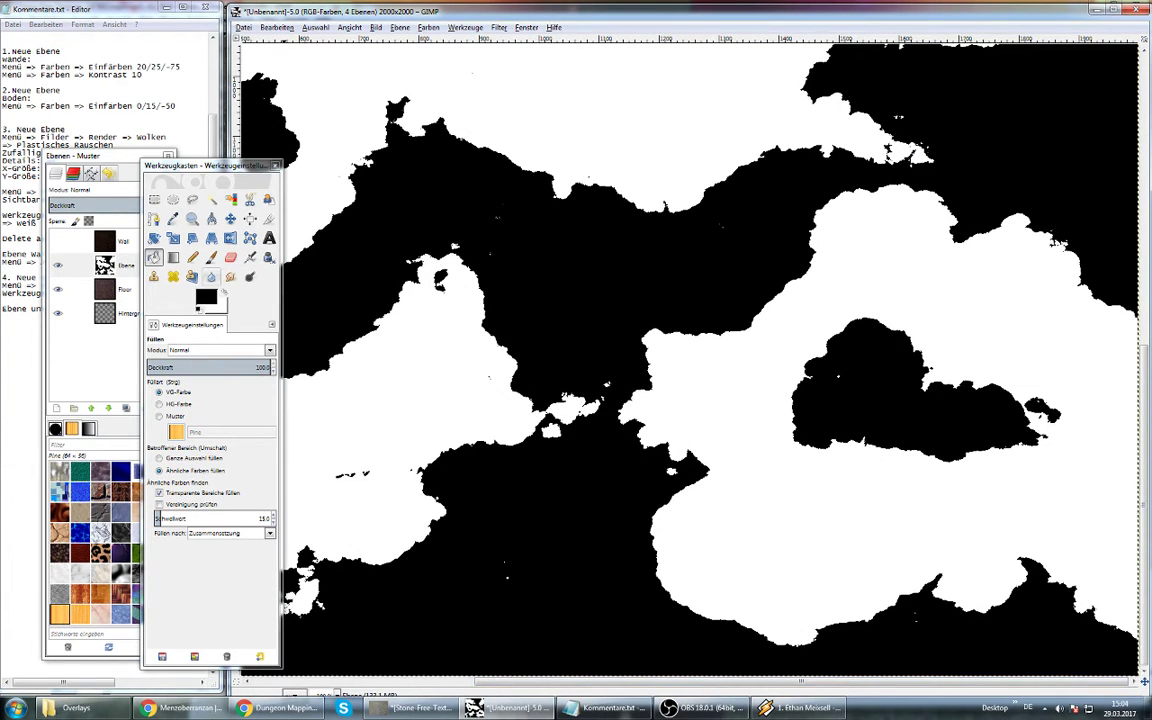
Paint two white lines across the black strait with the brush in white
key("p")
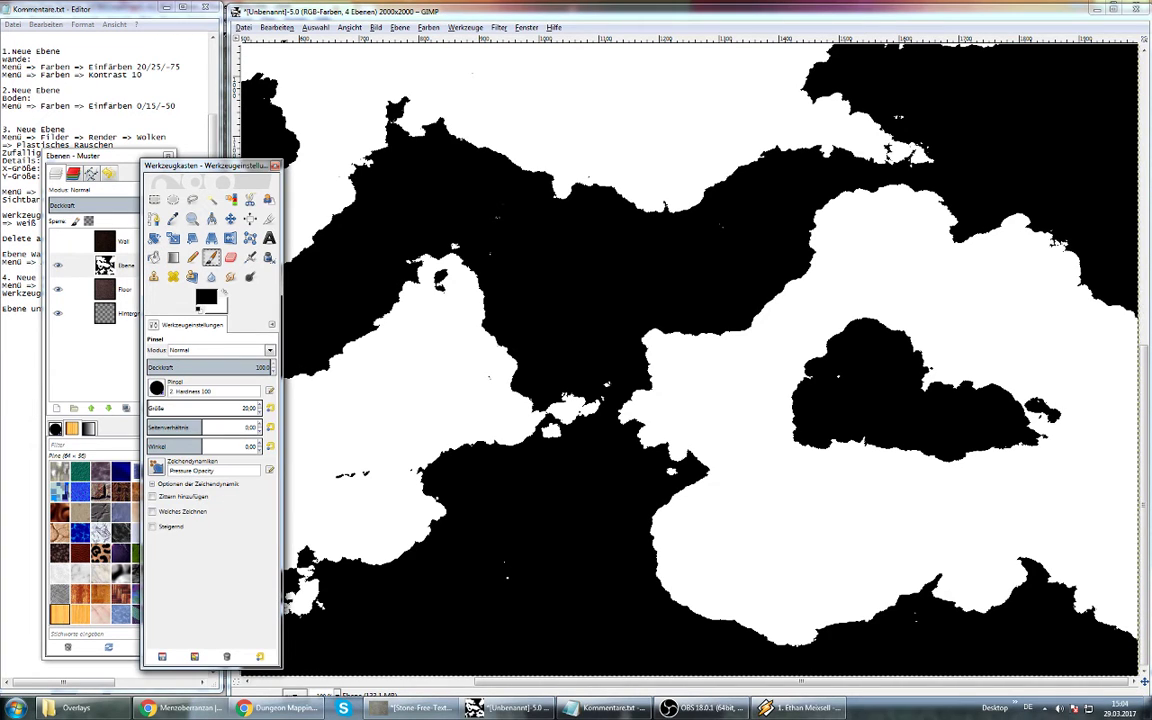
left_click(205, 297)
left_click(269, 530)
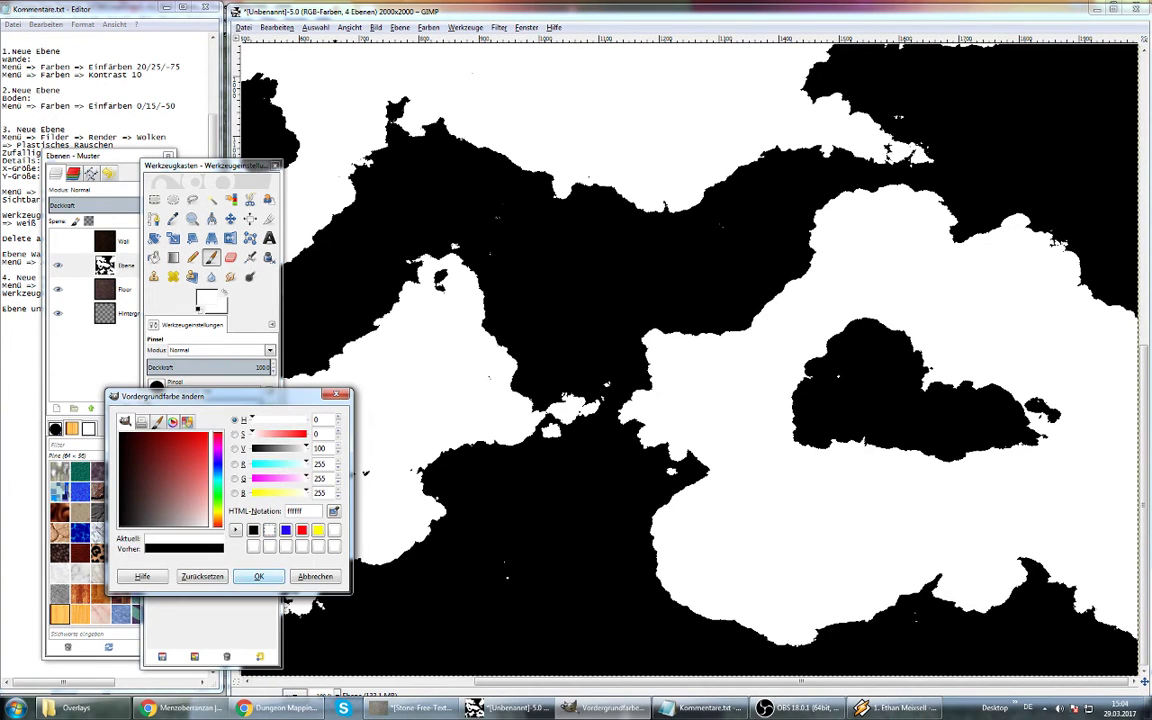
key("Return")
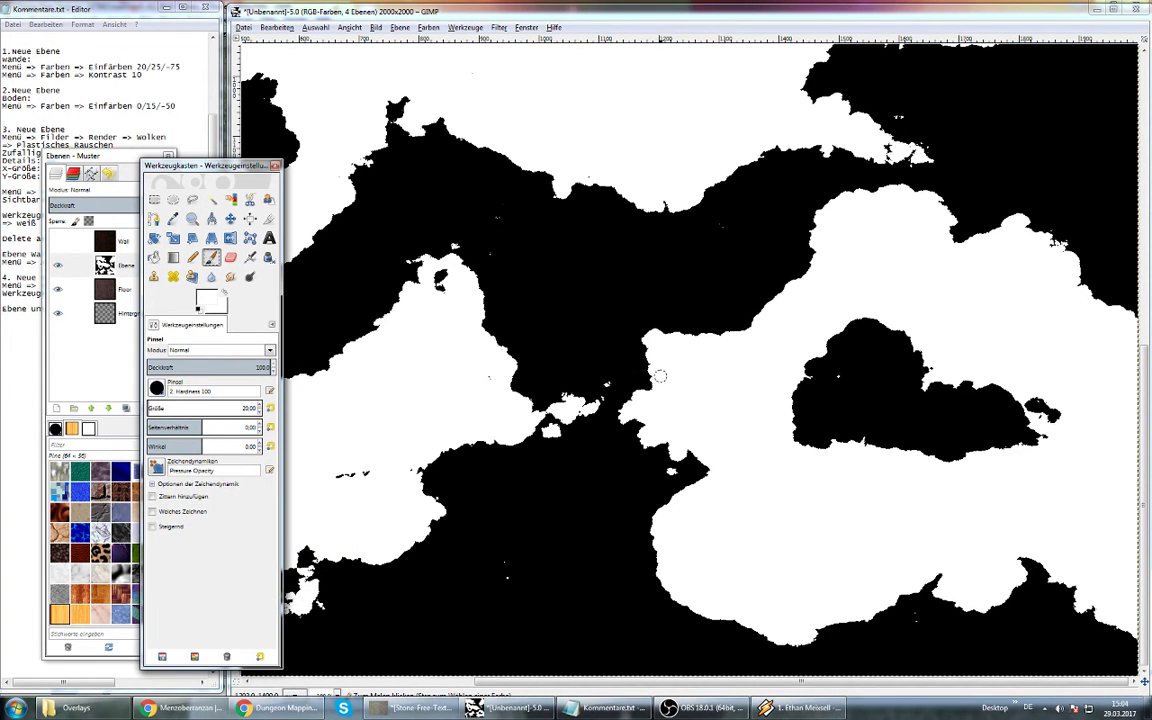
left_click_drag(659, 374, 508, 385)
left_click_drag(500, 437, 650, 447)
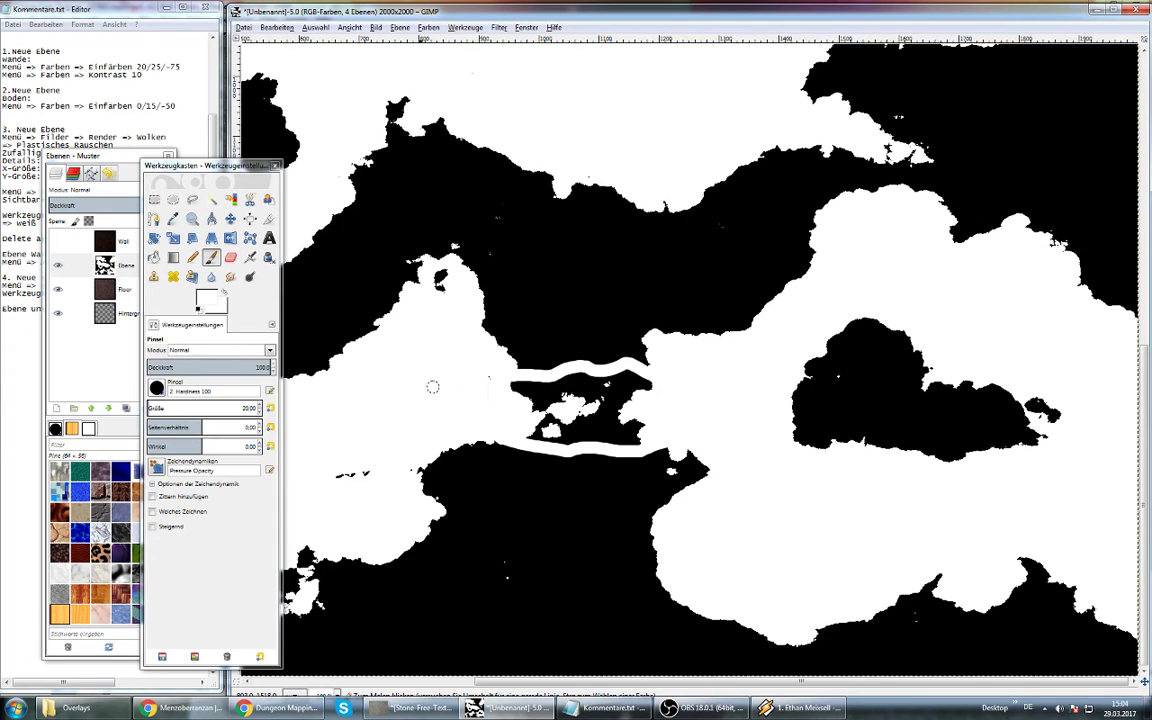
Bucket-fill the black between the lines white and paint over the leftover thin edges
key("shift+b")
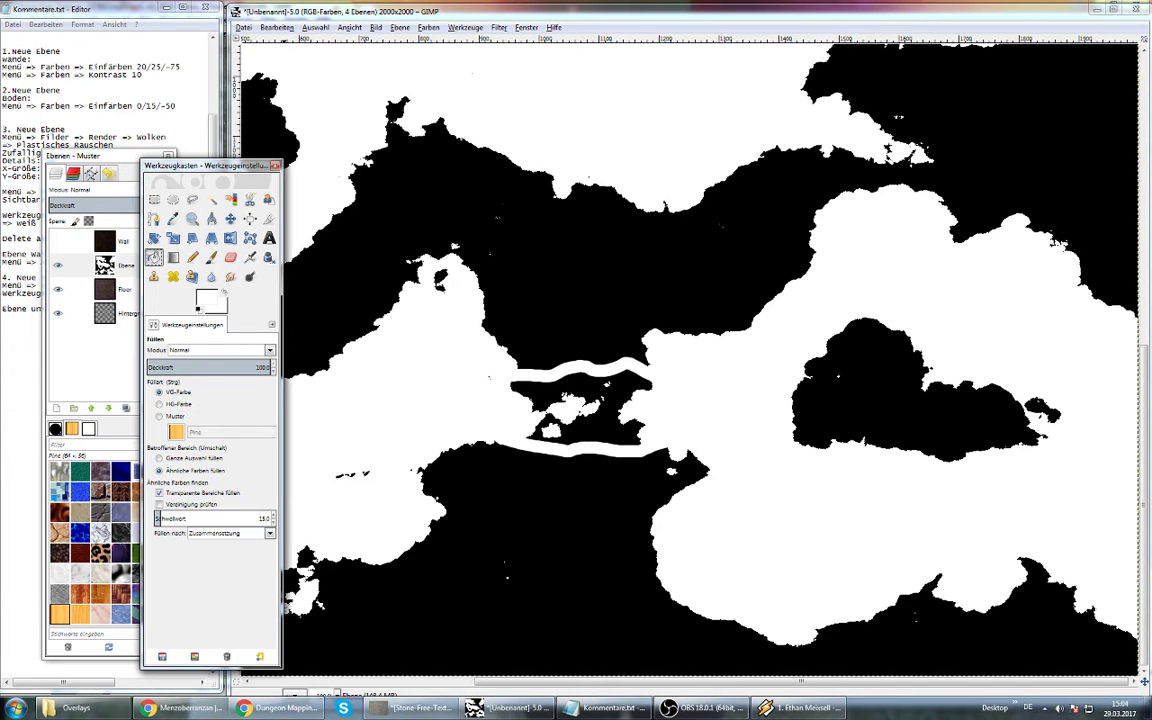
left_click(578, 412)
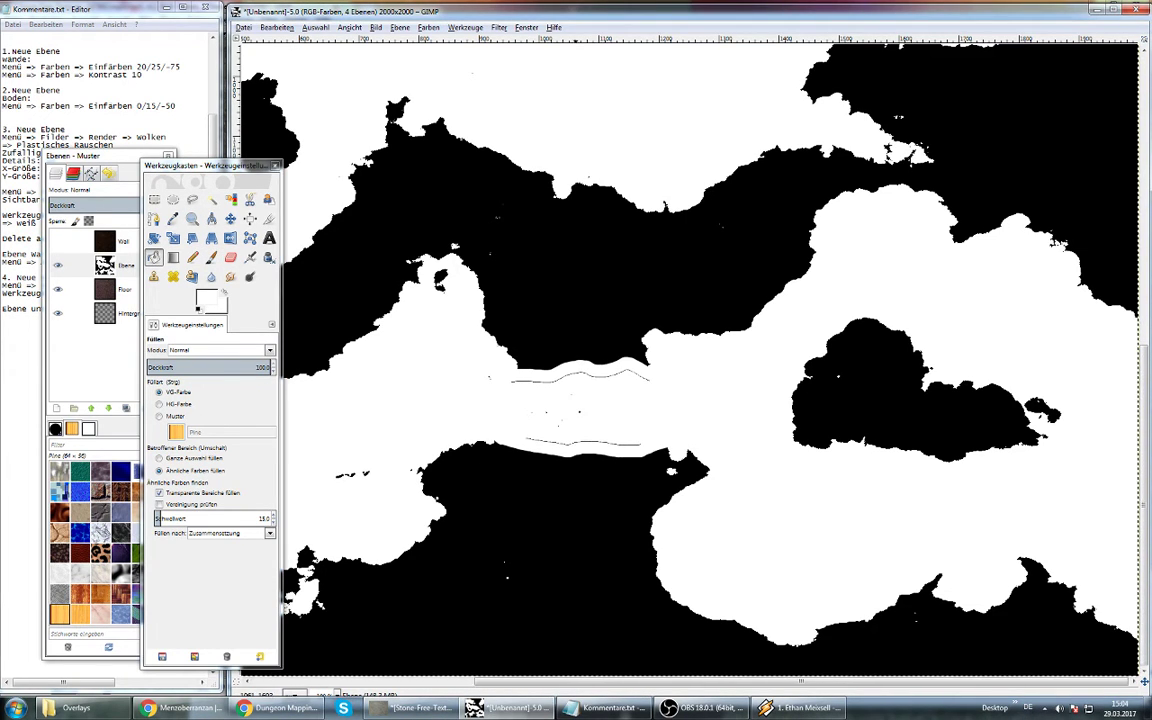
key("p")
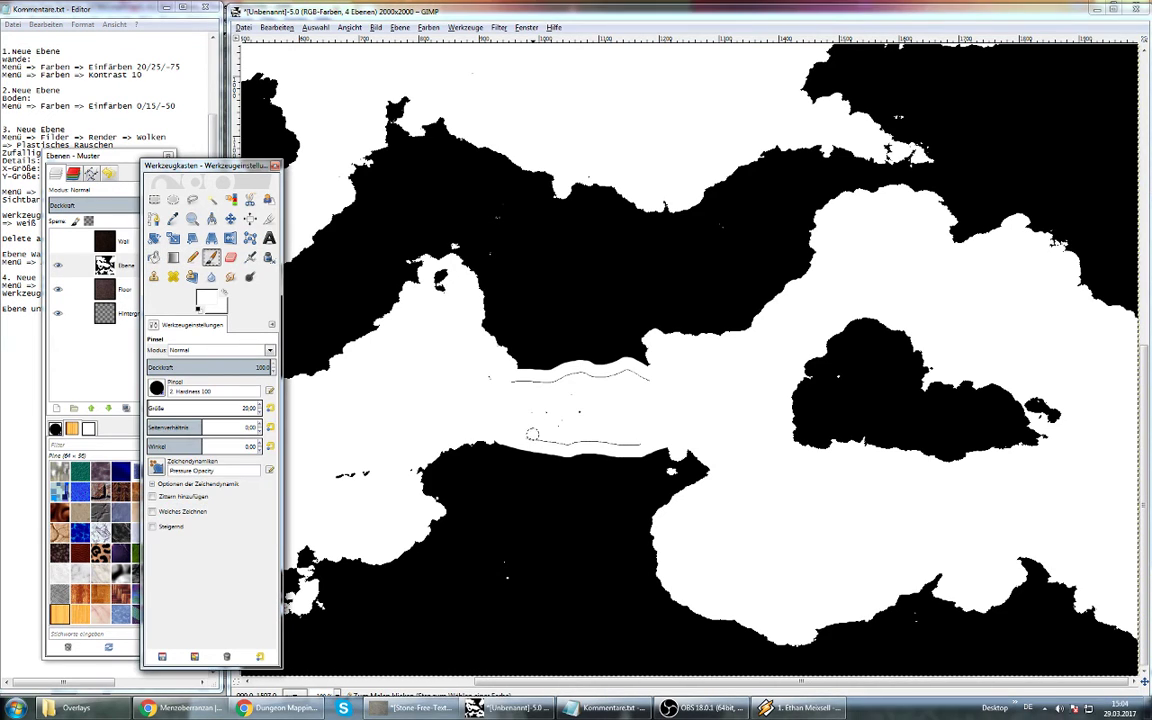
left_click_drag(532, 434, 569, 442)
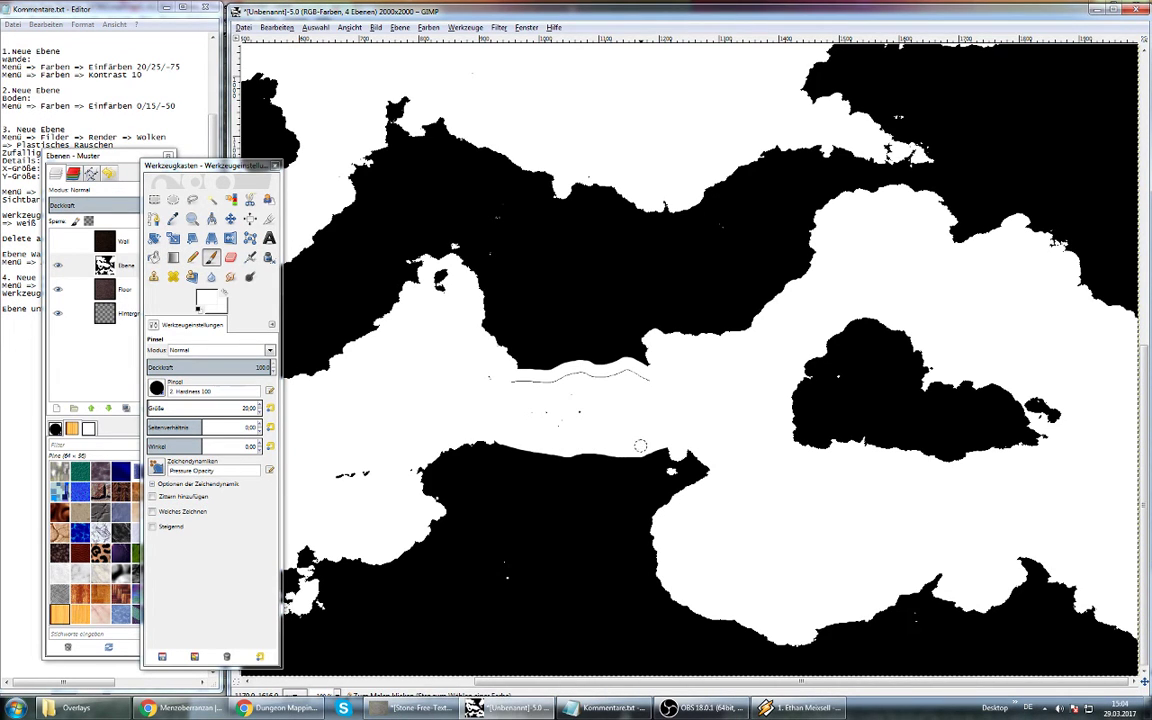
left_click_drag(611, 371, 544, 378)
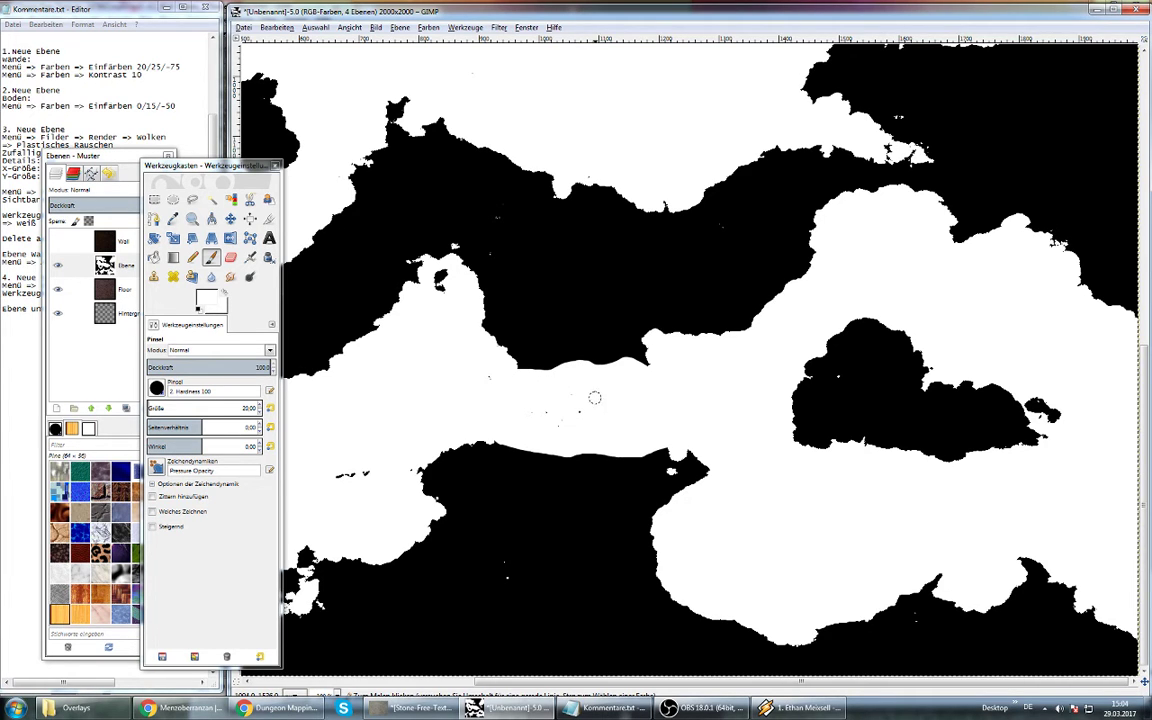
scroll(595, 400, "up", 1, "ctrl")
scroll(598, 360, "up", 1, "ctrl")
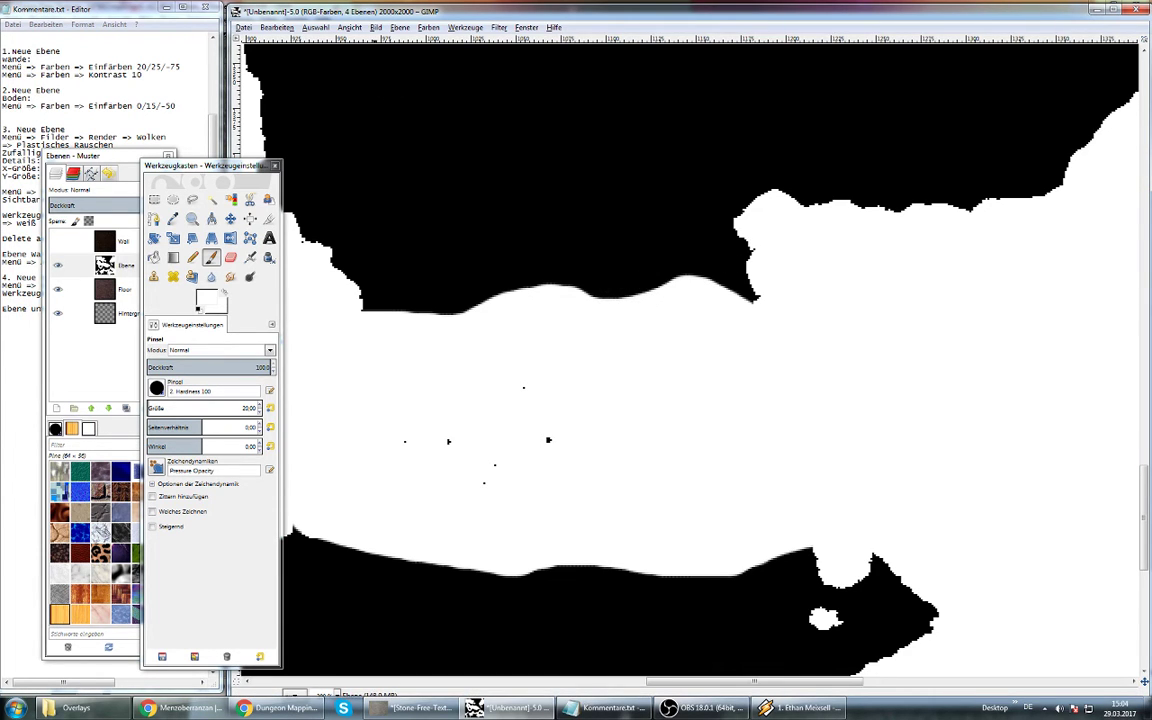
left_click(428, 27)
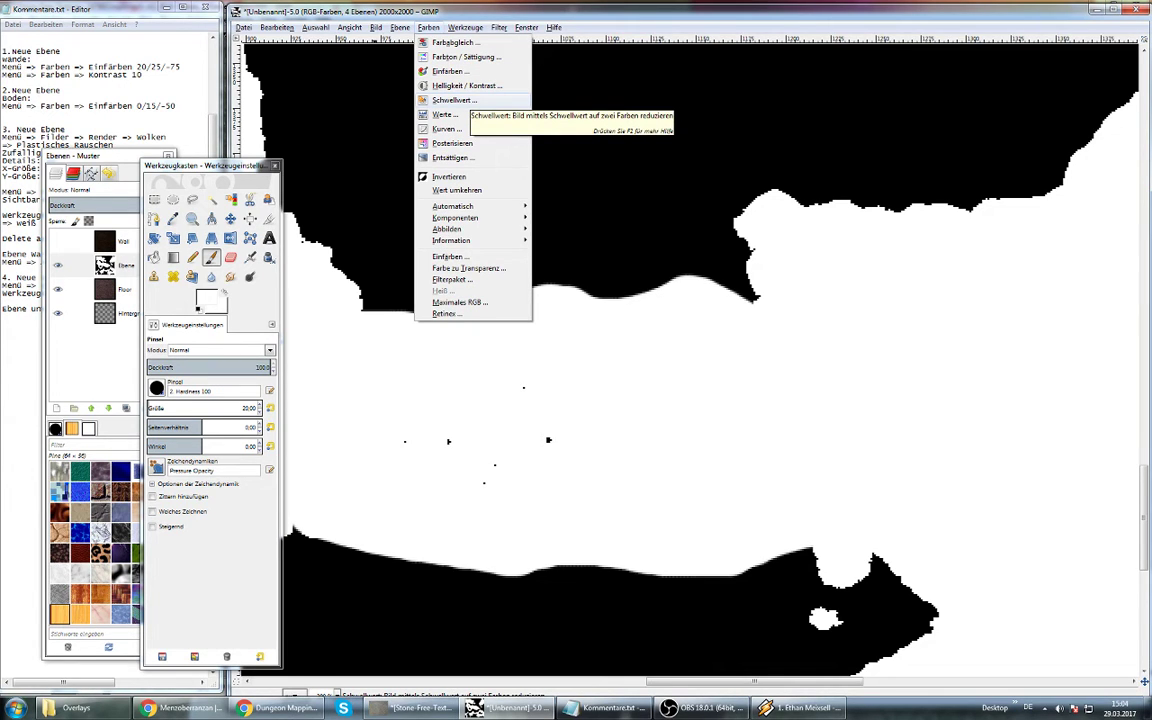
Apply Farben > Schwellwert to make the cave layer pure black and white again
left_click(452, 100)
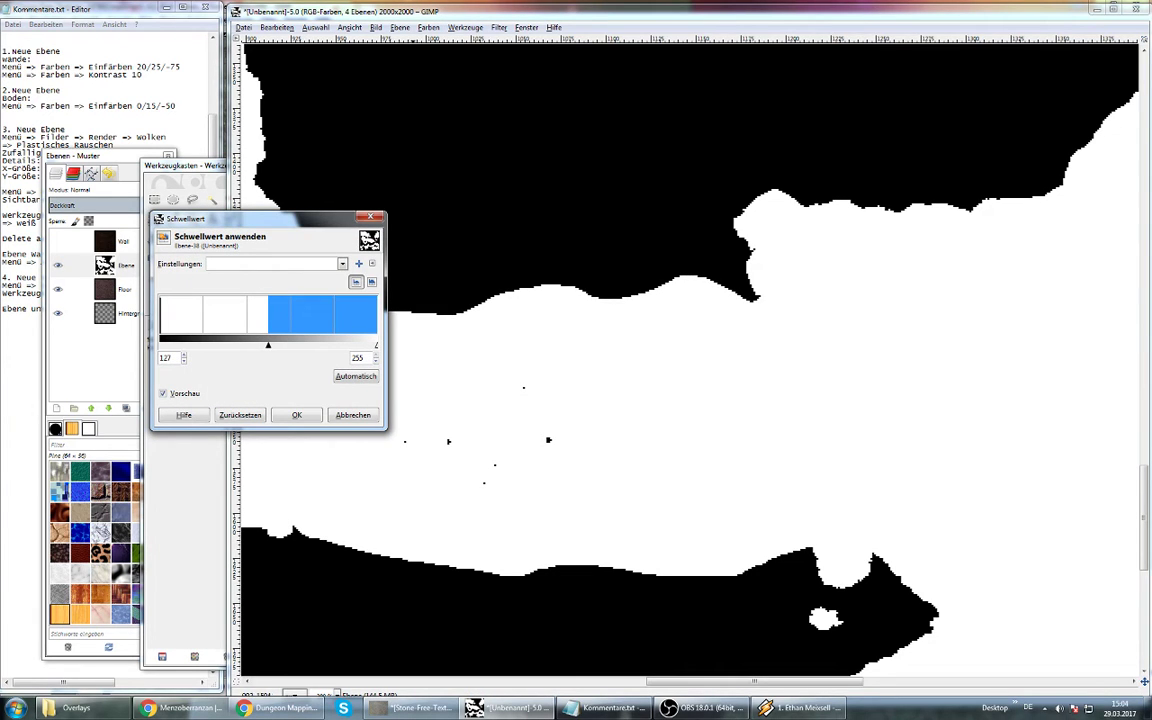
key("Return")
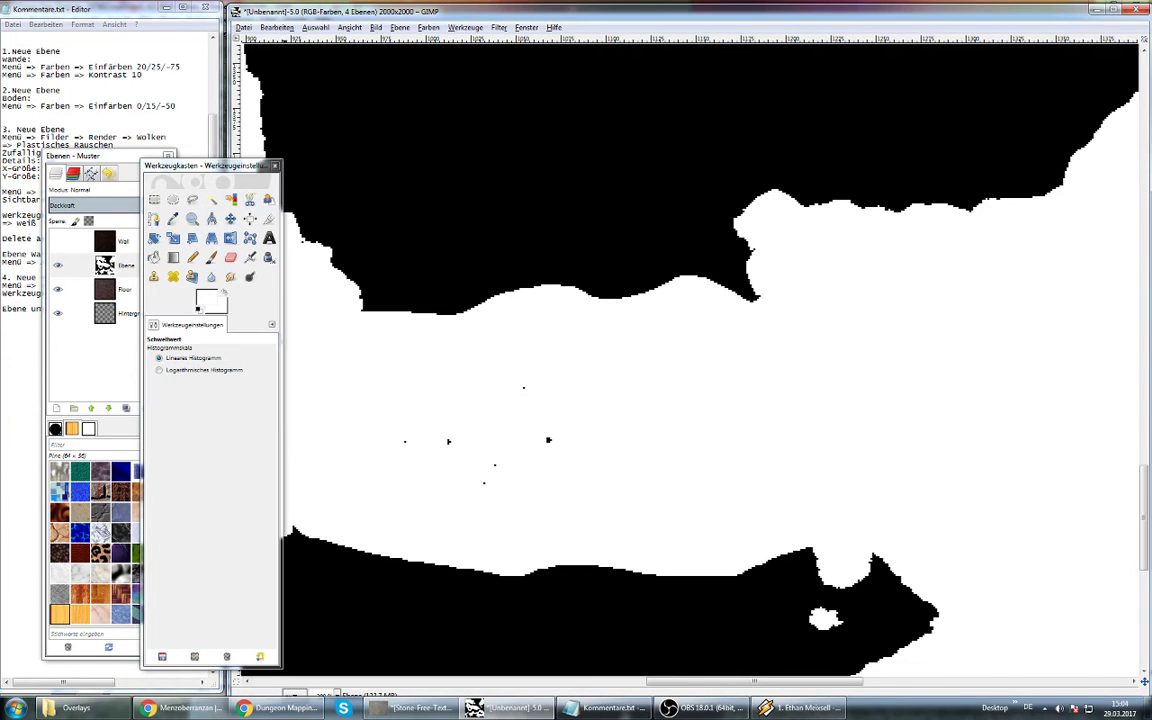
key("p")
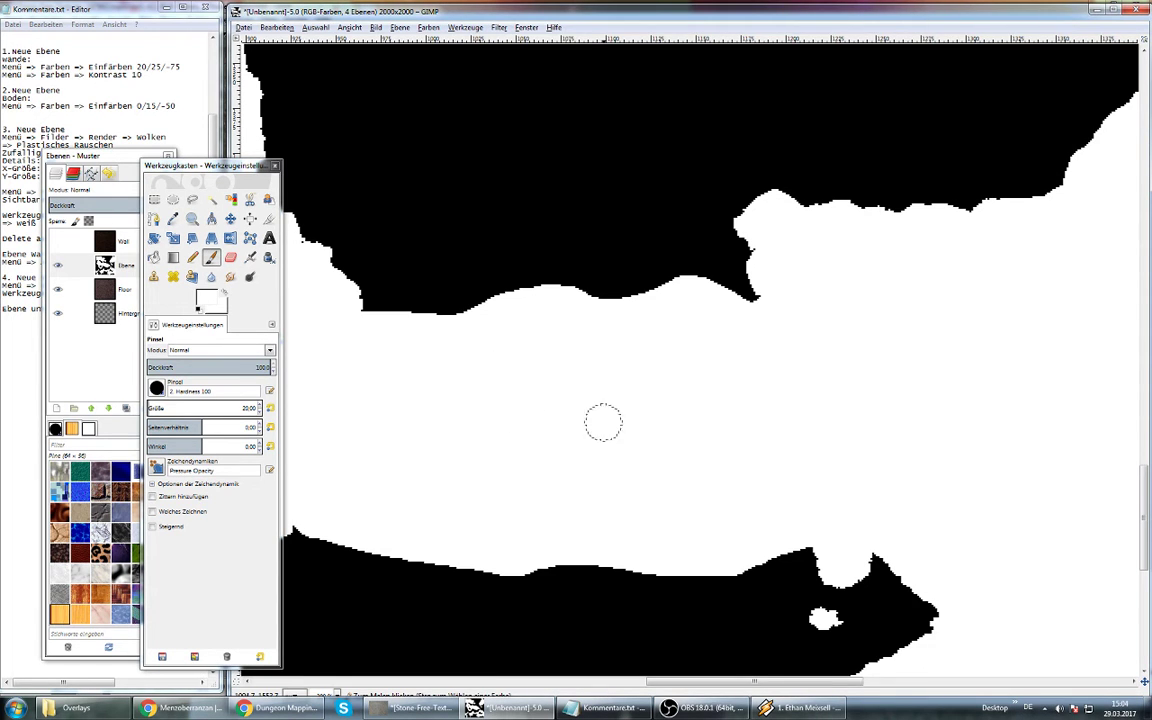
scroll(496, 442, "down", 1)
scroll(496, 442, "down", 1)
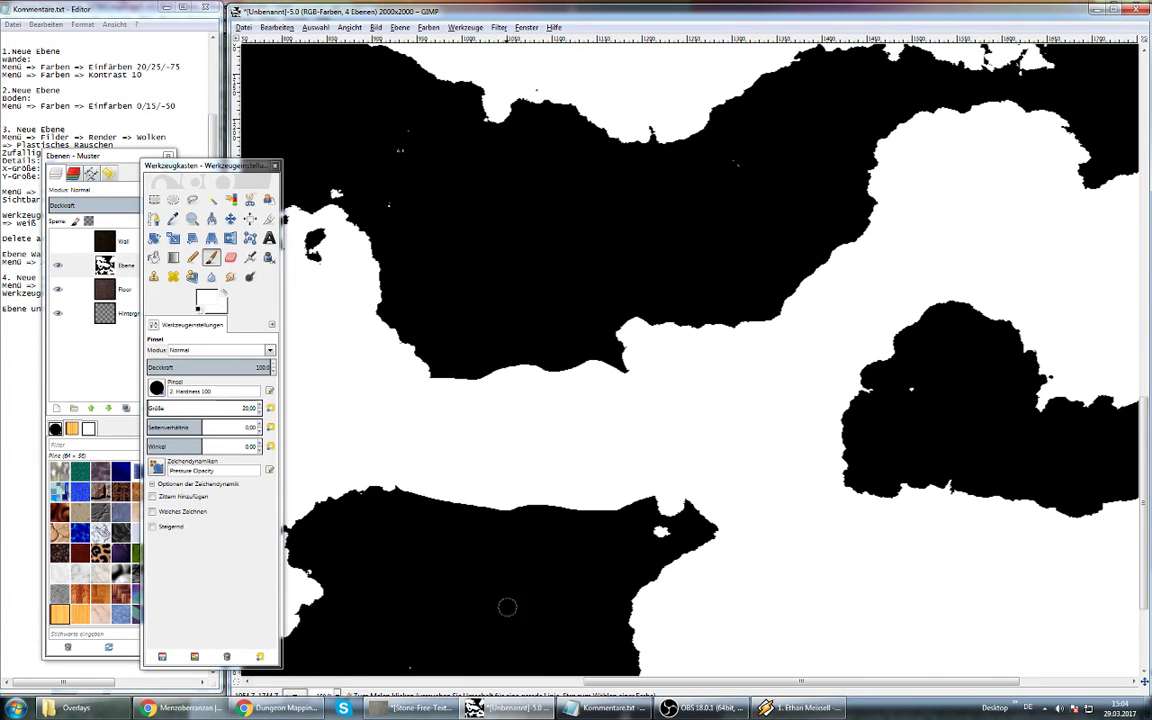
scroll(800, 660, "down", 2)
scroll(700, 600, "down", 2)
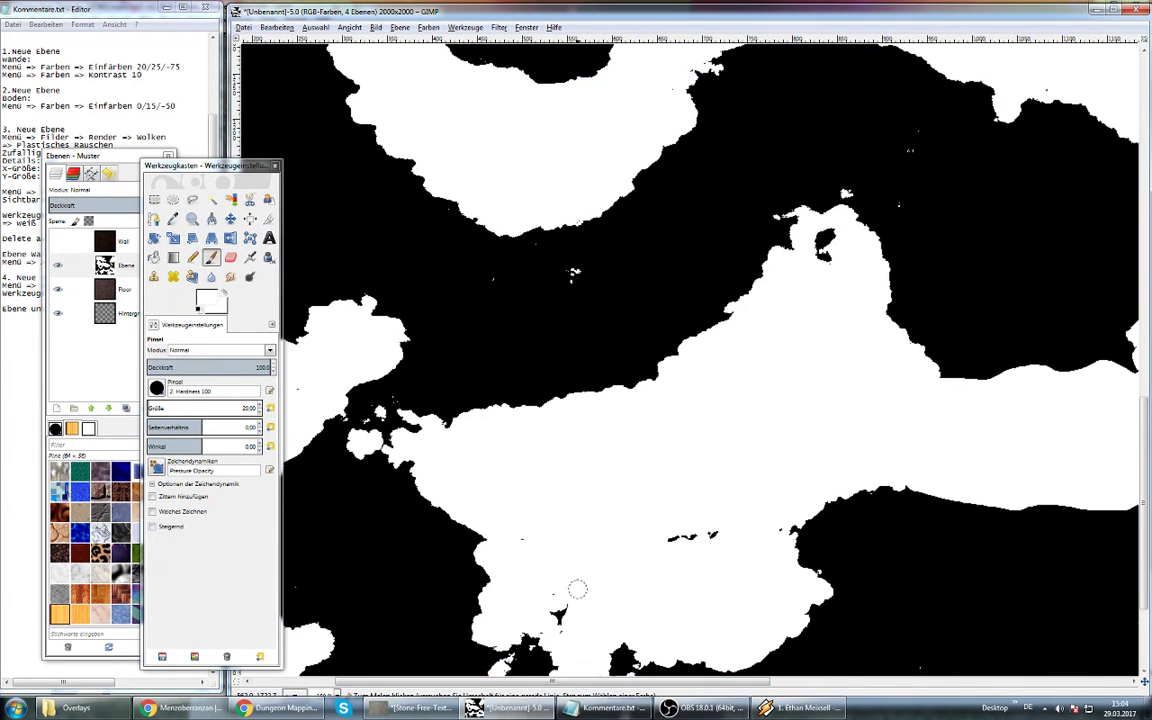
scroll(585, 532, "down", 1)
Paint out black specks and draw a white band joining the upper-left cave to the central cave
left_click_drag(730, 378, 675, 376)
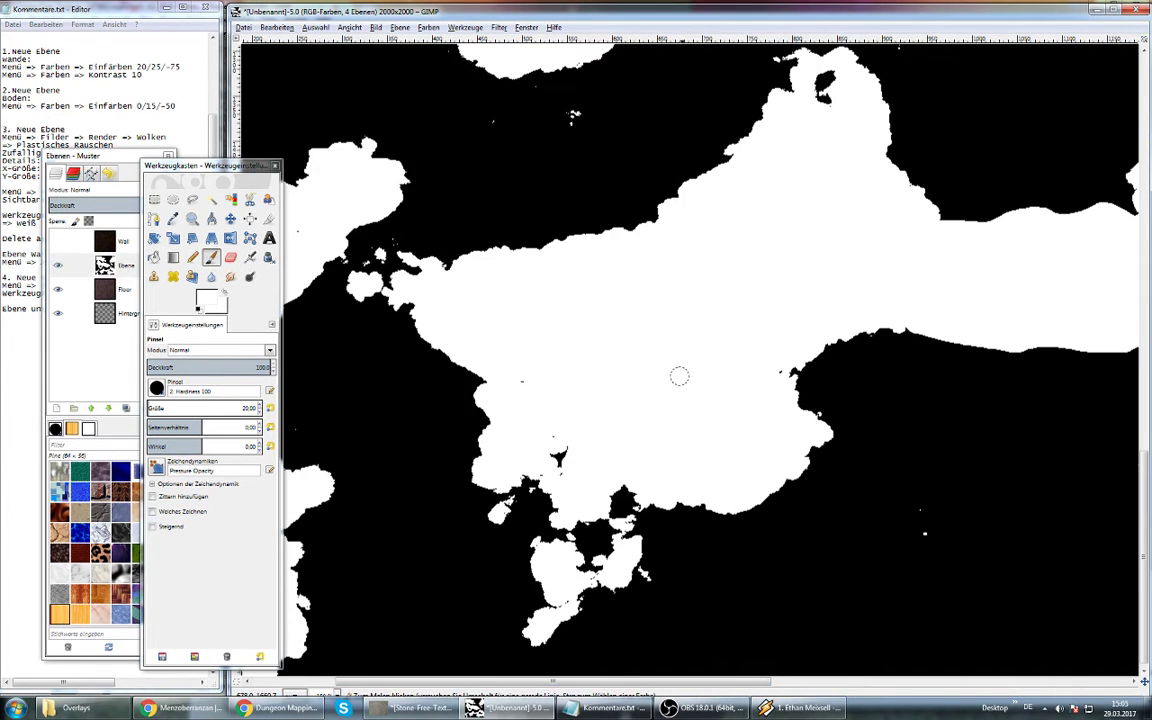
left_click_drag(521, 401, 552, 460)
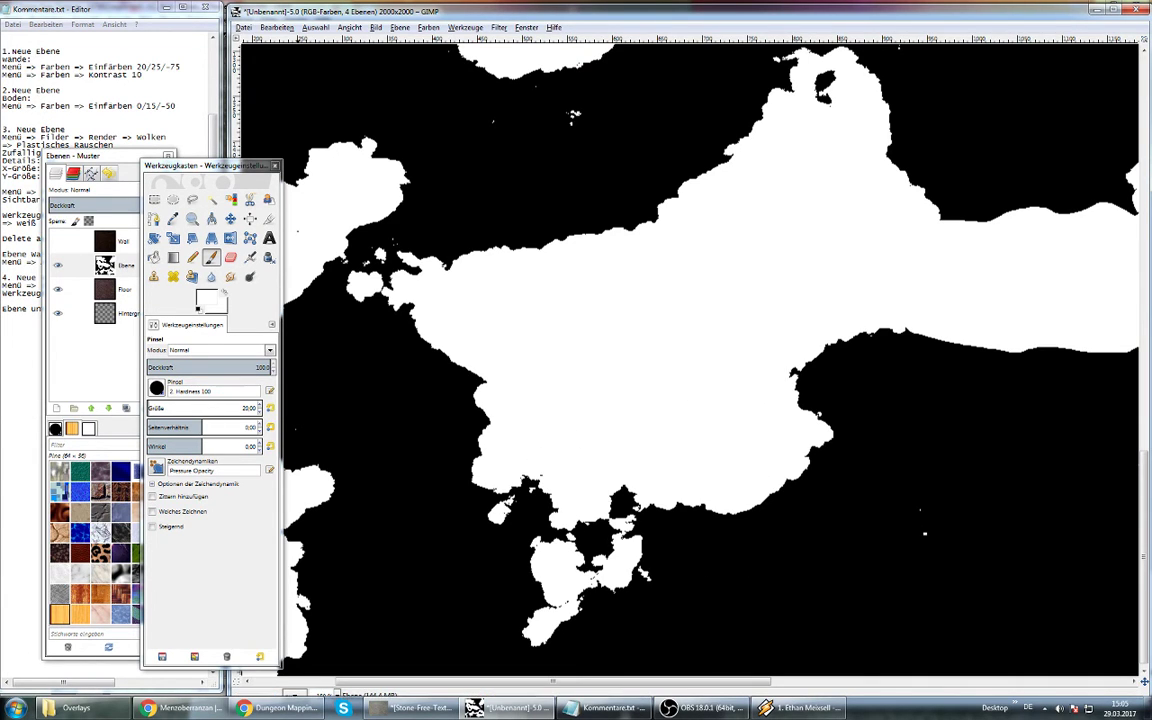
scroll(540, 590, "left", 5)
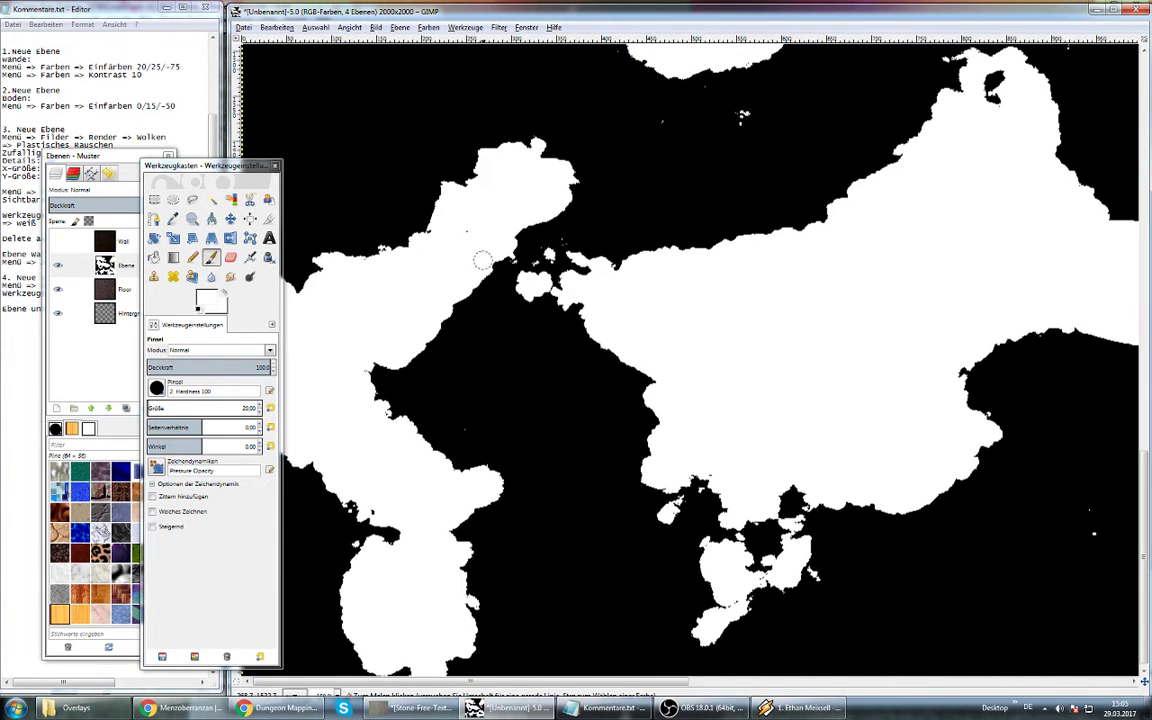
left_click(494, 263, "shift")
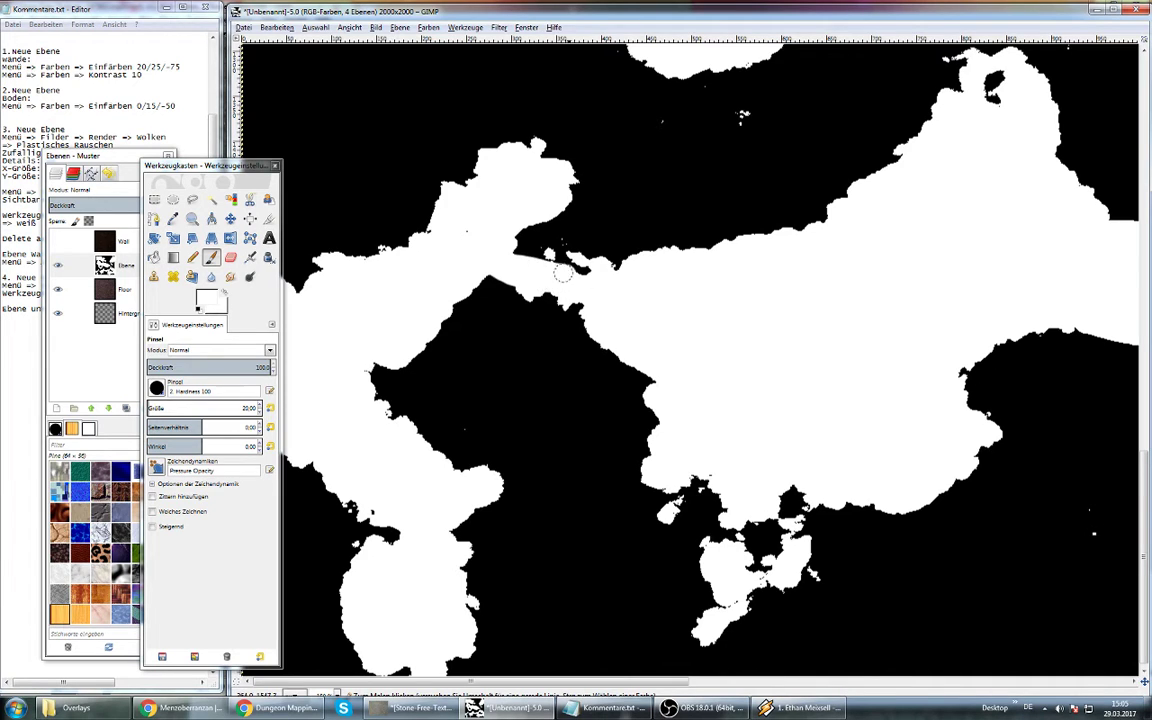
left_click_drag(494, 263, 587, 270)
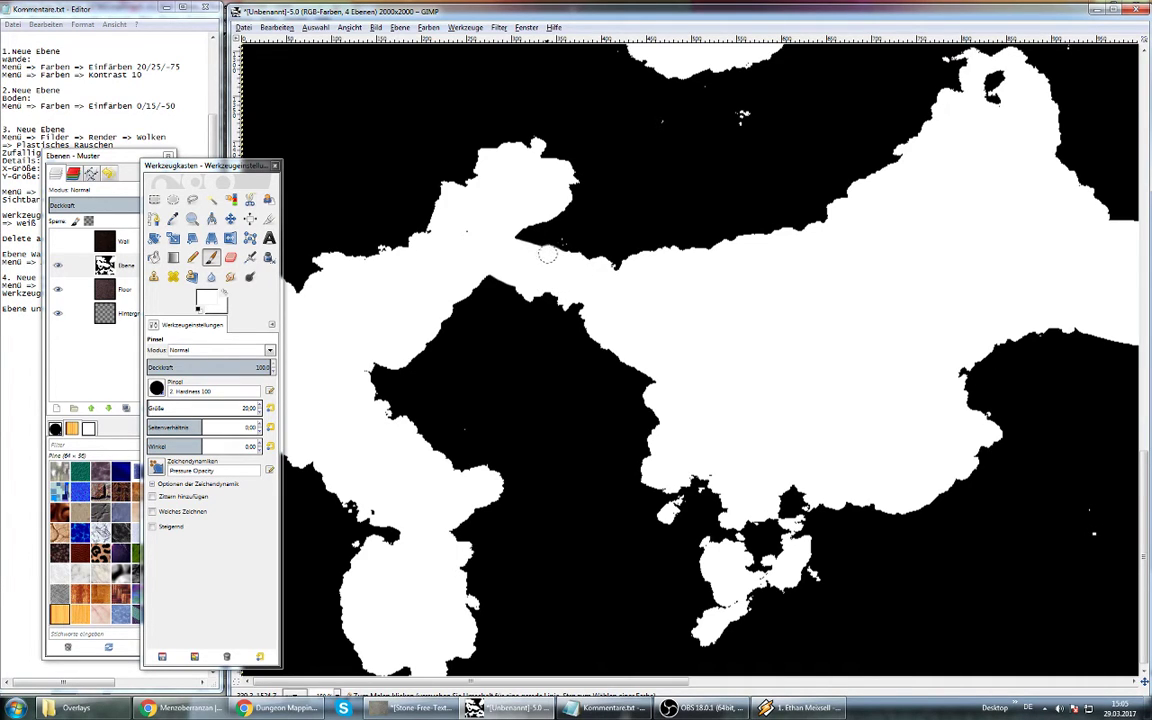
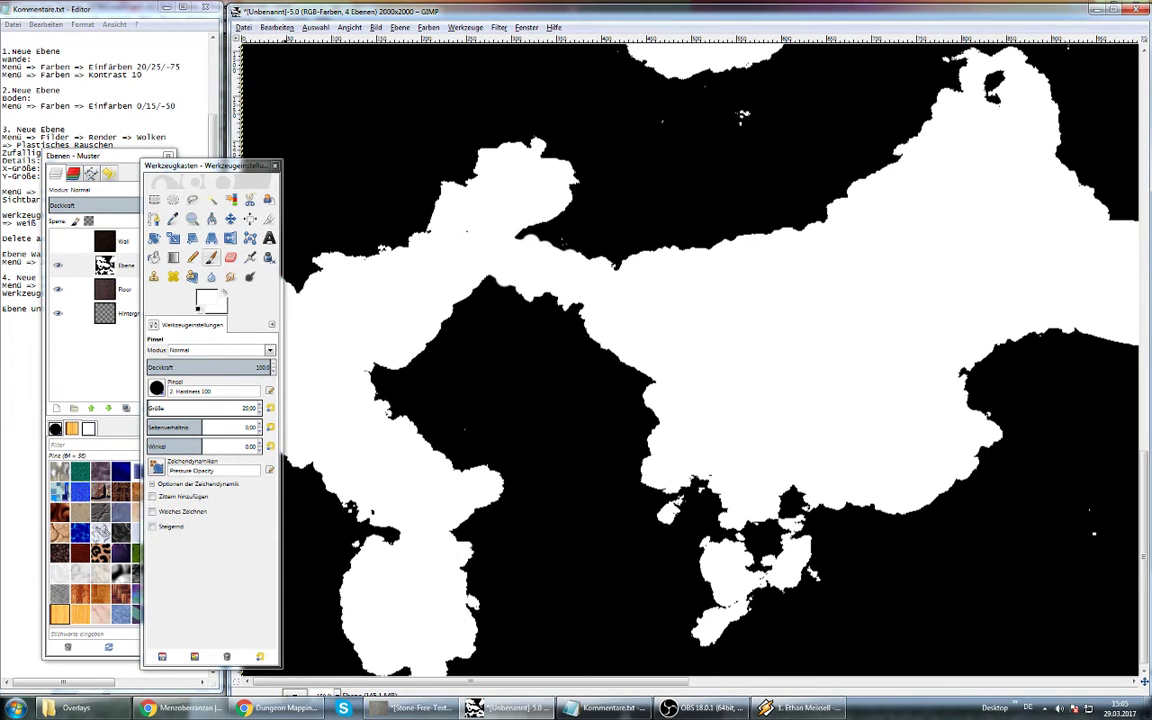
Set the painting colour to black and paint over the stray white specks
left_click(205, 296)
left_click(269, 530)
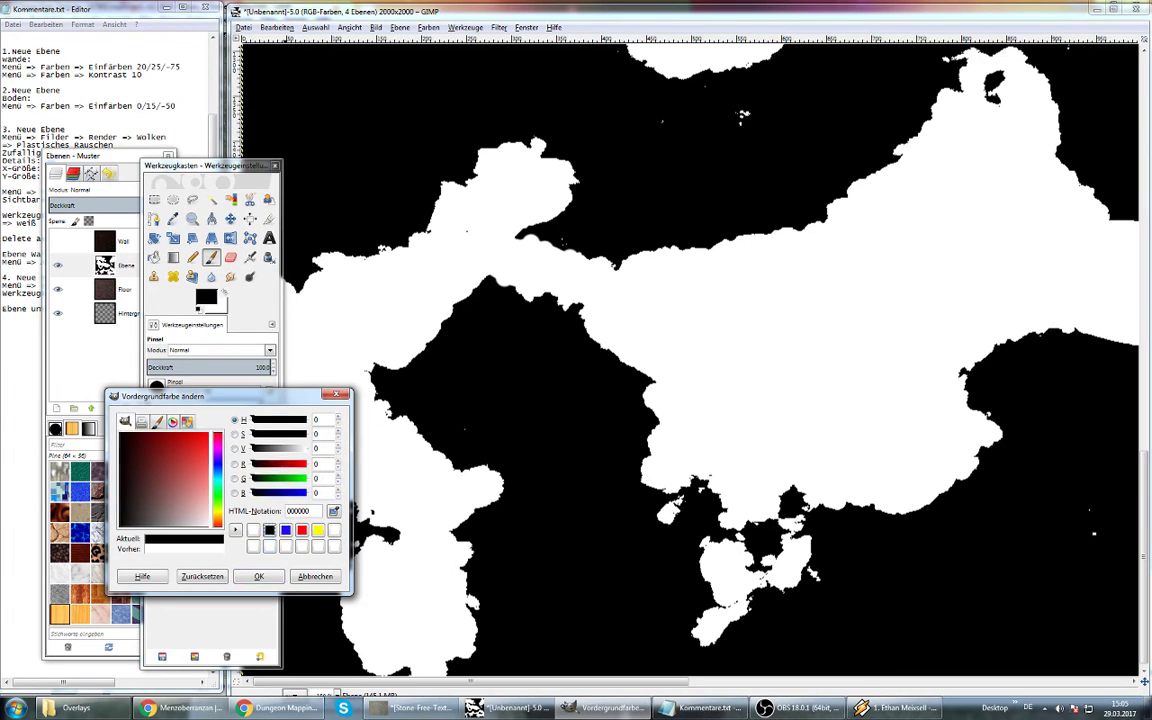
left_click(258, 576)
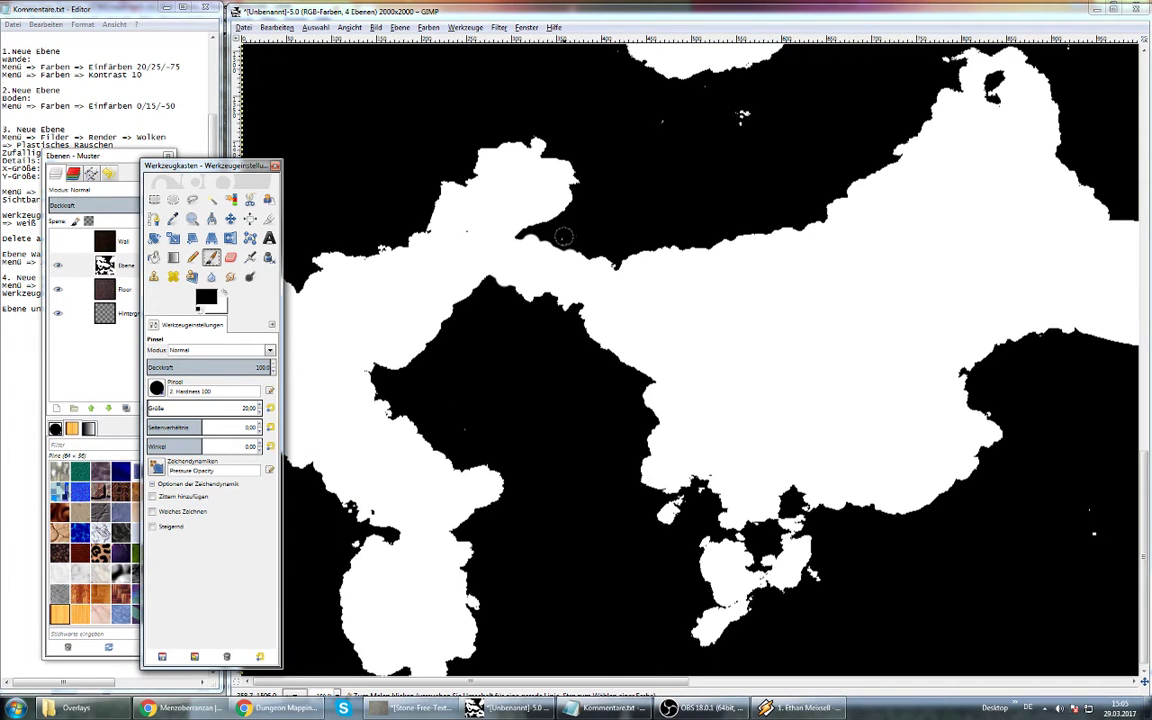
left_click(743, 115)
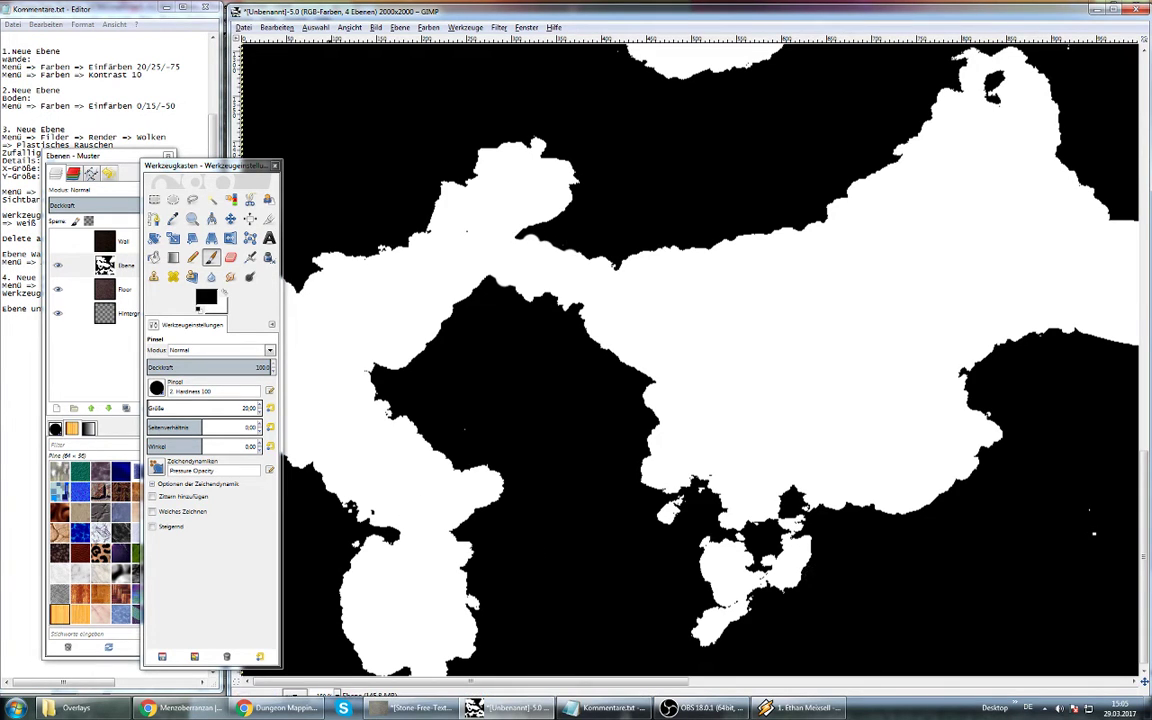
Switch to white and paint a stroke joining the southern island to the mainland
left_click(214, 298)
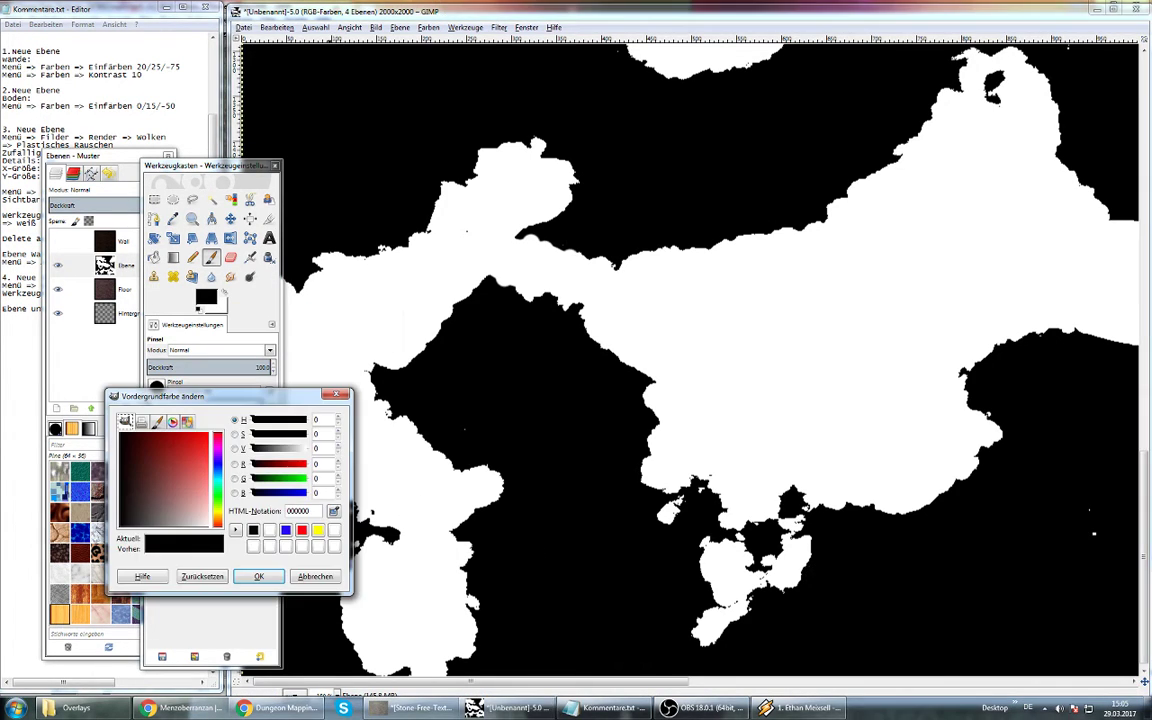
left_click(269, 530)
left_click(258, 576)
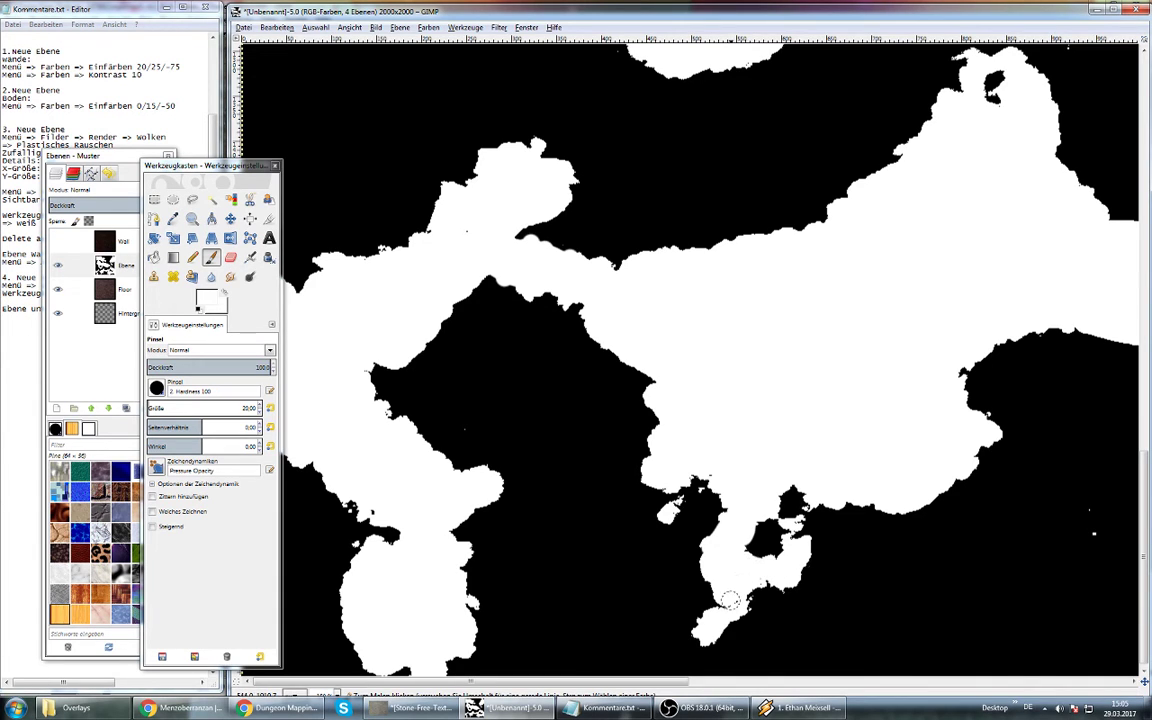
mouse_move(735, 530)
left_mouse_down()
mouse_move(681, 498)
mouse_move(697, 489)
mouse_move(653, 486)
left_mouse_up()
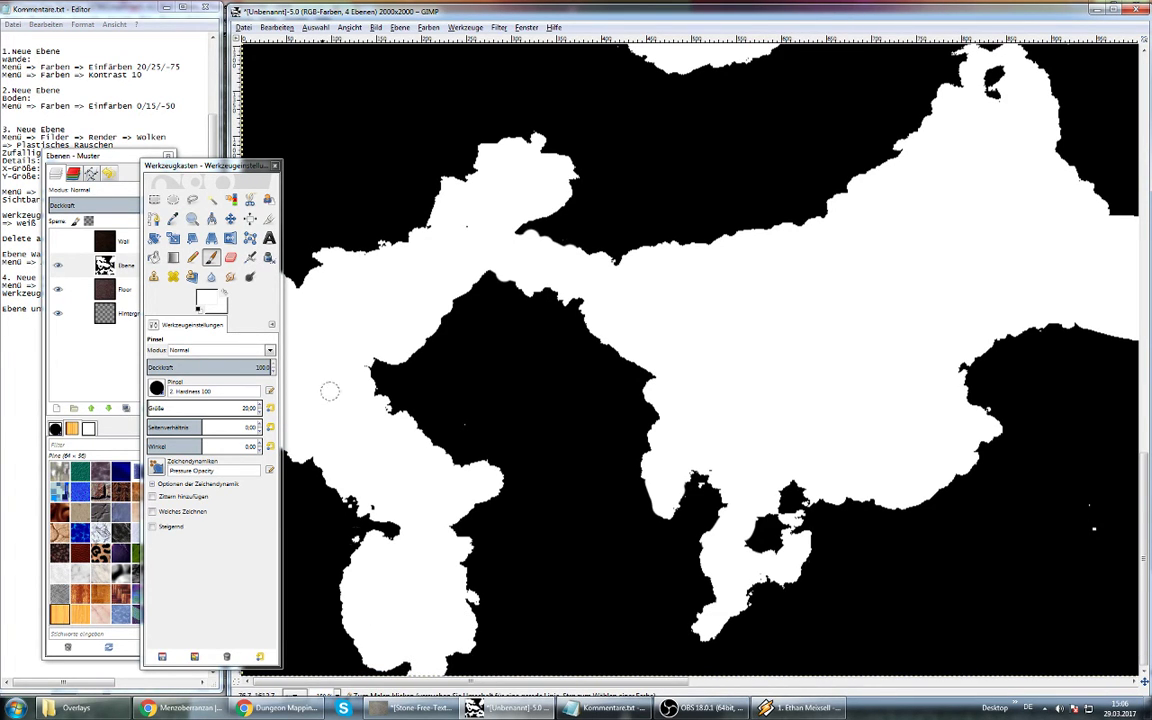
left_click_drag(205, 165, 117, 153)
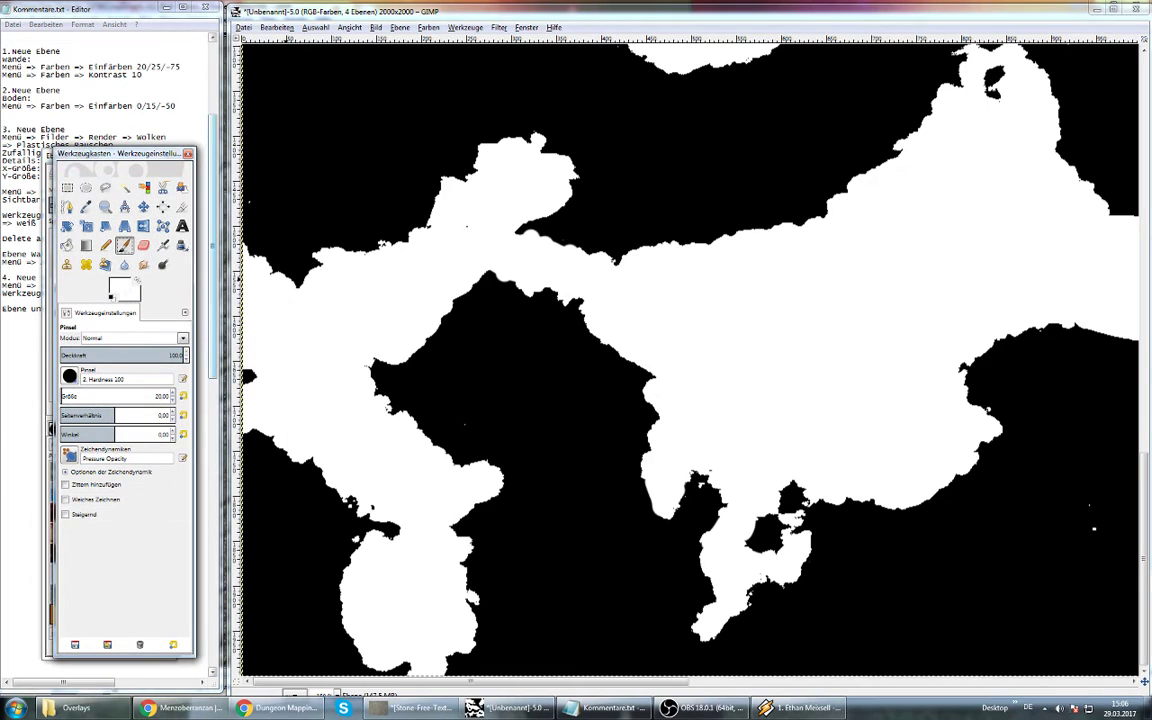
Set the colour back to black and paint a black stroke down the landmass's left edge
scroll(393, 450, "down", 3)
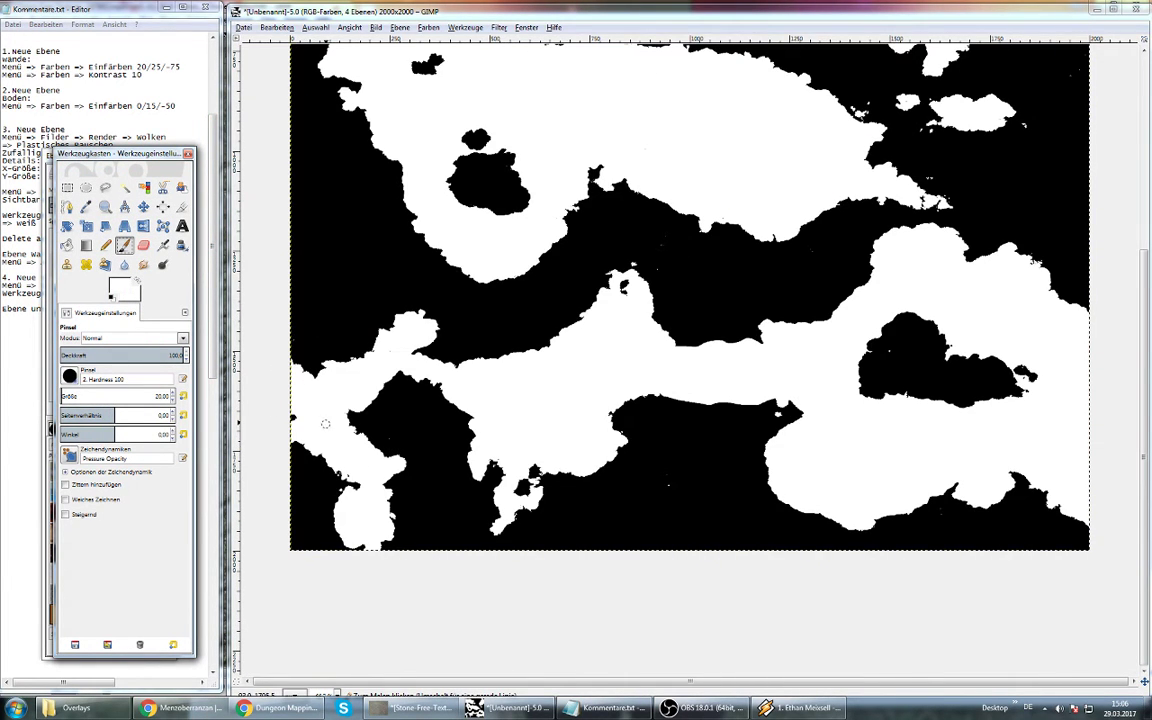
scroll(325, 424, "up", 1)
scroll(342, 461, "up", 1)
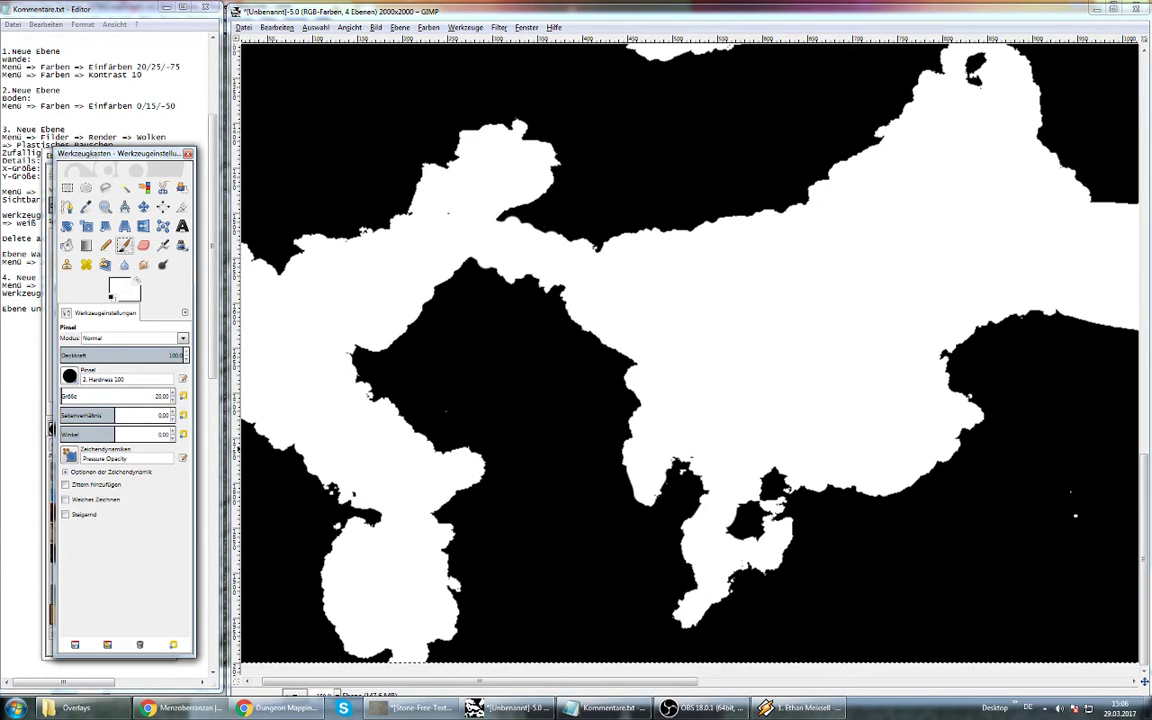
left_click(118, 287)
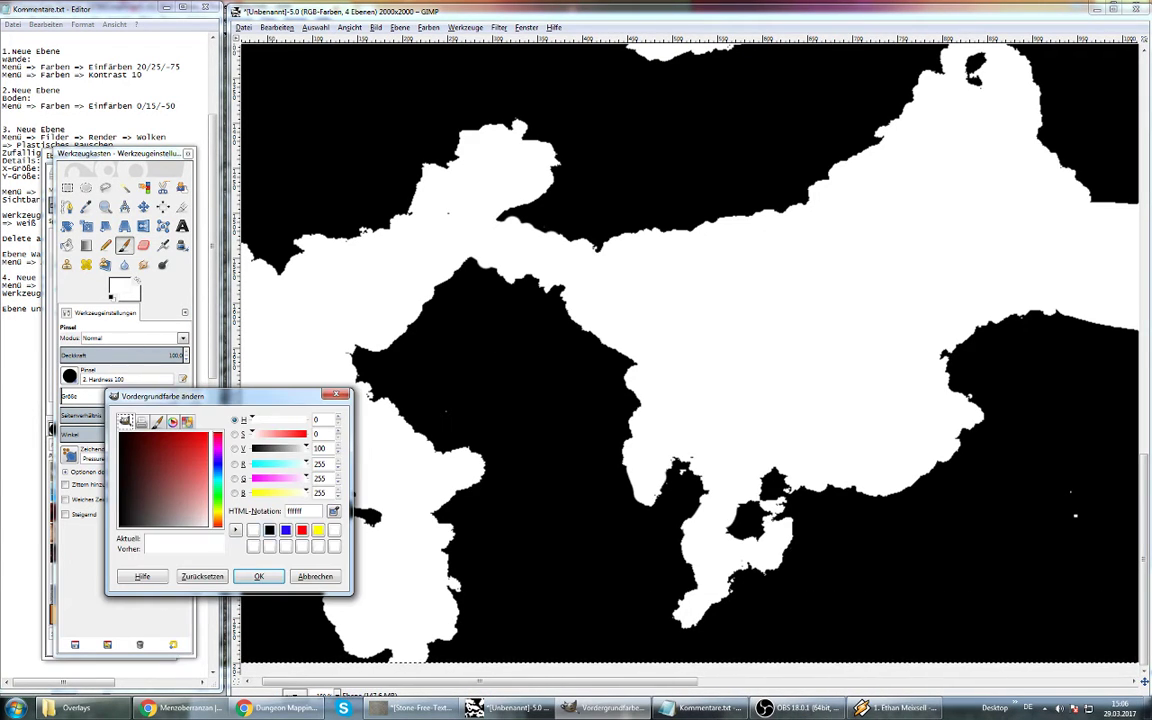
left_click(258, 576)
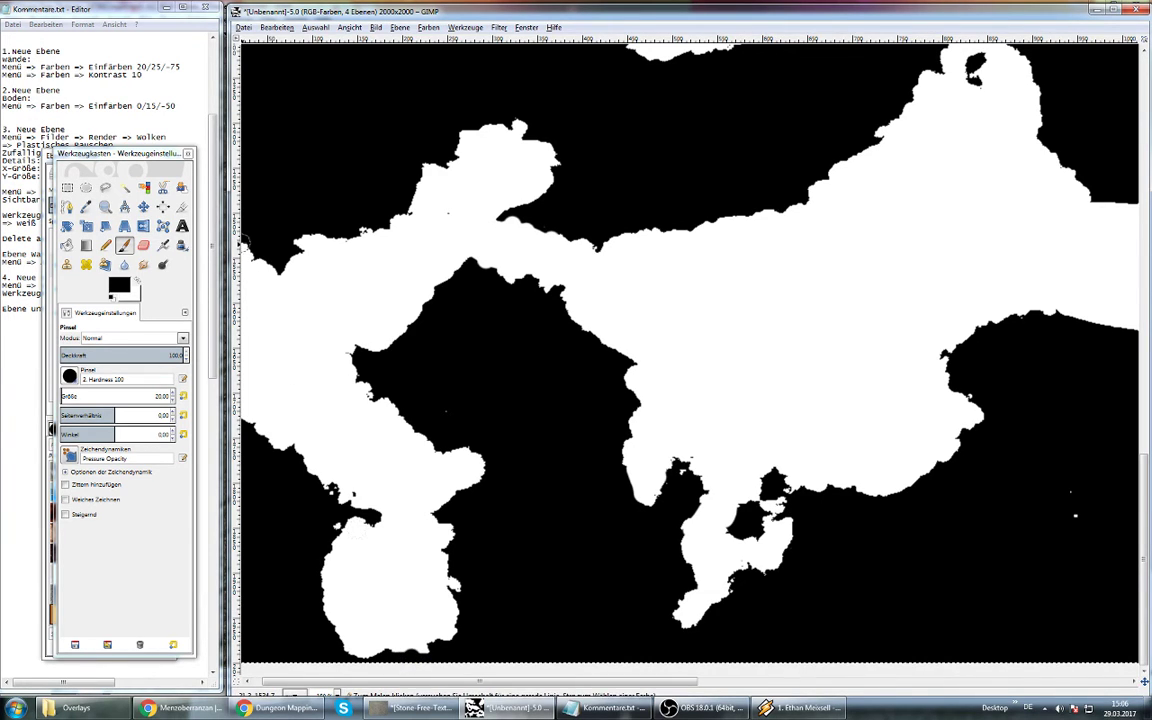
left_click(143, 206)
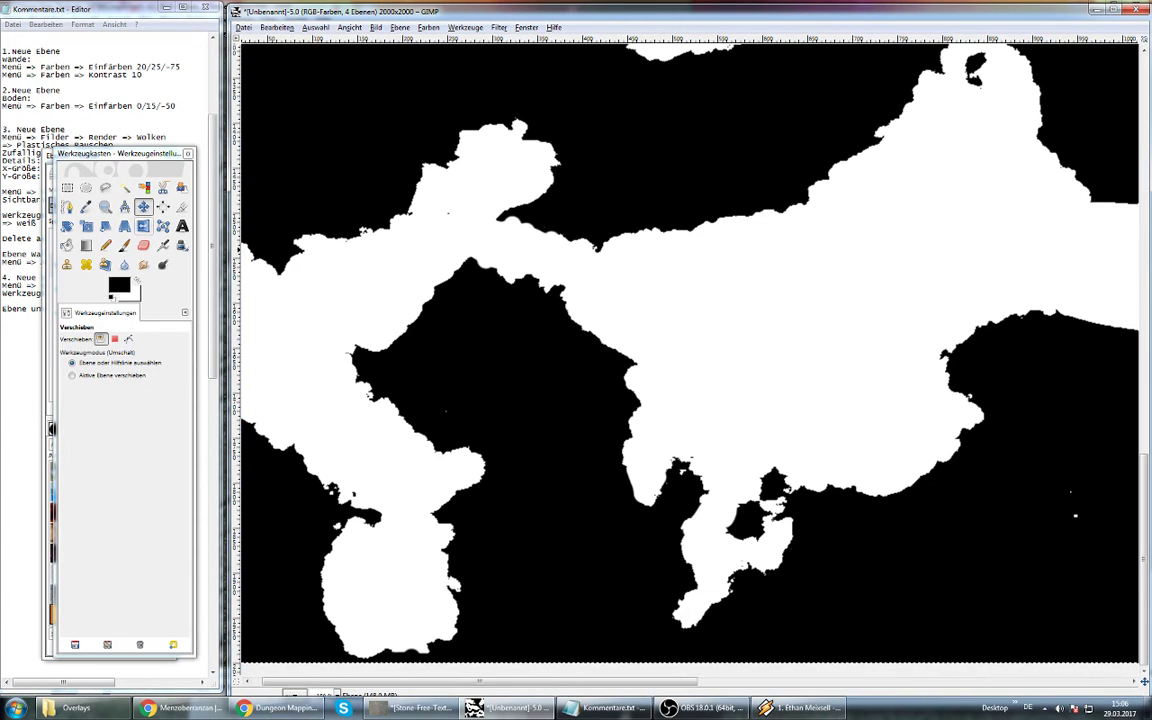
left_click(124, 245)
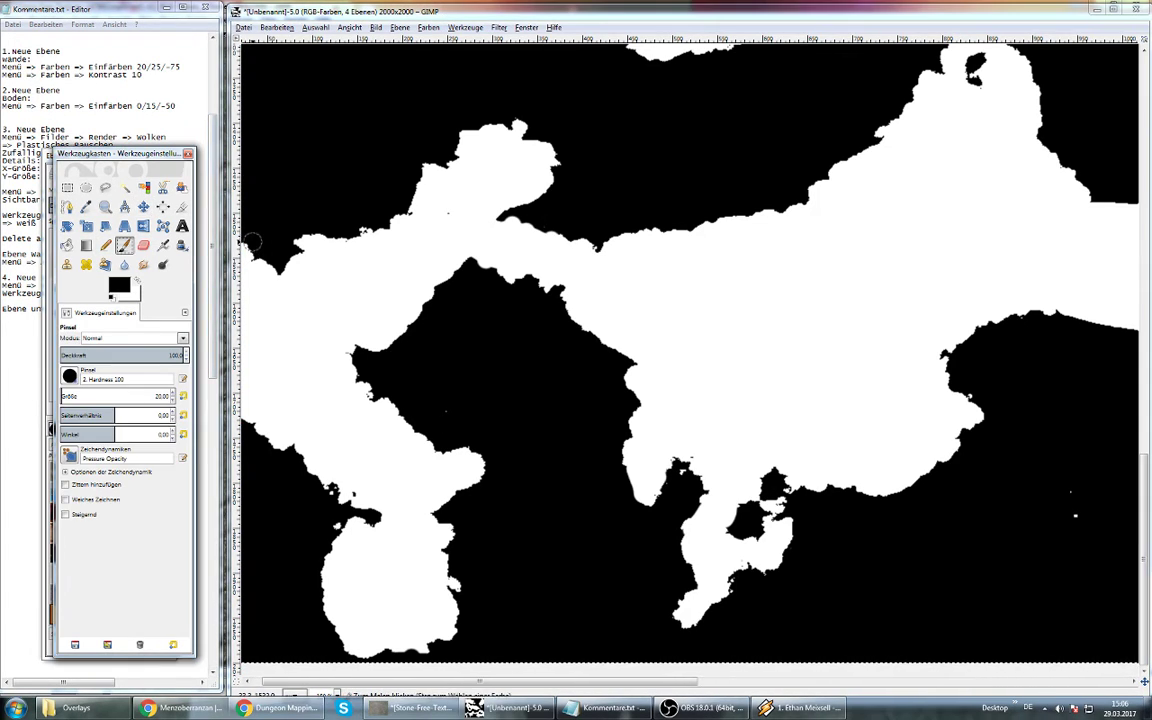
mouse_move(243, 312)
left_mouse_down()
mouse_move(251, 368)
mouse_move(247, 340)
left_mouse_up()
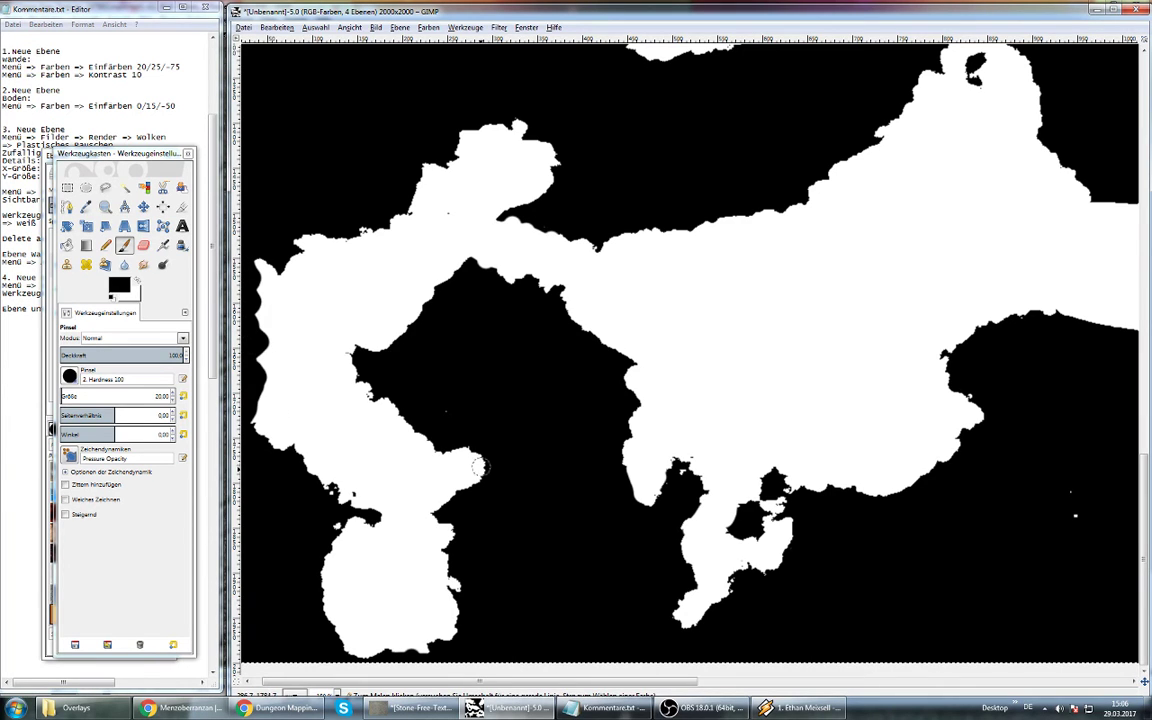
scroll(568, 527, "down", 1)
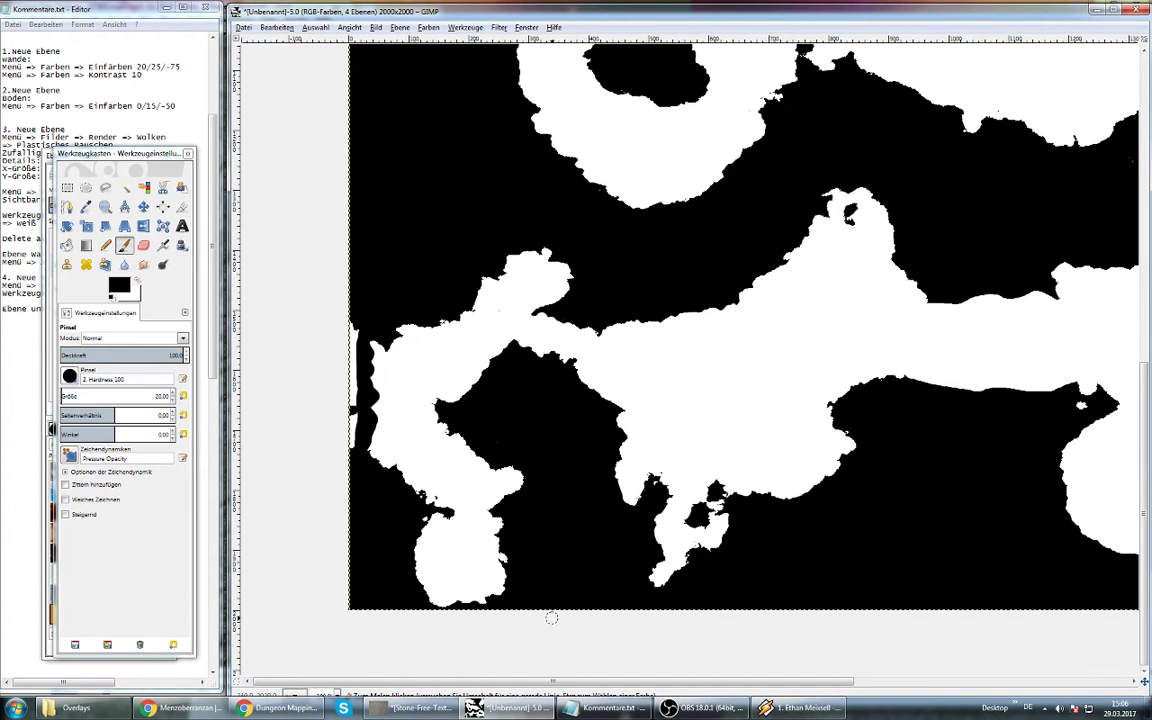
In white, paint three winding passages linking the upper-right blobs to the ellipse
scroll(551, 617, "right", 3)
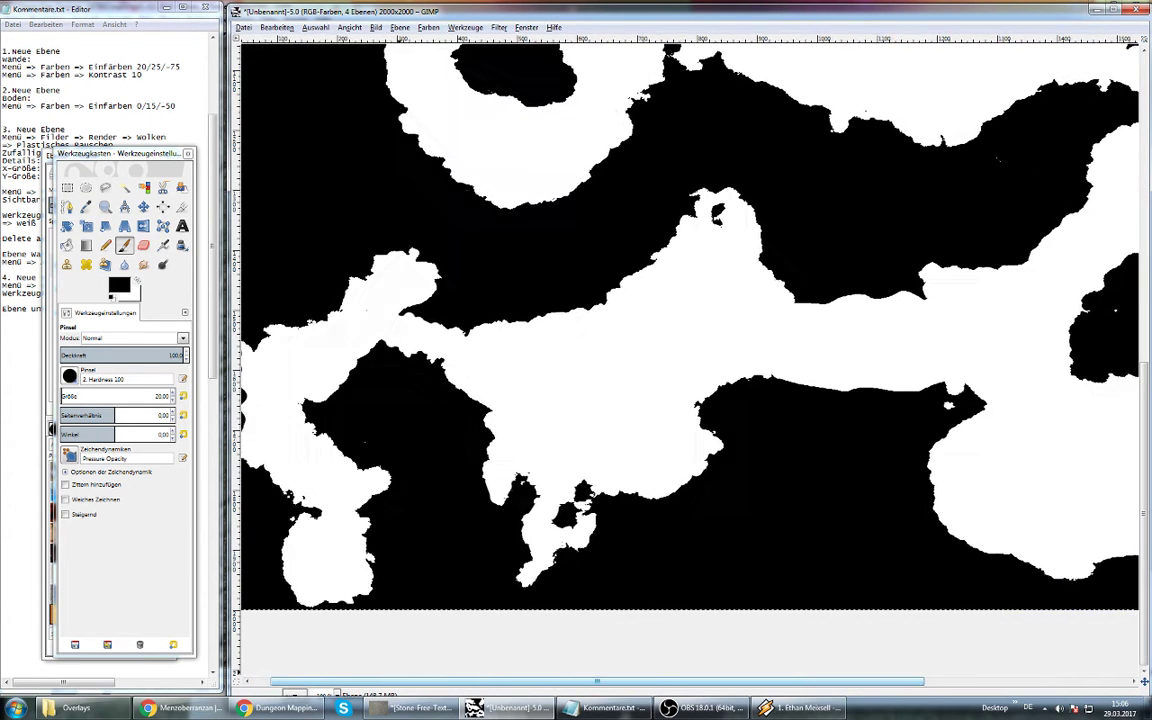
scroll(730, 402, "right", 3)
scroll(730, 402, "right", 2)
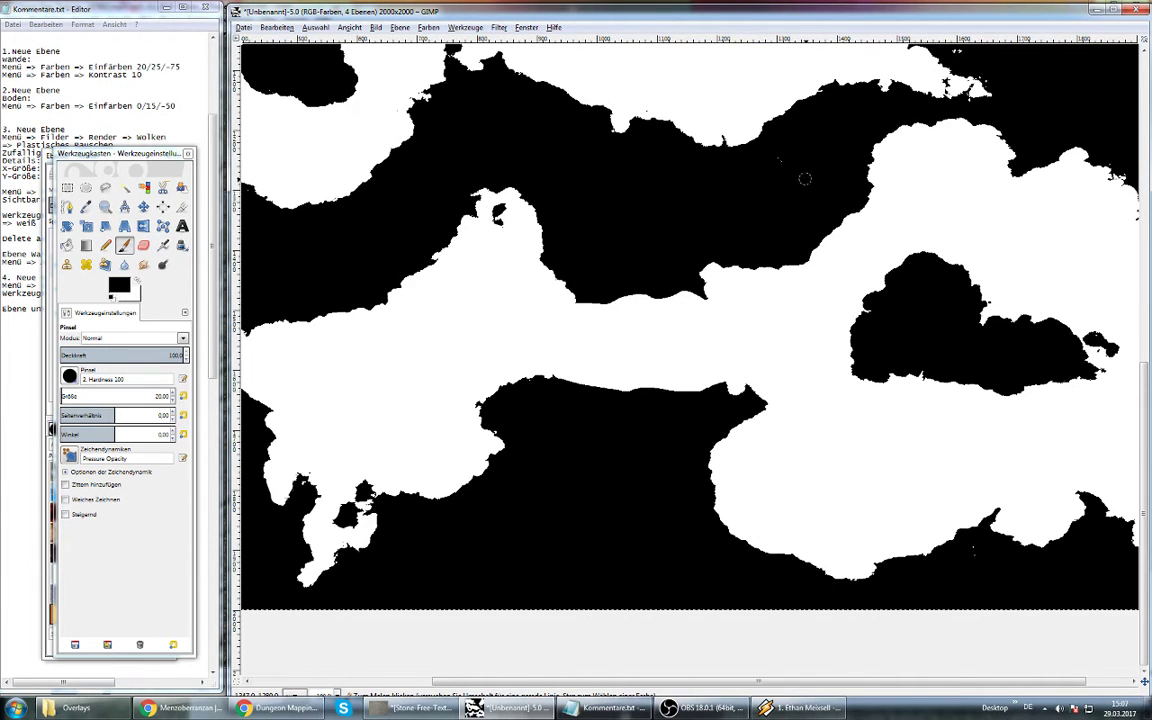
scroll(866, 649, "right", 1)
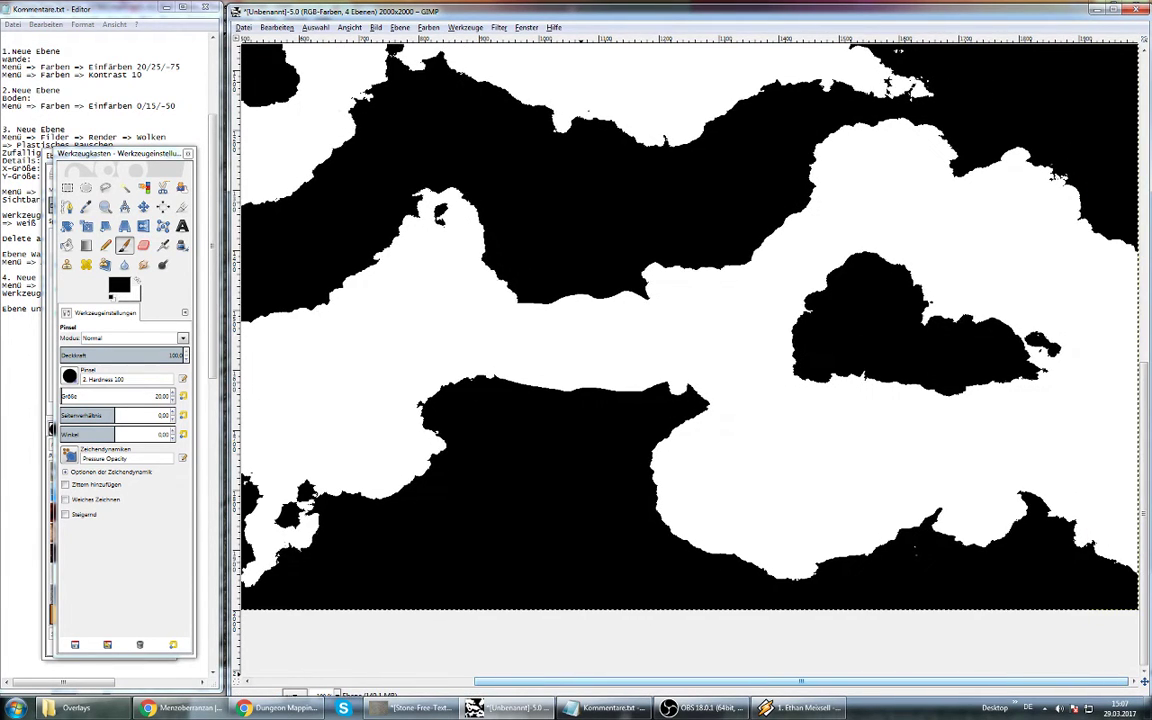
scroll(913, 547, "up", 1)
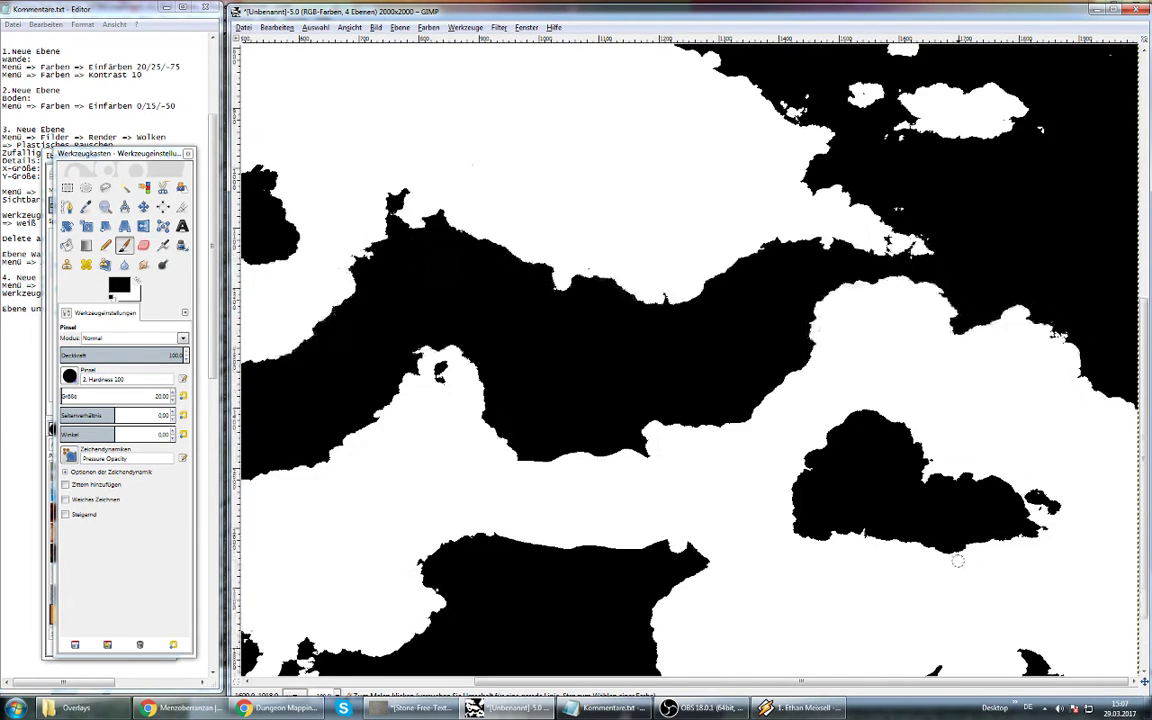
scroll(1014, 421, "up", 3)
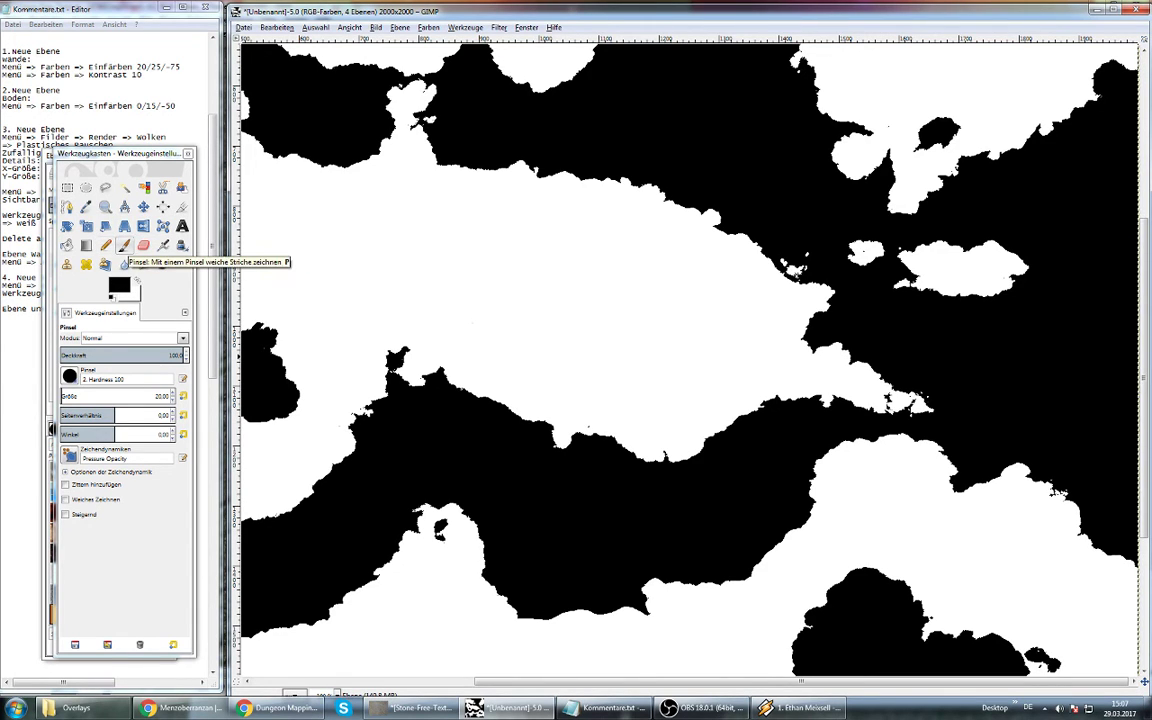
left_click(118, 284)
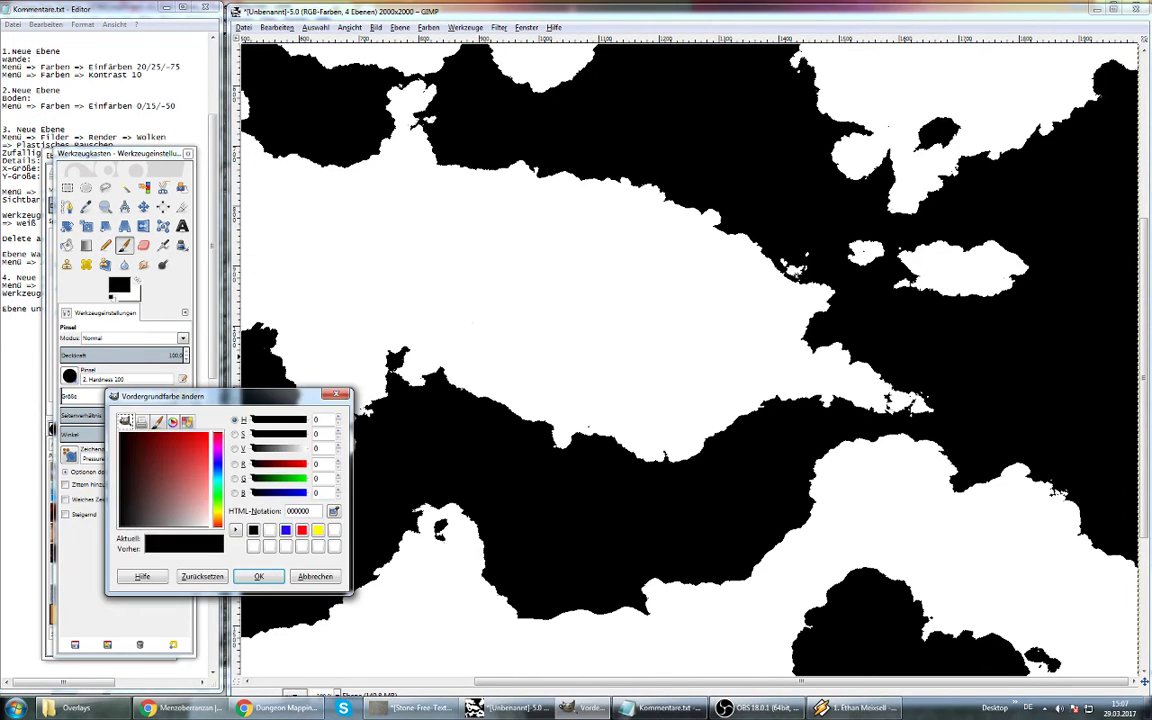
left_click(269, 530)
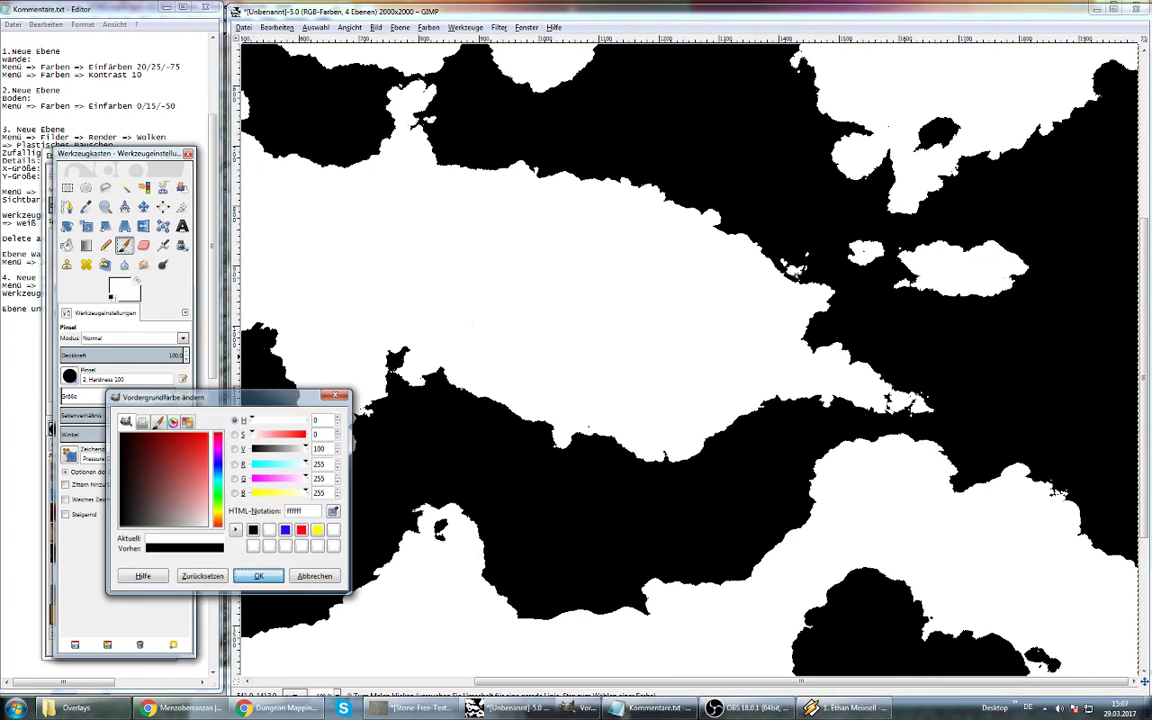
left_click(258, 576)
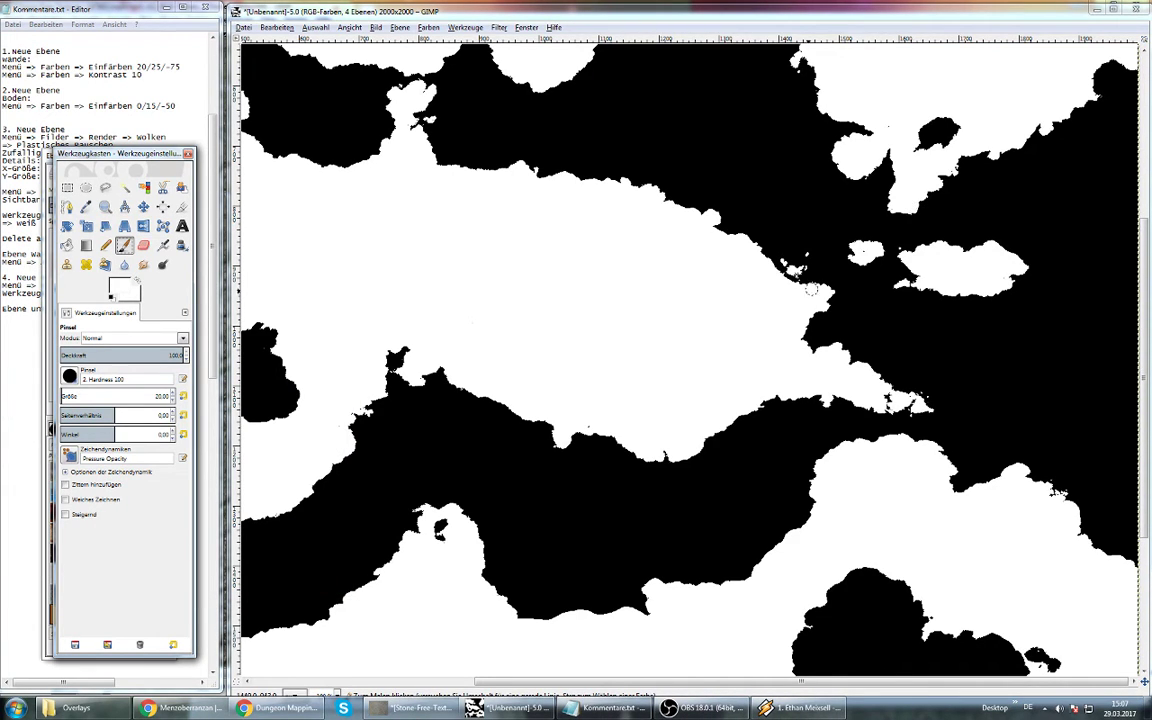
left_click_drag(819, 293, 876, 257)
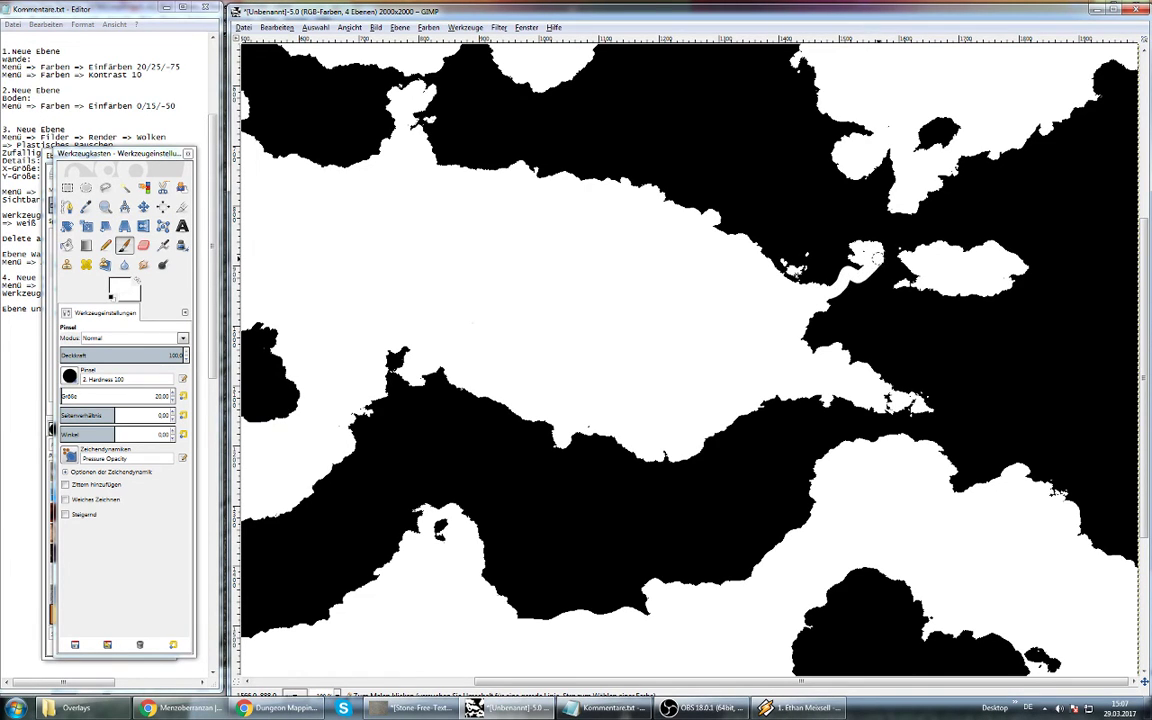
mouse_move(896, 155)
left_mouse_down()
mouse_move(916, 245)
mouse_move(906, 255)
left_mouse_up()
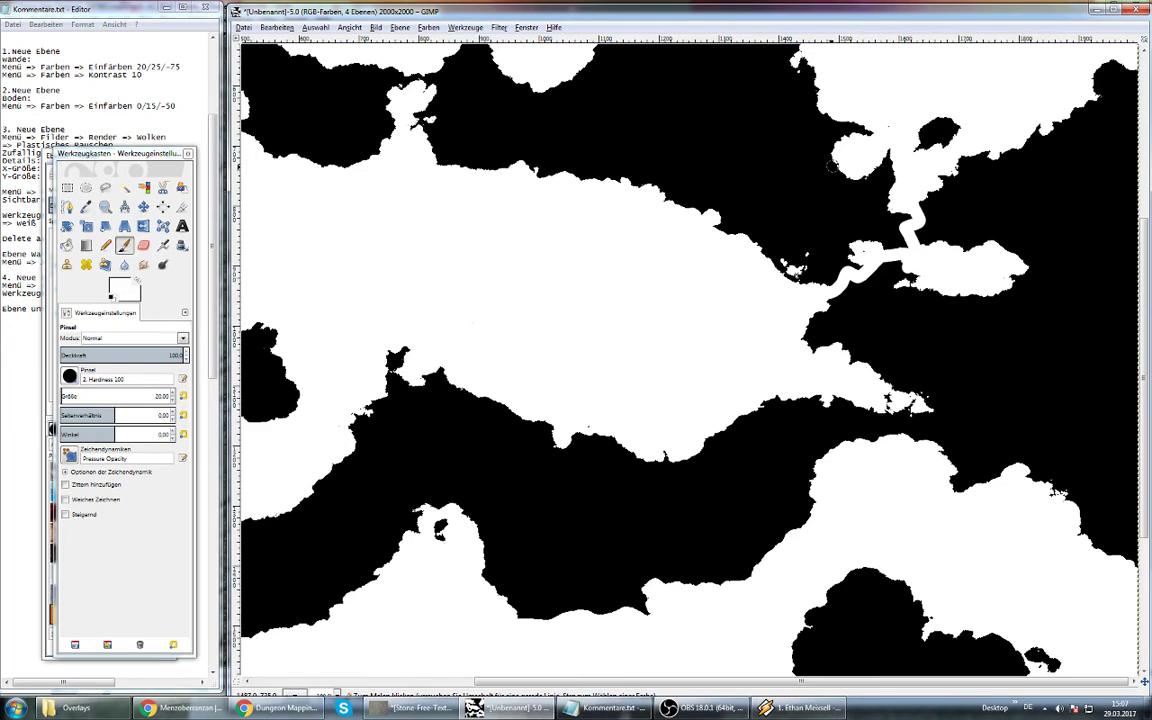
left_click_drag(843, 160, 756, 242)
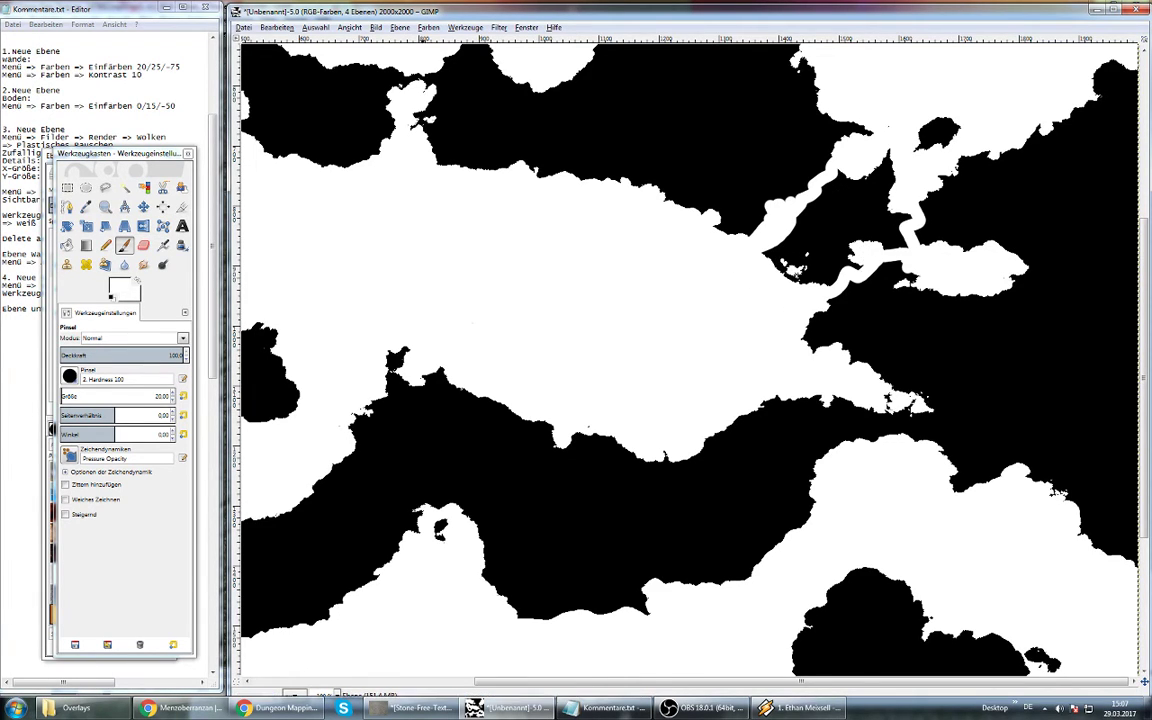
Threshold the layer to black and white and fill the black pocket between passages with white
left_click(428, 27)
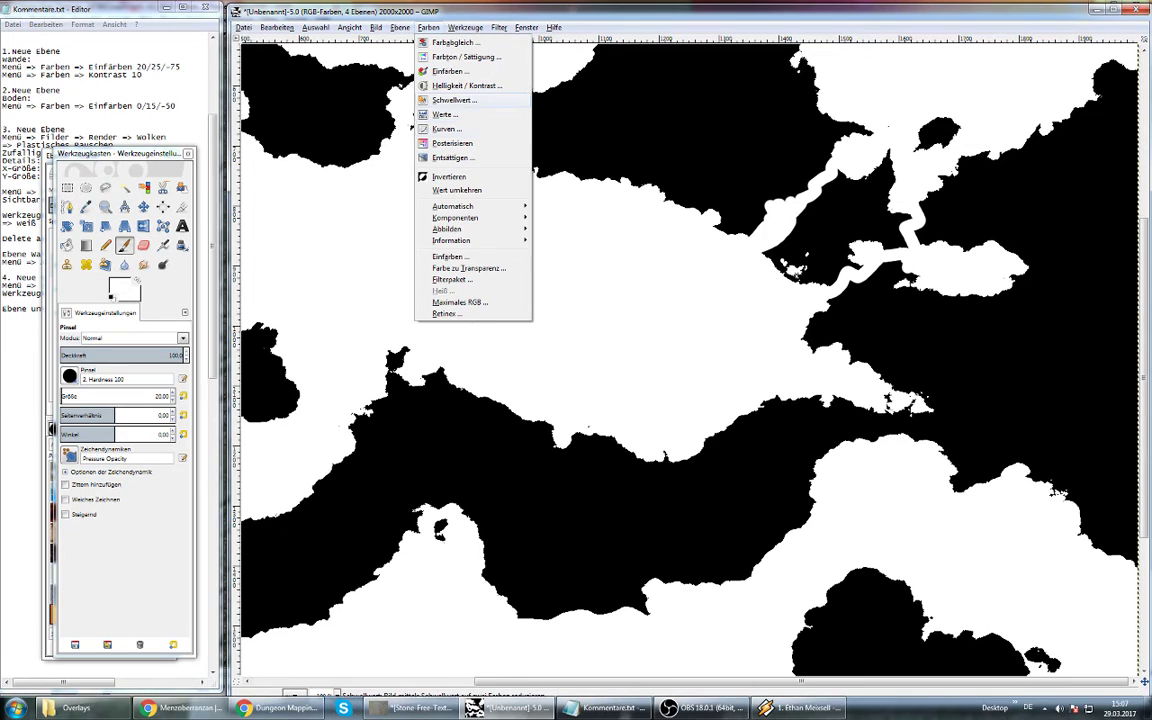
left_click(453, 100)
left_click(296, 414)
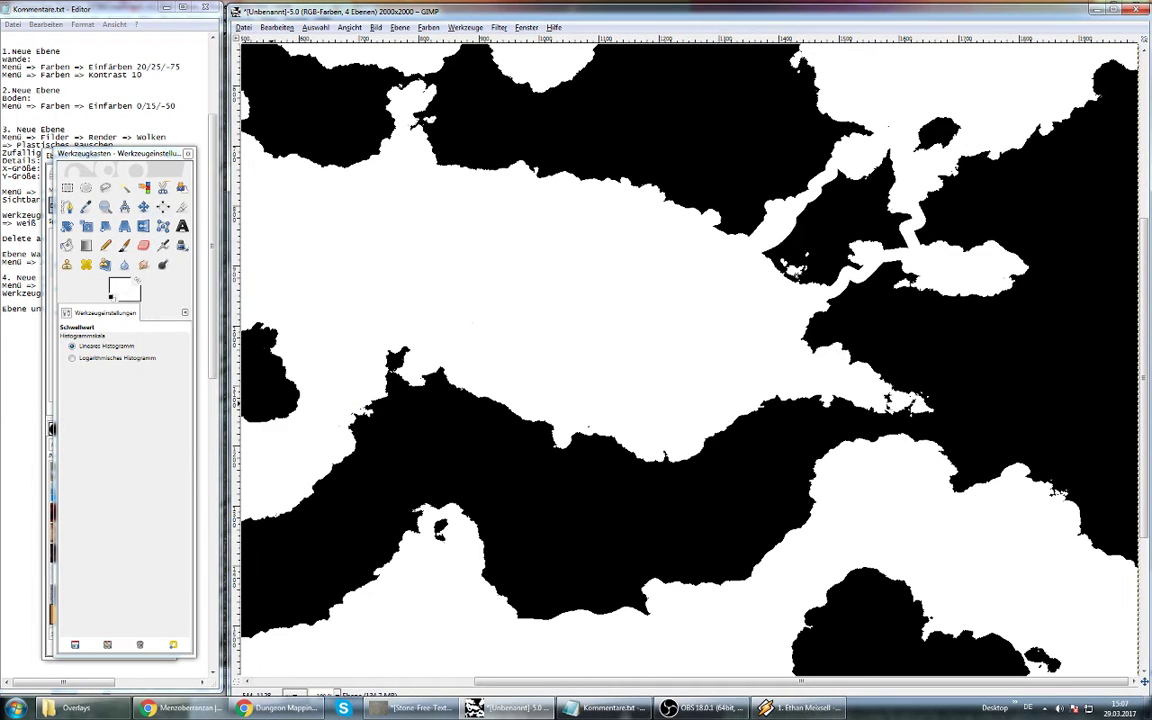
left_click(66, 245)
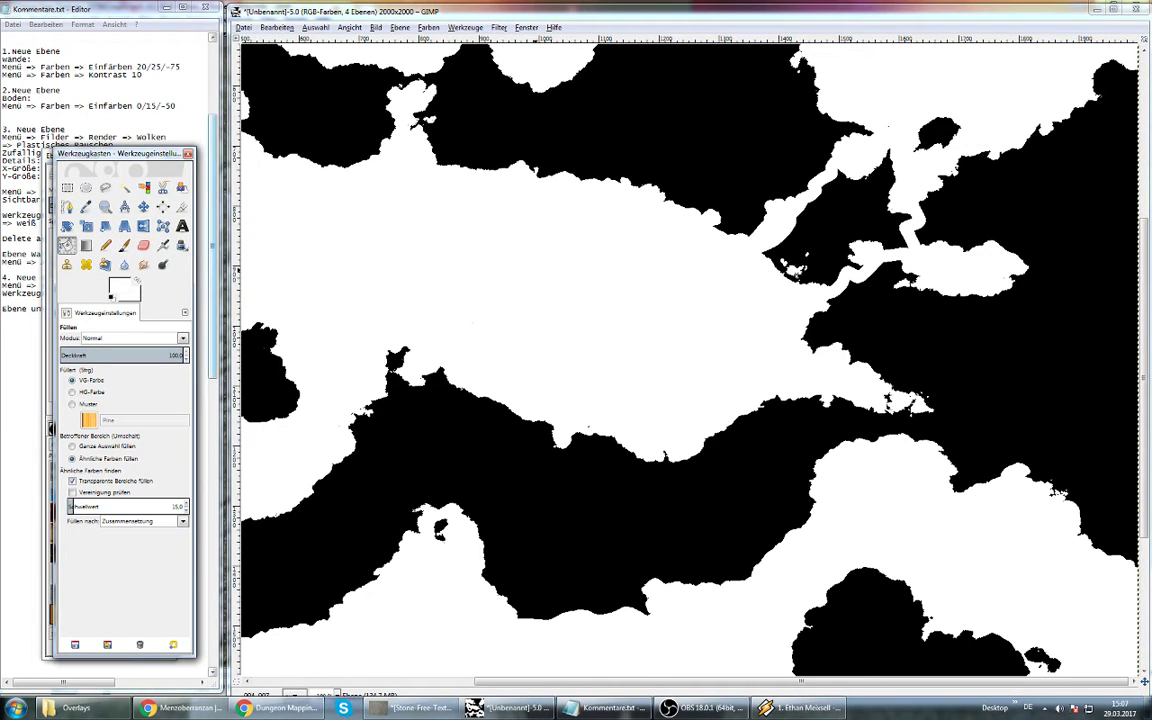
left_click(796, 273)
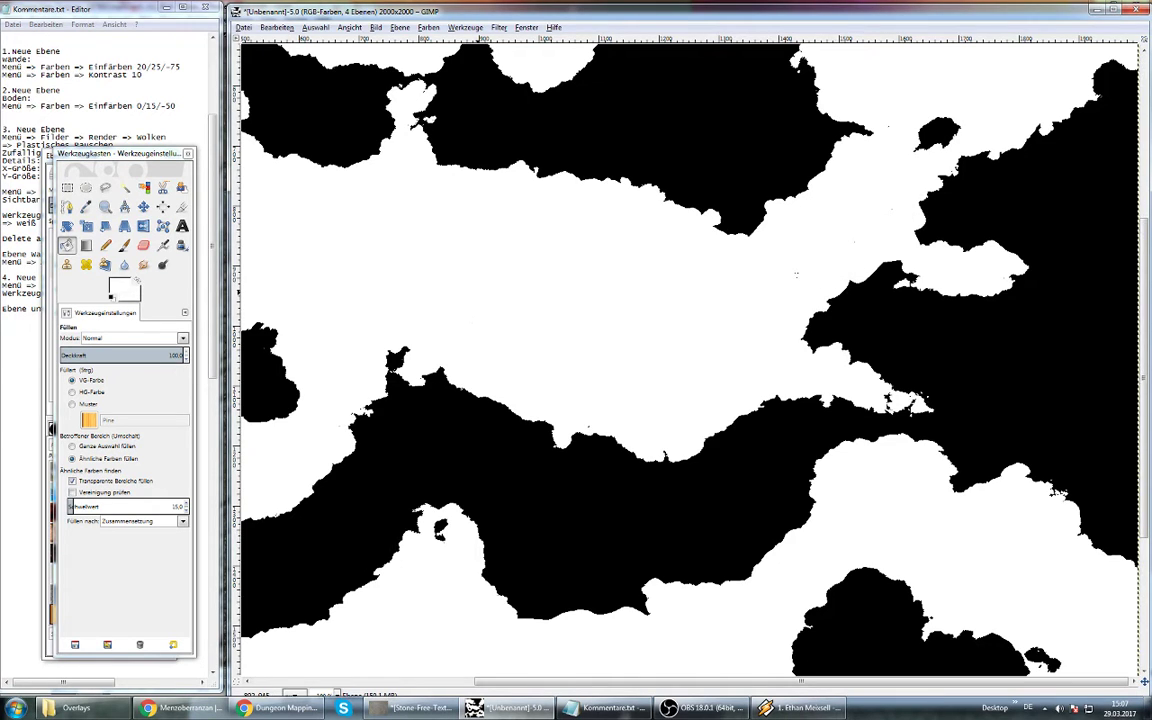
Paint white strokes across the black strip and dab out the leftover black speck
left_click(124, 245)
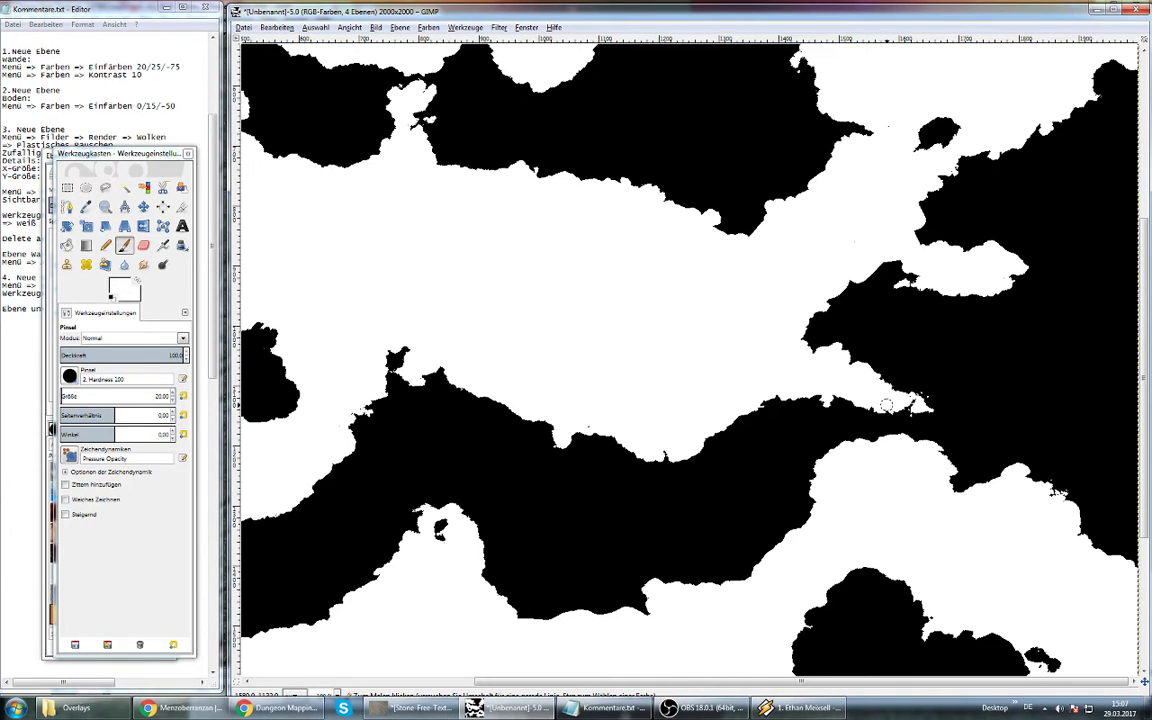
left_click_drag(893, 405, 909, 451)
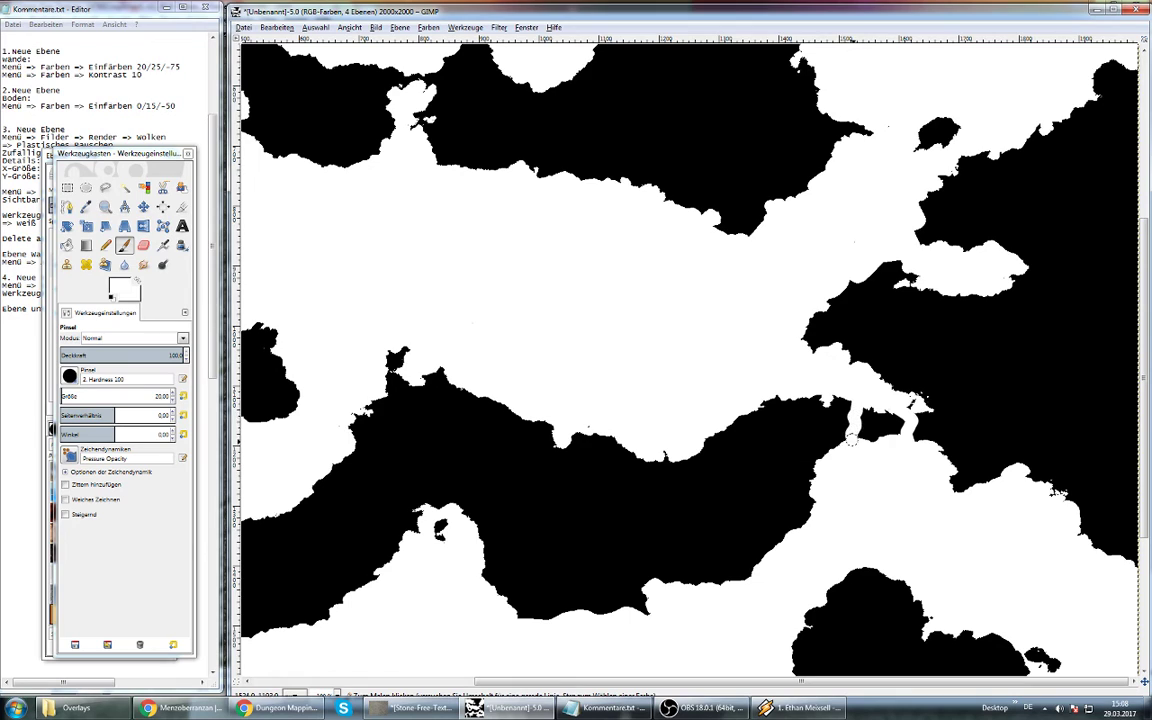
mouse_move(841, 391)
left_mouse_down()
mouse_move(857, 446)
mouse_move(897, 425)
left_mouse_up()
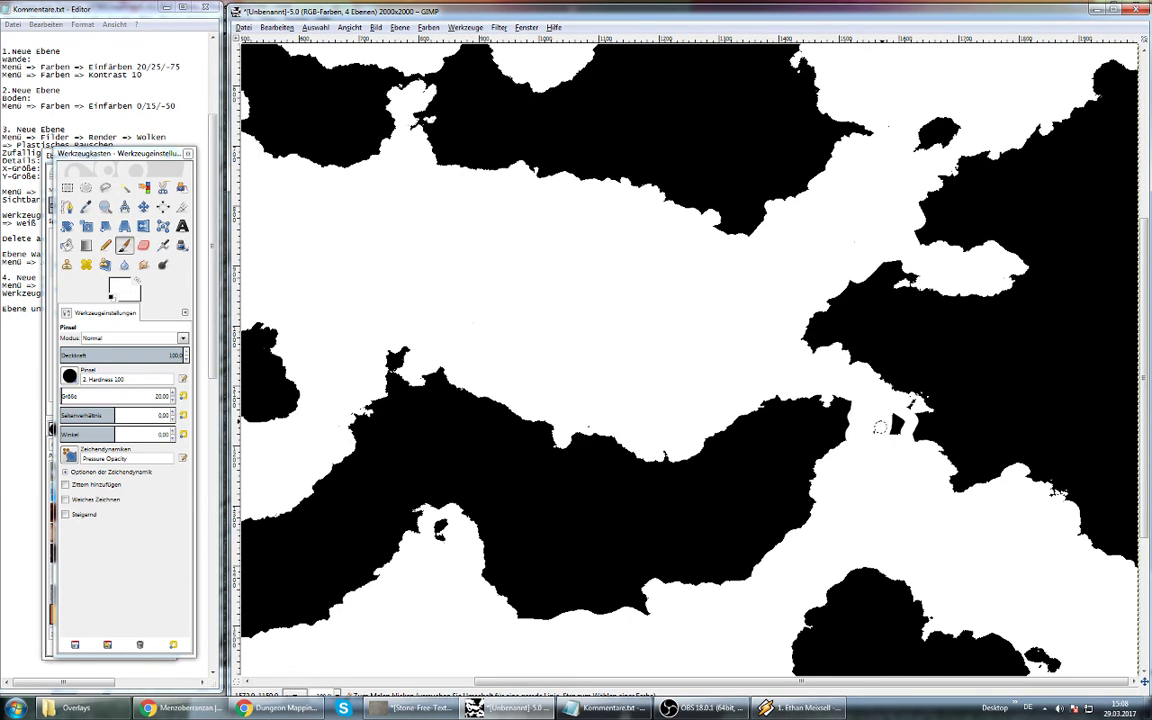
left_click(894, 425)
Set the colour to black and paint a wall line down the right map edge
scroll(1050, 520, "down", 5)
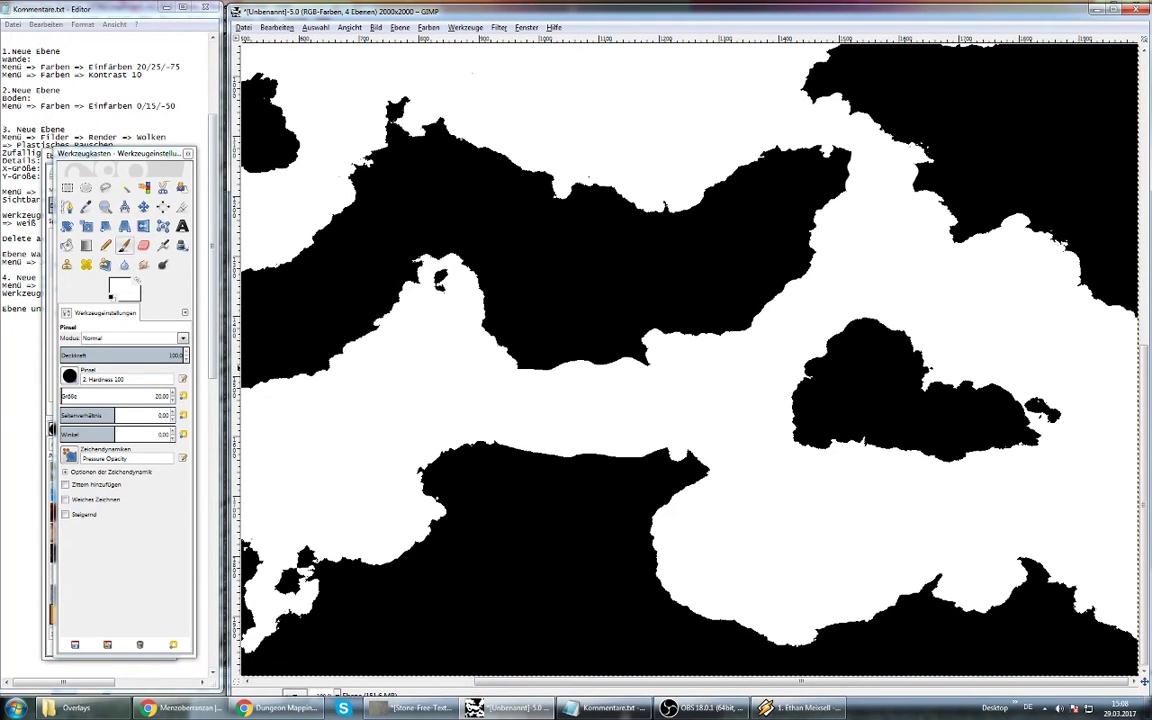
left_click(118, 288)
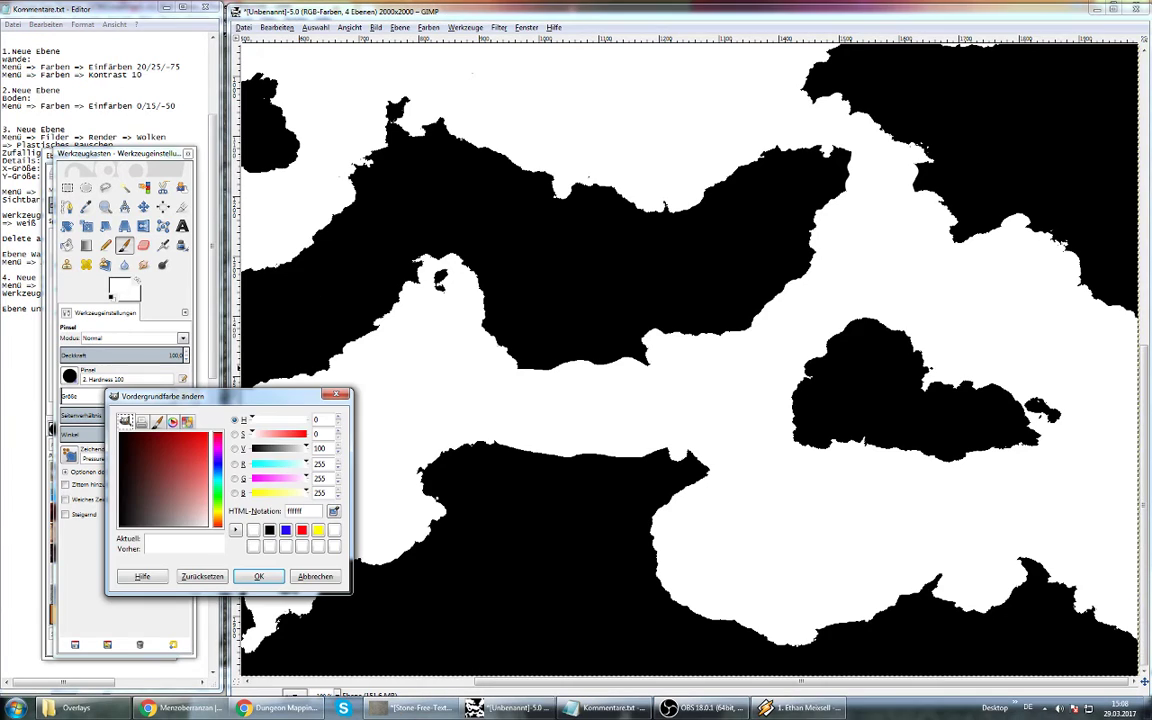
left_click(269, 529)
left_click(258, 576)
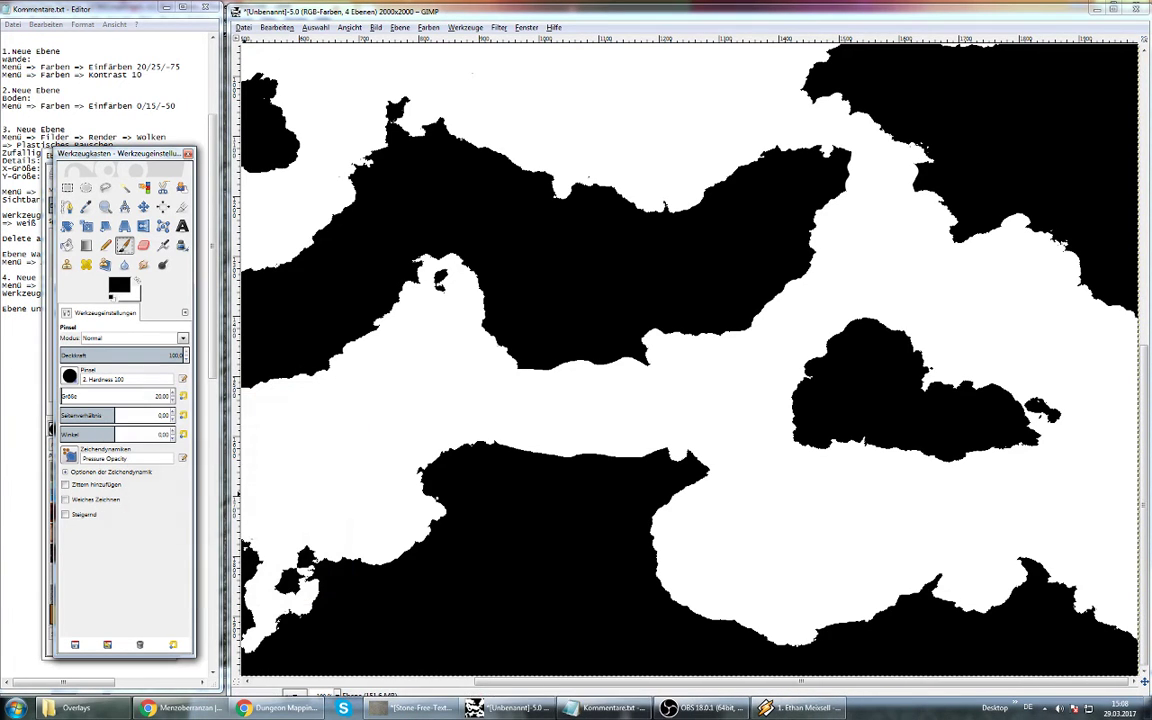
mouse_move(1130, 313)
left_mouse_down()
mouse_move(1108, 432)
mouse_move(1120, 578)
mouse_move(1093, 631)
left_mouse_up()
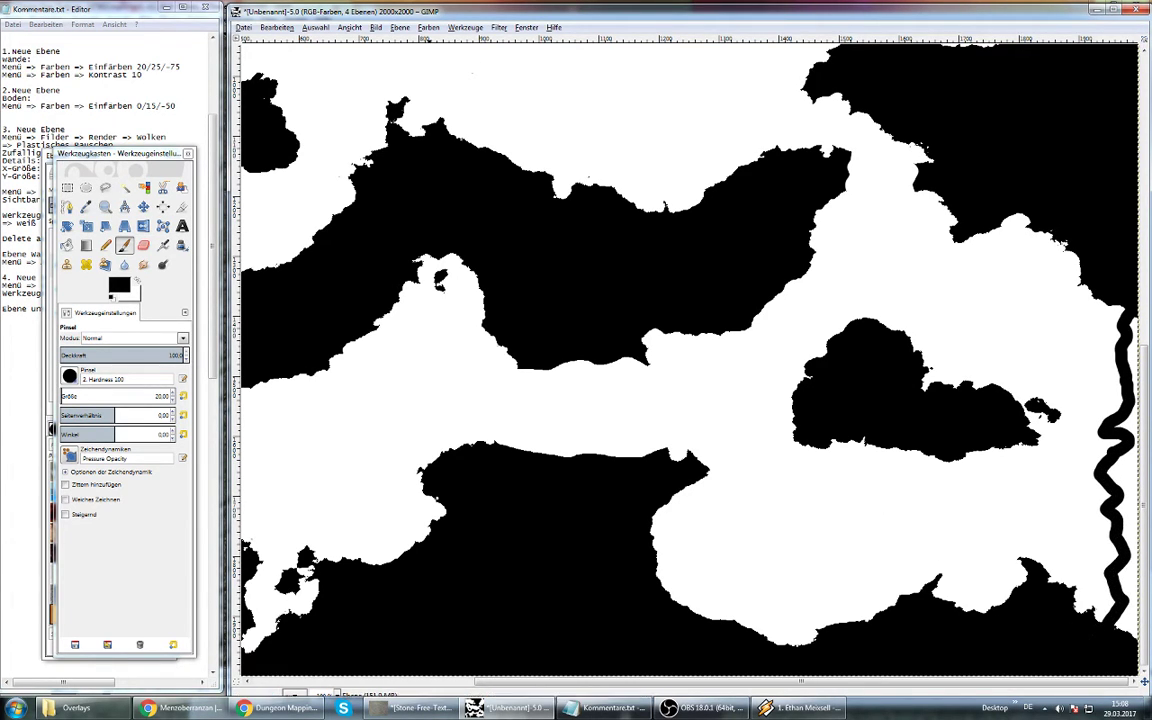
Re-apply the 127–255 Threshold to keep the cave layer strictly black and white
left_click(428, 27)
left_click(454, 100)
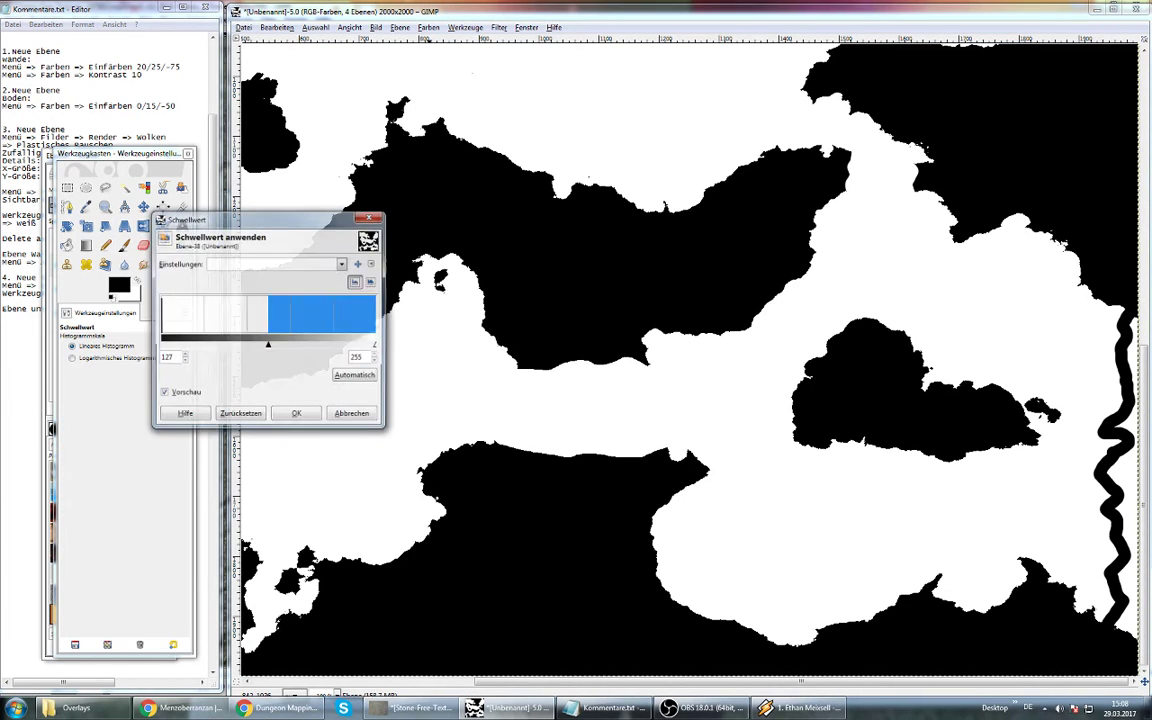
left_click(300, 263)
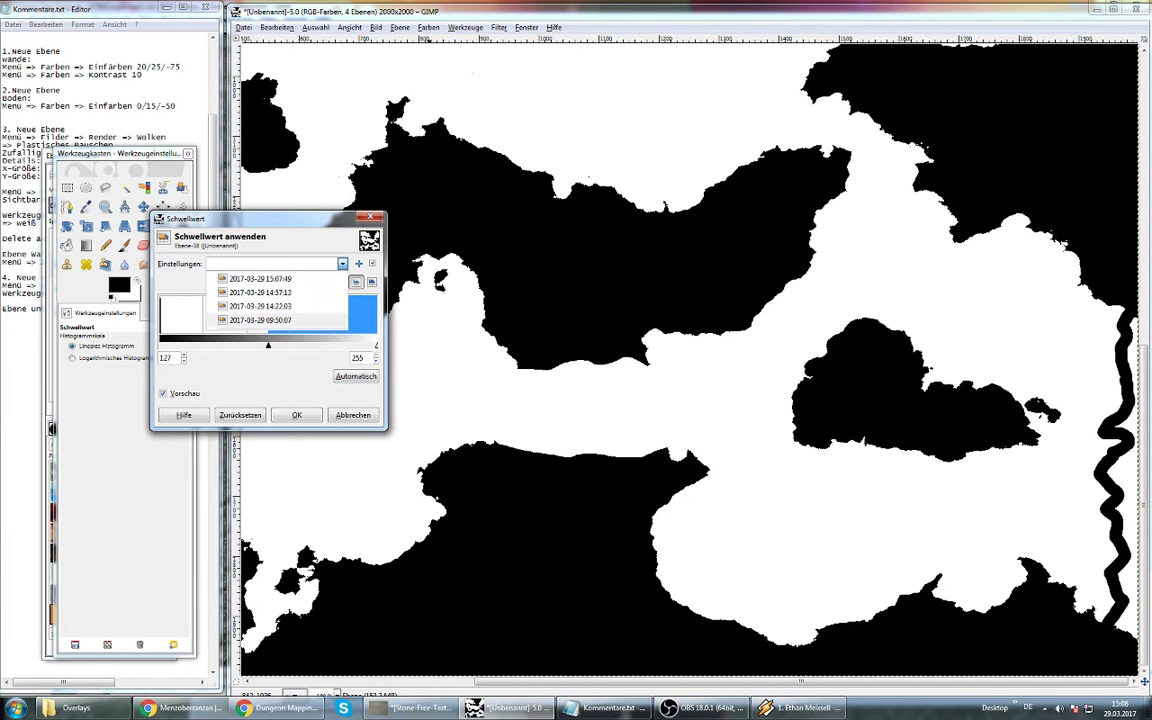
left_click(265, 320)
left_click(296, 414)
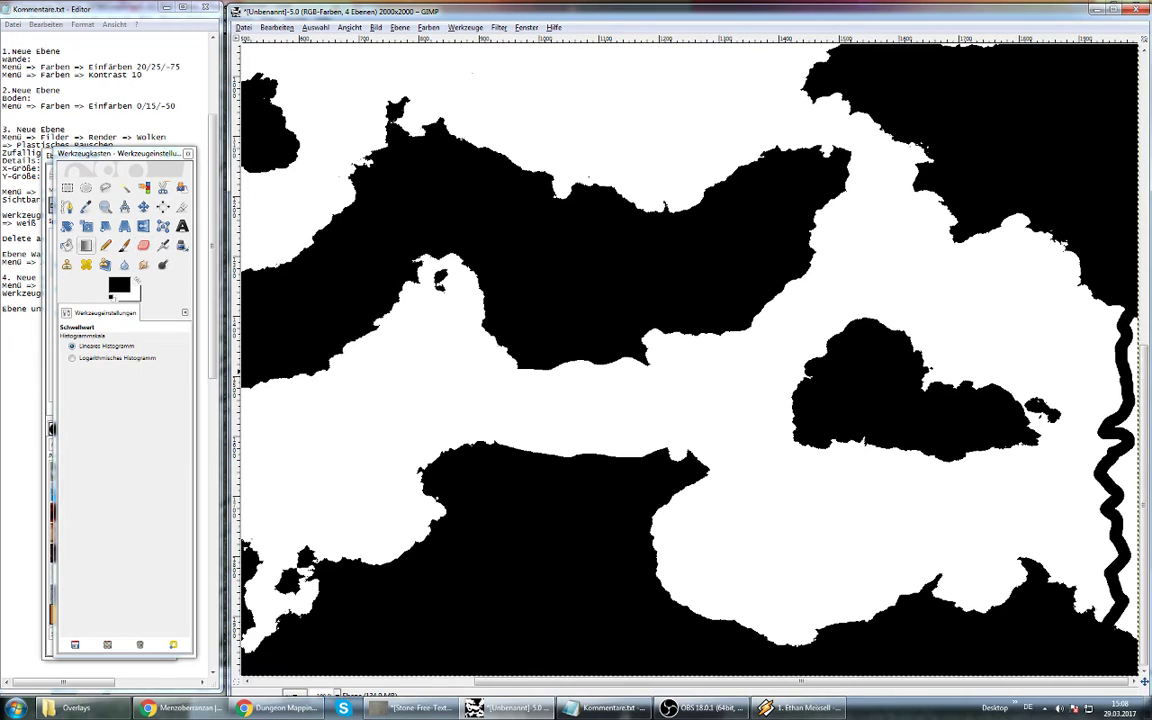
left_click(66, 245)
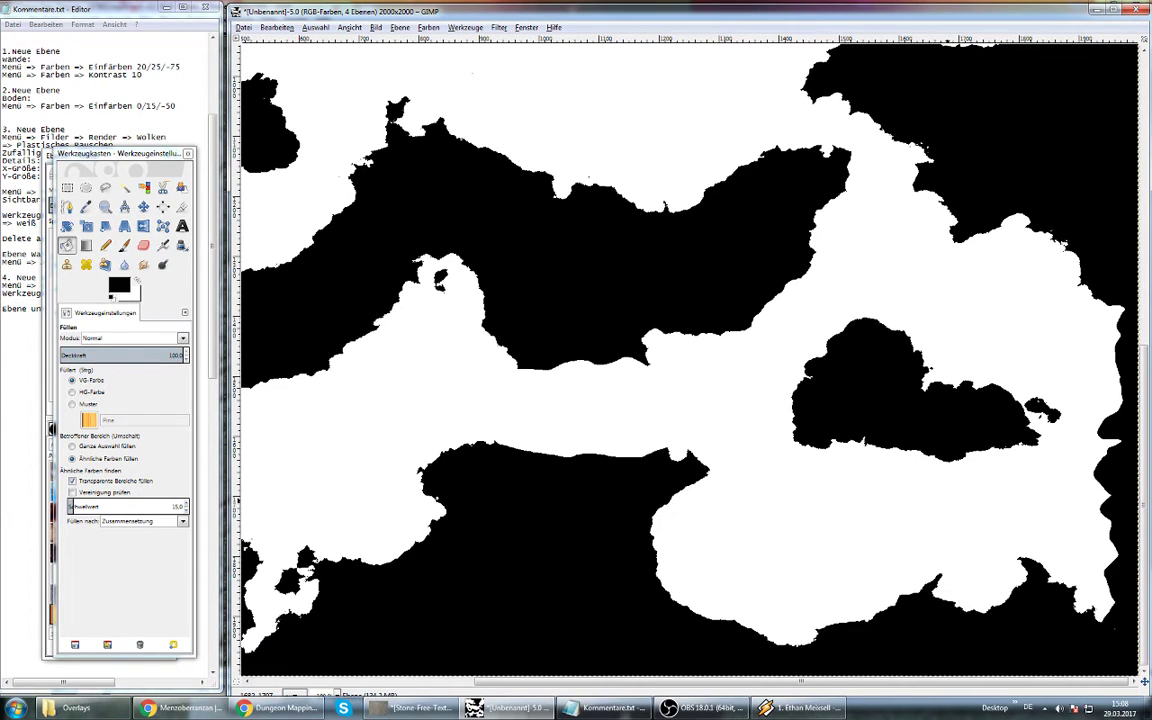
Switch back to the Paintbrush, zoom out over the whole cave map, then zoom back in
scroll(688, 360, "up", 3)
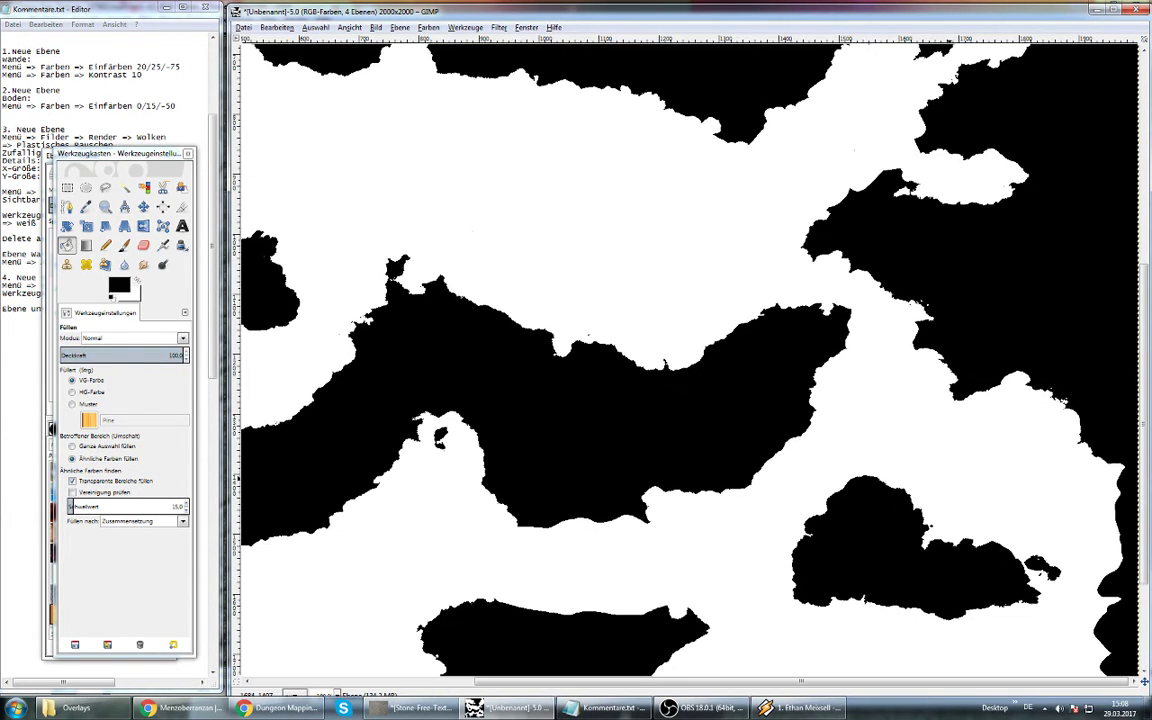
left_click(124, 245)
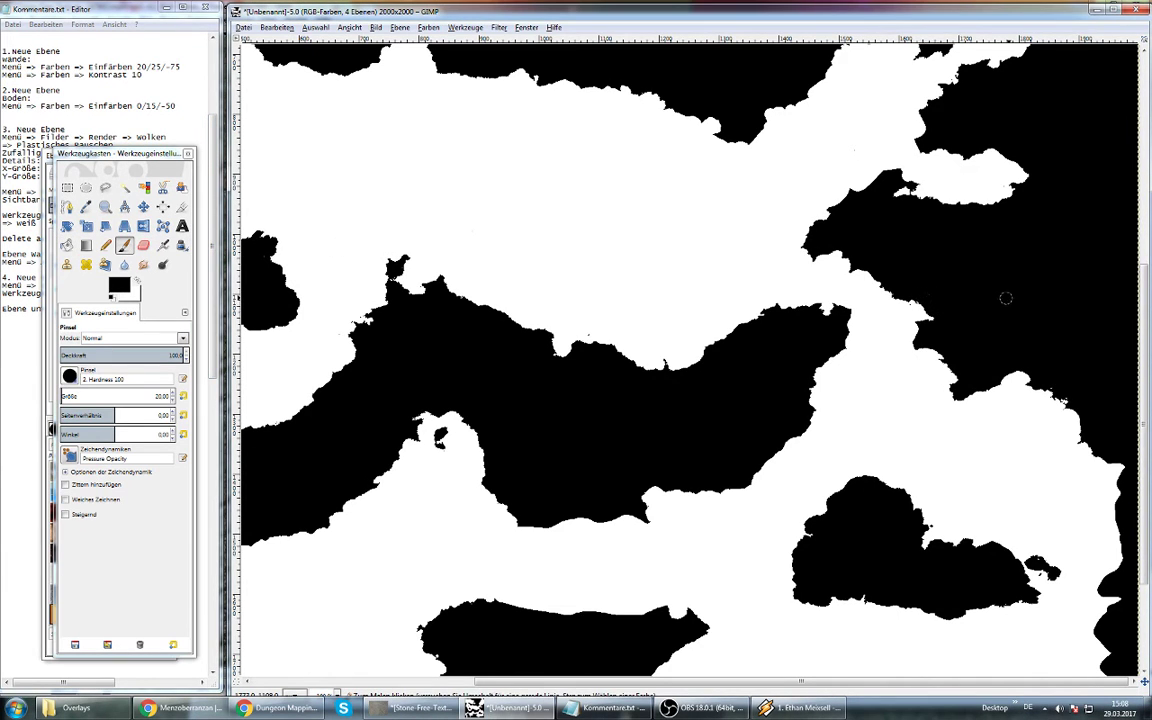
scroll(1003, 298, "up", 3)
scroll(1003, 298, "up", 3)
scroll(1003, 298, "up", 2)
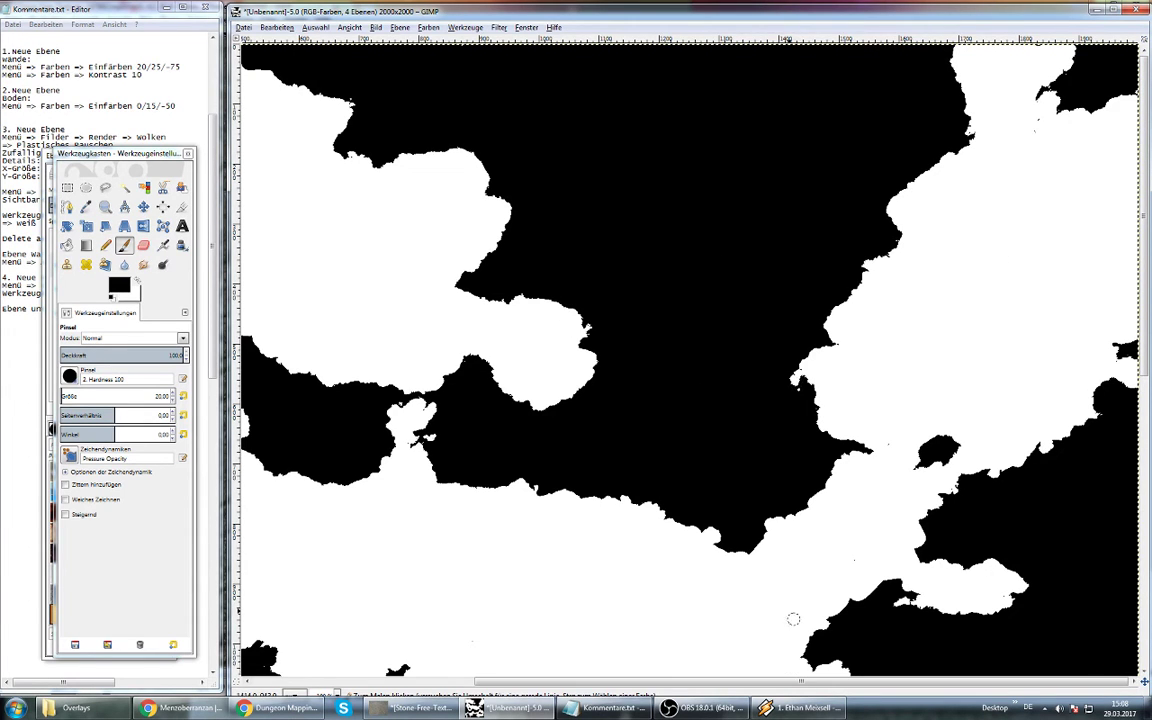
scroll(694, 442, "down", 1)
scroll(694, 442, "down", 1)
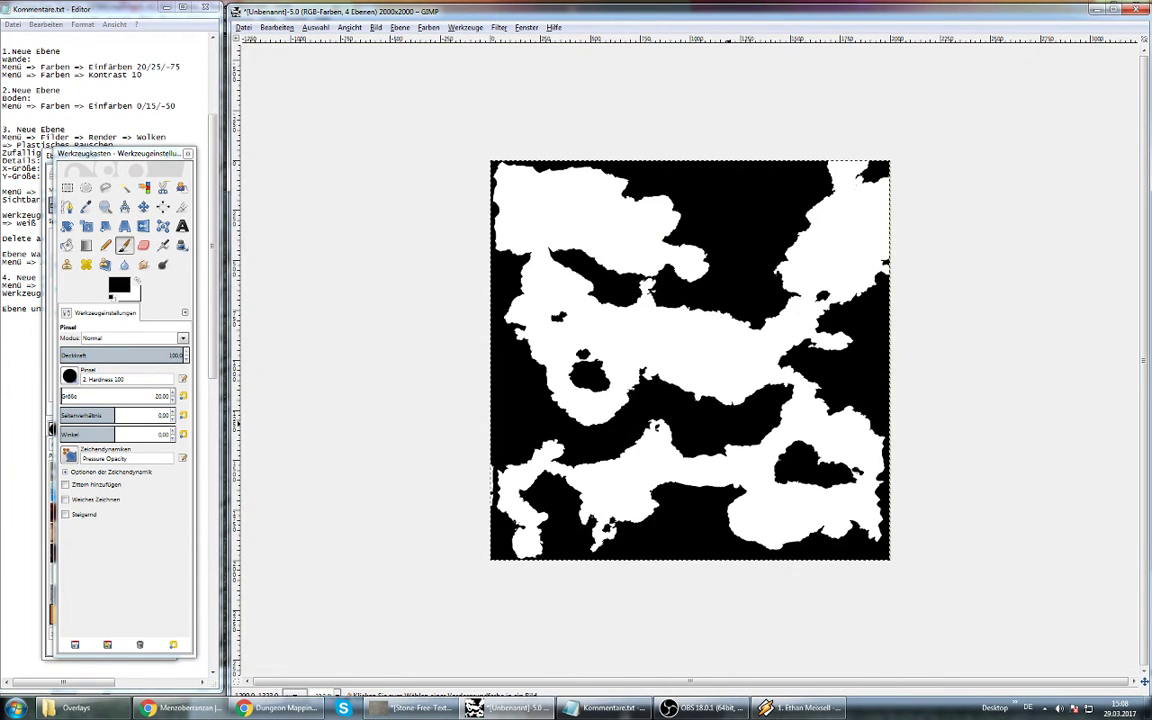
scroll(690, 418, "up", 2)
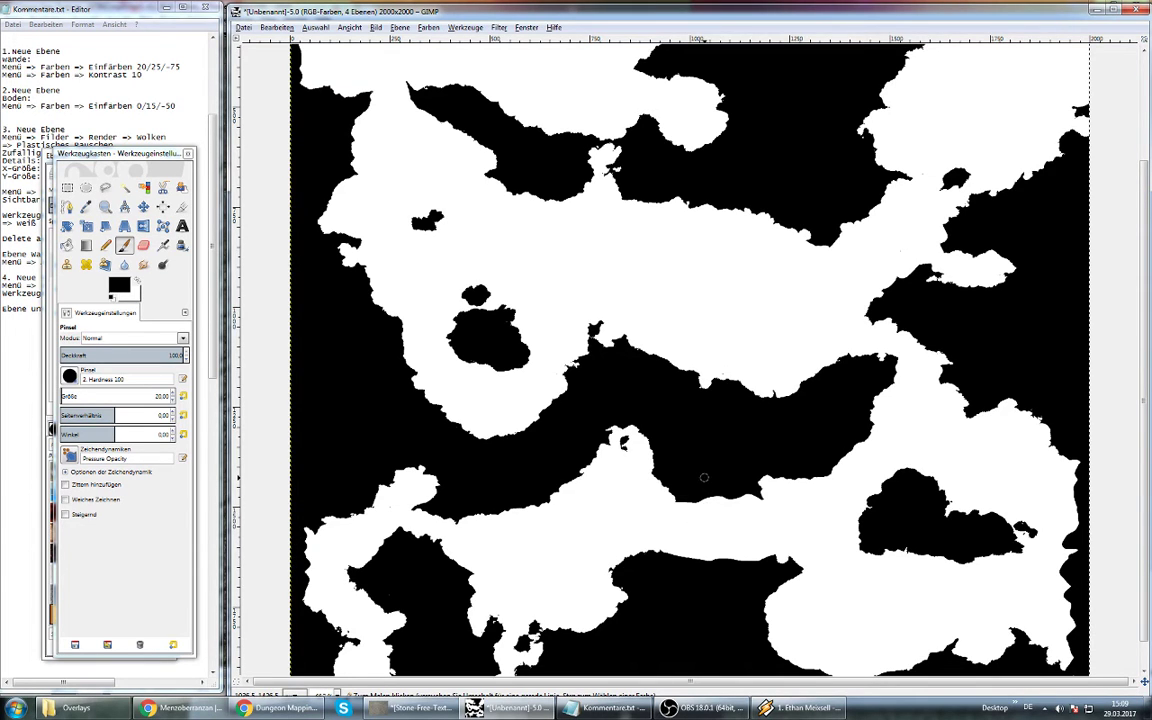
scroll(704, 478, "down", 1)
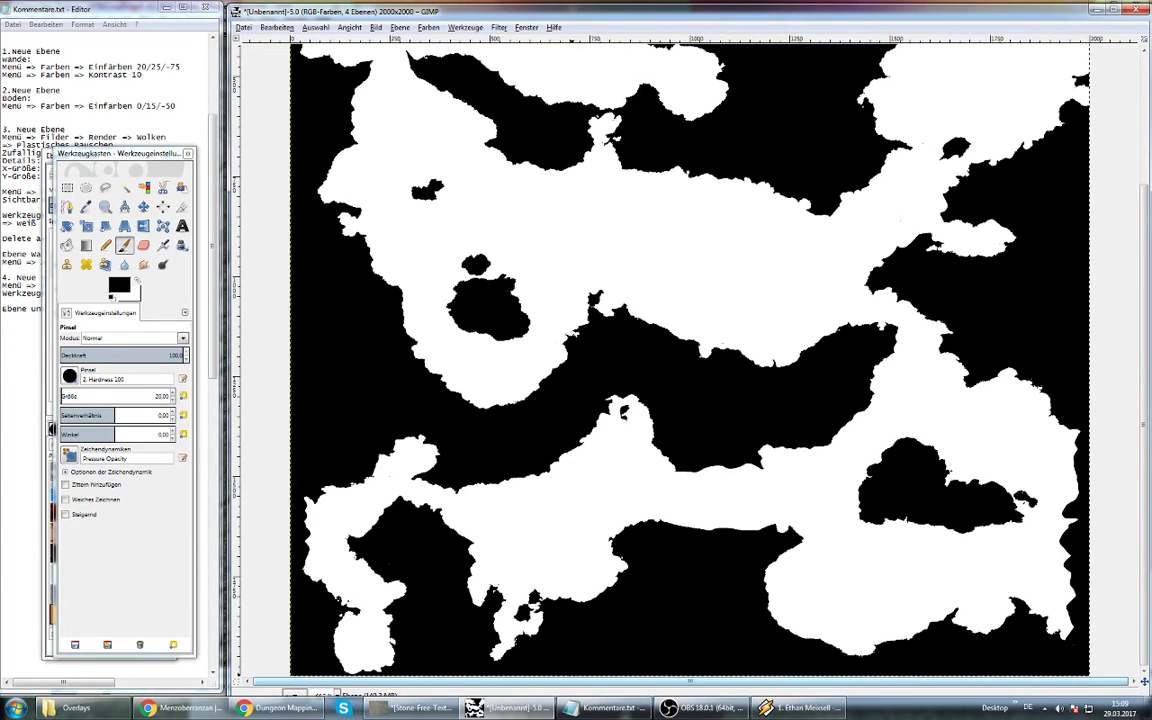
scroll(984, 353, "up", 6)
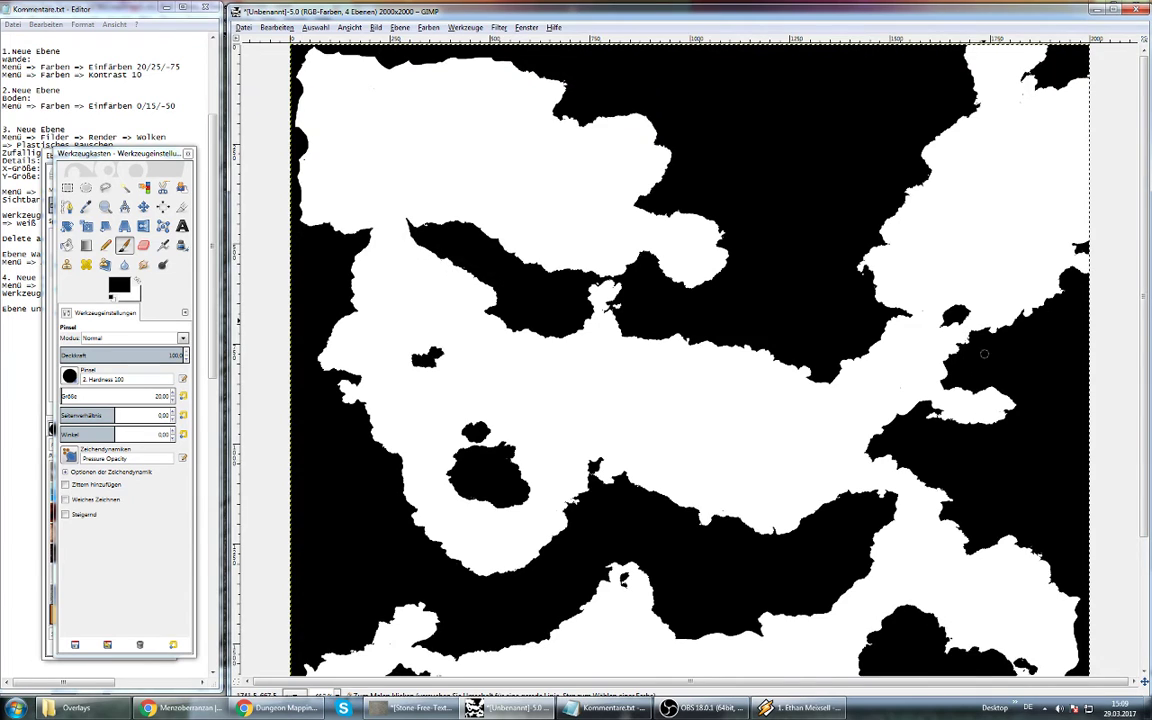
scroll(968, 90, "up", 3)
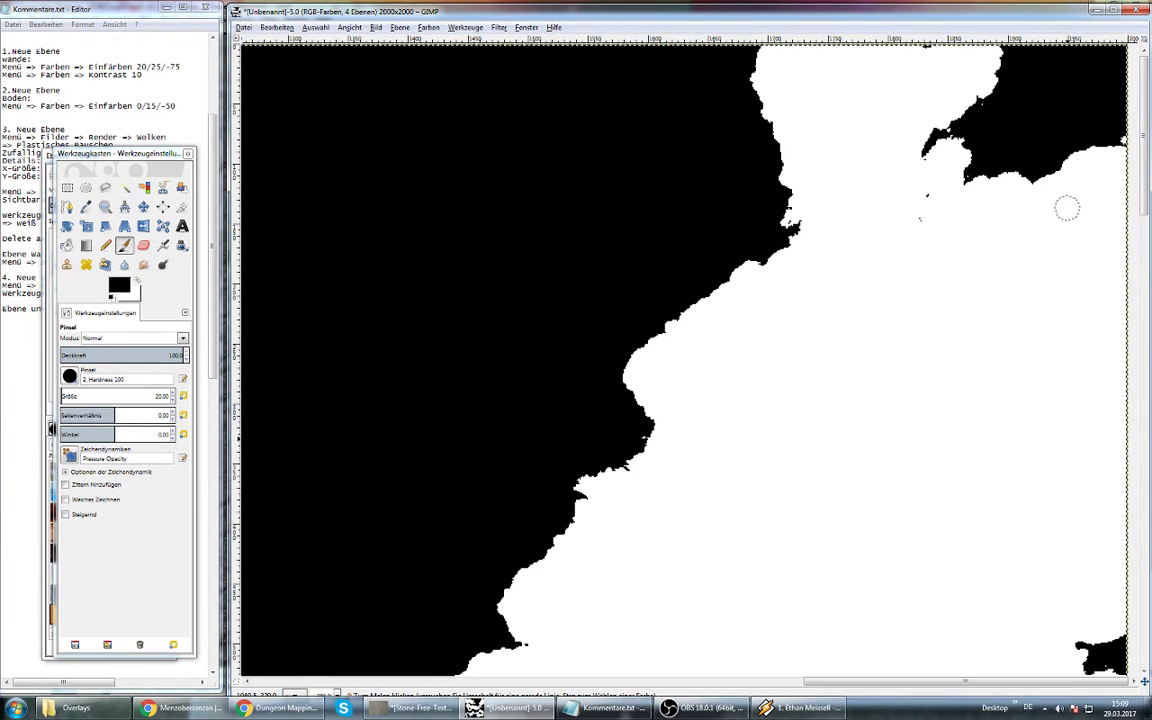
Paint thick black wall strokes along the top edge and down the right edge
left_click_drag(765, 52, 1002, 50)
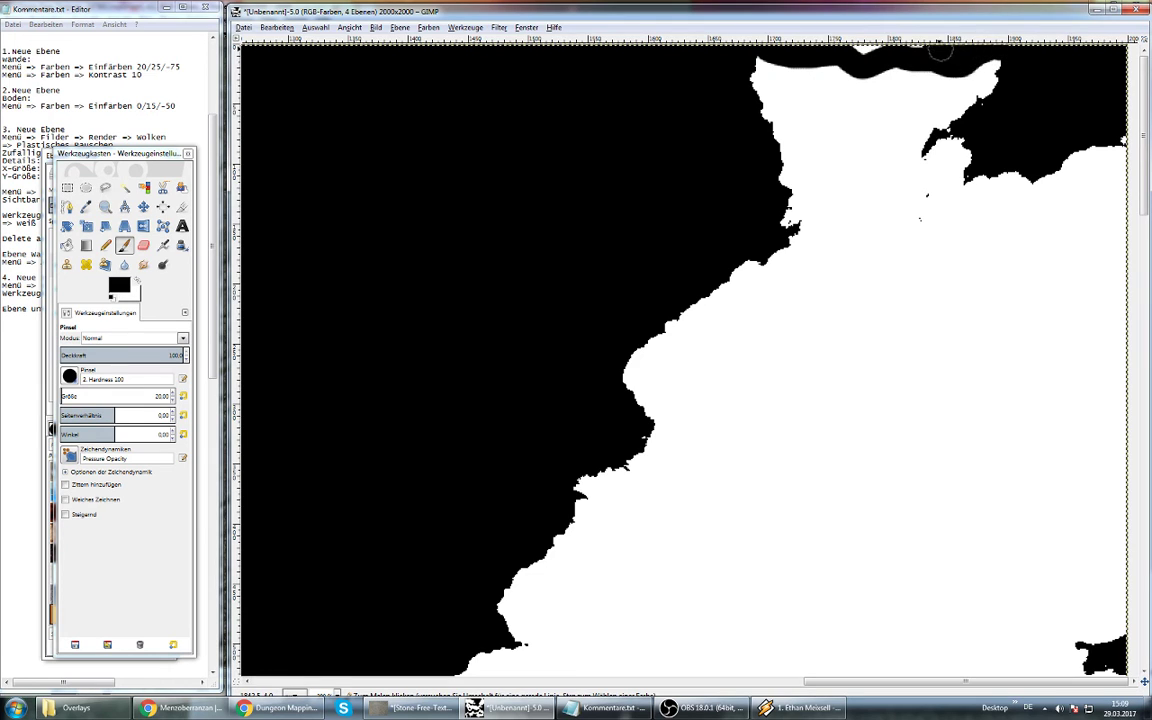
left_click_drag(880, 70, 770, 64)
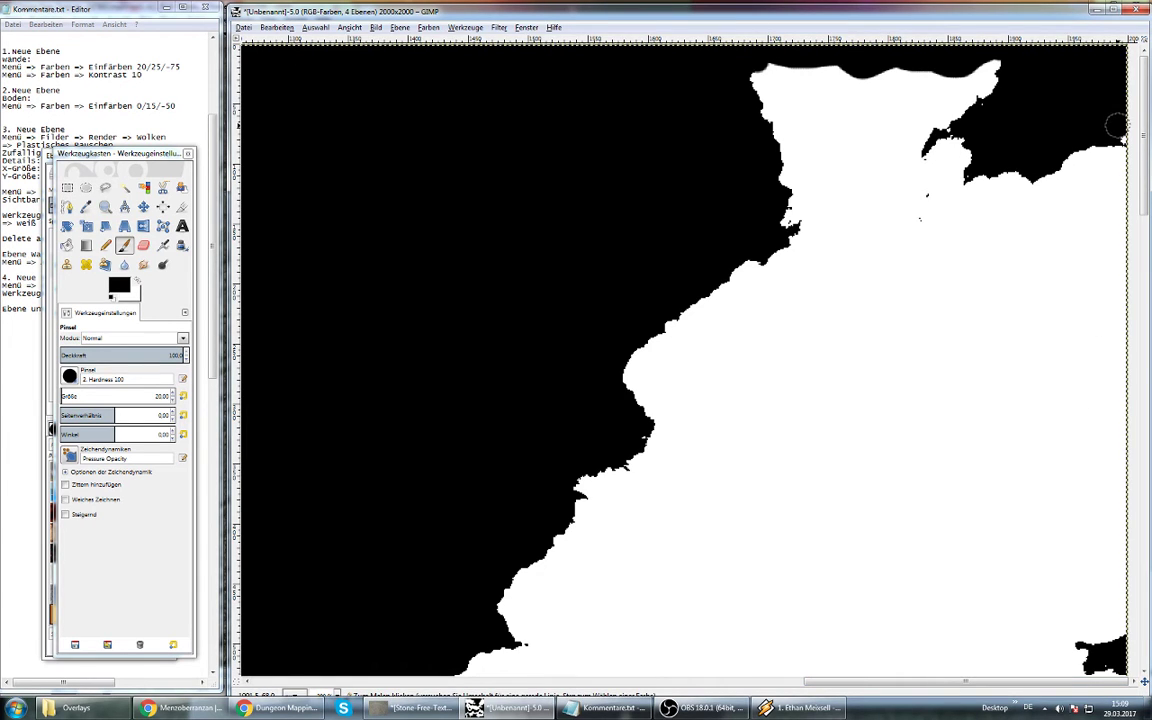
mouse_move(1116, 123)
left_mouse_down()
mouse_move(1078, 528)
mouse_move(1098, 645)
left_mouse_up()
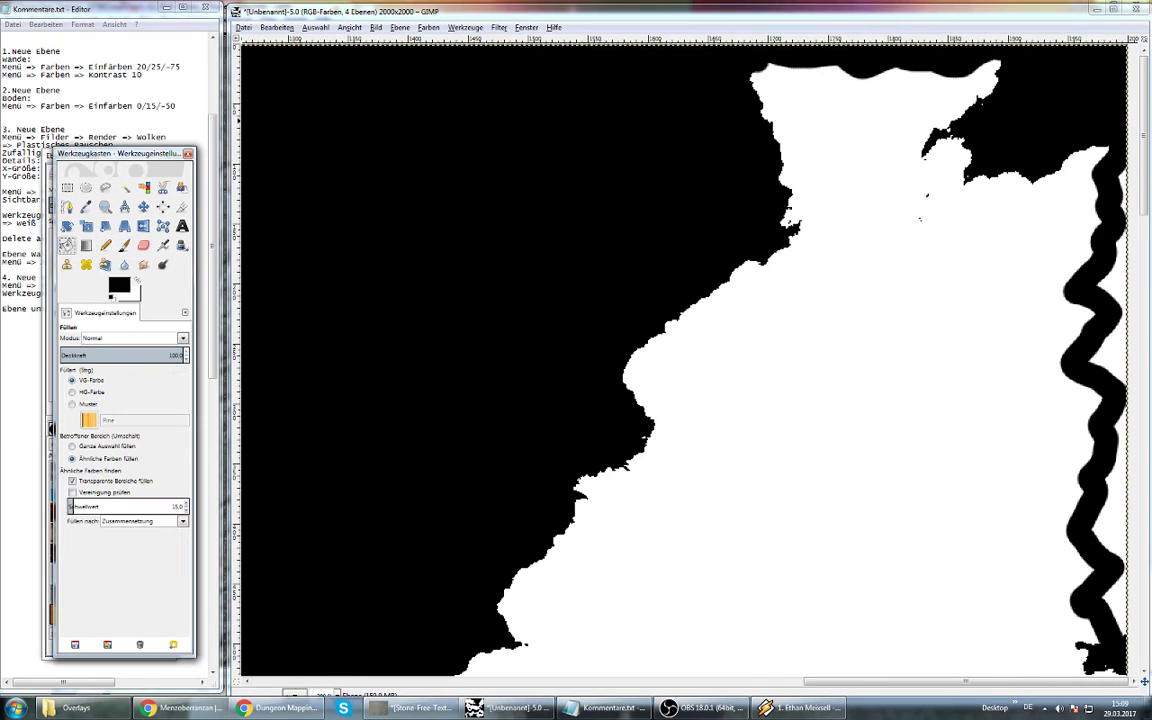
left_click(67, 245)
Threshold the layer and fill the white strip beyond the right wall with black
left_click(428, 27)
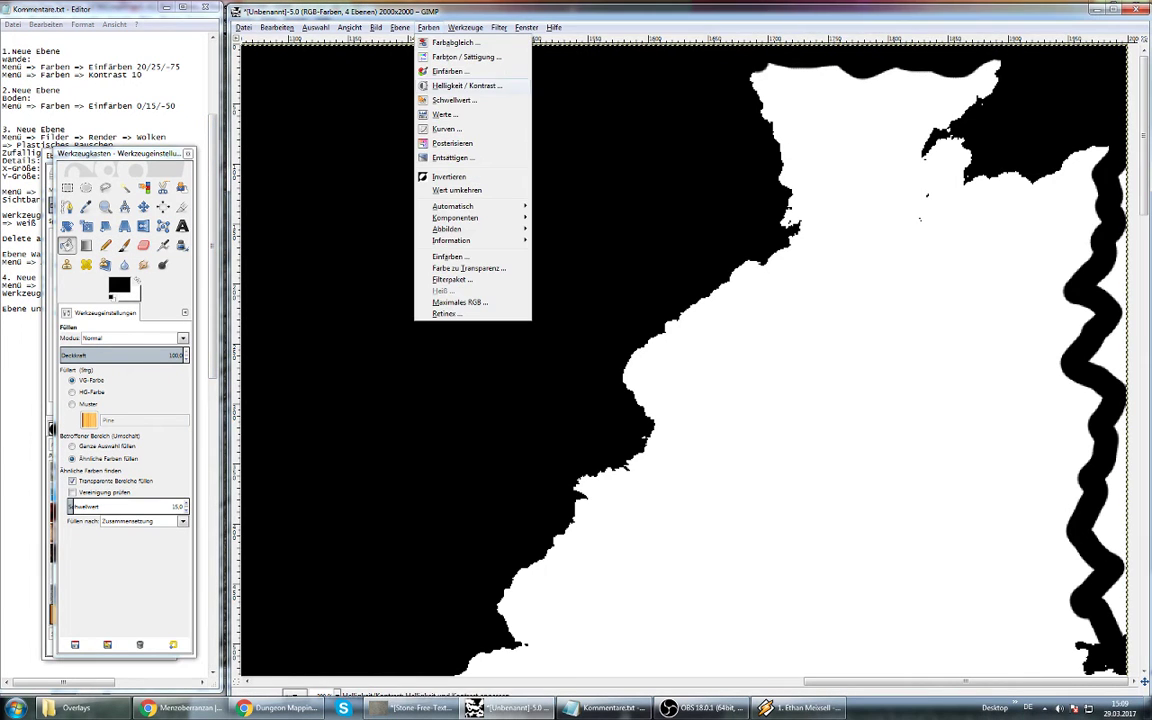
left_click(454, 100)
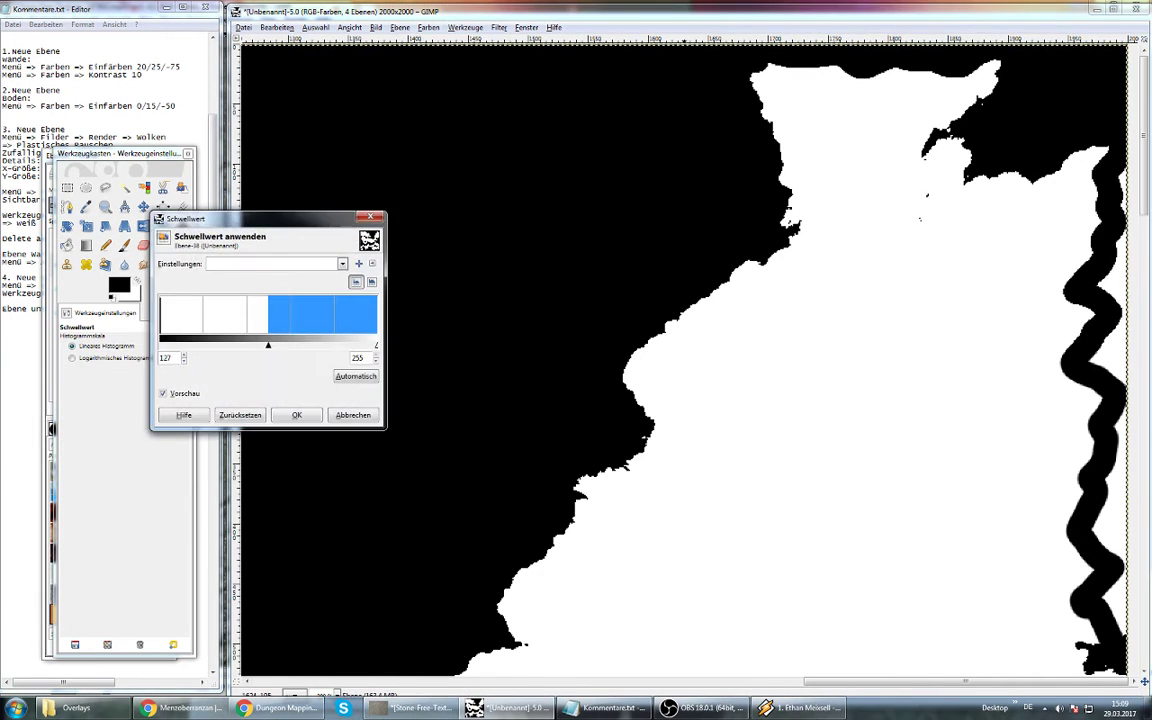
key("Return")
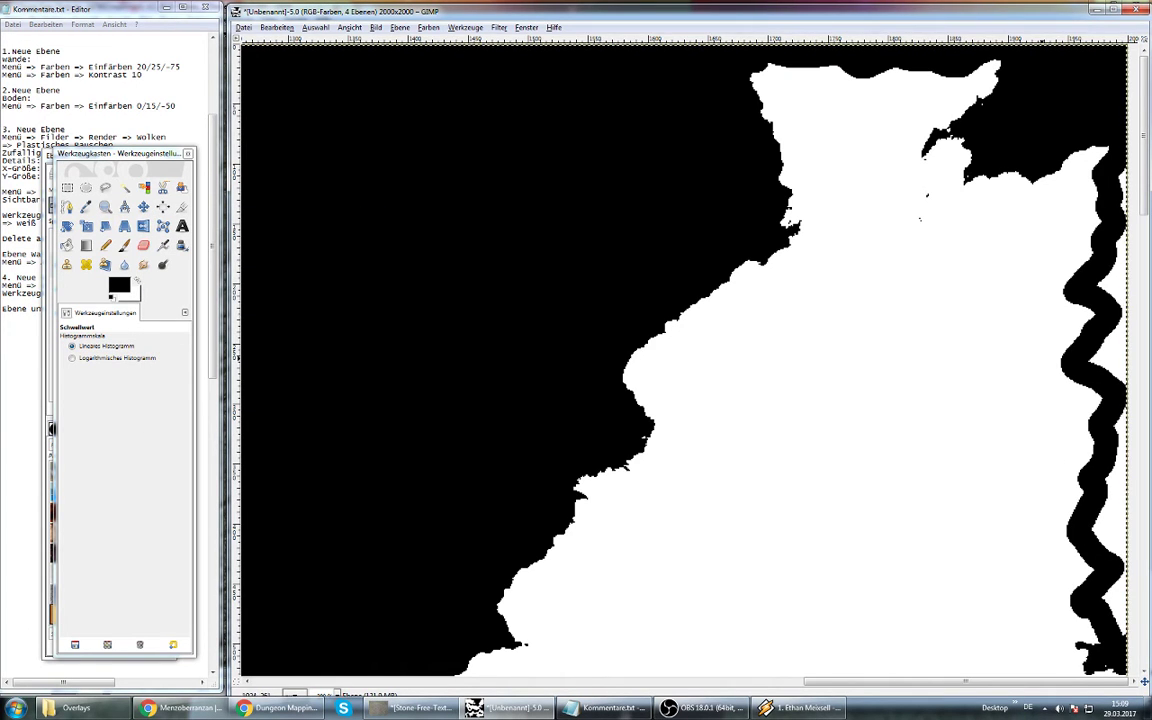
left_click(66, 245)
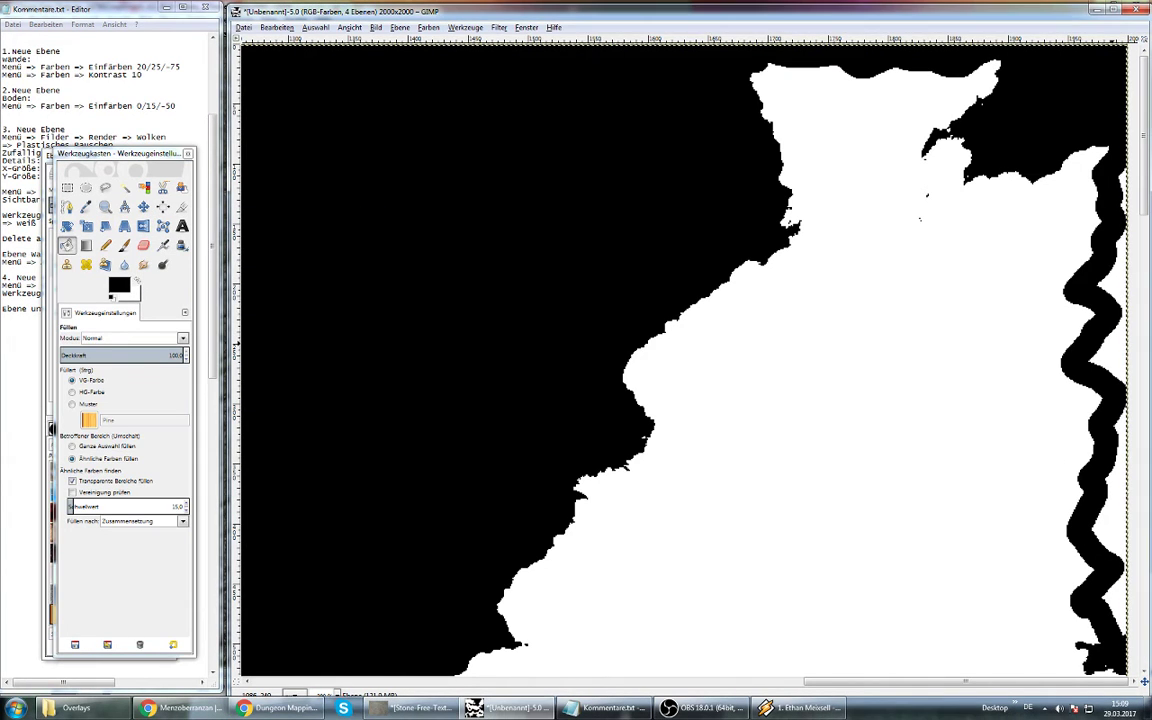
left_click(1115, 500)
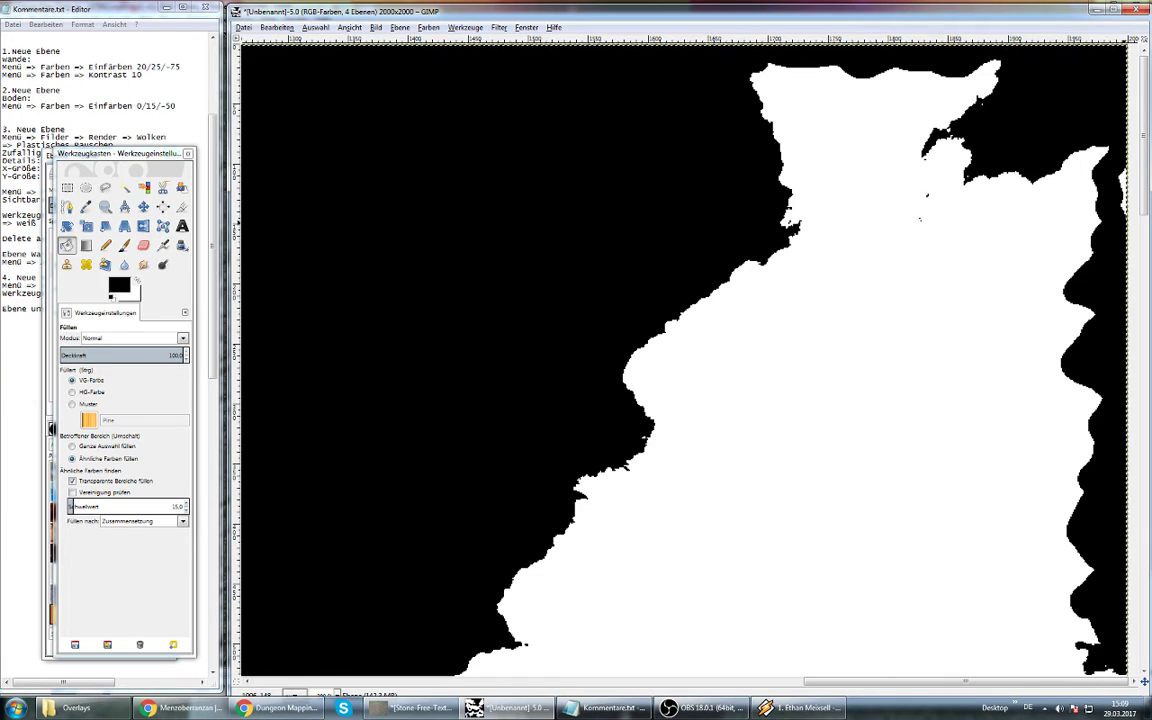
scroll(680, 360, "down", 5)
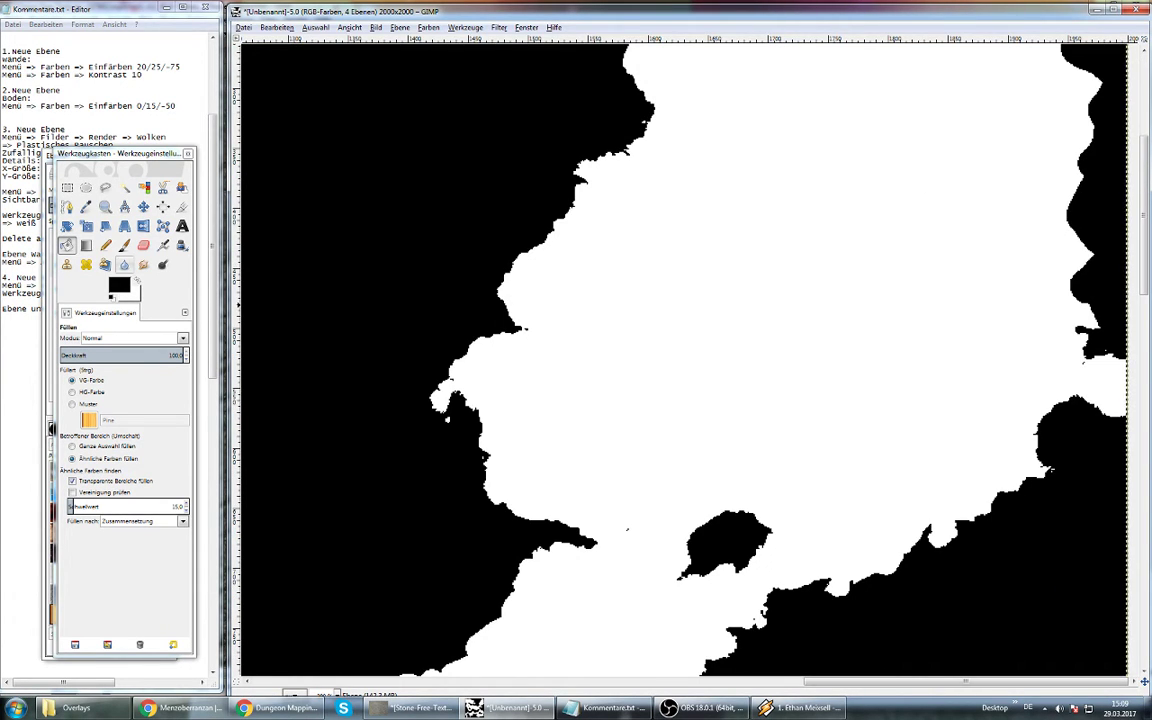
Paint a curving black wall on the right, threshold again, and fill the stray white patch black
left_click(124, 245)
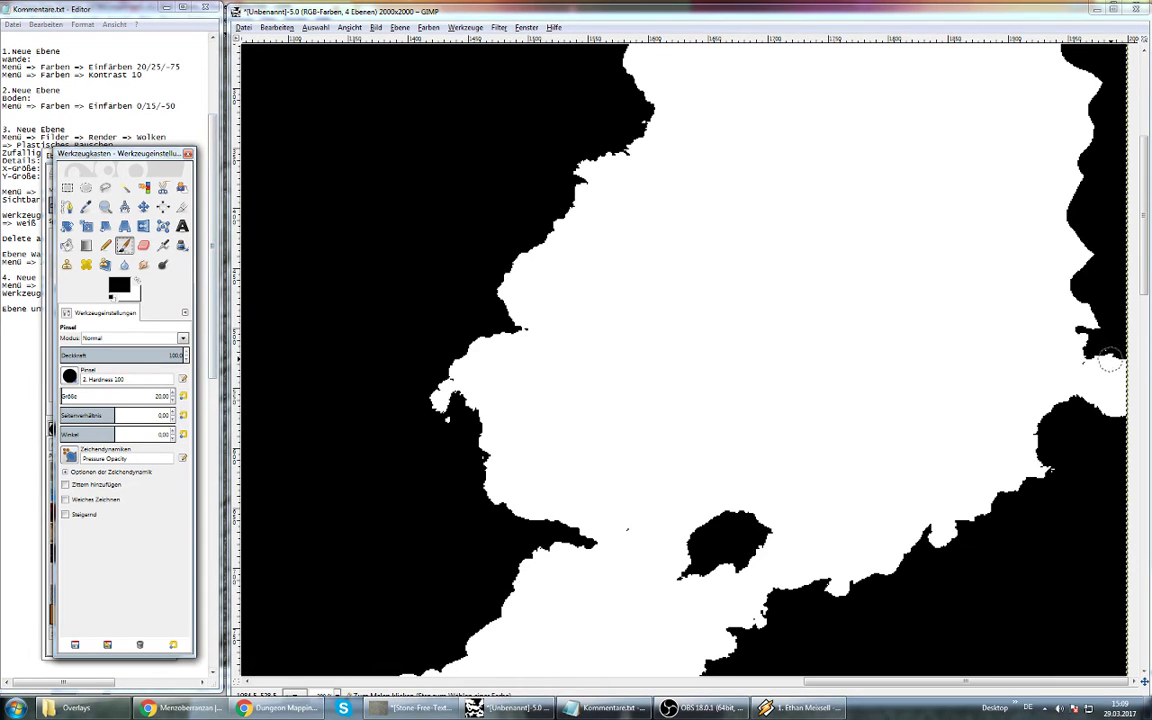
left_click_drag(1110, 364, 1045, 432)
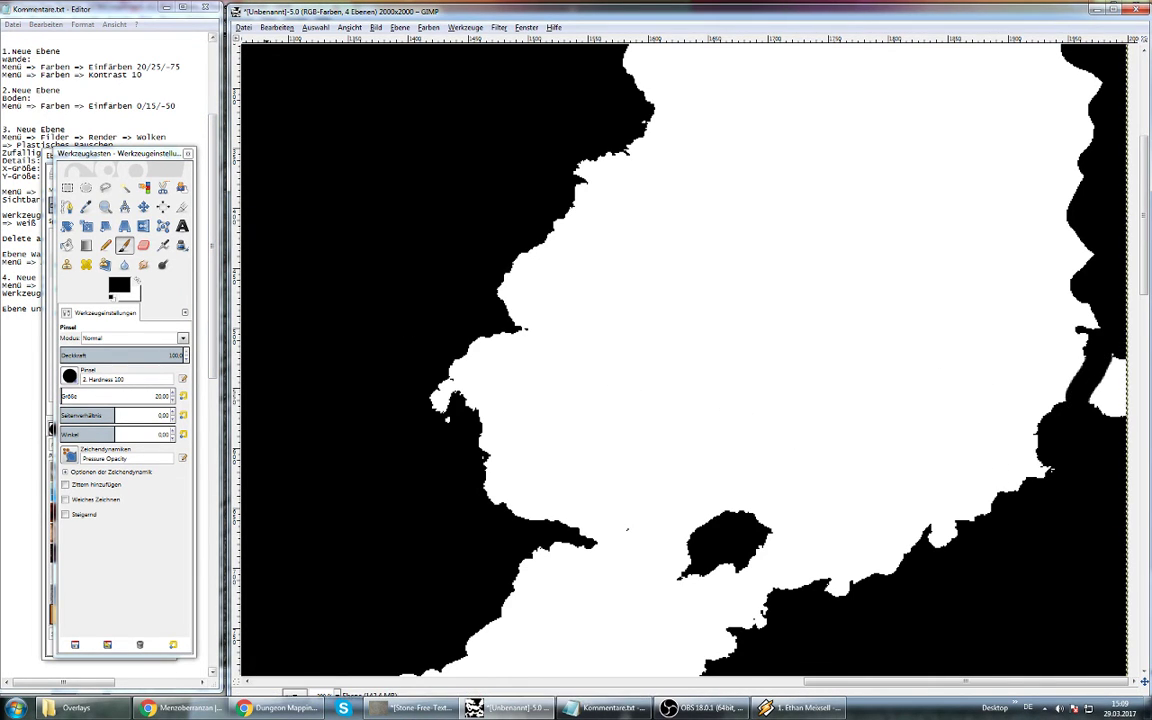
left_click(428, 27)
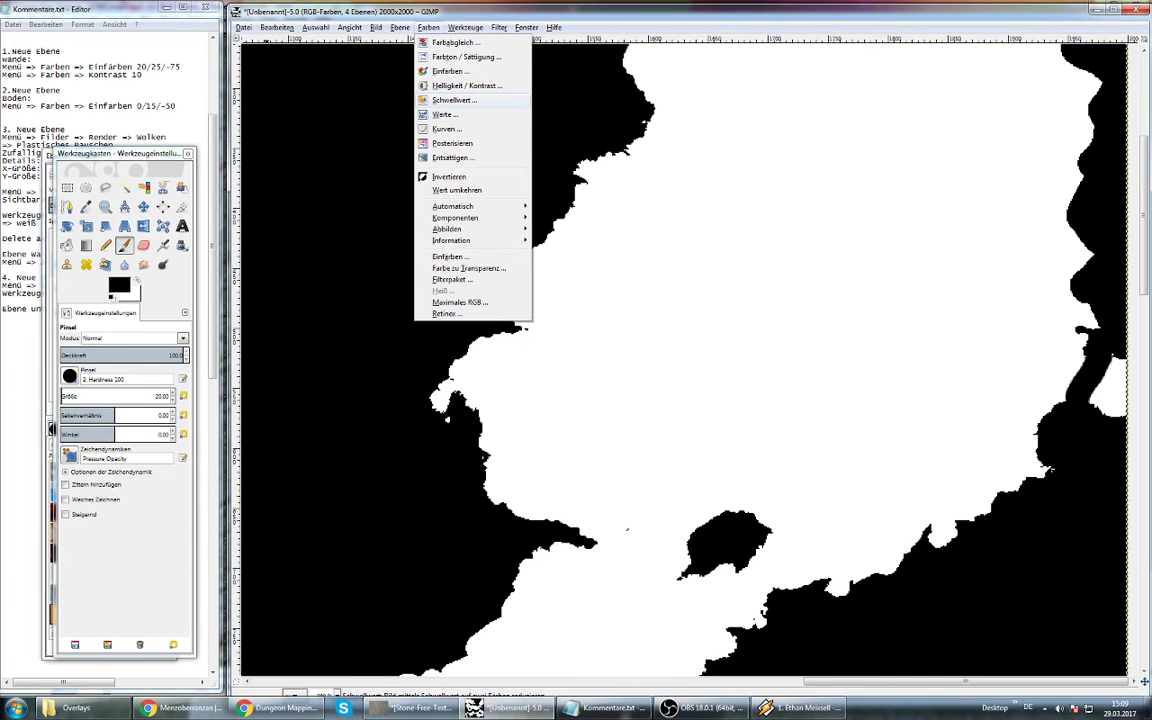
left_click(455, 100)
left_click(280, 383)
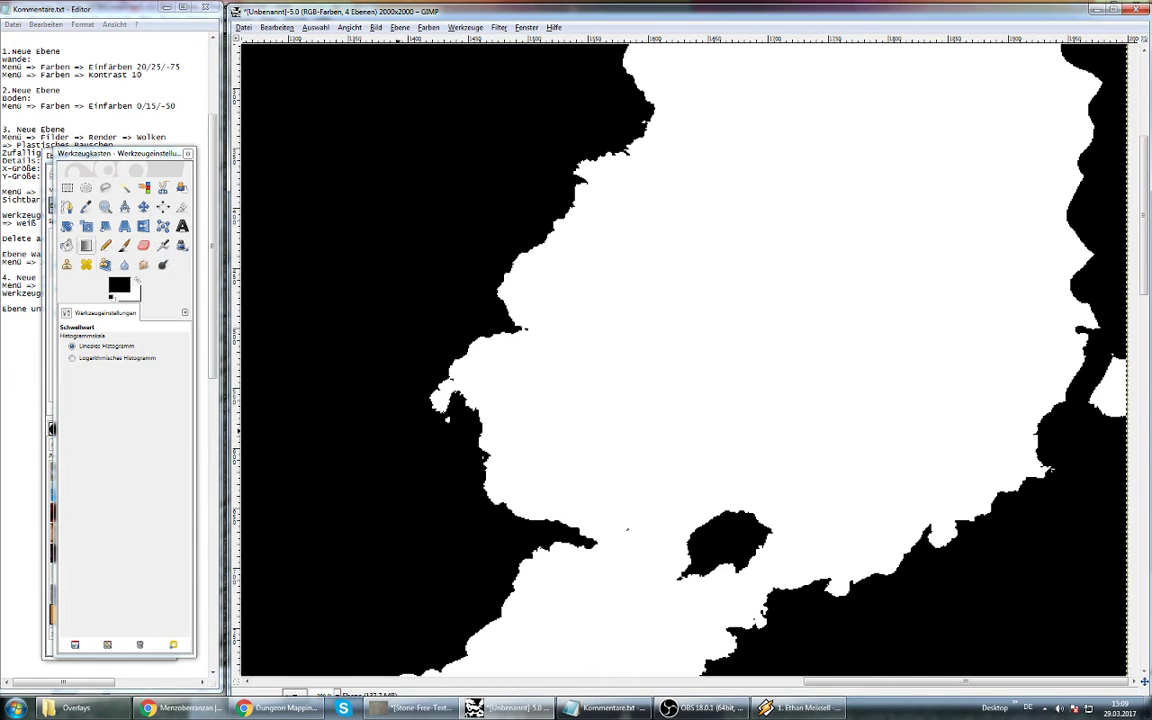
left_click(66, 245)
left_click(1112, 353)
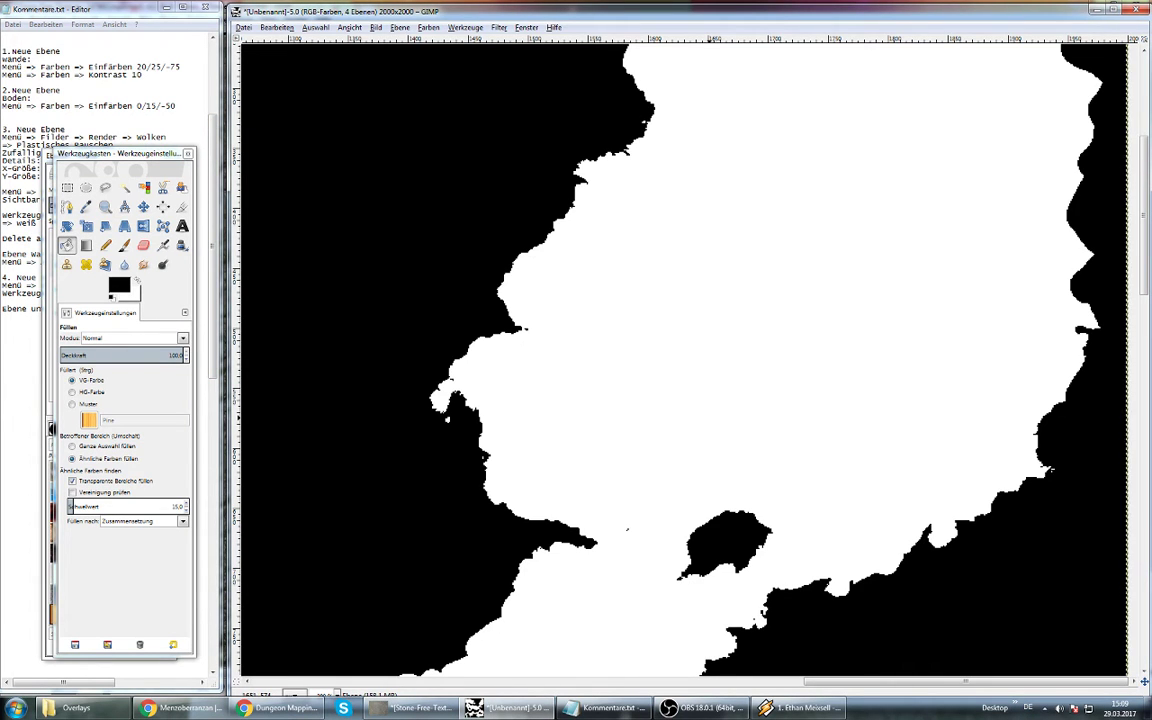
scroll(627, 530, "down", 3, "ctrl")
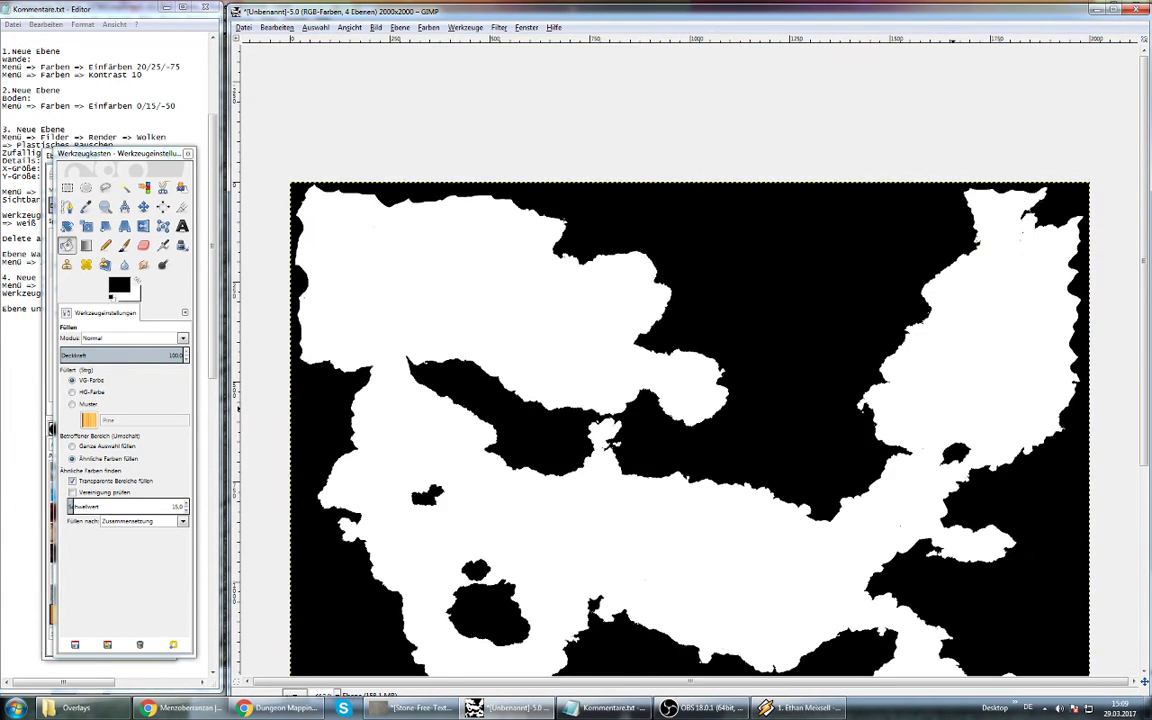
scroll(627, 530, "down", 5)
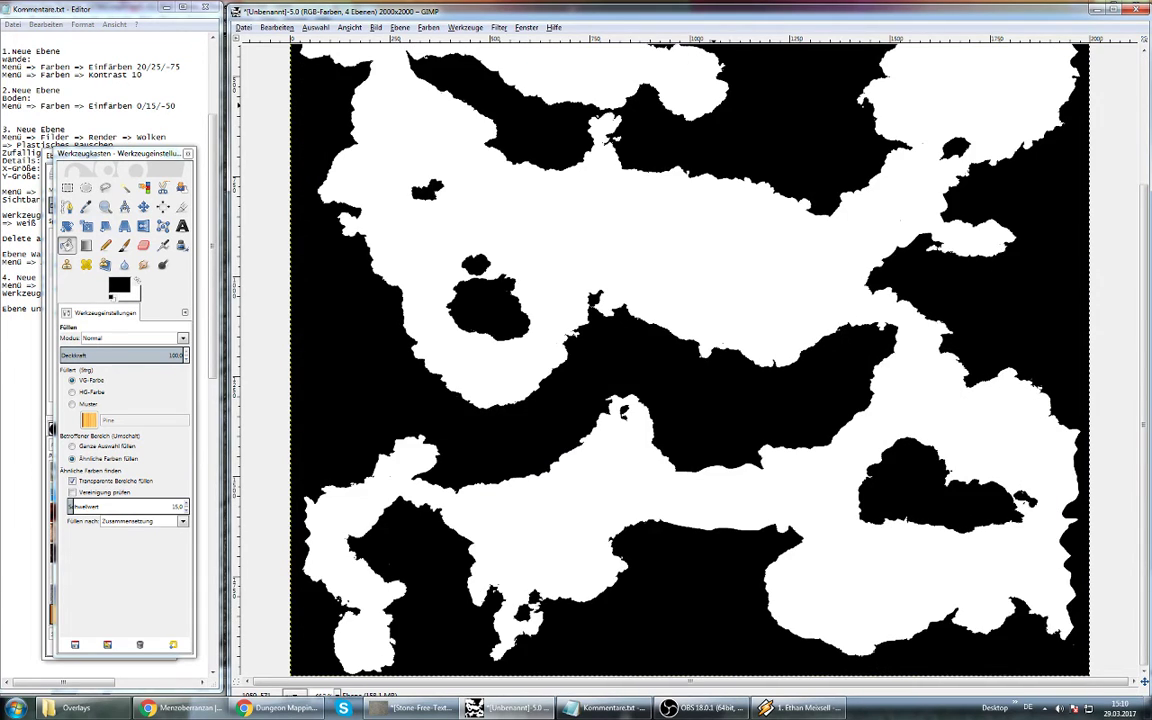
scroll(690, 360, "up", 3)
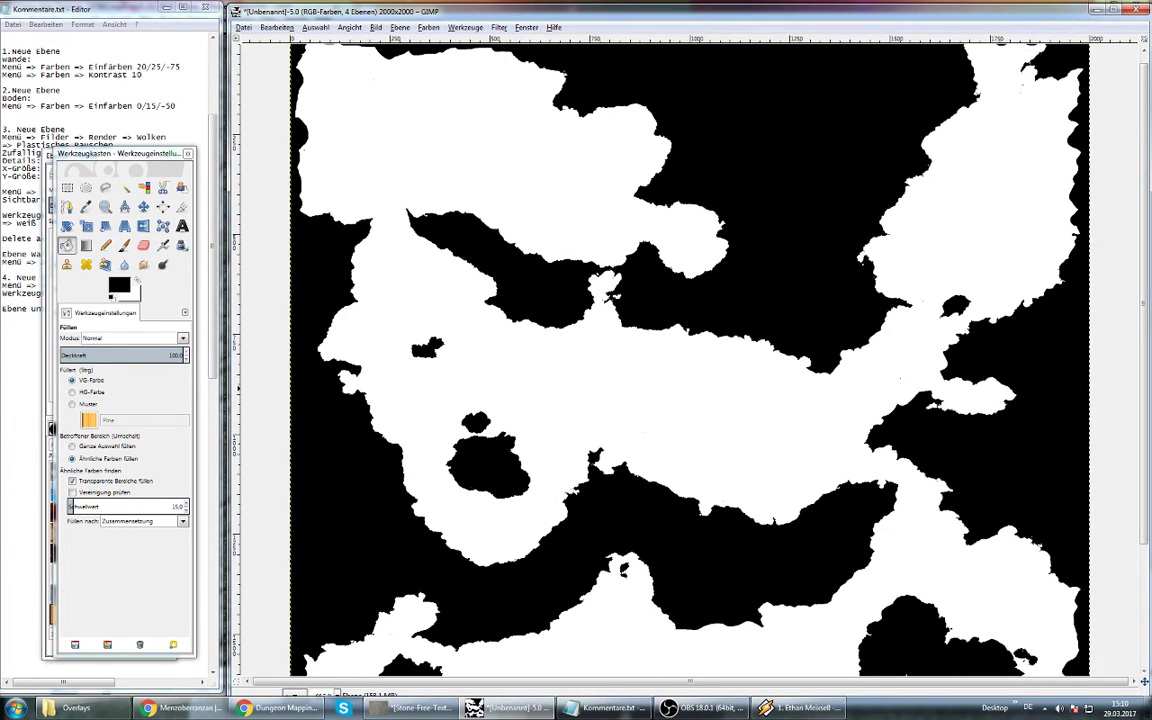
left_click(187, 153)
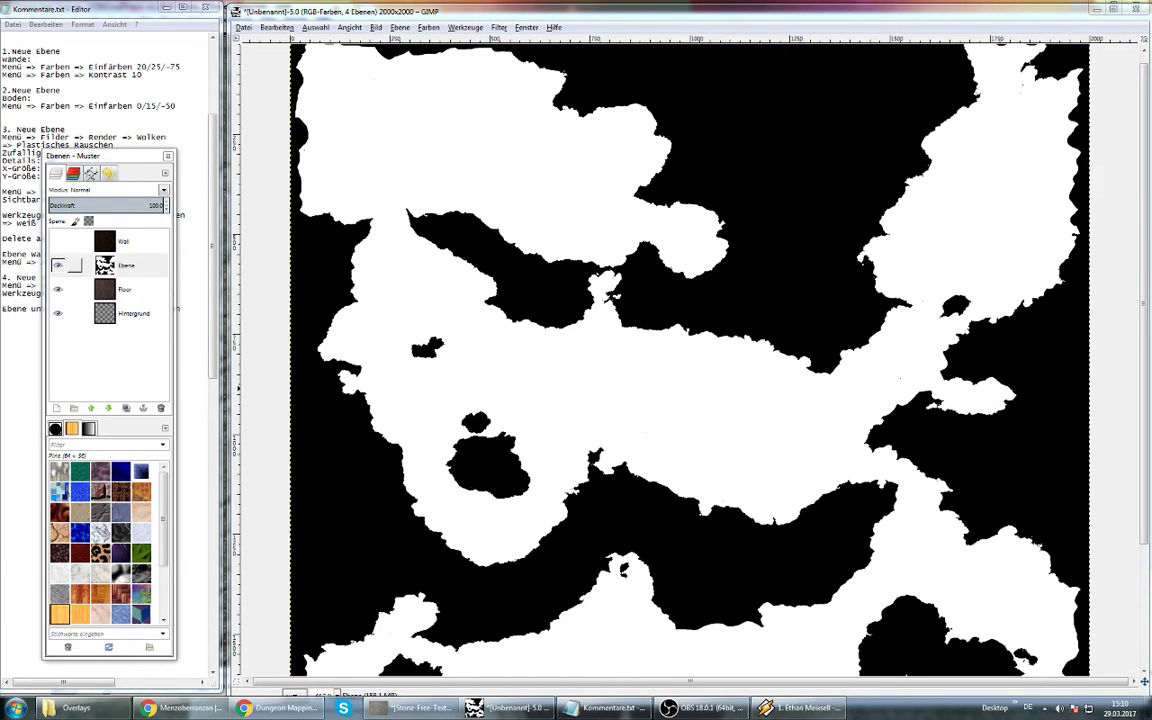
Hide the black-and-white Ebene mask layer and make the Wall layer the active layer
right_click(122, 267)
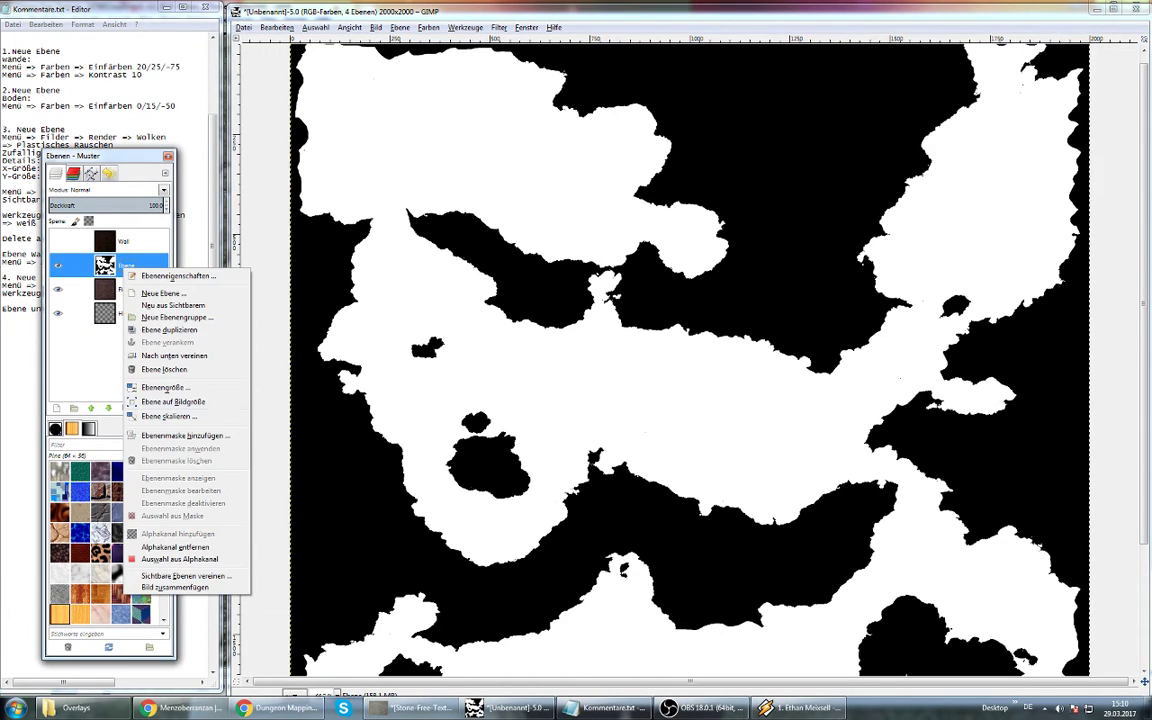
key("Escape")
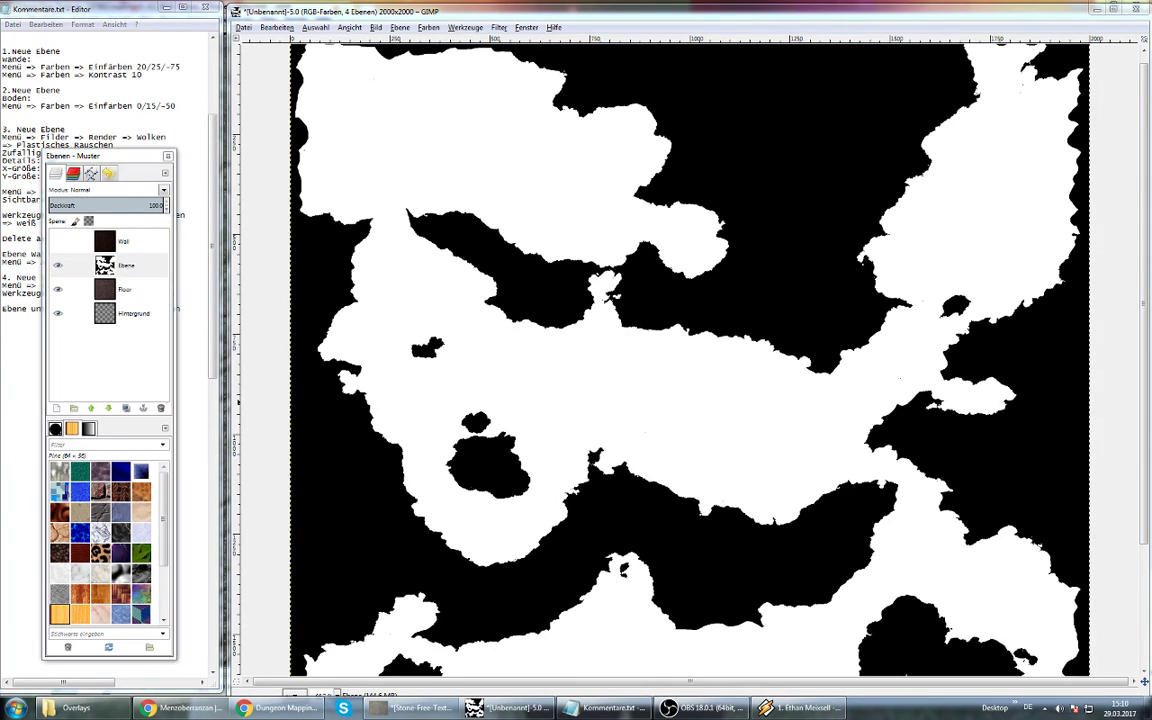
key("ctrl+b")
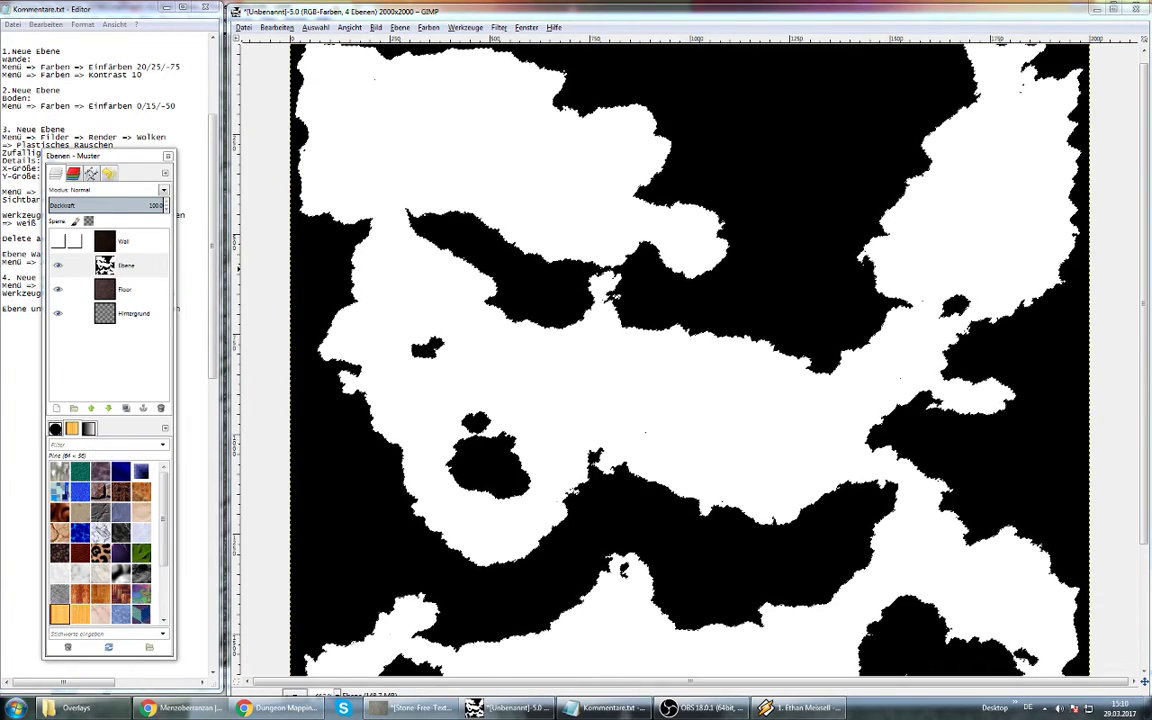
left_click(125, 241)
left_click(57, 265)
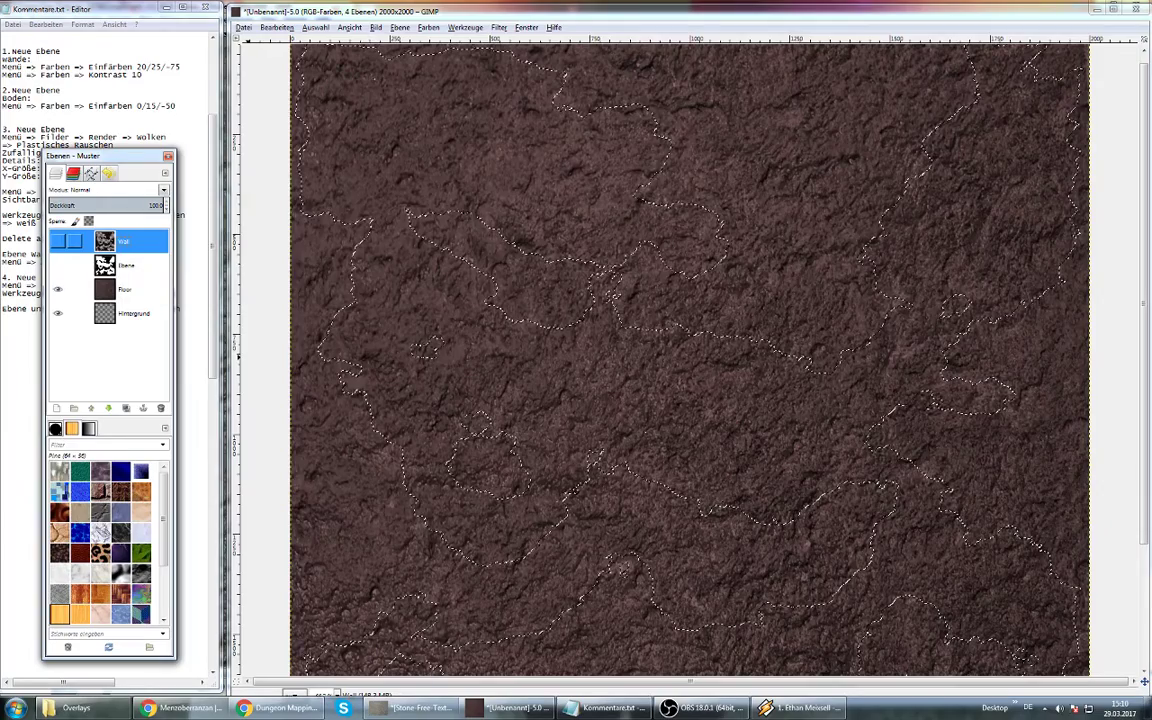
Show the Wall layer, fit the whole image in the window, and clear the selection
left_click(58, 241)
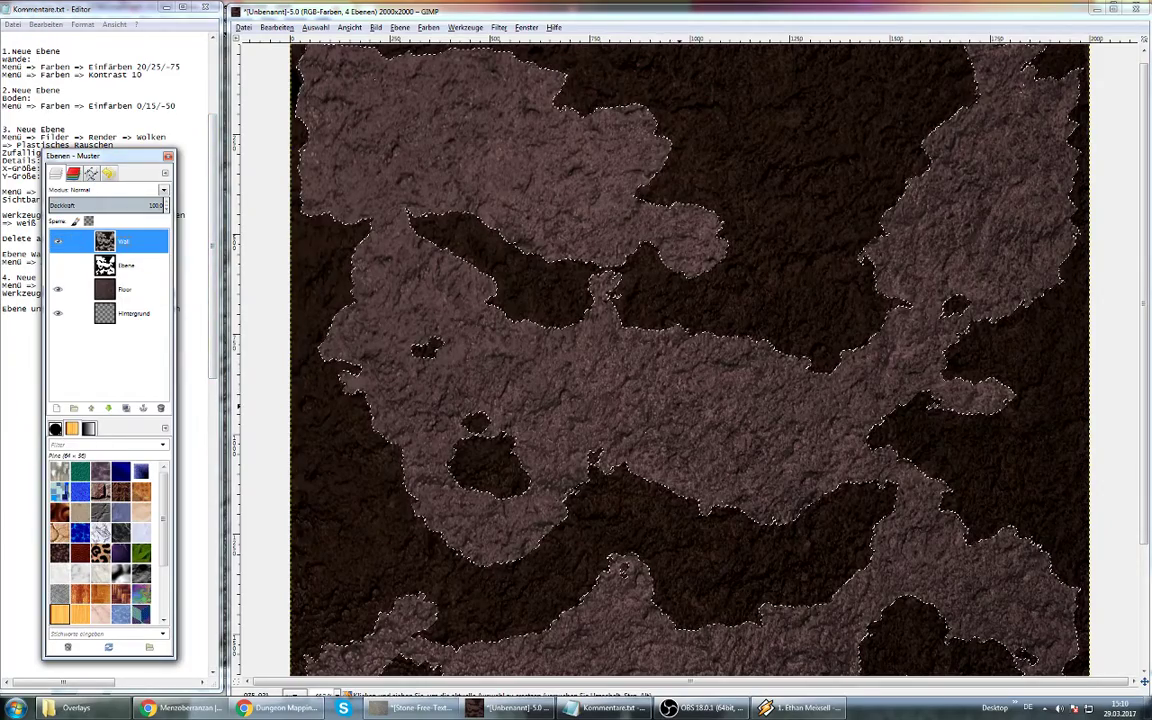
key("shift+ctrl+j")
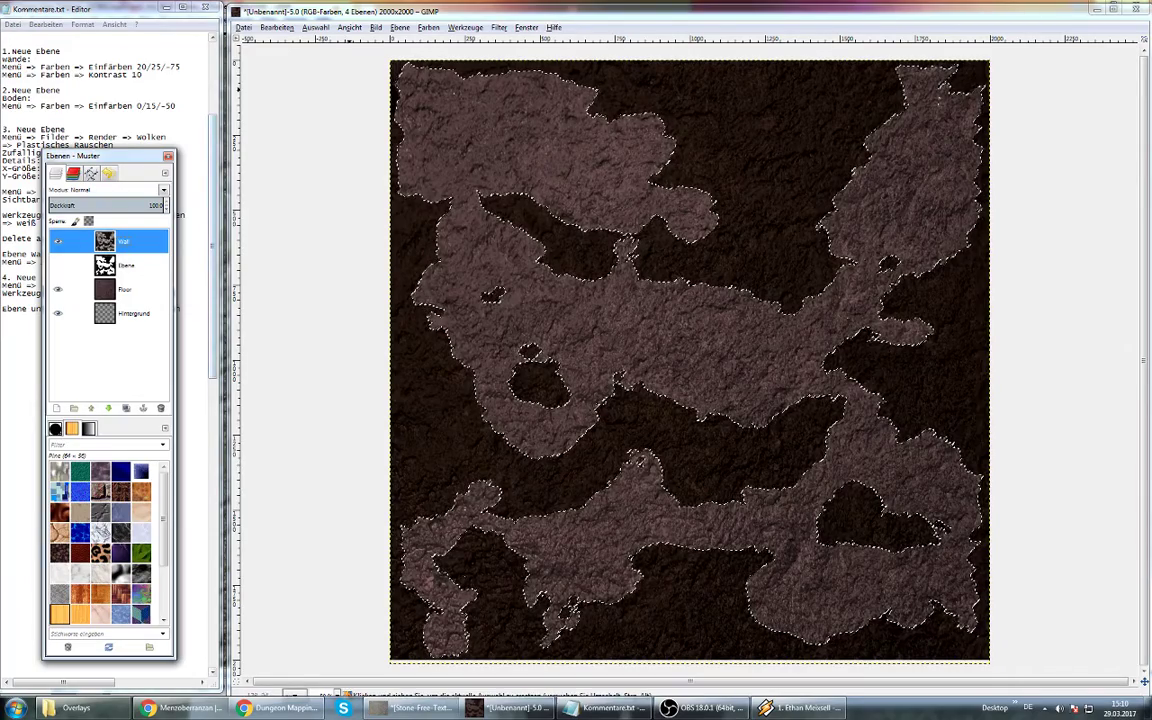
left_click(315, 27)
left_click(327, 57)
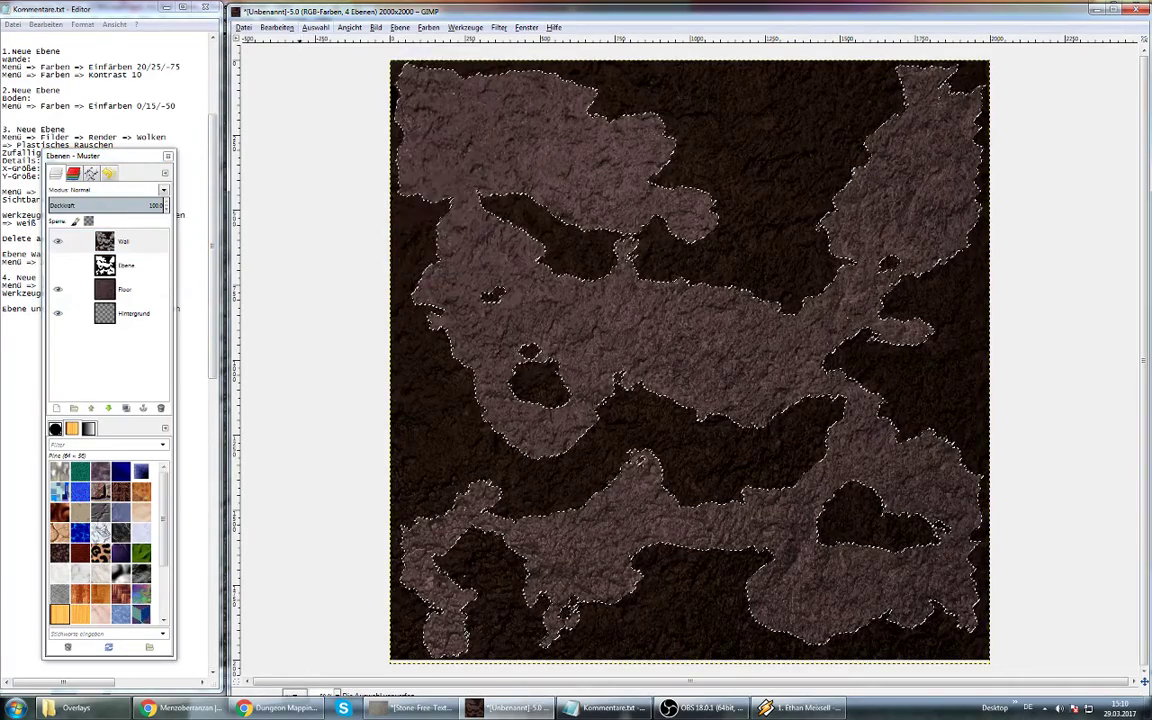
scroll(635, 390, "up", 1)
scroll(635, 390, "up", 1)
scroll(632, 375, "up", 1)
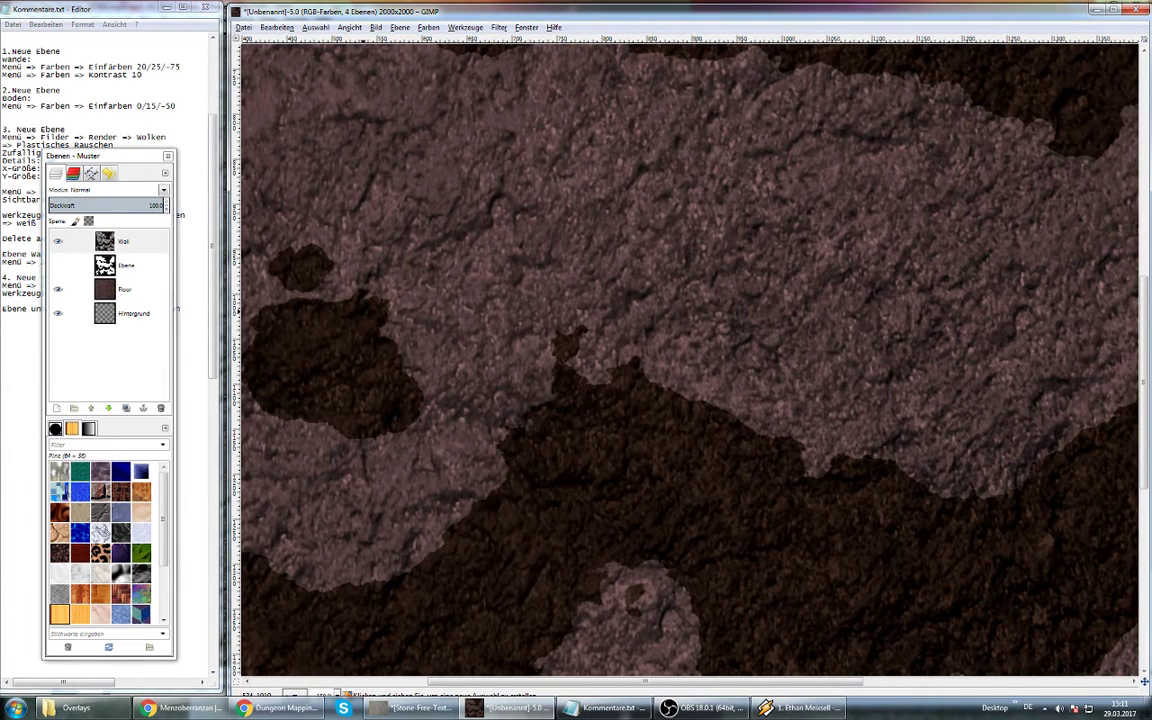
scroll(578, 452, "up", 4)
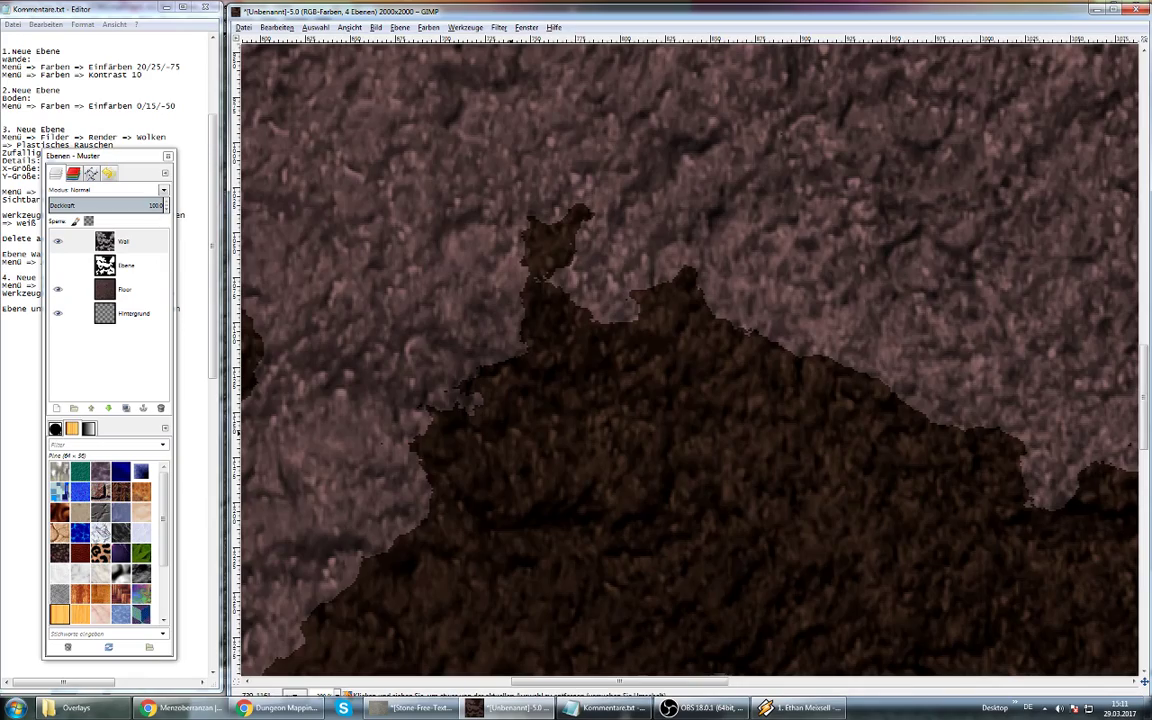
scroll(690, 360, "down", 1)
scroll(690, 360, "down", 1)
scroll(690, 360, "down", 1)
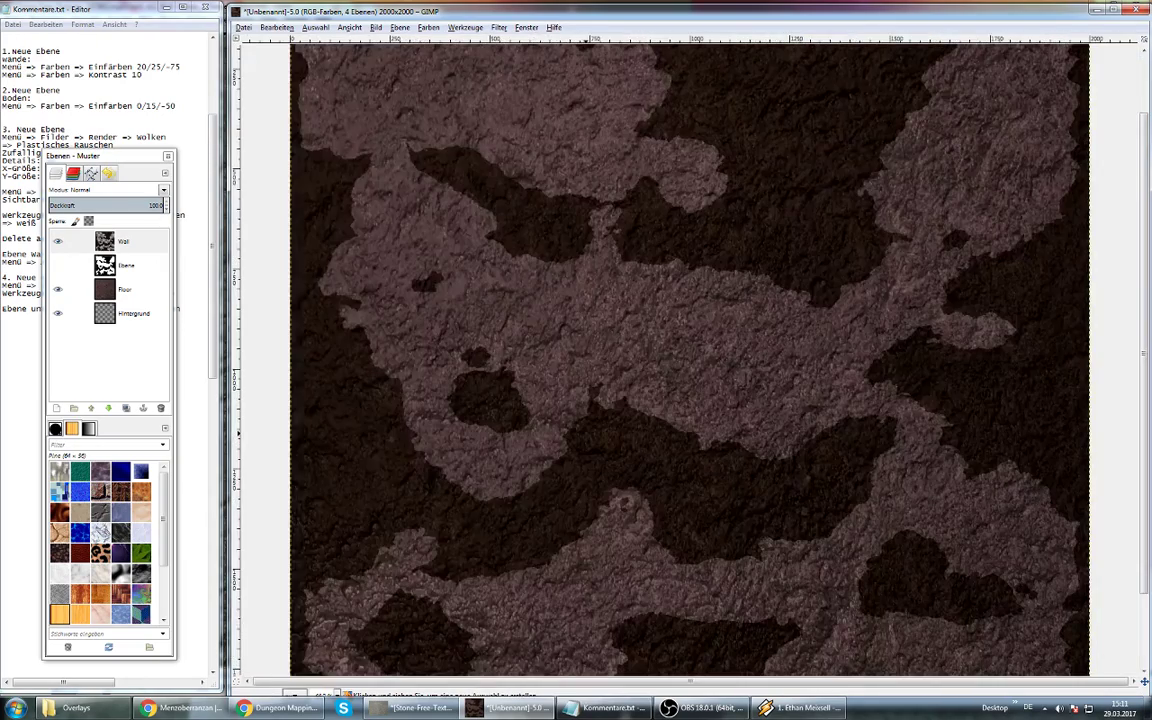
scroll(690, 360, "up", 2)
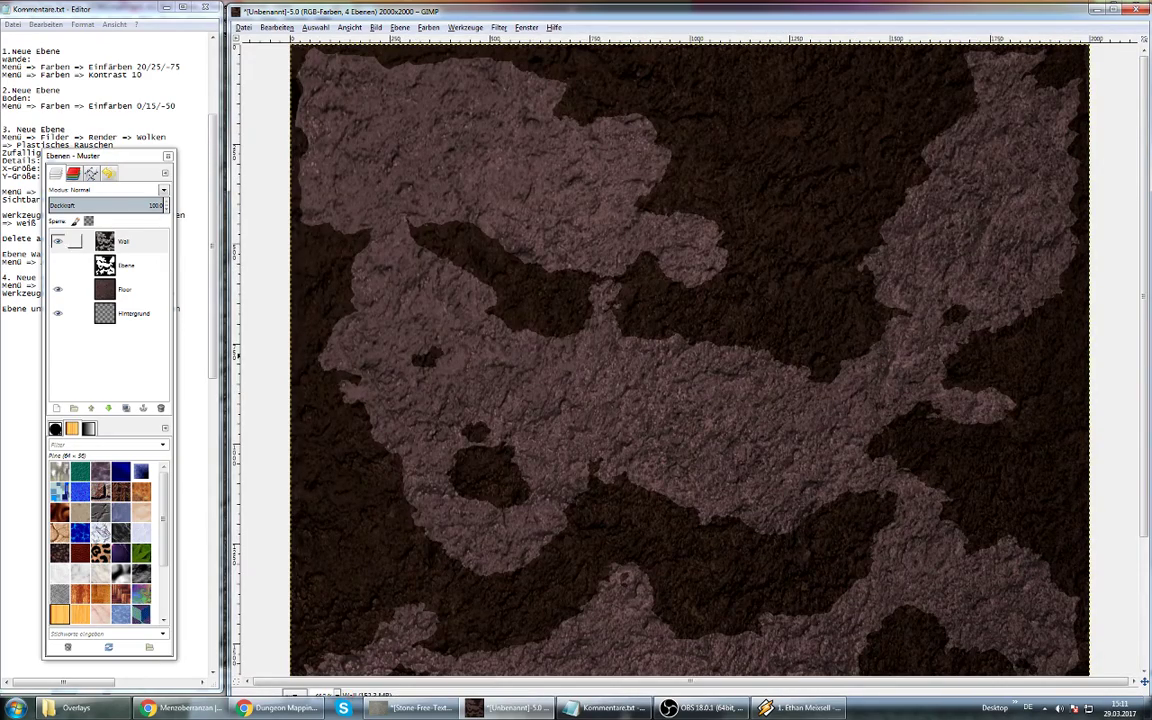
Select the Wall layer from its alpha channel and grow the selection by 2 px
left_click(76, 241)
right_click(120, 243)
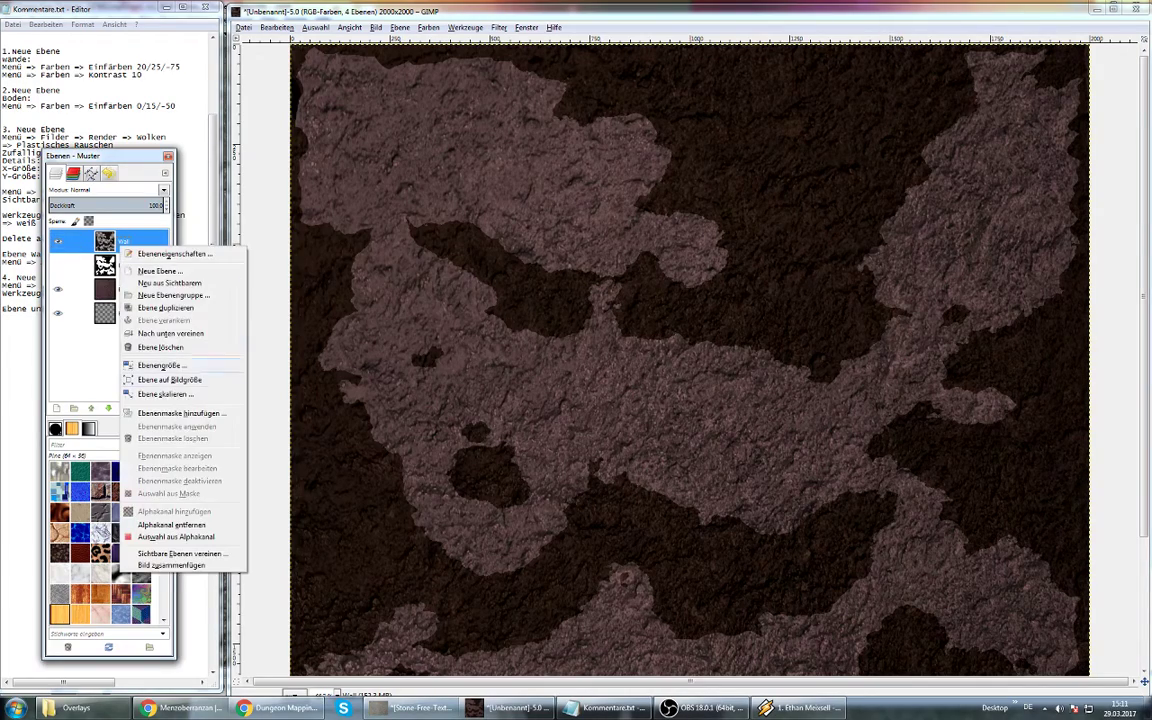
left_click(176, 537)
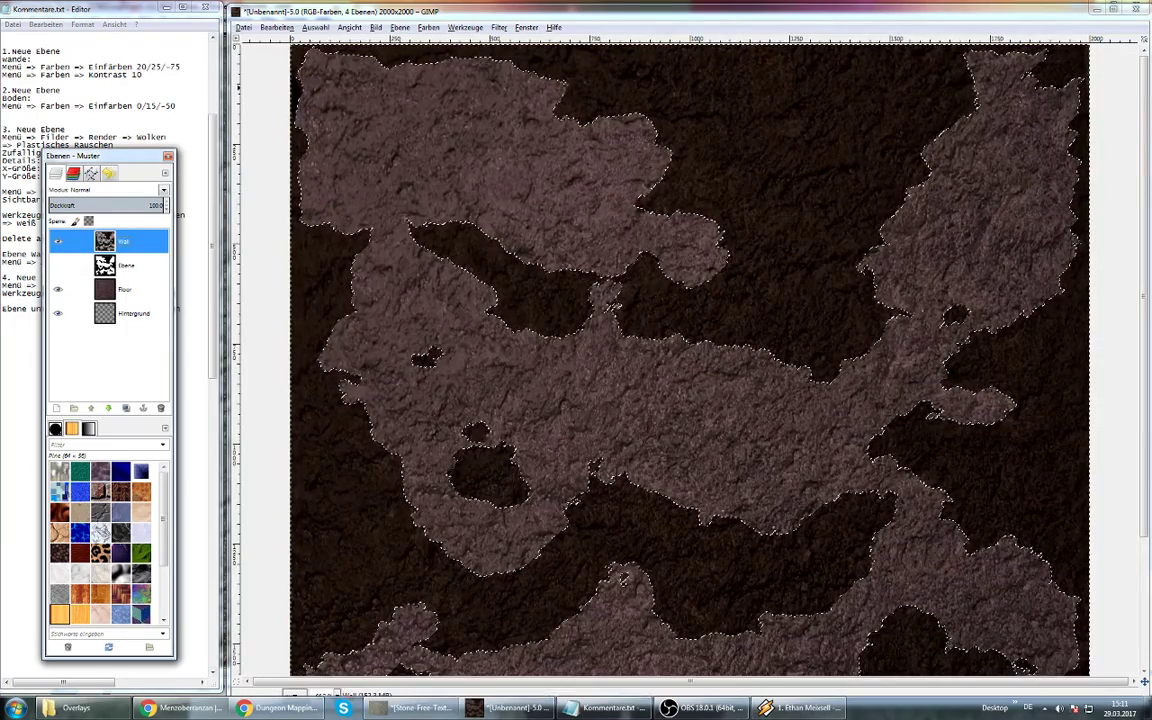
left_click(315, 27)
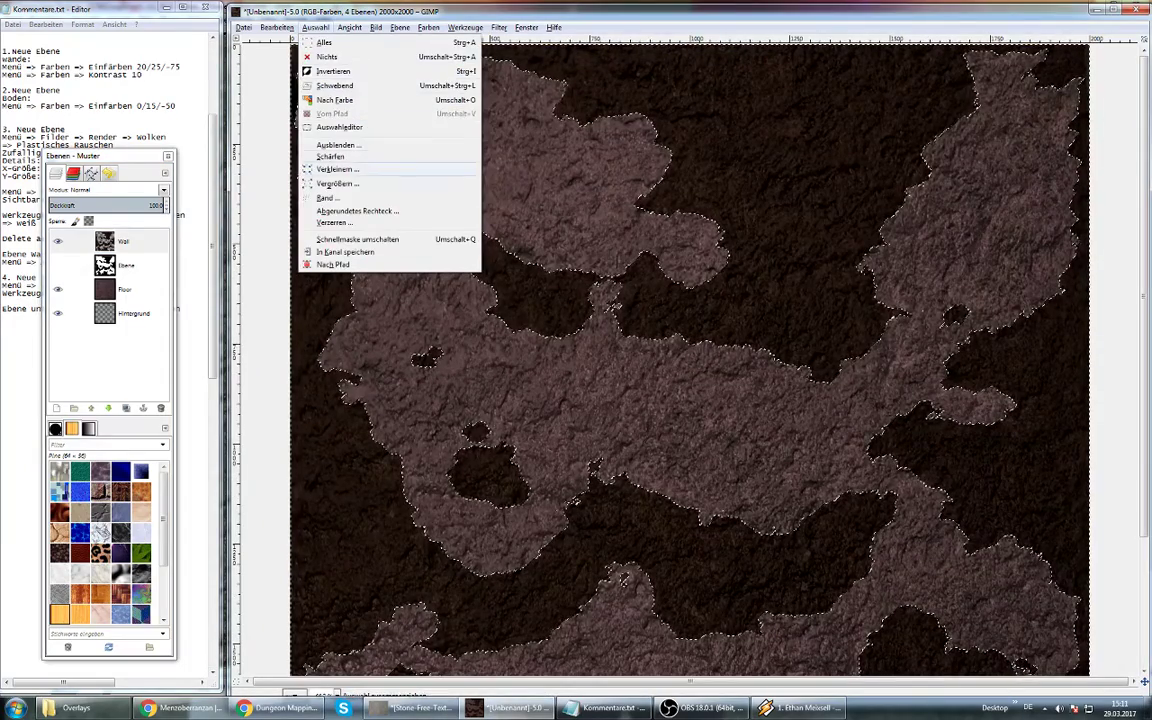
left_click(337, 184)
type("2")
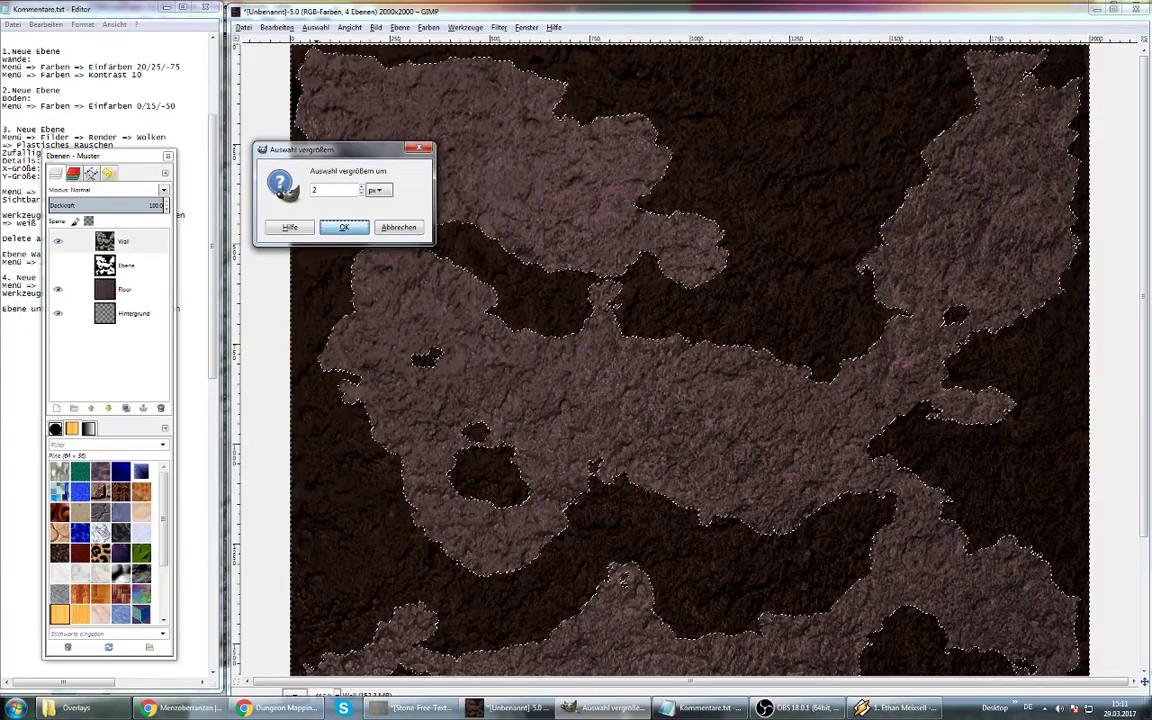
key("Return")
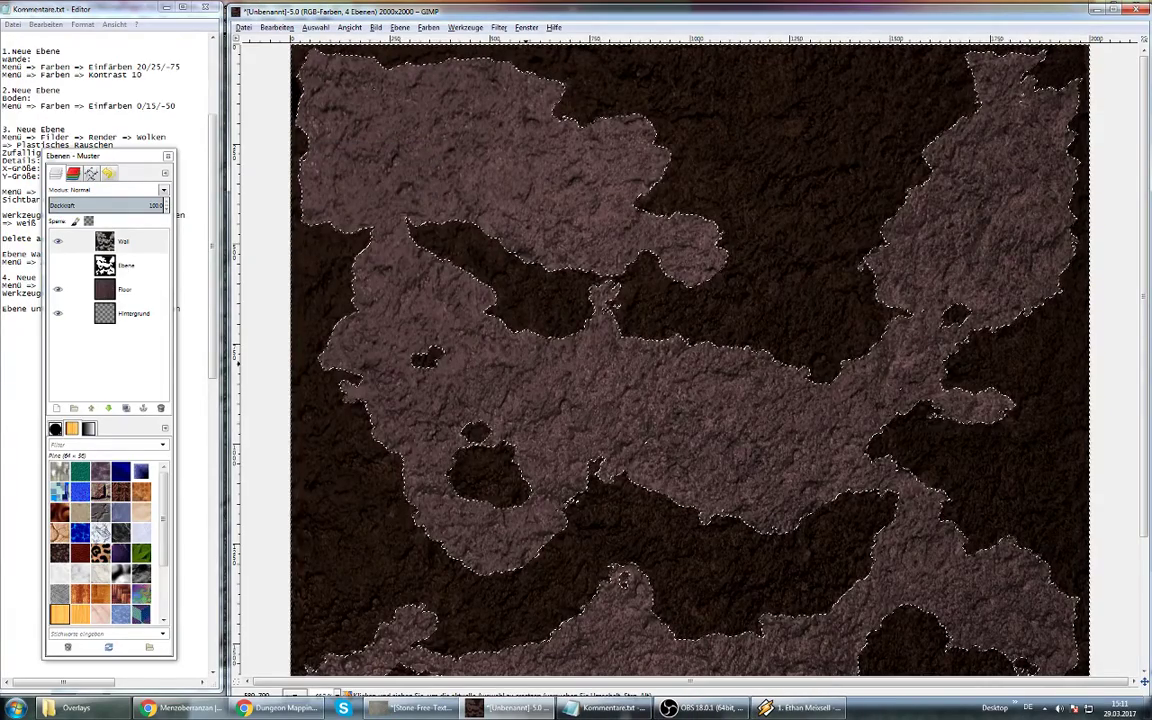
scroll(690, 330, "up", 1)
scroll(690, 330, "up", 2)
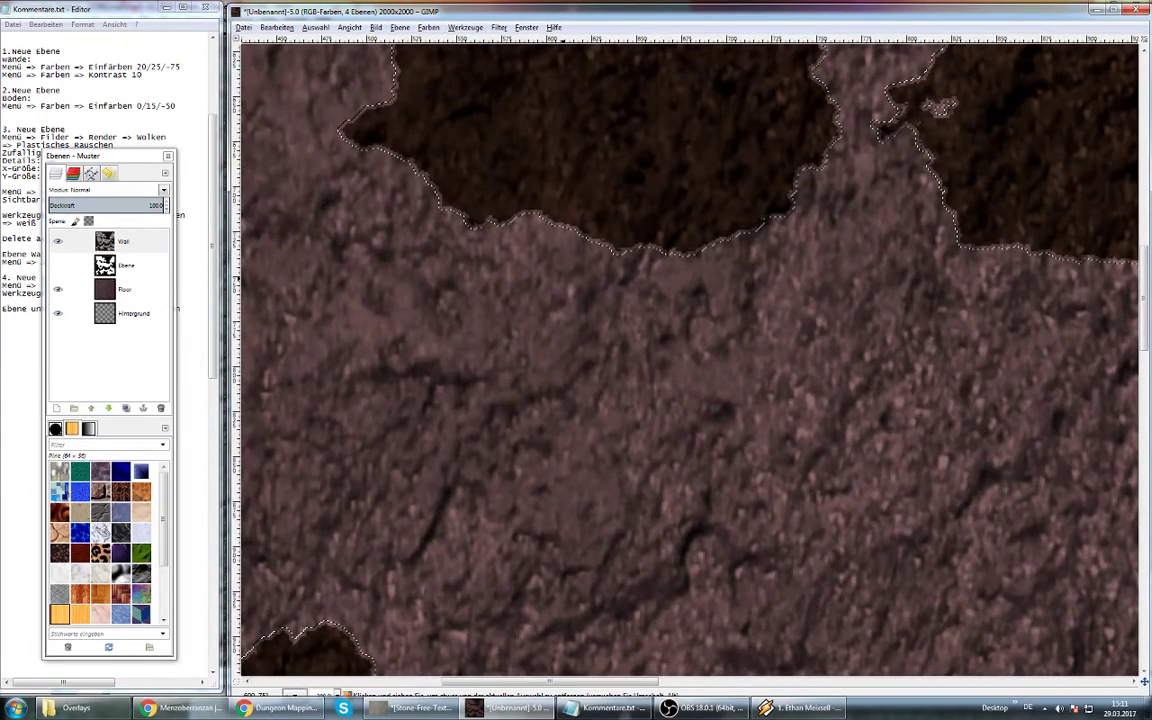
scroll(714, 182, "down", 1)
scroll(700, 200, "down", 1)
scroll(688, 222, "down", 1)
scroll(688, 222, "up", 3)
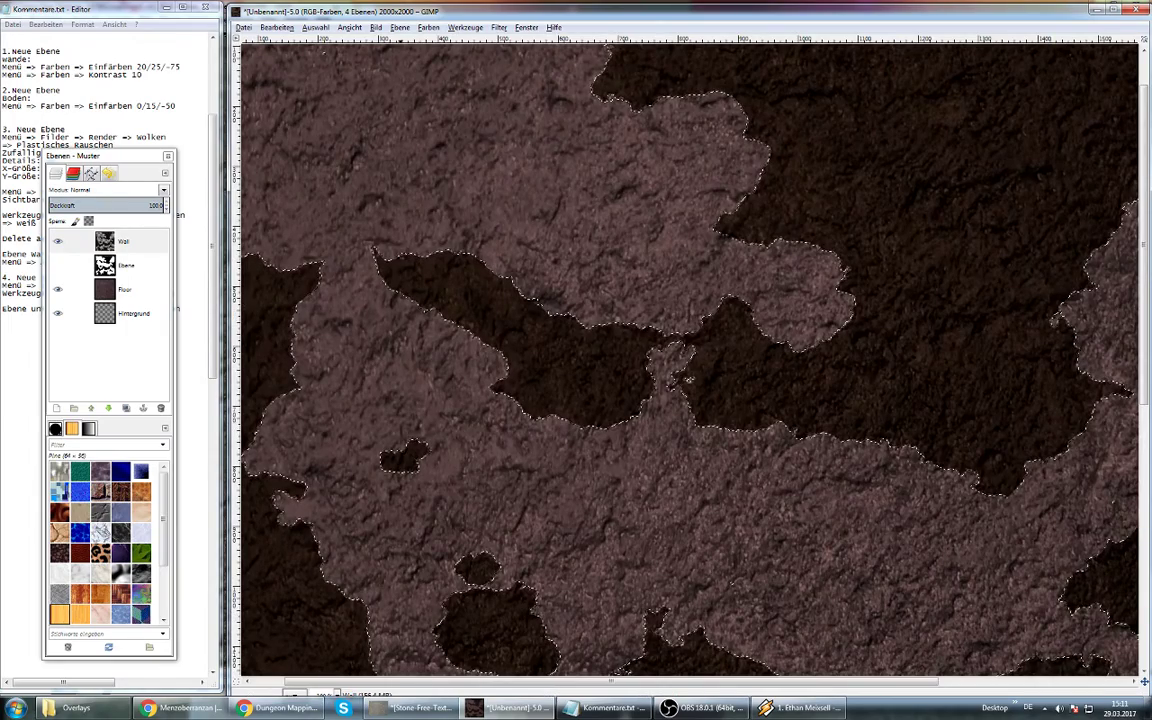
left_click(400, 27)
Add a new transparent layer Ebene #1 and fill the selected dark regions with black
left_click(420, 41)
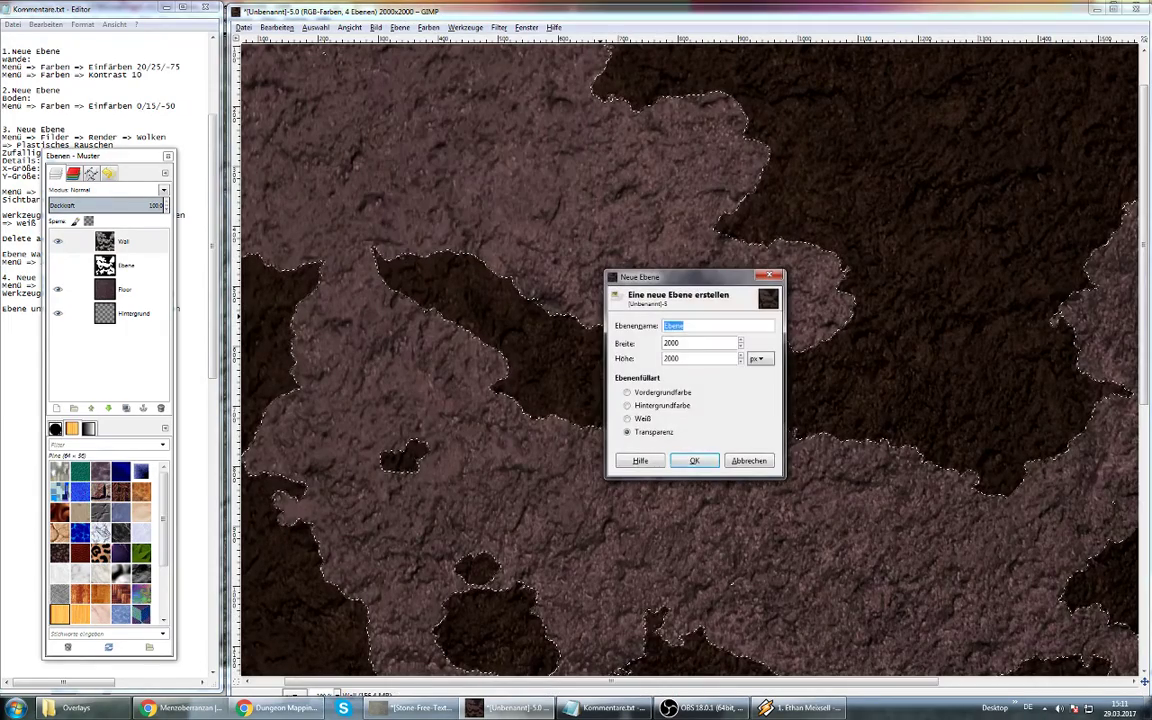
key("Return")
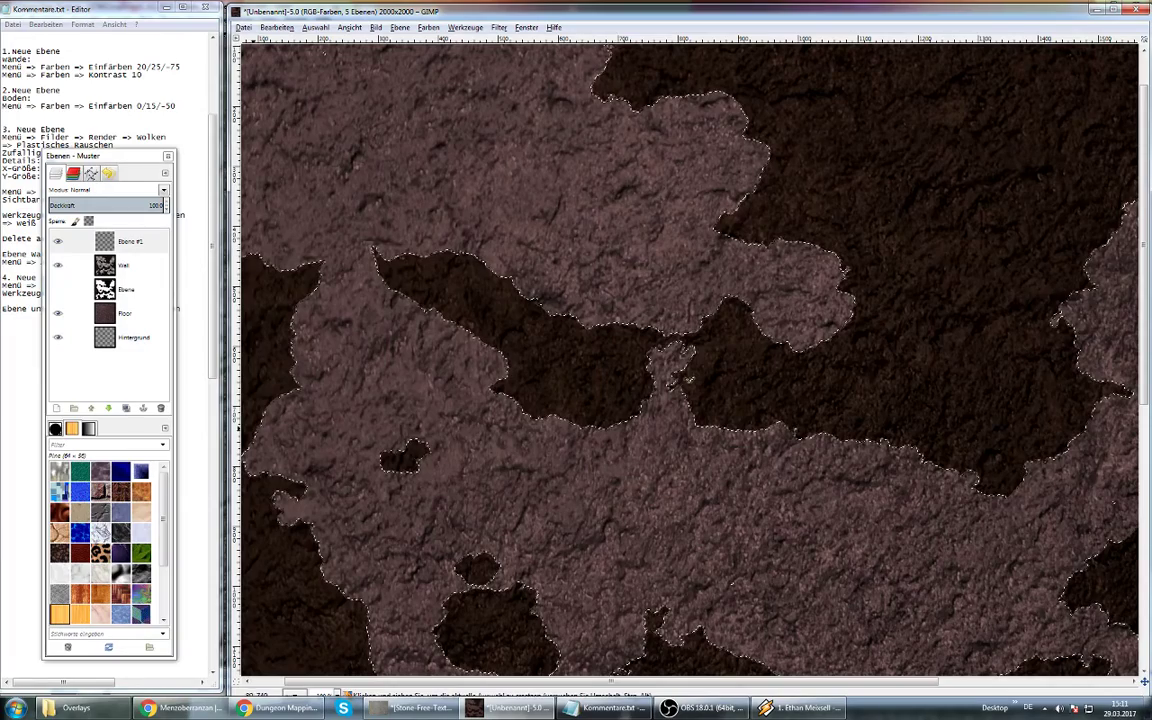
key("ctrl+b")
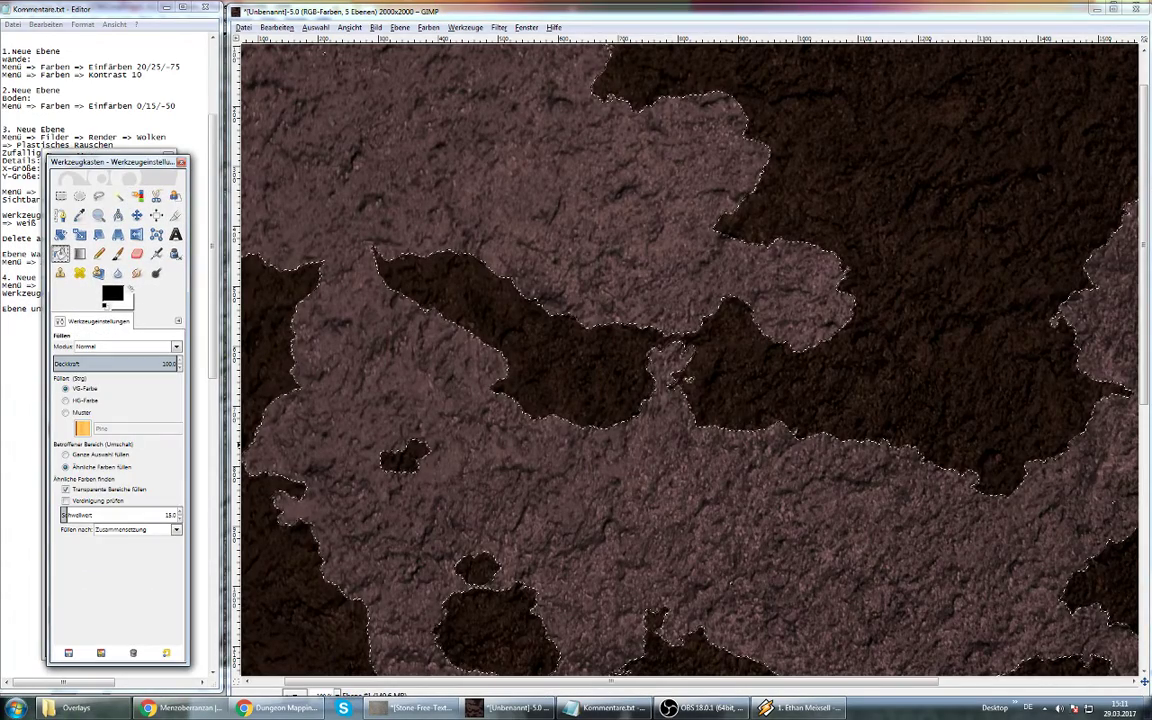
left_click(112, 292)
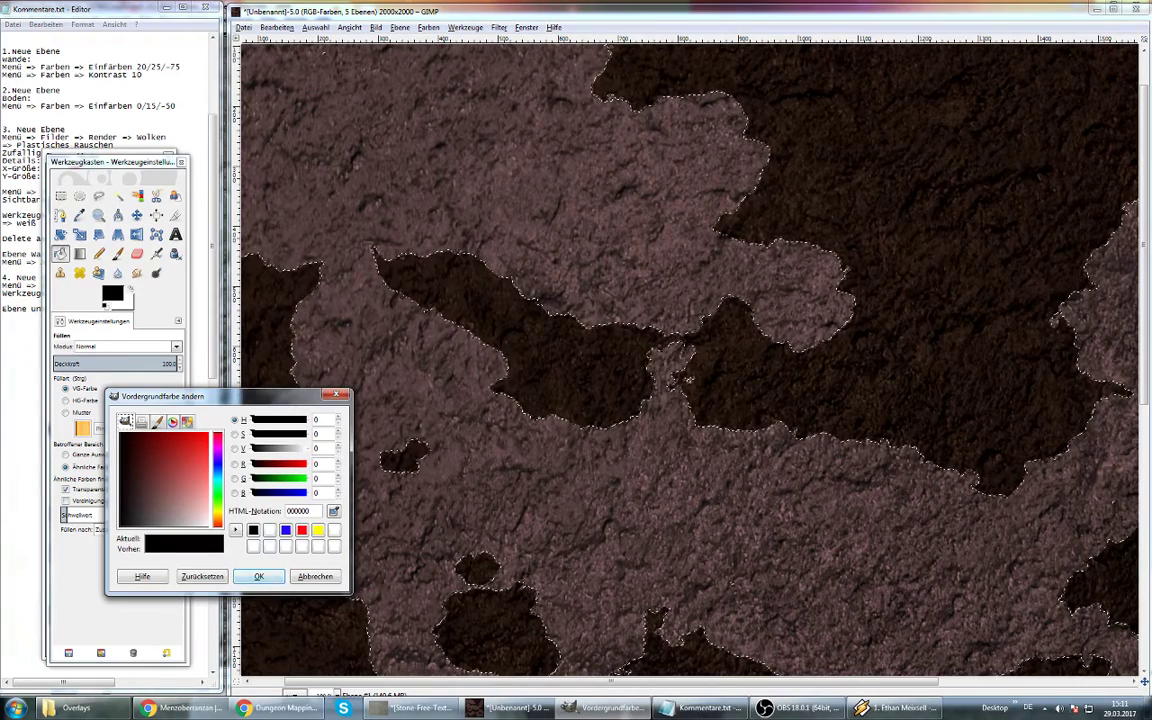
key("Return")
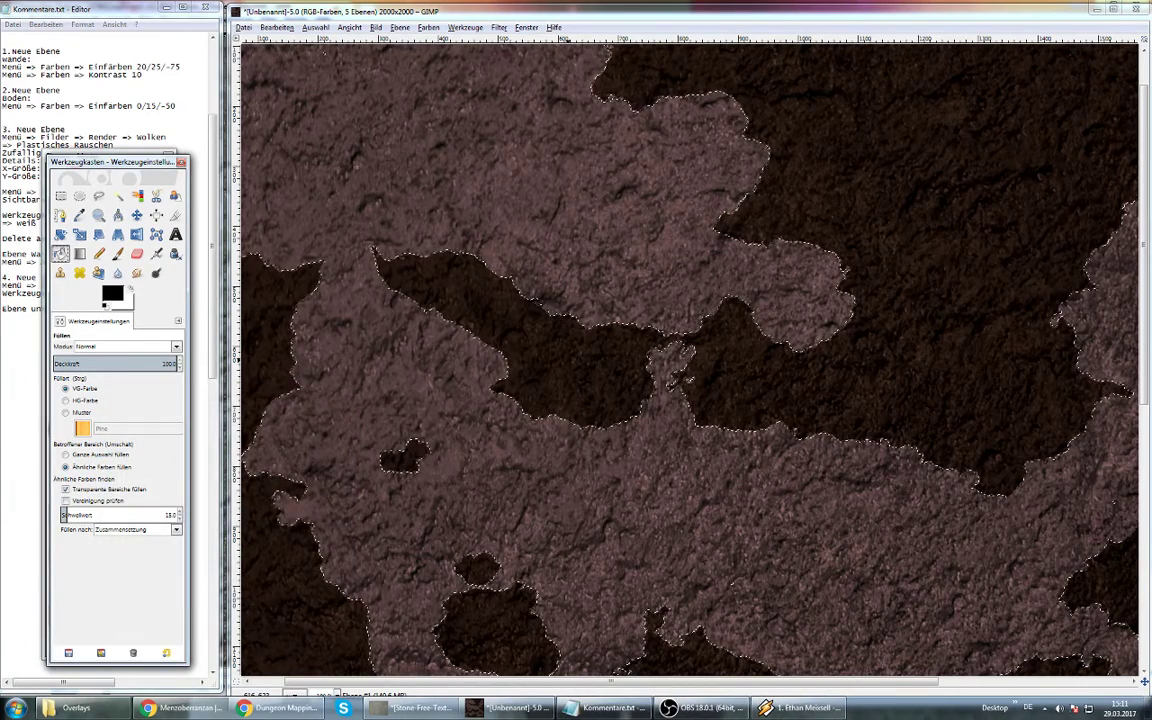
key("ctrl+comma")
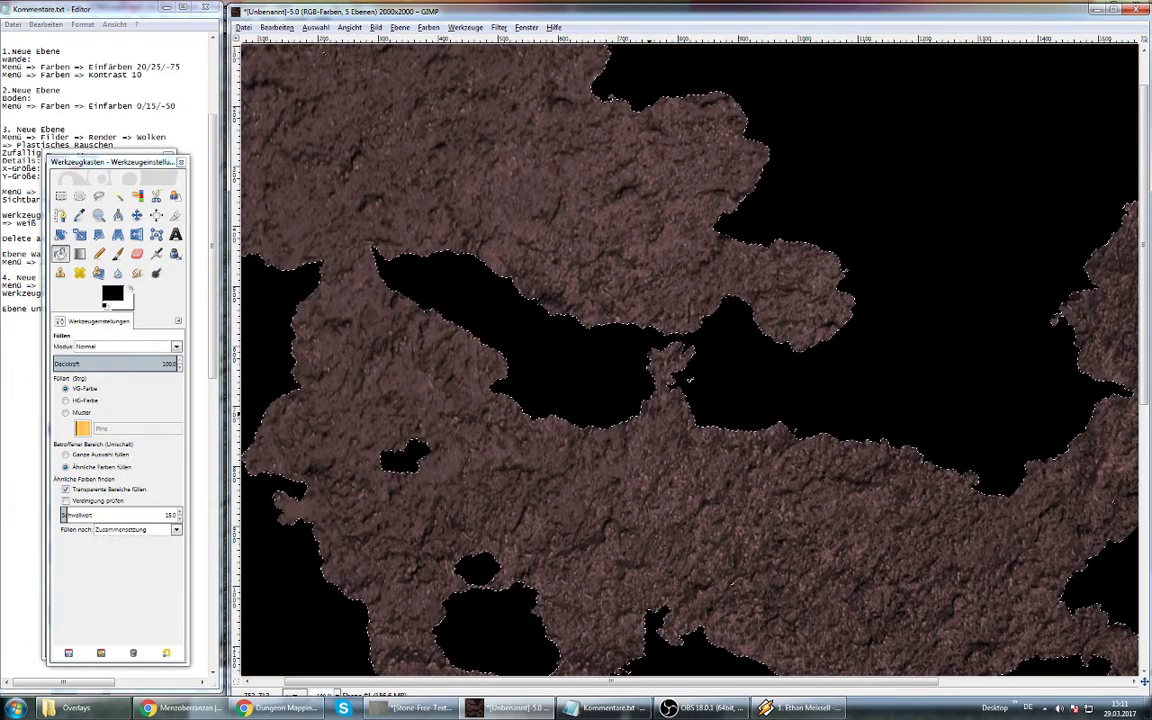
Zoom in on the map and drag Ebene #1 below the Wall layer
key("ctrl+shift+j")
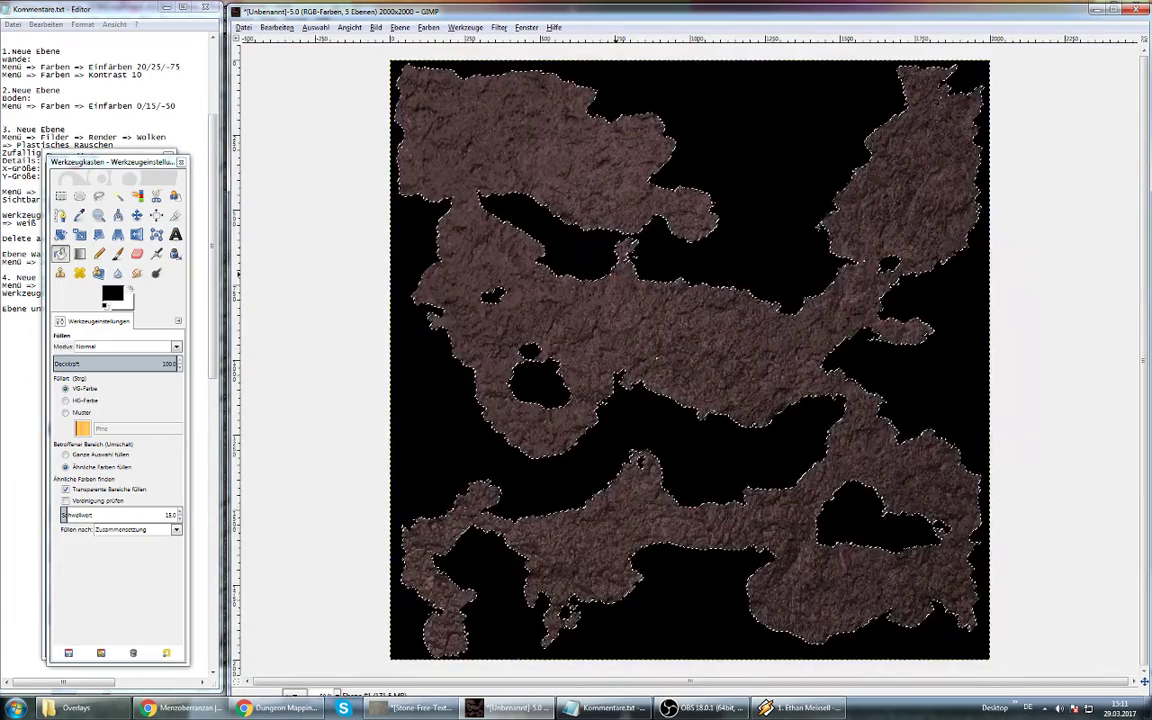
key("plus")
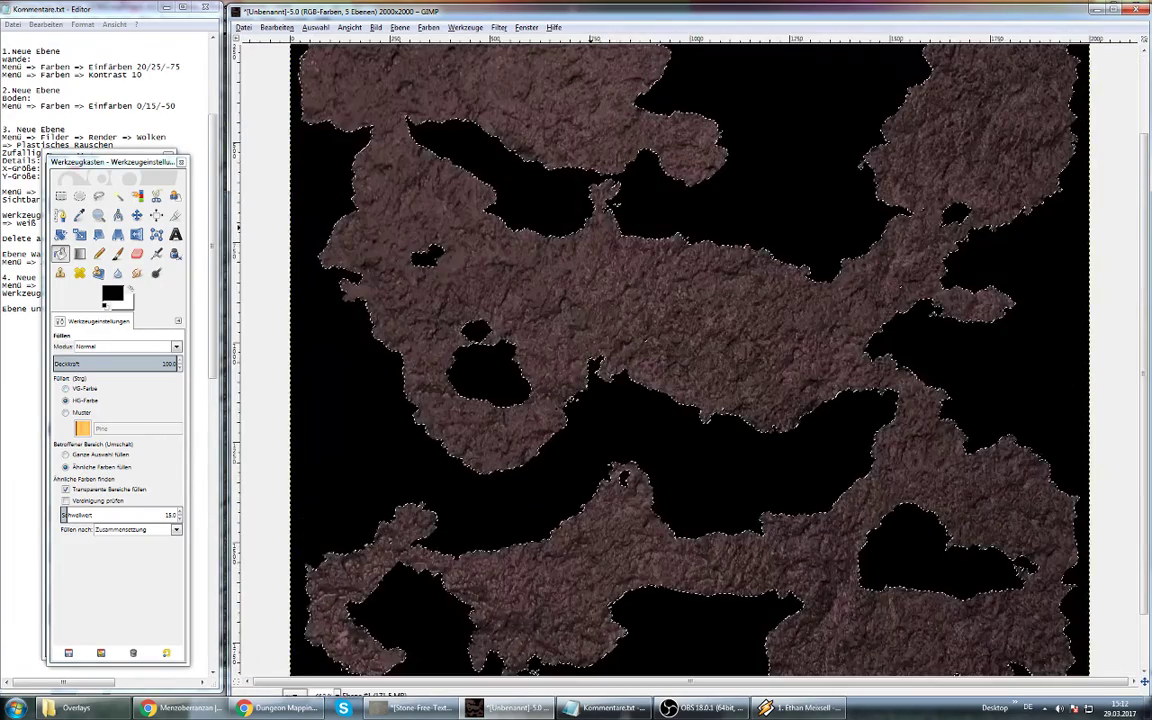
key("ctrl+l")
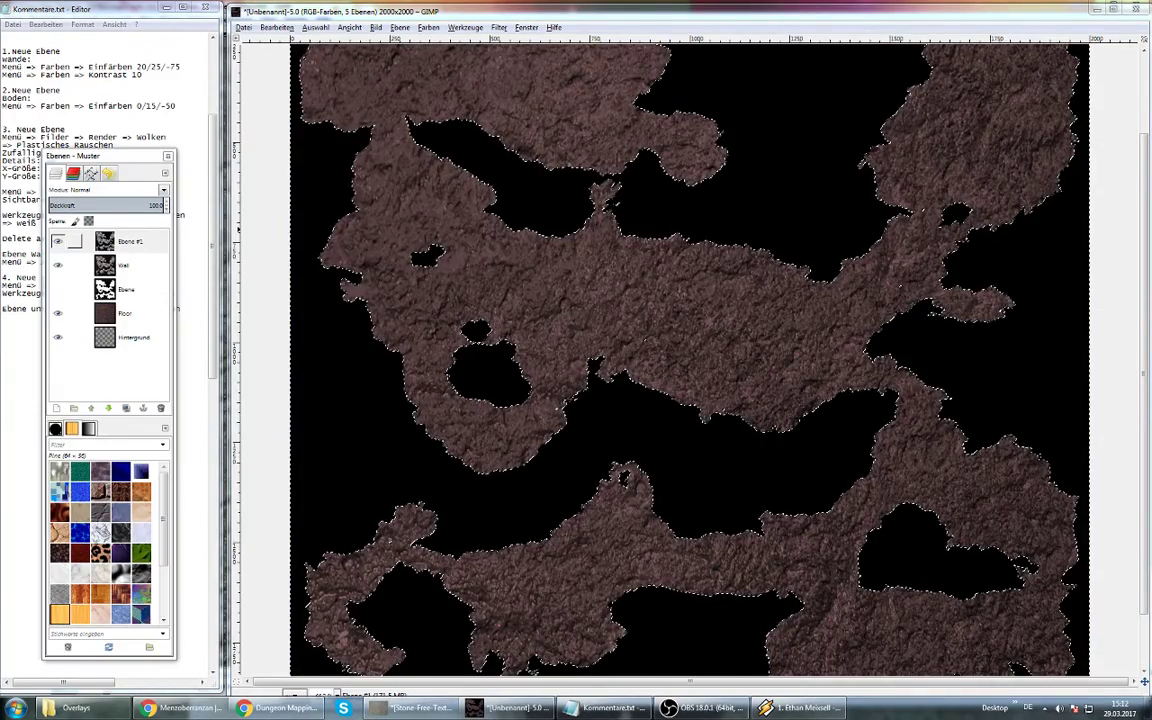
left_click_drag(110, 241, 140, 278)
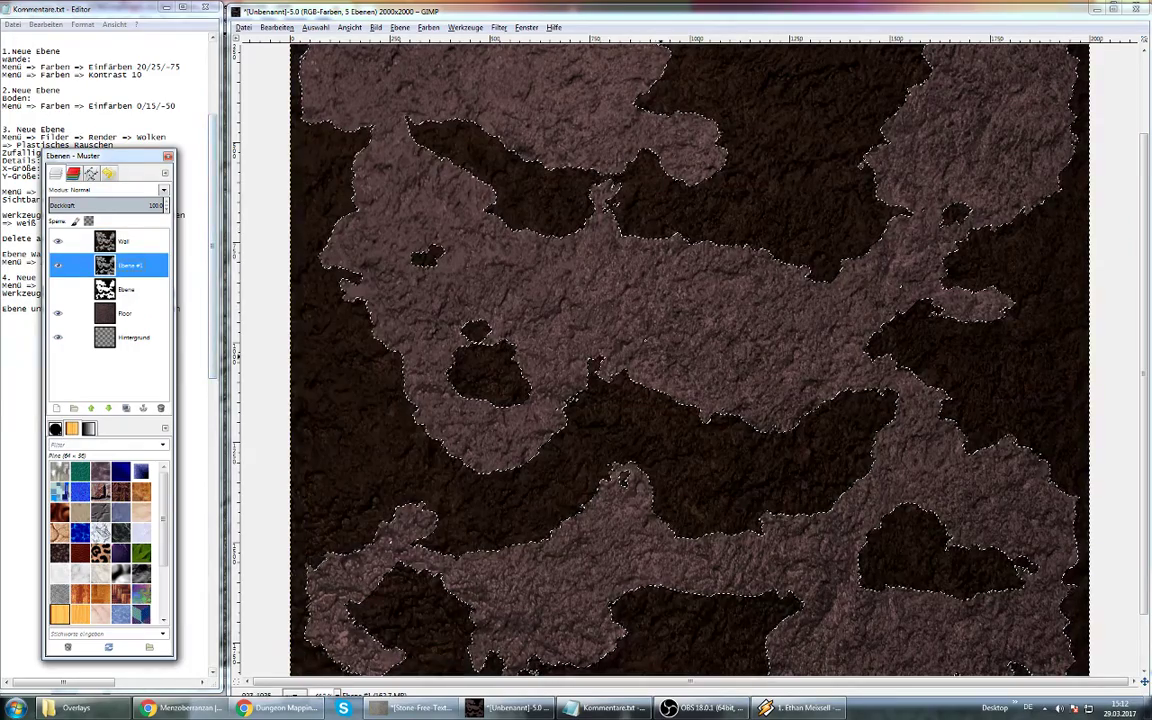
Deselect everything with Auswahl > Nichts, then zoom and pan around to inspect the cave map
left_click(315, 27)
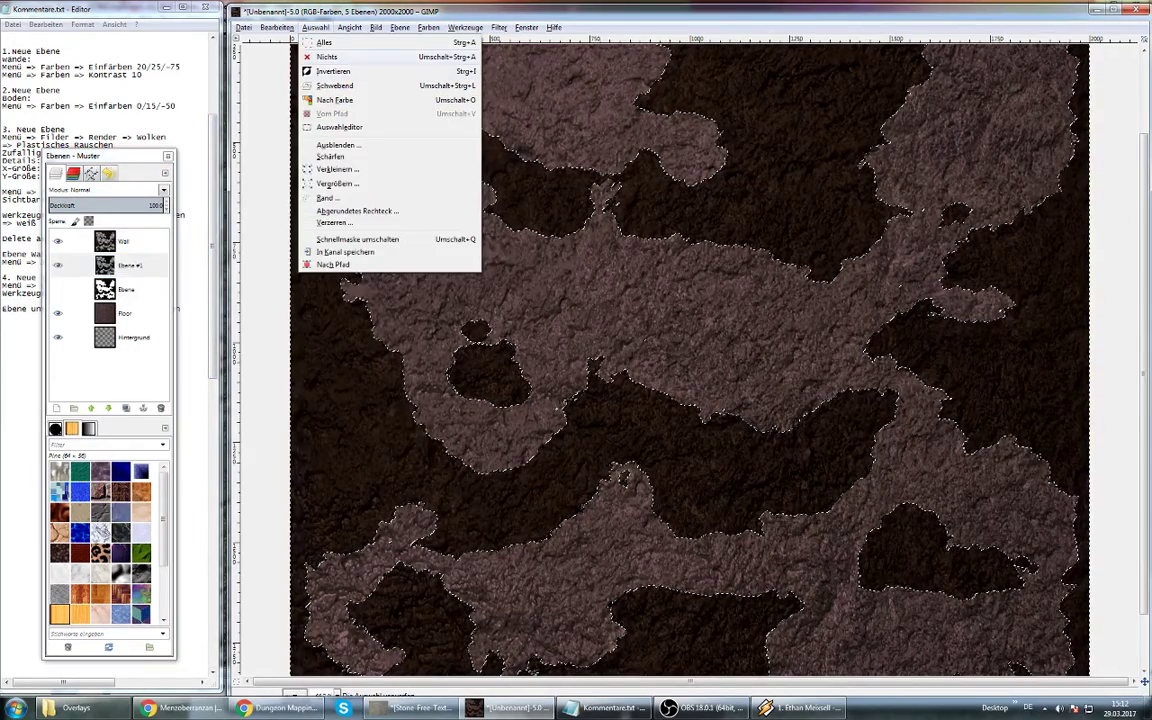
left_click(327, 57)
scroll(615, 400, "up", 2)
scroll(615, 400, "up", 2)
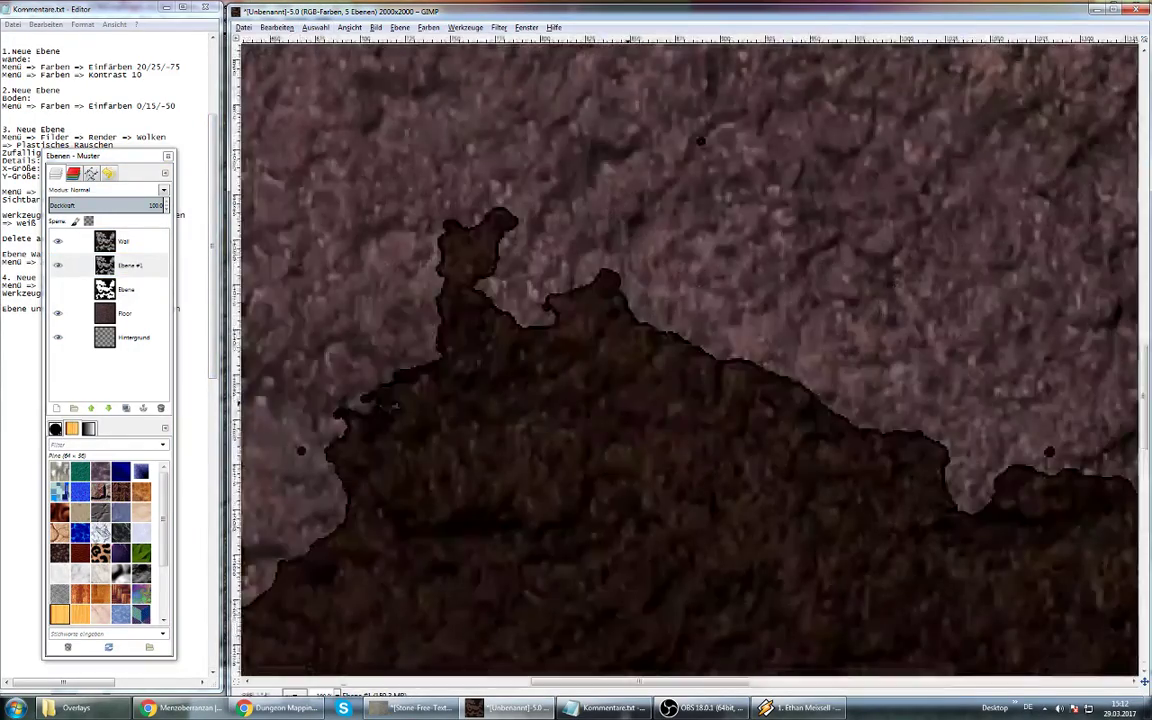
scroll(631, 415, "up", 1)
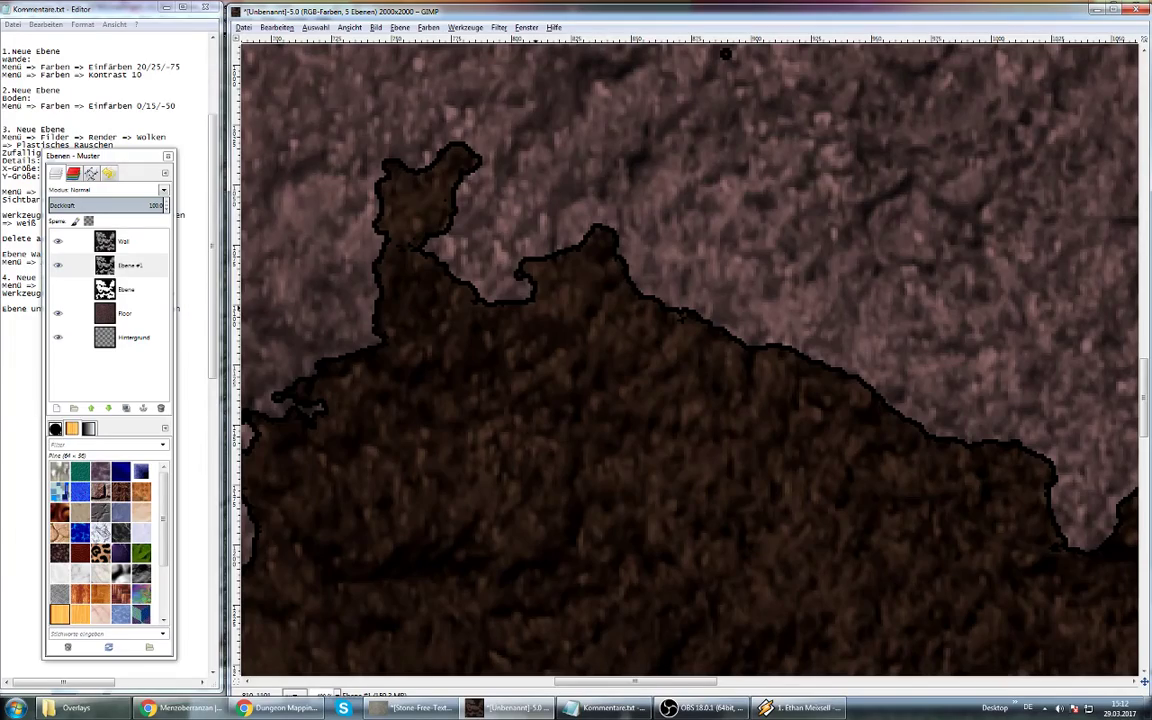
scroll(520, 372, "down", 2)
scroll(530, 348, "down", 2)
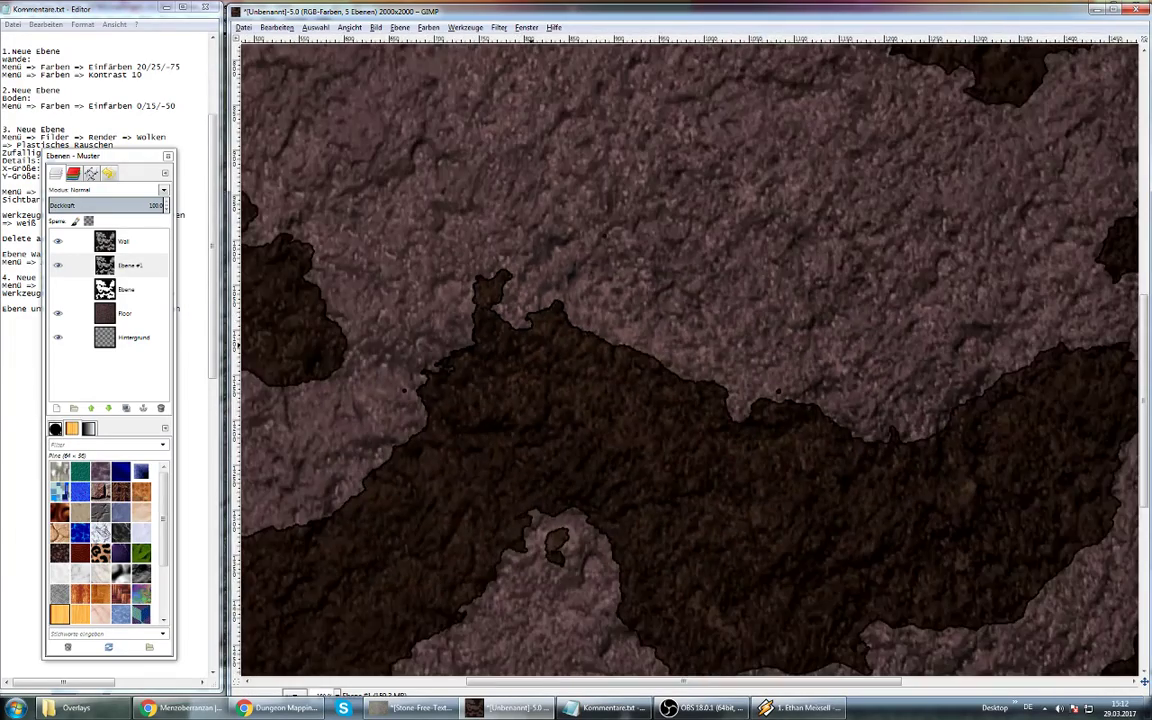
scroll(530, 400, "up", 1)
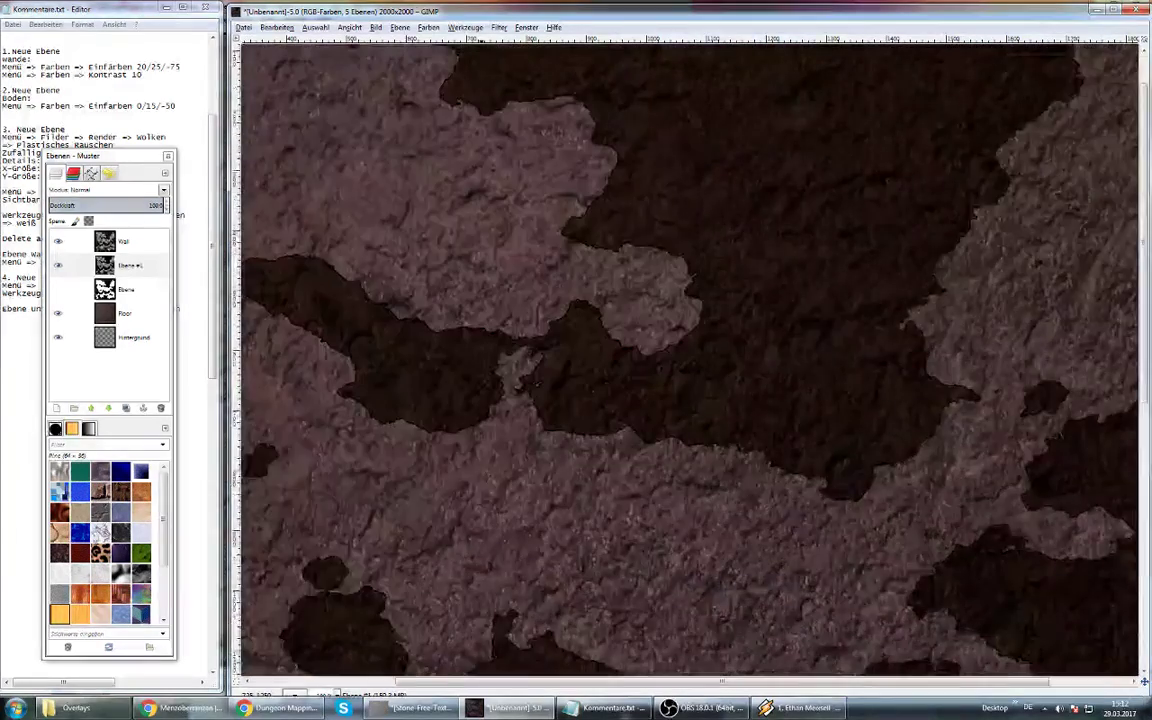
scroll(530, 400, "up", 1)
scroll(690, 360, "left", 2)
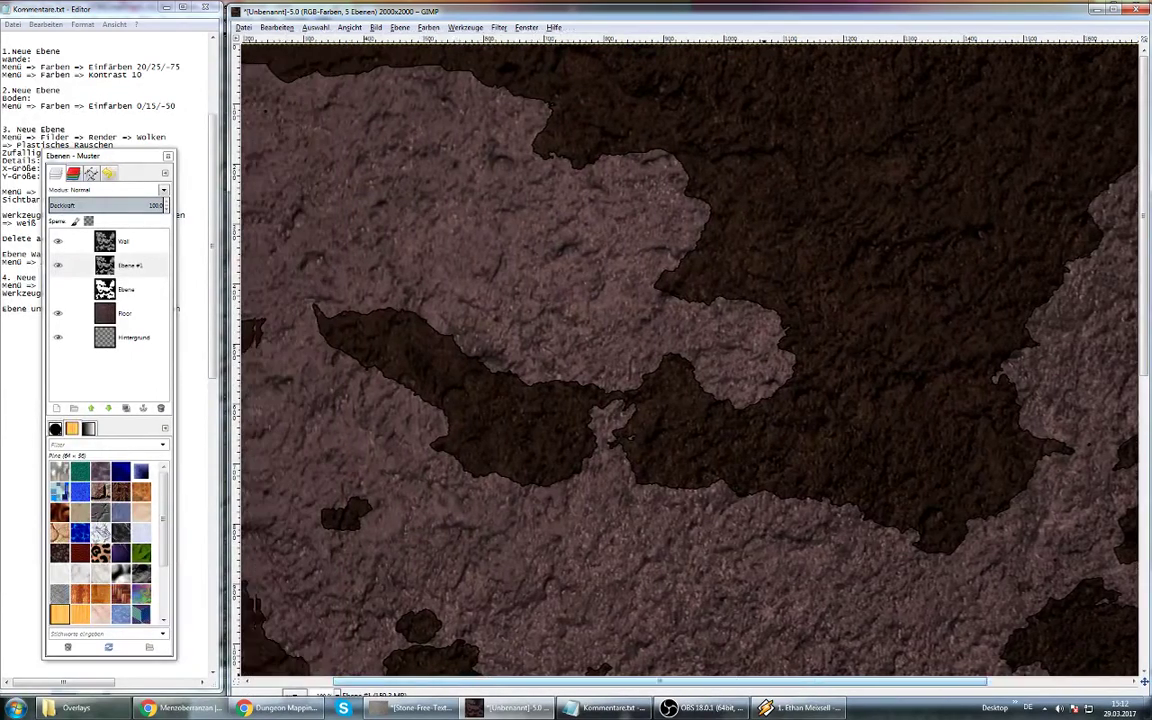
scroll(690, 360, "left", 2)
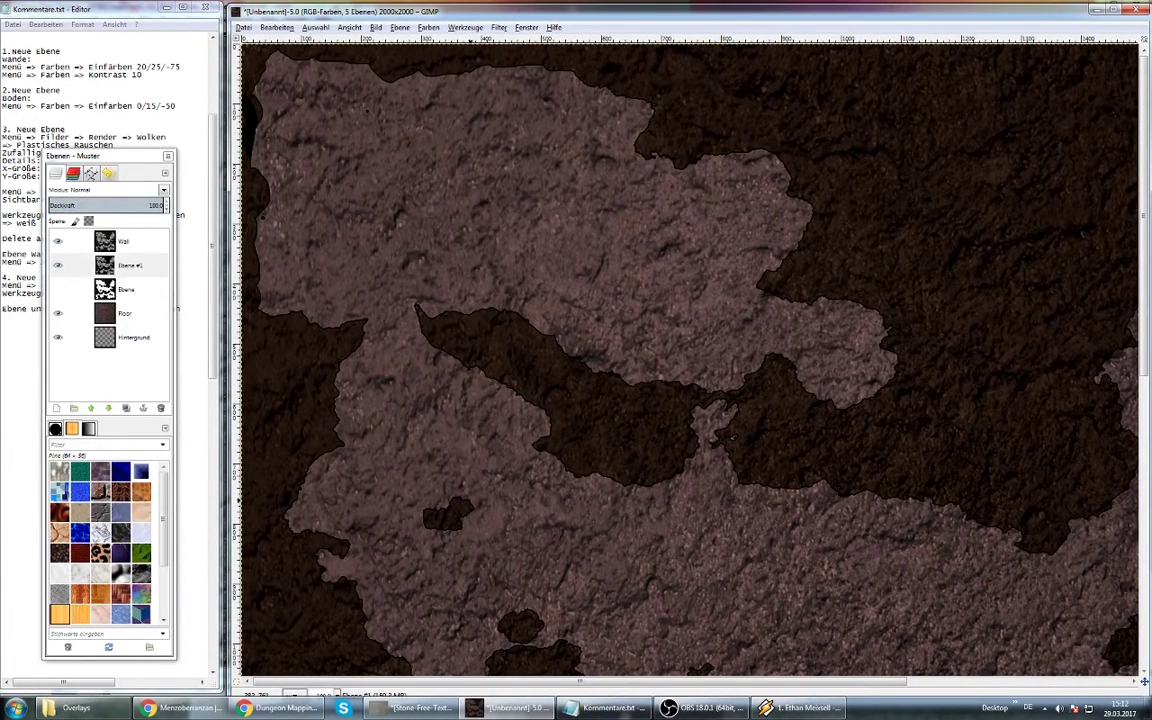
scroll(690, 360, "down", 2)
scroll(690, 360, "down", 2)
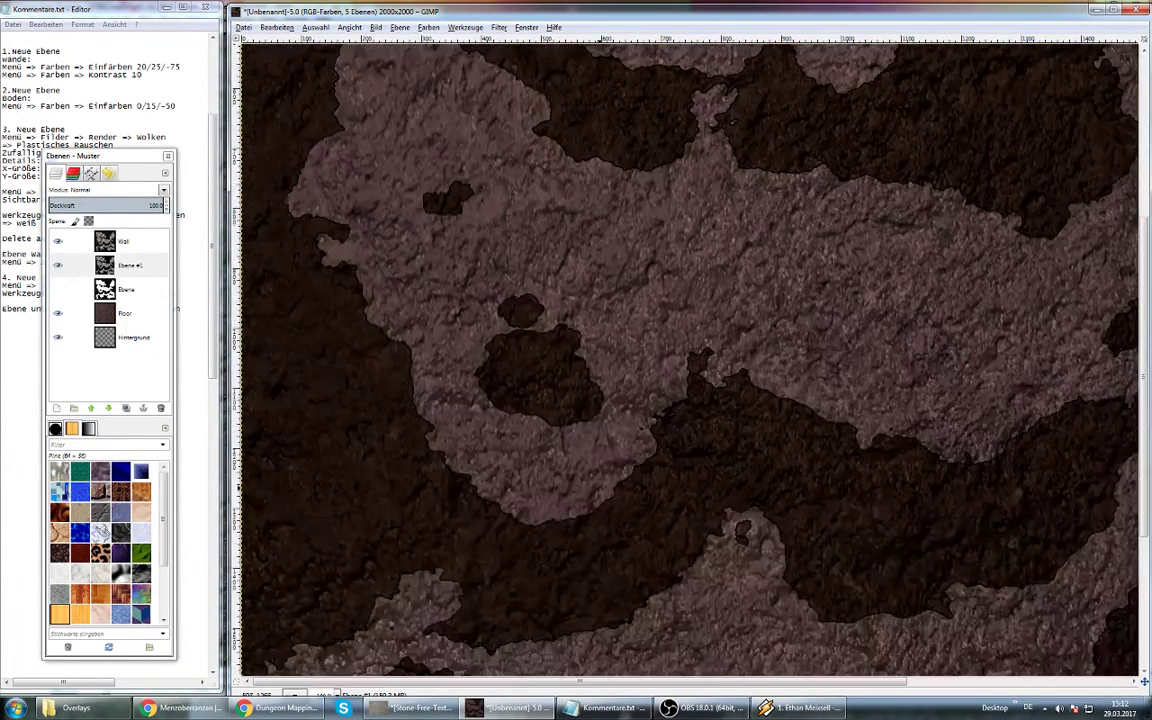
scroll(690, 360, "down", 2)
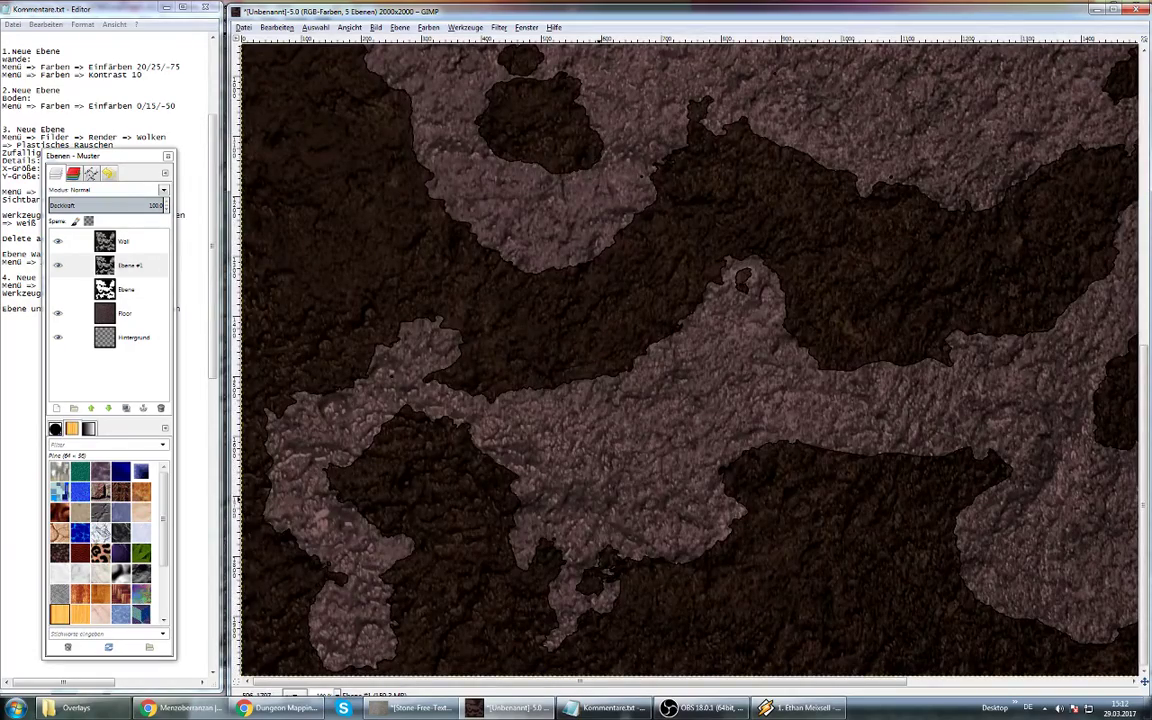
scroll(690, 360, "right", 3)
scroll(690, 360, "right", 3)
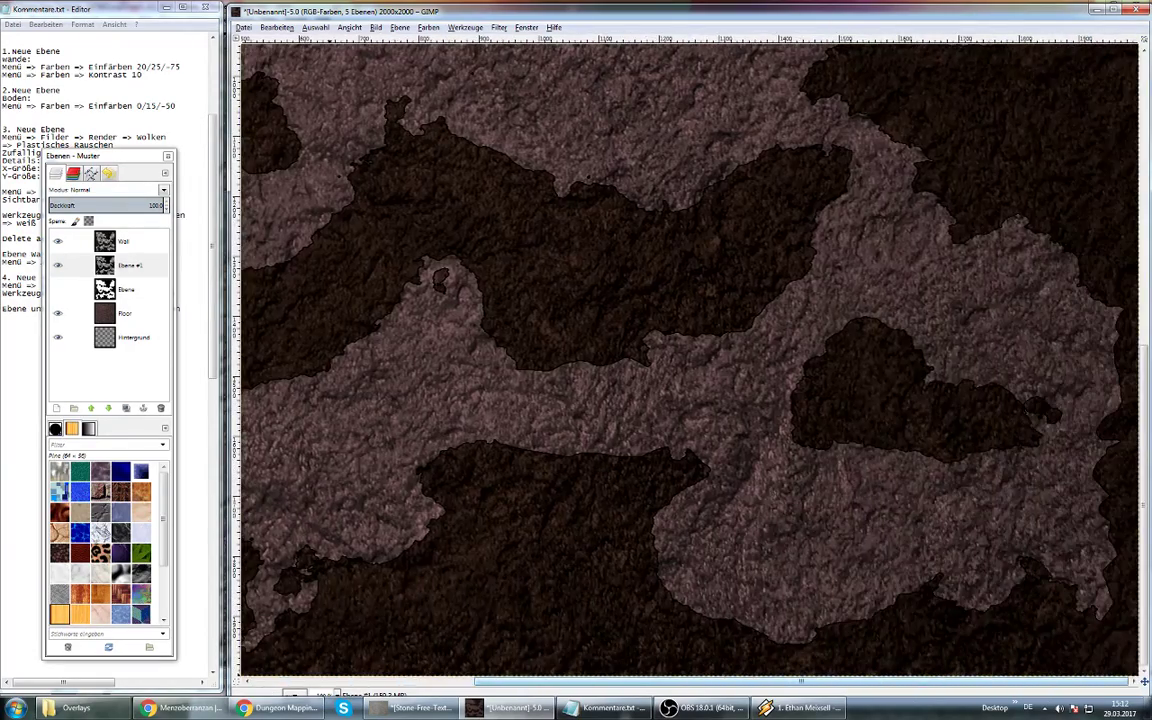
scroll(690, 360, "up", 3)
scroll(690, 360, "up", 3)
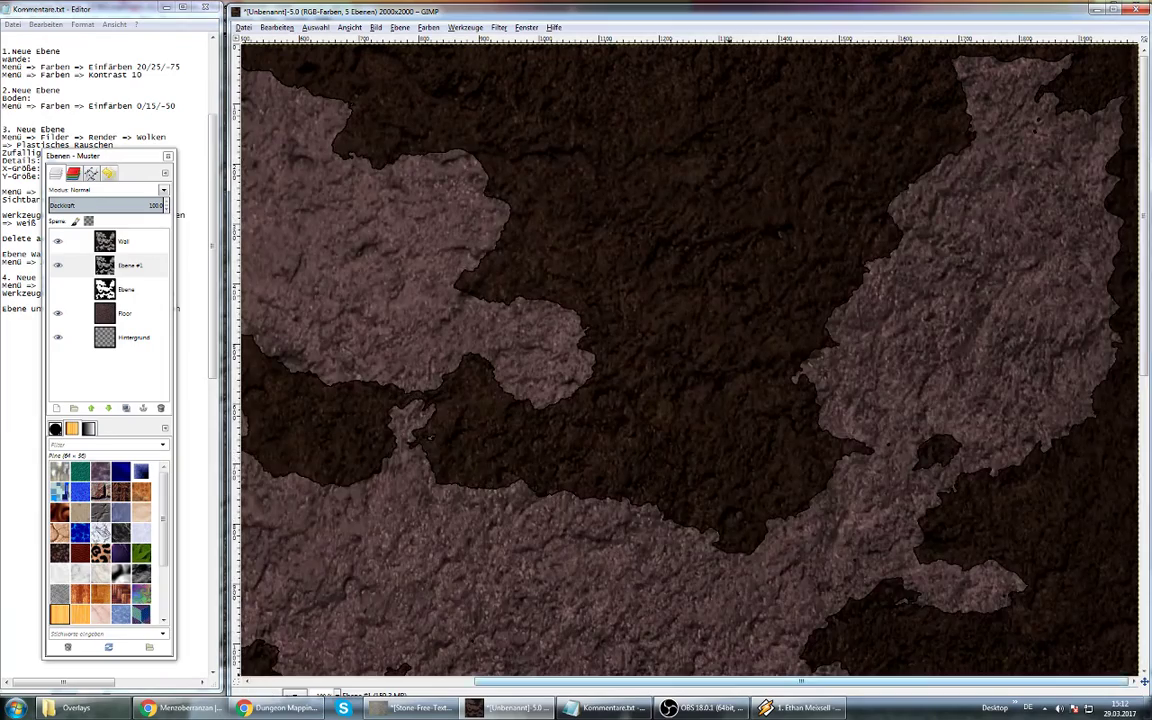
scroll(690, 360, "left", 3)
scroll(690, 360, "left", 3)
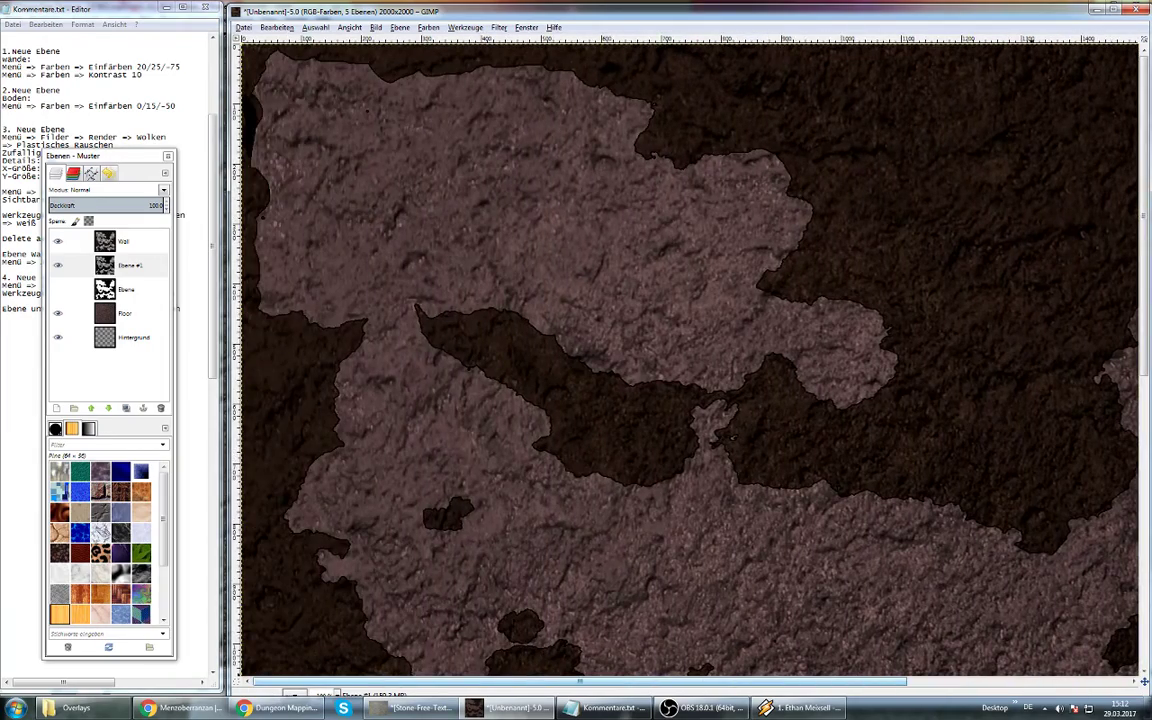
scroll(690, 360, "down", 3)
scroll(690, 360, "down", 2)
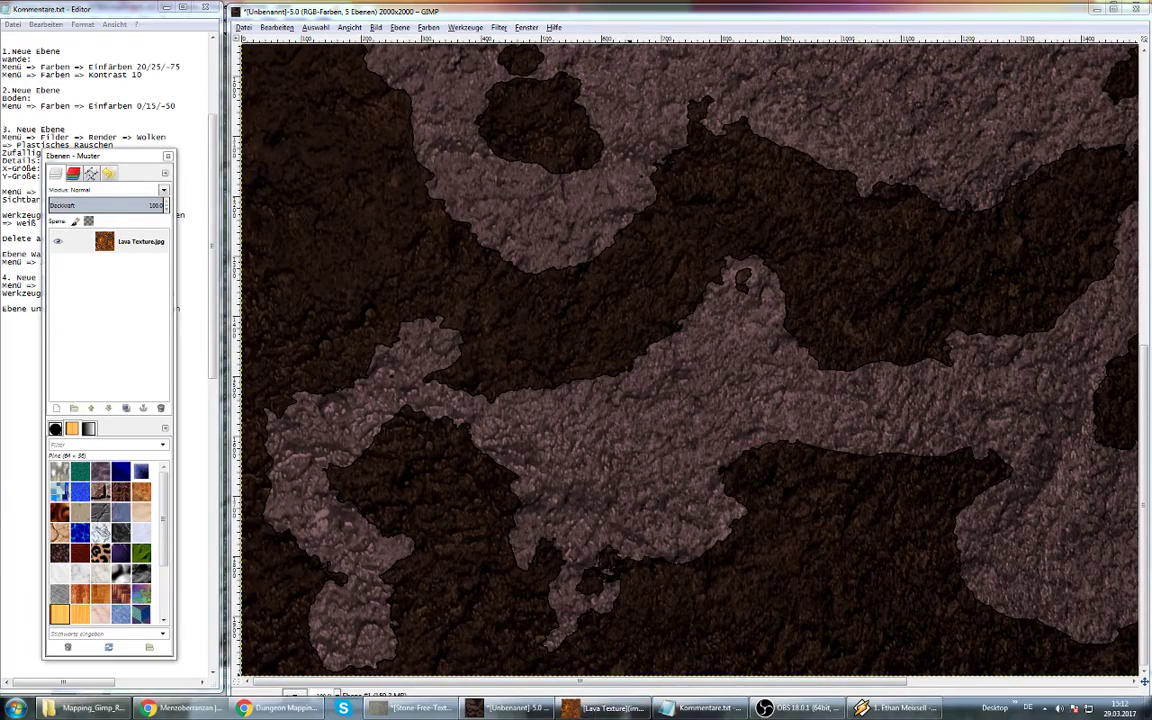
Bring the Lava Texture image forward and copy the whole texture
left_click(603, 708)
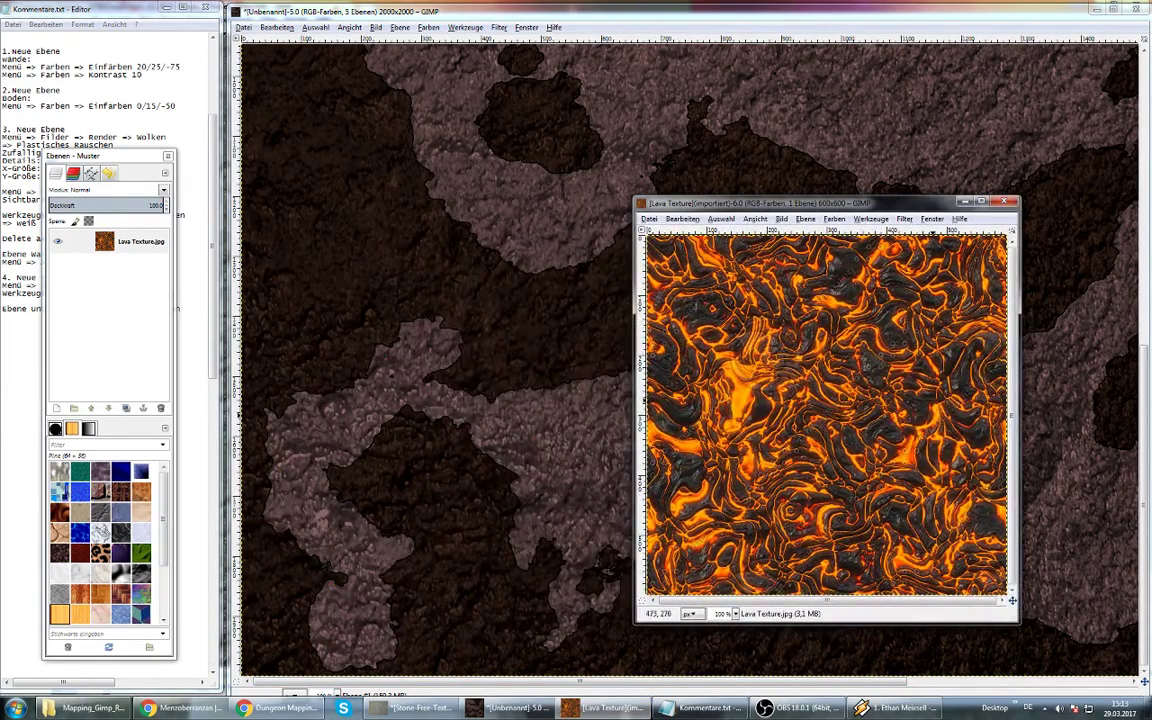
right_click(118, 243)
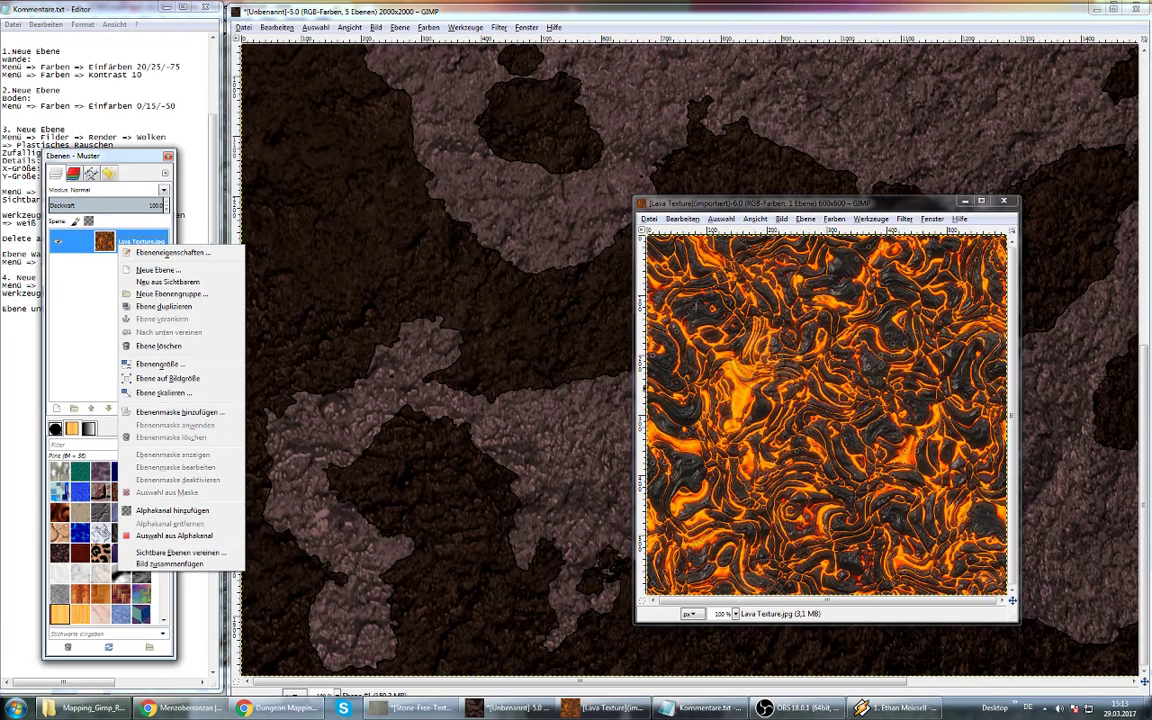
key("Escape")
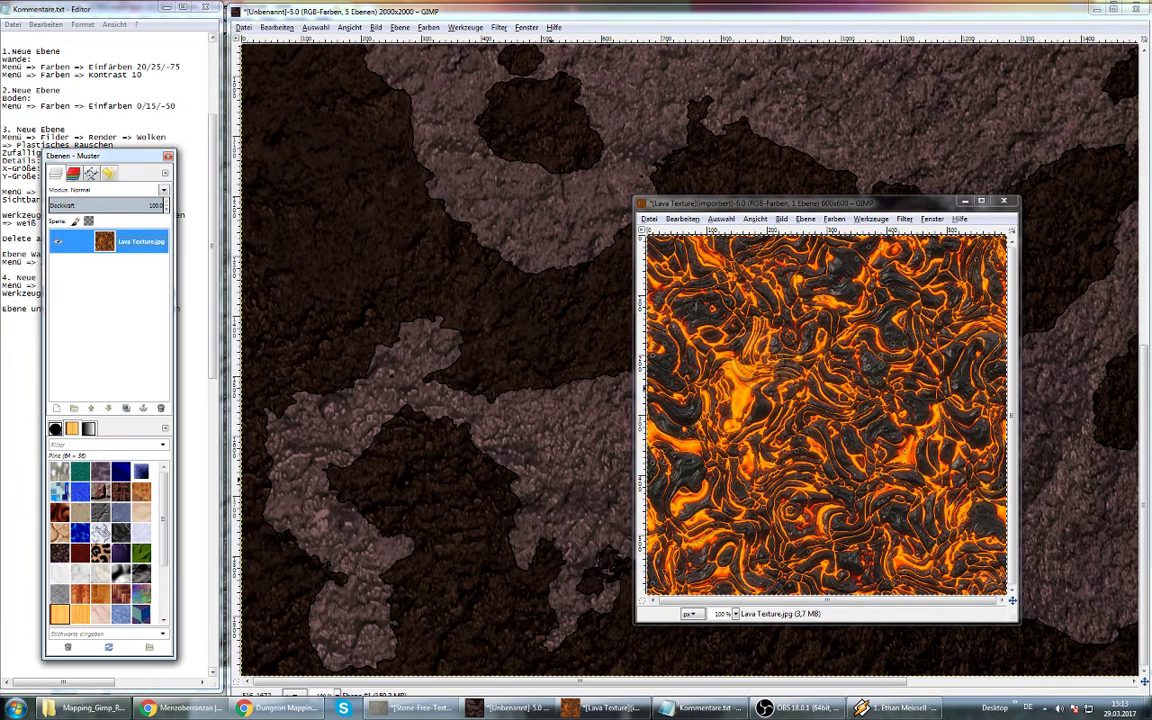
key("ctrl+c")
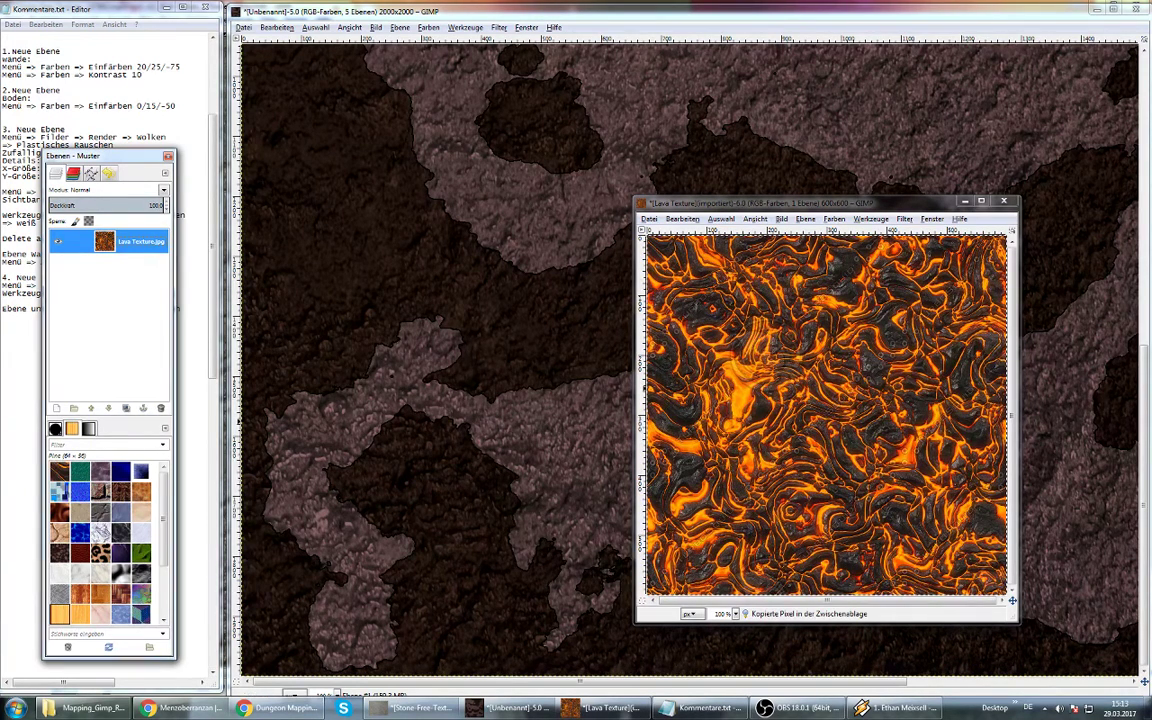
Activate the Move tool and switch back to the Unbenannt cave map image
key("ctrl+b")
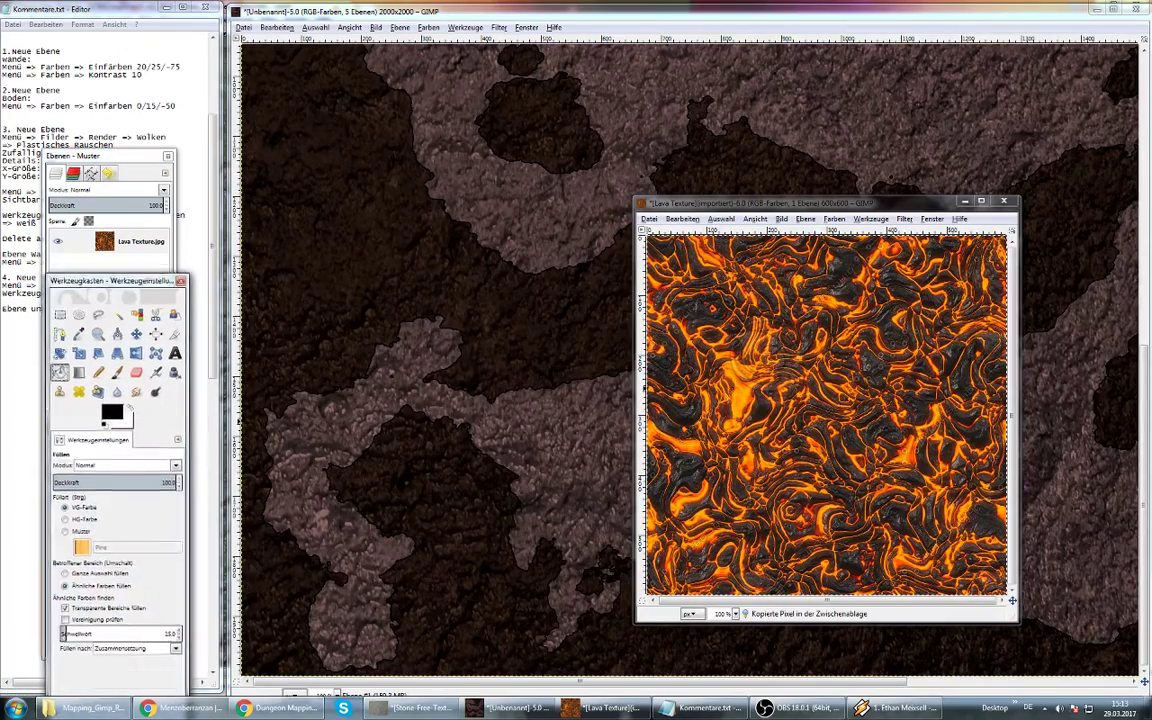
key("m")
key("alt+Tab")
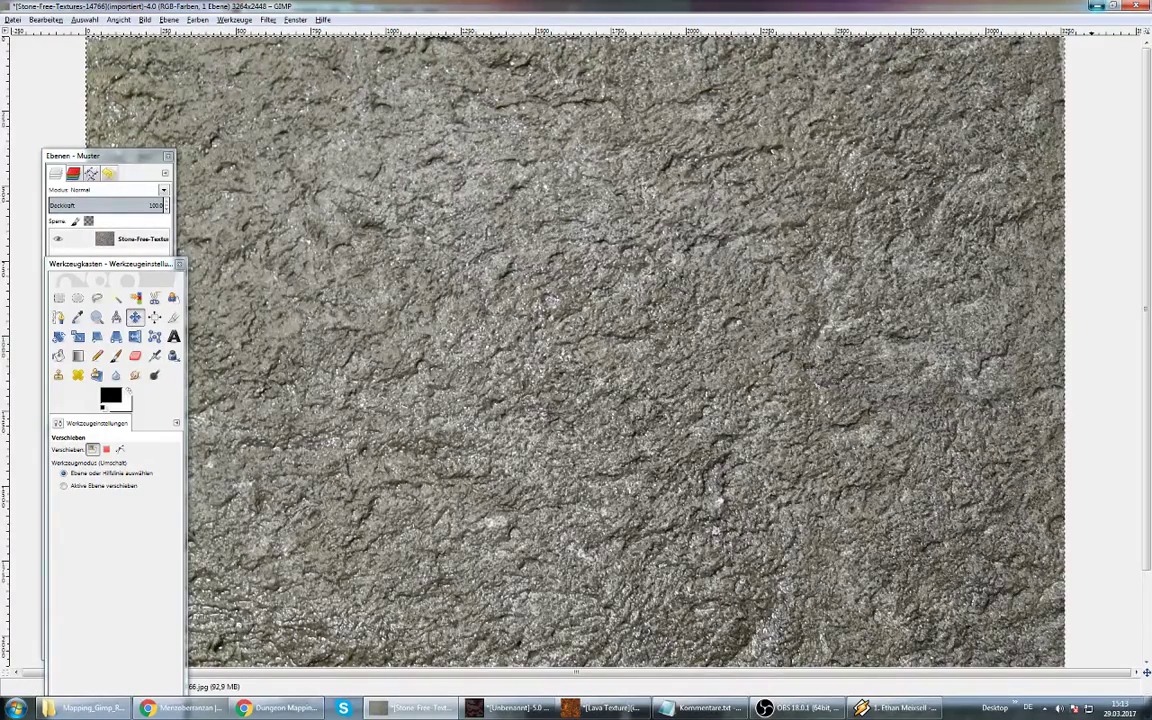
key("alt+Tab")
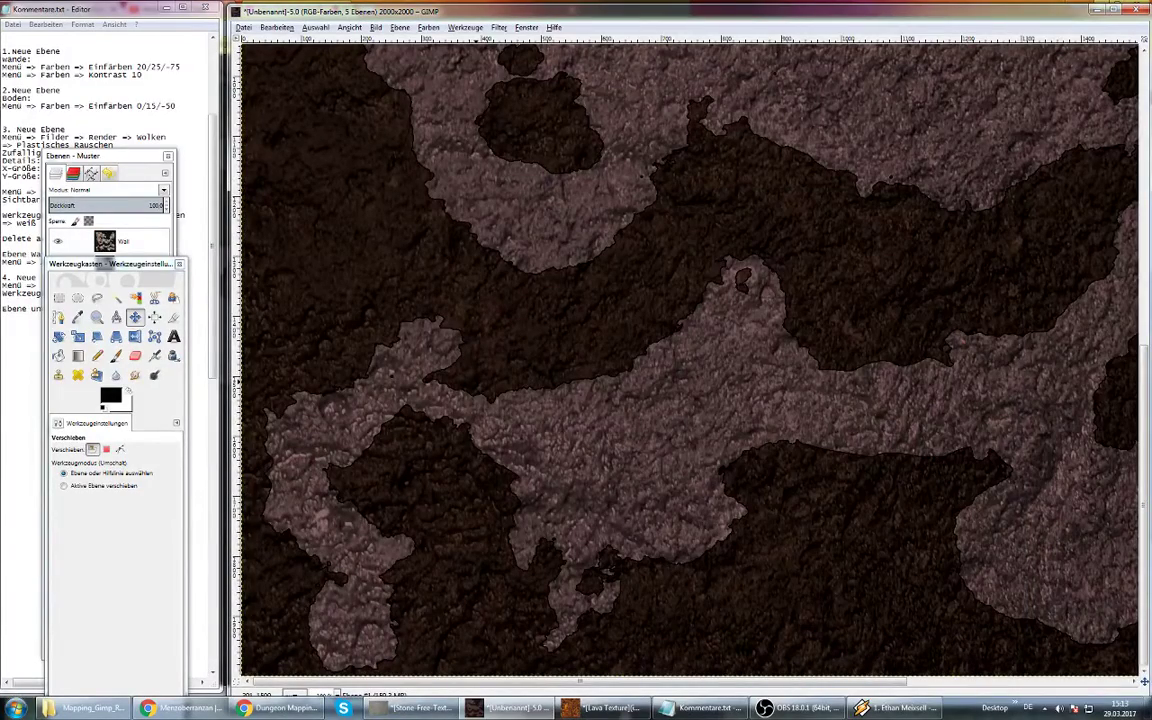
Paste the lava texture as a new layer and move it below Ebene #1
left_click(120, 449)
key("ctrl+v")
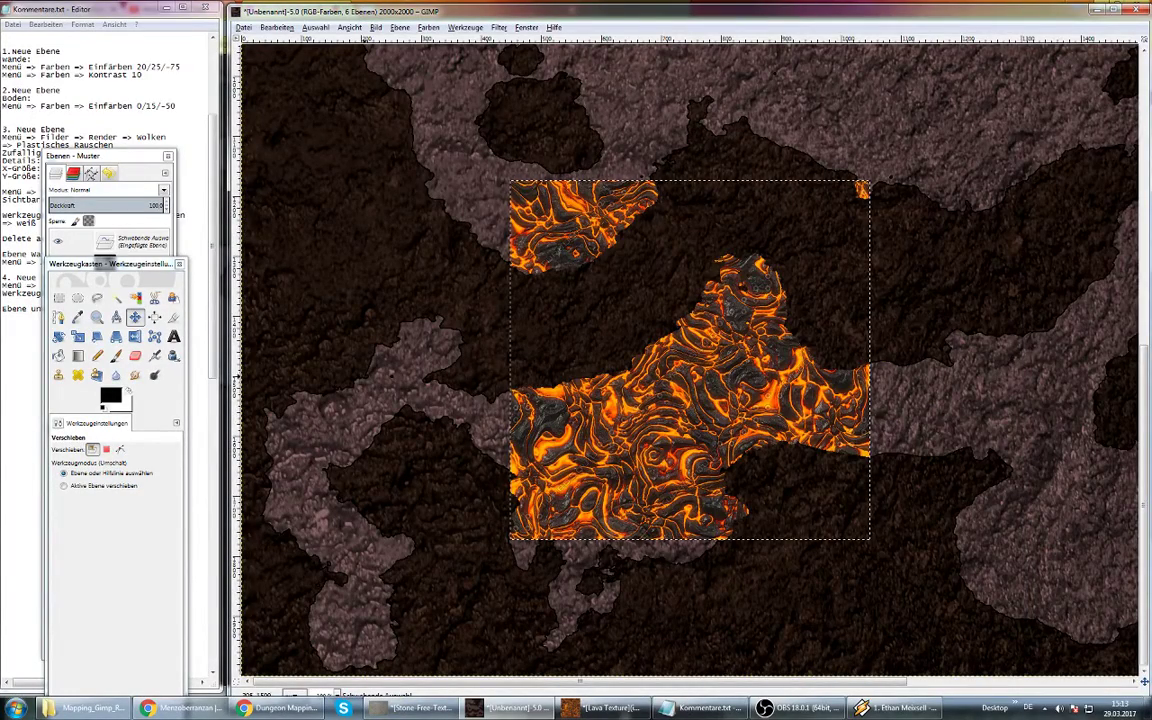
left_click(179, 263)
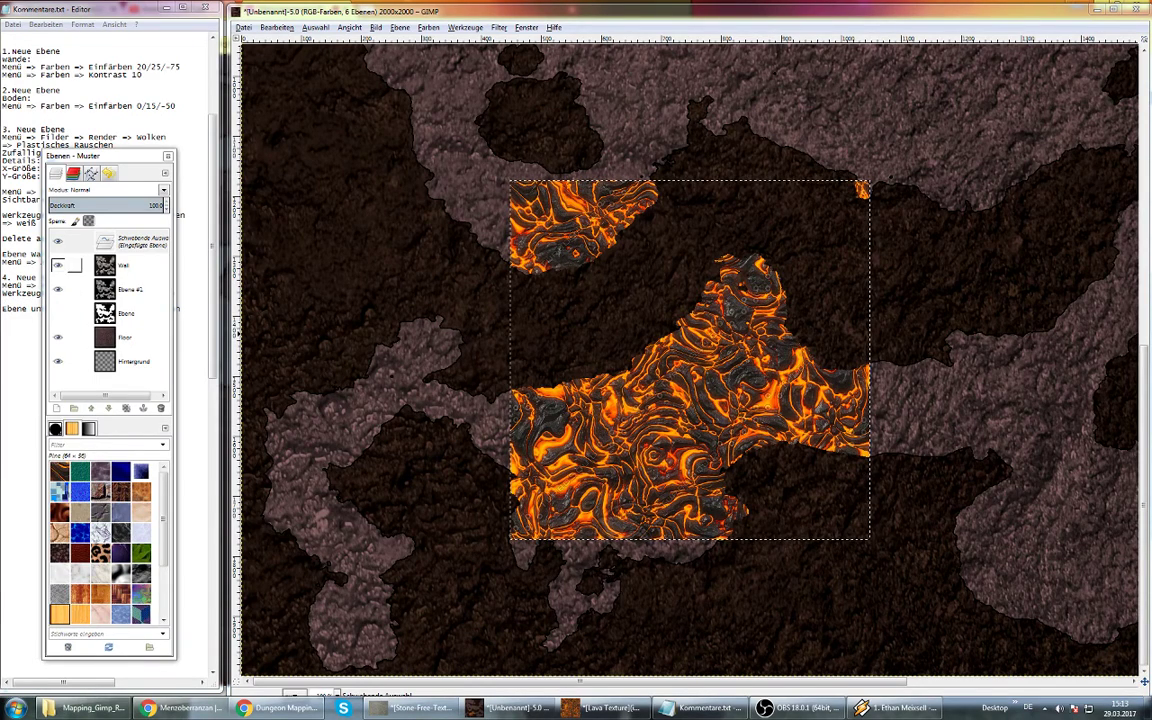
right_click(128, 243)
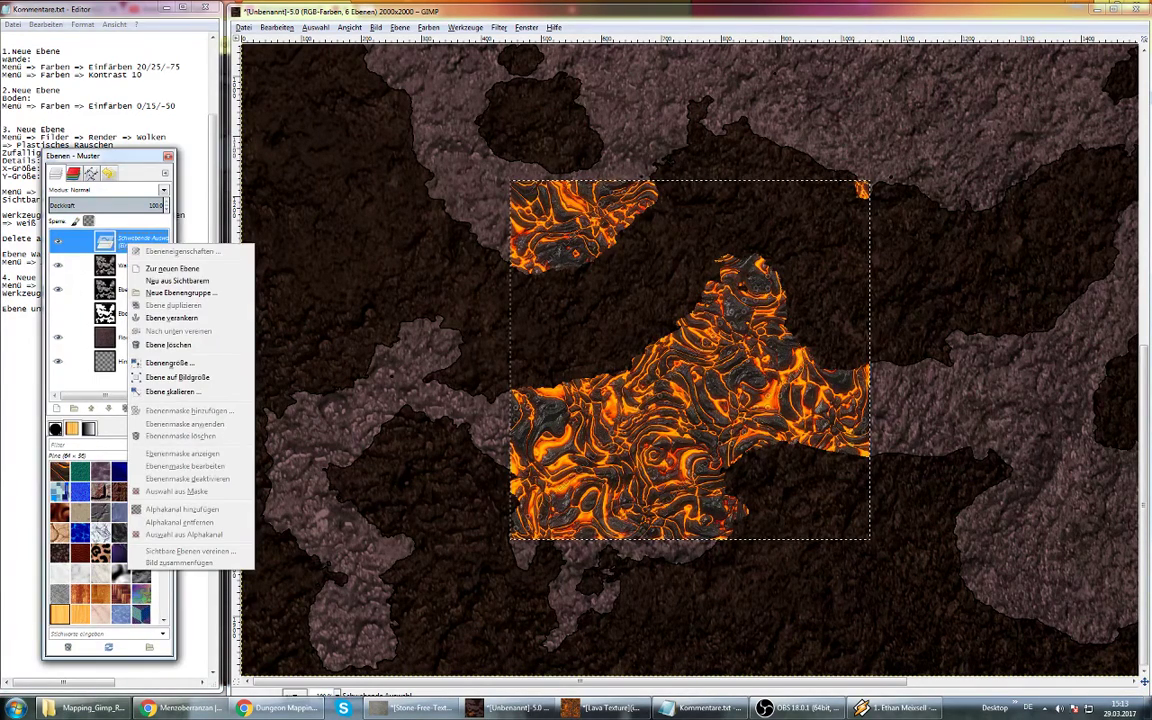
left_click(172, 268)
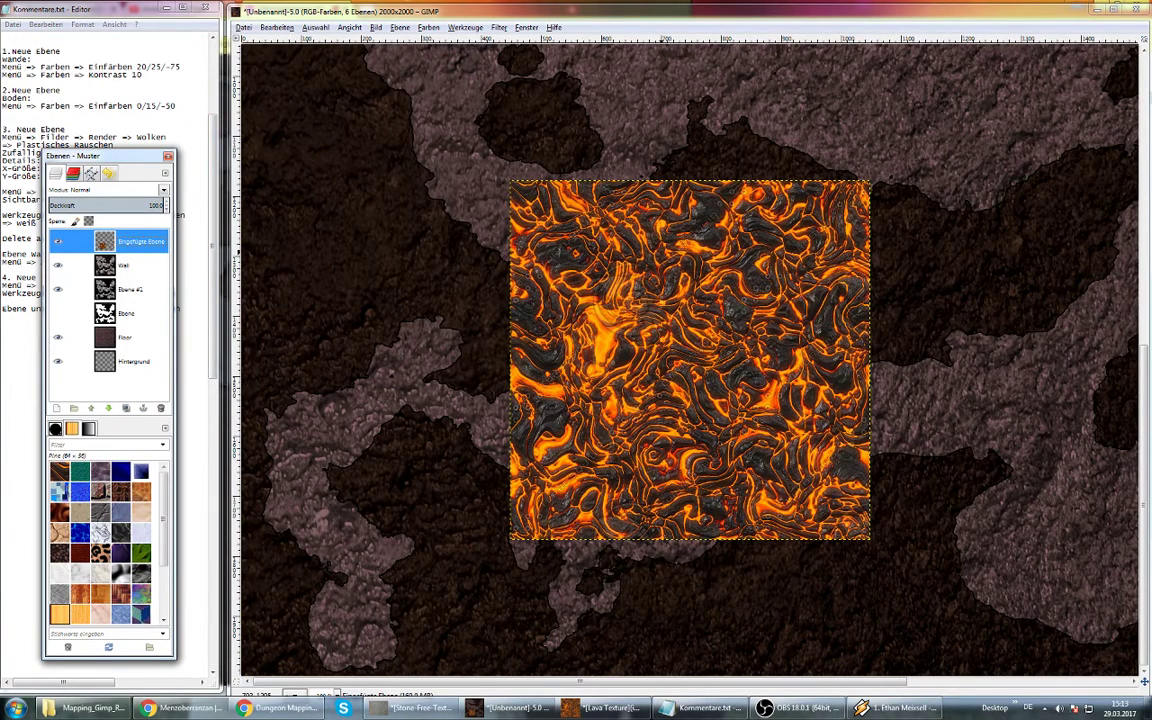
mouse_move(130, 265)
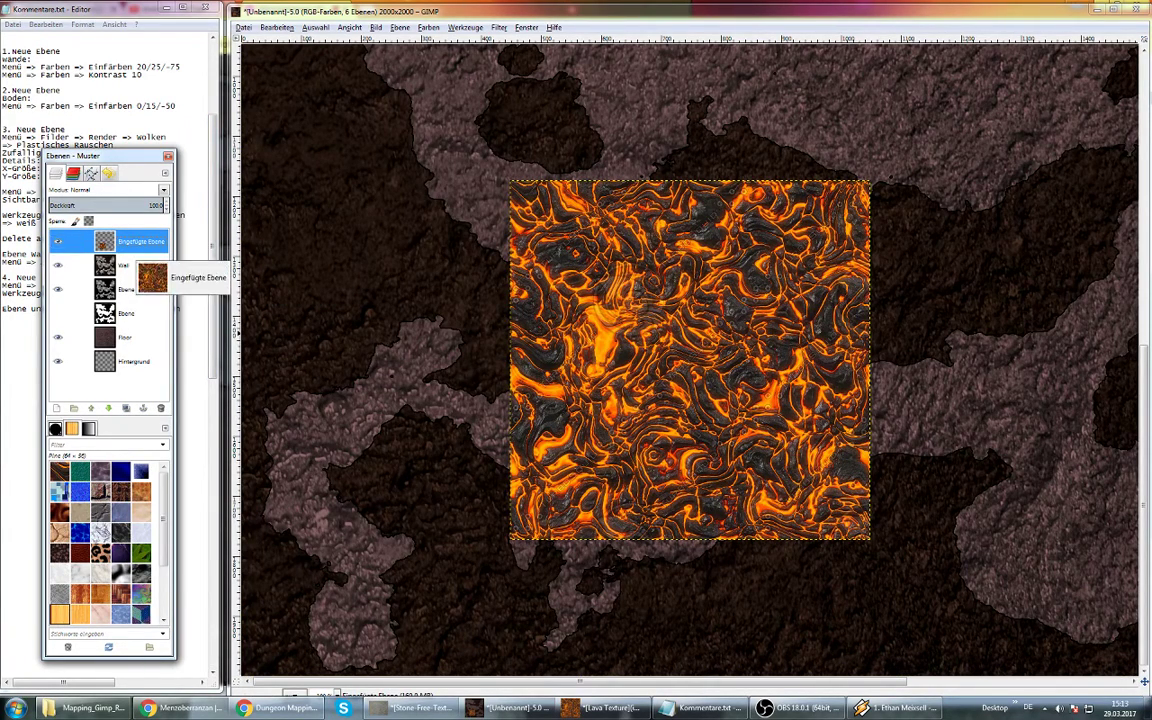
mouse_move(130, 295)
left_mouse_down()
mouse_move(128, 318)
mouse_move(130, 305)
left_mouse_up()
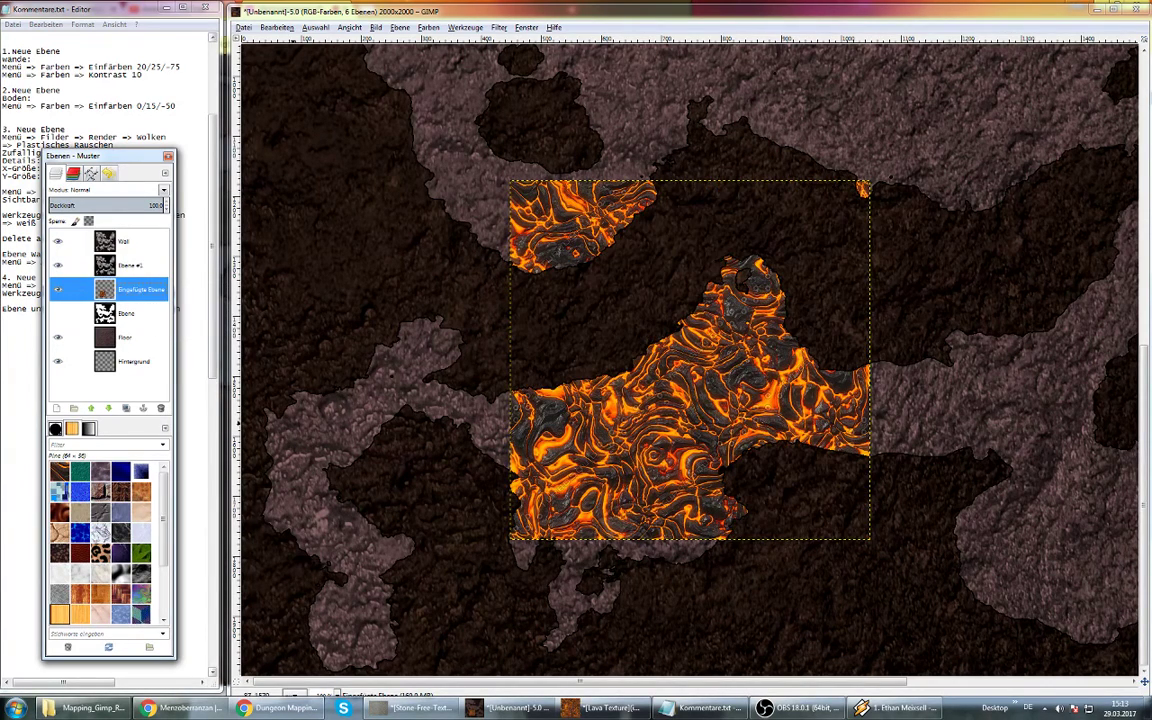
Check Ebene #1's visibility, then merge the Wall layer down with Nach unten vereinen
left_click(57, 265)
left_click(57, 265)
left_click(120, 241)
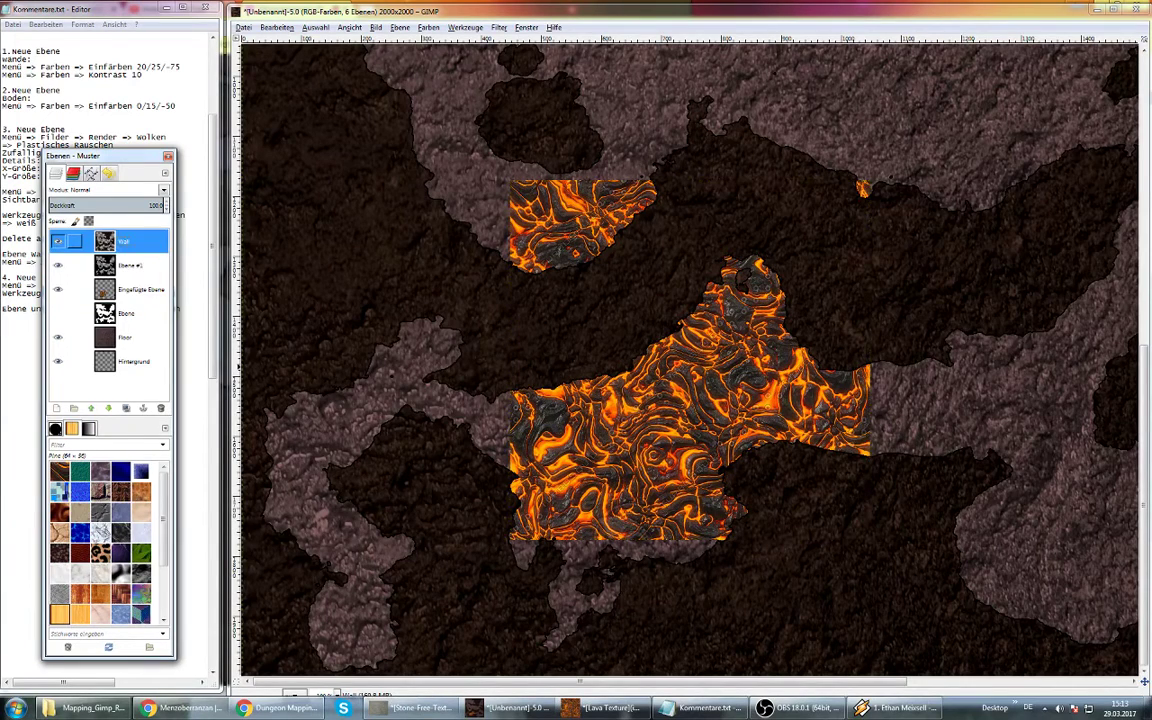
right_click(126, 243)
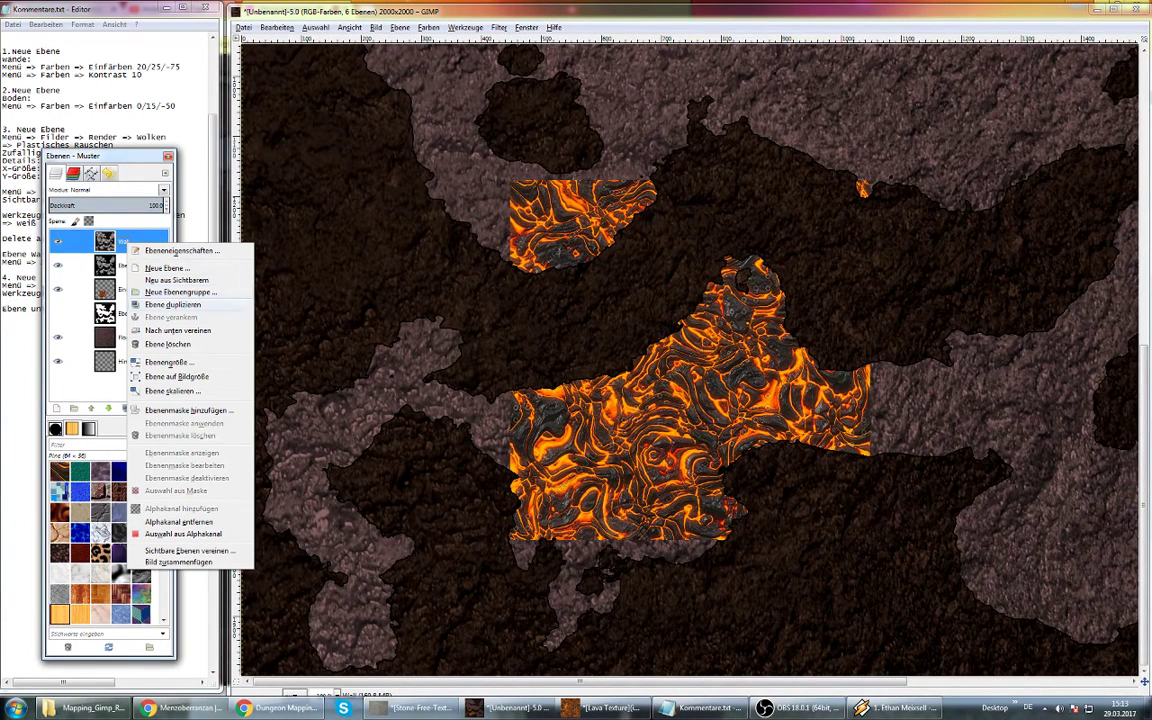
left_click(178, 330)
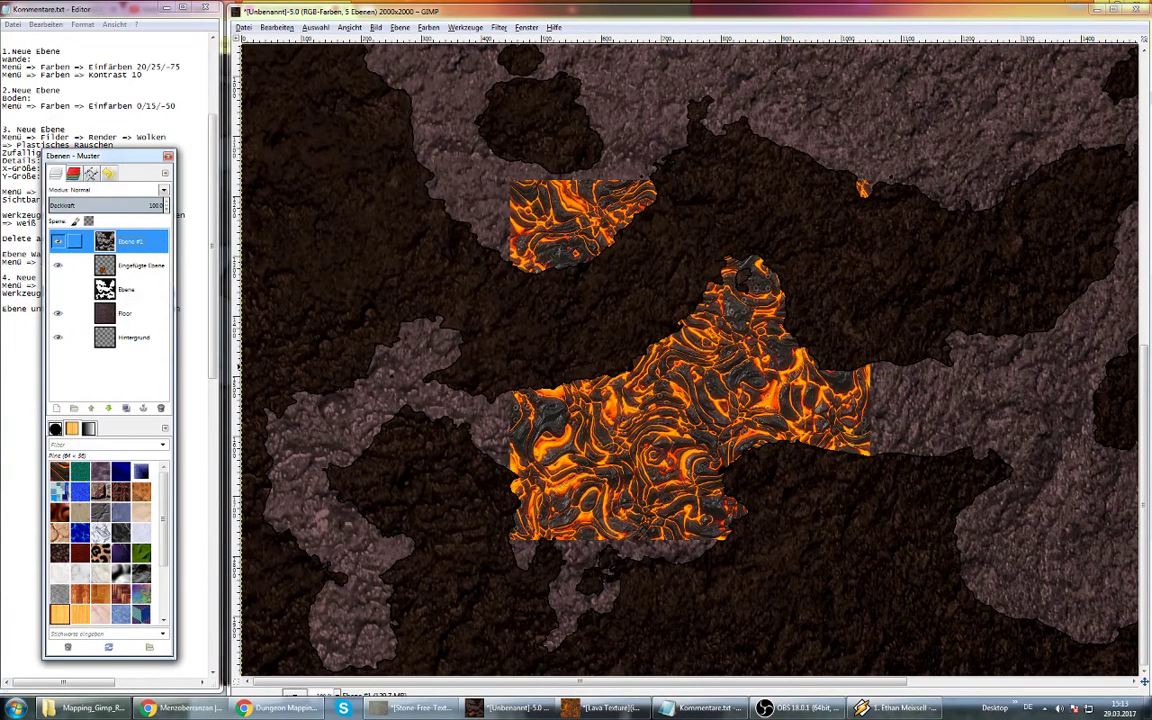
Rename the merged Ebene #1 layer to 'Wall' and select the Eingefügte Ebene lava layer
double_click(130, 241)
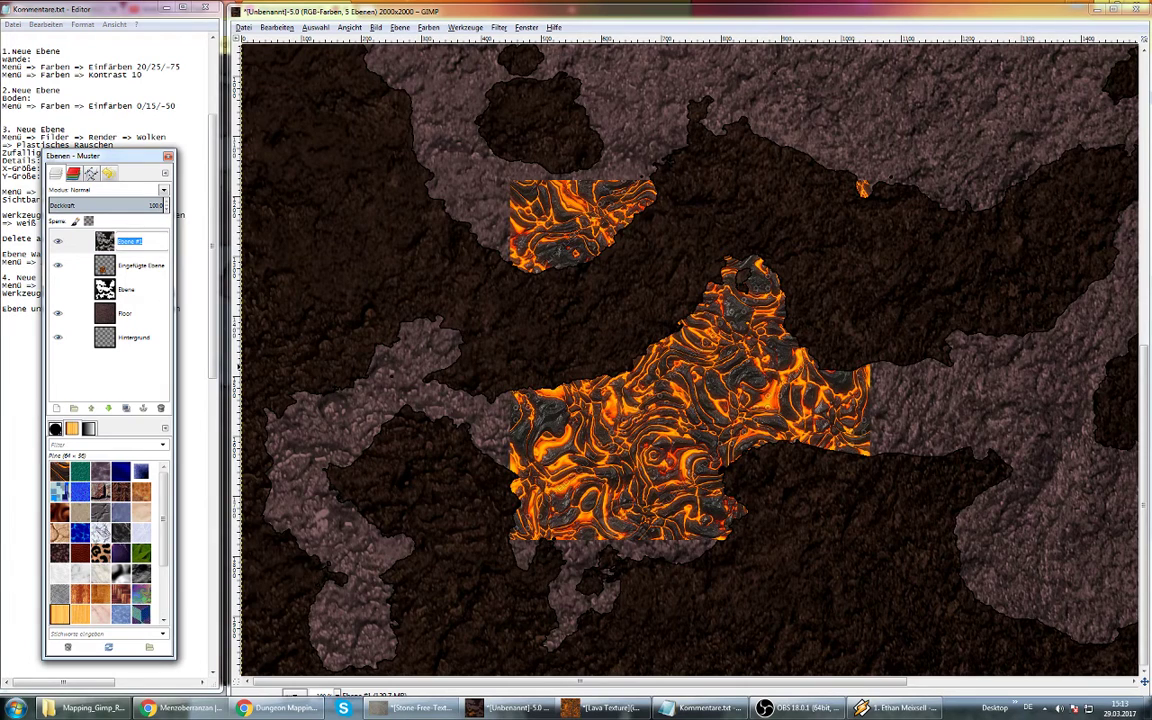
type("Wall")
key("Return")
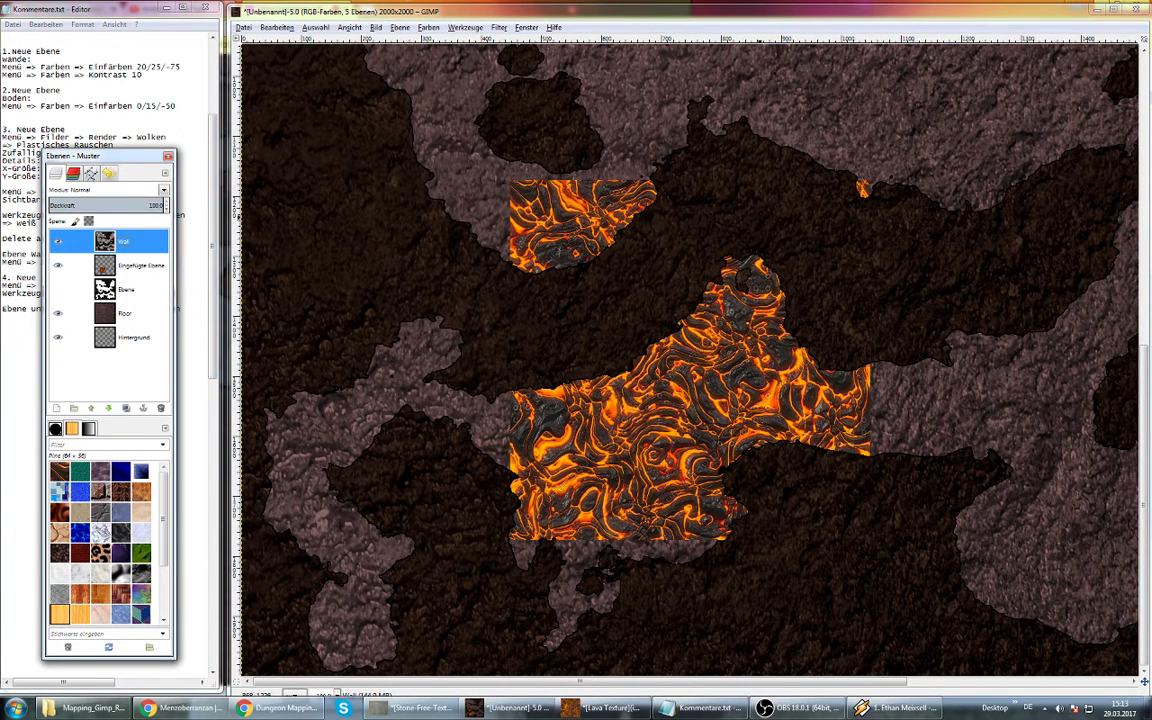
left_click(70, 264)
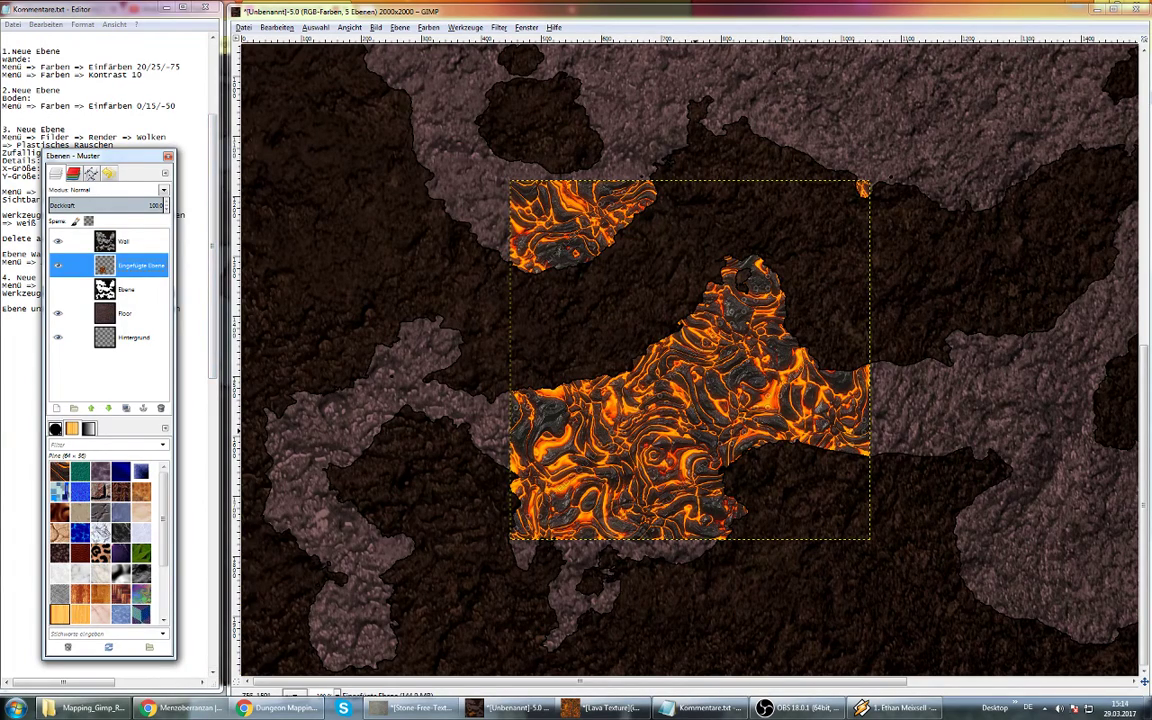
Drag the lava layer left, right and back to try positions on the map
mouse_move(690, 400)
left_mouse_down()
mouse_move(421, 440)
mouse_move(421, 455)
mouse_move(441, 445)
mouse_move(426, 439)
left_mouse_up()
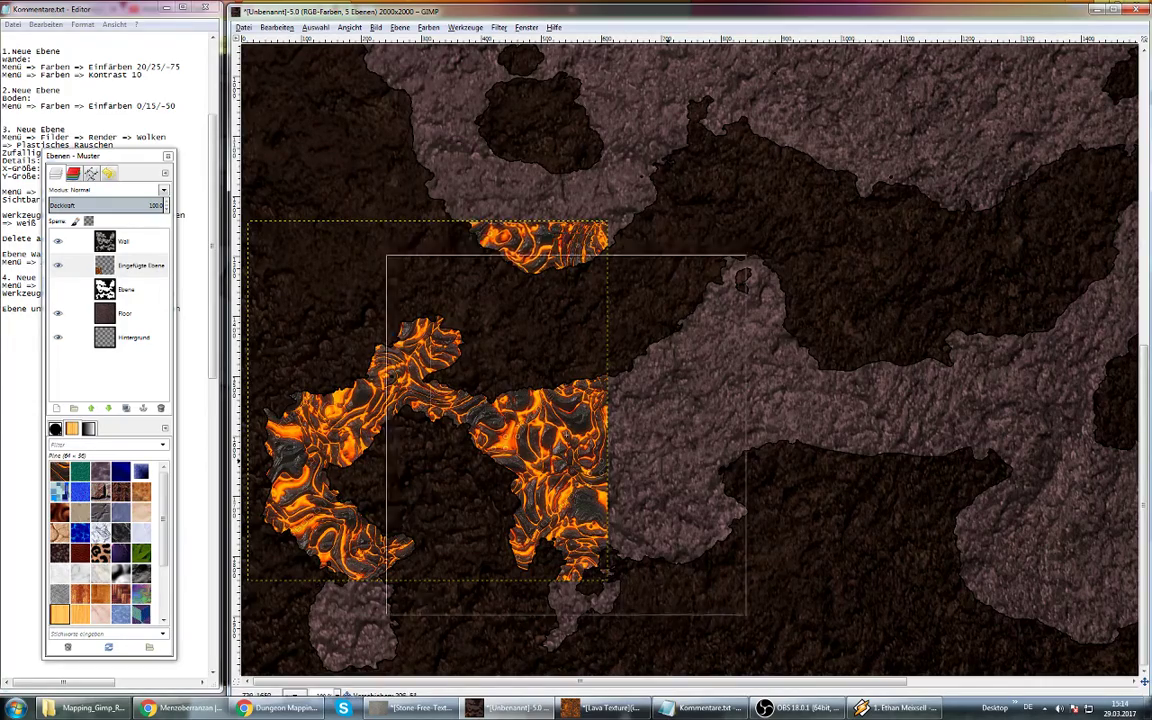
mouse_move(578, 462)
left_mouse_down()
mouse_move(690, 485)
mouse_move(808, 420)
left_mouse_up()
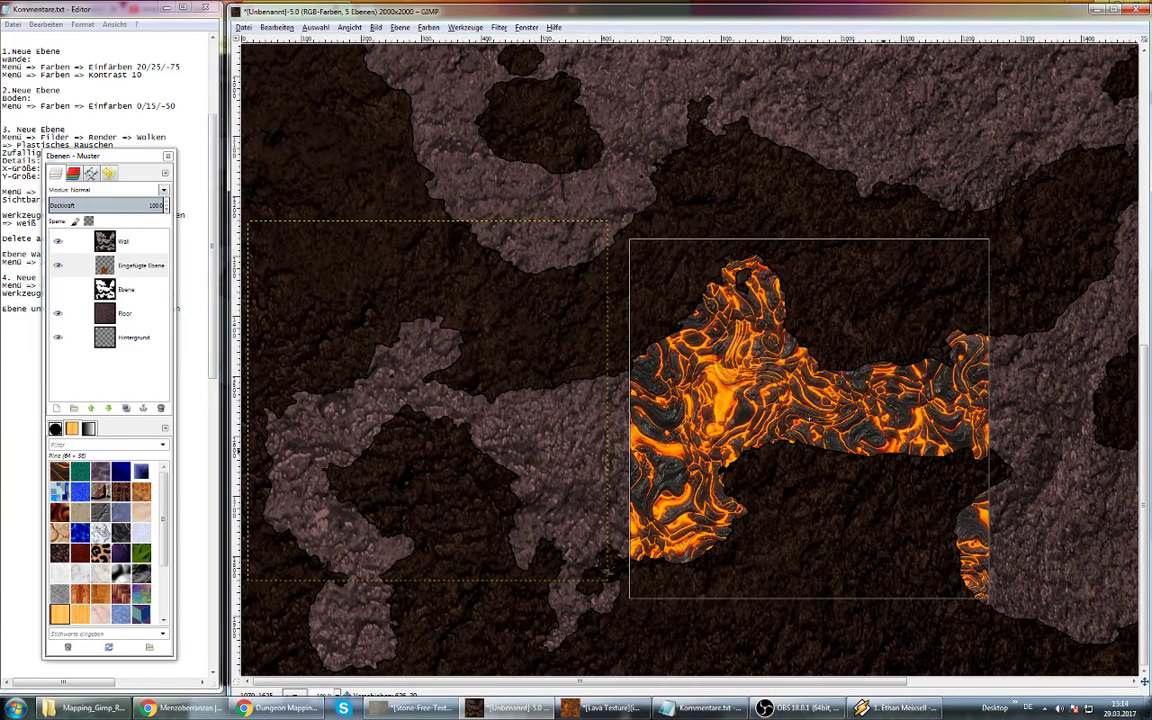
left_click_drag(809, 416, 765, 429)
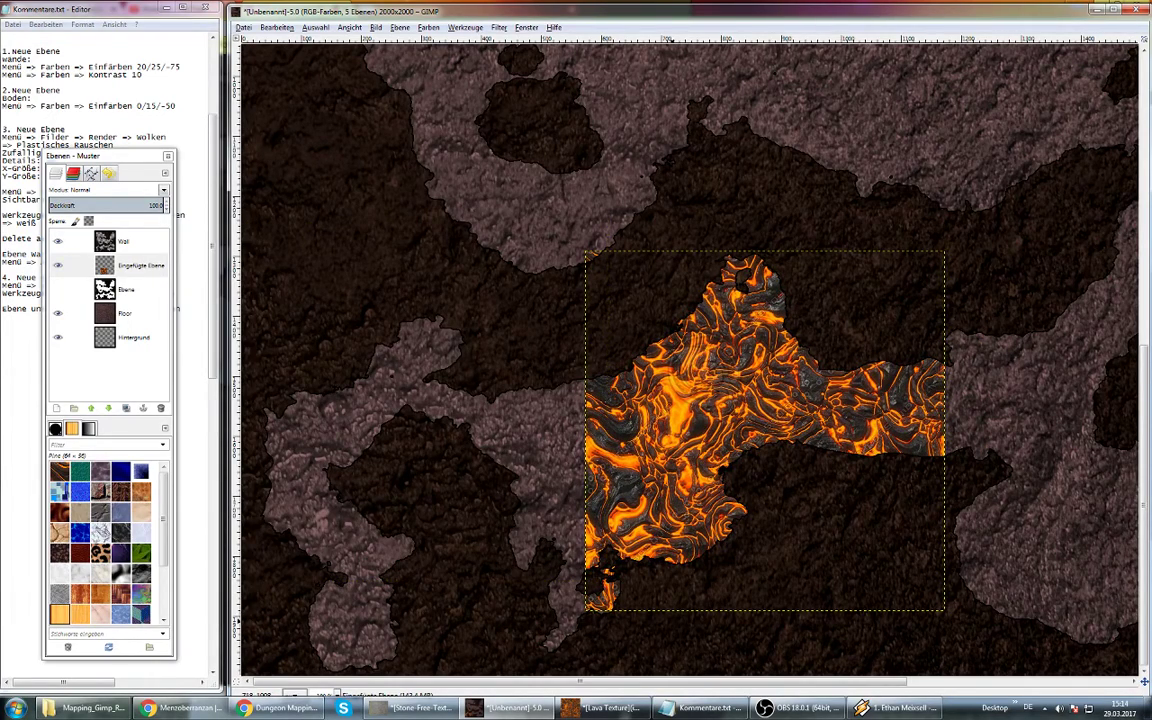
scroll(690, 360, "right", 5)
scroll(690, 360, "right", 3)
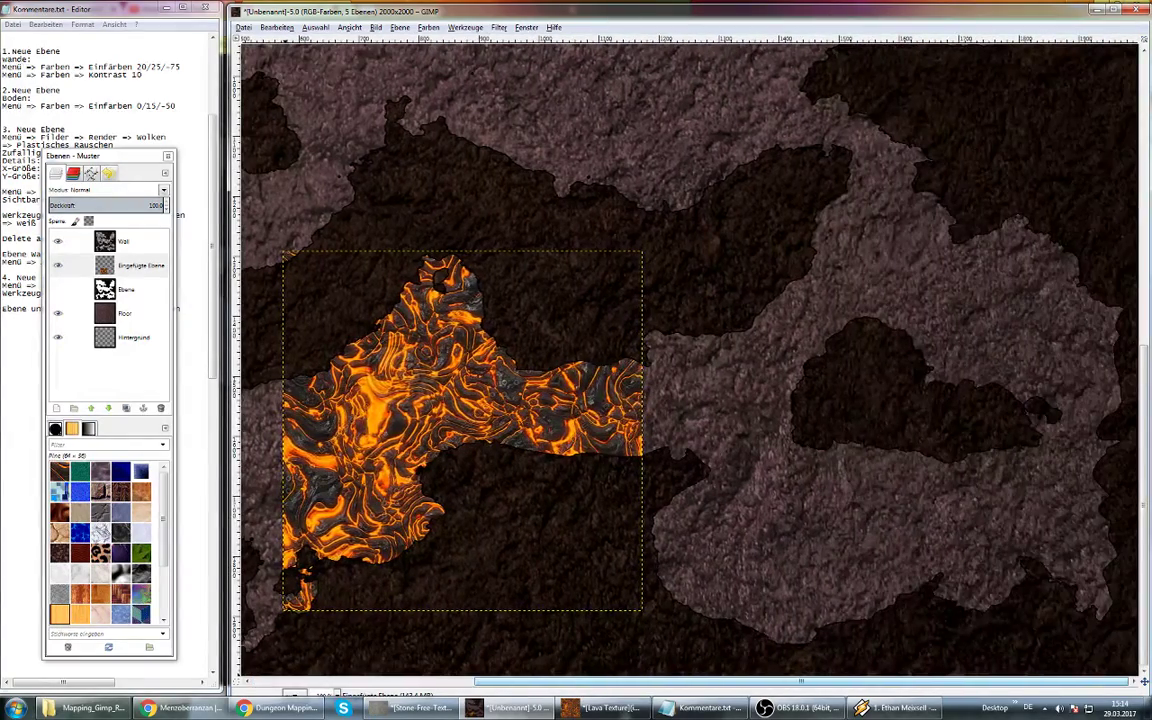
scroll(690, 360, "left", 3)
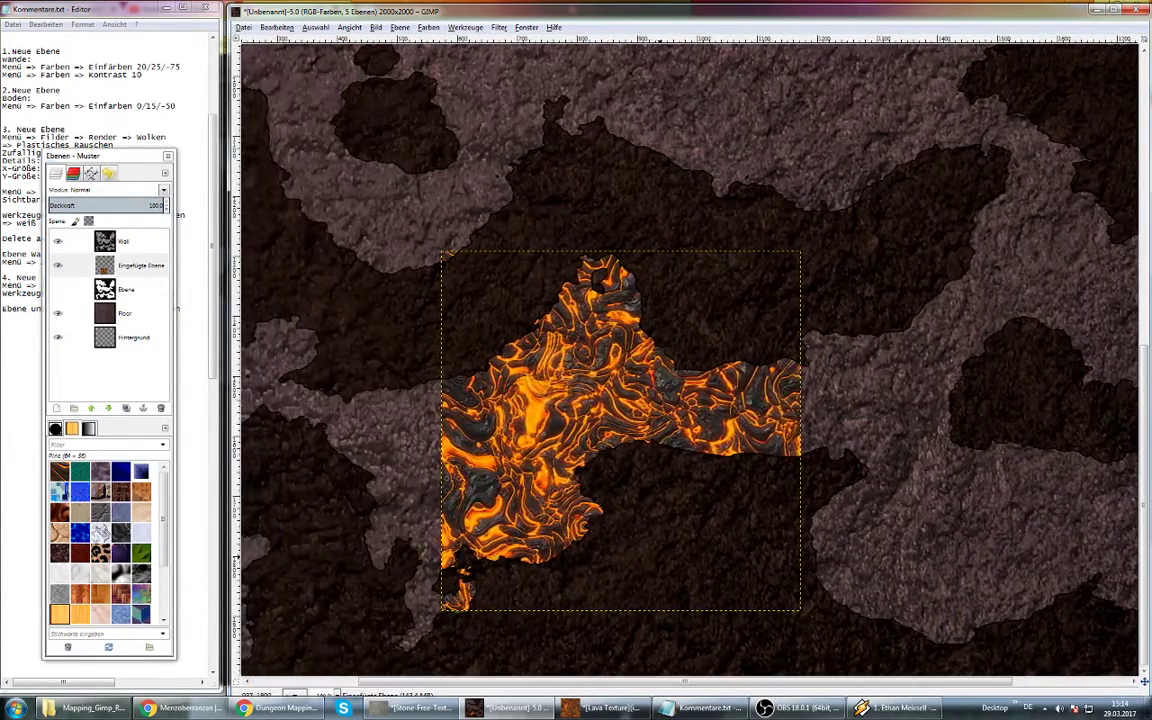
scroll(690, 360, "up", 5)
scroll(690, 360, "up", 3)
scroll(690, 360, "left", 1)
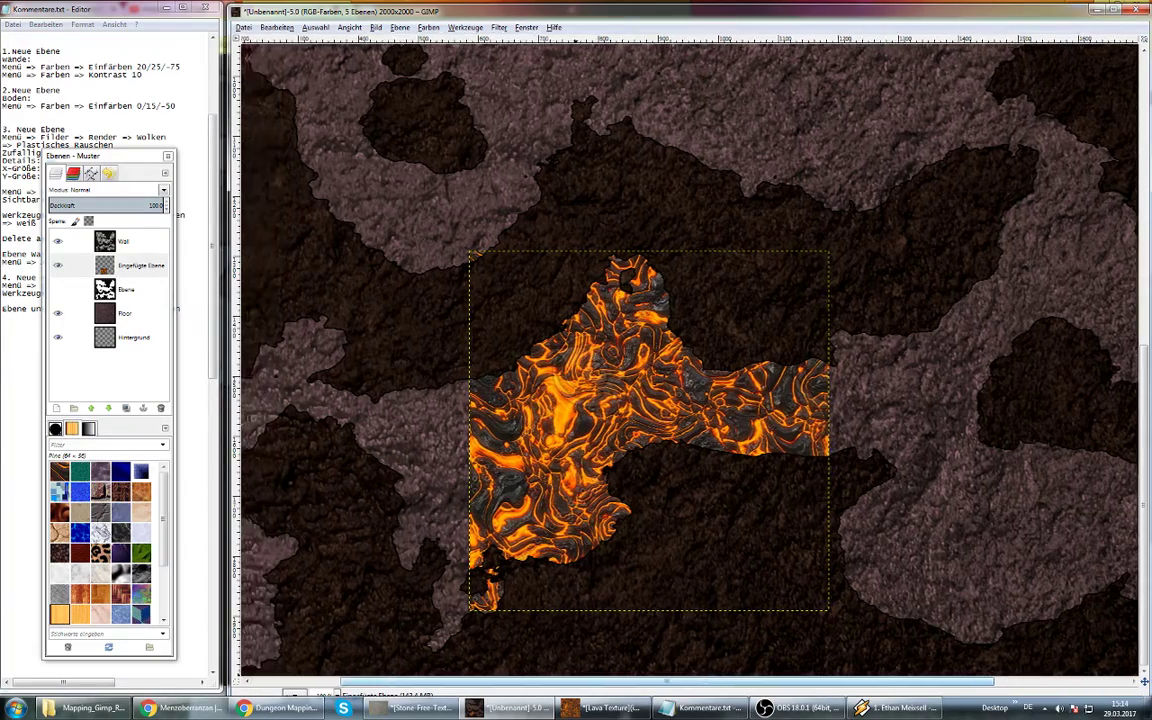
scroll(690, 360, "left", 4)
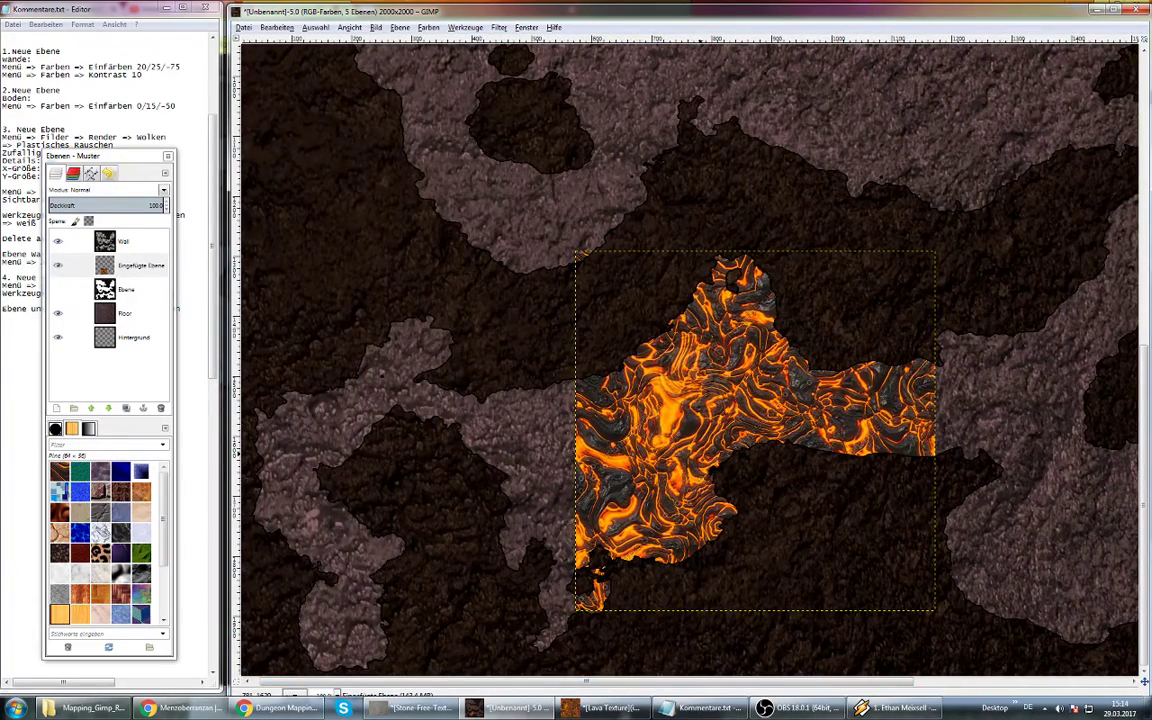
Fine-tune the lava layer into the lower-left so it fills the dark cave floor
left_click_drag(757, 430, 405, 458)
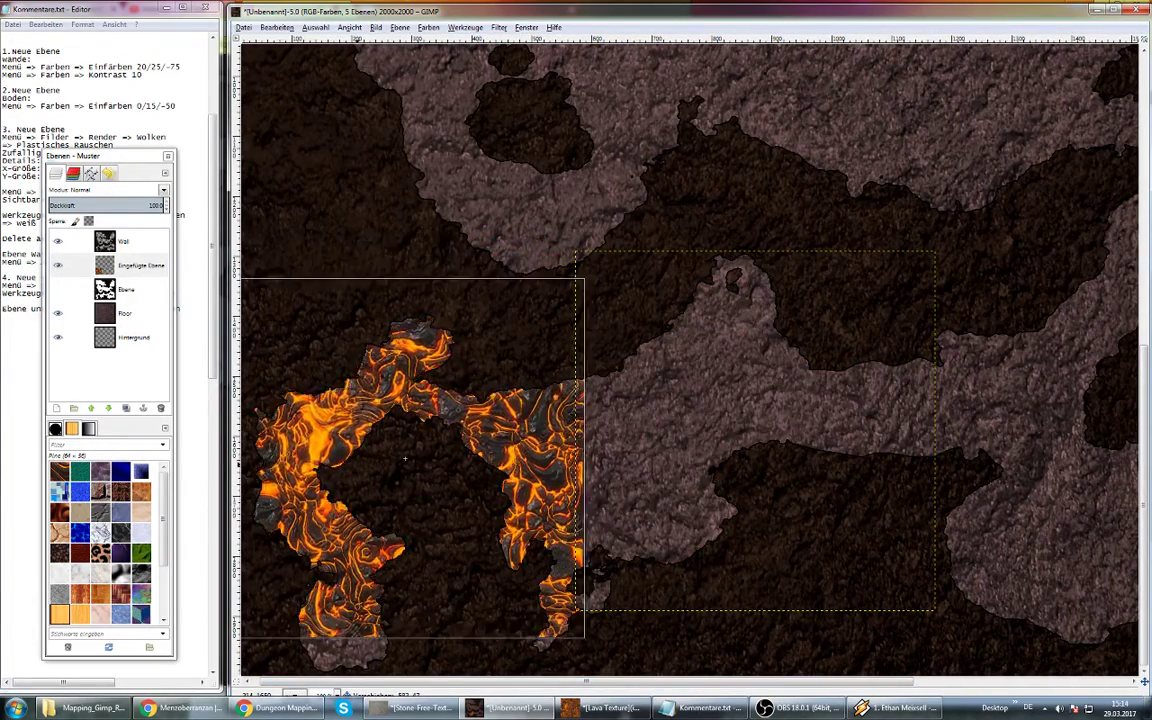
mouse_move(405, 458)
left_mouse_down()
mouse_move(430, 454)
mouse_move(435, 473)
left_mouse_up()
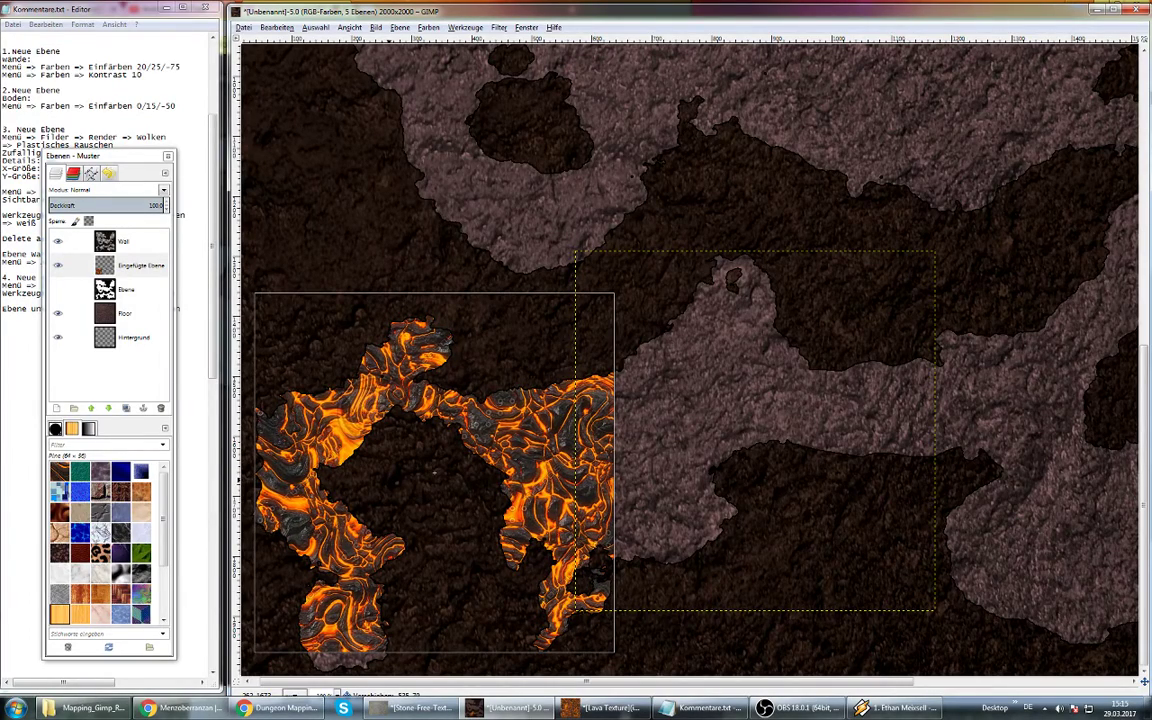
left_click_drag(435, 471, 431, 472)
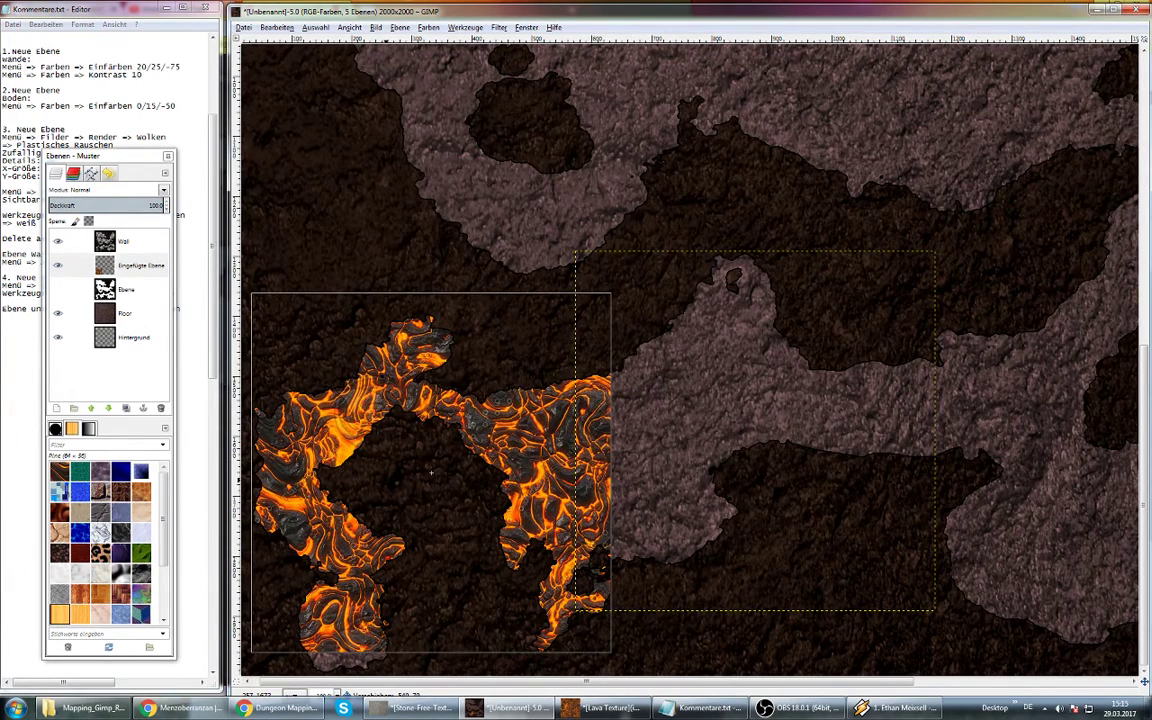
left_click_drag(431, 472, 431, 472)
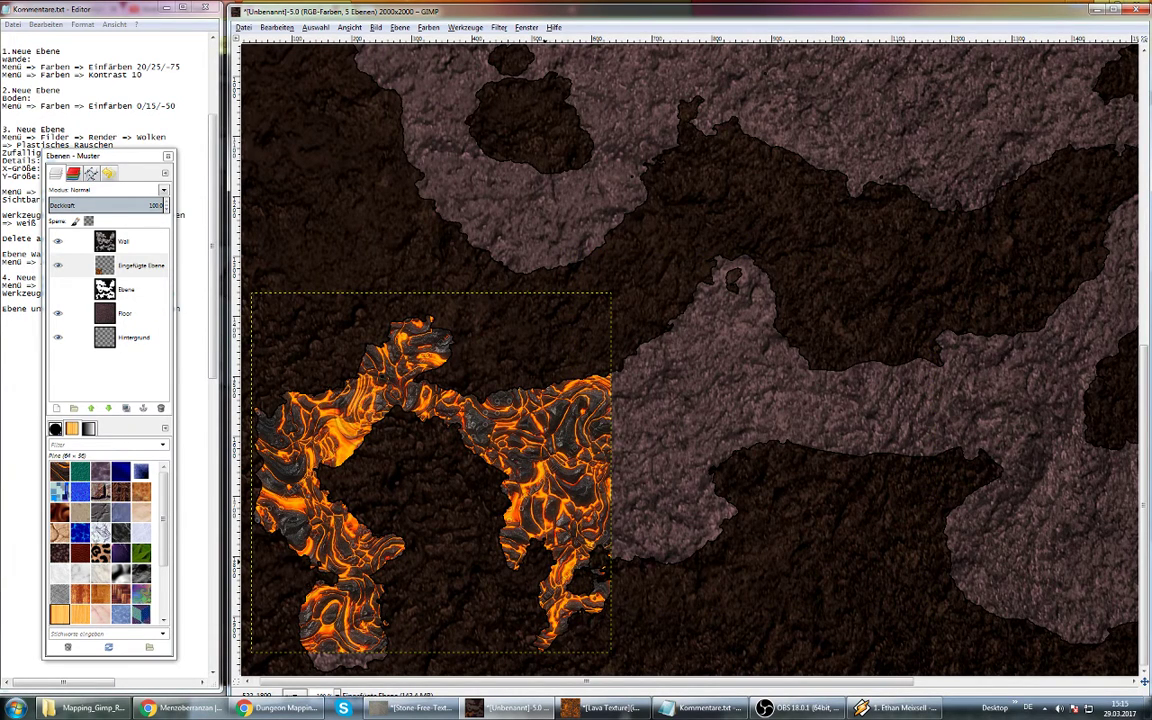
Zoom in, select the lava layer, and switch to the Eraser with 2. Hardness 100 brush, size 20
left_click(315, 27)
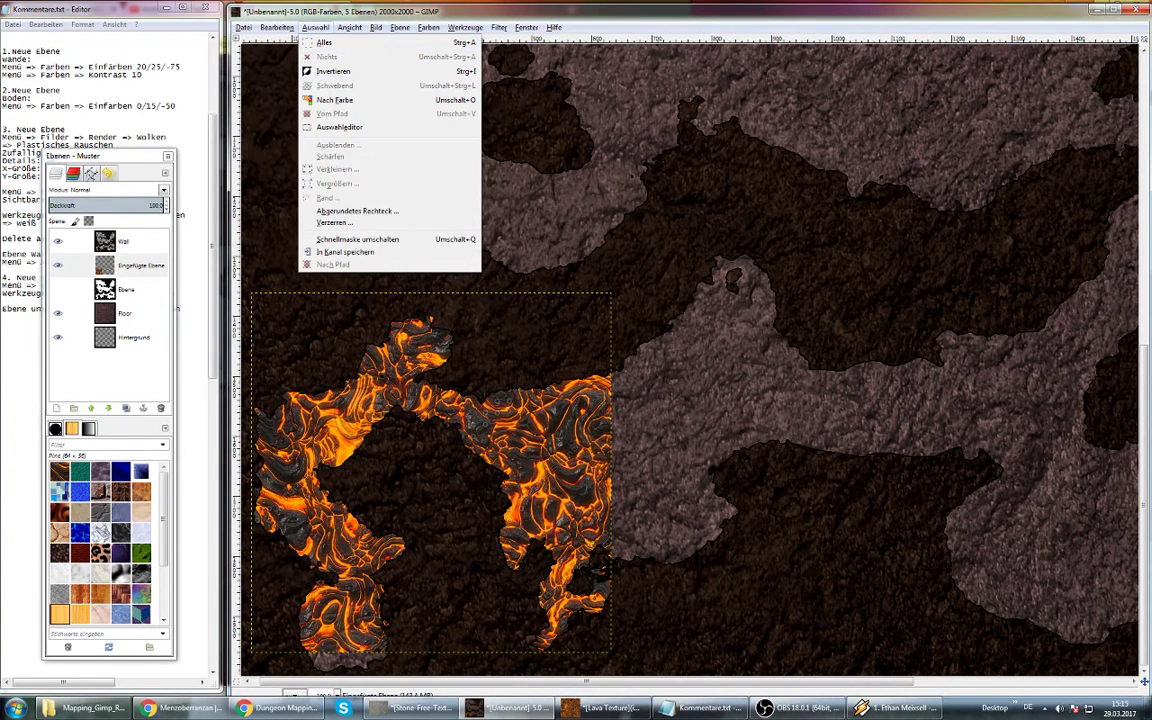
key("Escape")
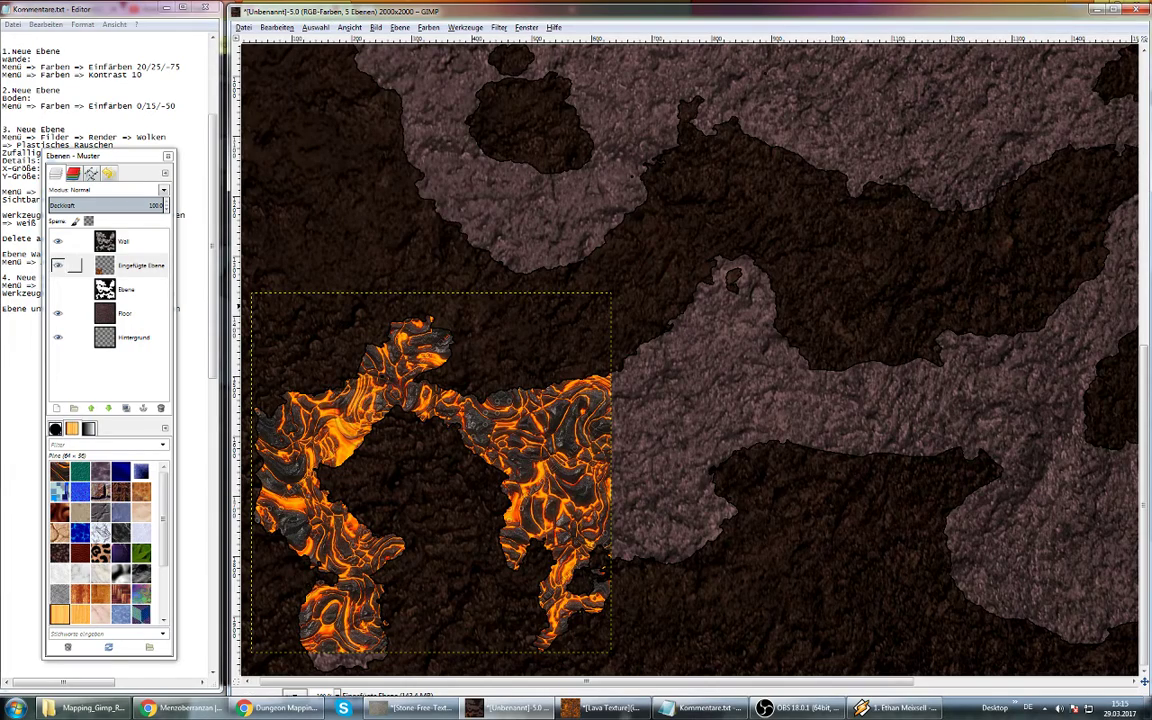
scroll(650, 522, "up", 1)
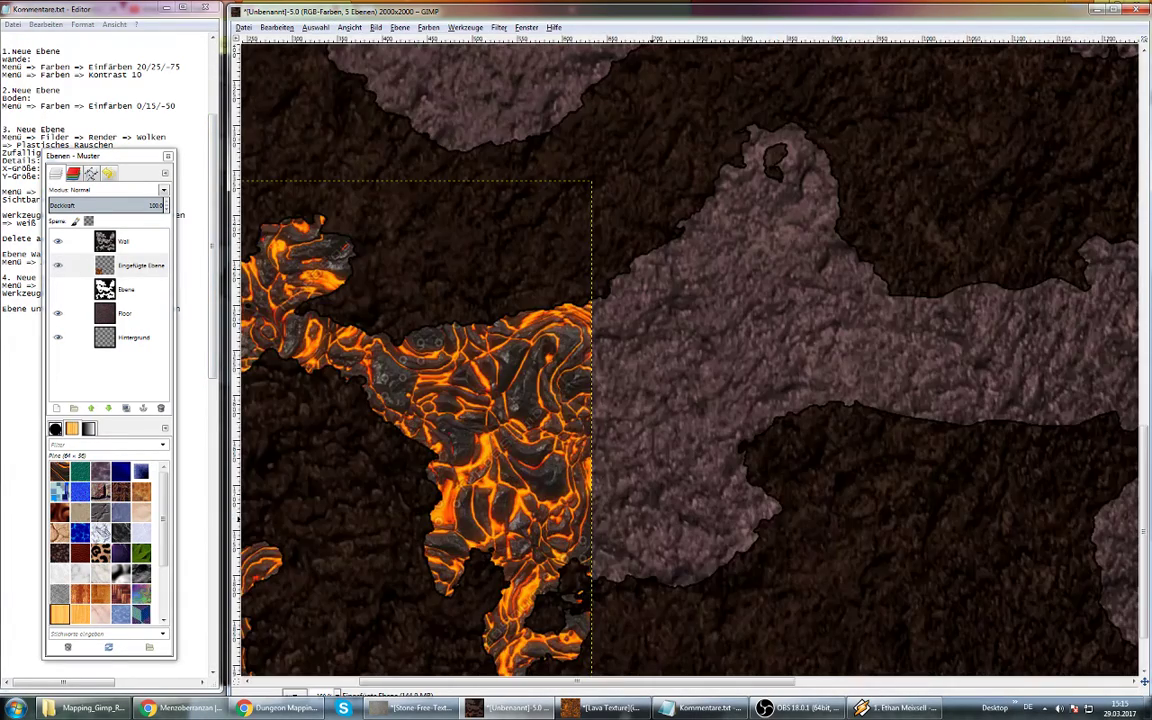
scroll(632, 413, "up", 1)
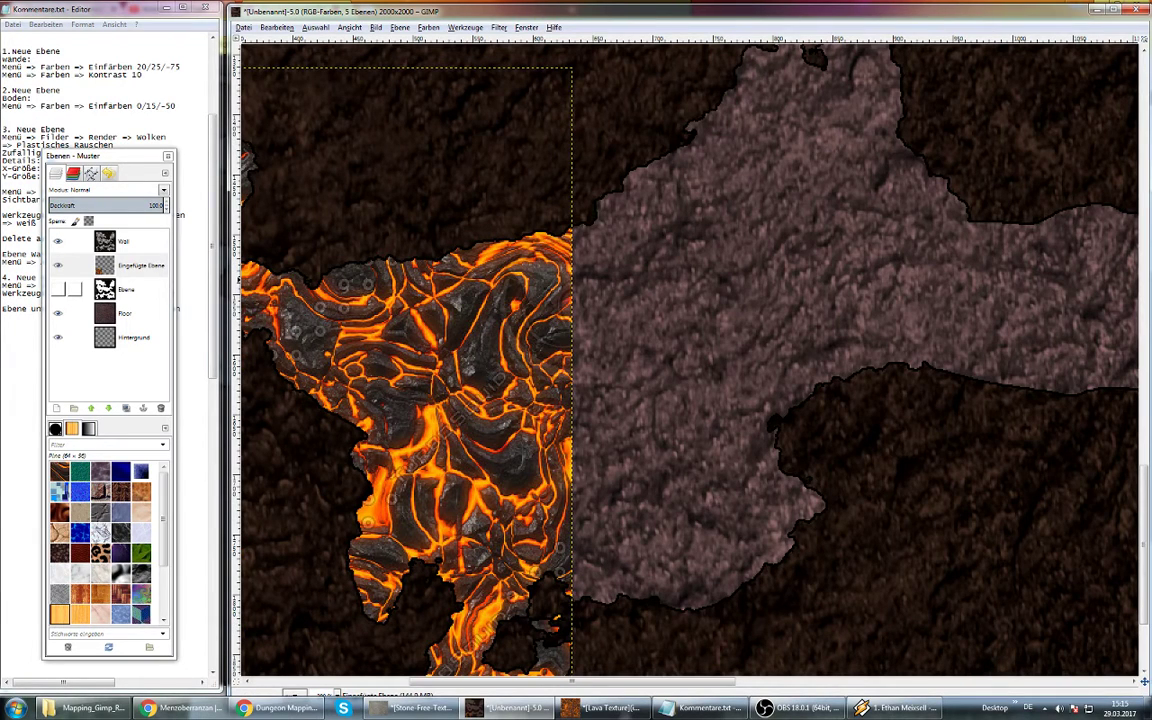
left_click(127, 289)
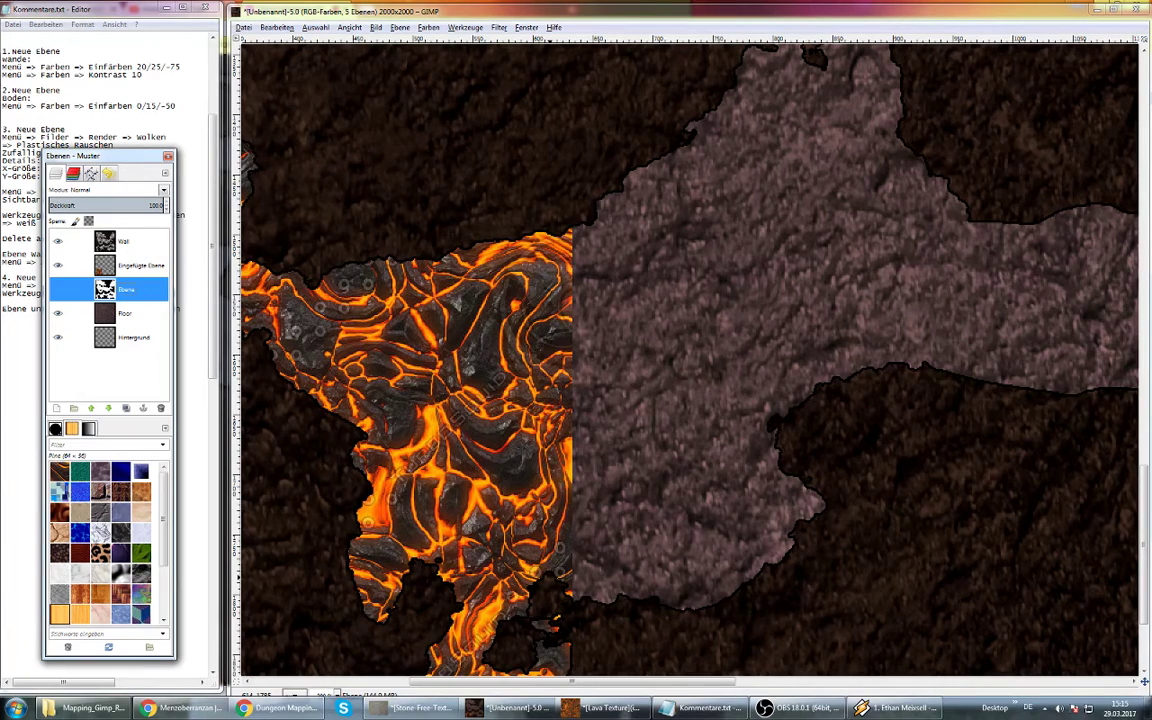
scroll(688, 360, "down", 3)
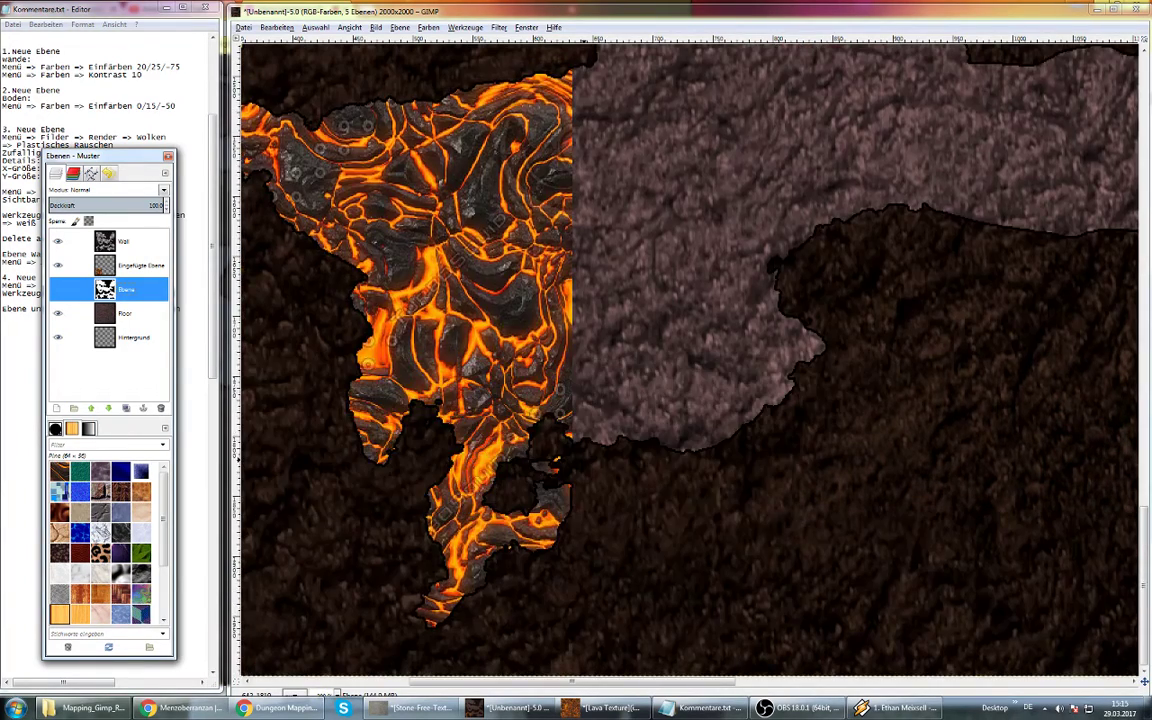
scroll(688, 360, "up", 6)
scroll(688, 360, "down", 3)
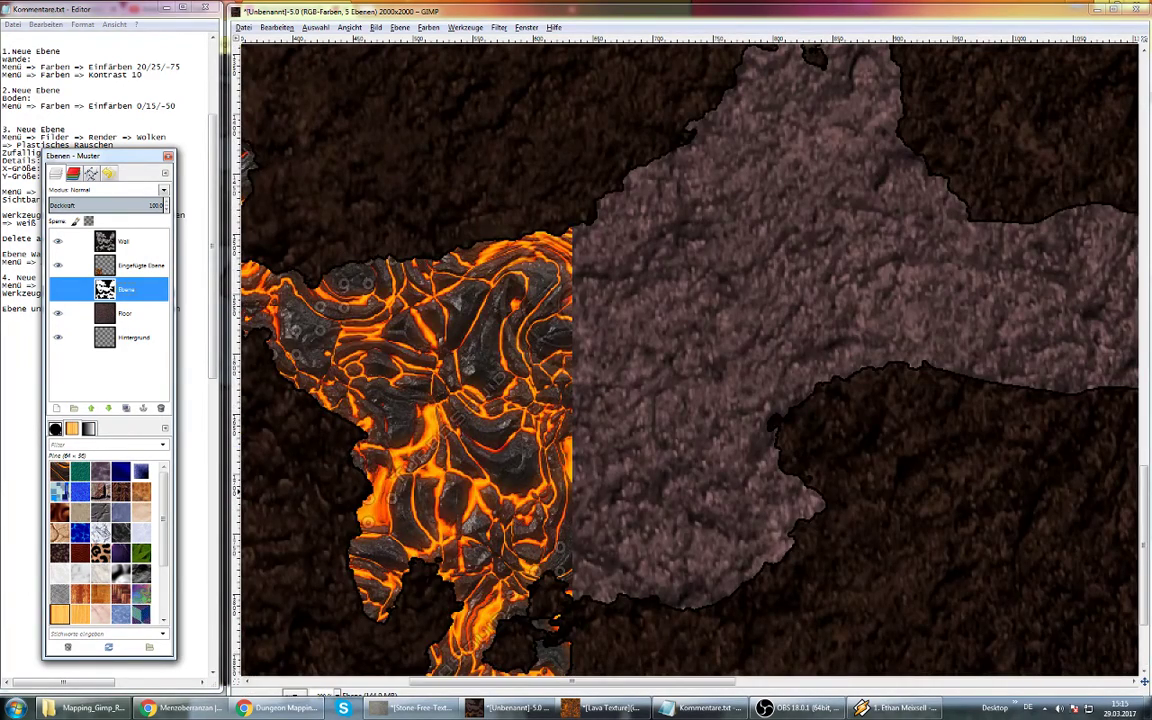
right_click(135, 265)
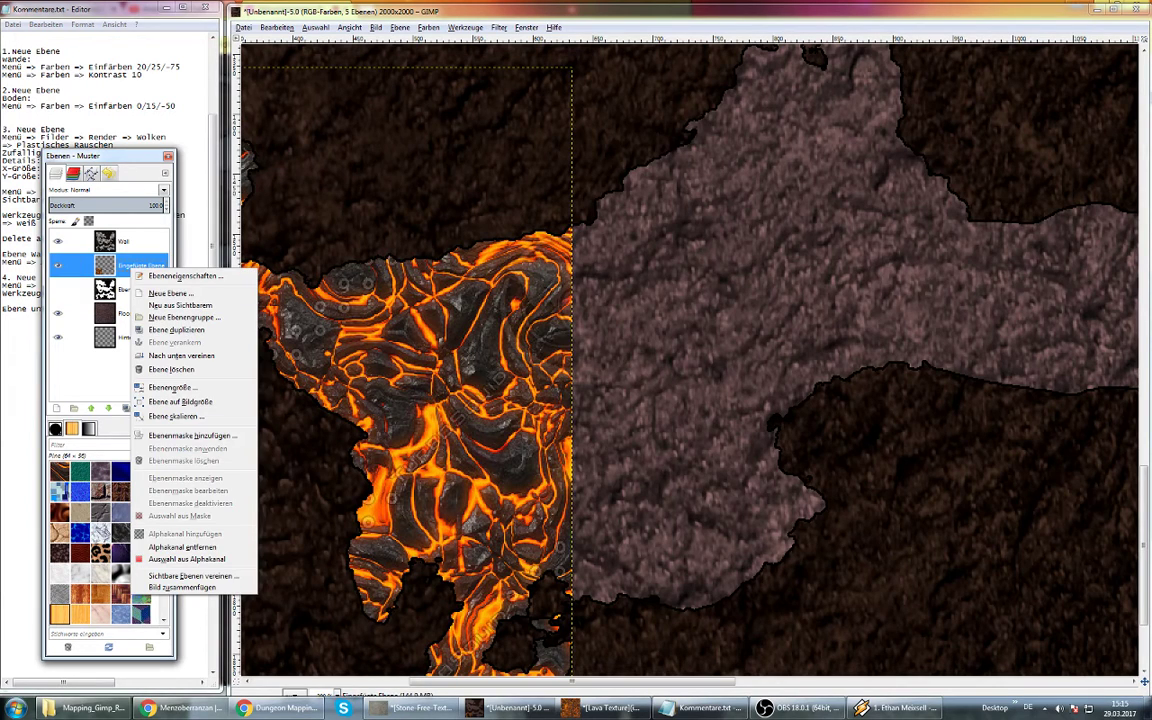
key("Escape")
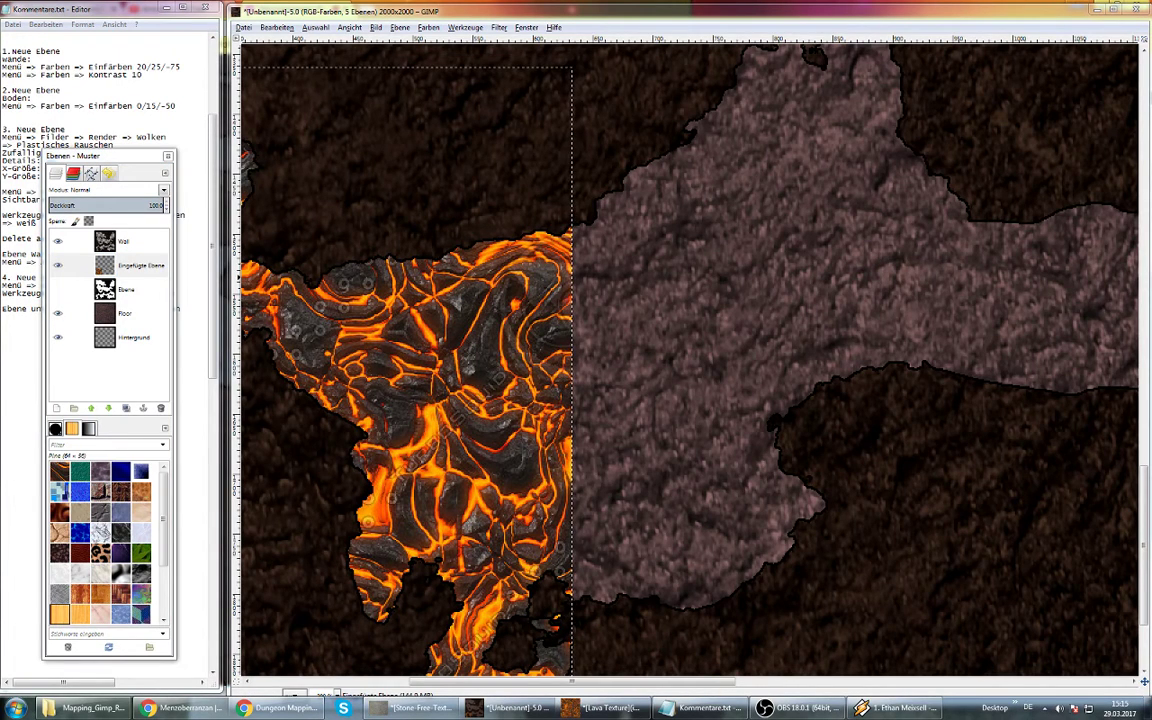
key("ctrl+b")
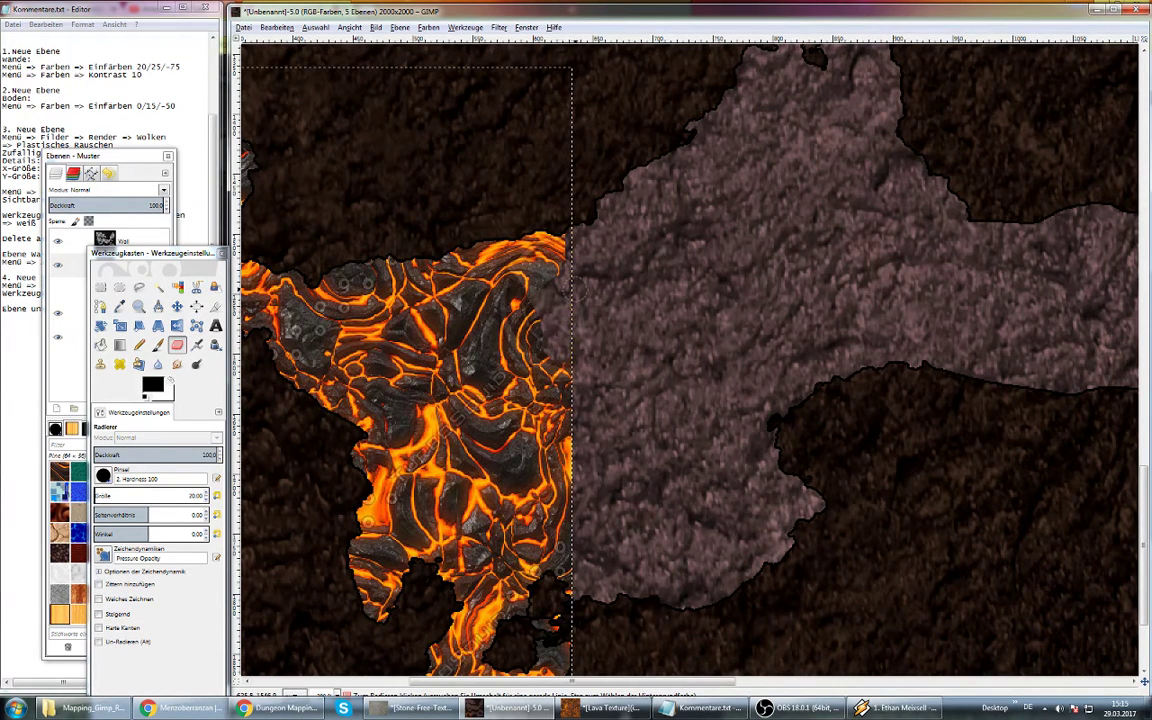
left_click_drag(565, 290, 574, 236)
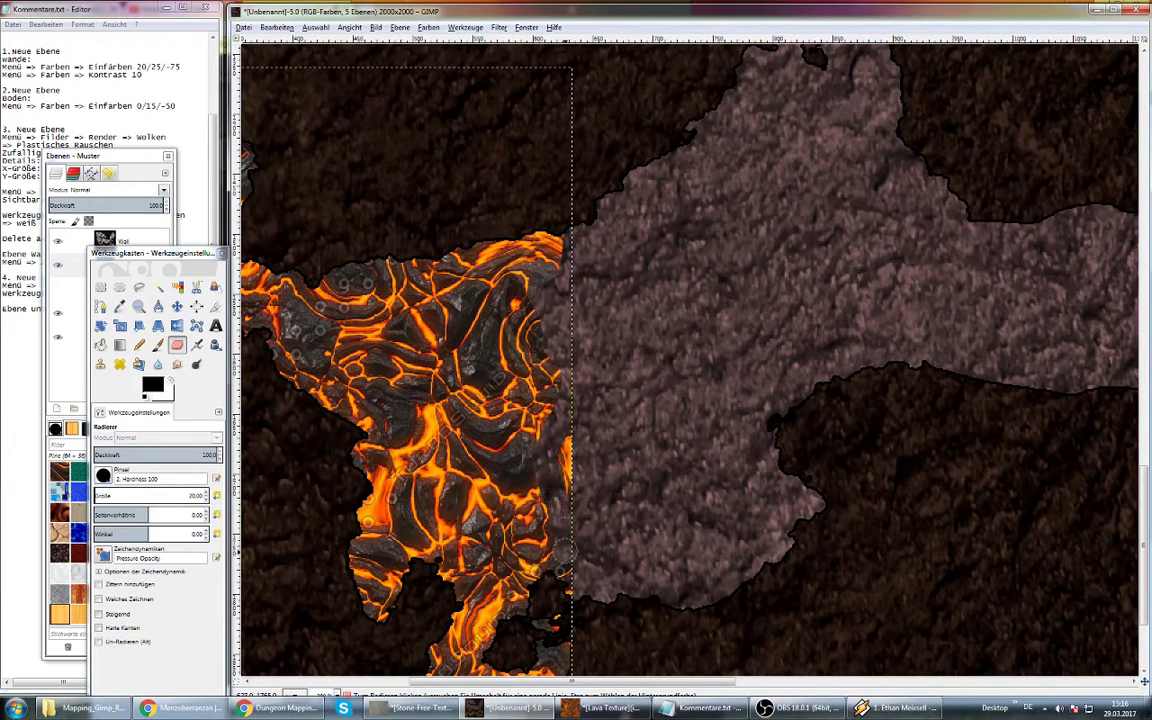
left_click_drag(563, 570, 563, 460)
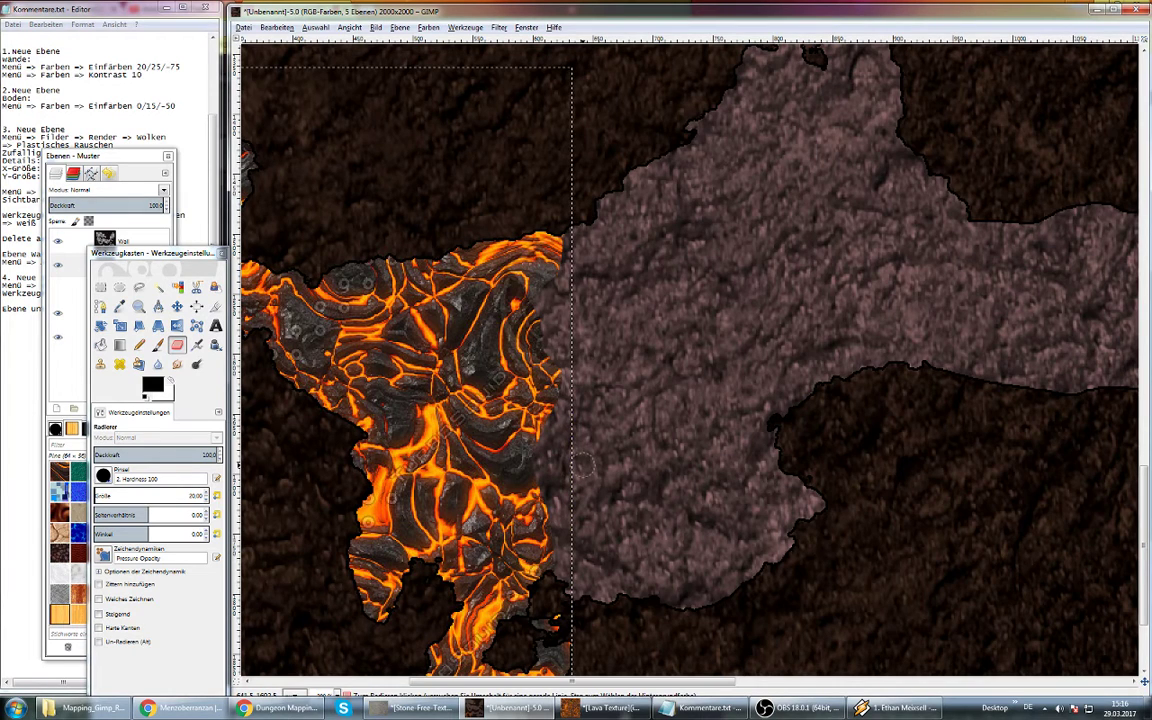
scroll(536, 395, "down", 3)
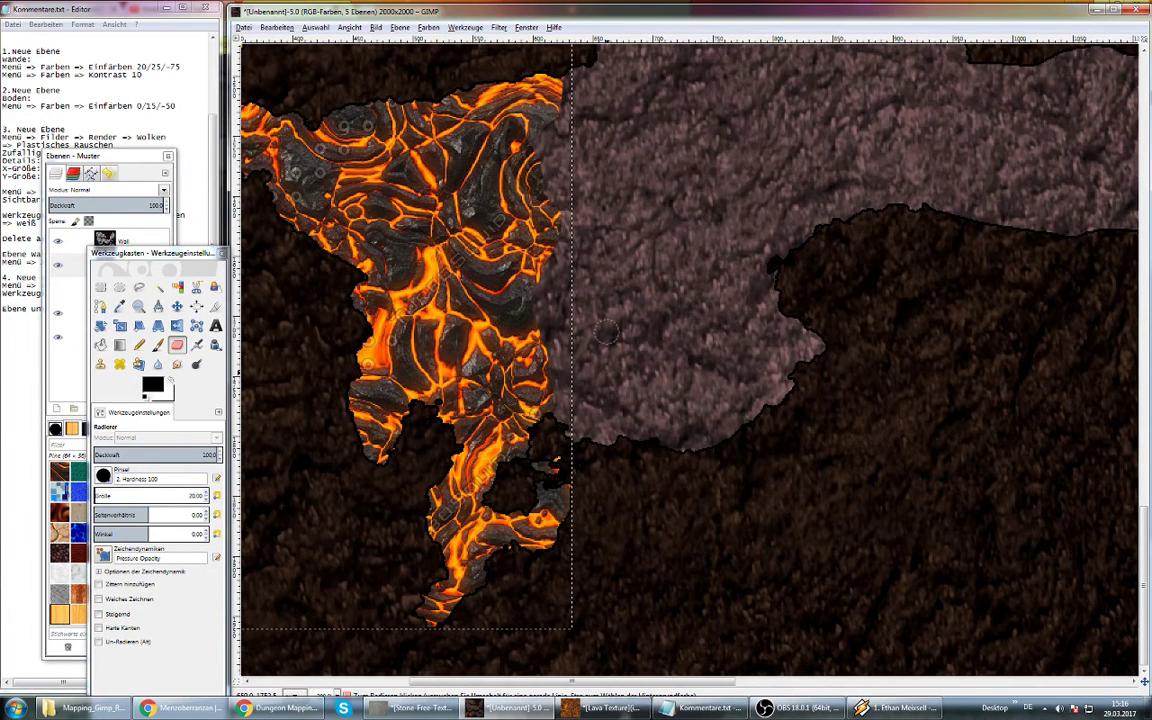
scroll(566, 598, "left", 5)
scroll(566, 598, "left", 3)
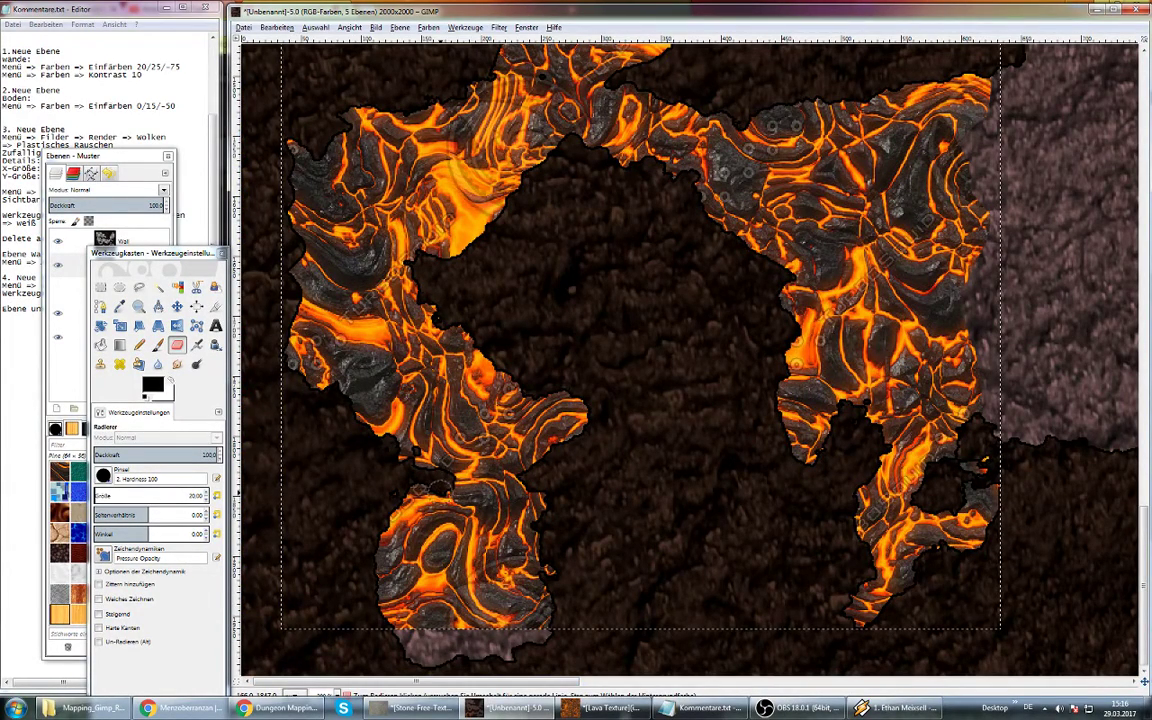
mouse_move(442, 483)
left_mouse_down()
mouse_move(547, 478)
mouse_move(480, 478)
left_mouse_up()
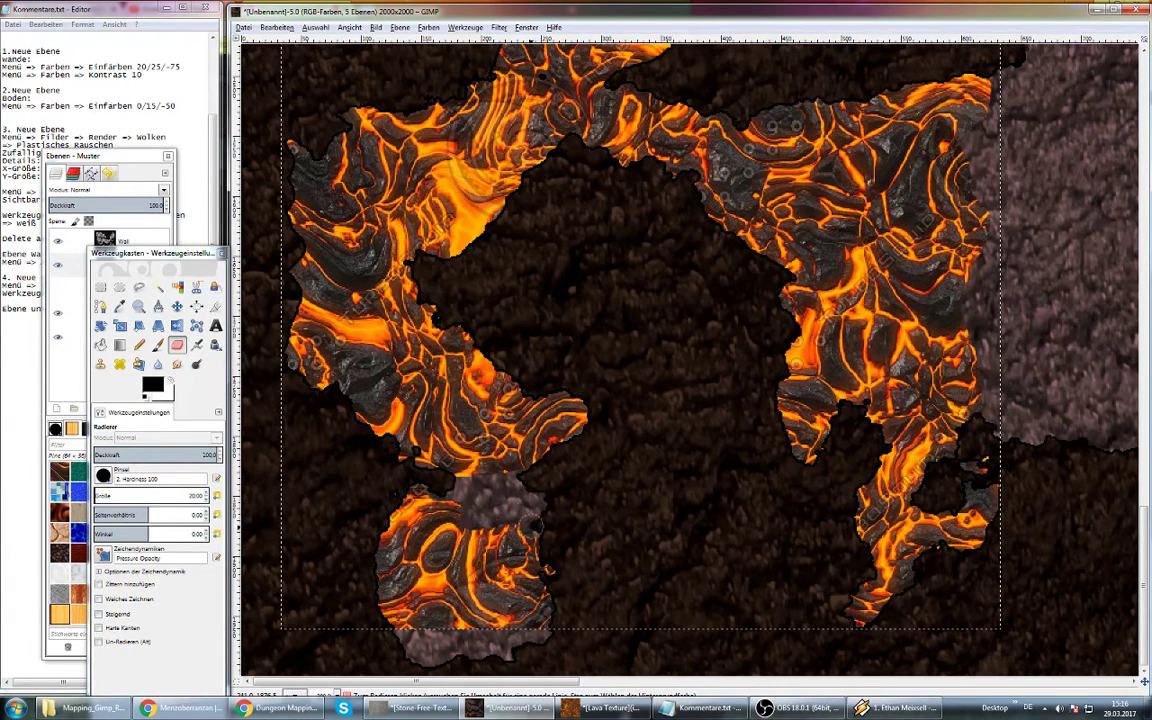
mouse_move(498, 526)
left_mouse_down()
mouse_move(385, 527)
mouse_move(483, 560)
left_mouse_up()
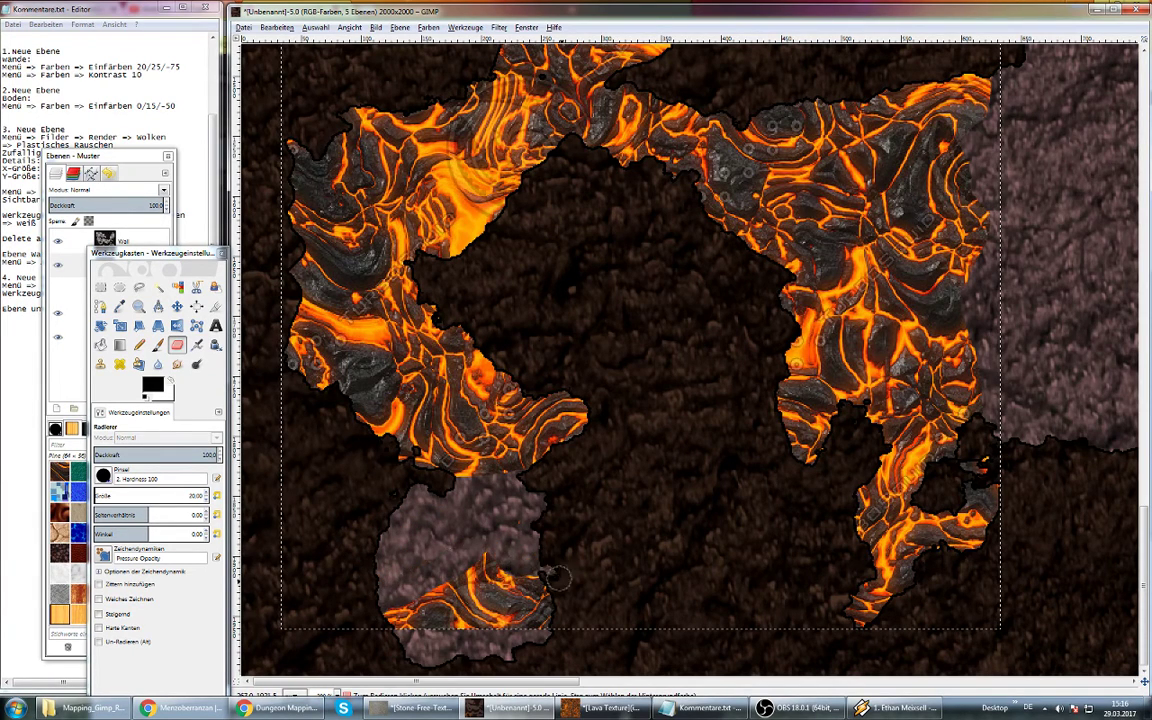
mouse_move(555, 603)
left_mouse_down()
mouse_move(370, 600)
mouse_move(475, 596)
mouse_move(436, 586)
left_mouse_up()
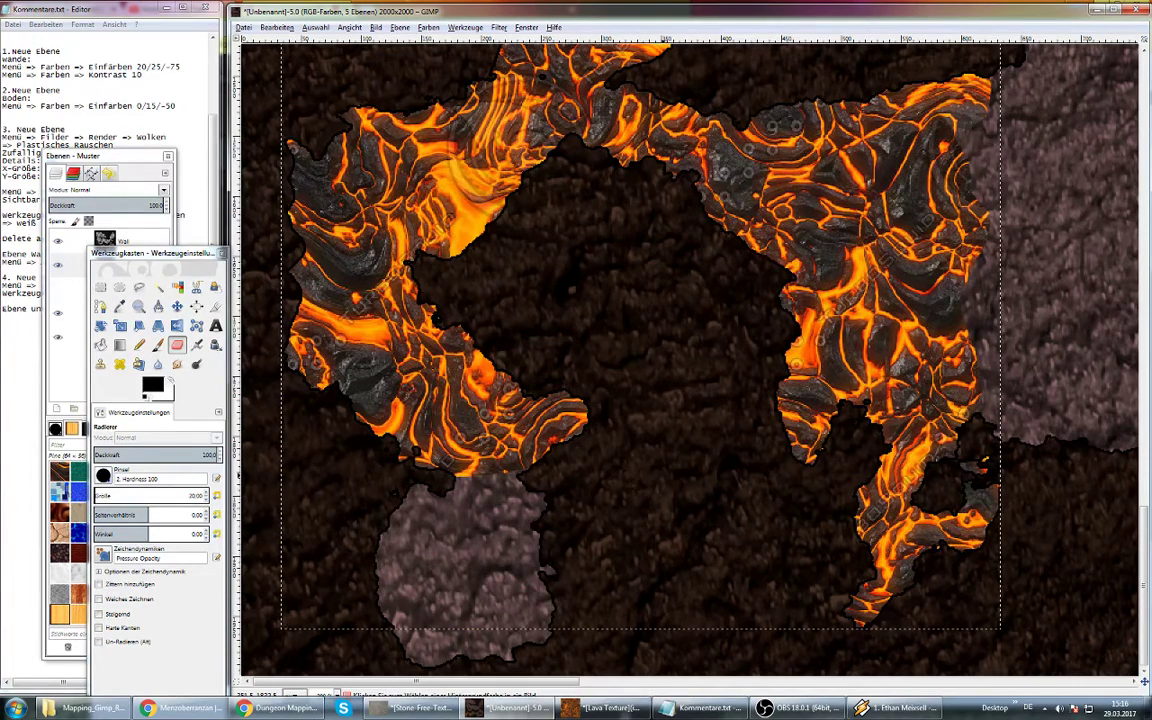
scroll(663, 476, "down", 1)
scroll(700, 500, "down", 1)
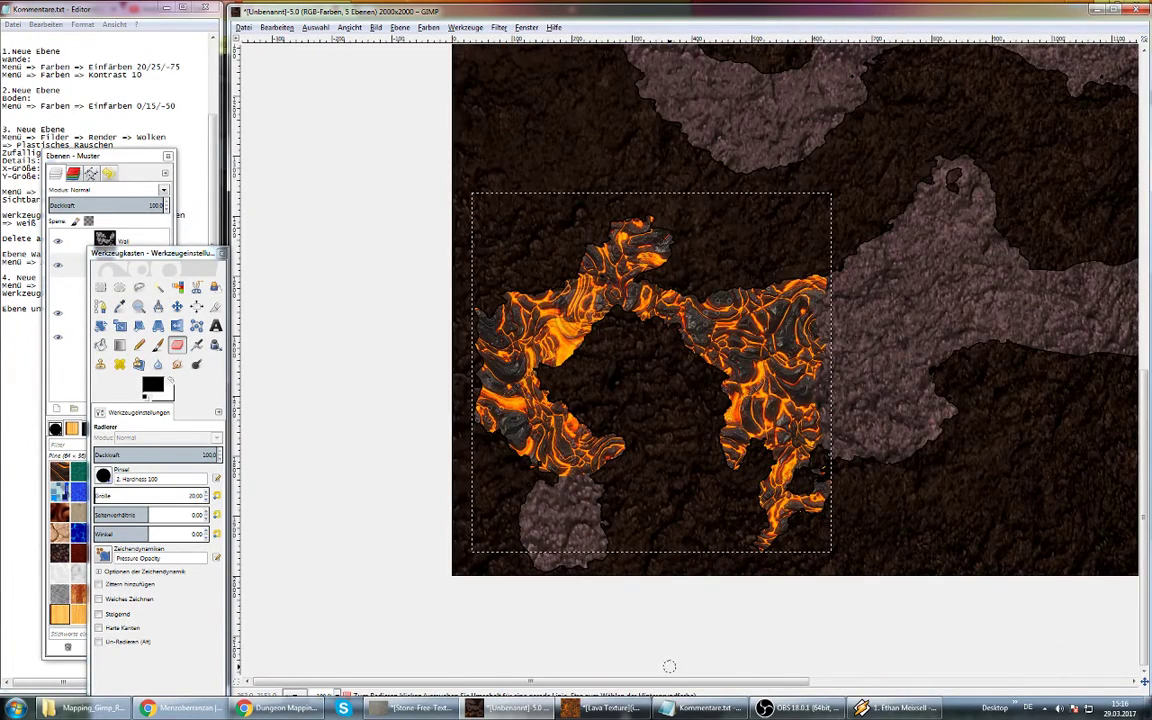
scroll(669, 666, "right", 4)
scroll(669, 666, "right", 1)
scroll(669, 666, "right", 1)
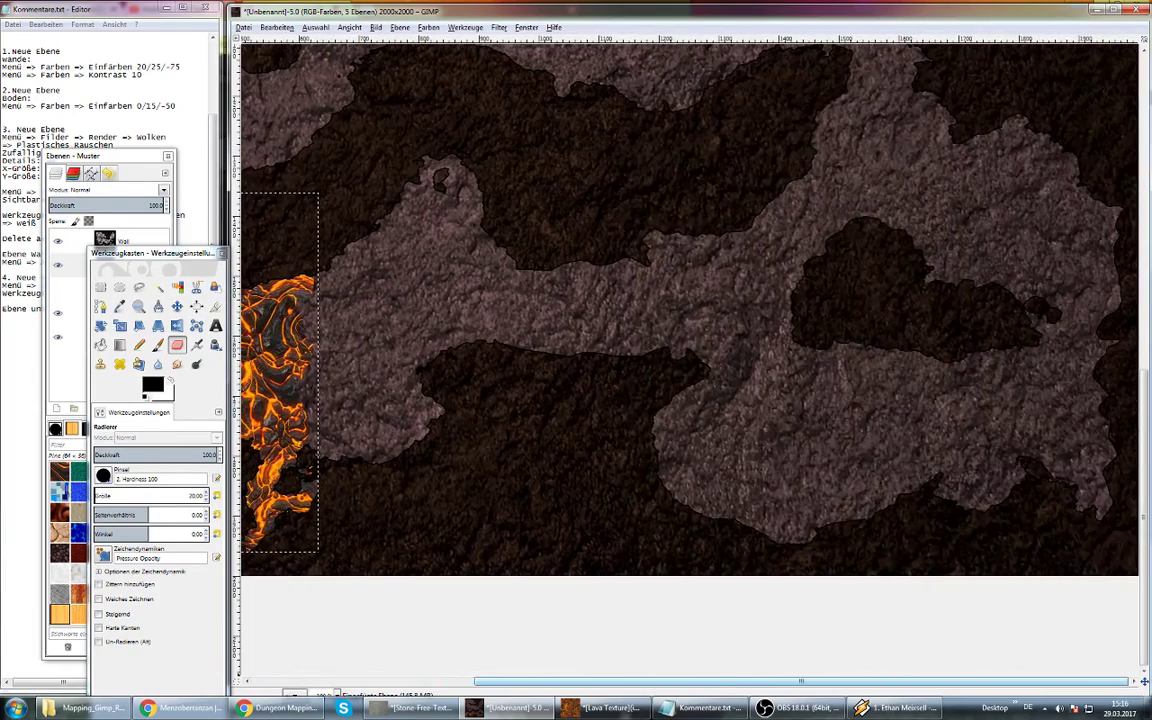
scroll(851, 539, "up", 1)
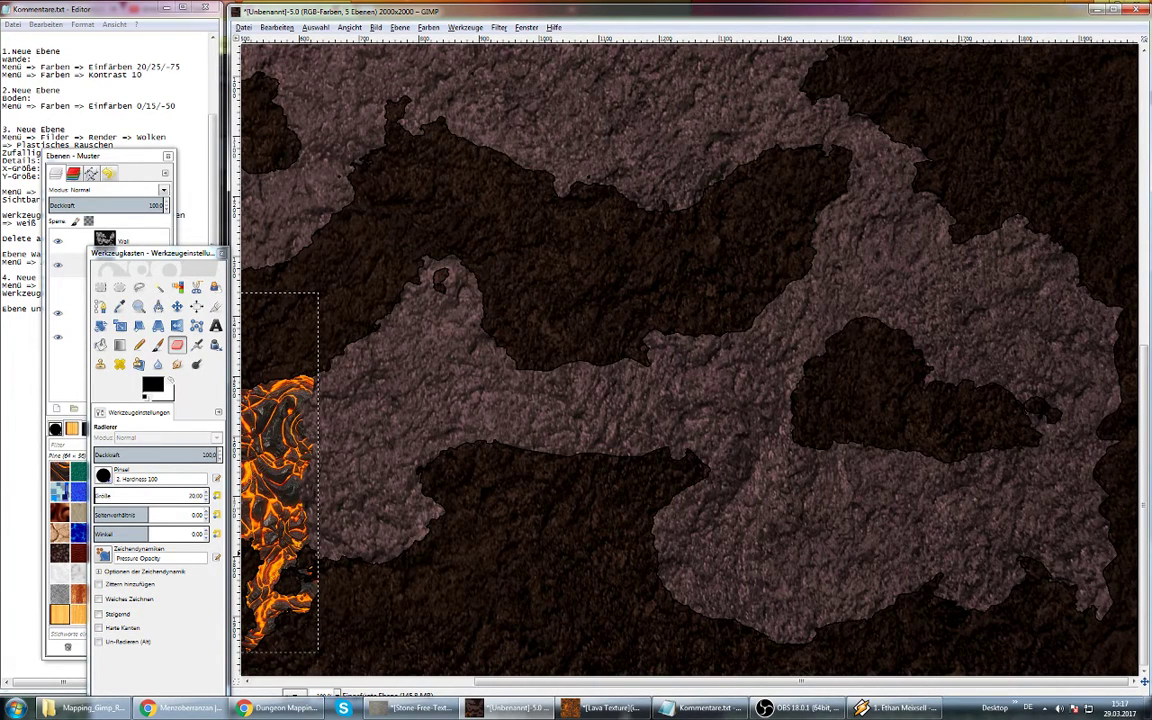
Bring the Layers dock and Toolbox to the front alongside the blue_water_texture image
key("ctrl+l")
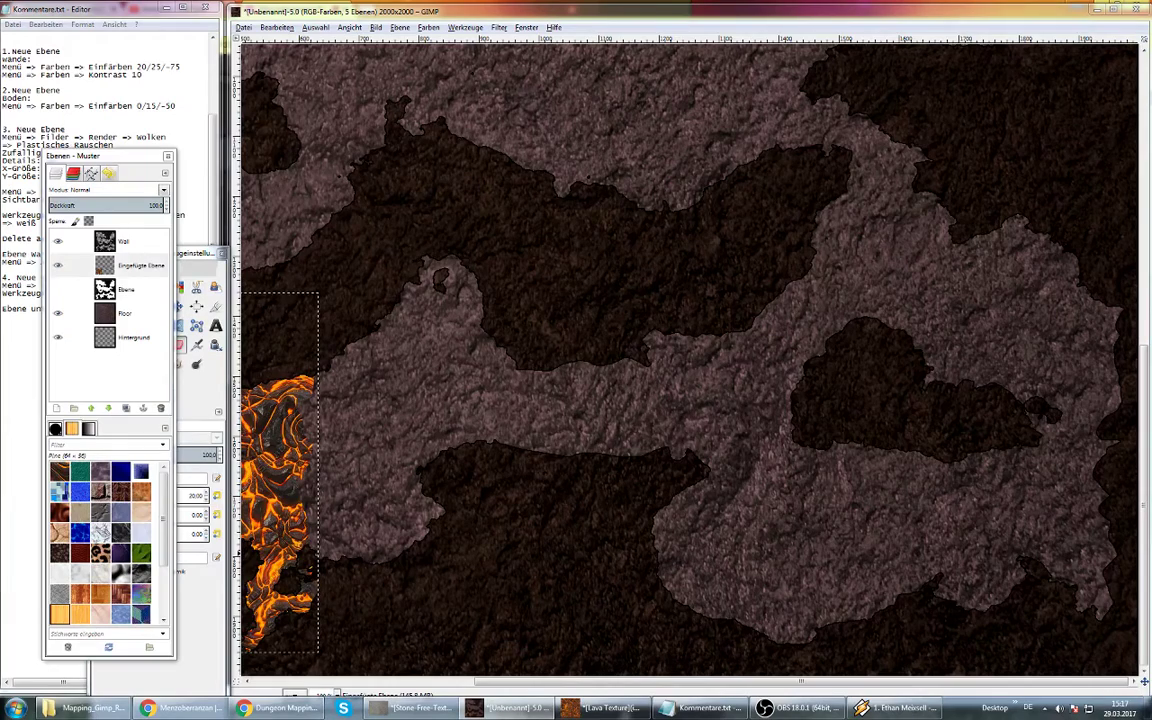
key("ctrl+b")
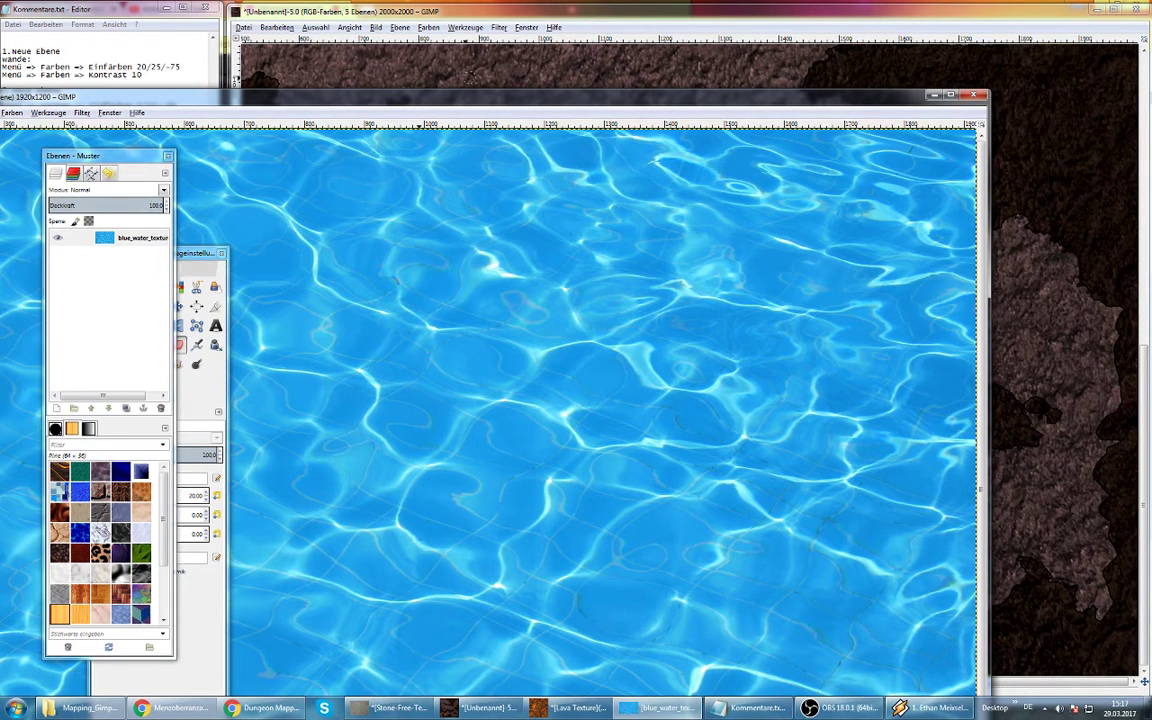
Maximize the blue_water_texture window, copy its whole layer, and return to the cave map
key("super+Up")
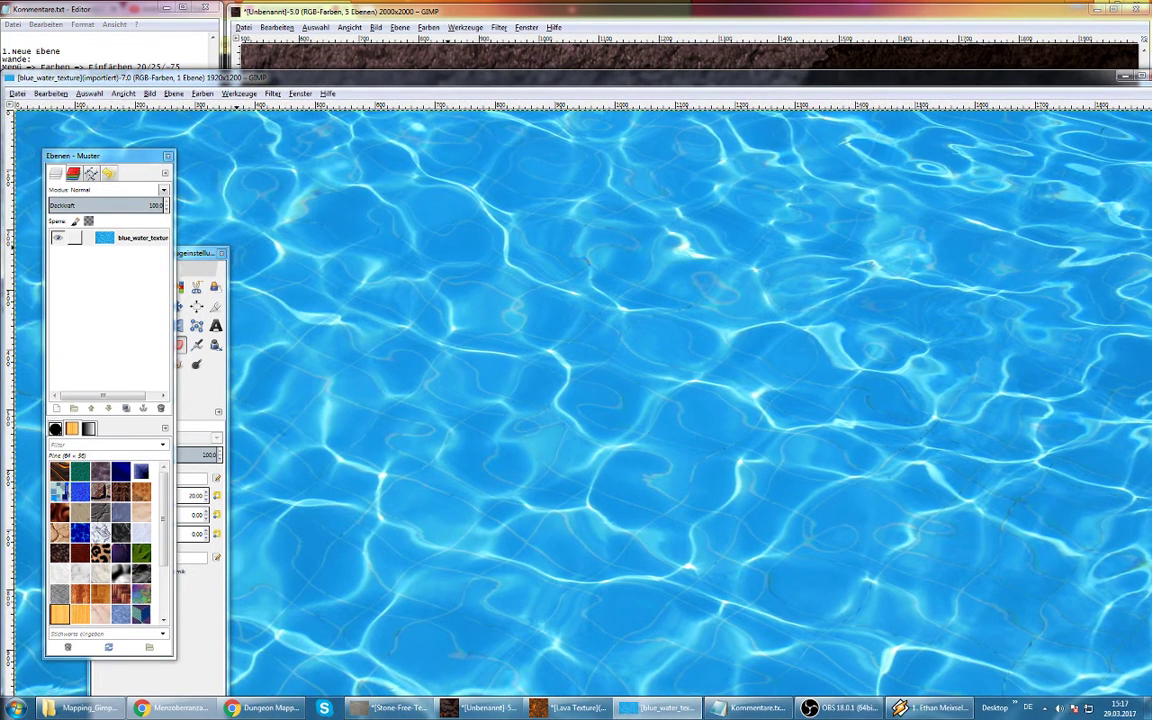
right_click(139, 238)
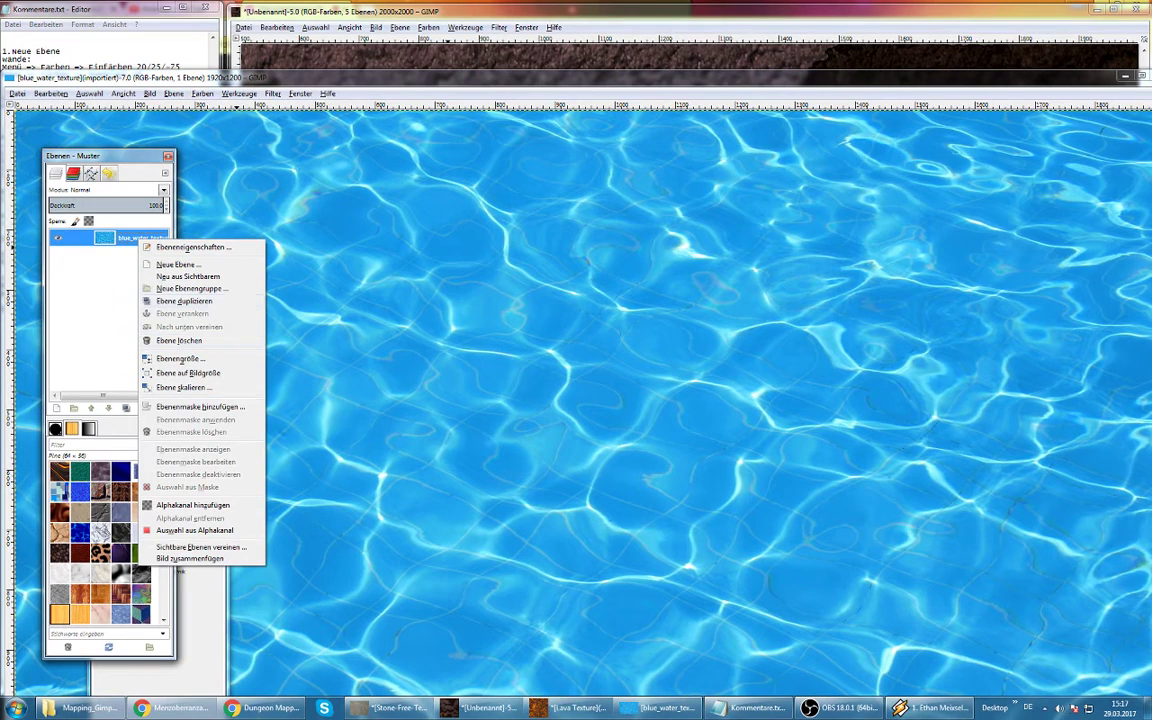
key("Escape")
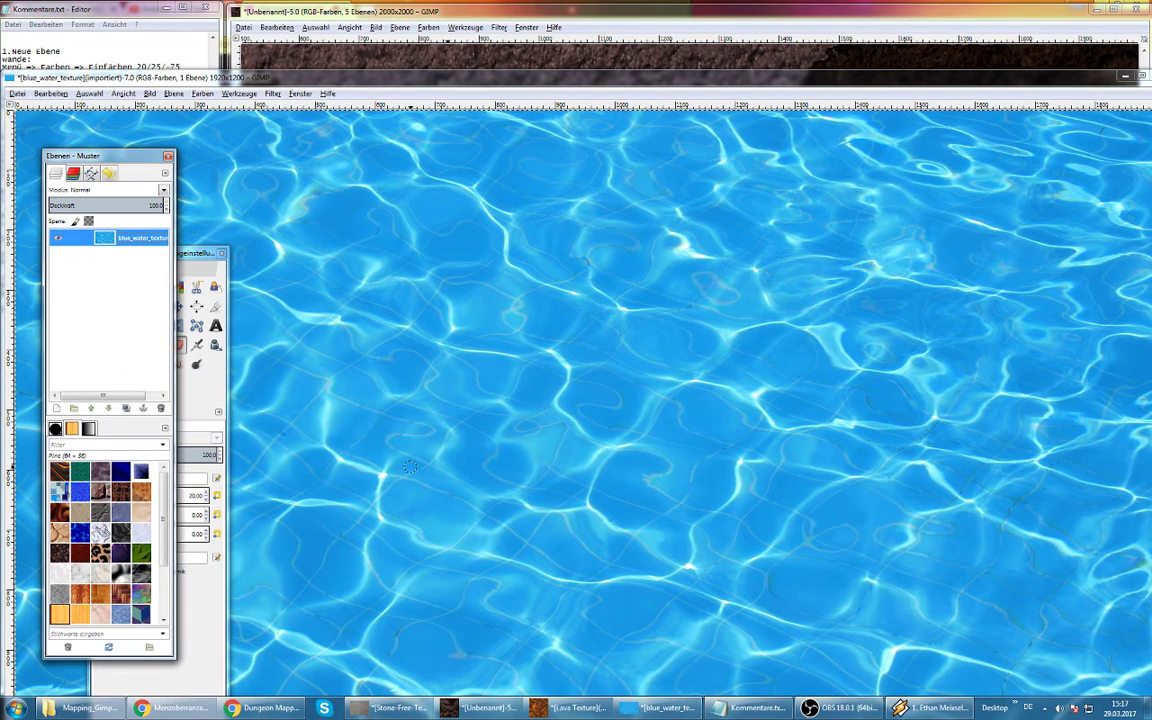
key("alt+Tab")
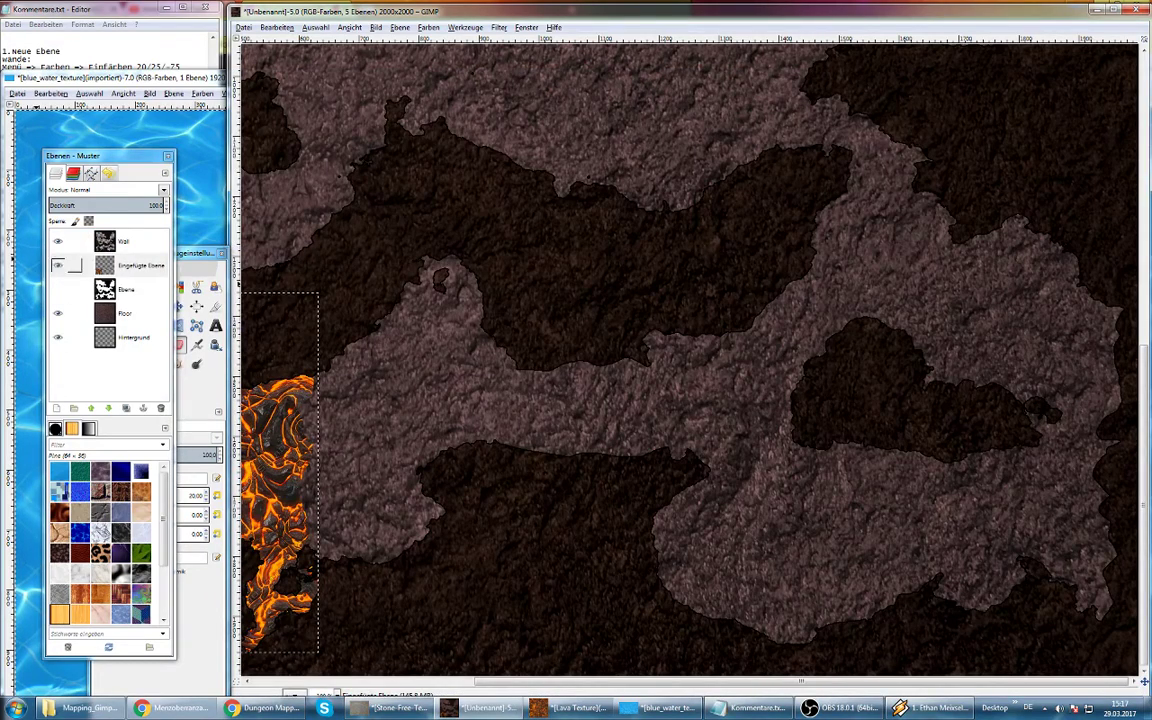
left_click_drag(100, 155, 58, 154)
Paste the water texture and turn the floating selection into a new layer with Zur neuen Ebene
left_click(176, 306)
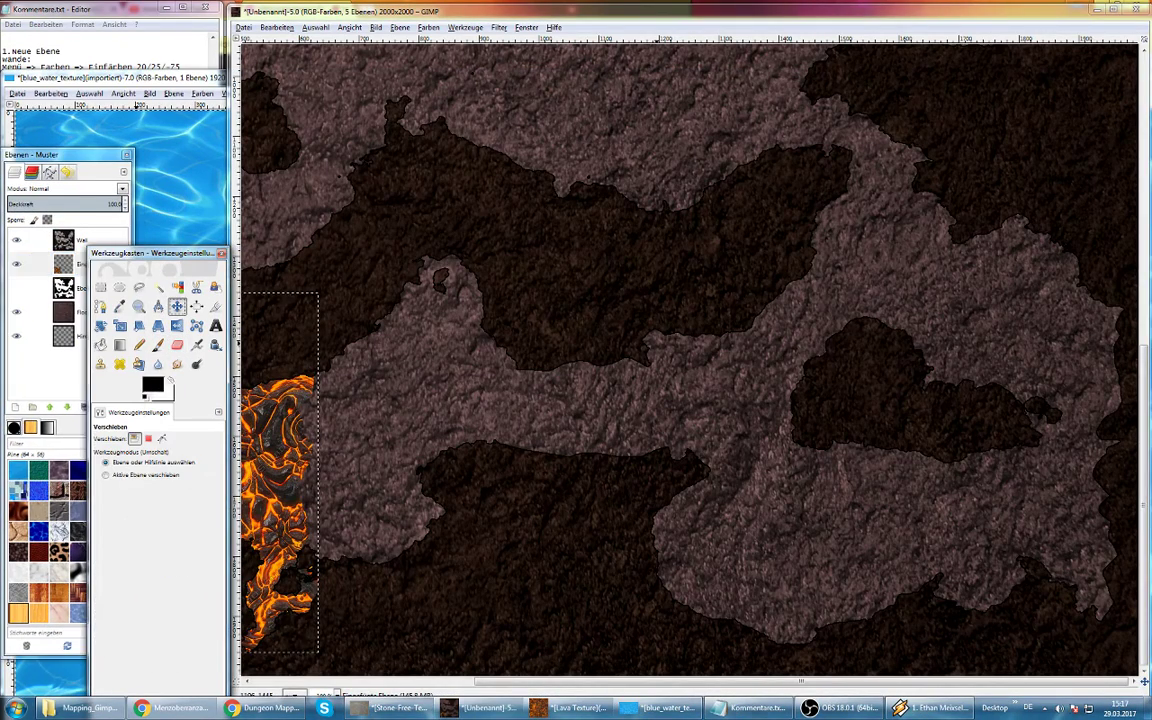
key("ctrl+v")
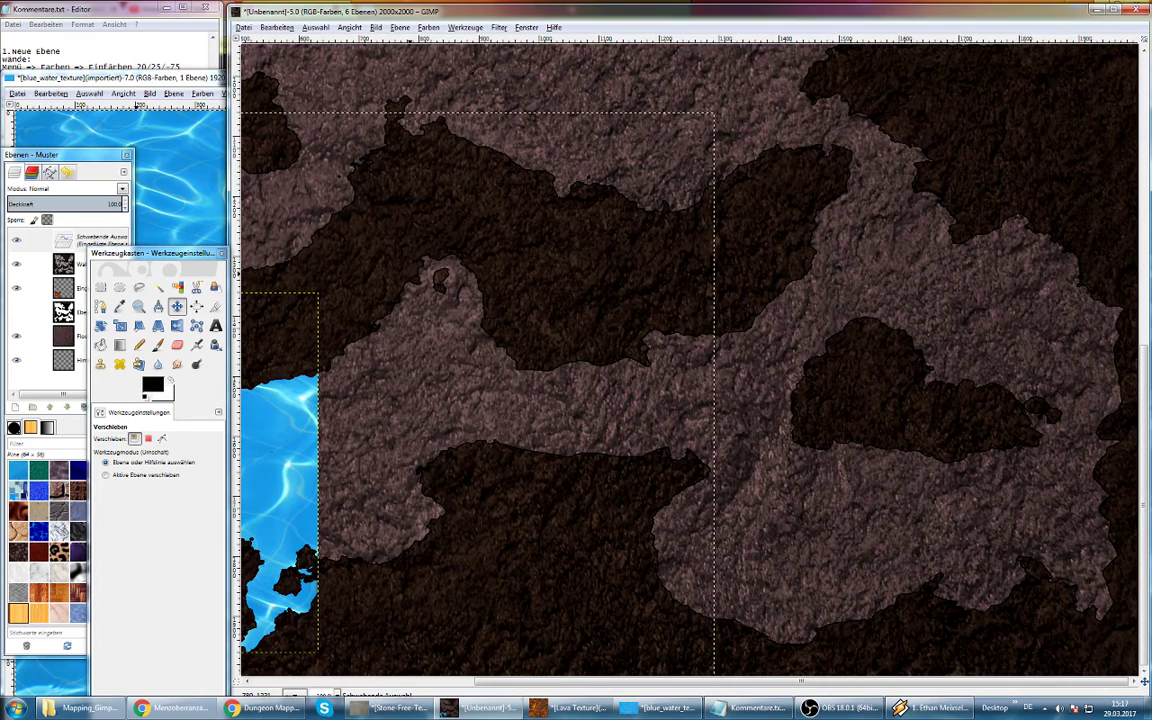
right_click(92, 242)
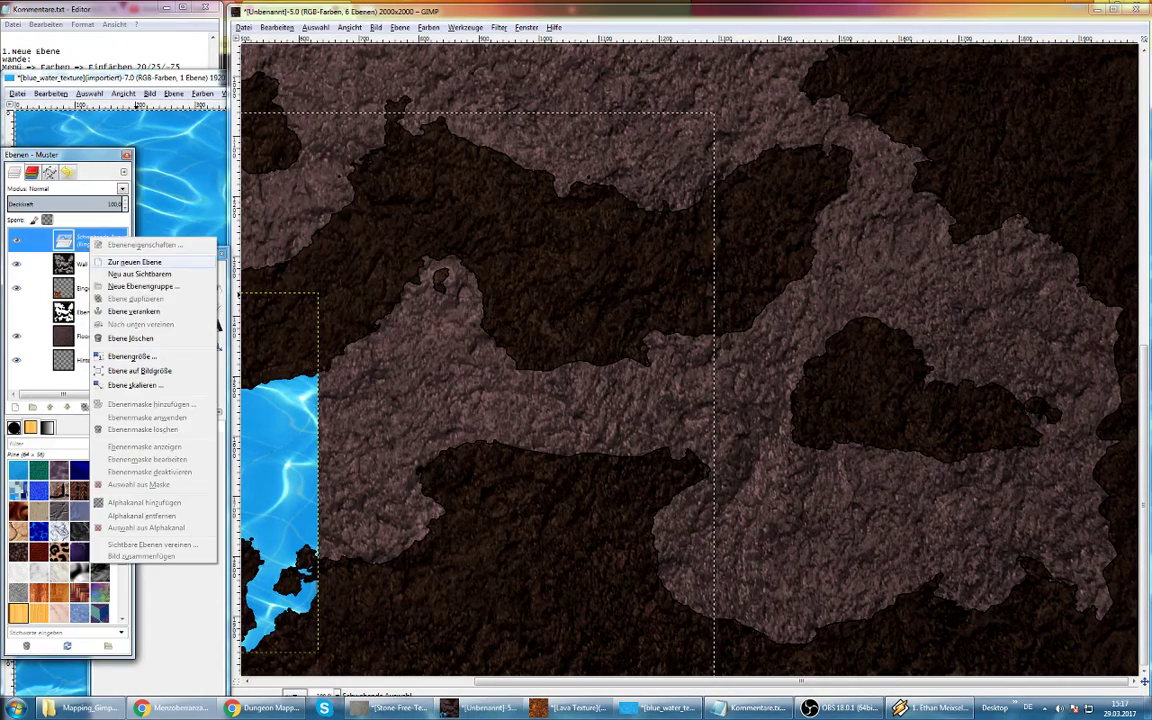
left_click(110, 274)
Position the water layer over the lower half of the 2000x2000 map
left_click_drag(280, 470, 675, 290)
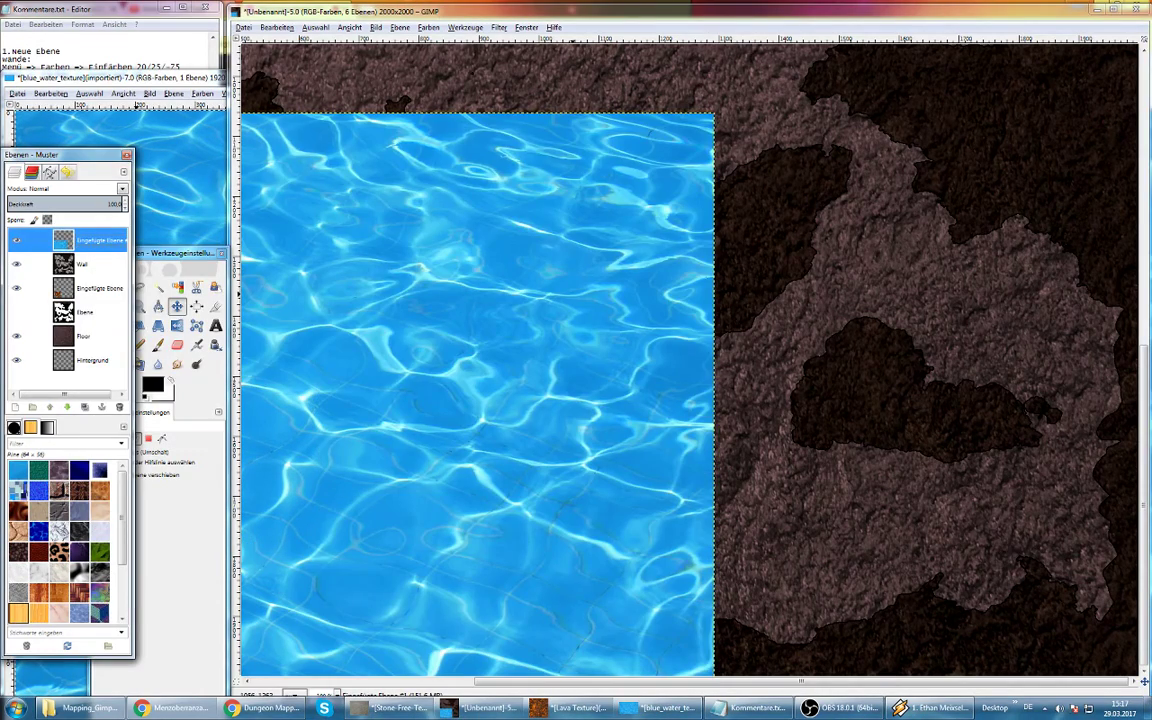
key("minus")
key("minus")
key("minus")
left_click_drag(558, 492, 683, 432)
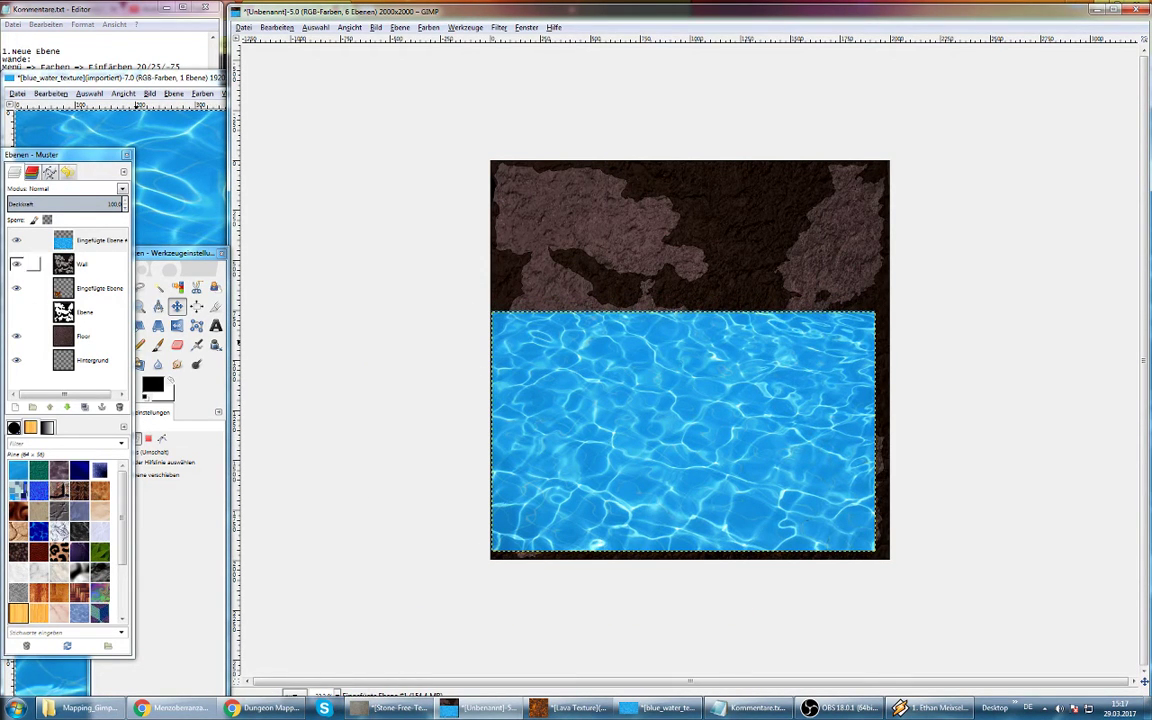
right_click(92, 243)
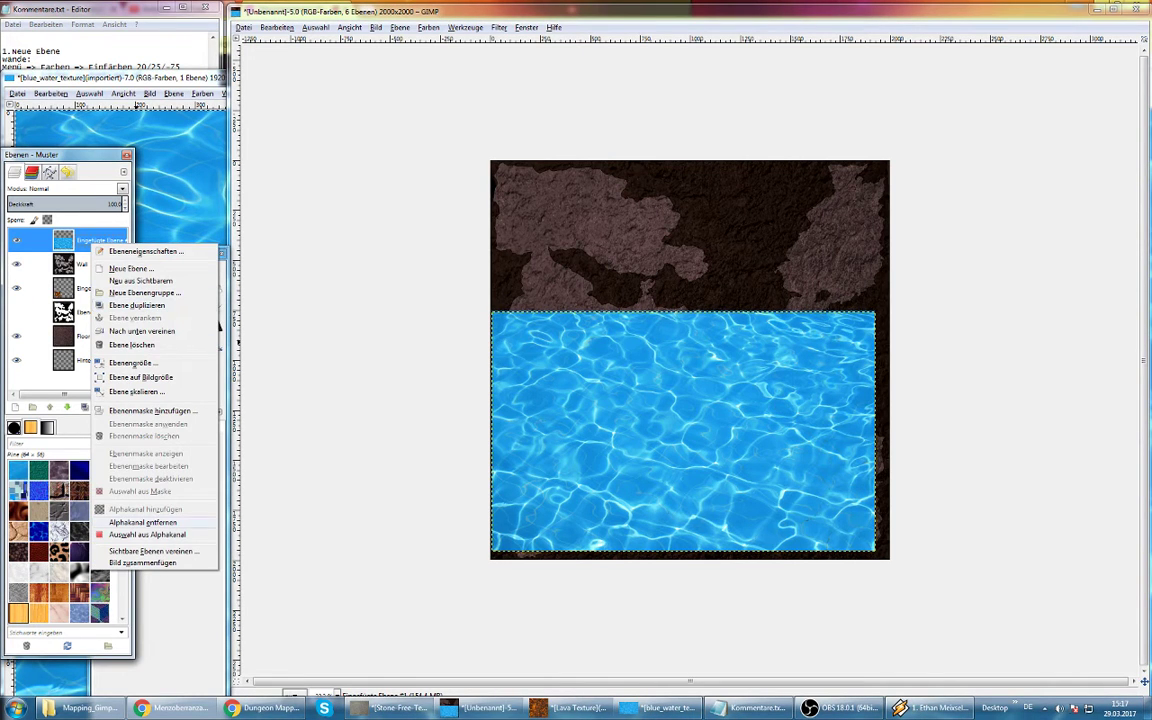
left_click(218, 325)
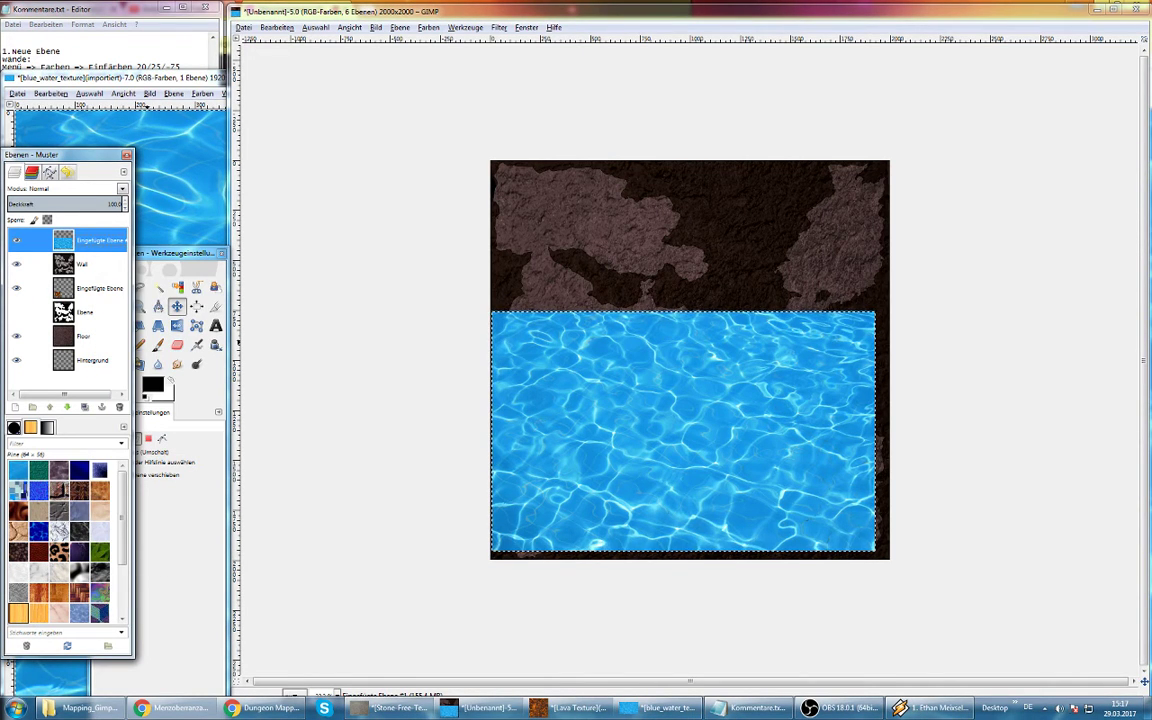
Scale the pasted water layer down to about 714×510 px in the map's lower-right area
left_click(125, 276)
left_click(119, 326)
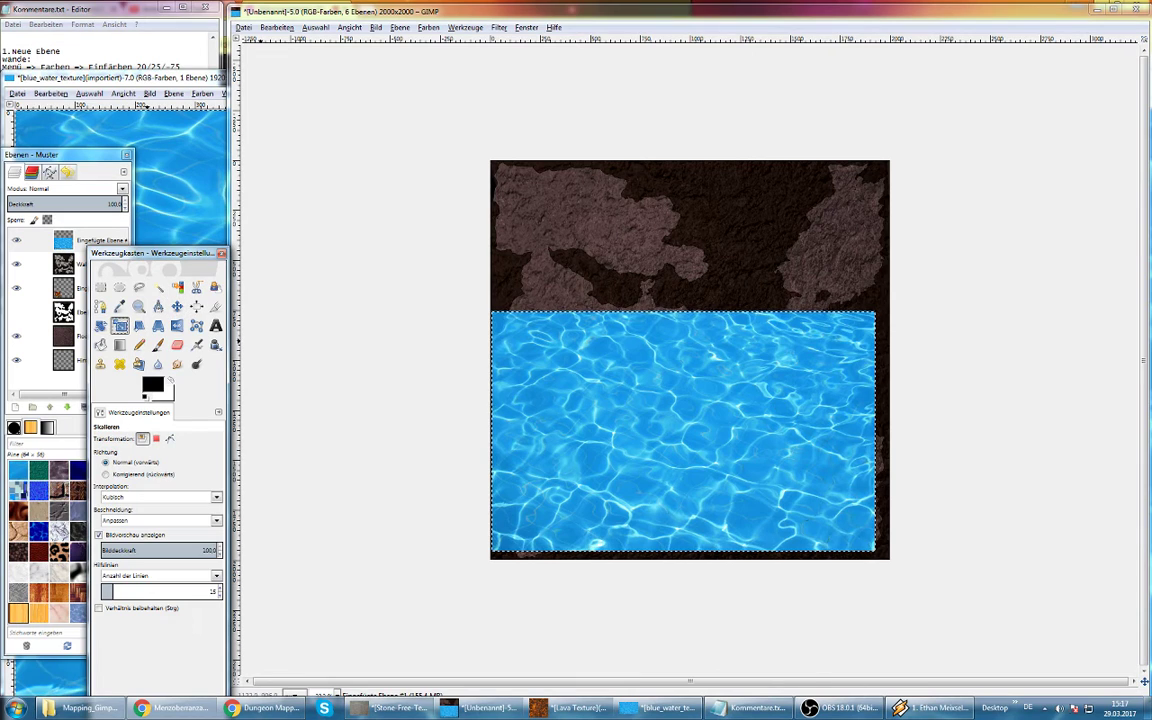
left_click(708, 440)
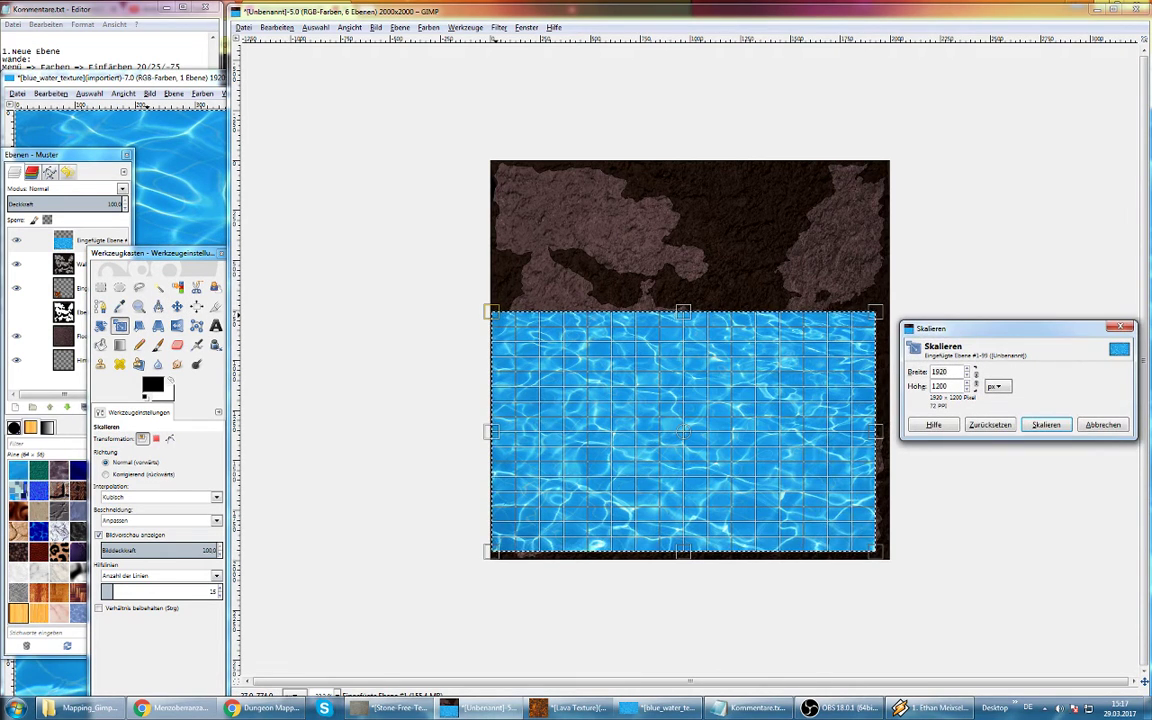
left_click_drag(544, 332, 730, 450)
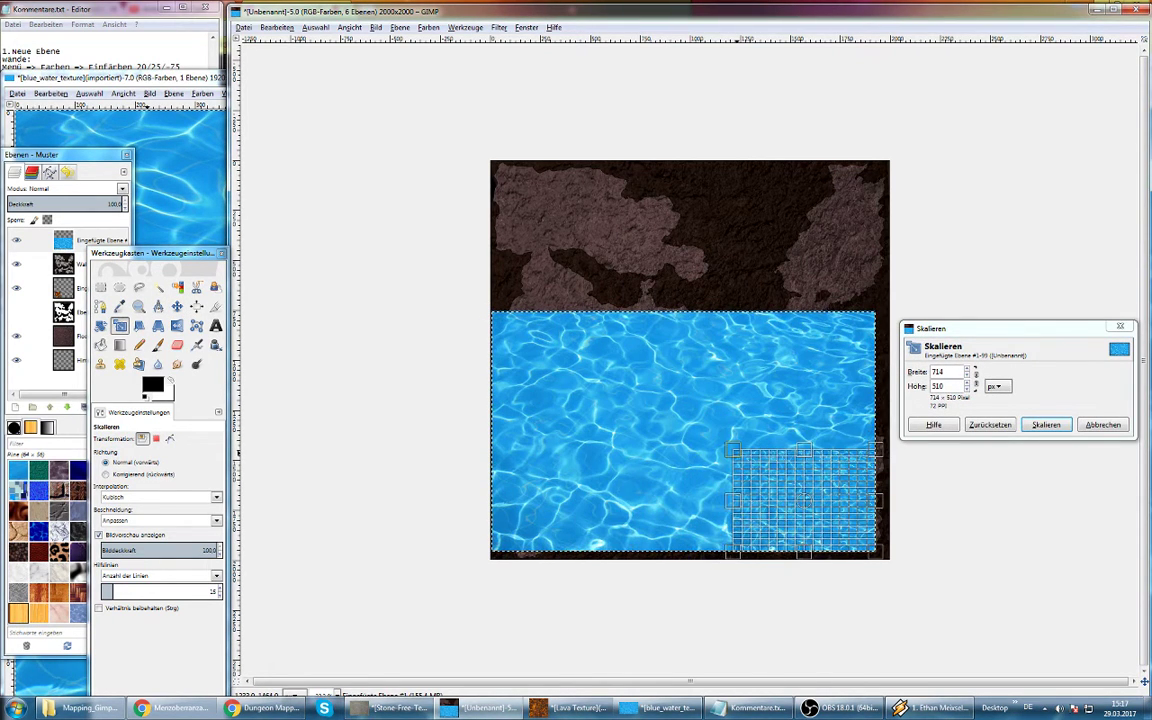
key("Return")
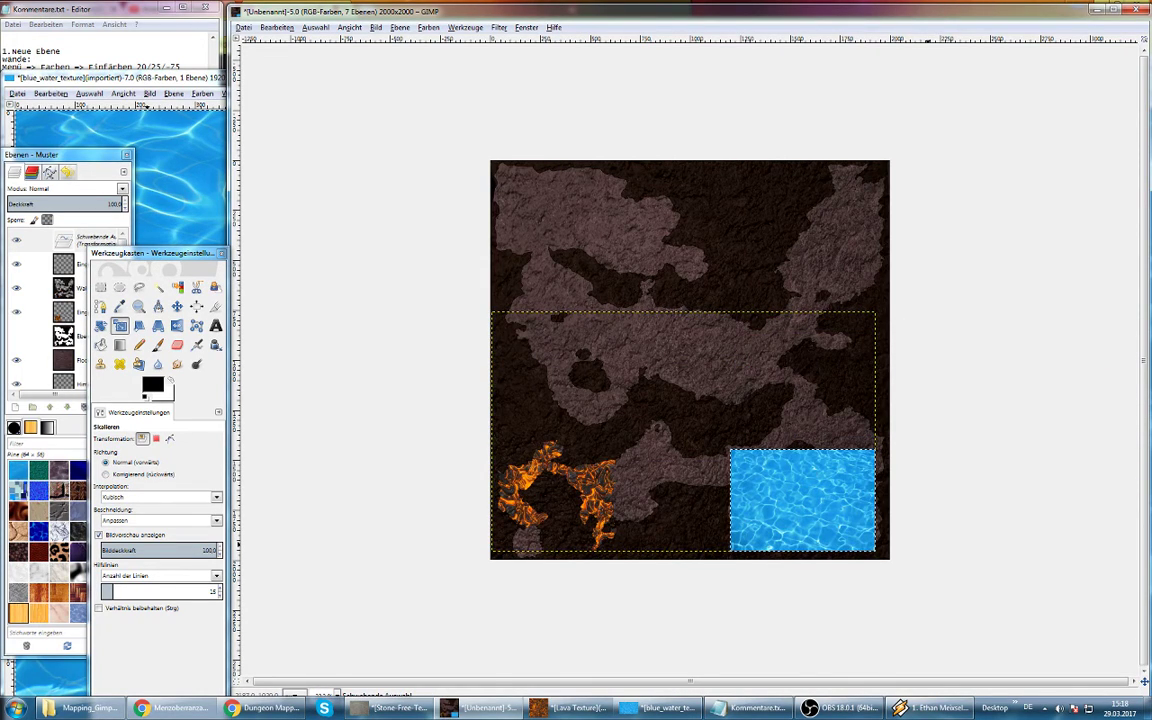
scroll(690, 430, "up", 1)
scroll(690, 430, "up", 1)
scroll(690, 430, "down", 1)
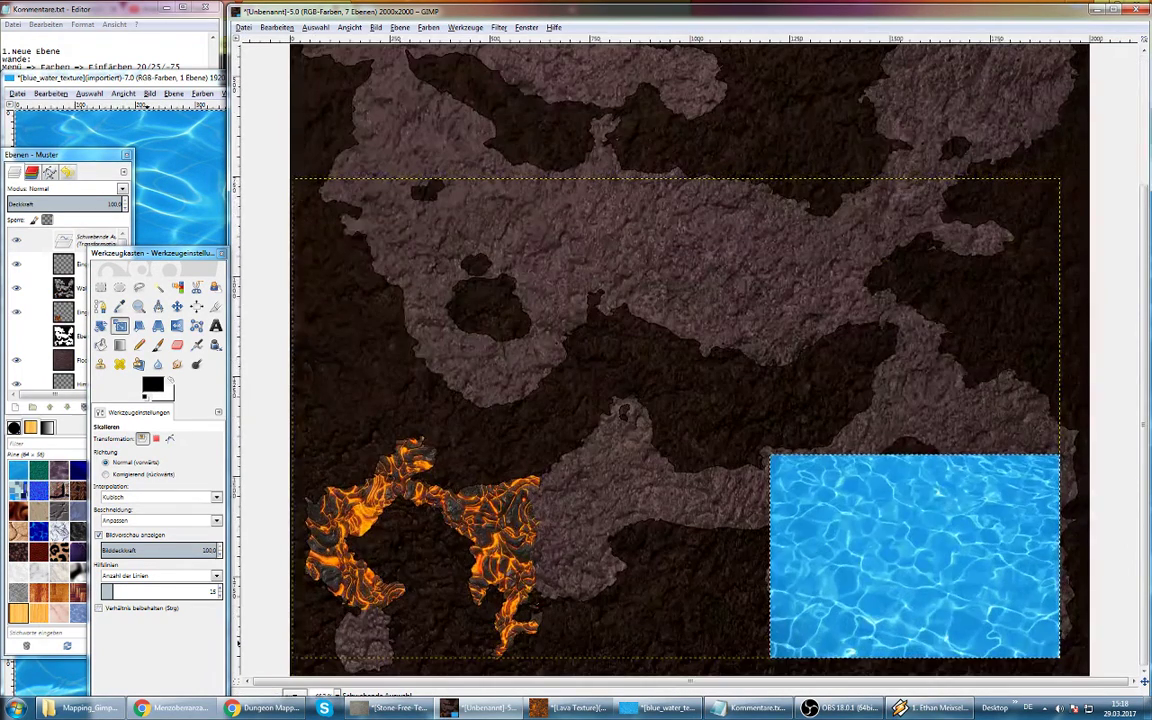
scroll(944, 576, "up", 1)
scroll(944, 576, "down", 1)
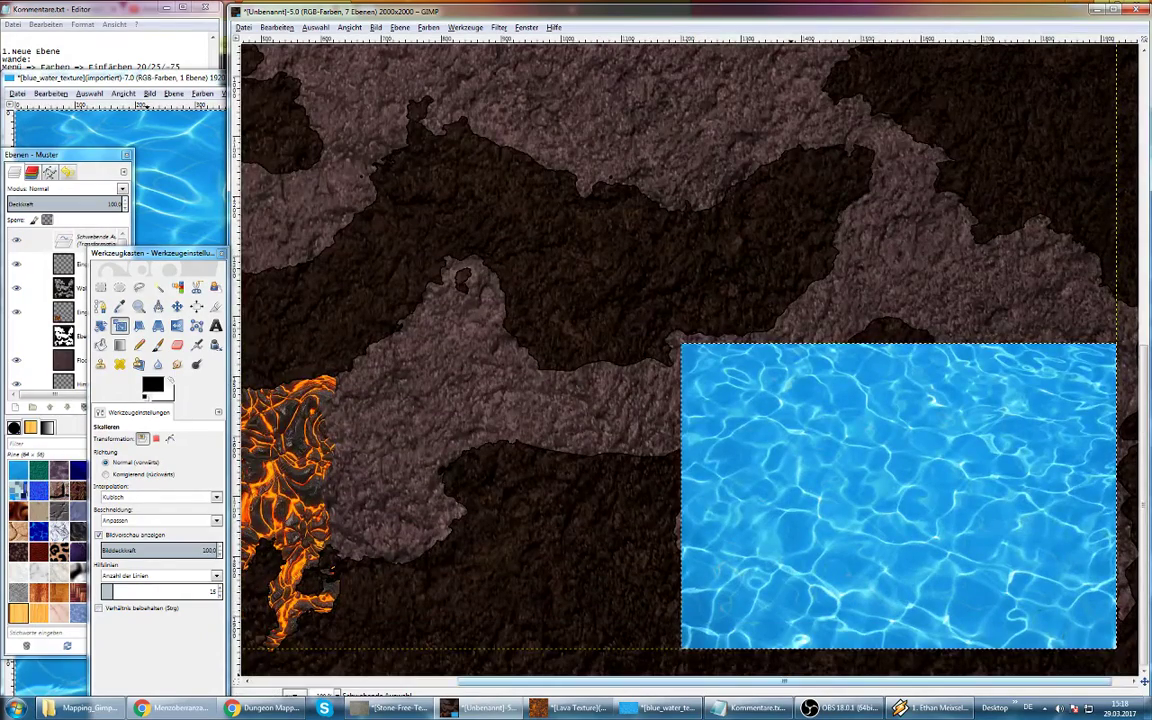
scroll(944, 576, "right", 1)
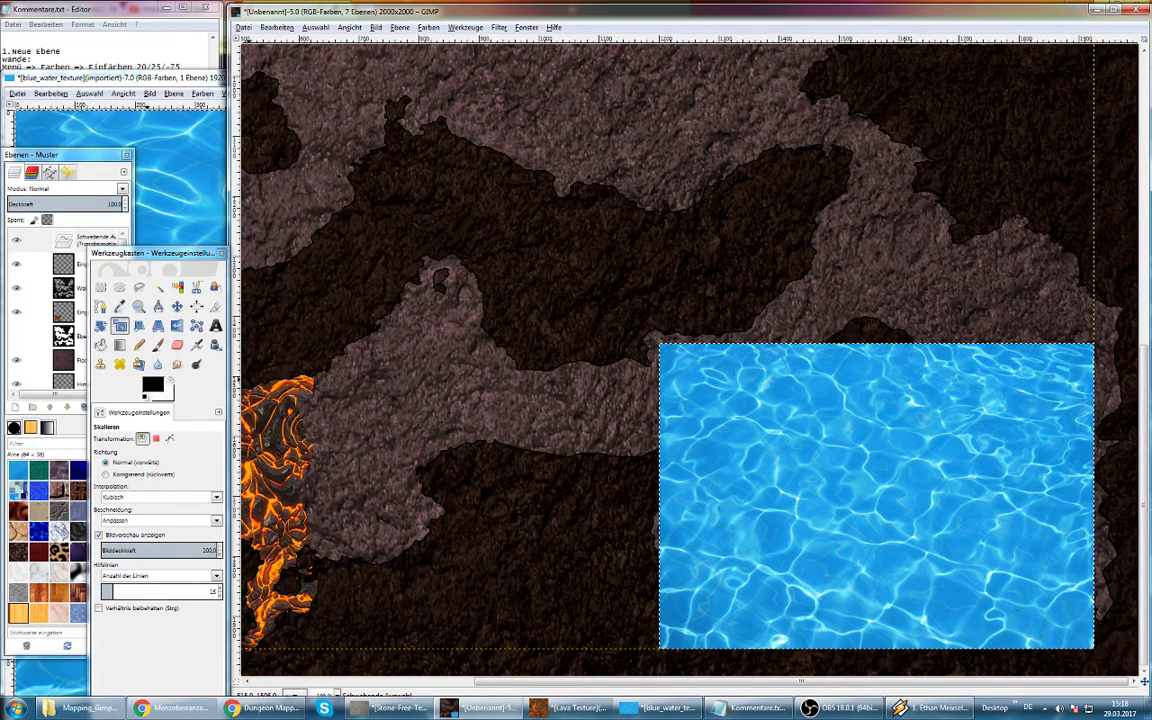
Nudge the scaled water up and right, then turn the floating water into its own layer
key("m")
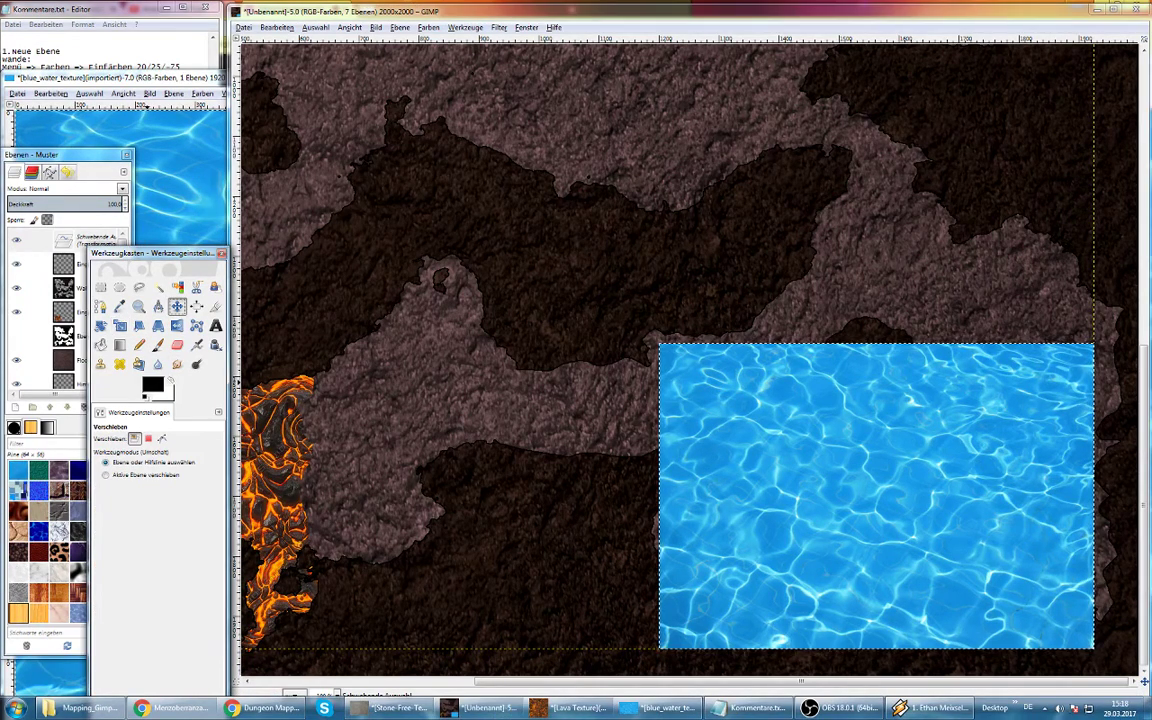
mouse_move(876, 495)
left_mouse_down()
mouse_move(923, 480)
mouse_move(801, 422)
mouse_move(831, 445)
left_mouse_up()
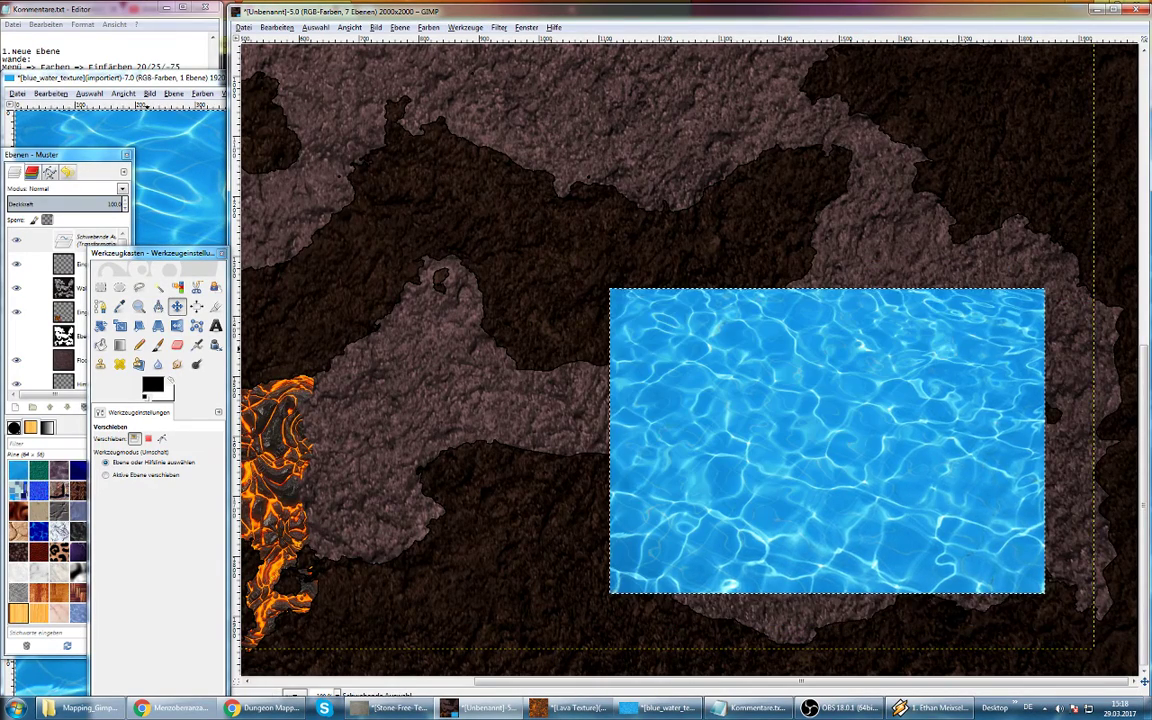
right_click(84, 241)
left_click(129, 265)
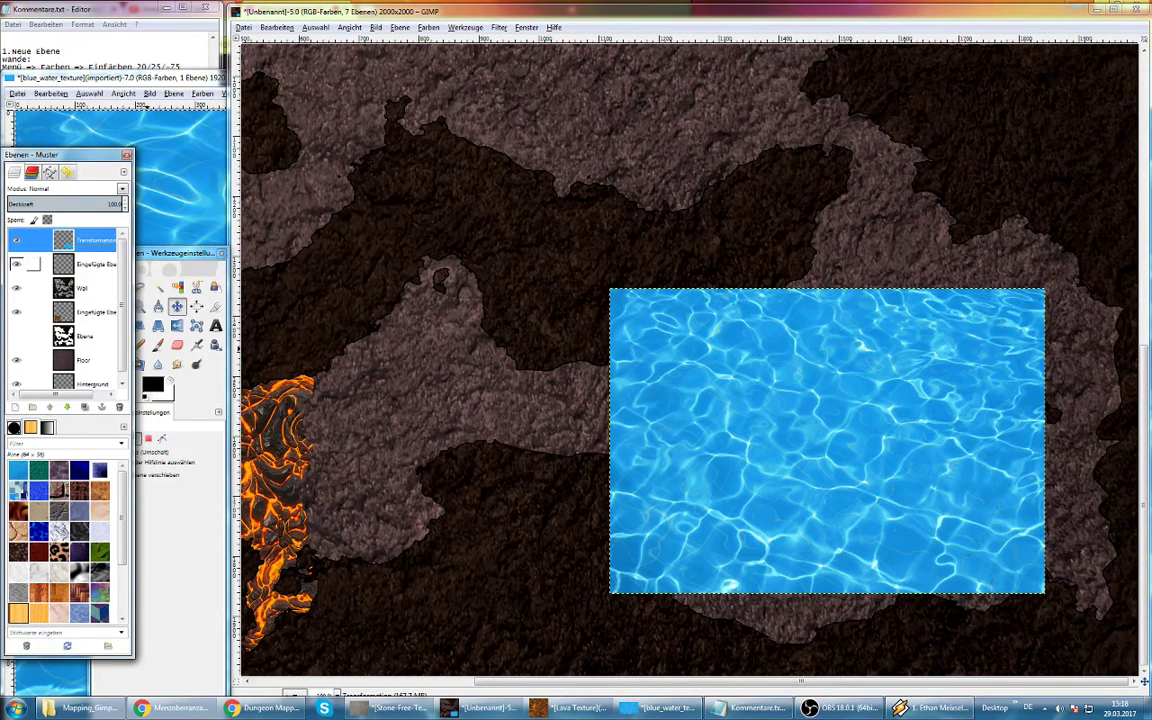
Delete the original full-size water layer and rename the new water layer Wather
left_click(95, 263)
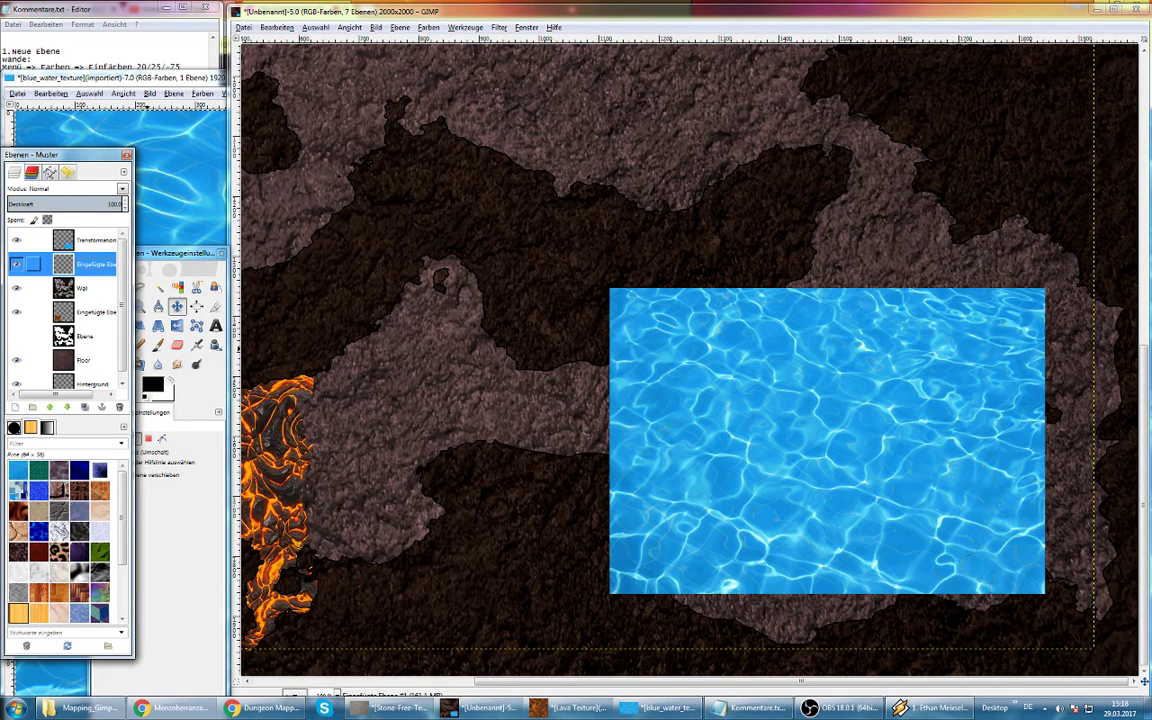
right_click(88, 267)
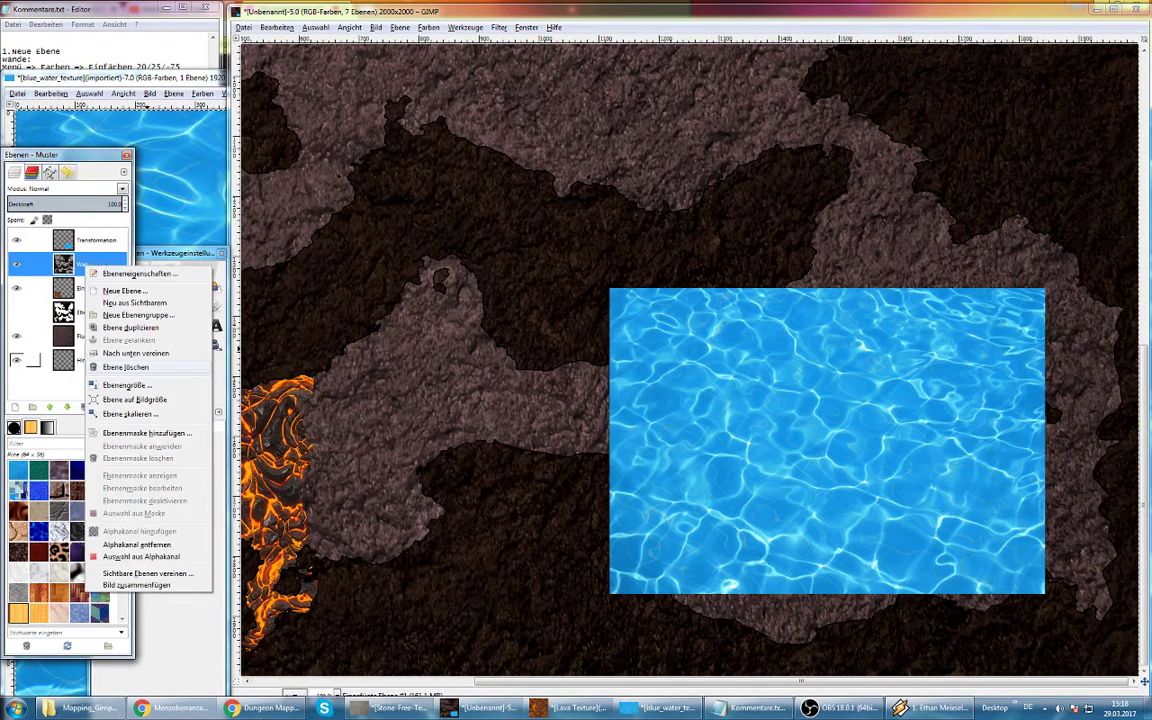
left_click(125, 367)
double_click(95, 240)
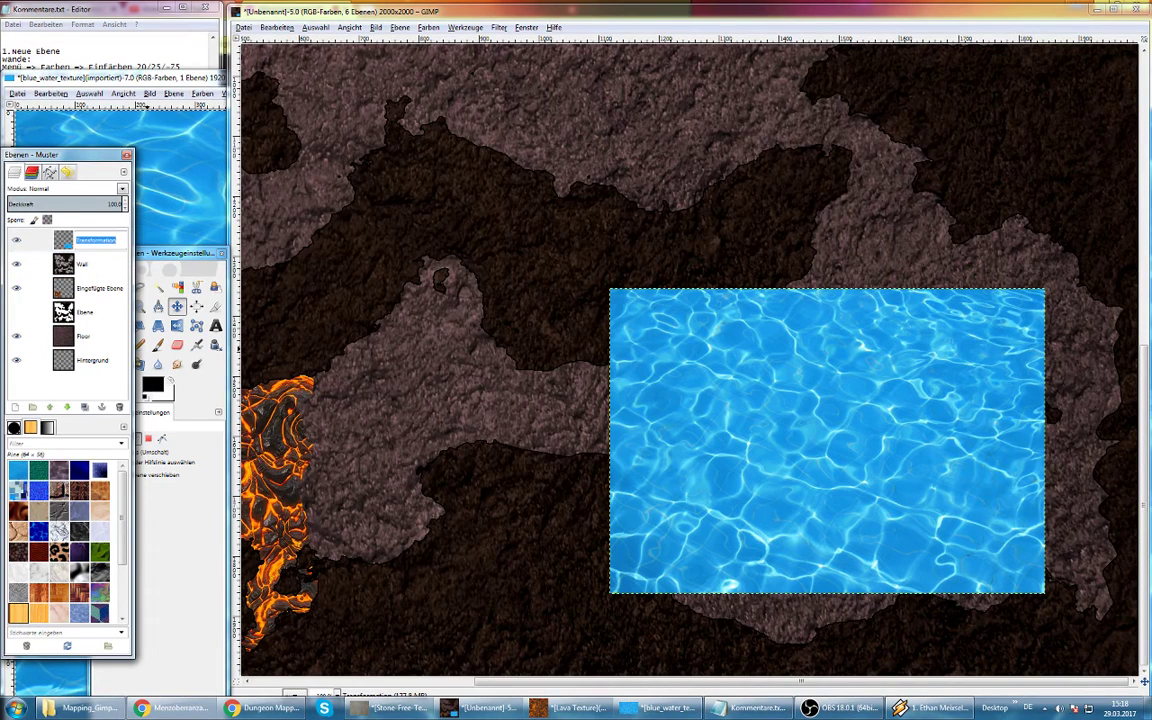
type("Wat")
key("Return")
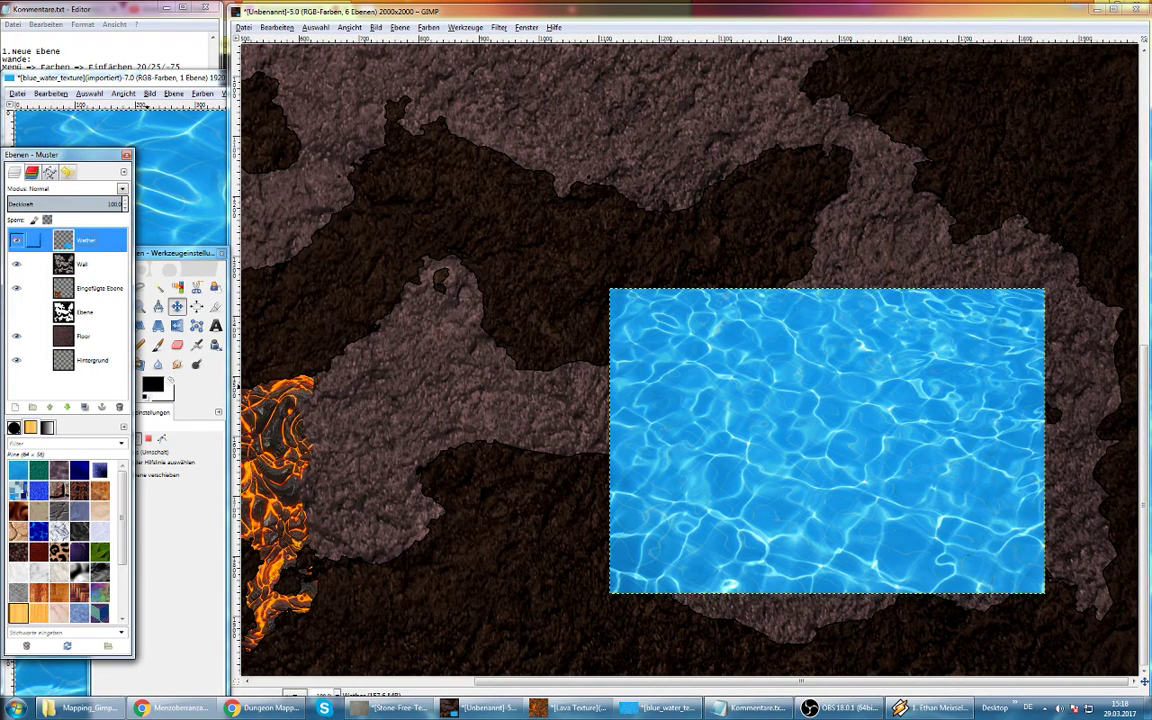
Put the Wather layer beneath the Wall layer and fine-position the water over the lower-right pool
left_click_drag(85, 240, 85, 272)
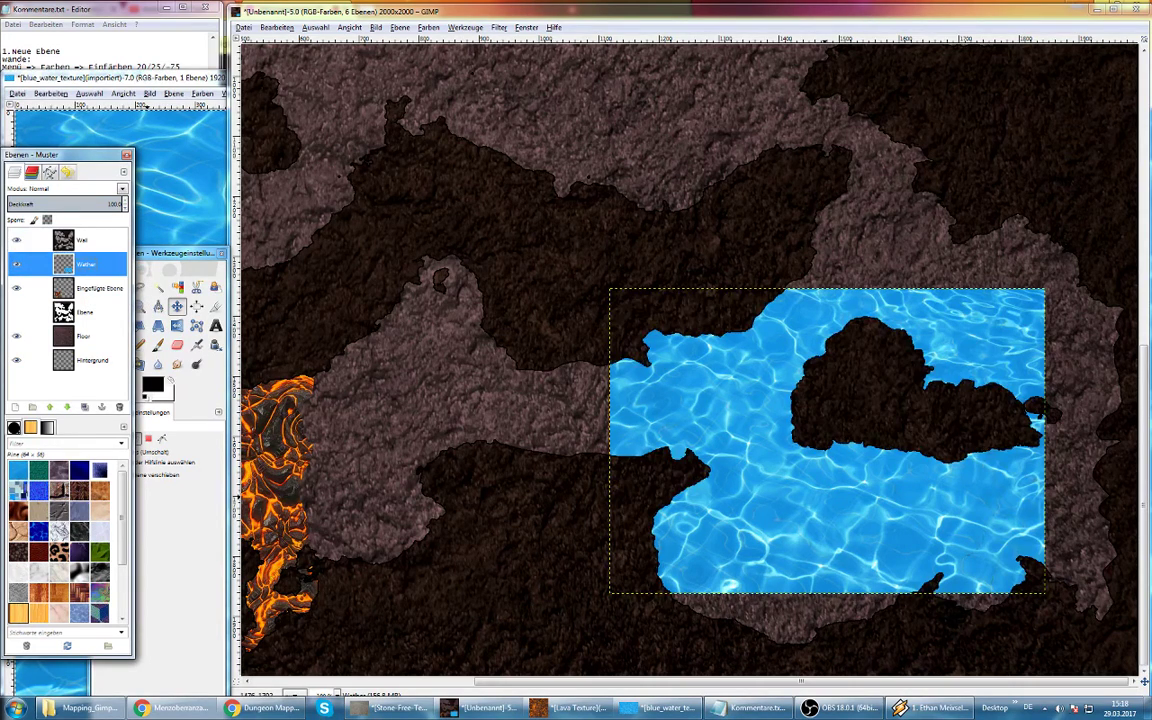
mouse_move(826, 440)
left_mouse_down()
mouse_move(921, 482)
mouse_move(918, 498)
left_mouse_up()
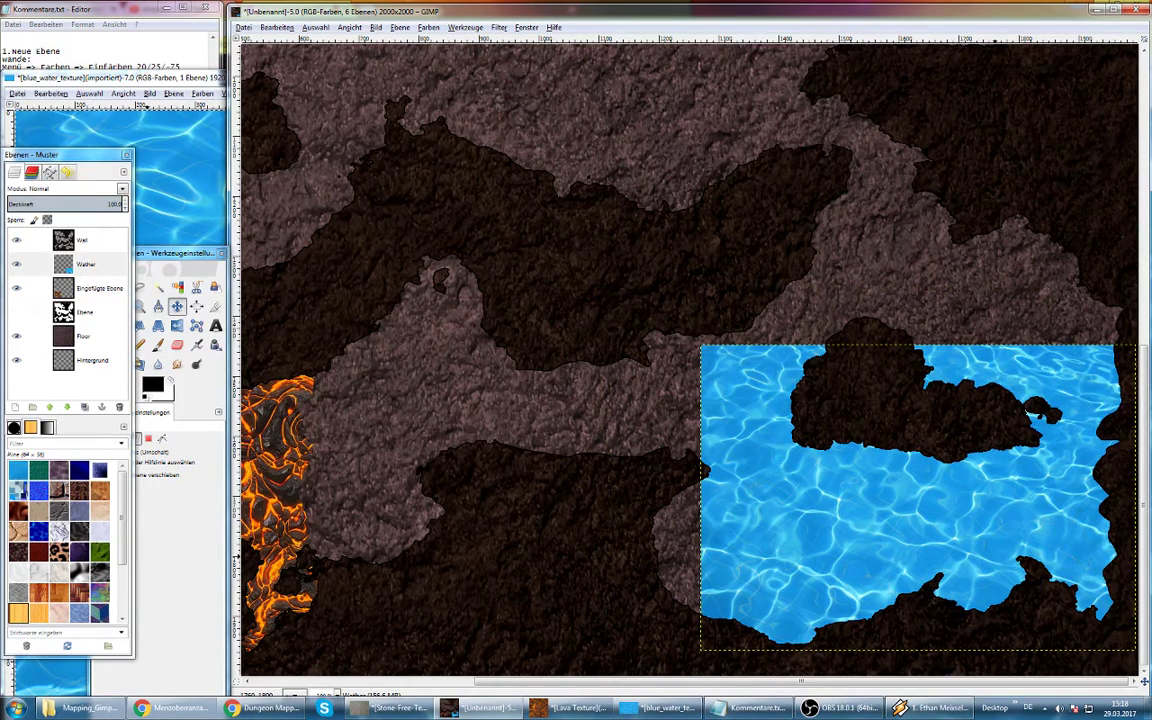
mouse_move(918, 498)
left_mouse_down()
mouse_move(893, 508)
mouse_move(912, 505)
left_mouse_up()
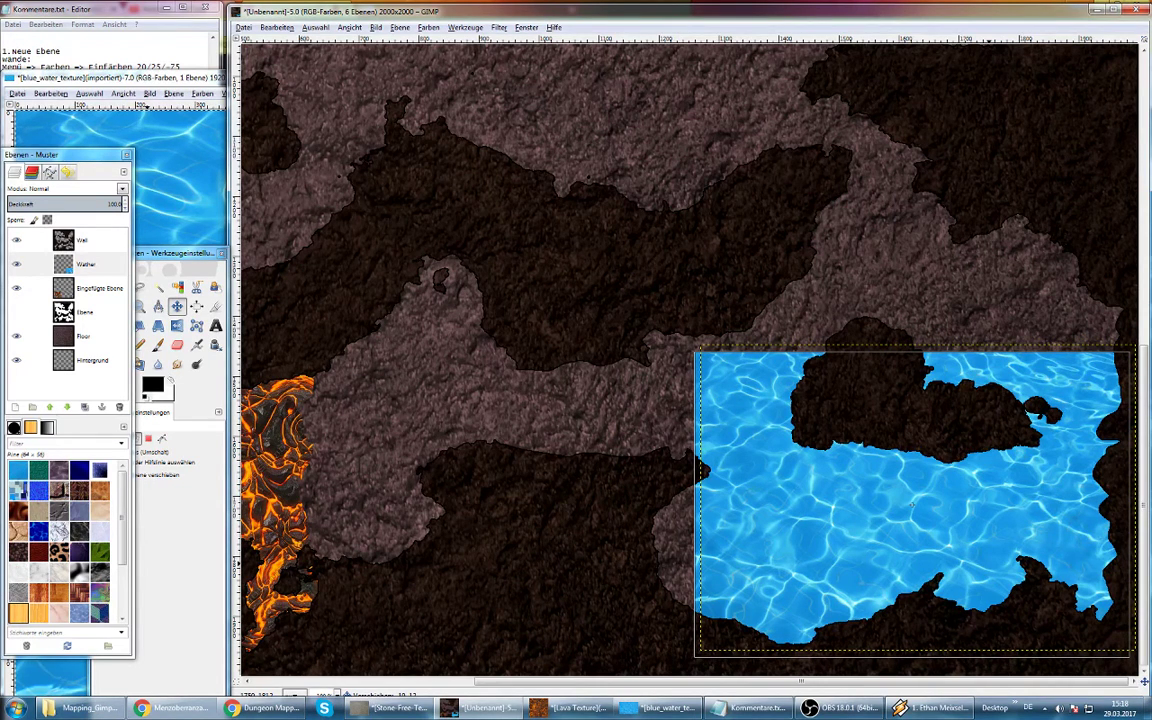
left_click_drag(911, 504, 907, 508)
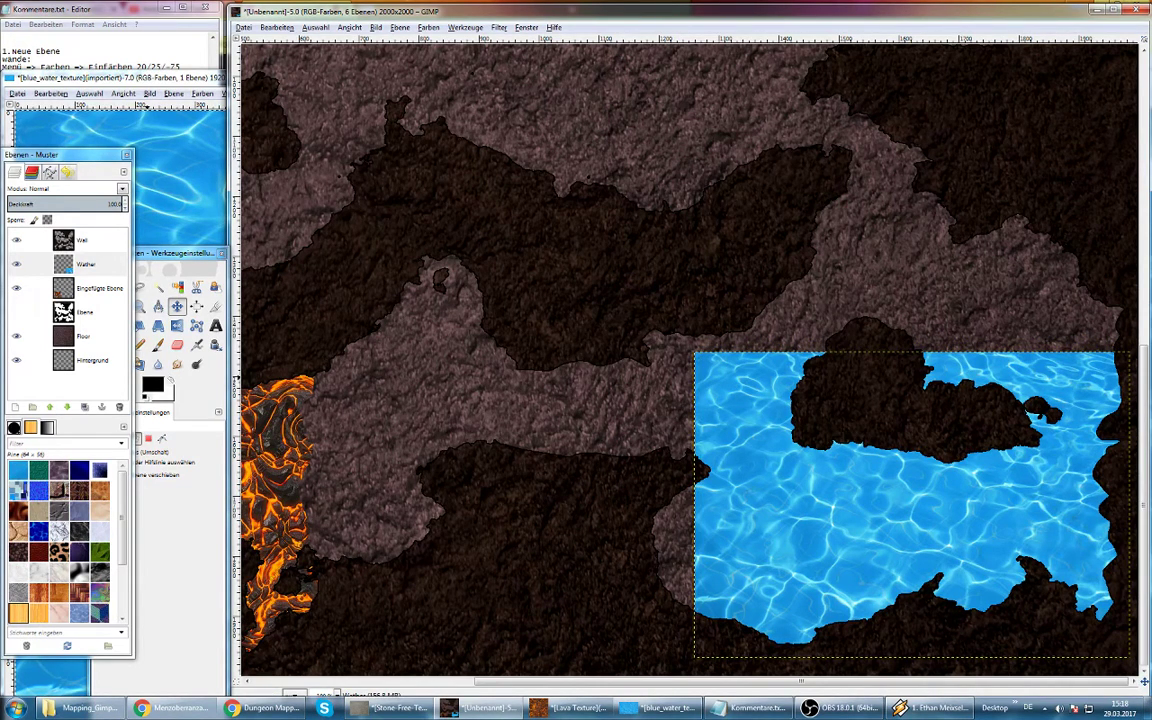
Rotate the water layer by -36 degrees
key("ctrl+b")
key("shift+r")
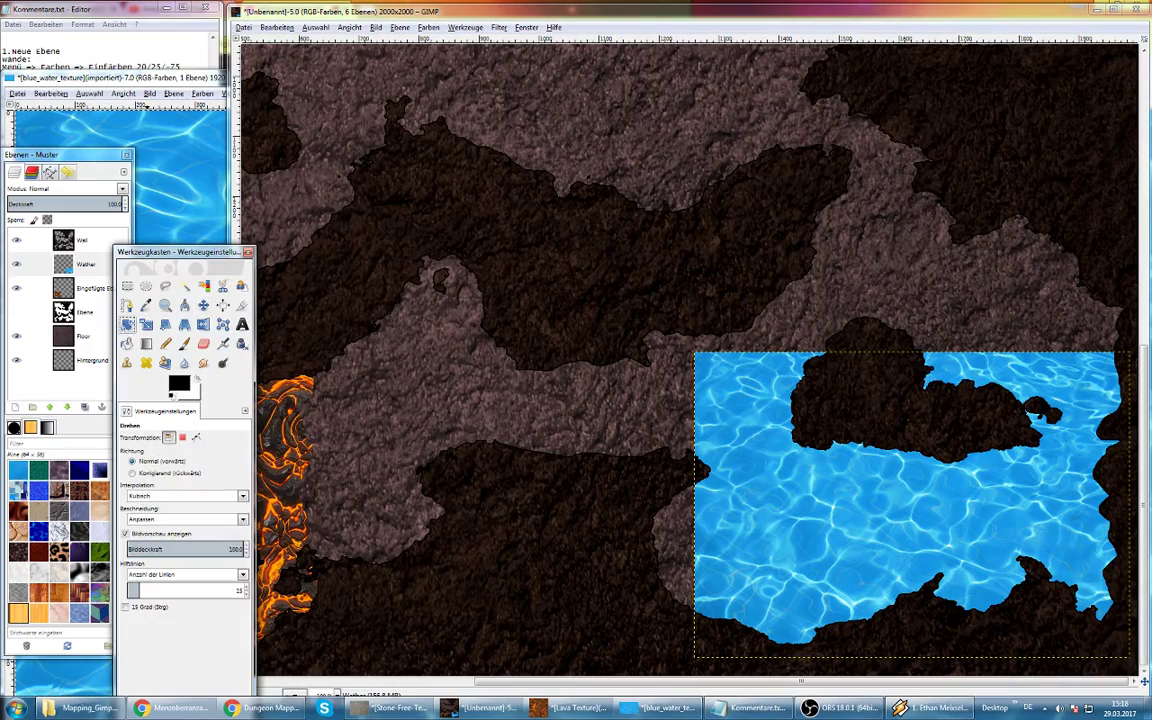
left_click(912, 505)
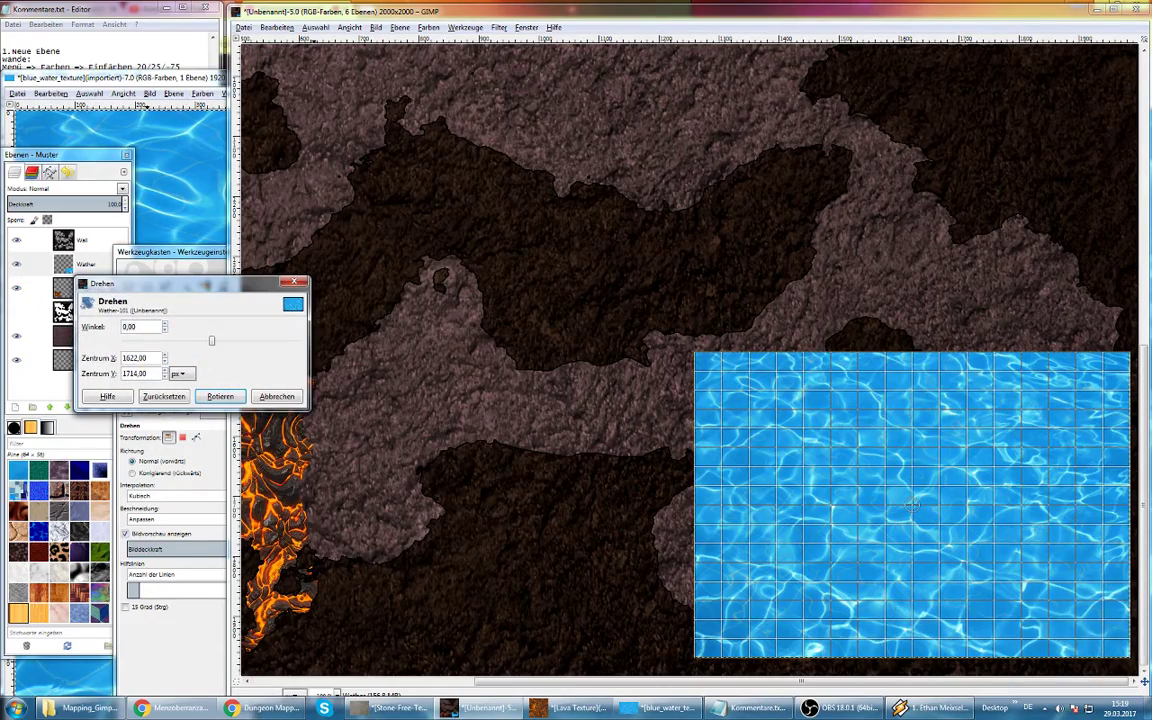
left_click_drag(912, 505, 785, 455)
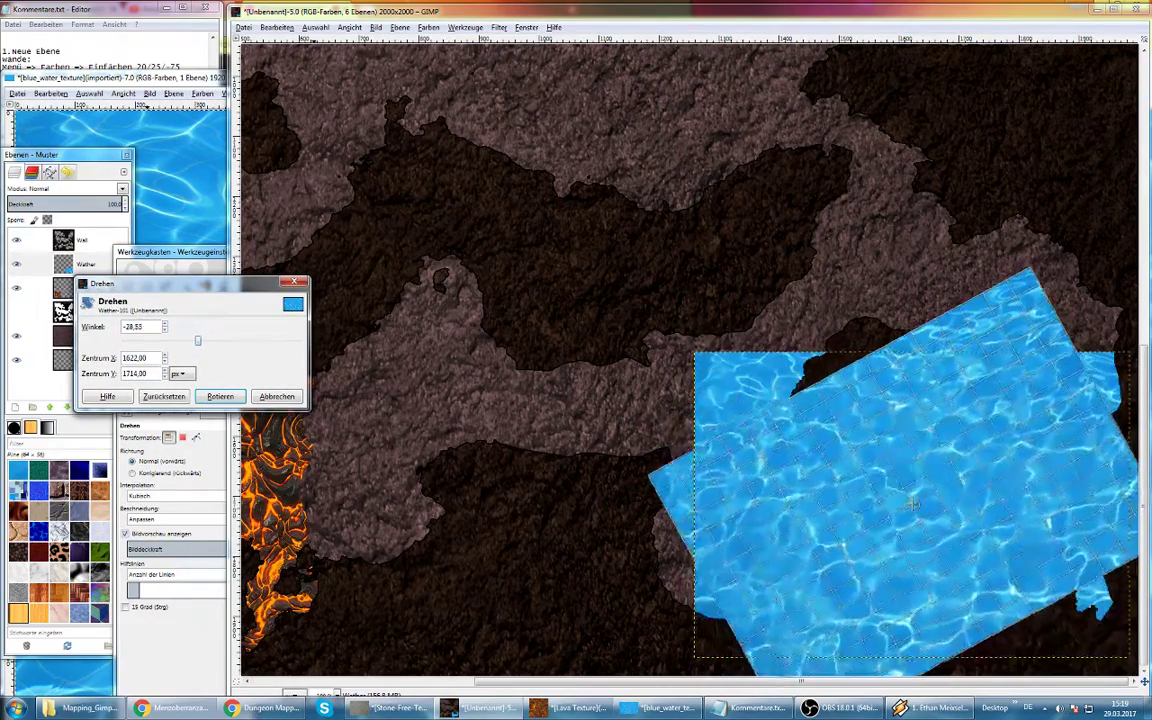
left_click_drag(785, 455, 782, 470)
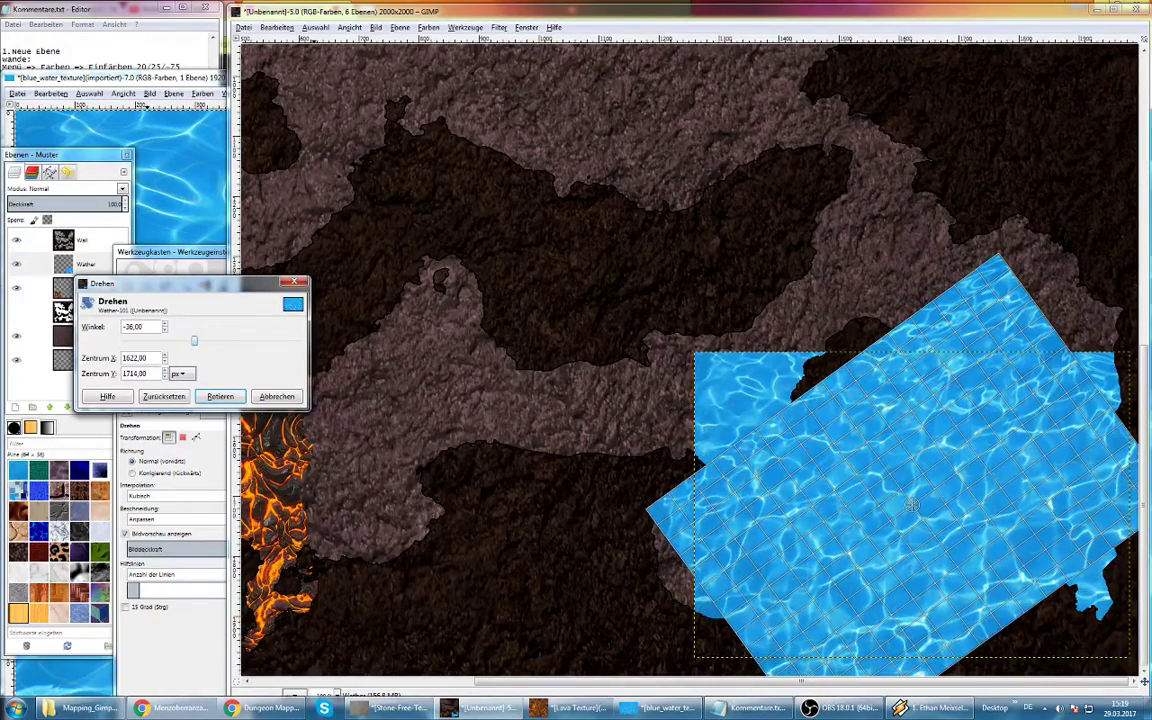
left_click(220, 396)
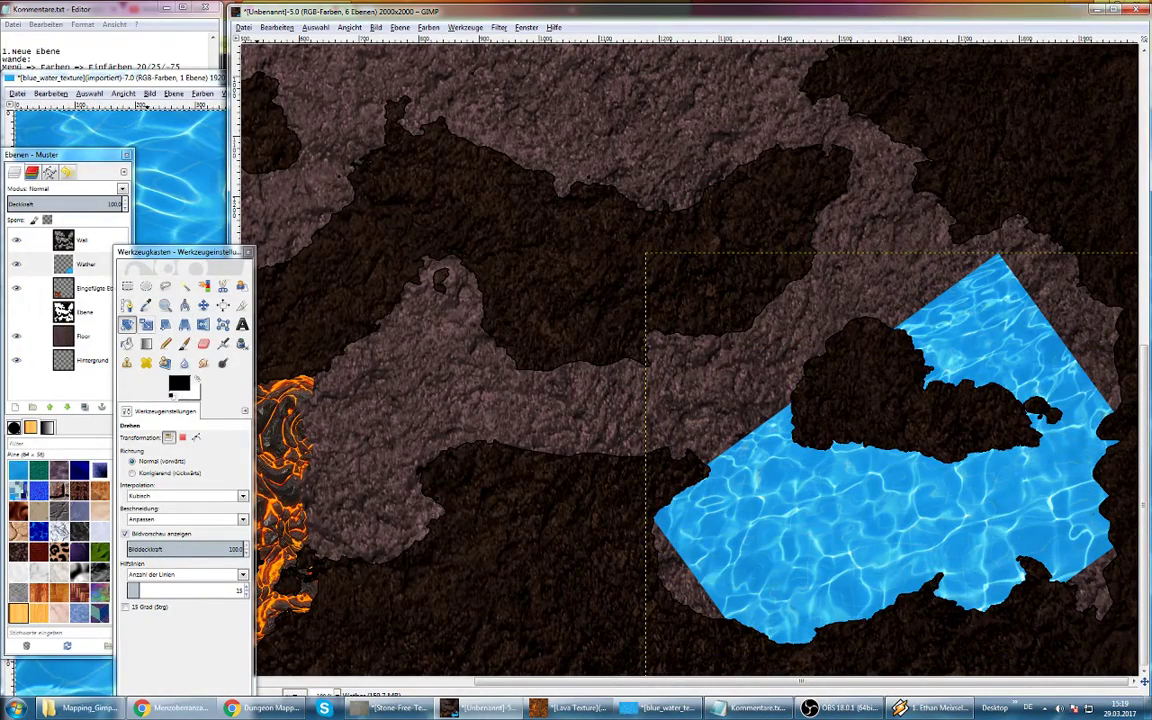
Shift the rotated water right into the pool beside the rock island
left_click(203, 305)
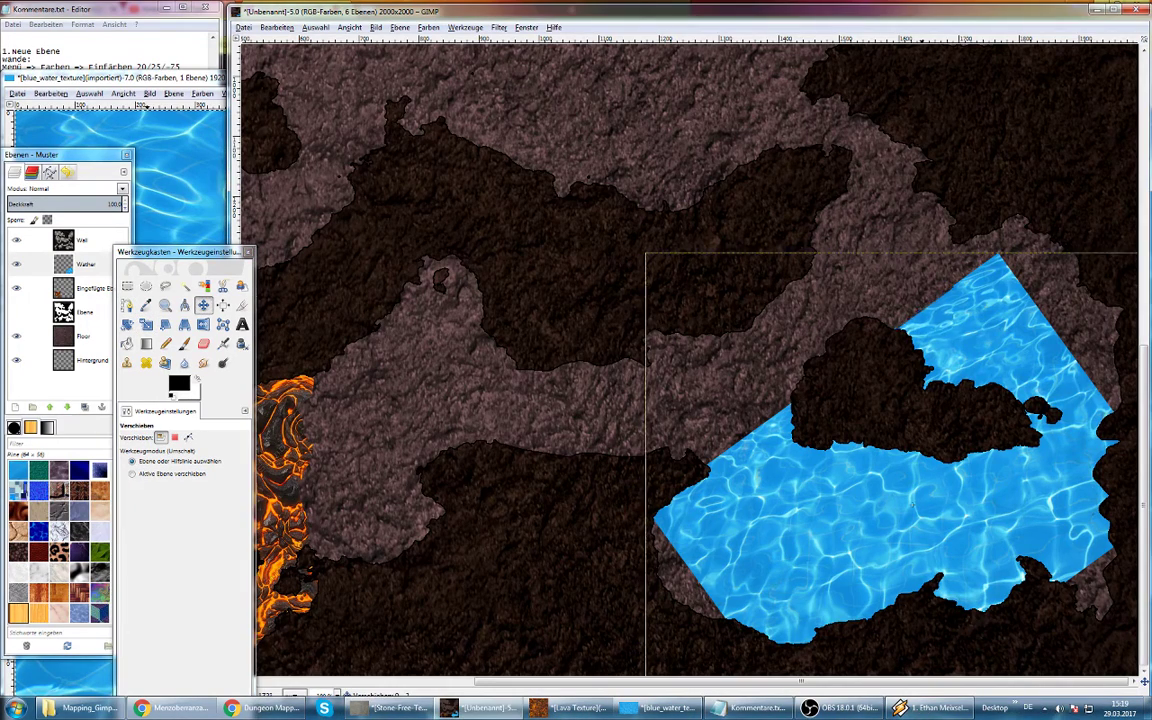
left_click_drag(883, 389, 935, 383)
left_click_drag(968, 503, 1015, 525)
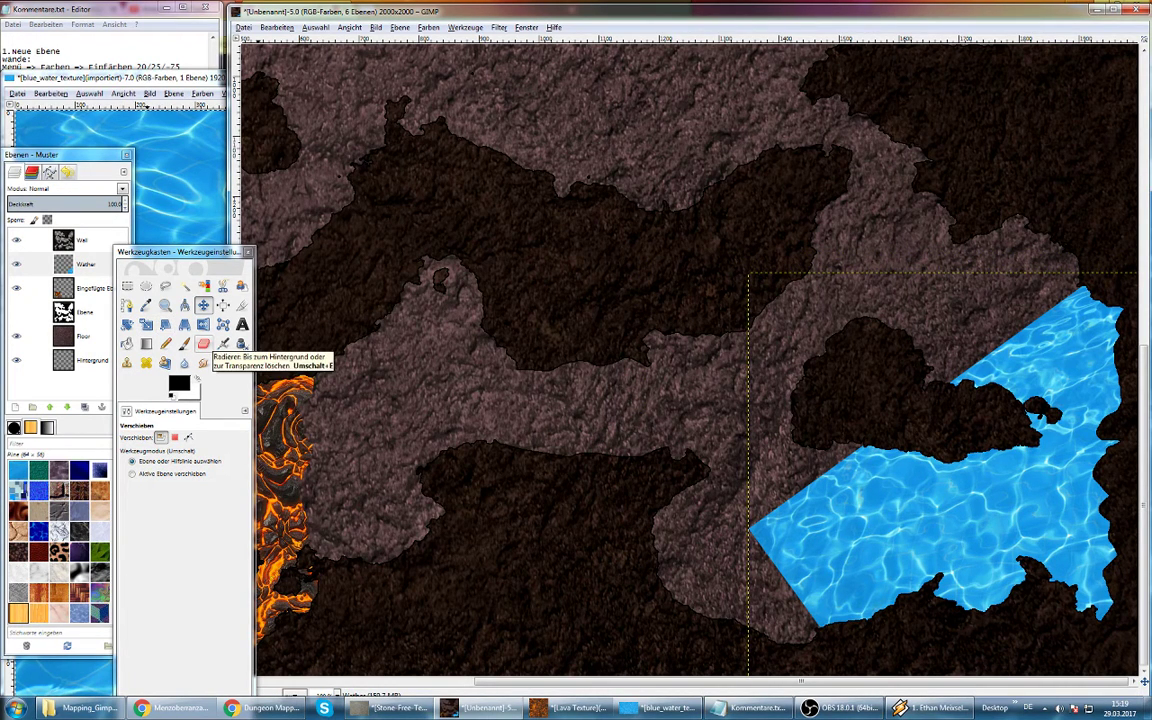
Erase the water layer's sharp left tip to round off the shoreline
left_click(204, 344)
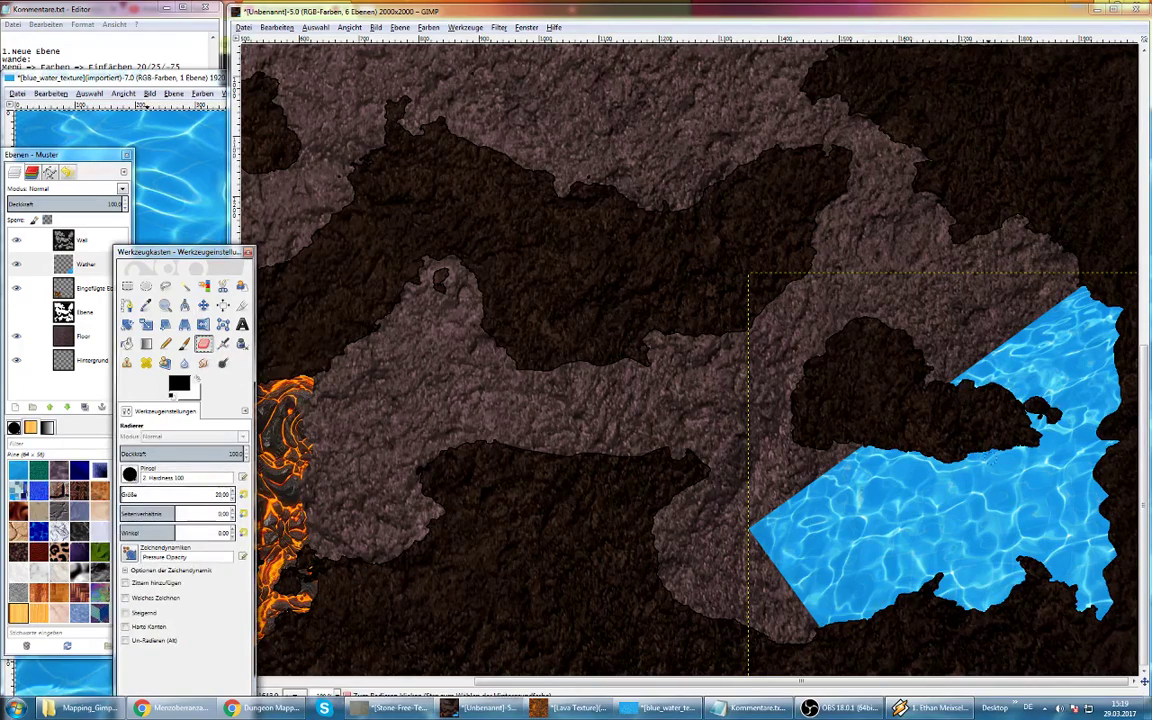
scroll(899, 535, "up", 1)
scroll(870, 536, "up", 1)
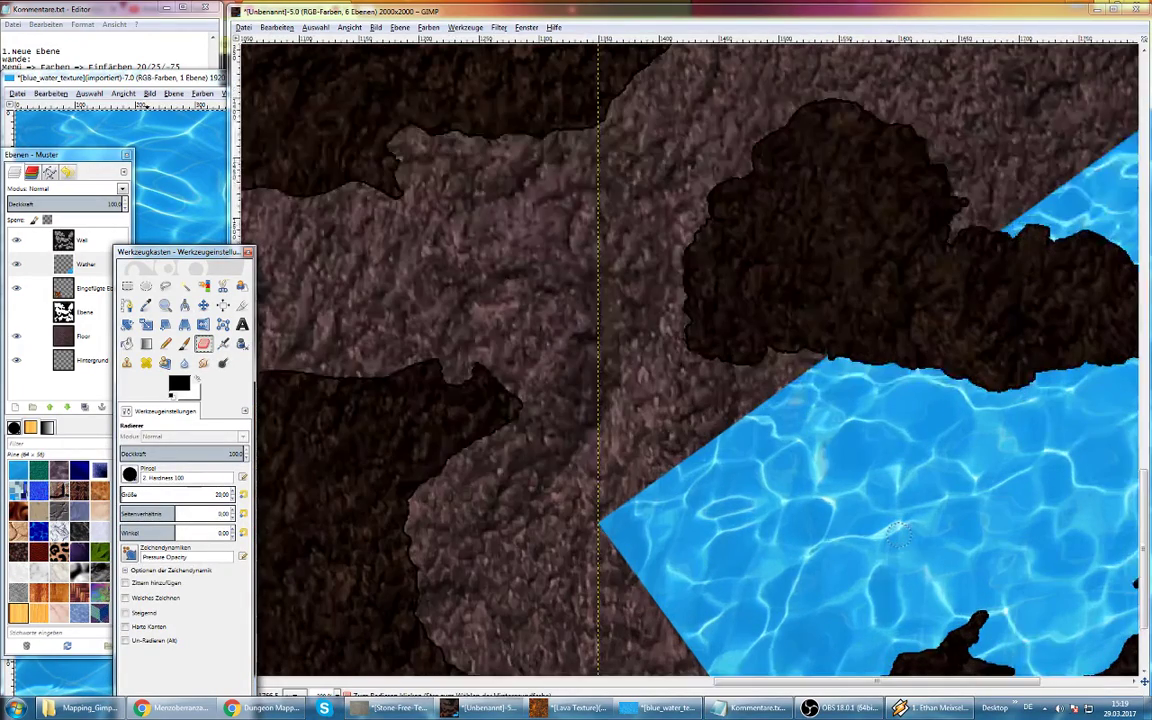
scroll(825, 537, "up", 1)
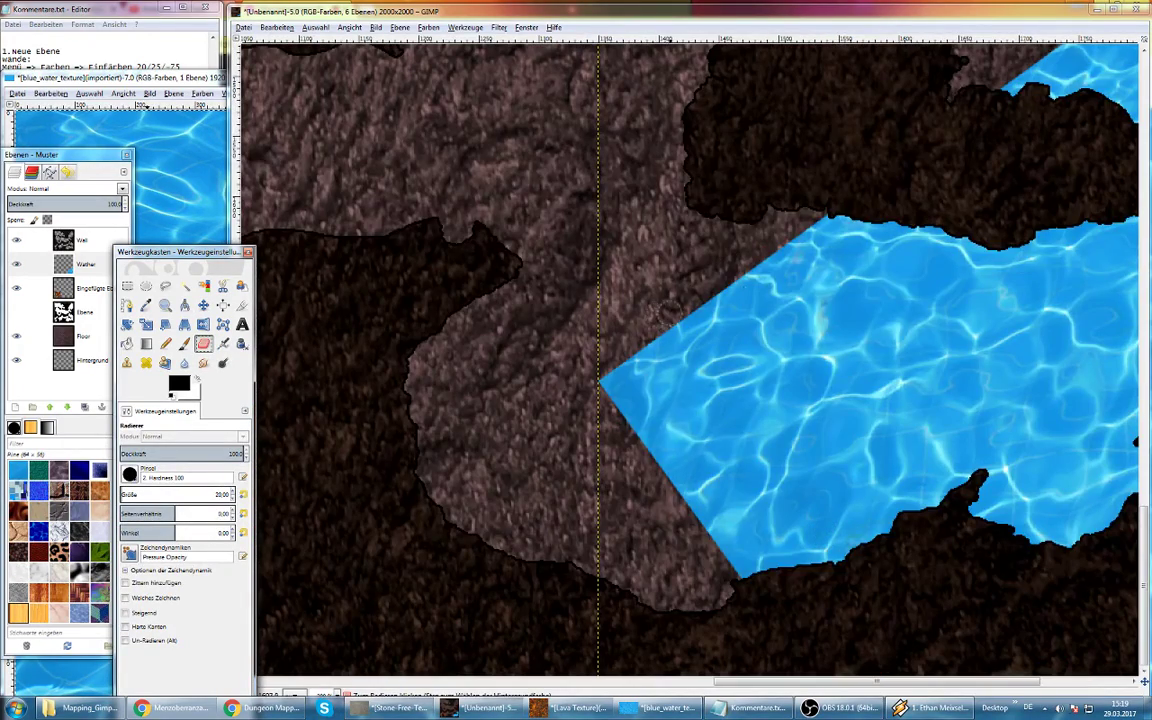
left_click_drag(653, 330, 640, 450)
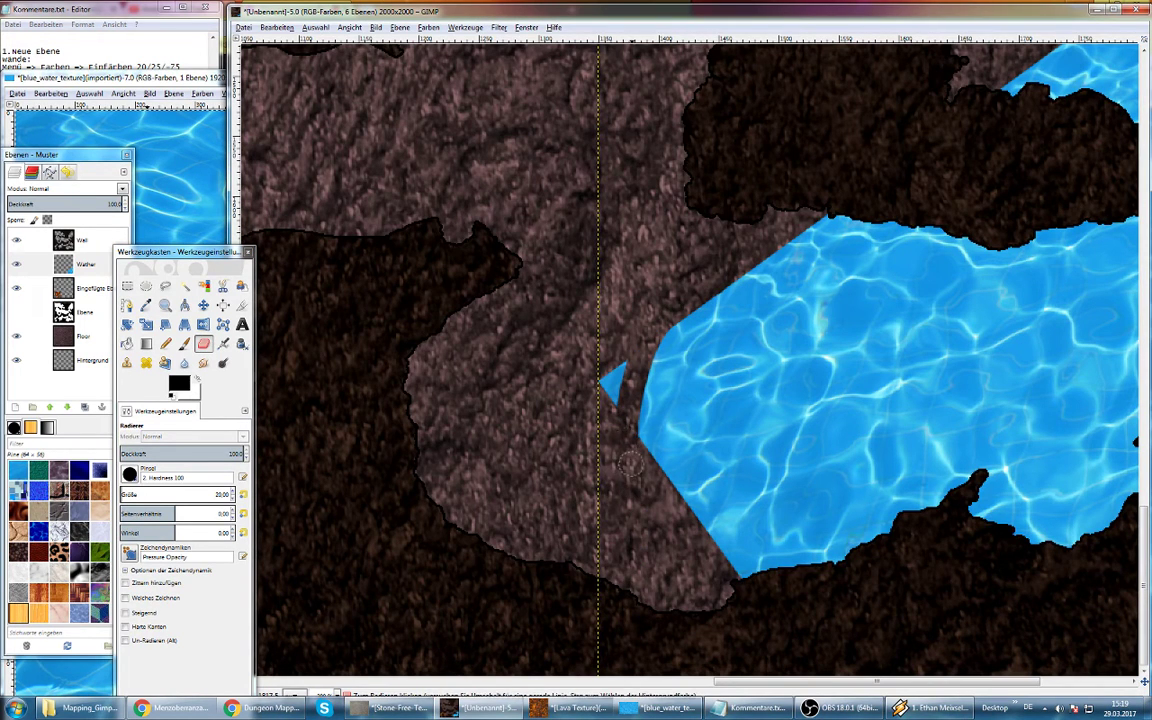
left_click_drag(612, 370, 618, 457)
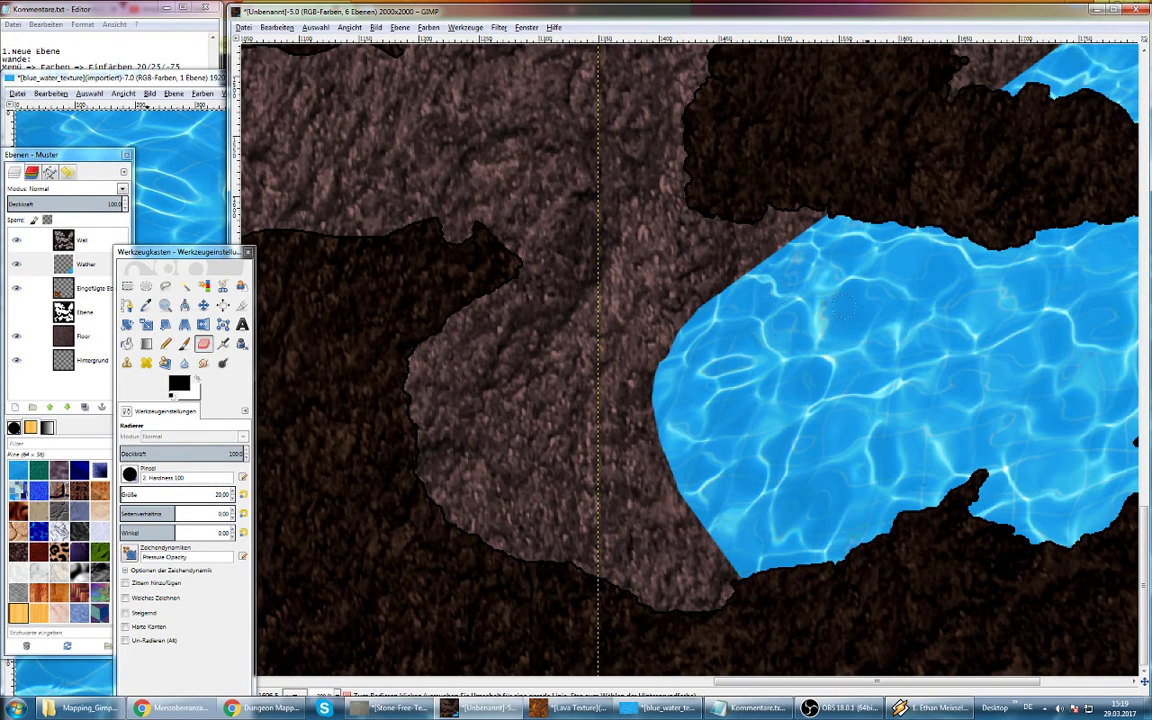
Erase stray water along the diagonal edge and the upper shoreline
scroll(857, 364, "up", 3)
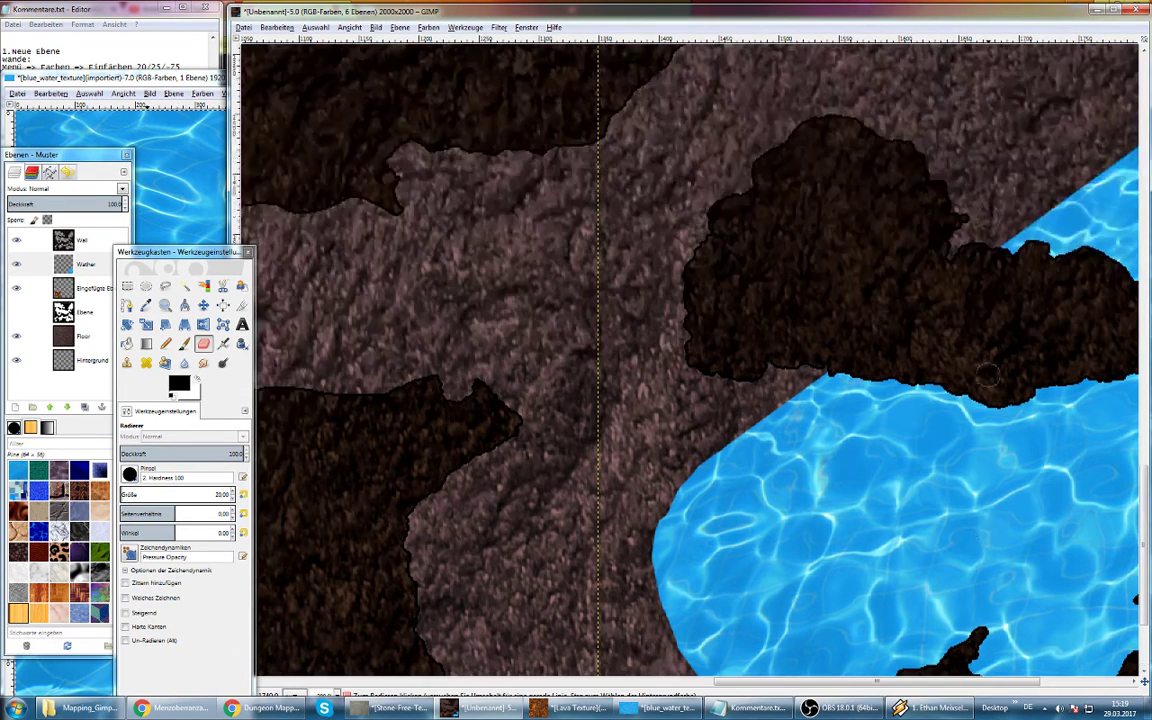
scroll(870, 355, "up", 2)
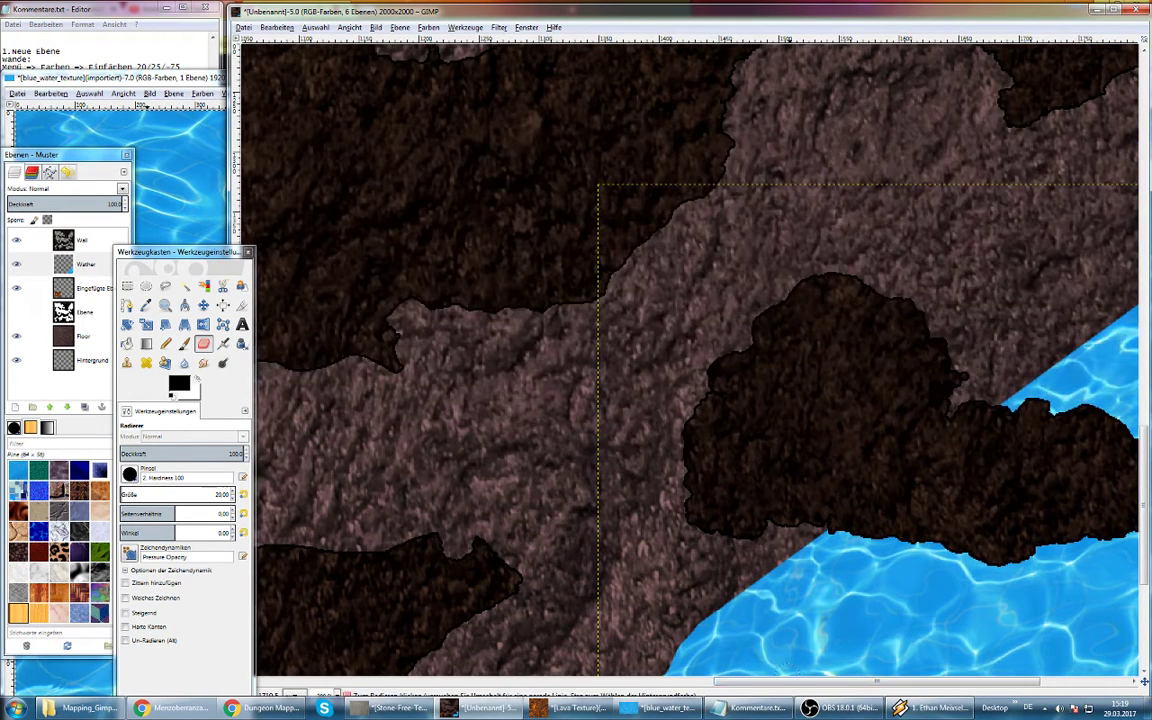
scroll(800, 590, "down", 3)
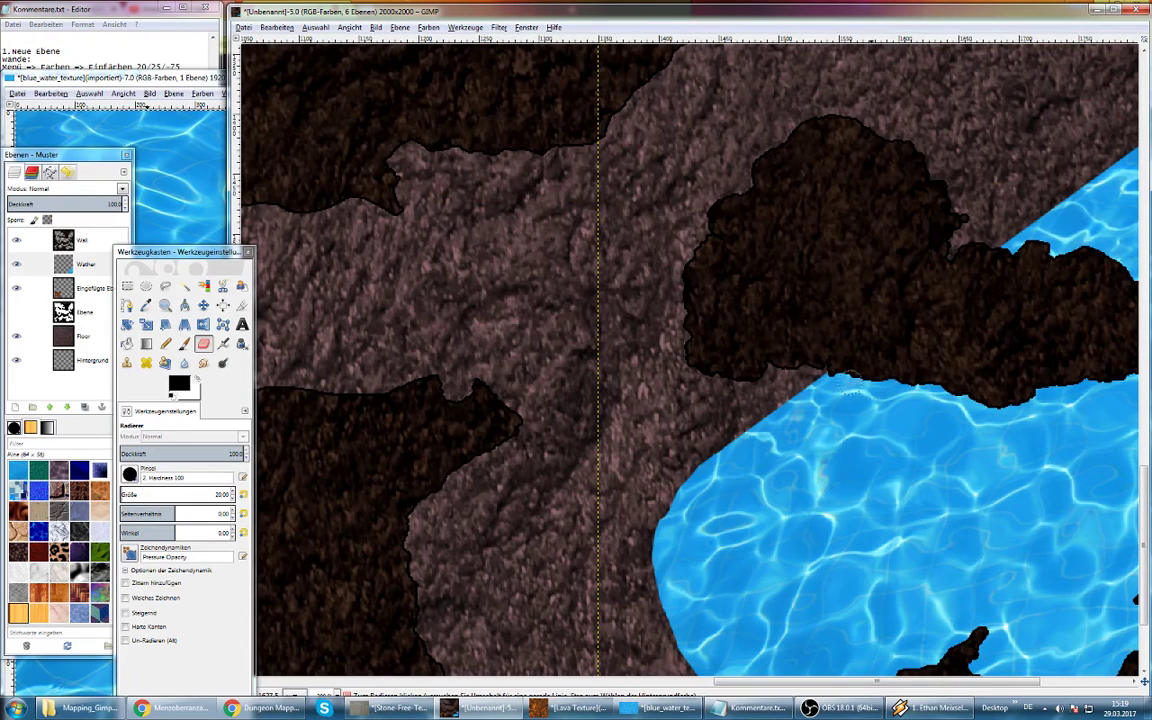
scroll(790, 590, "up", 1)
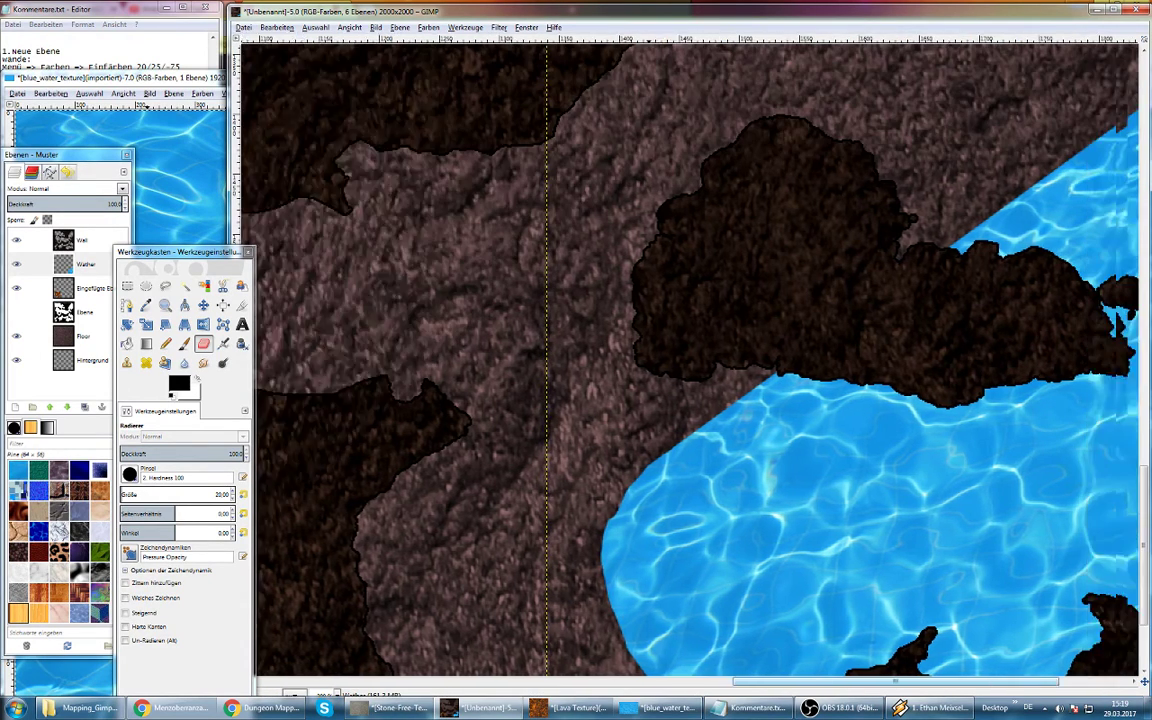
scroll(900, 540, "right", 4)
scroll(1000, 490, "up", 2)
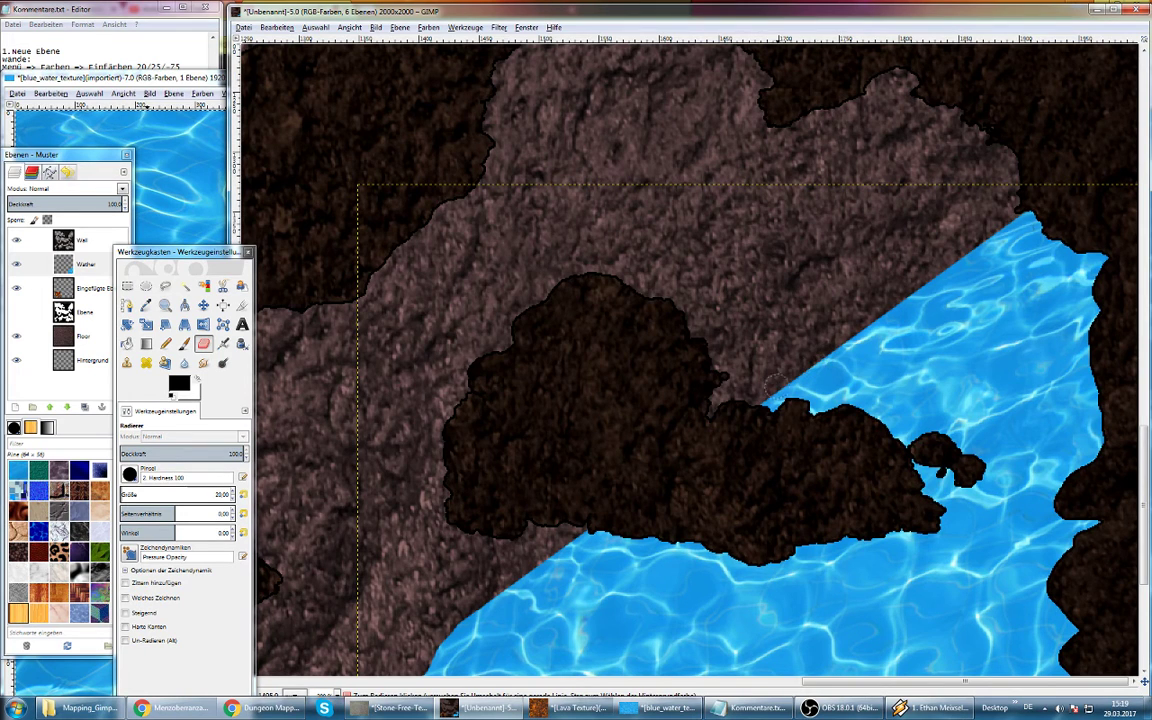
left_click_drag(810, 376, 950, 280)
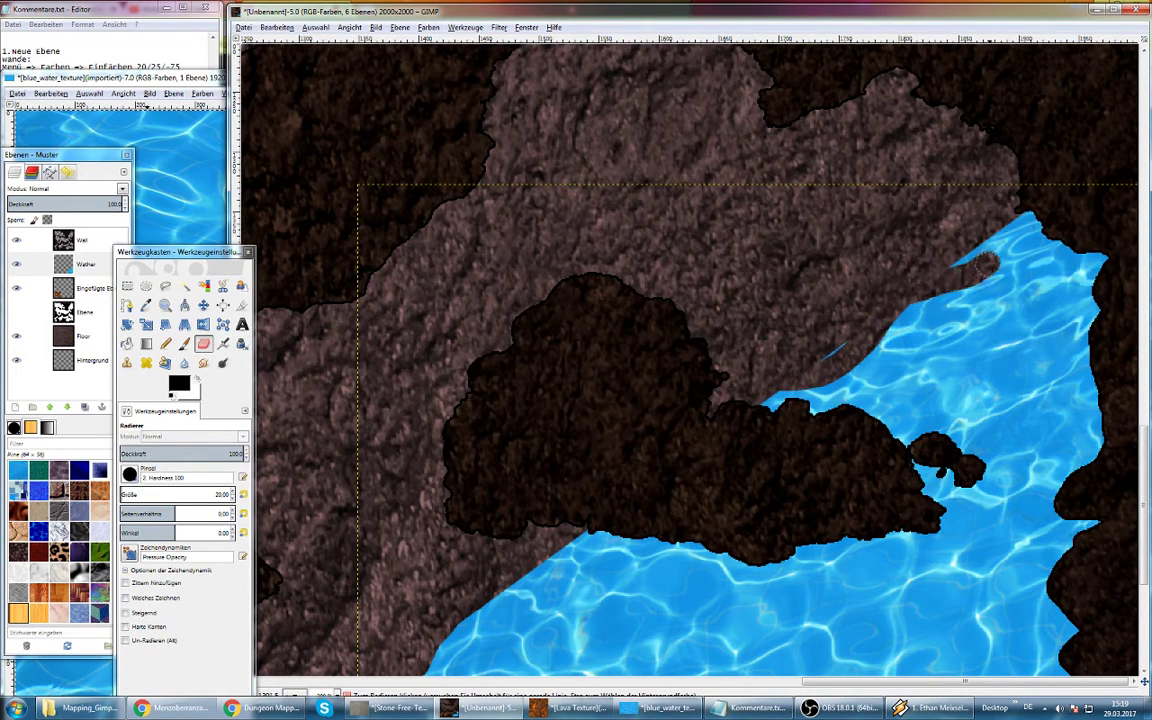
left_click_drag(952, 264, 988, 240)
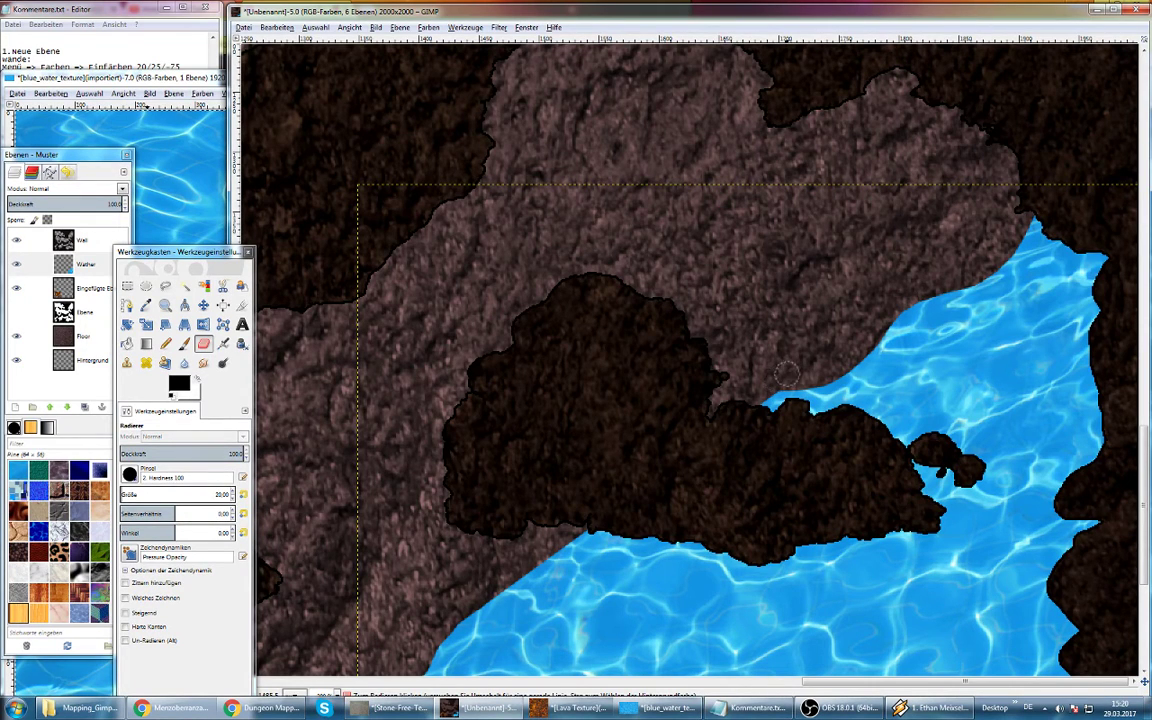
scroll(785, 313, "down", 5)
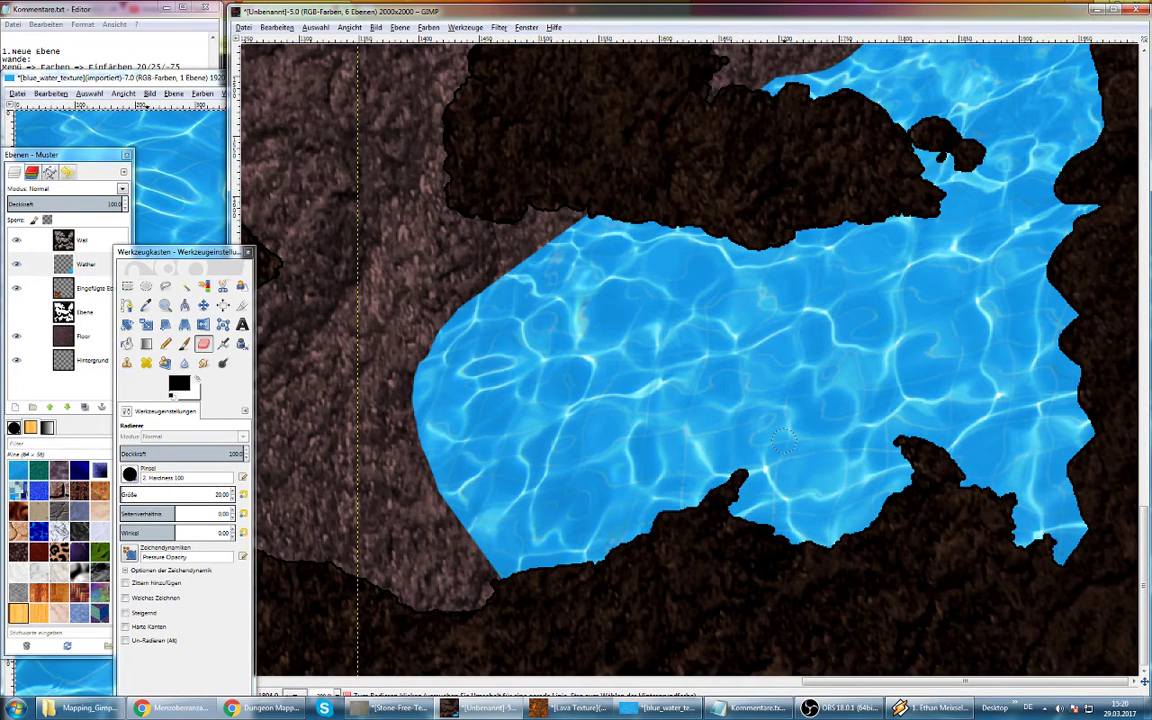
scroll(784, 438, "down", 1)
scroll(784, 438, "down", 1)
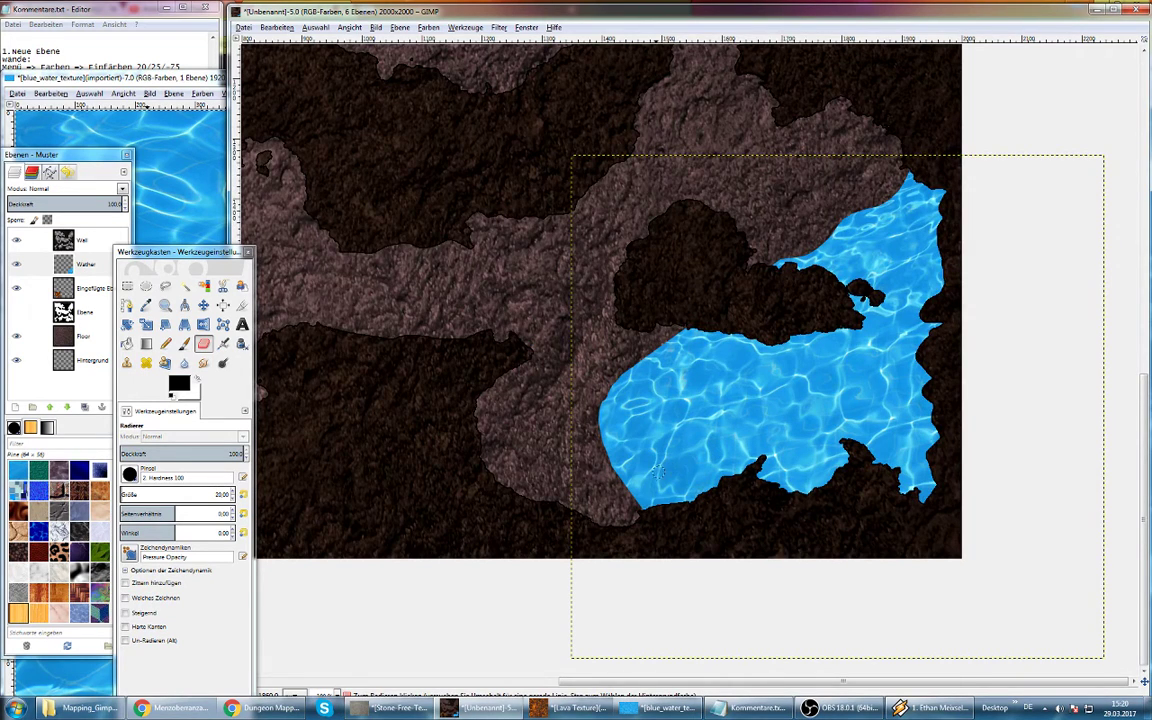
scroll(649, 481, "up", 3)
scroll(649, 481, "down", 1)
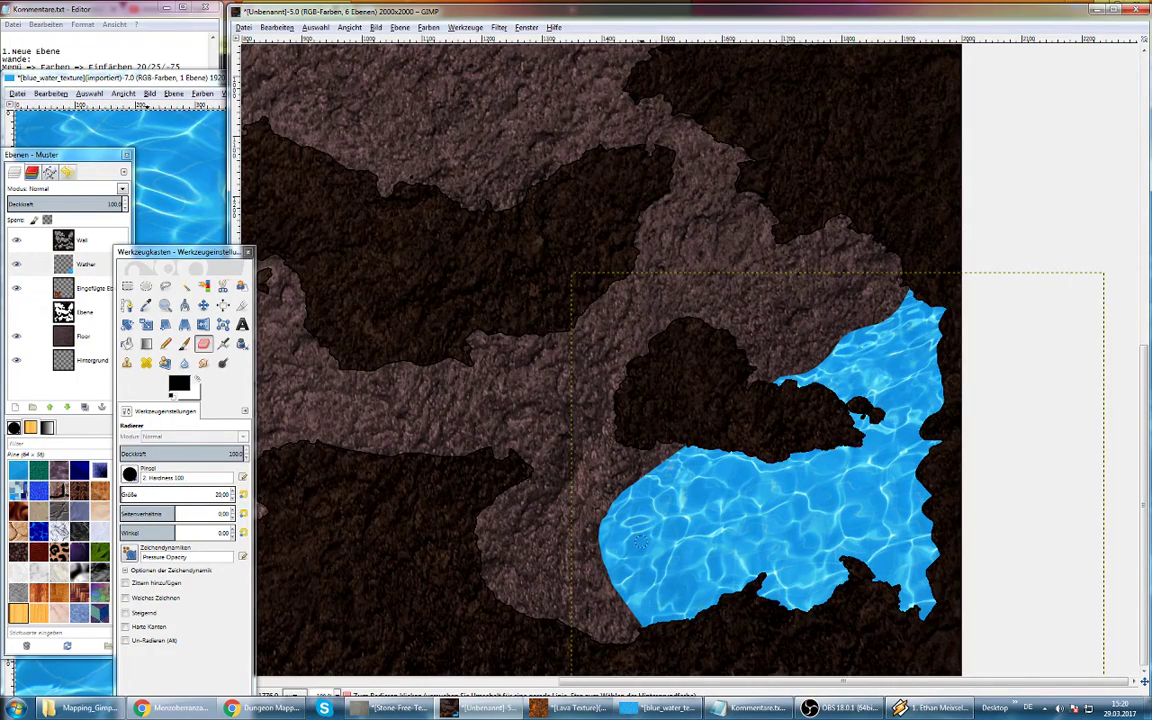
scroll(630, 535, "up", 4)
scroll(620, 532, "up", 4)
scroll(600, 528, "up", 4)
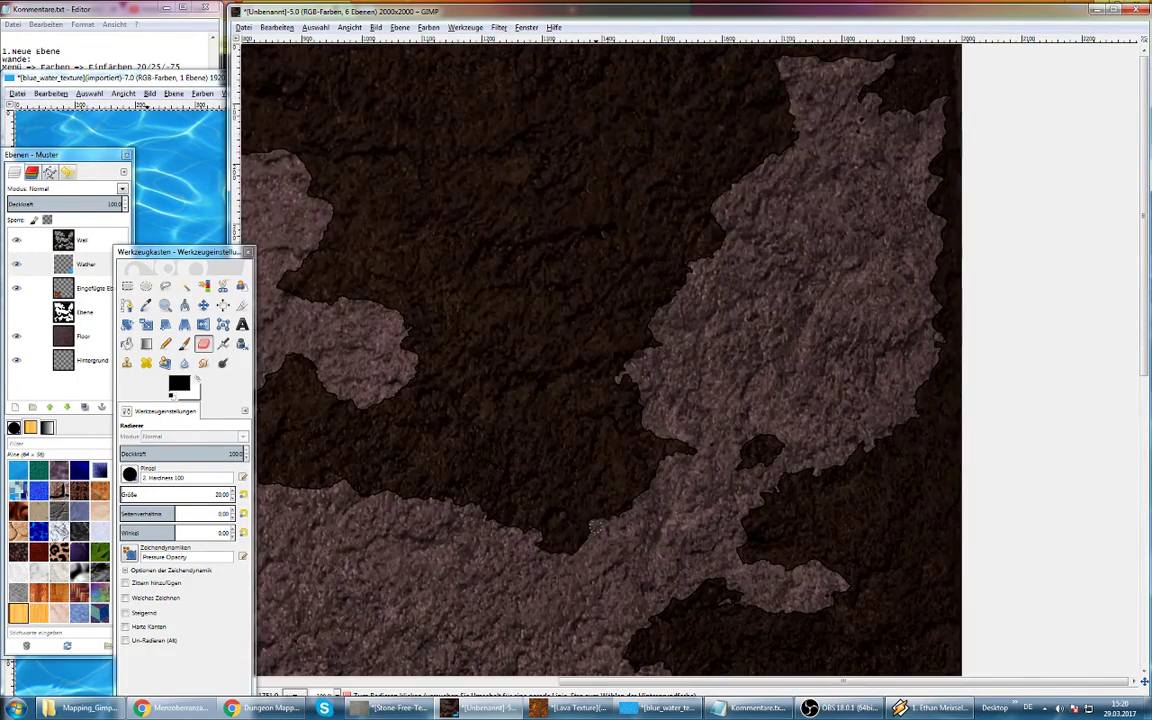
scroll(595, 527, "down", 3)
Bring the 825_stairs_round image forward and open its layer's context menu
scroll(595, 527, "down", 1)
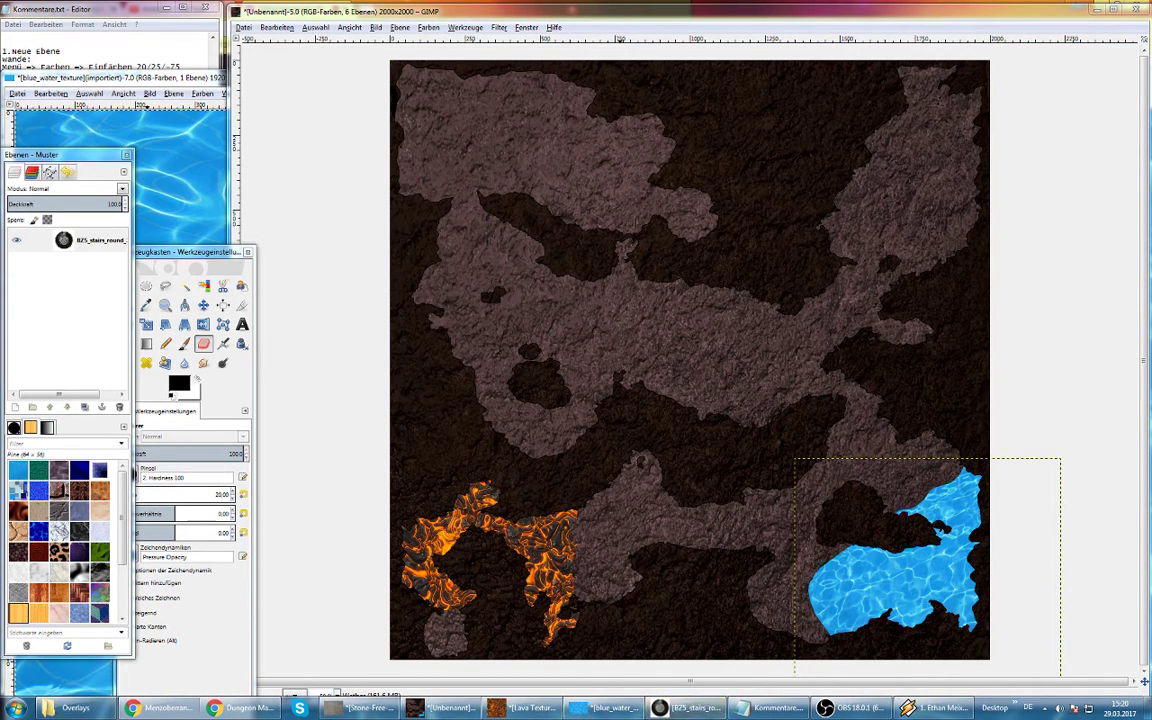
left_click(690, 708)
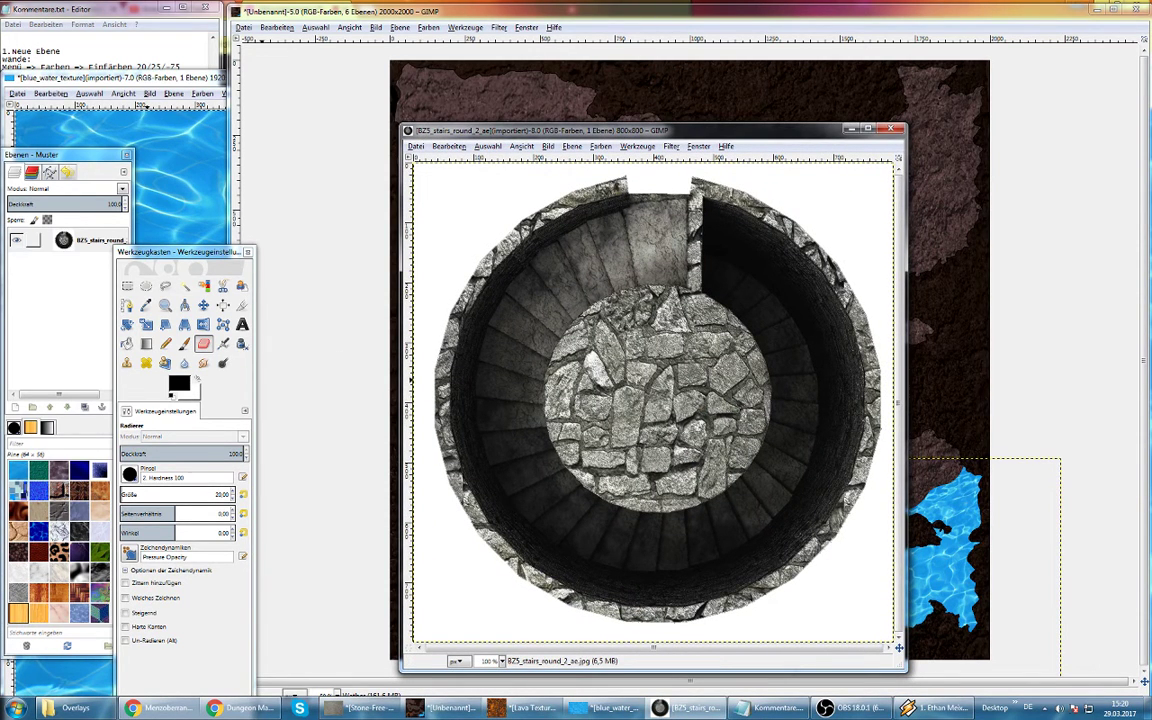
right_click(82, 240)
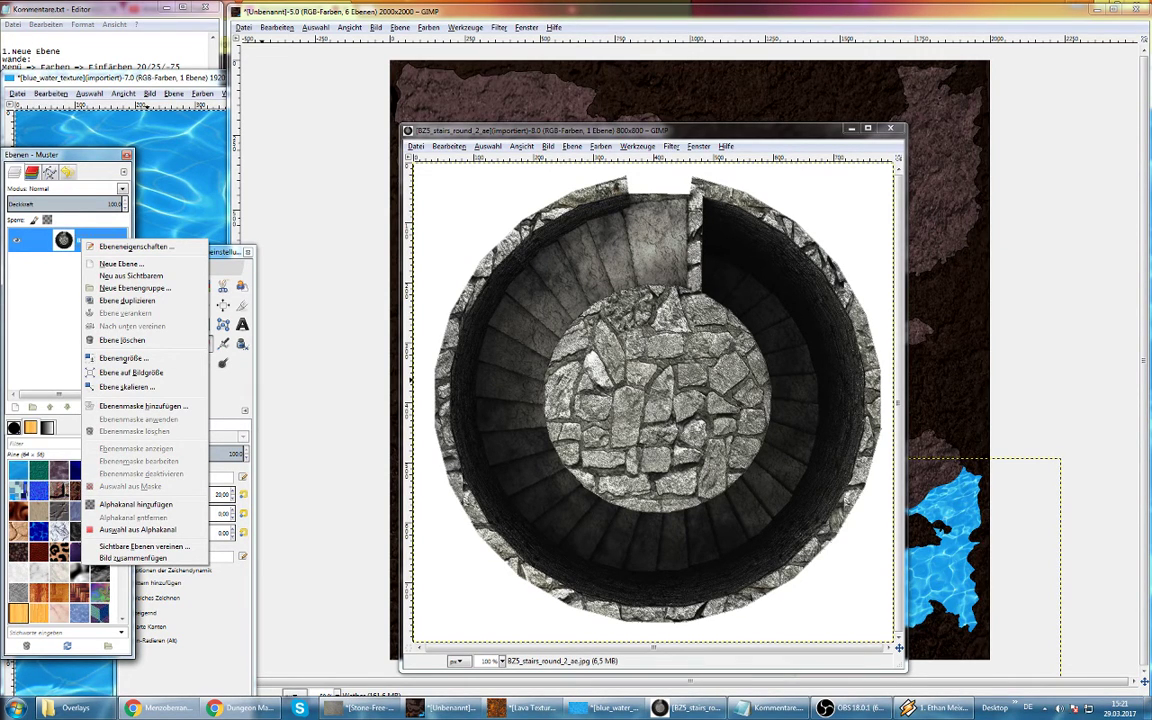
Dismiss the layer menu and zoom until the whole 800×800 stairs image is visible
key("Escape")
scroll(447, 482, "up", 4)
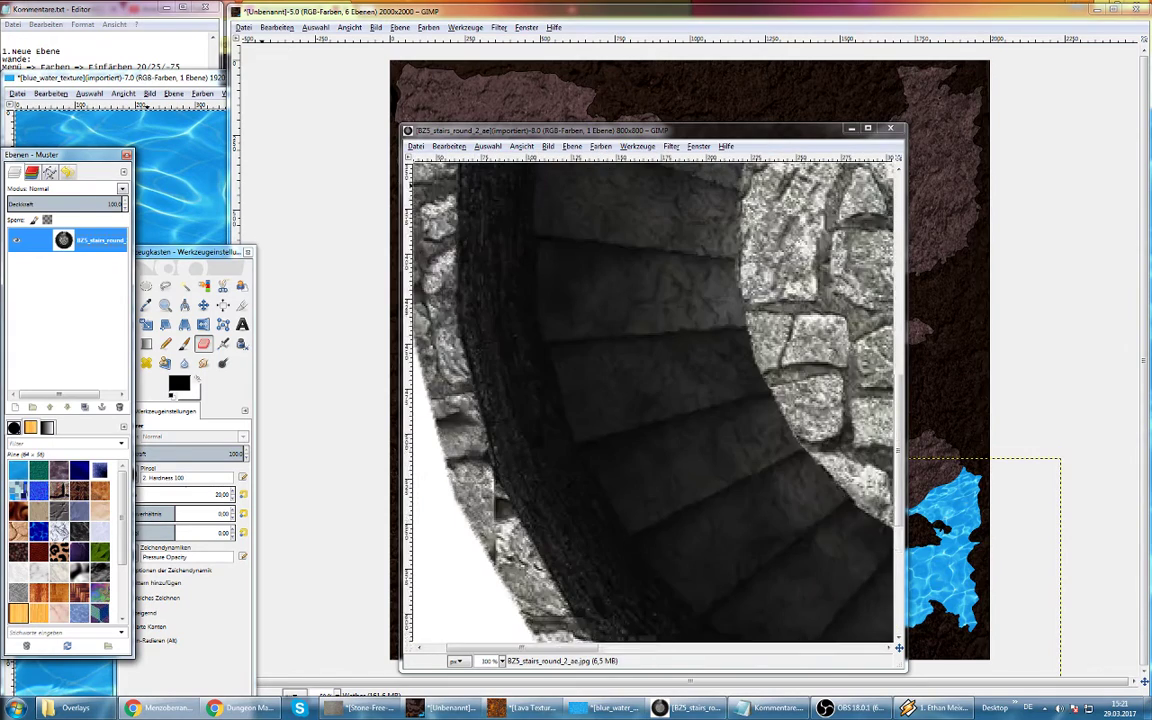
scroll(447, 482, "down", 1)
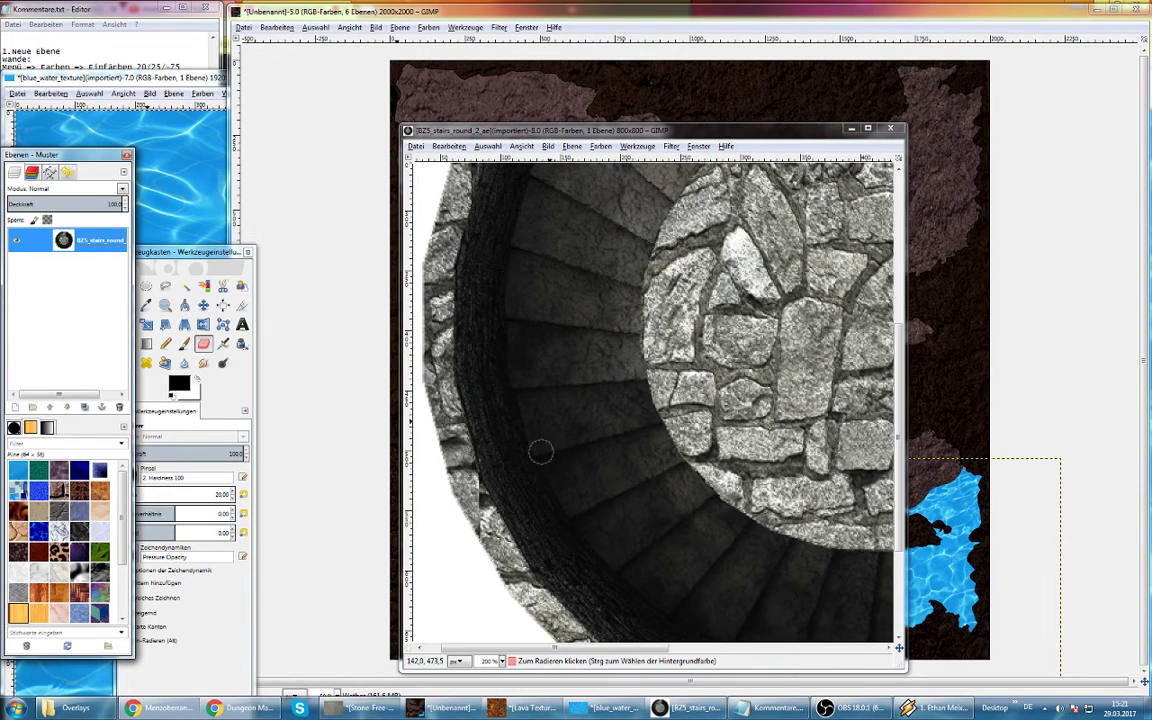
scroll(620, 370, "down", 1)
scroll(506, 420, "down", 2)
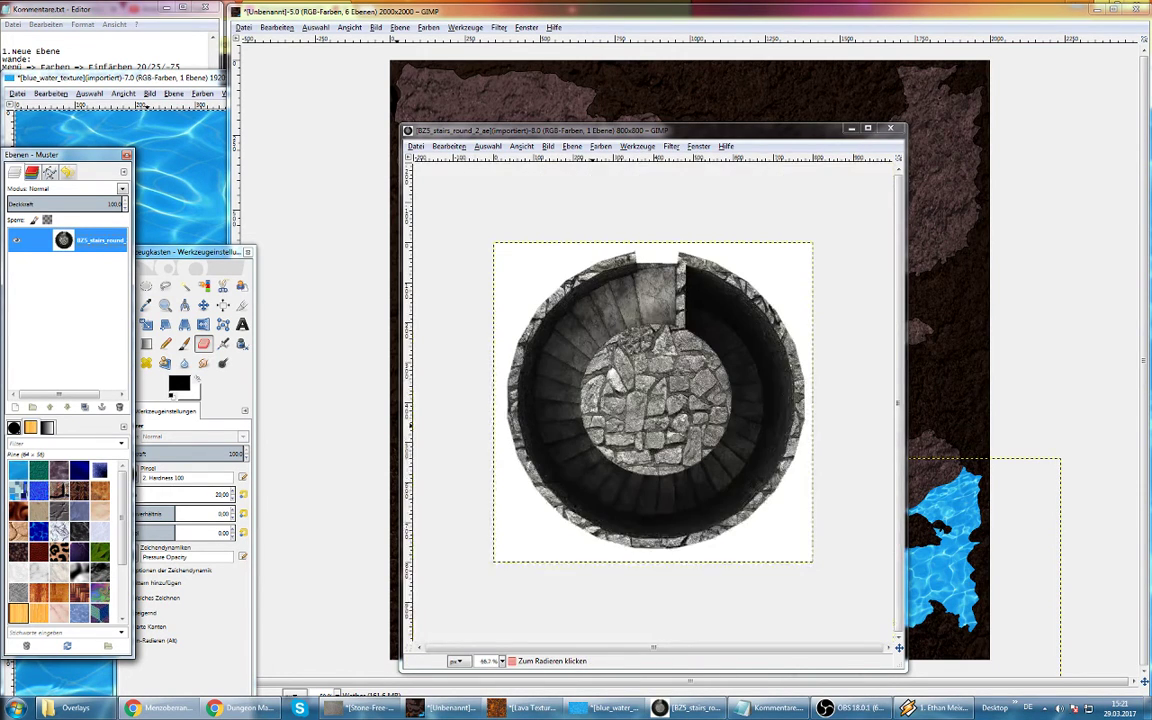
scroll(506, 420, "up", 1)
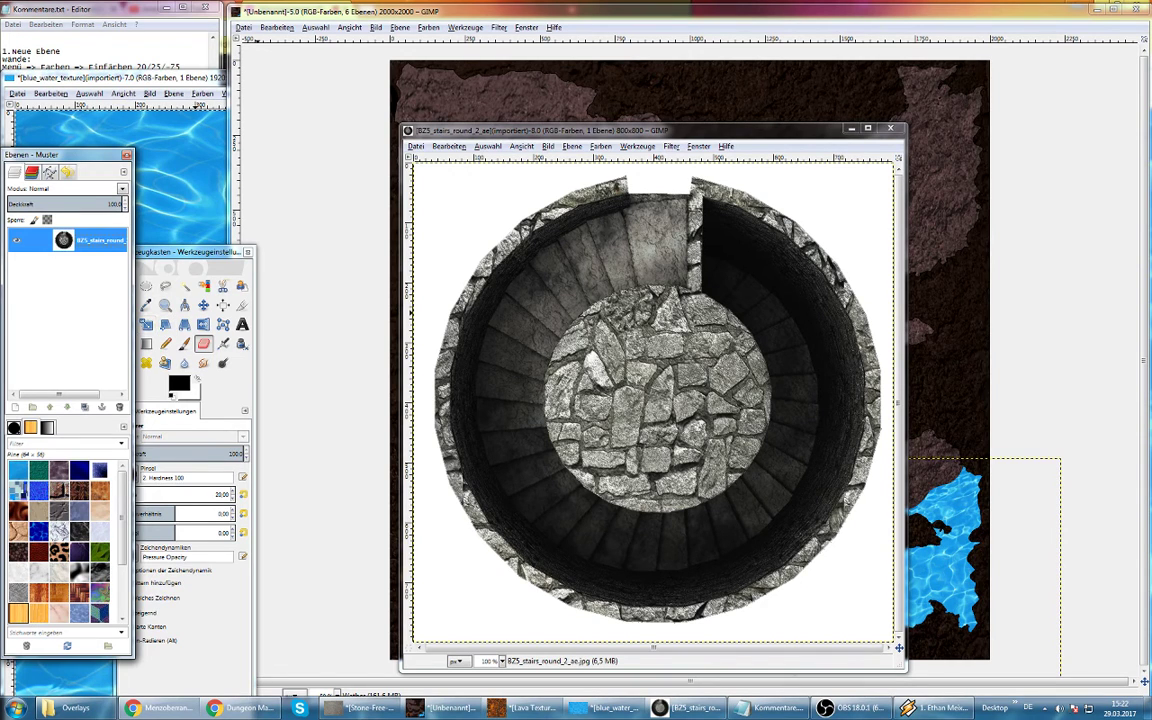
Fill the white background around the round stairs with bright blue 2409f4
left_click_drag(190, 251, 201, 246)
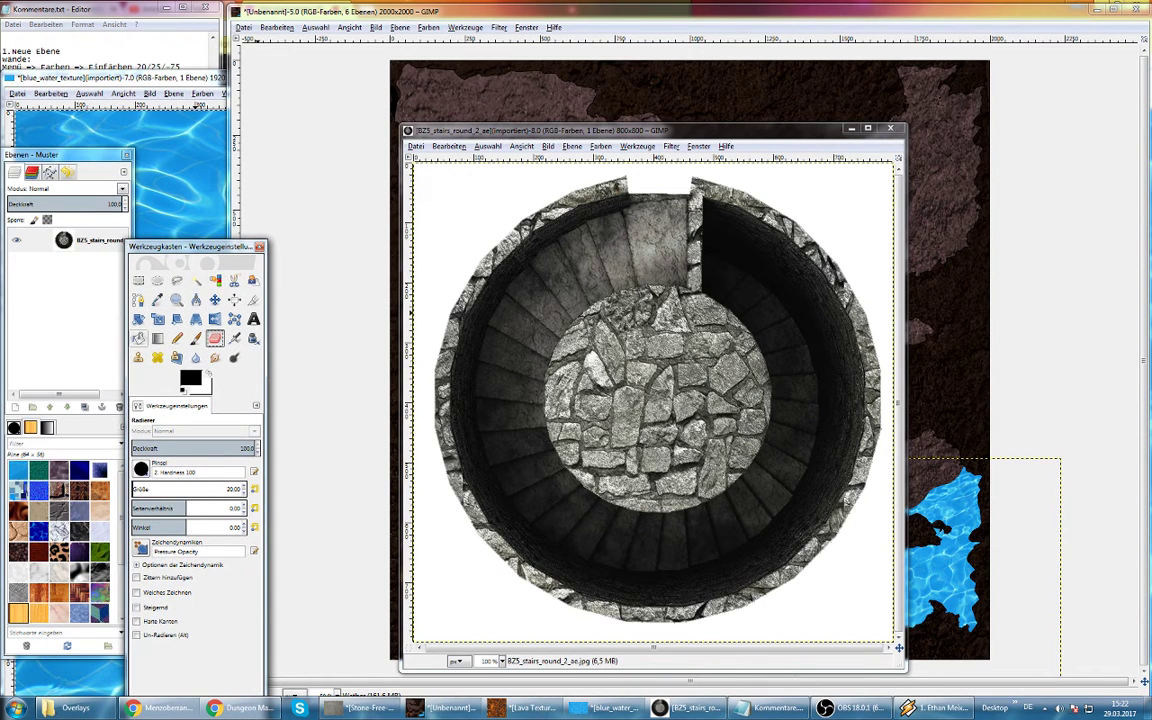
left_click(139, 338)
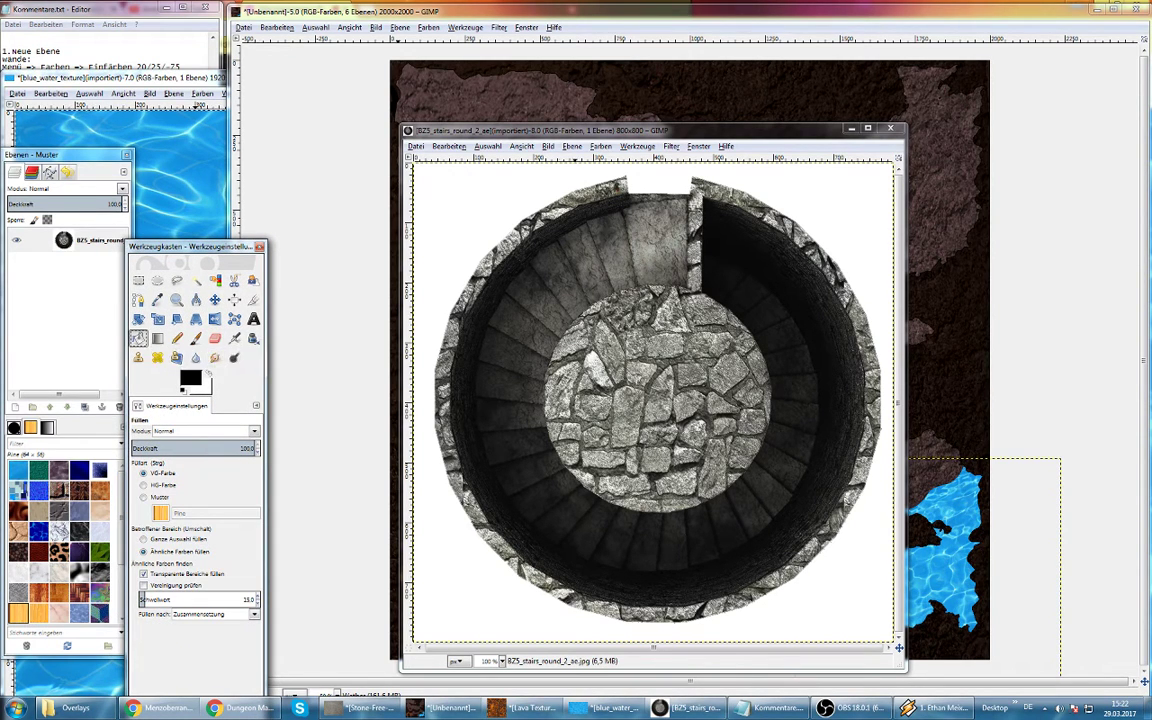
left_click(234, 280)
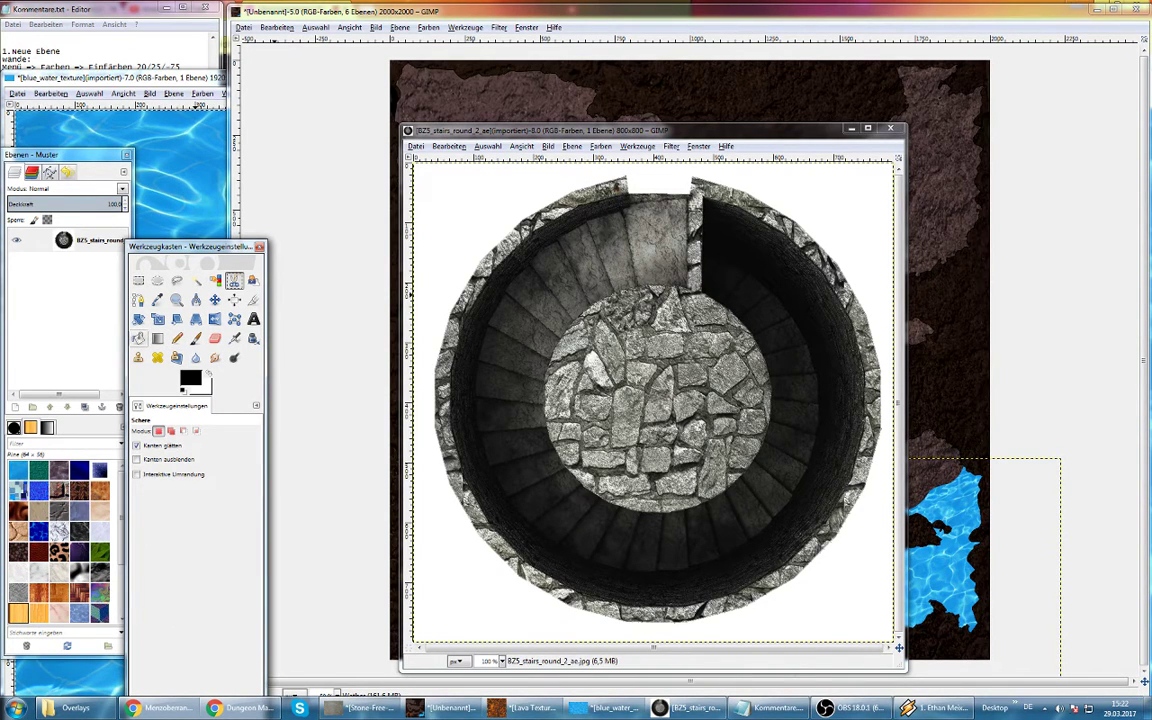
left_click(139, 338)
left_click(190, 378)
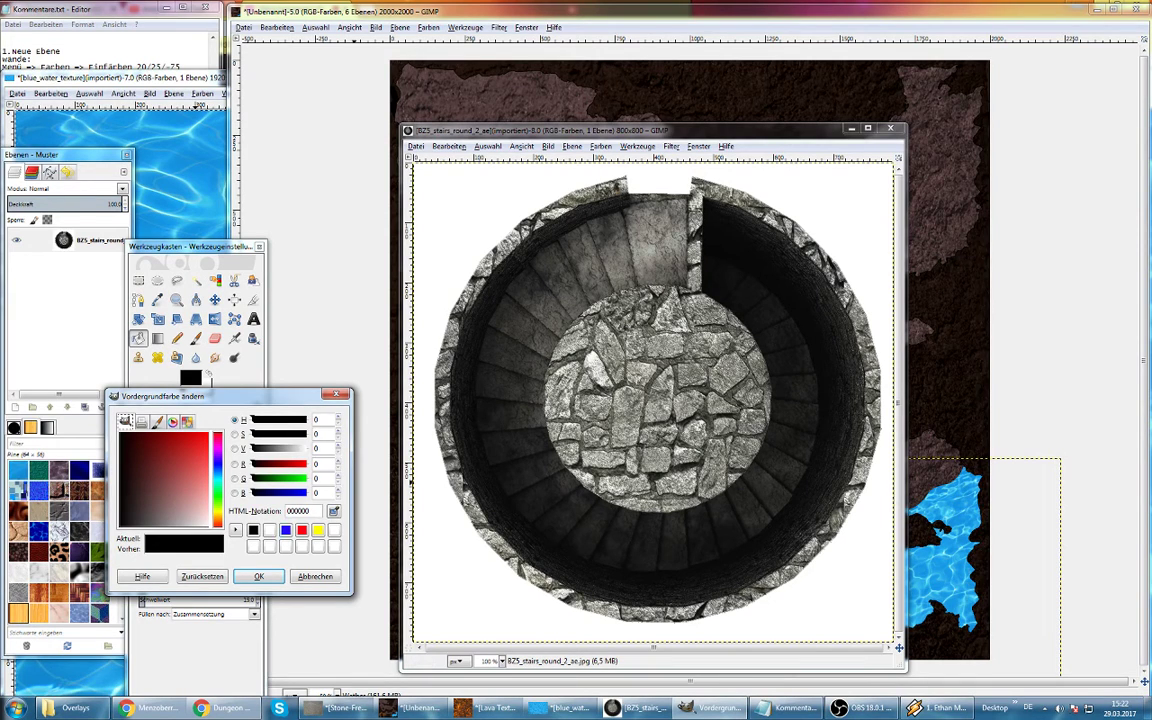
left_click(285, 530)
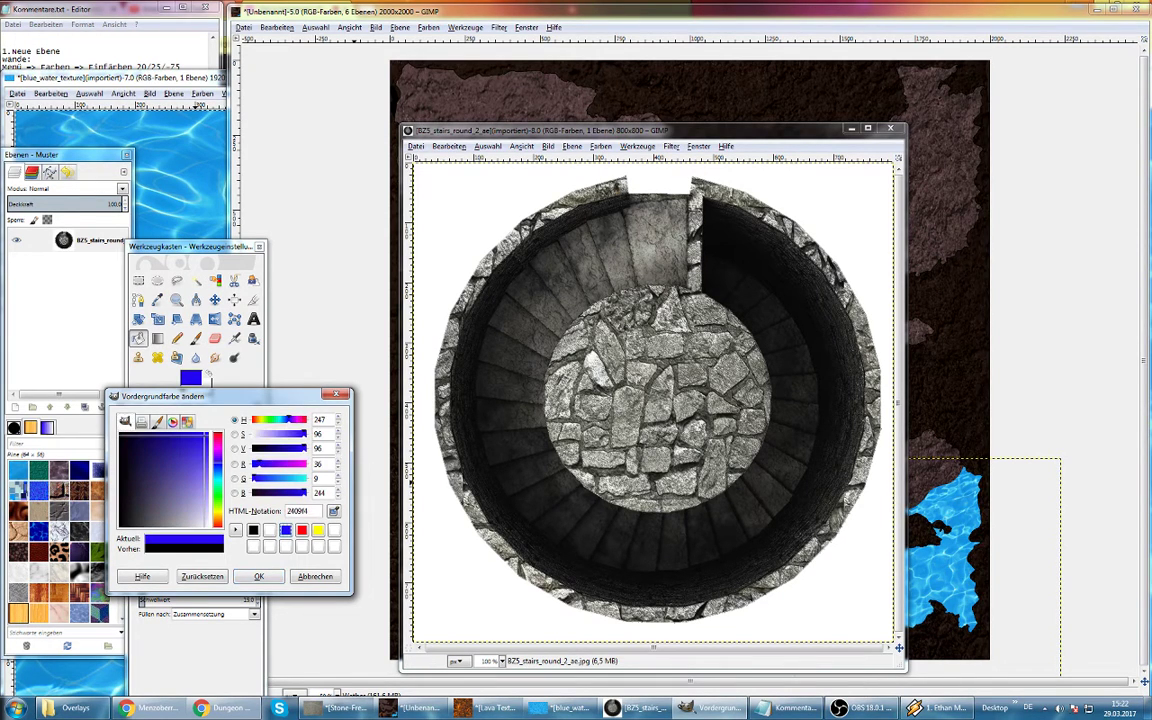
left_click(462, 231)
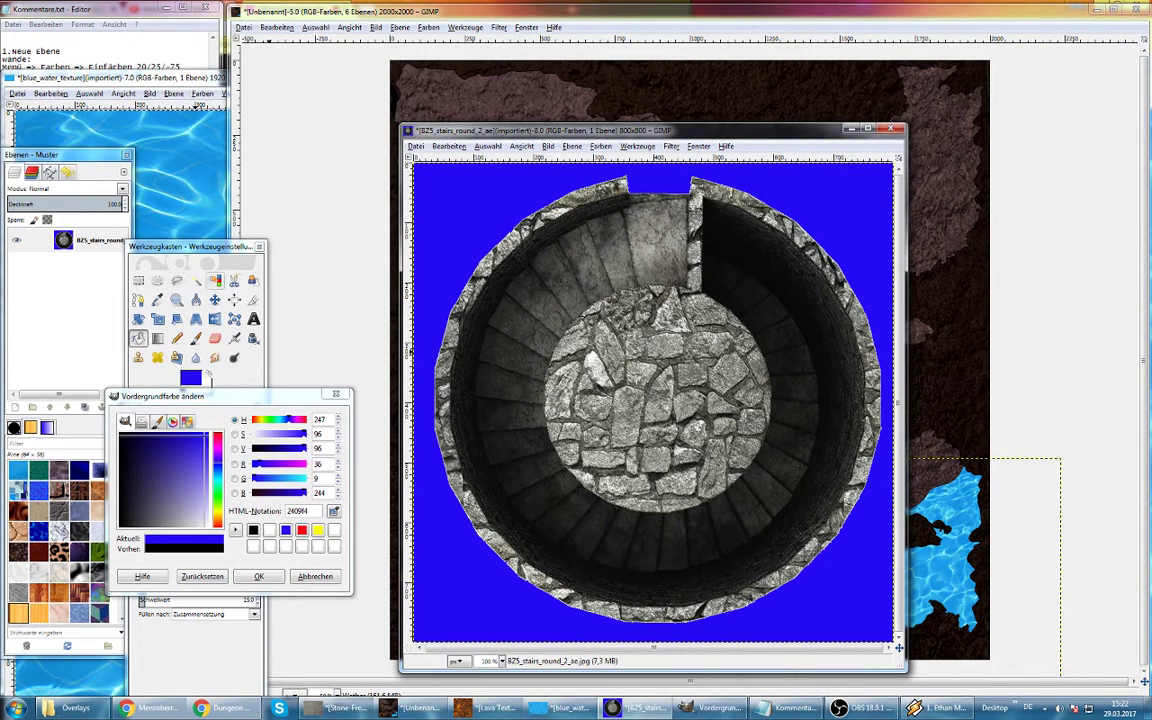
left_click(214, 281)
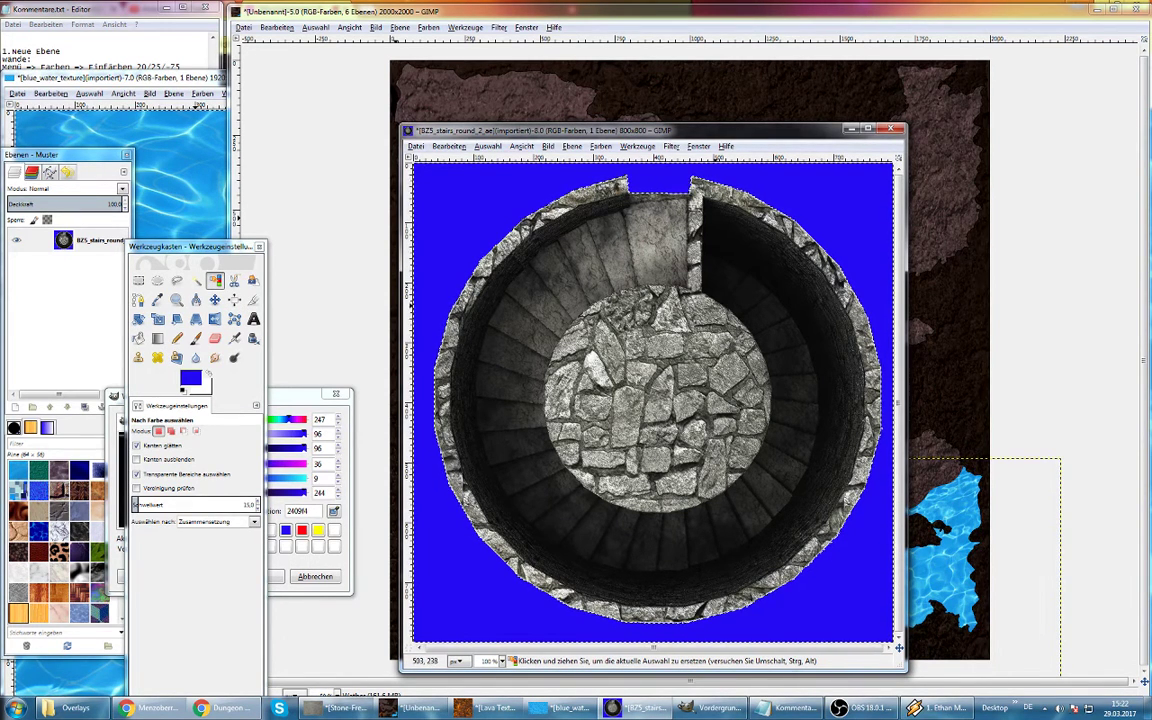
Add an alpha channel to the stairs layer and delete the selected blue background to transparency
key("Delete")
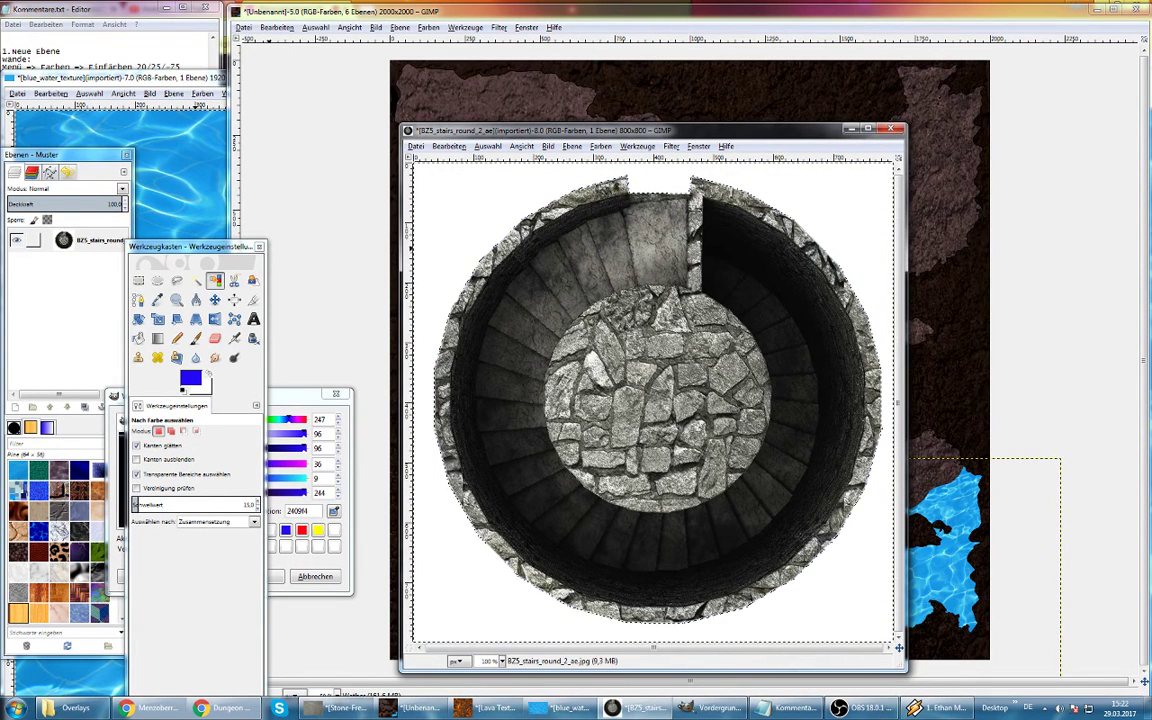
key("ctrl+z")
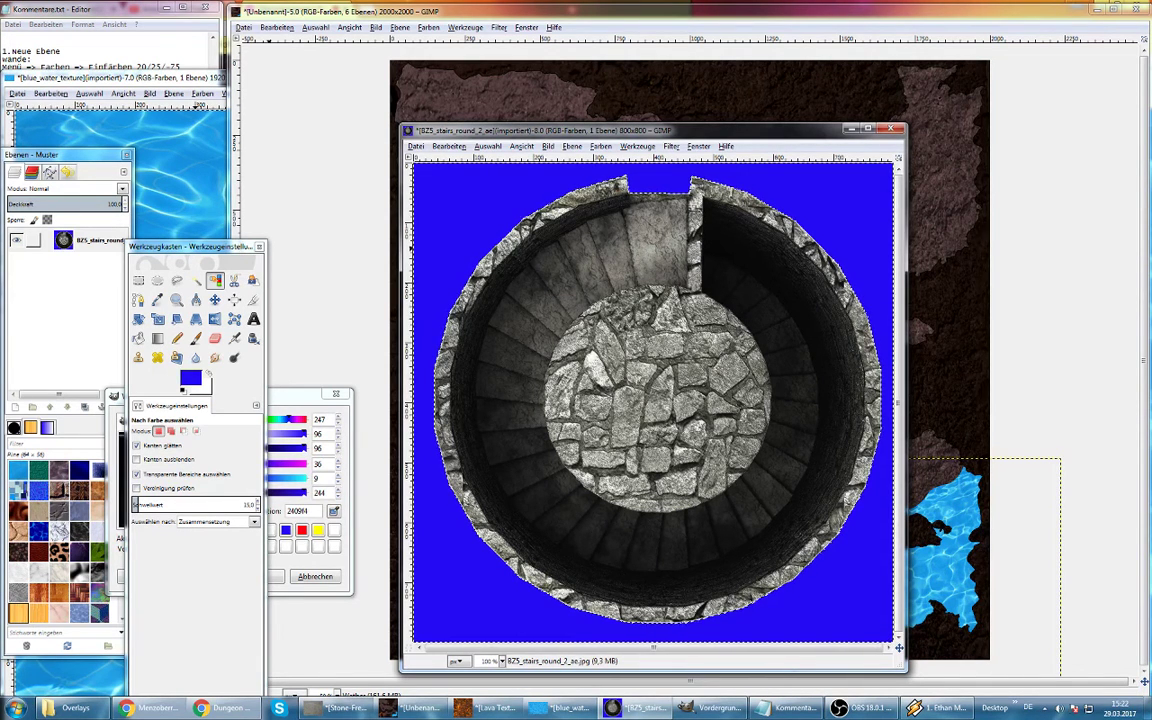
right_click(86, 241)
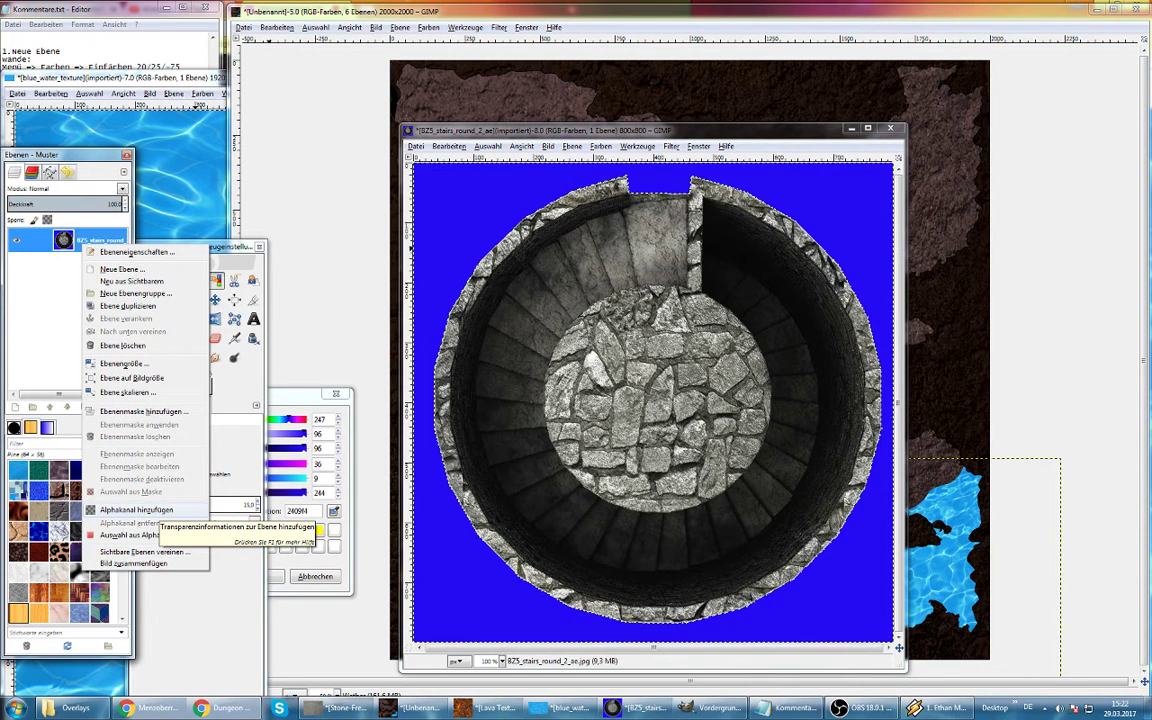
left_click(150, 511)
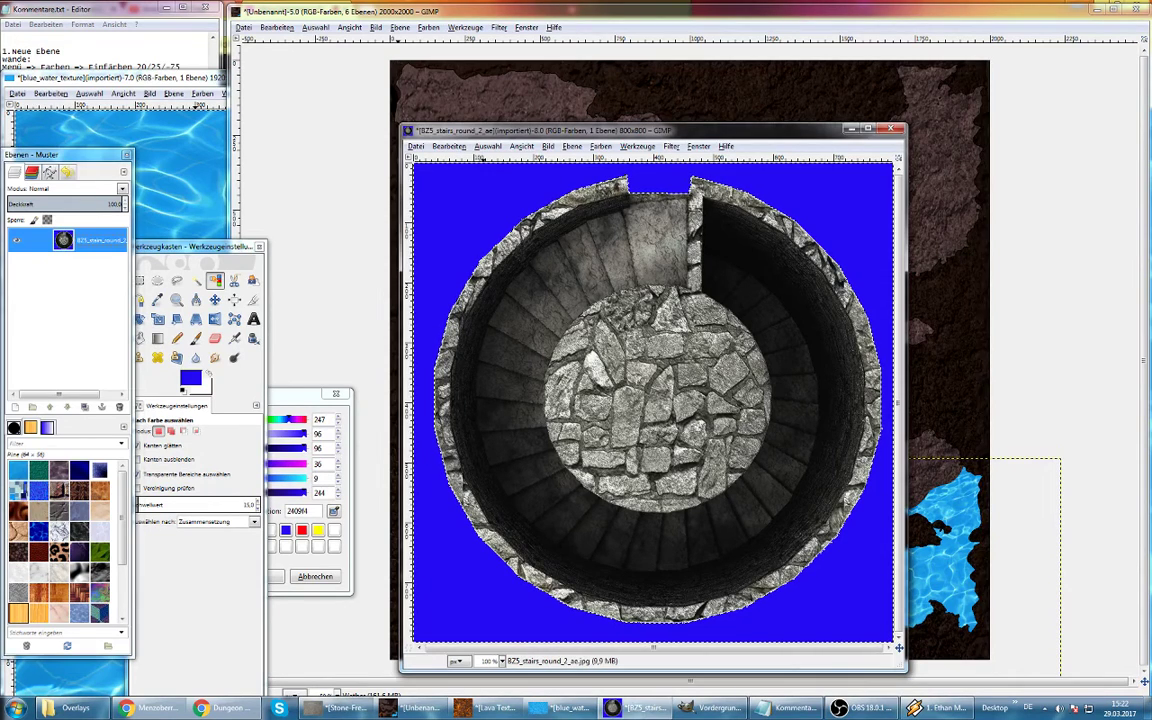
key("Delete")
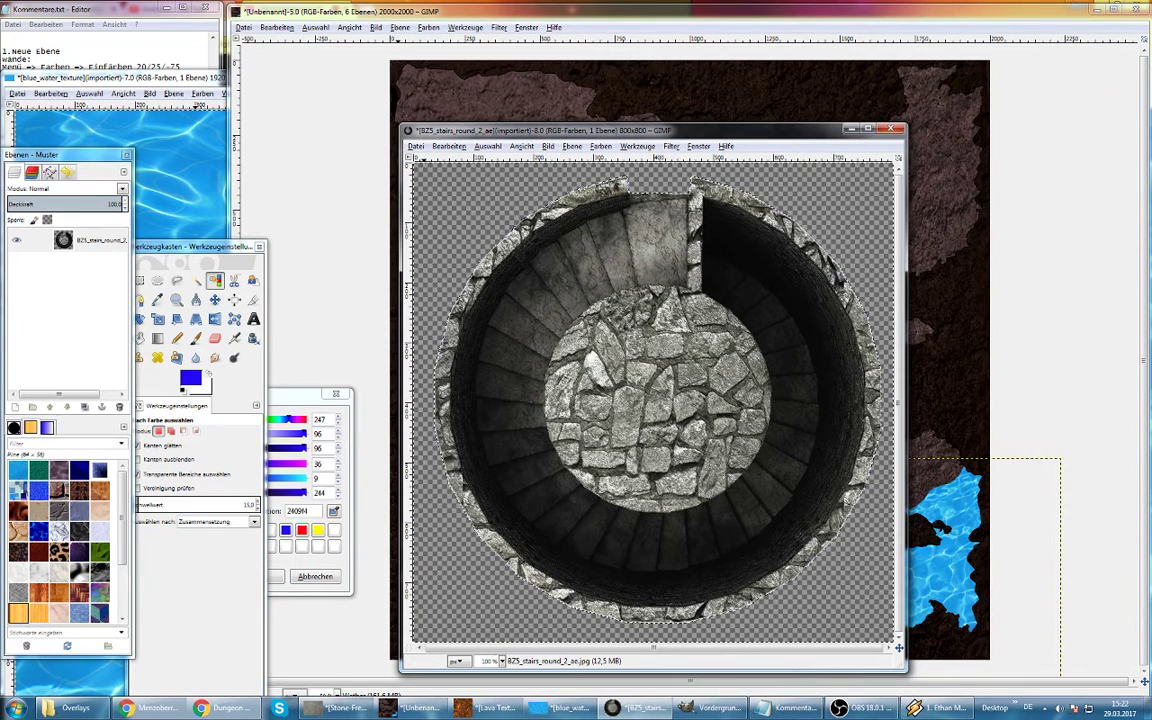
Save the stair cut-out as Stairs_Transparent.xcf in the Overlays folder
left_click(415, 146)
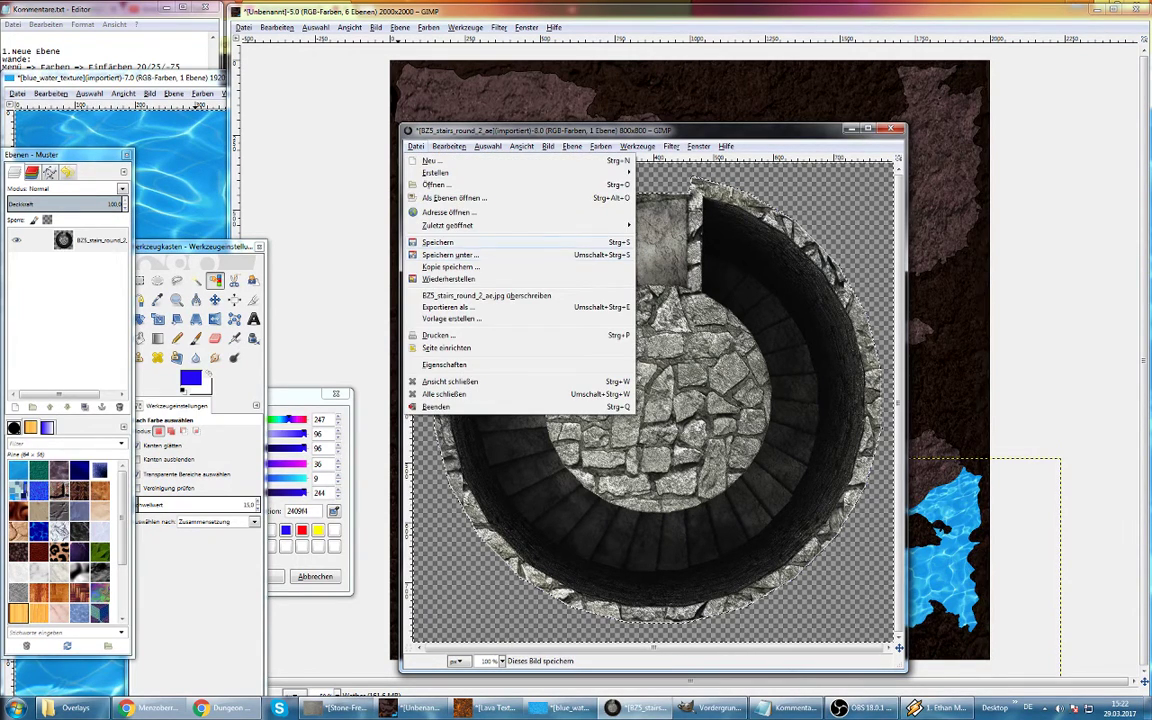
left_click(437, 242)
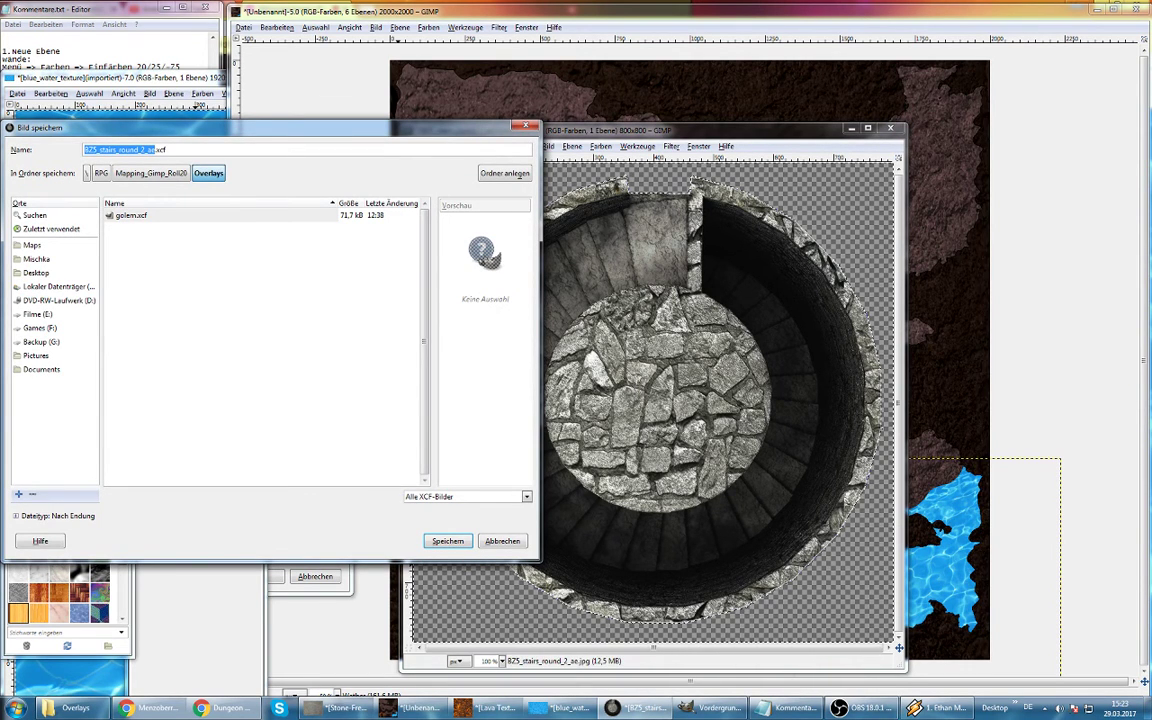
type("Sta")
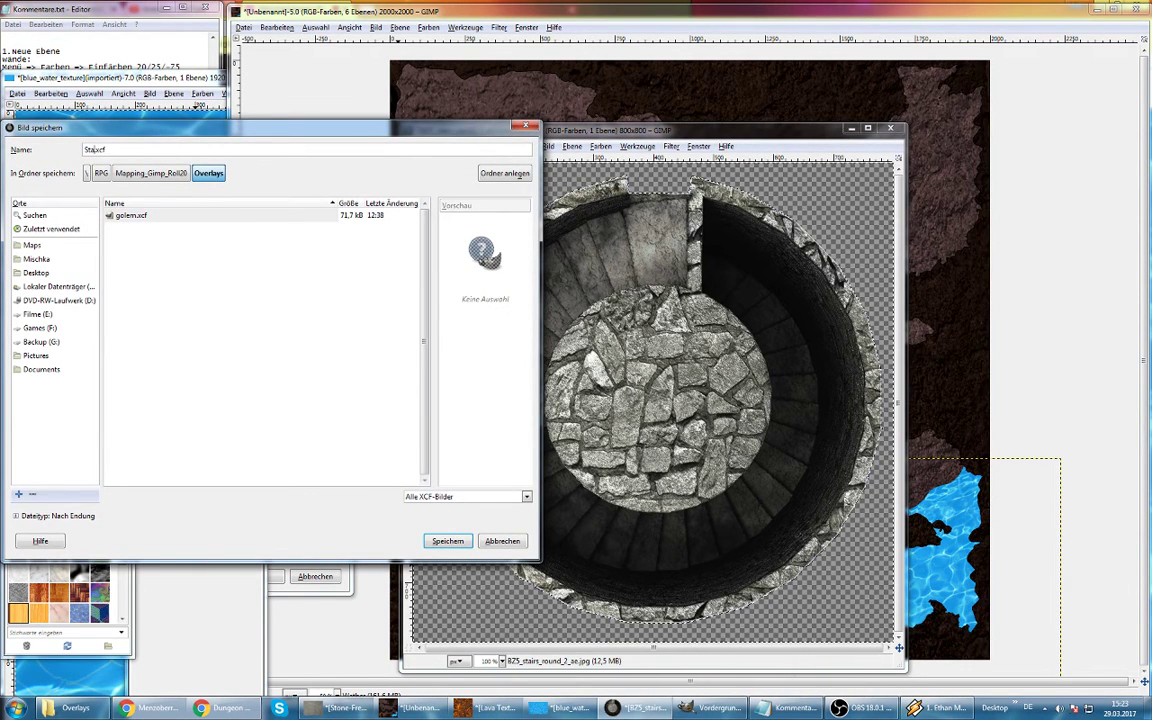
type("irs_")
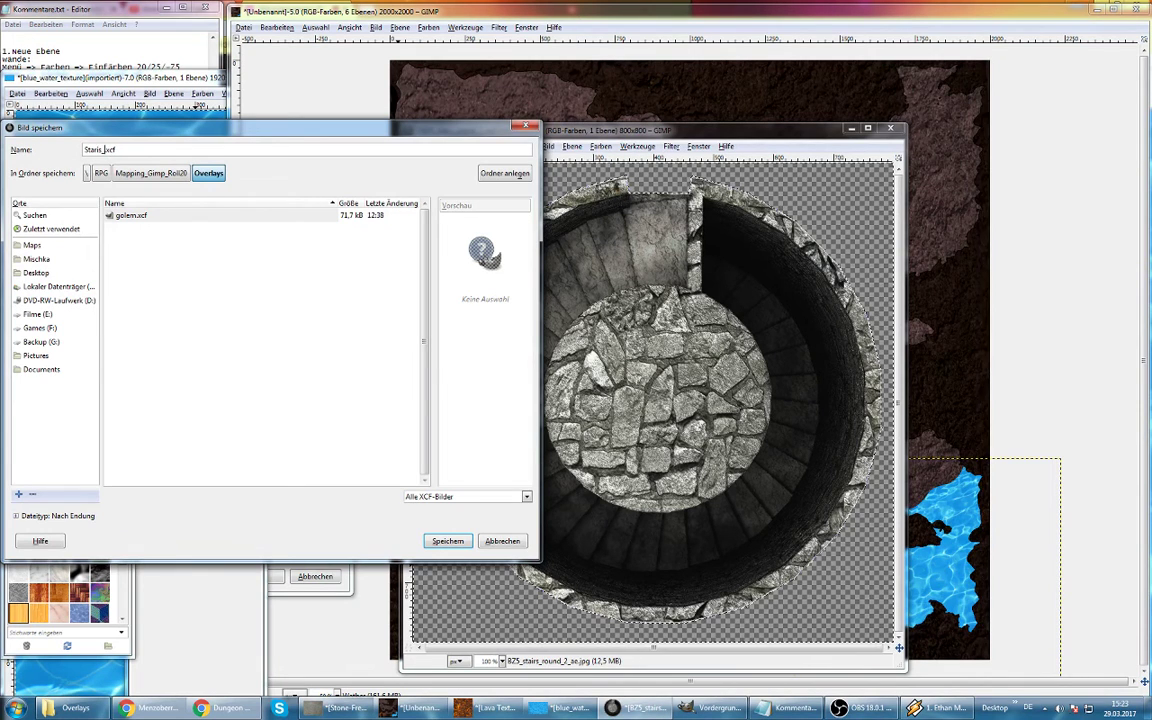
type("Transp")
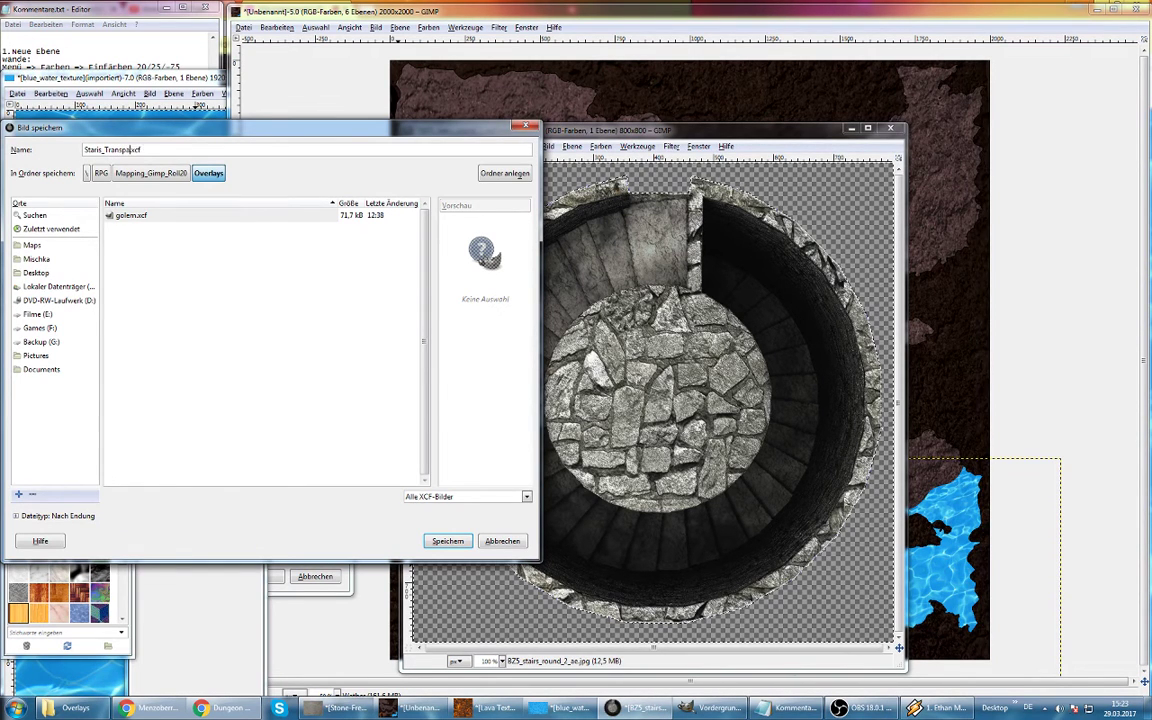
type("arent")
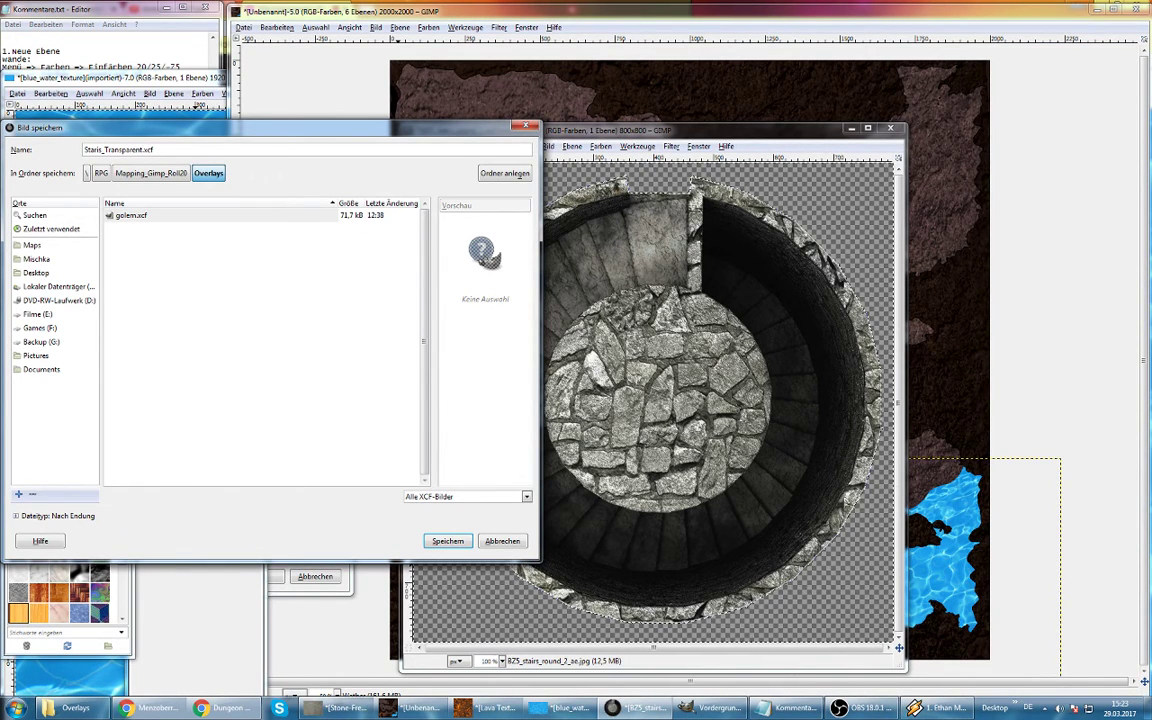
key("Return")
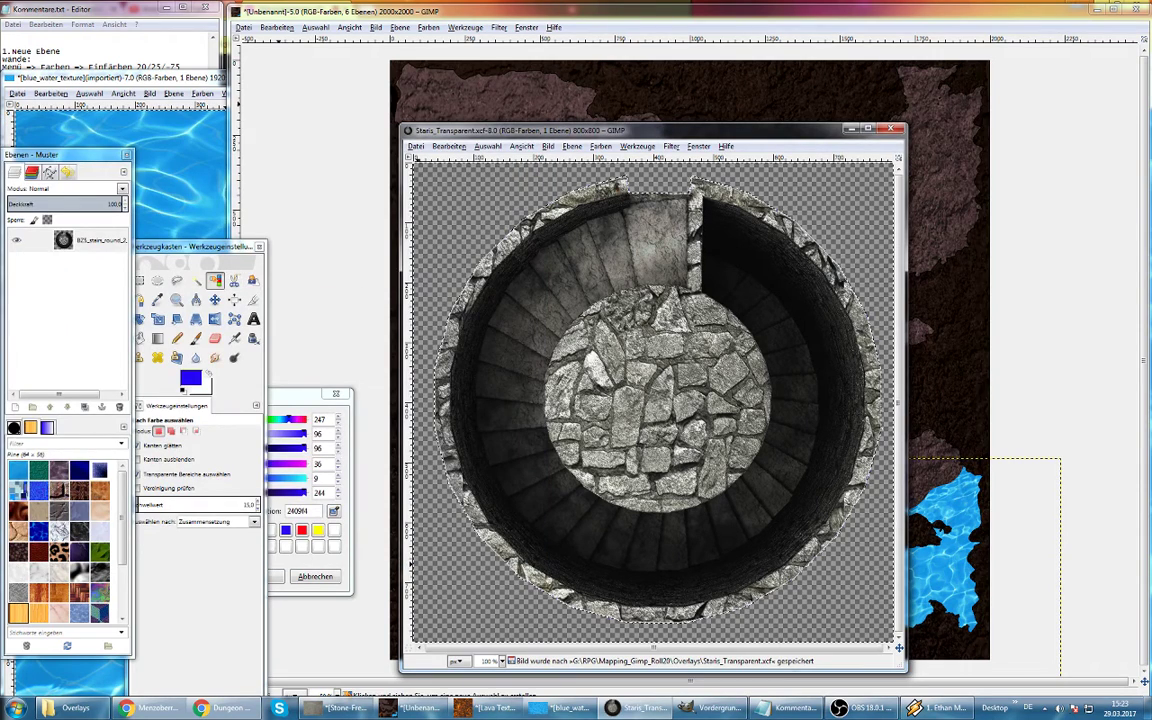
Open Export As for the Unbenannt cave map and browse the export file types
left_click(243, 27)
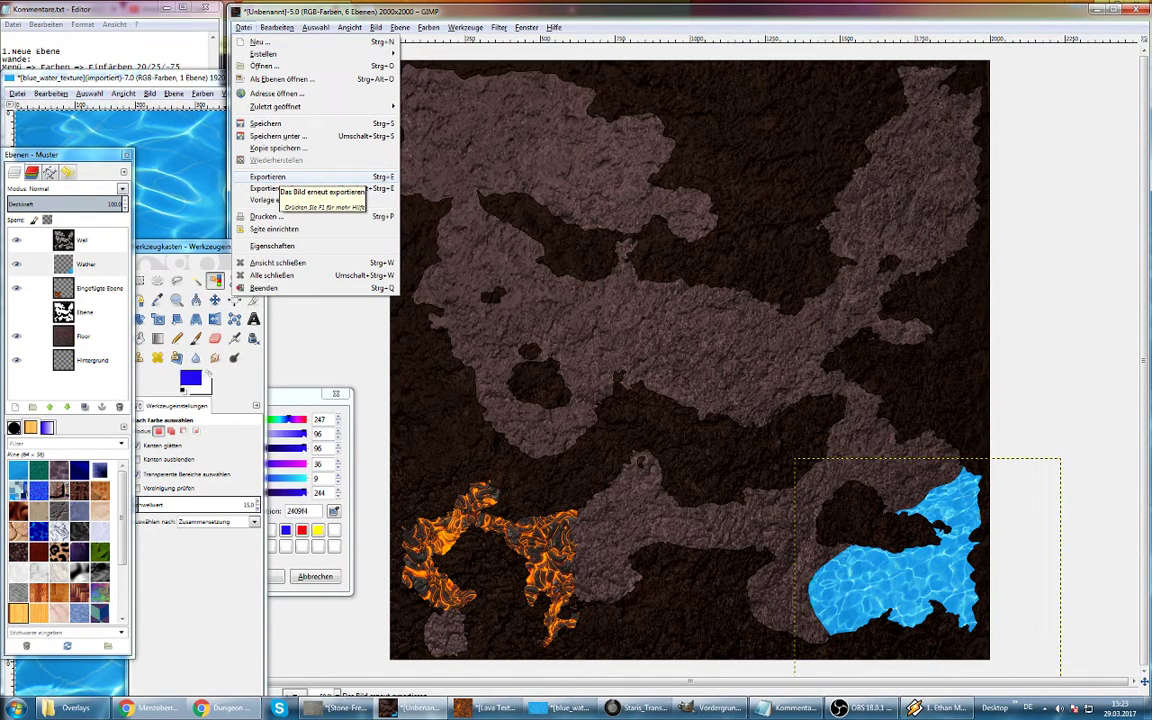
left_click(268, 177)
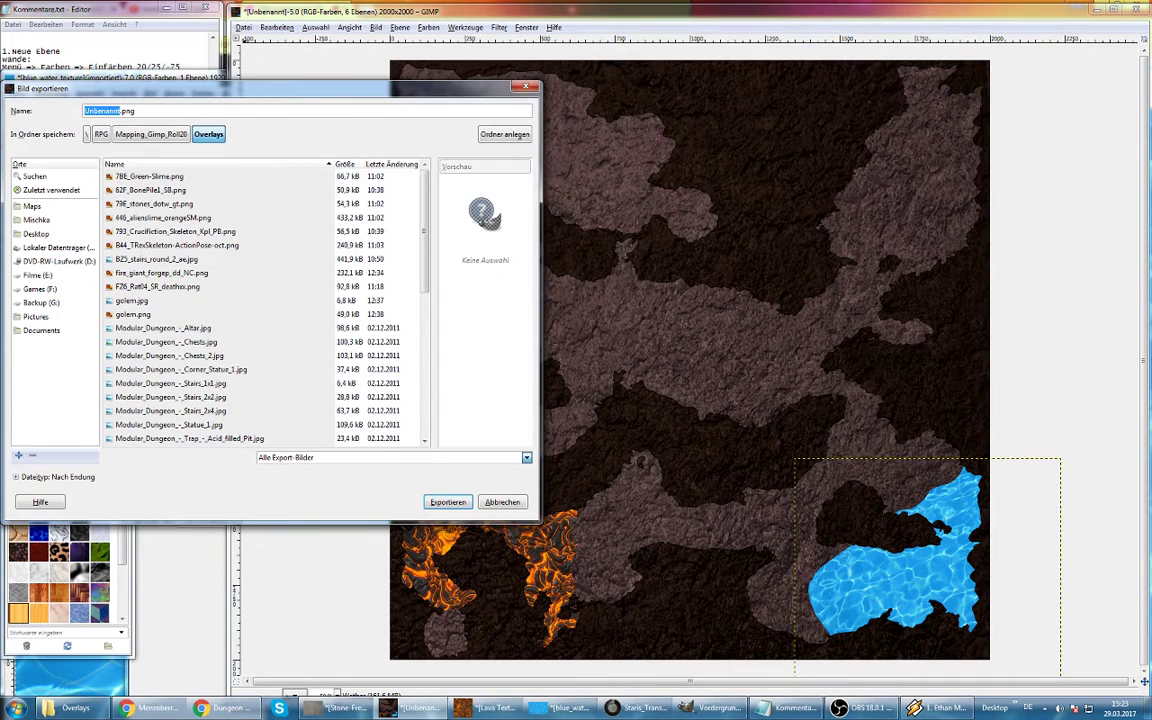
left_click(526, 457)
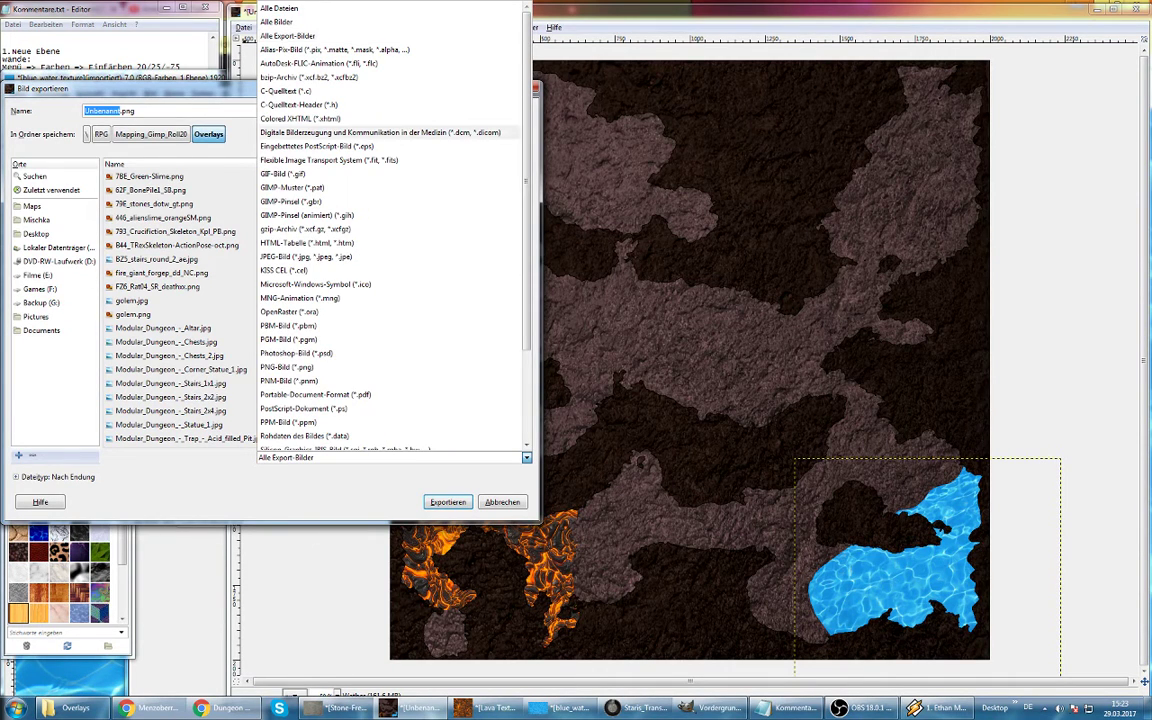
scroll(390, 187, "down", 3)
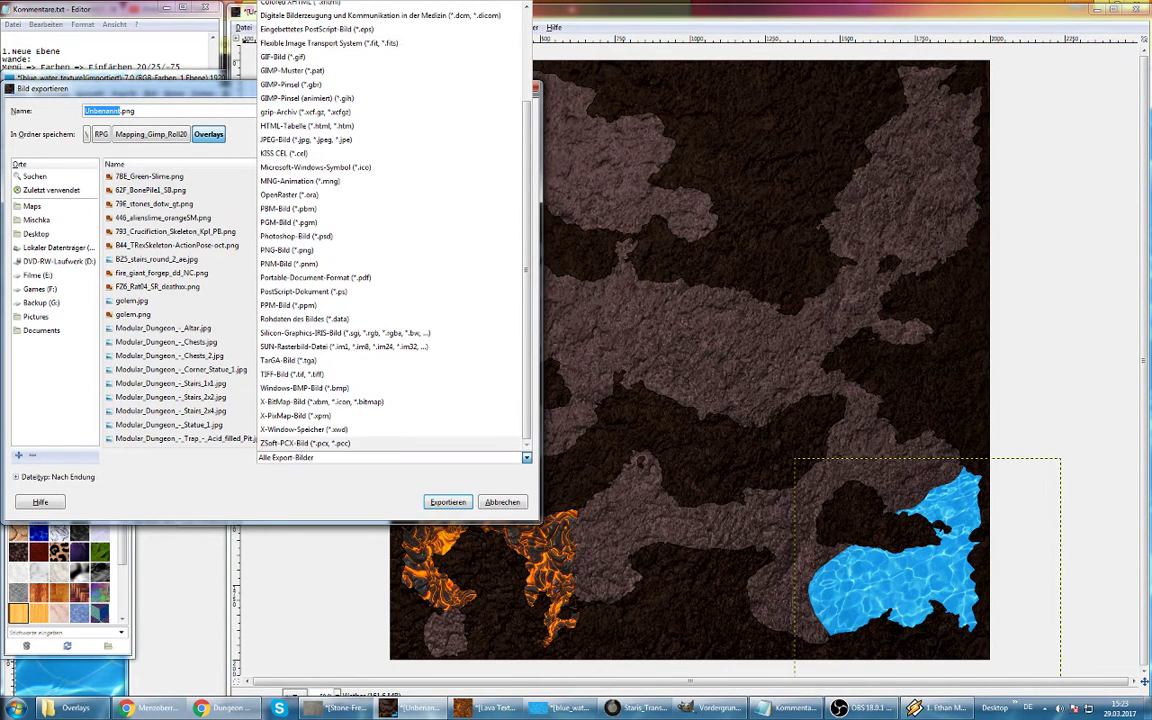
key("Escape")
Rename the export file to Stairs.png in the Overlays folder
left_click(134, 111)
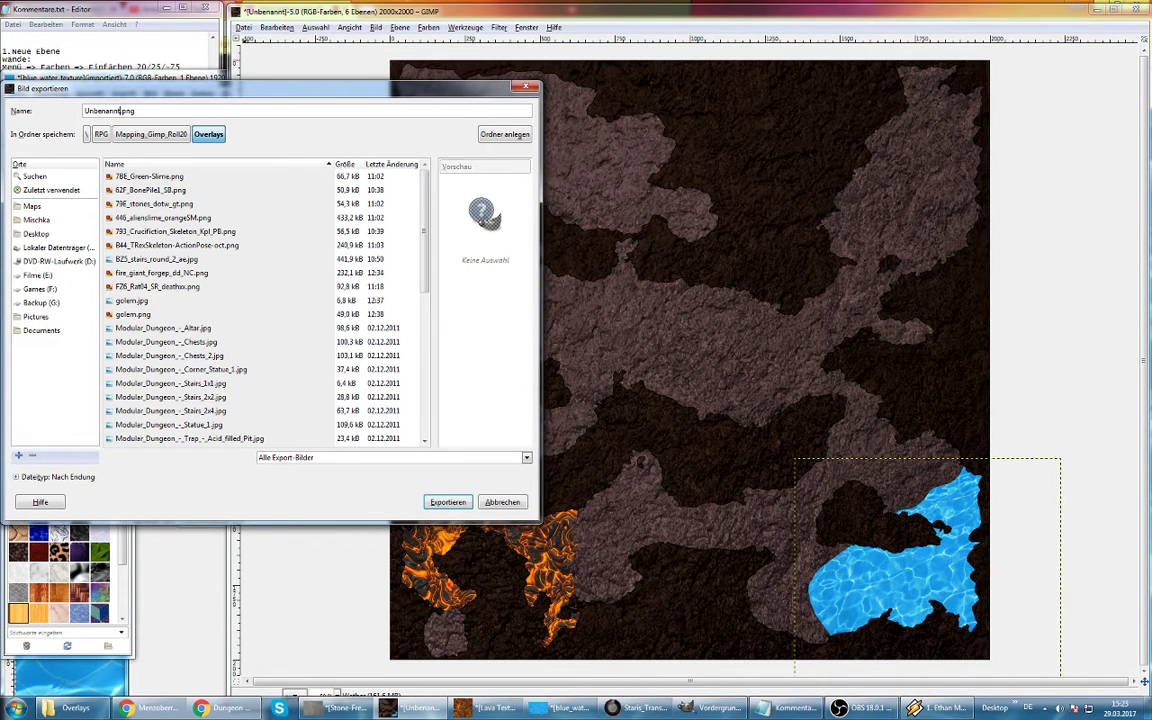
left_click_drag(121, 111, 84, 111)
type("Sta")
type("irs")
left_click(100, 111)
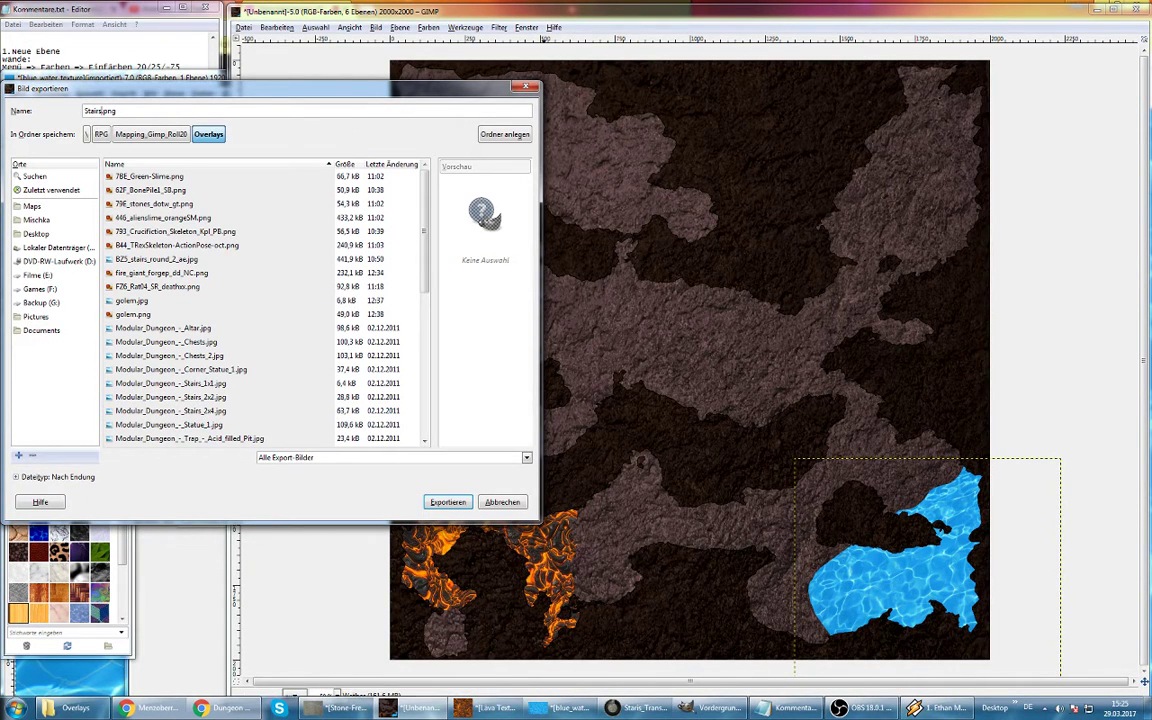
Export the map as Stairs.png to the Overlays folder and close the foreground colour dialog
key("Return")
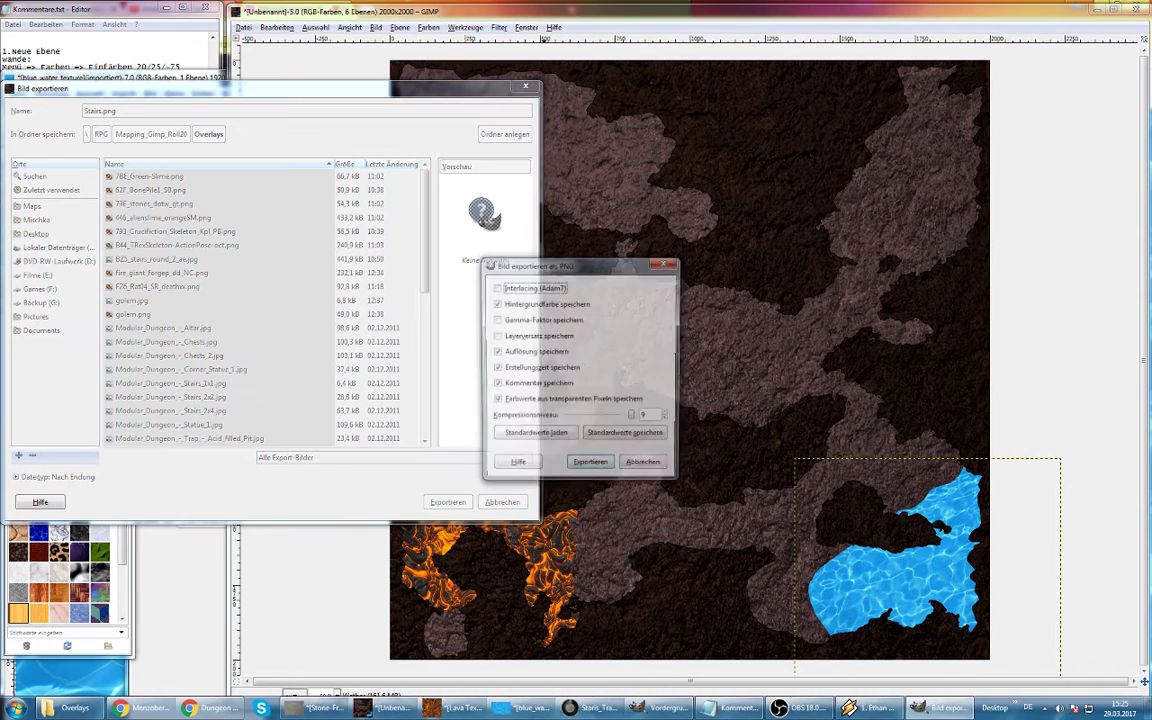
key("Return")
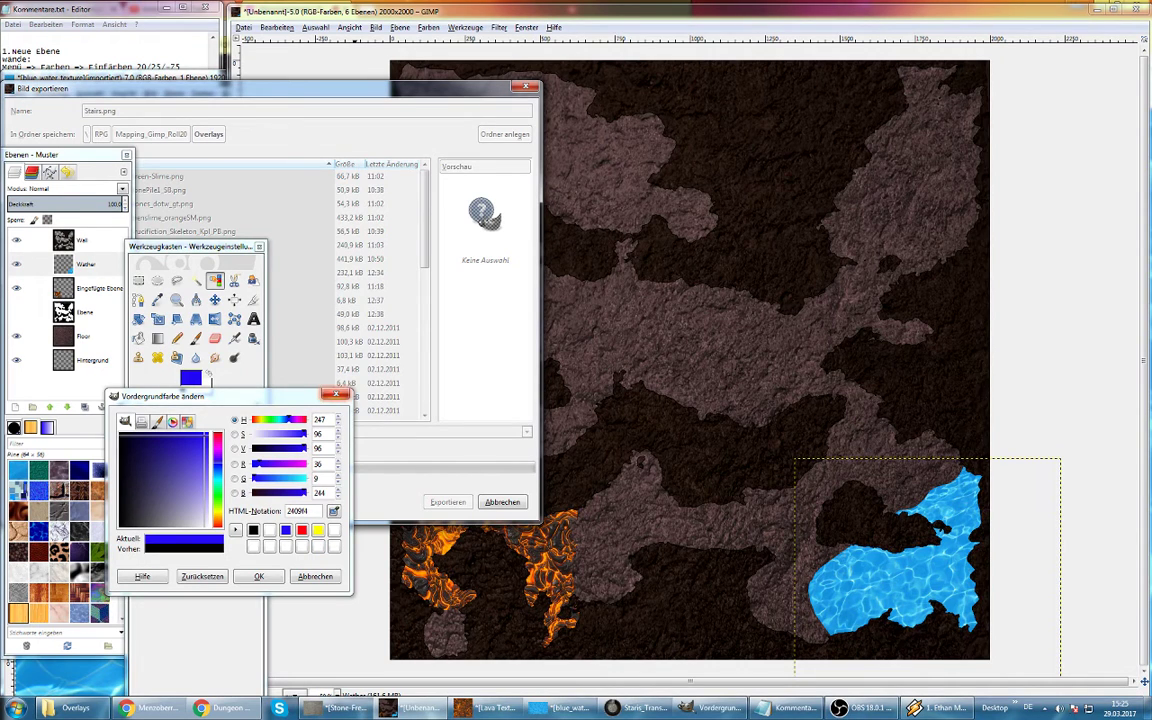
left_click(336, 394)
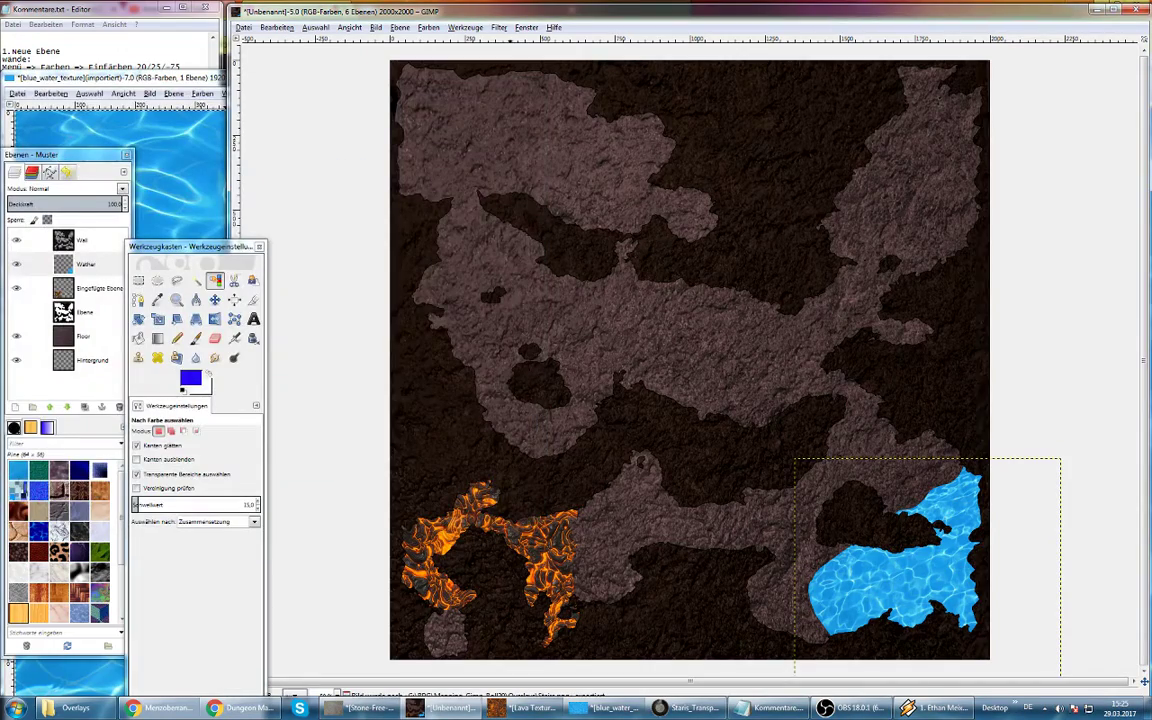
scroll(555, 400, "up", 2)
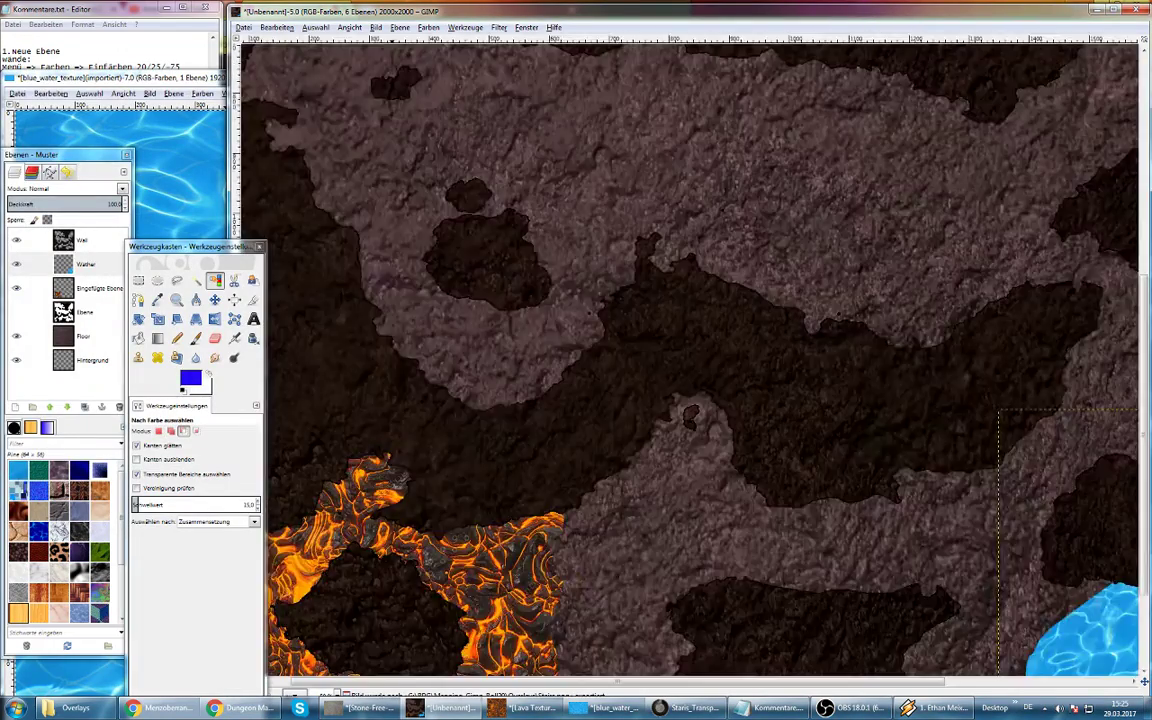
scroll(555, 400, "up", 2)
scroll(555, 400, "up", 2)
scroll(690, 380, "up", 2)
scroll(690, 380, "down", 1)
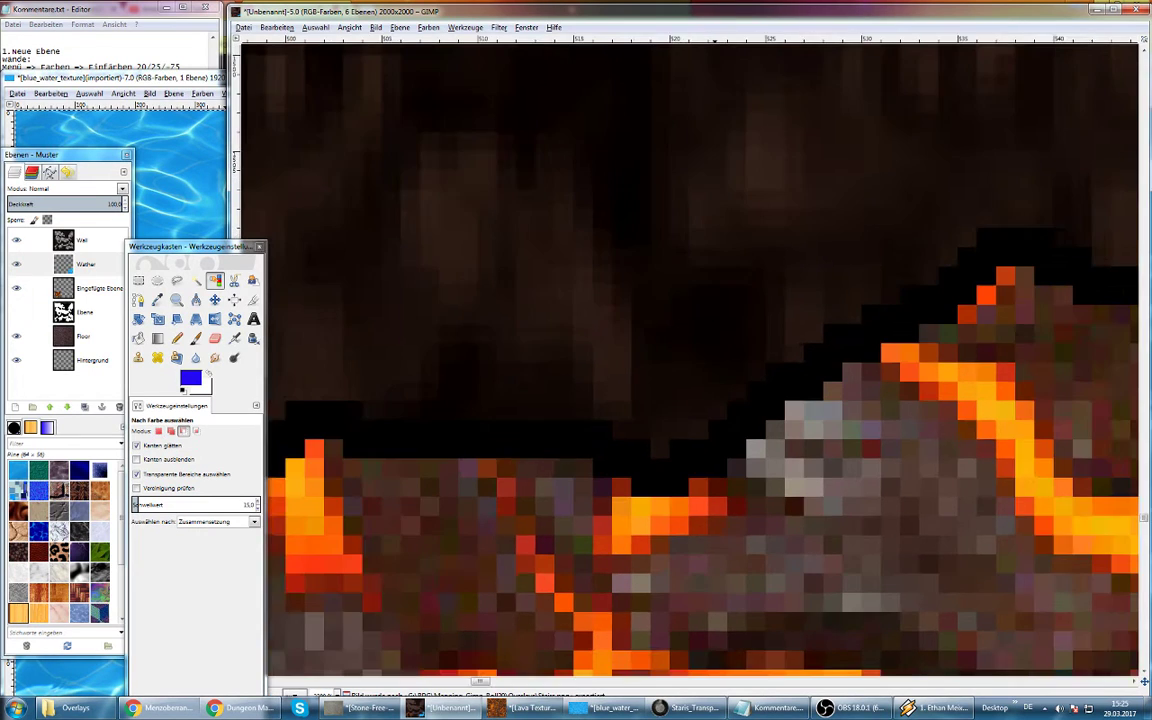
scroll(690, 380, "down", 1)
scroll(690, 380, "down", 4)
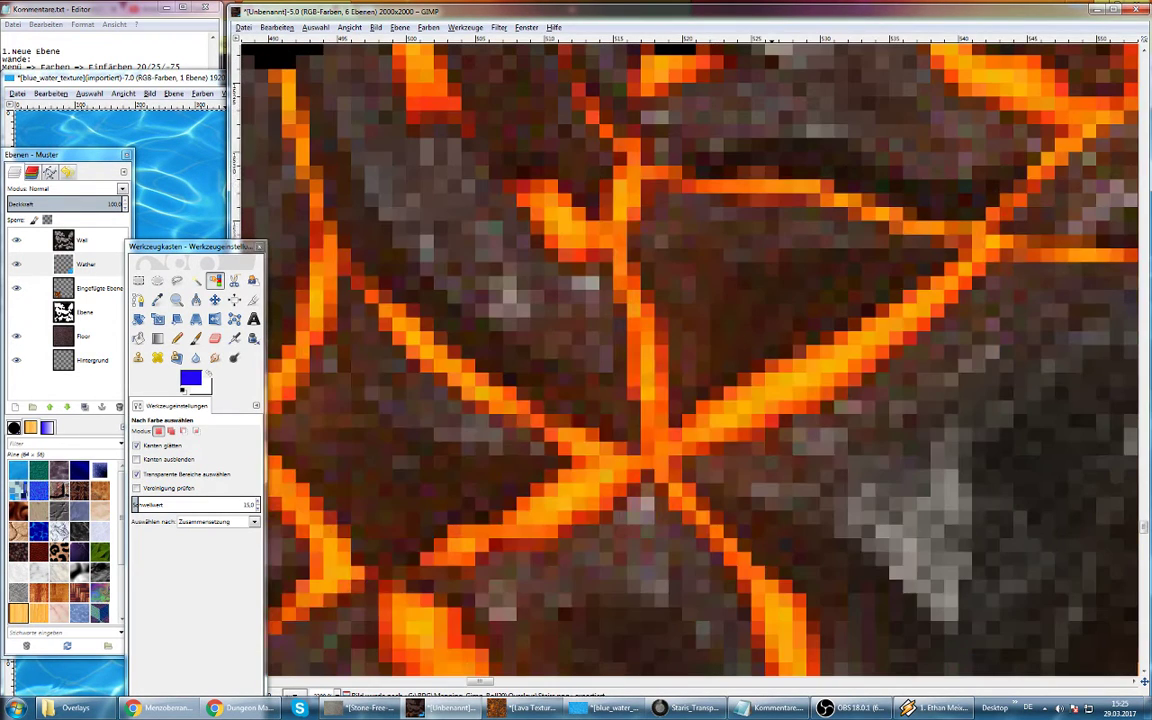
scroll(690, 380, "up", 1)
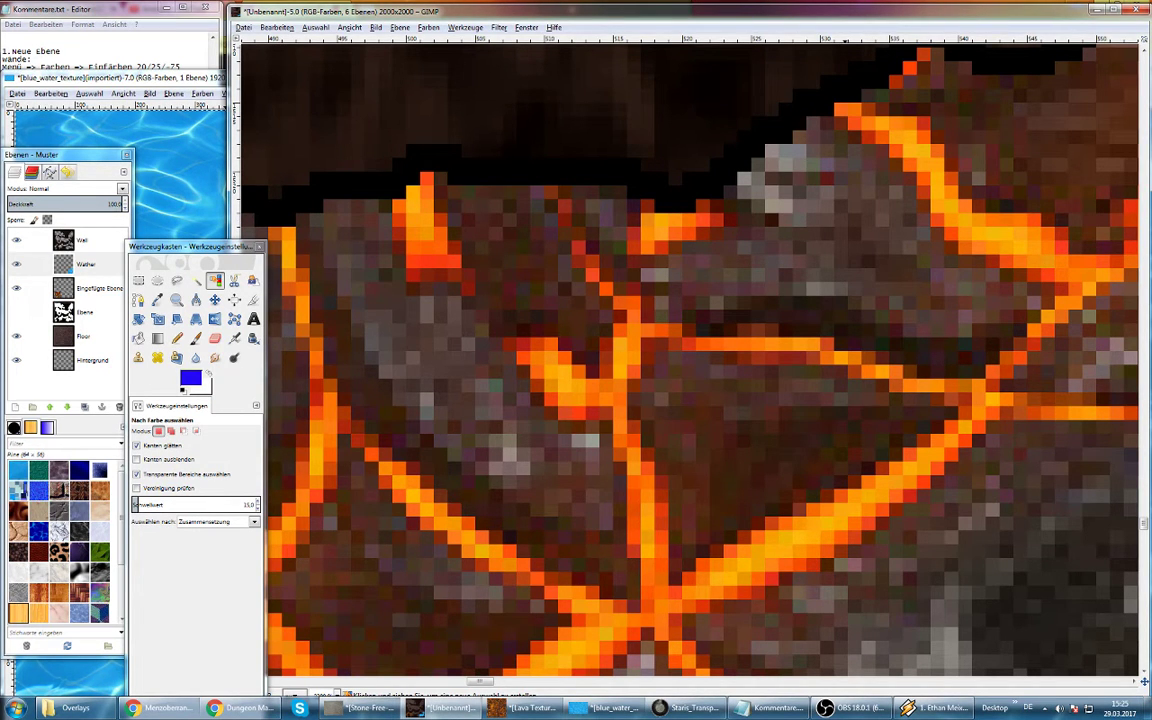
scroll(690, 360, "down", 2)
scroll(690, 360, "down", 2)
scroll(690, 360, "up", 3)
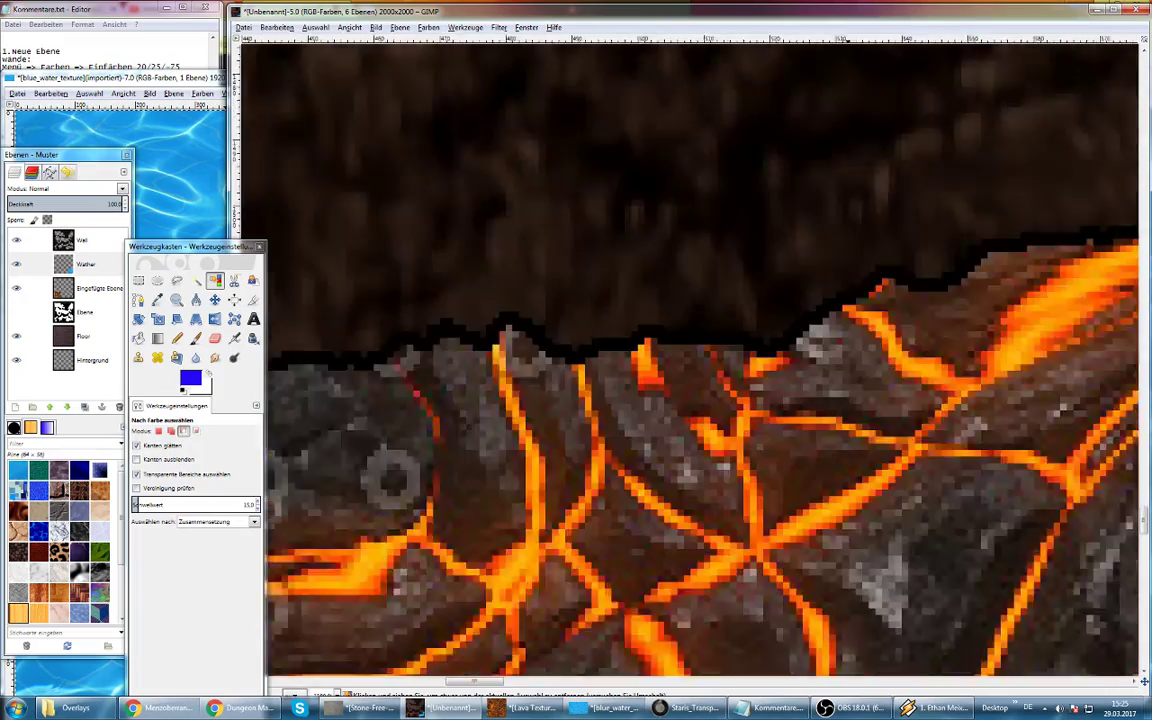
scroll(600, 490, "up", 2)
scroll(600, 490, "up", 1)
scroll(600, 490, "down", 1)
scroll(600, 490, "down", 2)
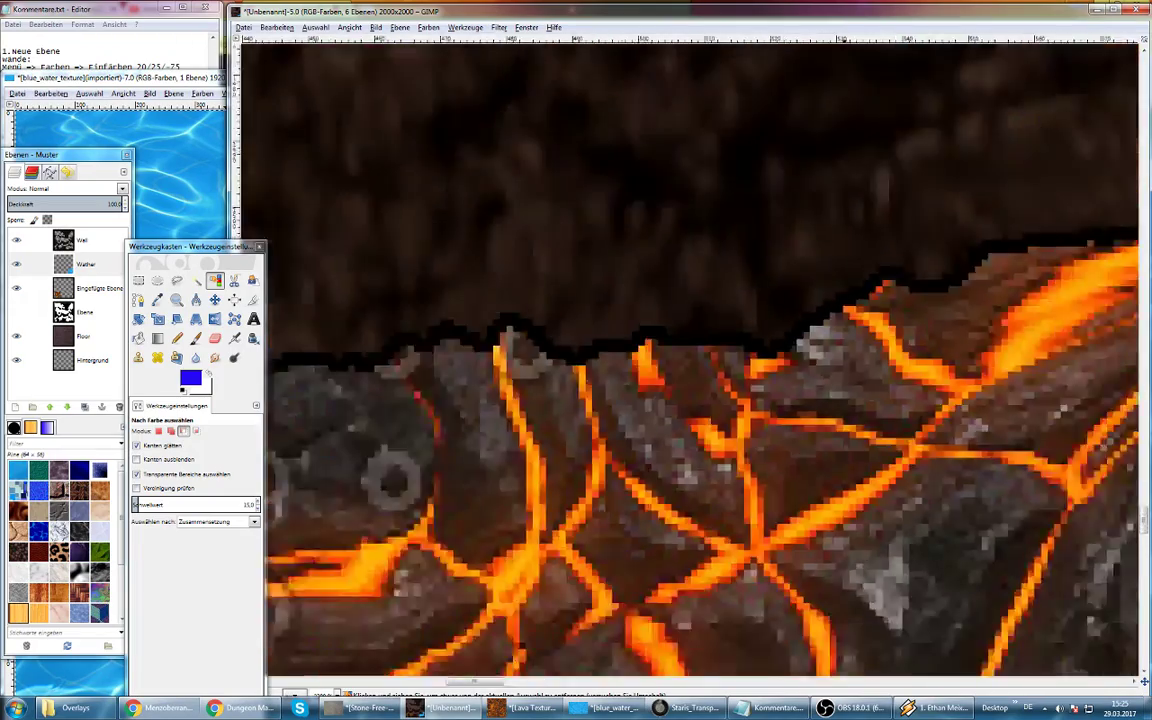
scroll(690, 360, "down", 3)
scroll(690, 360, "up", 2)
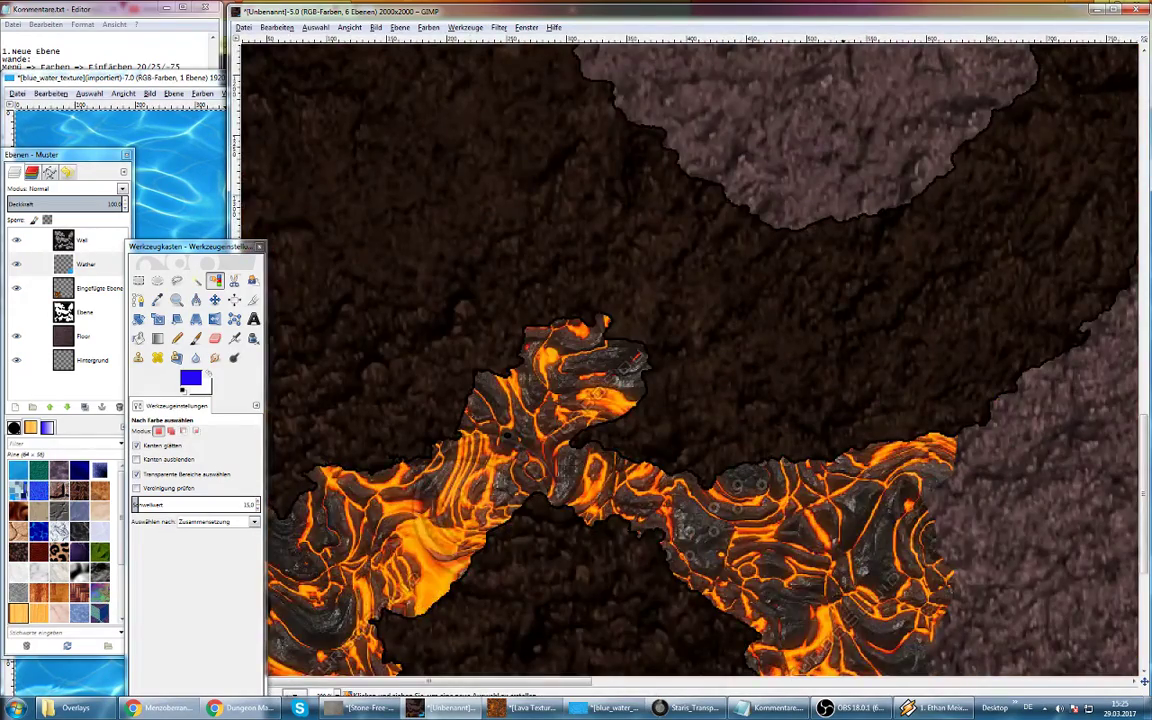
scroll(690, 360, "down", 2)
scroll(690, 360, "up", 2)
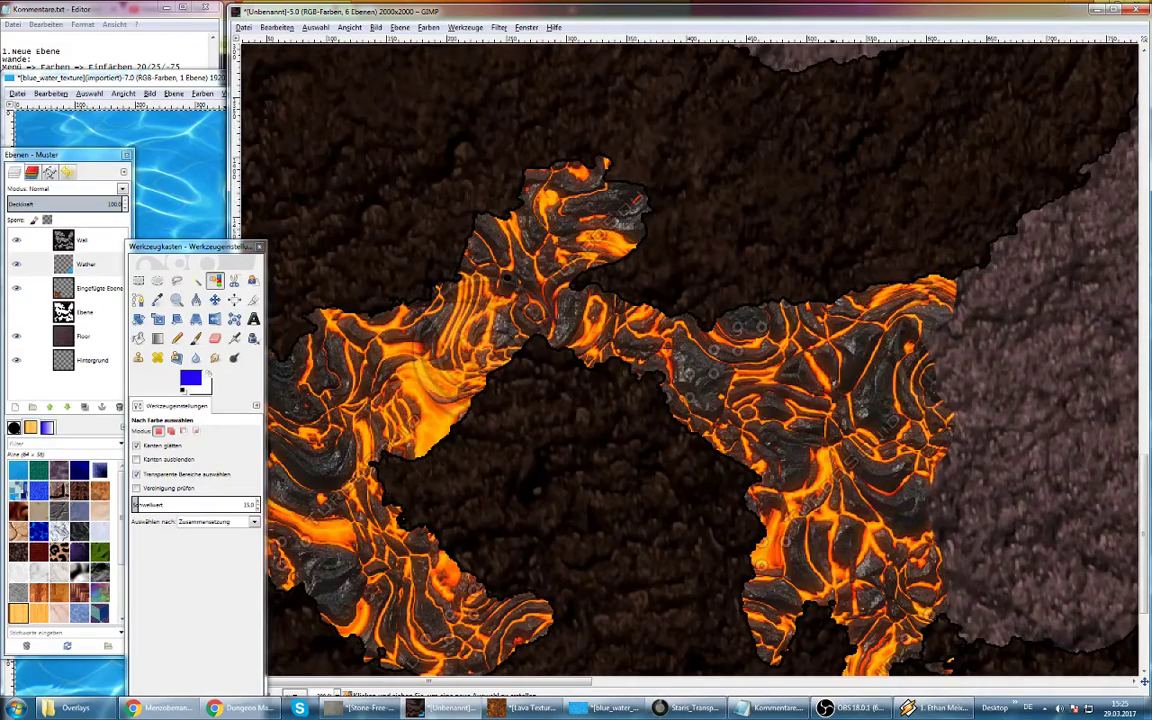
scroll(690, 360, "down", 3)
scroll(690, 360, "down", 1)
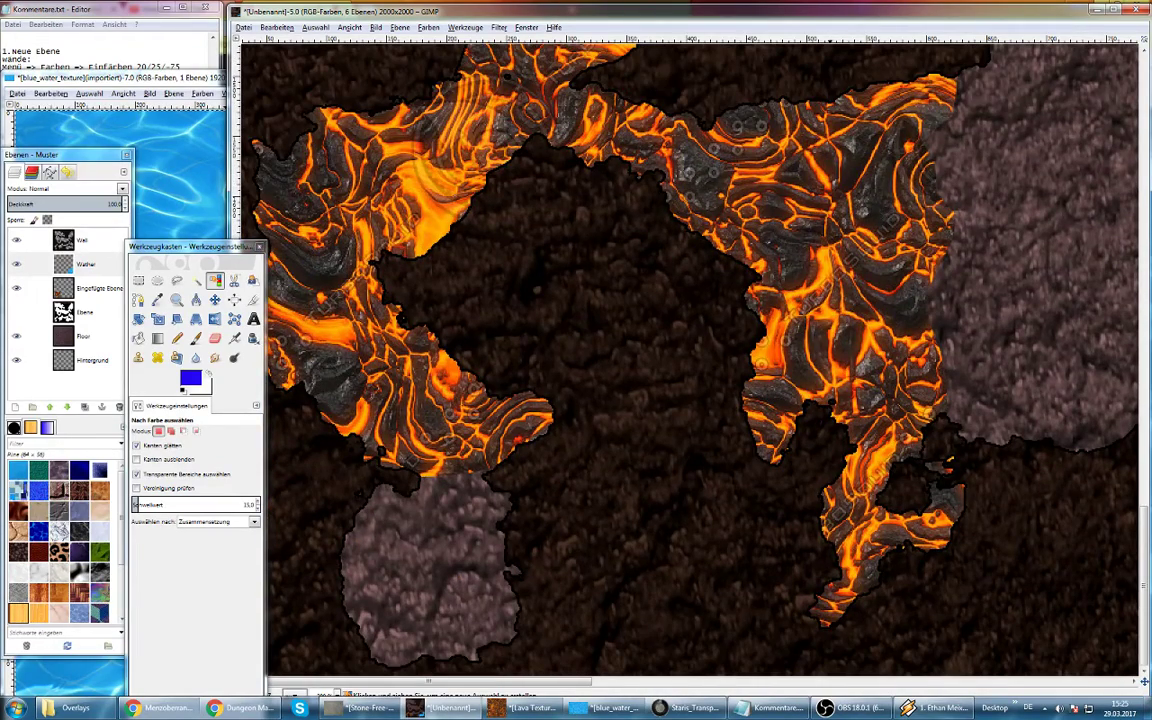
scroll(690, 360, "down", 2)
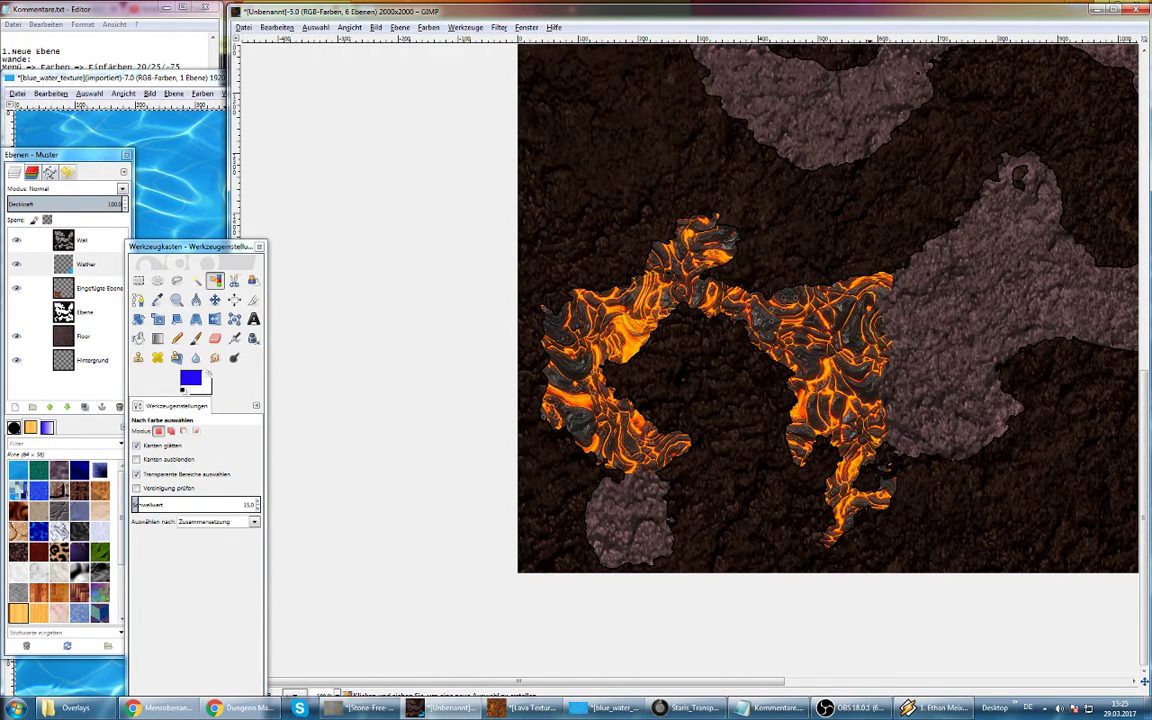
scroll(828, 360, "down", 5)
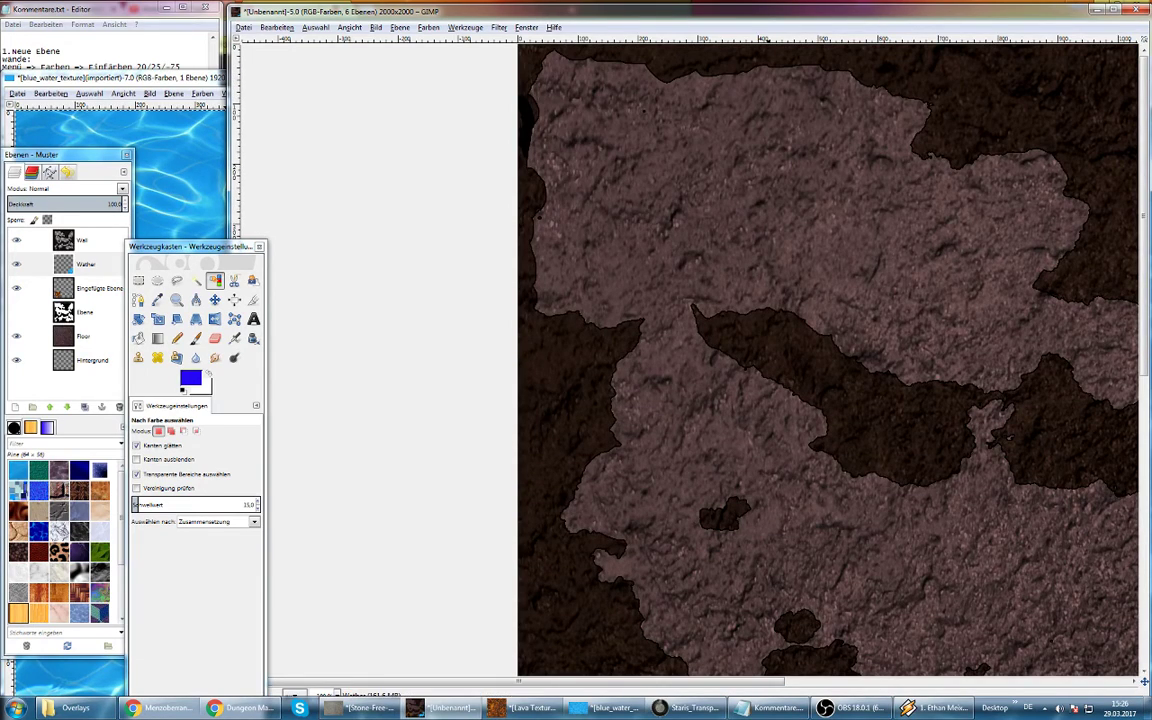
Select the spiral stairs by their alpha outline in the Staris_Transparent image
left_click(690, 708)
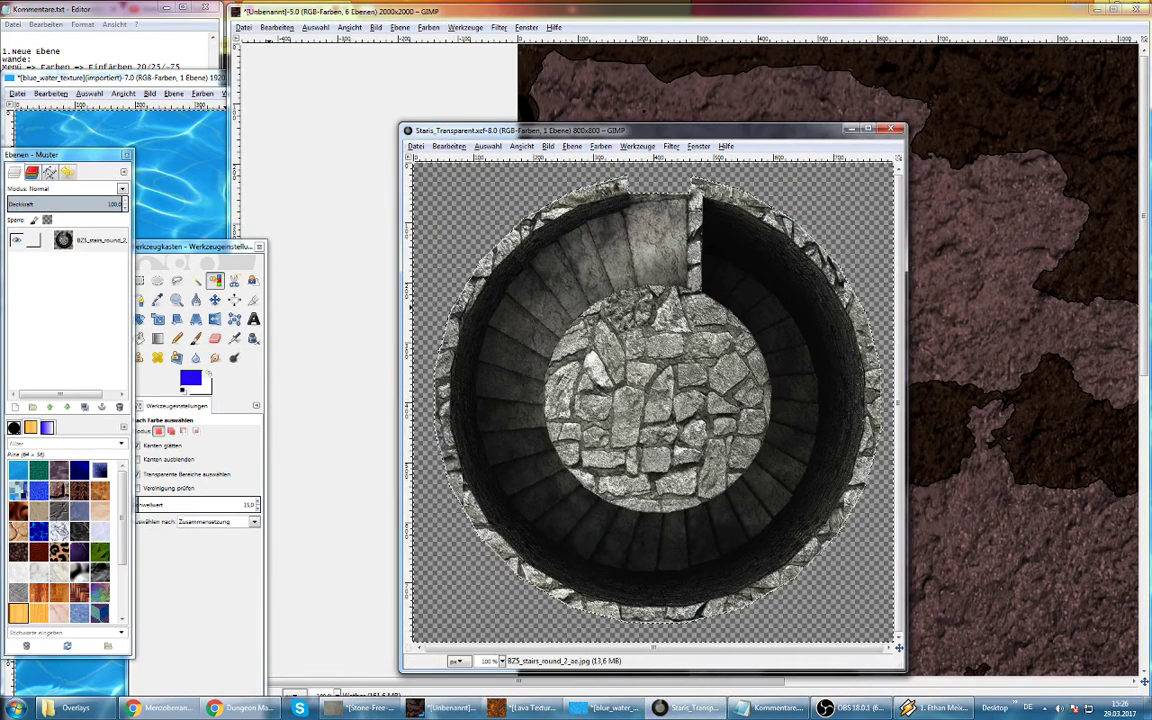
right_click(90, 241)
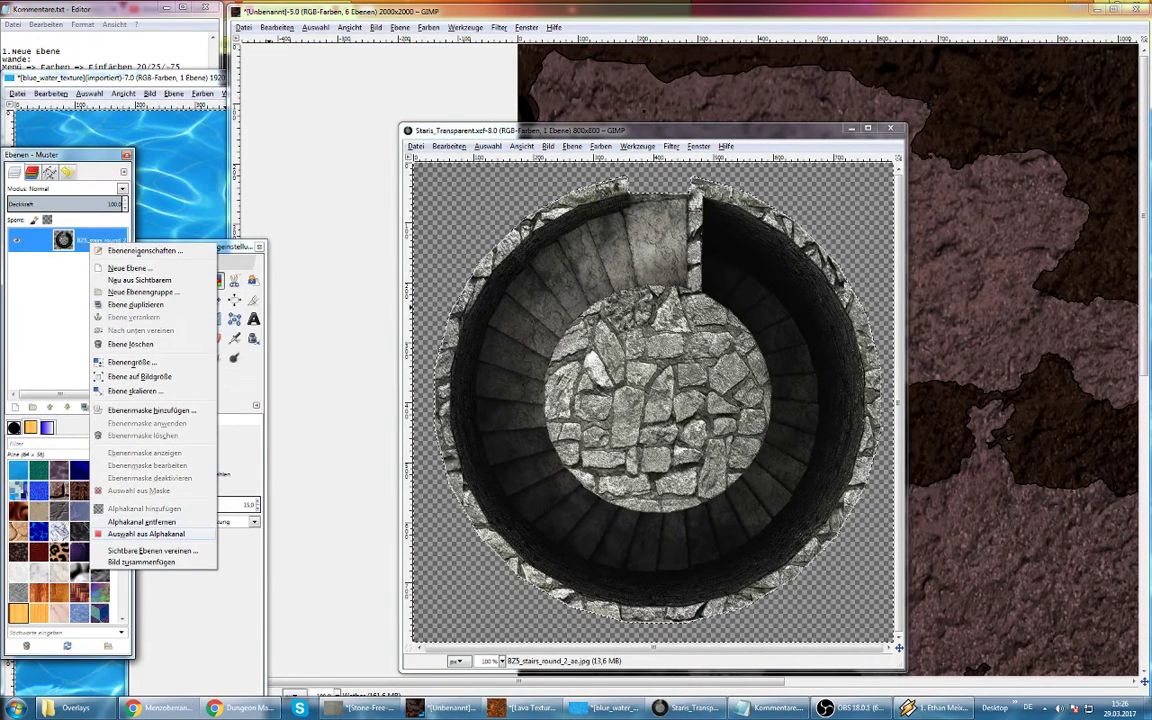
left_click(146, 534)
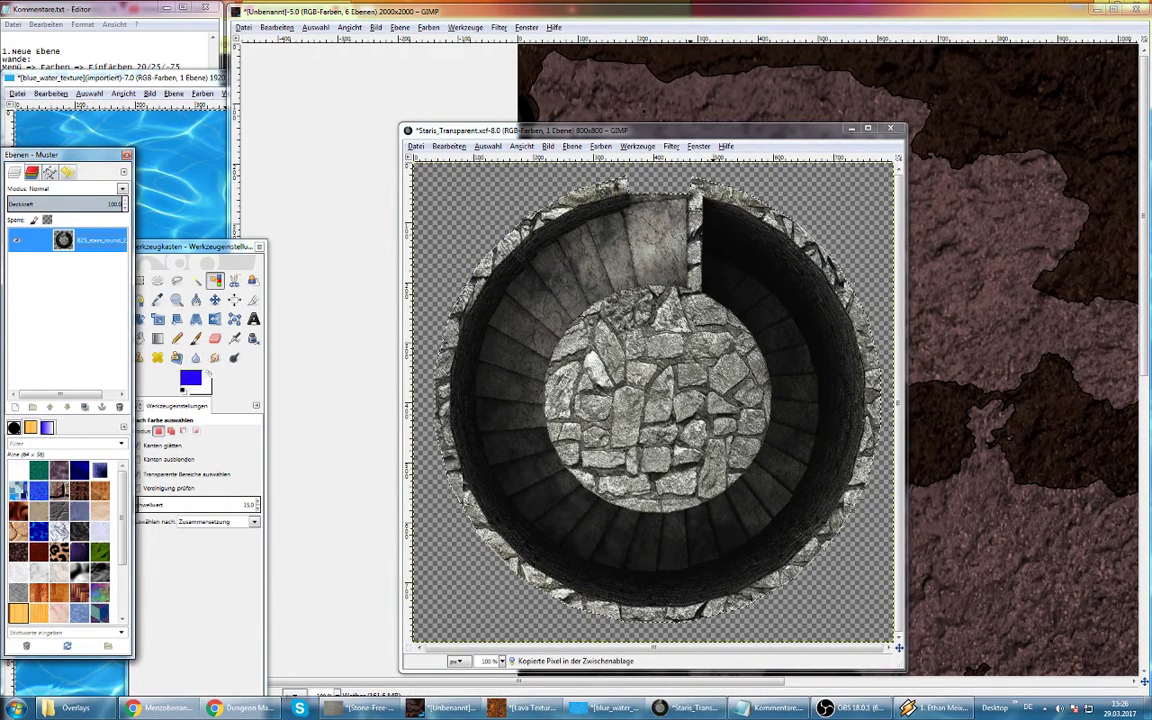
Paste the stairs into the dungeon map and make them a new layer
left_click(330, 620)
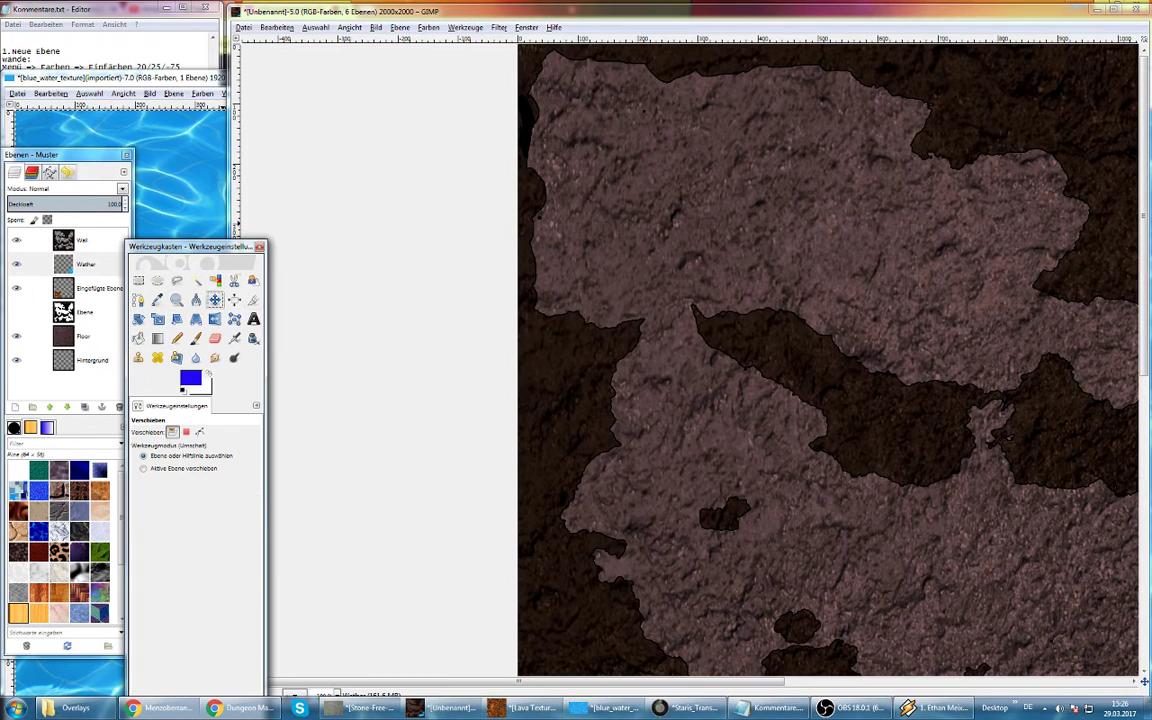
key("m")
key("ctrl+v")
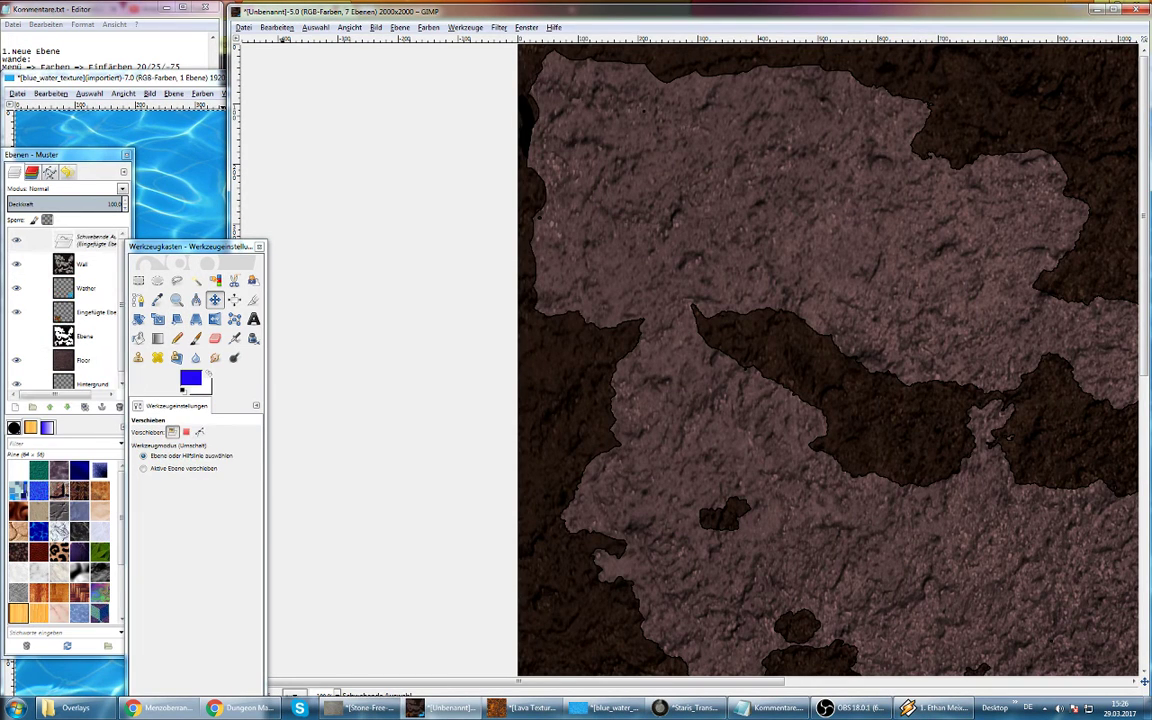
right_click(84, 243)
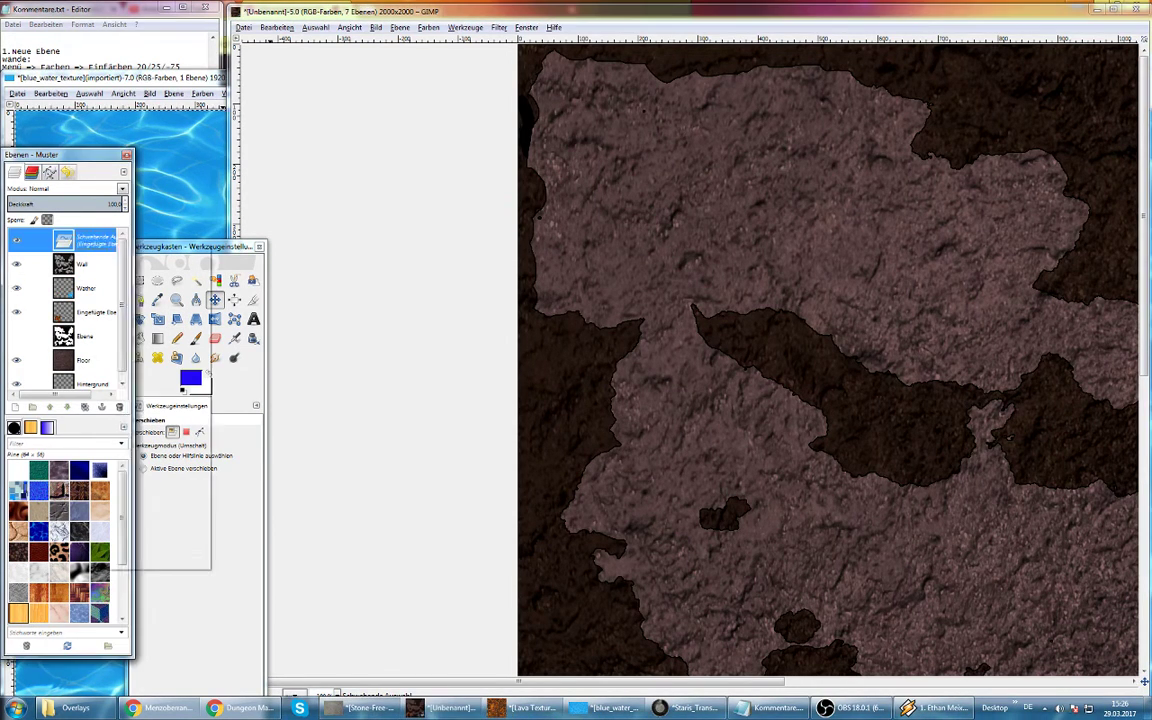
left_click(127, 268)
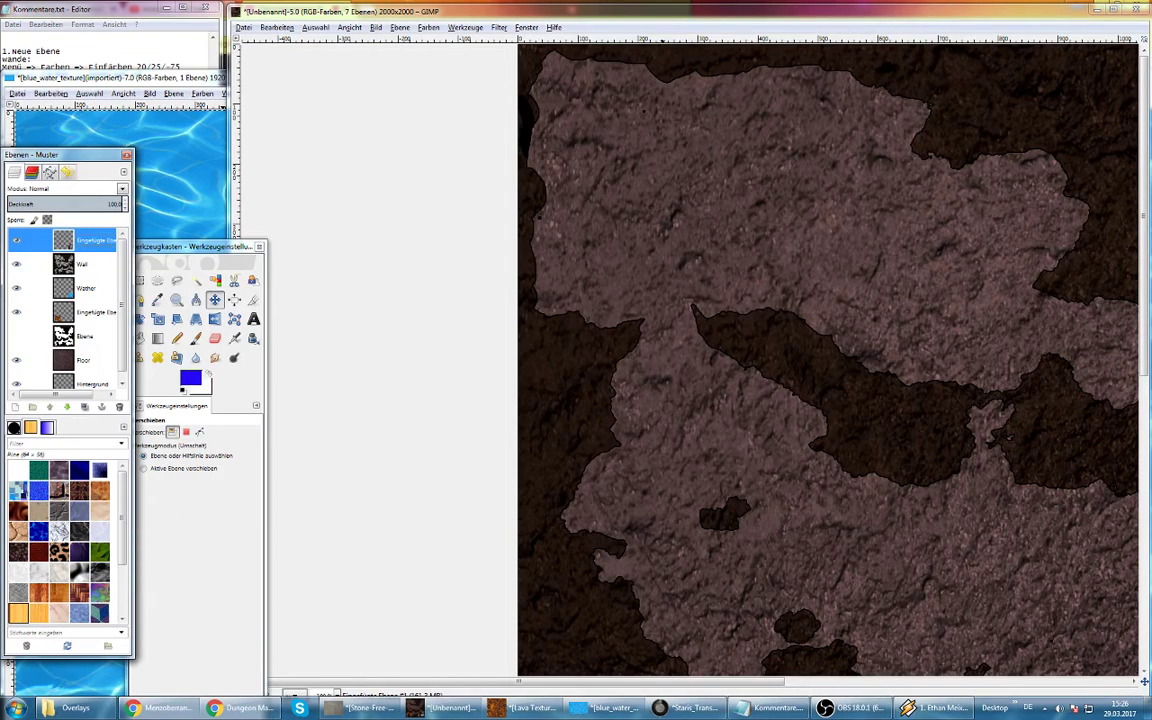
key("shift+ctrl+j")
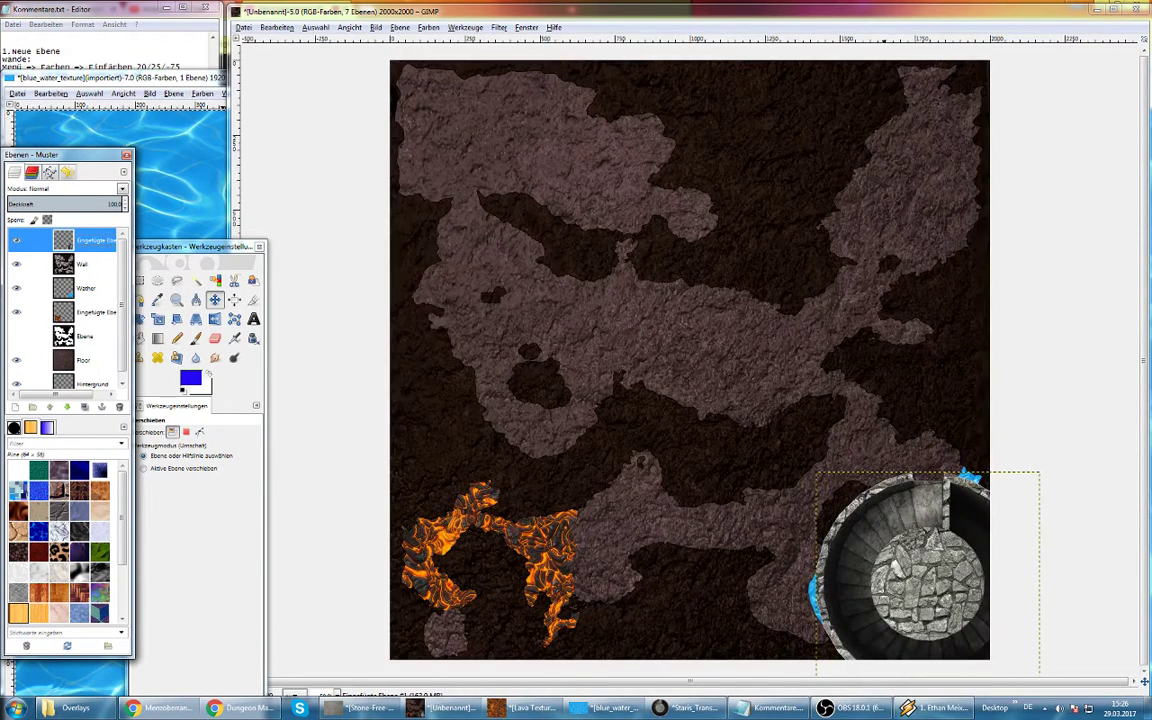
Move the stairs to the map's top-left corner and clear the tool panel aside
left_click_drag(968, 478, 541, 73)
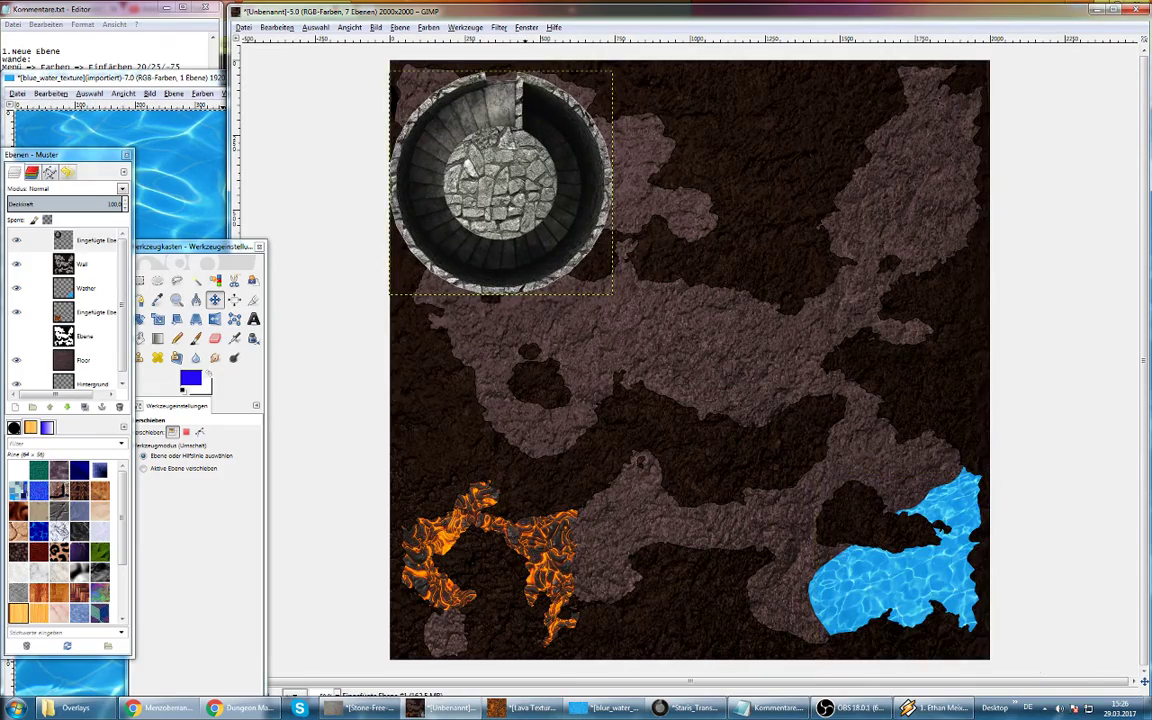
scroll(541, 73, "up", 1)
scroll(541, 73, "up", 1)
scroll(541, 73, "up", 1)
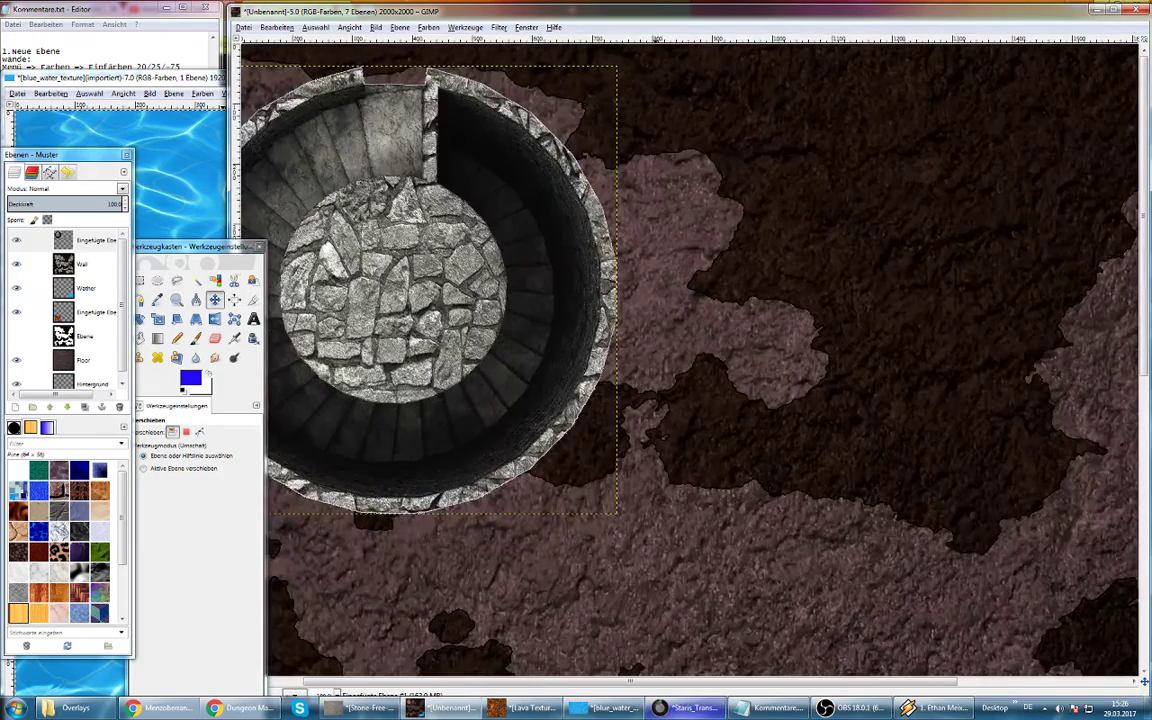
scroll(700, 360, "left", 2)
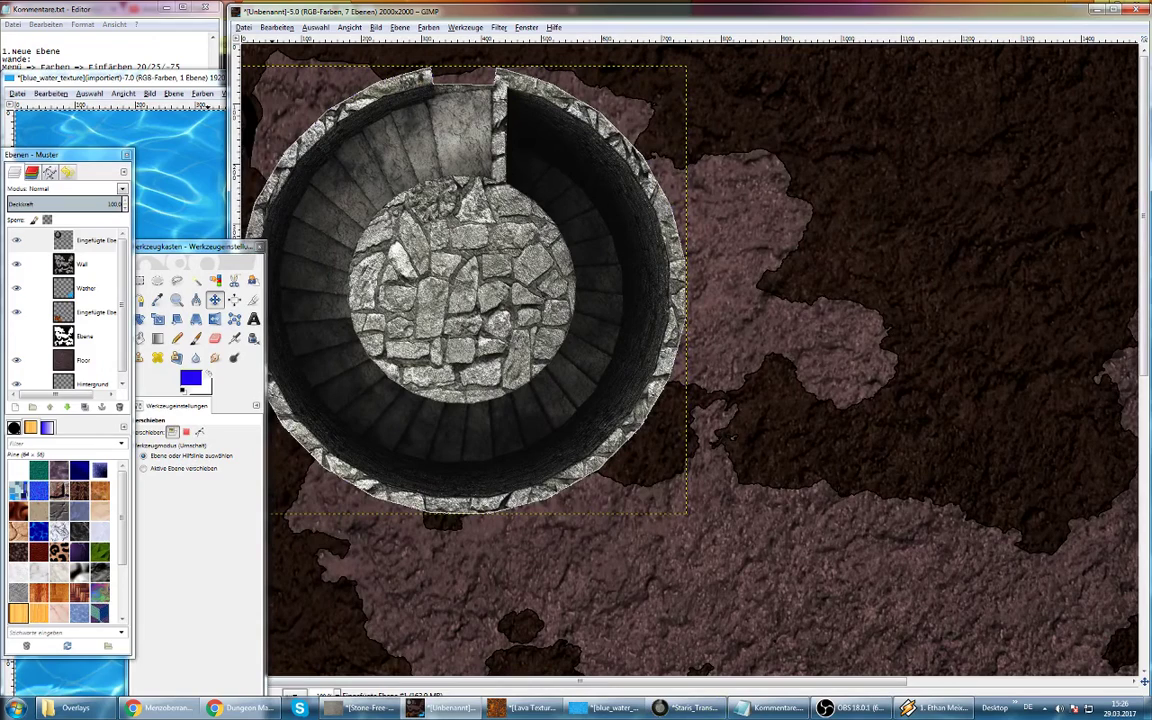
left_click_drag(195, 246, 112, 196)
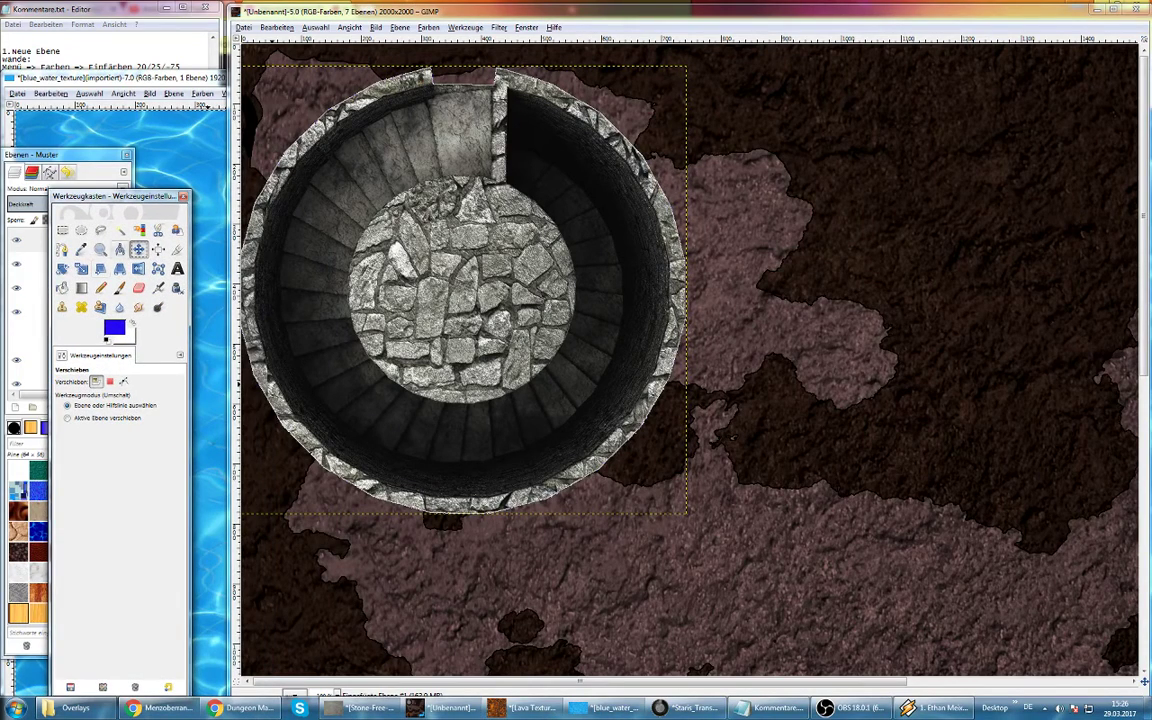
left_click(80, 240)
right_click(85, 238)
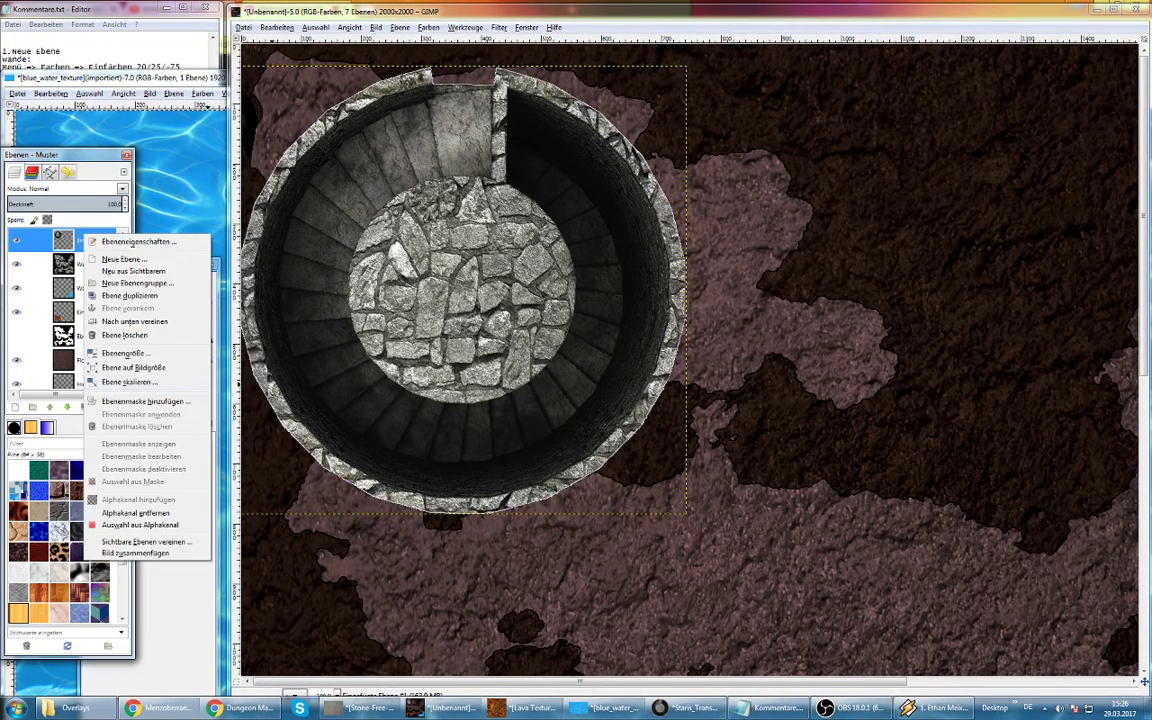
left_click(144, 297)
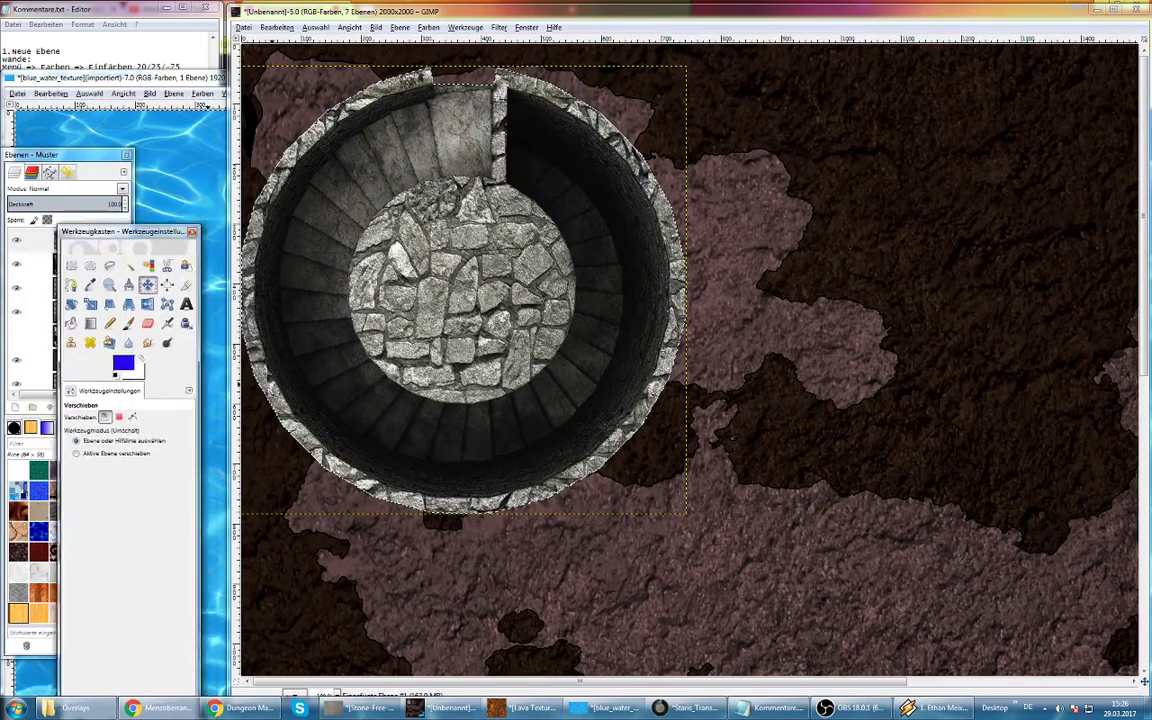
left_click_drag(125, 231, 107, 189)
Shrink the stairs layer to about 400 pixels wide
left_click(680, 508)
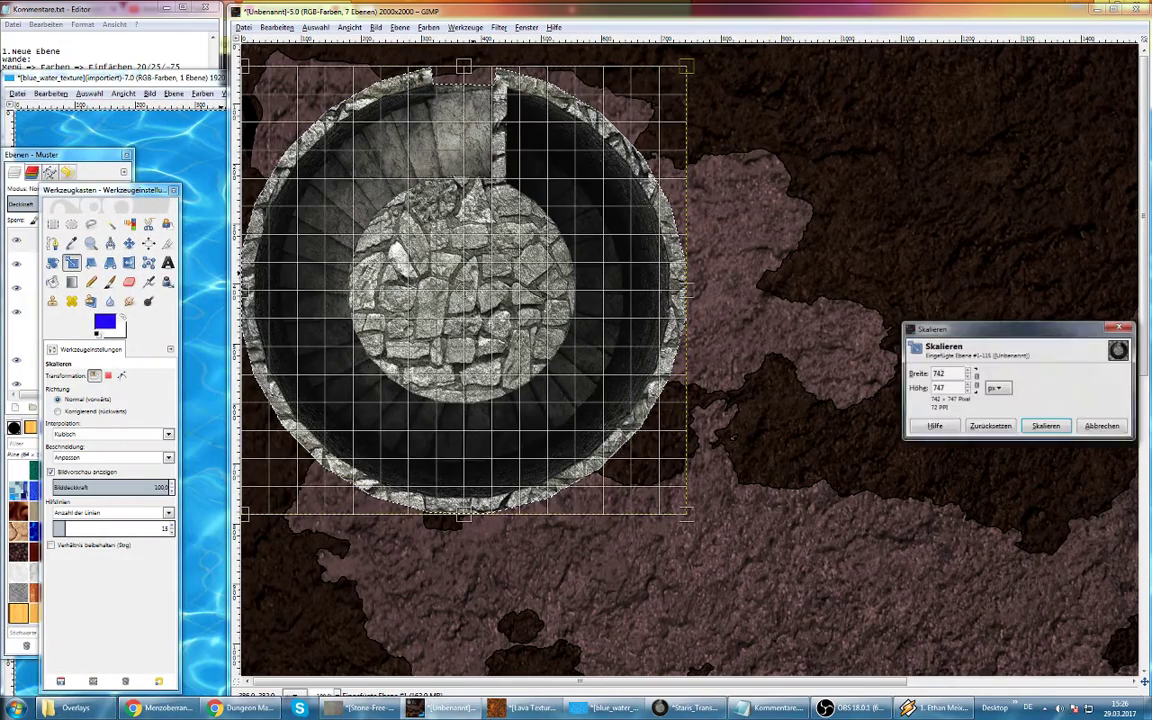
mouse_move(684, 512)
left_mouse_down()
mouse_move(463, 263)
mouse_move(481, 290)
left_mouse_up()
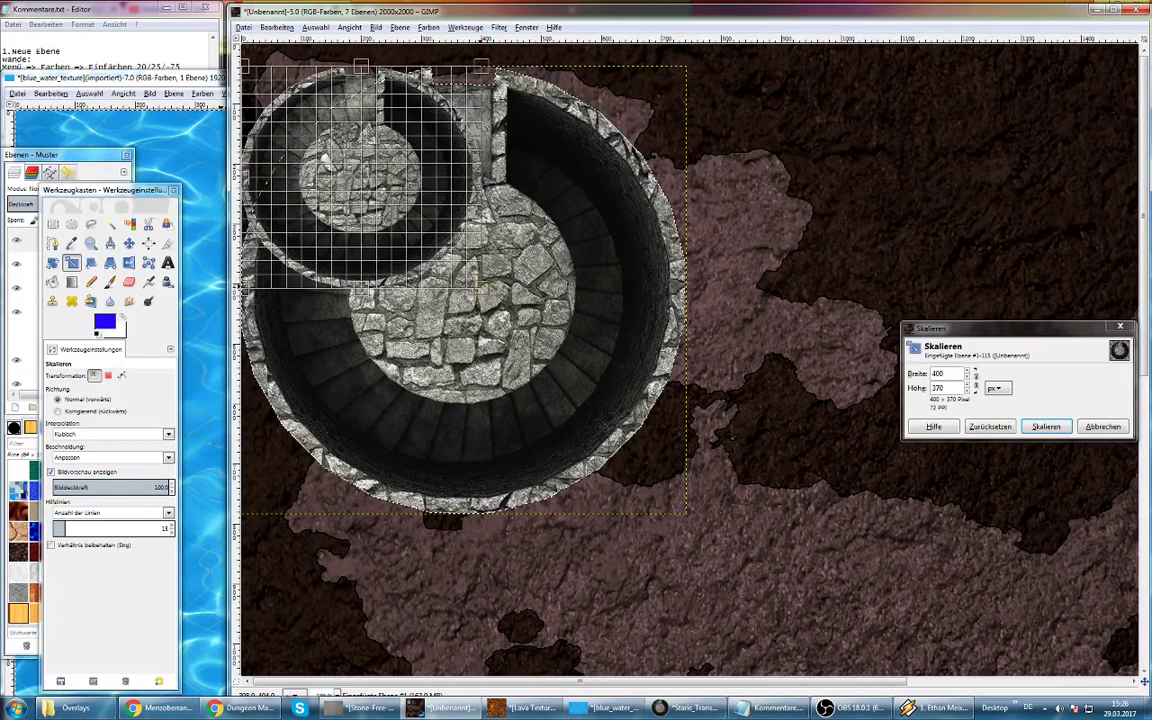
left_click_drag(481, 290, 480, 288)
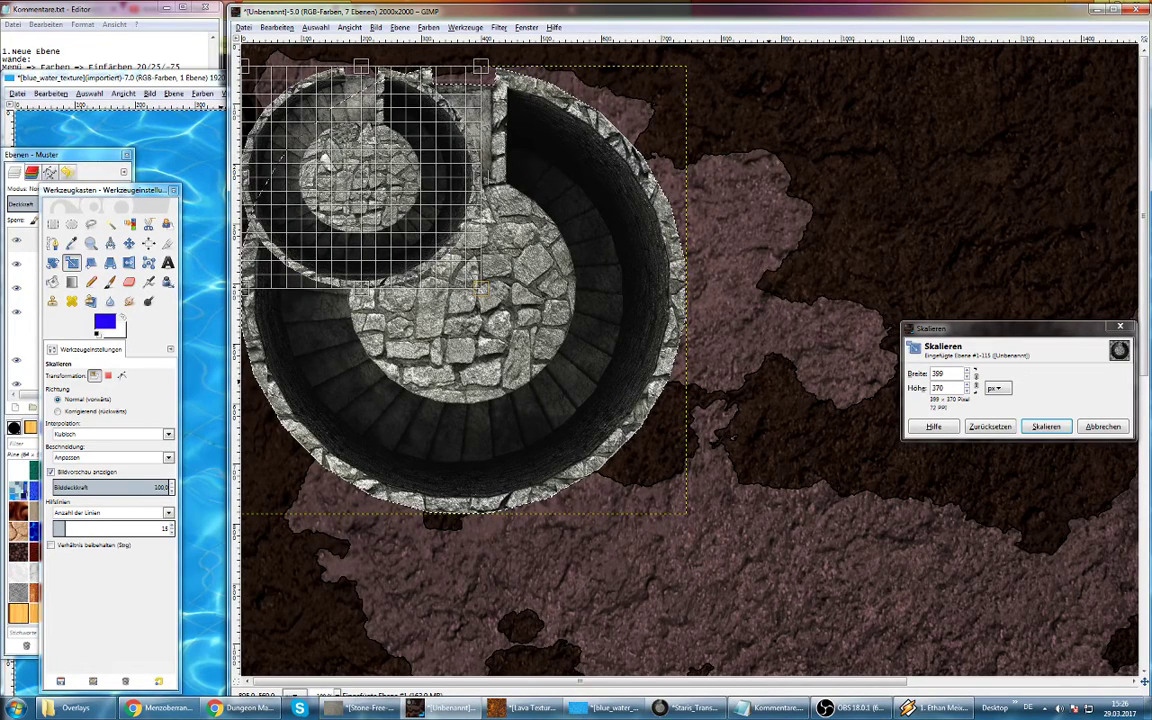
key("Return")
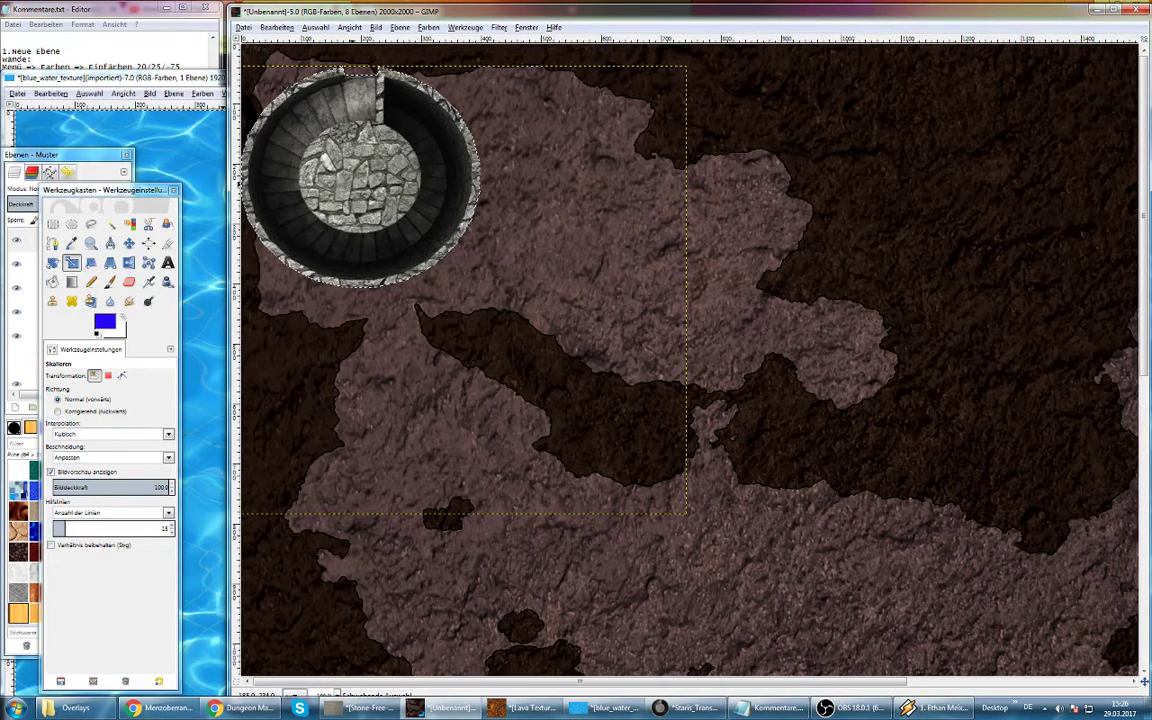
Nudge the stair circle slightly right and down onto the cave floor
left_click(129, 243)
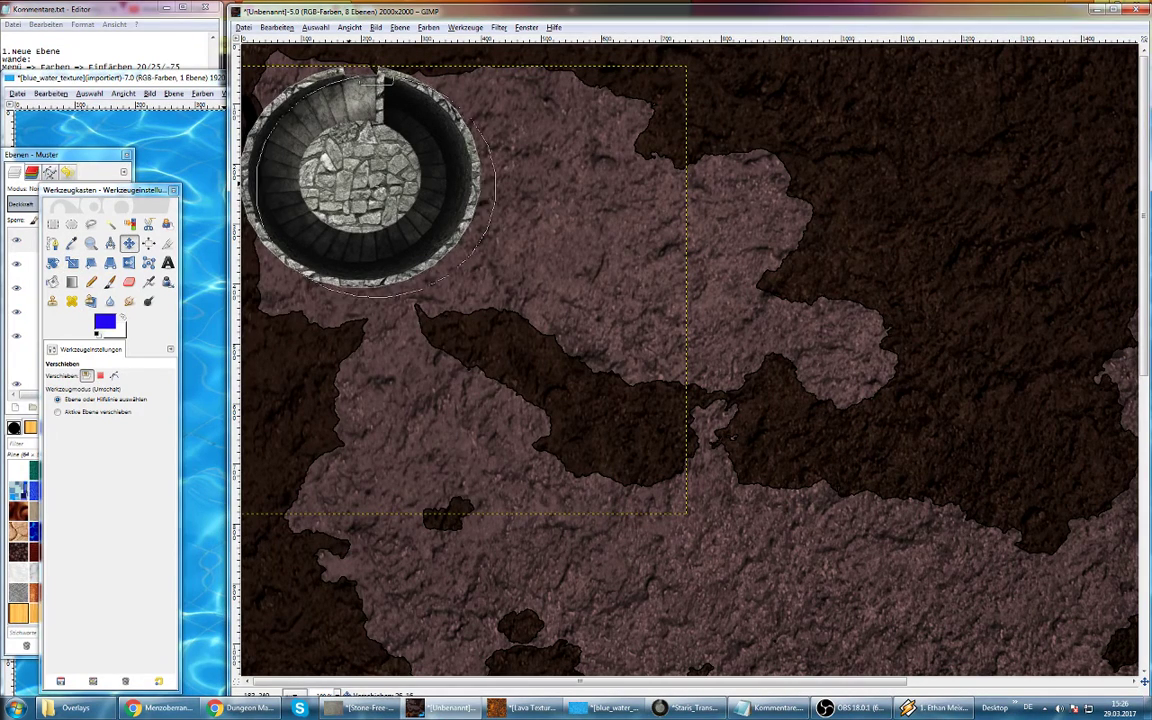
left_click_drag(415, 212, 446, 225)
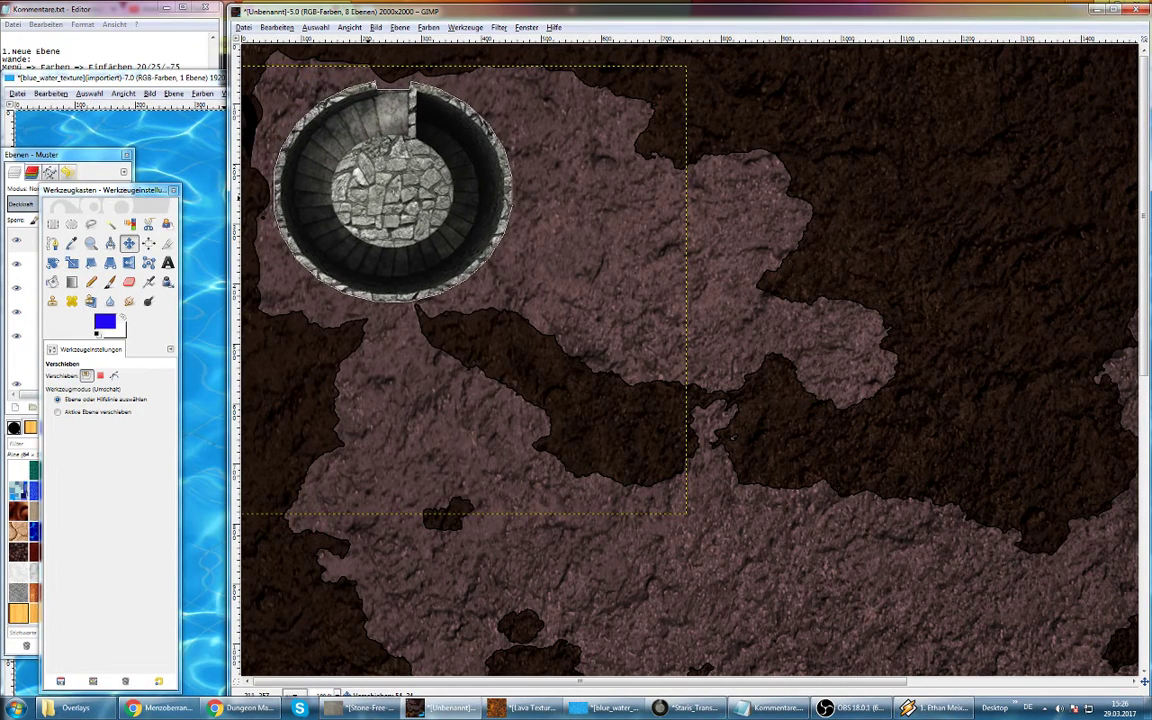
left_click_drag(446, 225, 413, 191)
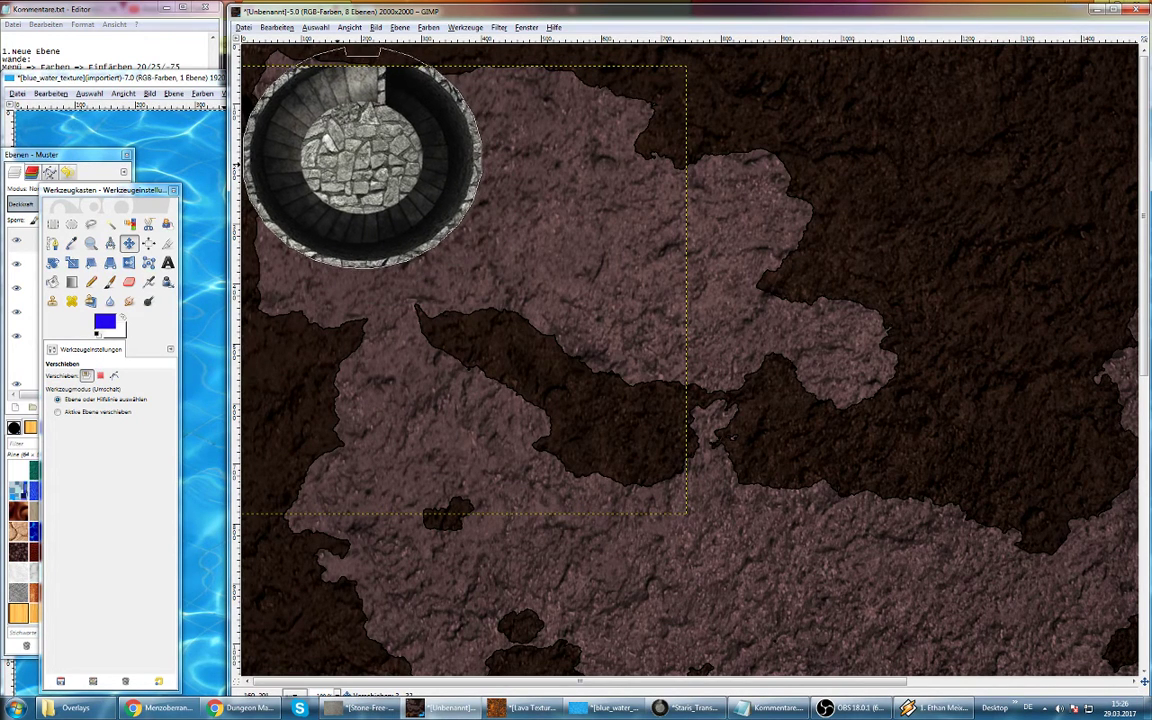
left_click_drag(413, 191, 444, 227)
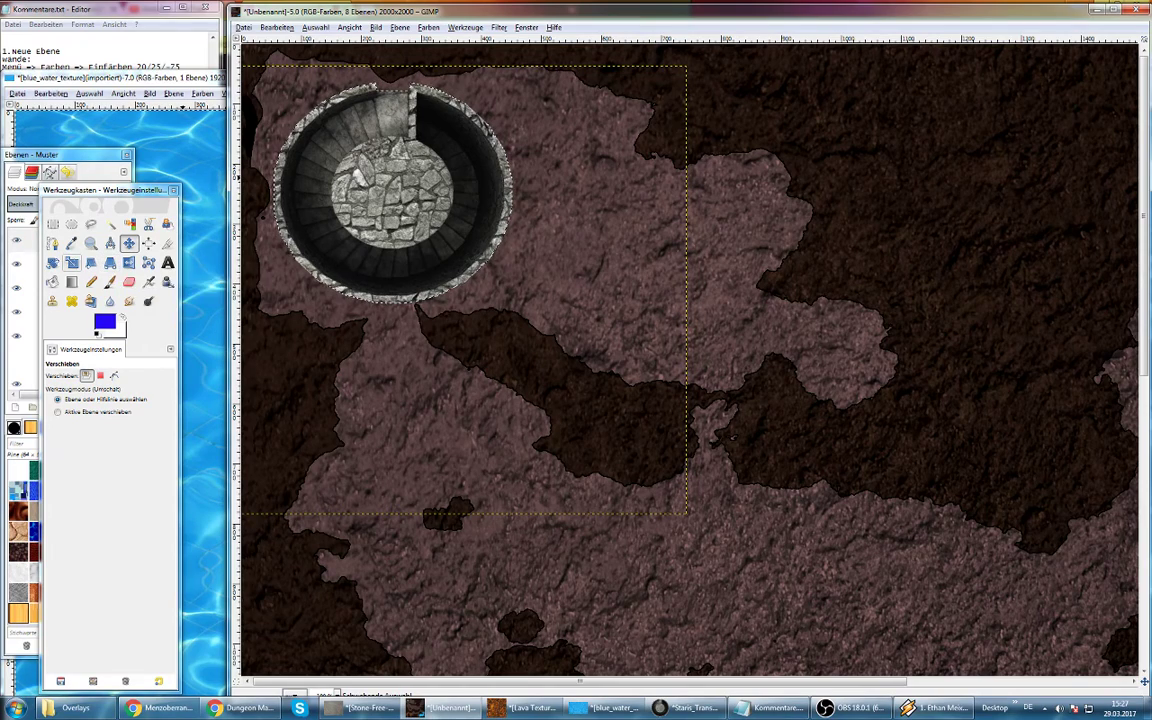
Rotate the spiral stairs about 90° so the stair opening faces right
left_click(53, 263)
left_click(393, 190)
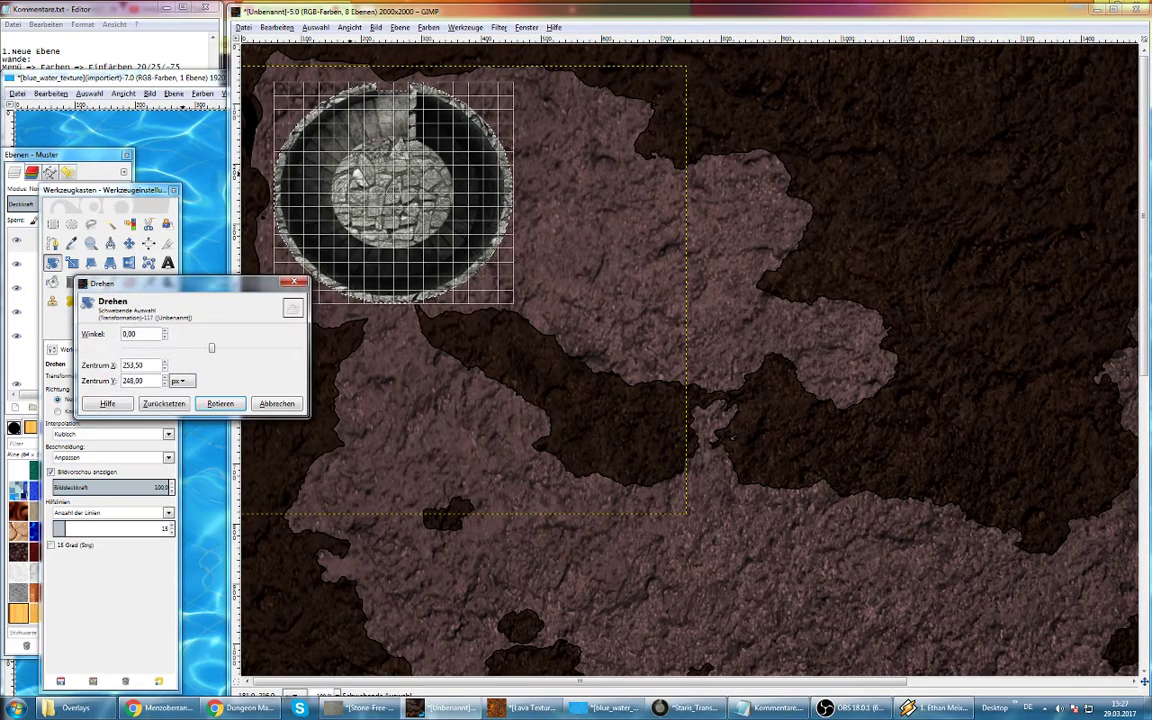
left_click_drag(360, 170, 409, 158)
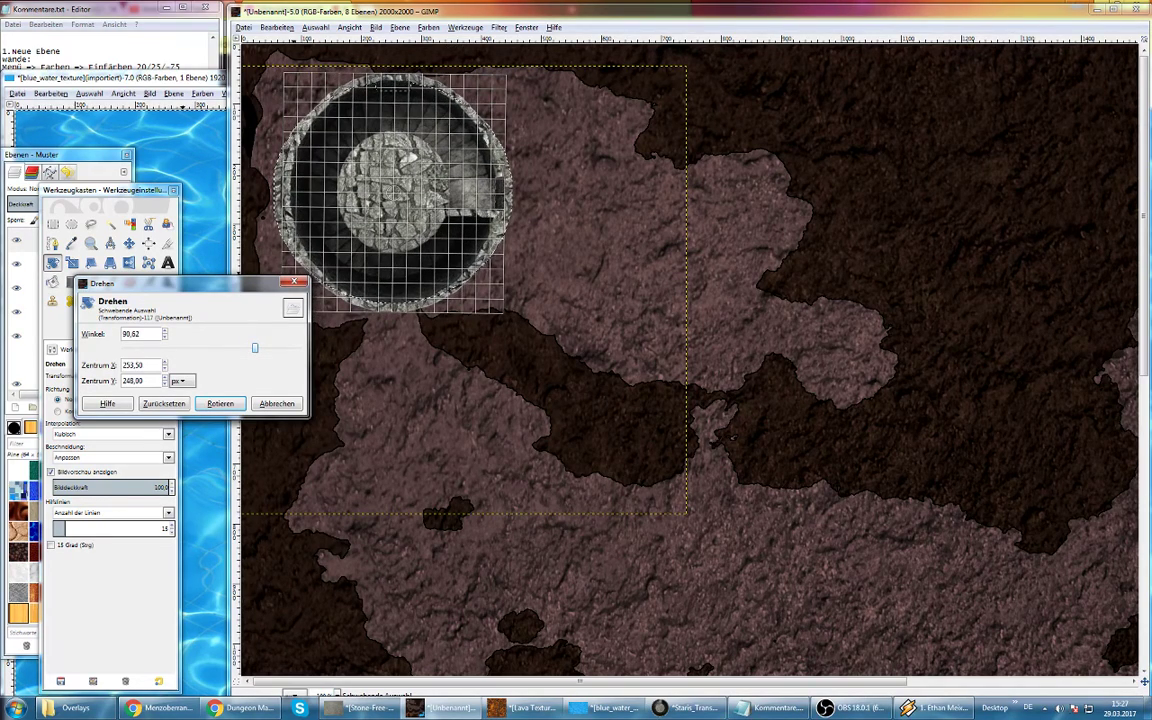
left_click_drag(409, 158, 410, 157)
key("Return")
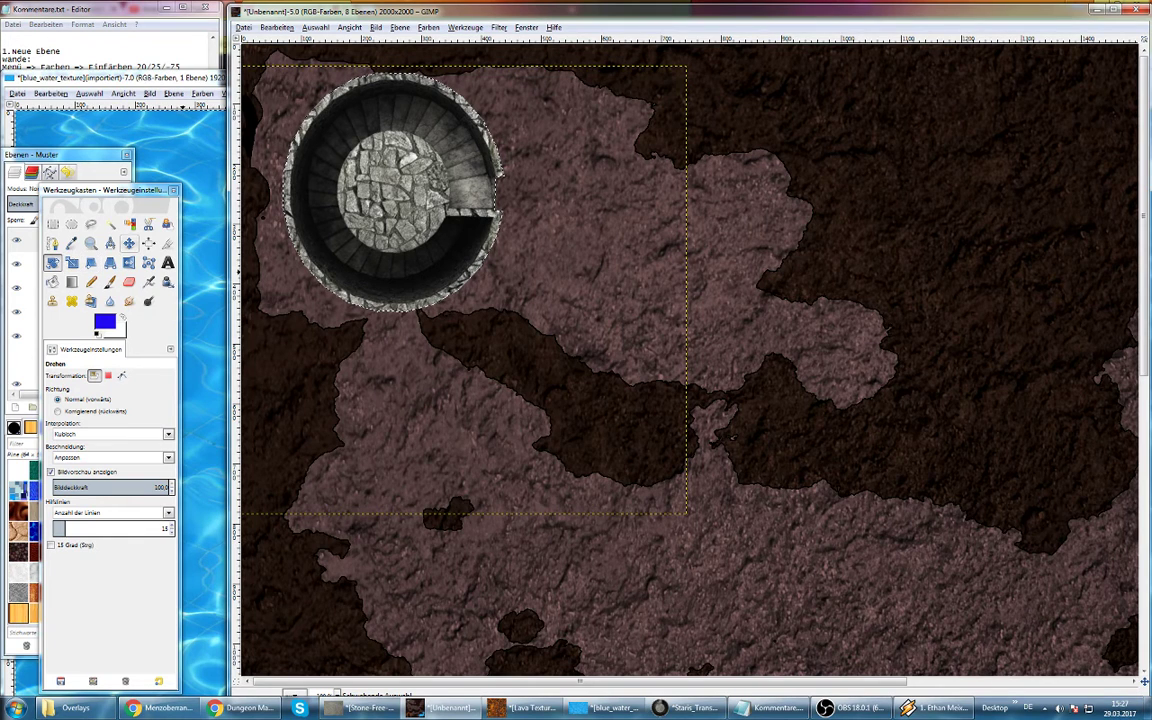
Scale the stairs down to 322×346 pixels and move them right onto the upper floor
left_click(129, 243)
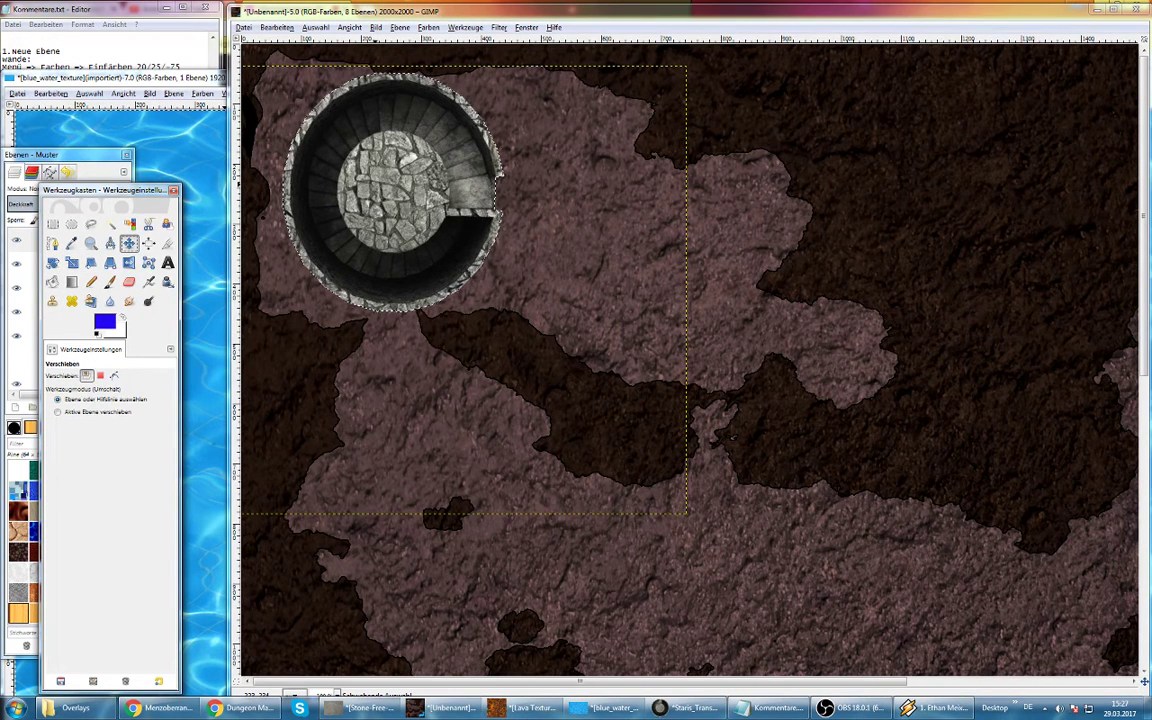
left_click_drag(400, 200, 375, 203)
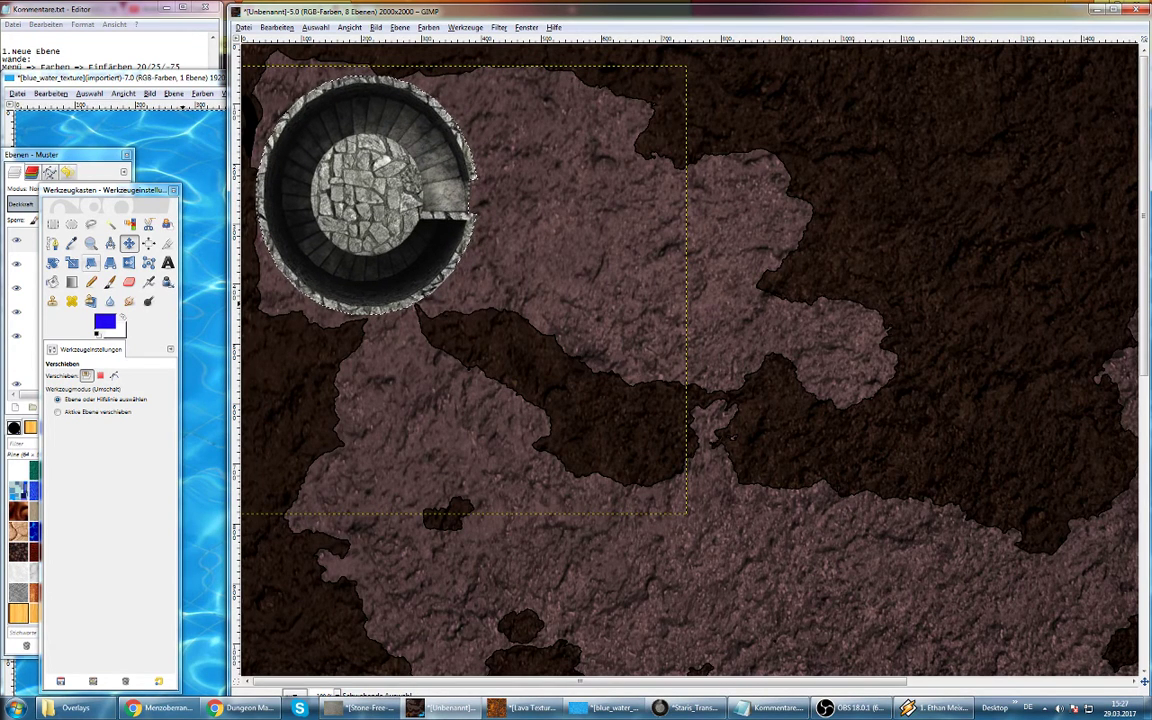
left_click(72, 262)
left_click(375, 170)
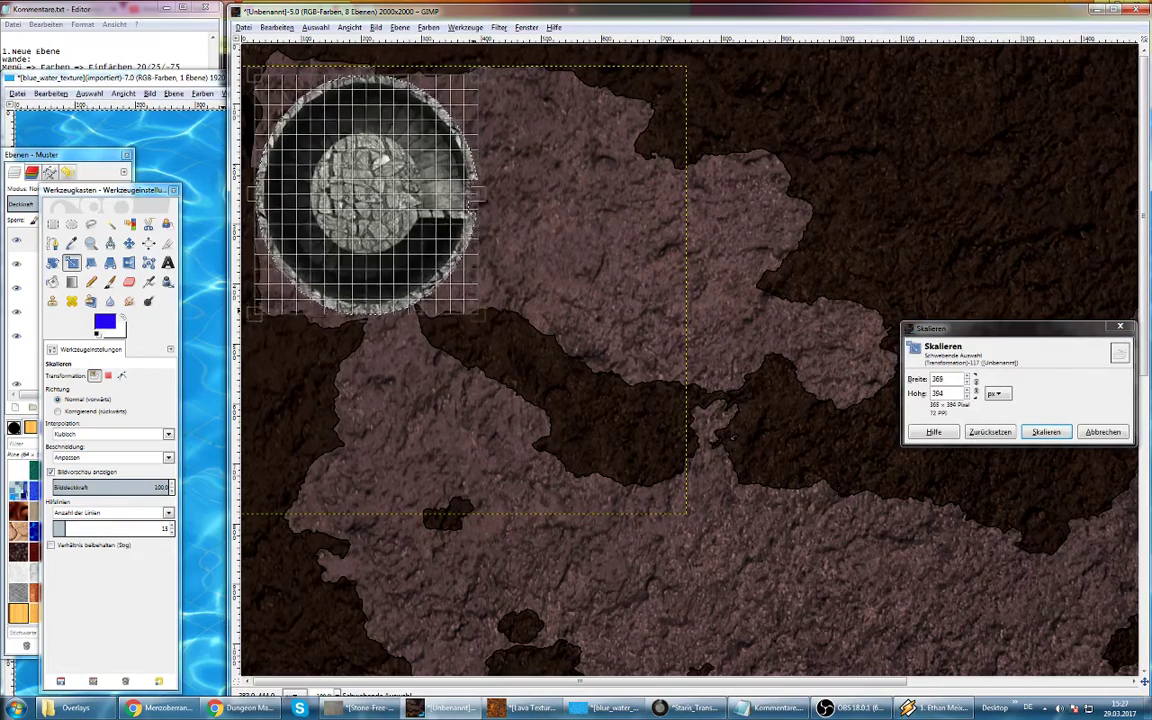
left_click_drag(375, 170, 686, 366)
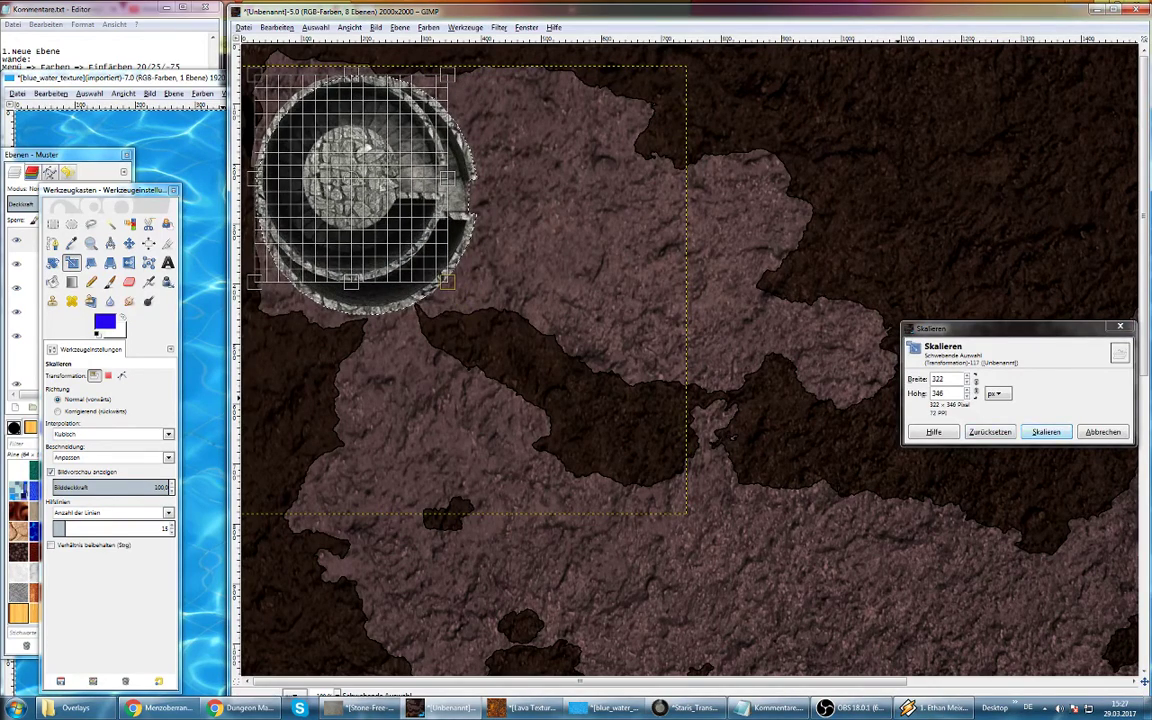
key("Return")
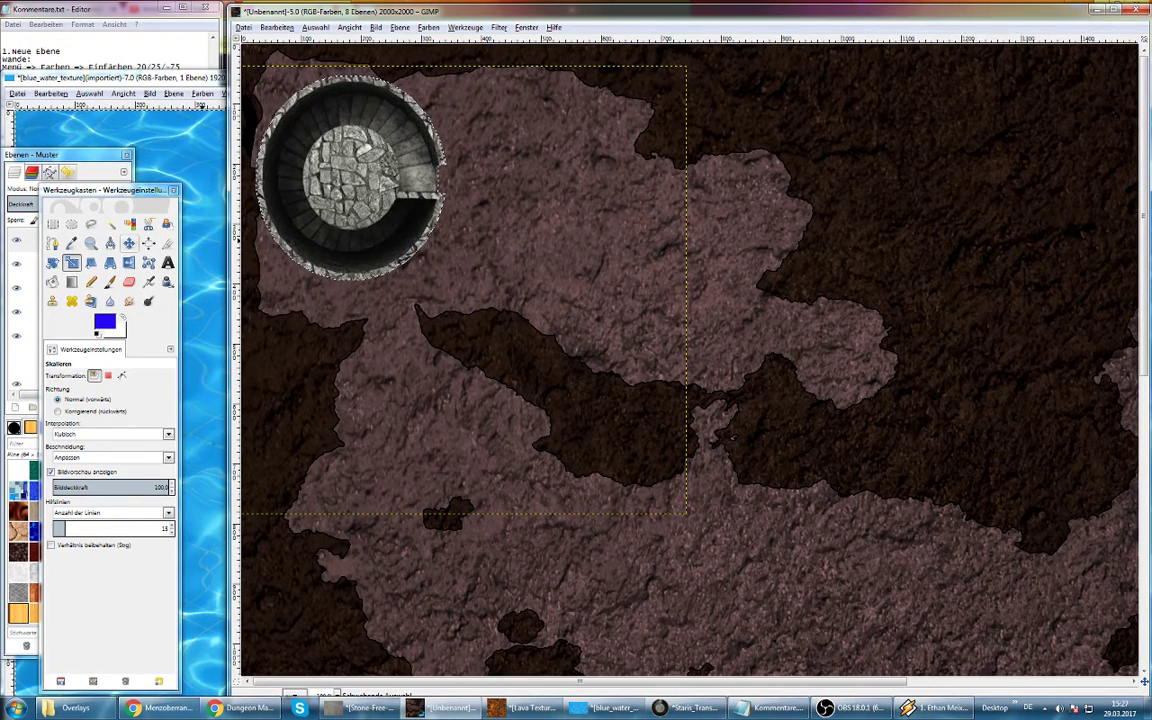
key("m")
mouse_move(350, 175)
left_mouse_down()
mouse_move(355, 187)
mouse_move(548, 187)
mouse_move(540, 175)
left_mouse_up()
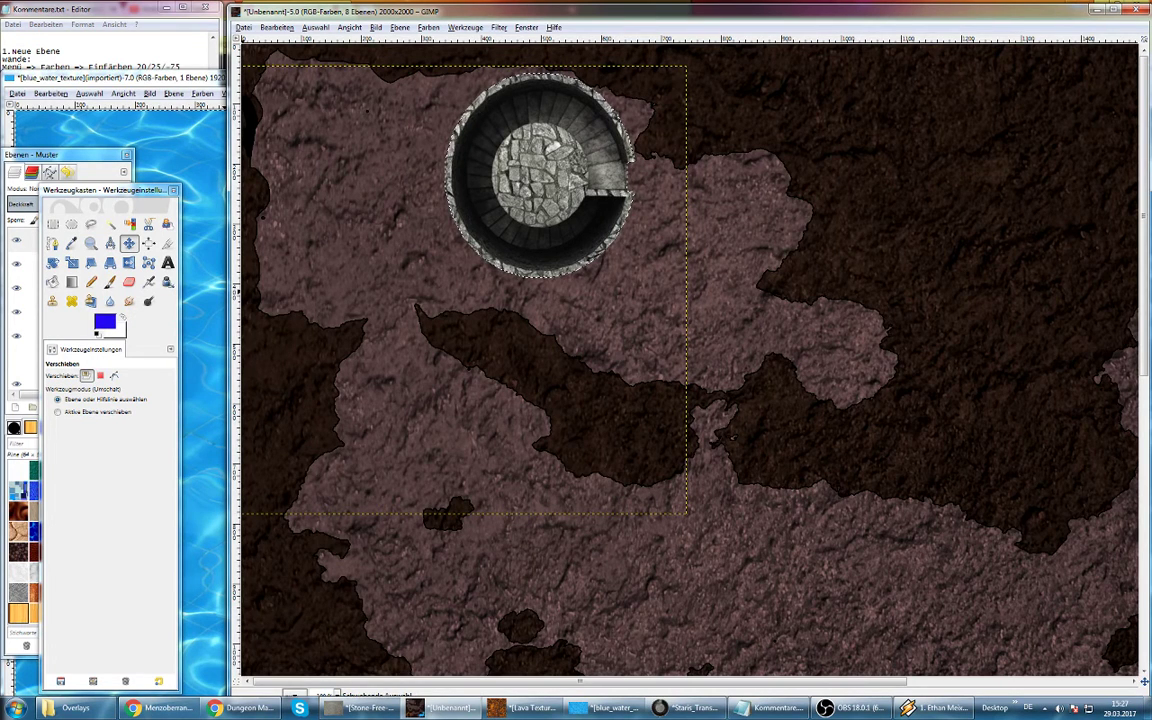
Rotate the stairs 180° so the stair opening points left
left_click(52, 262)
left_click(555, 145)
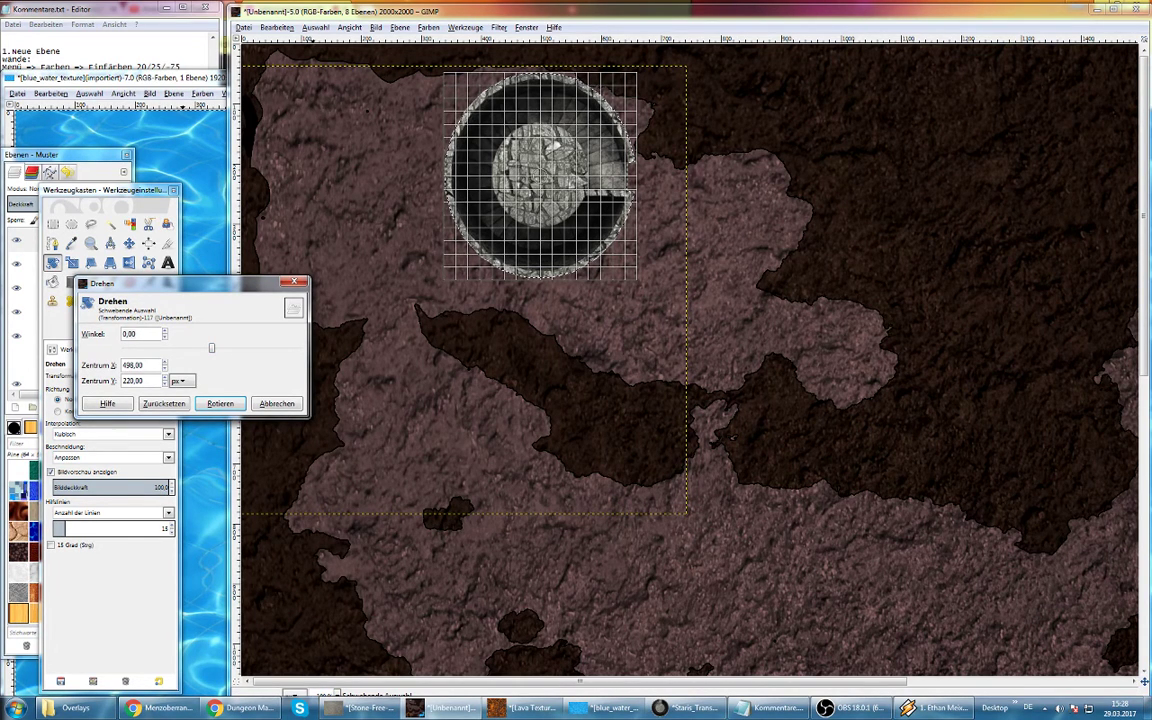
left_click_drag(211, 347, 298, 347)
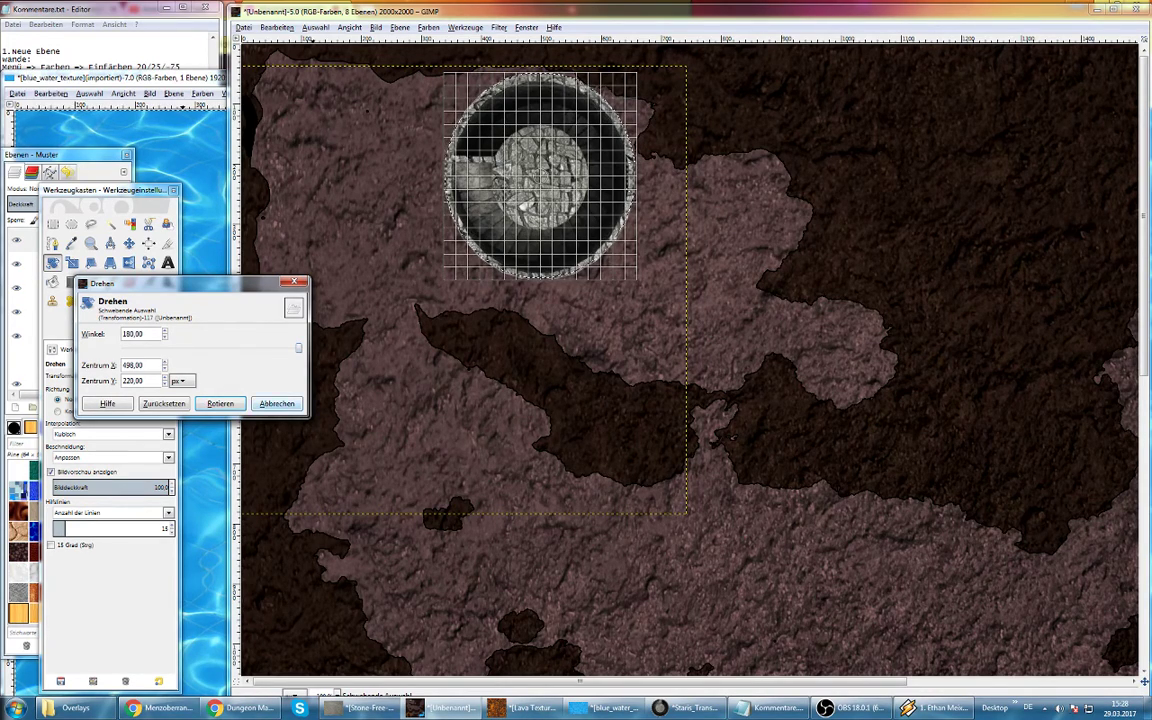
left_click(220, 403)
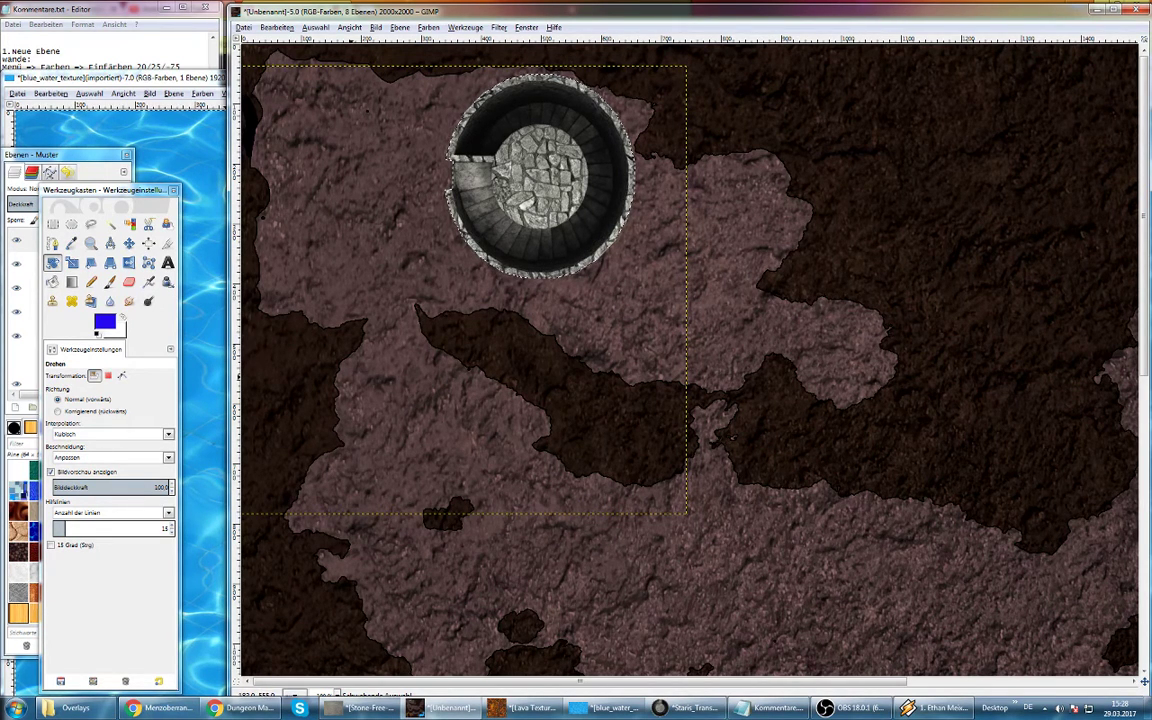
Zoom out to review the whole dungeon map with stairs, lava and water
scroll(690, 360, "down", 3)
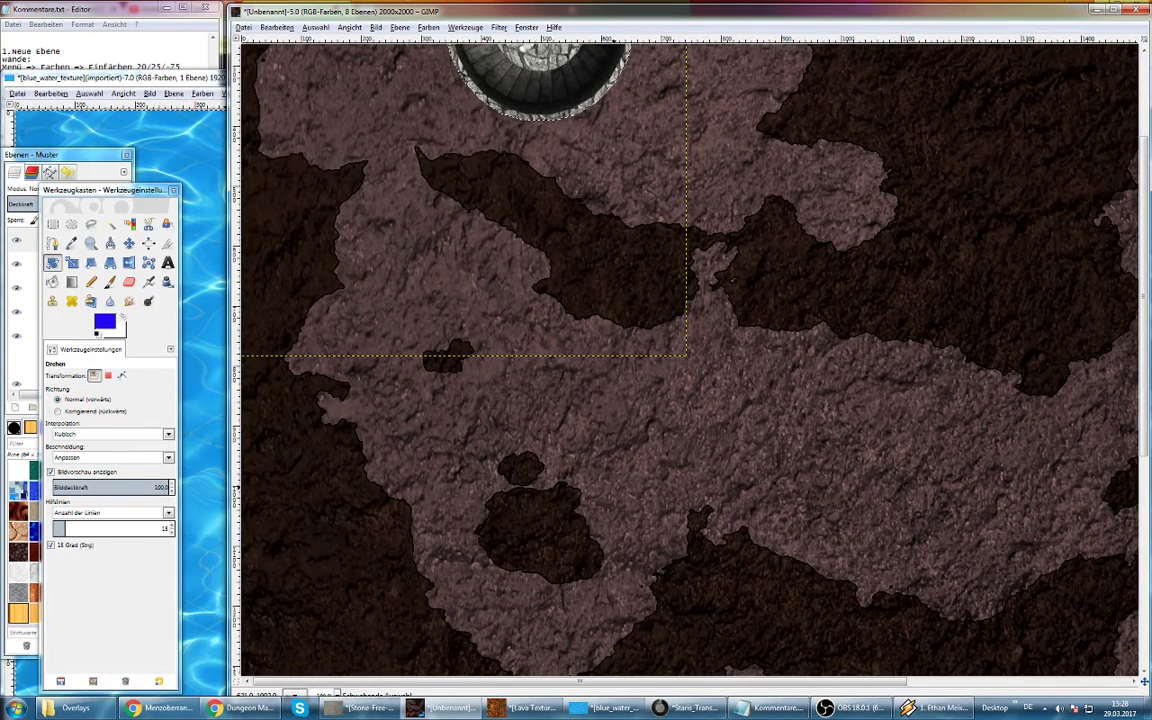
key("minus")
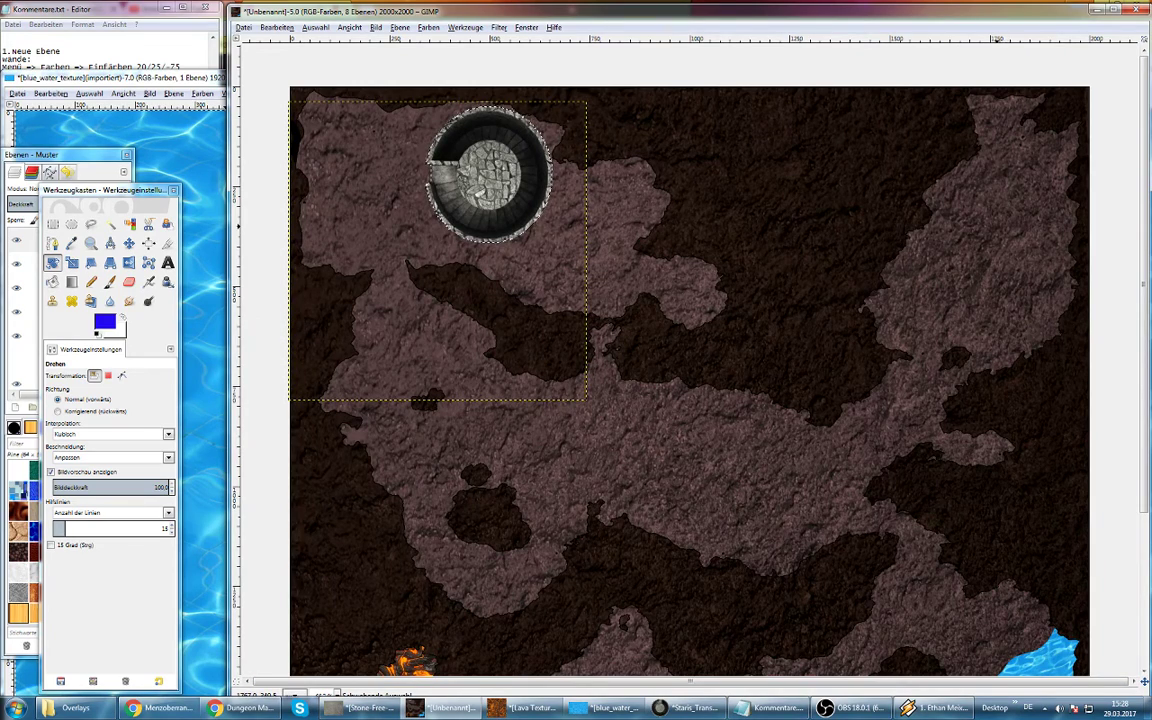
scroll(690, 380, "down", 4)
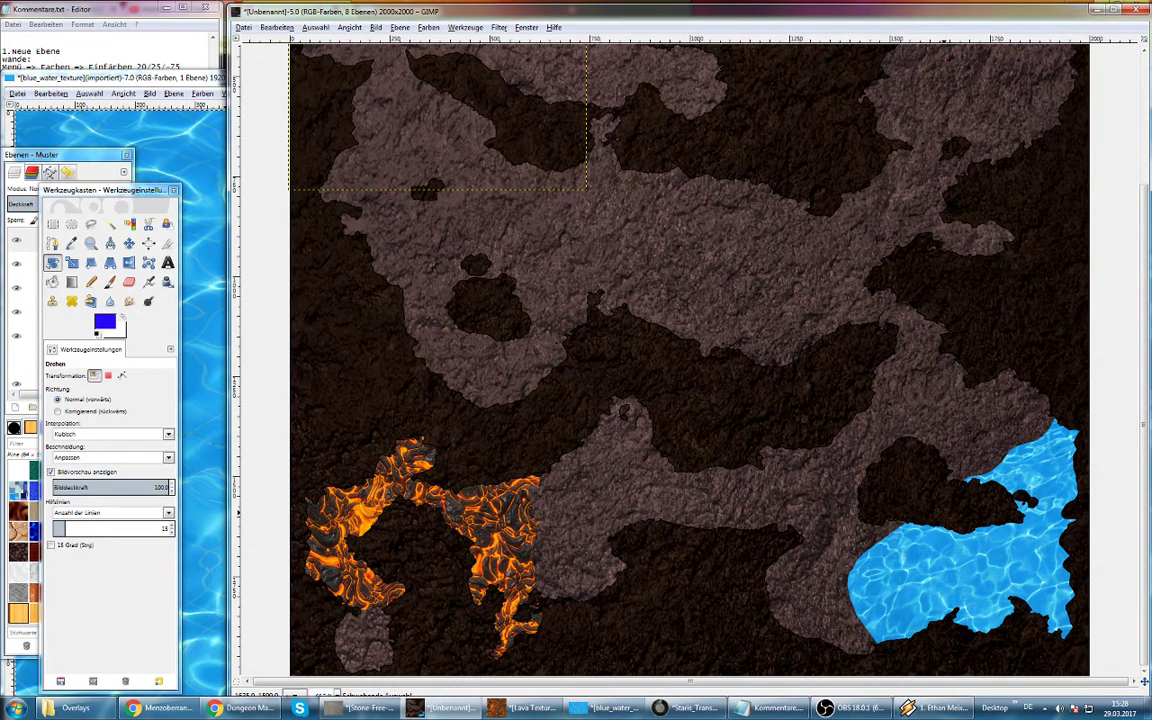
scroll(690, 360, "up", 5)
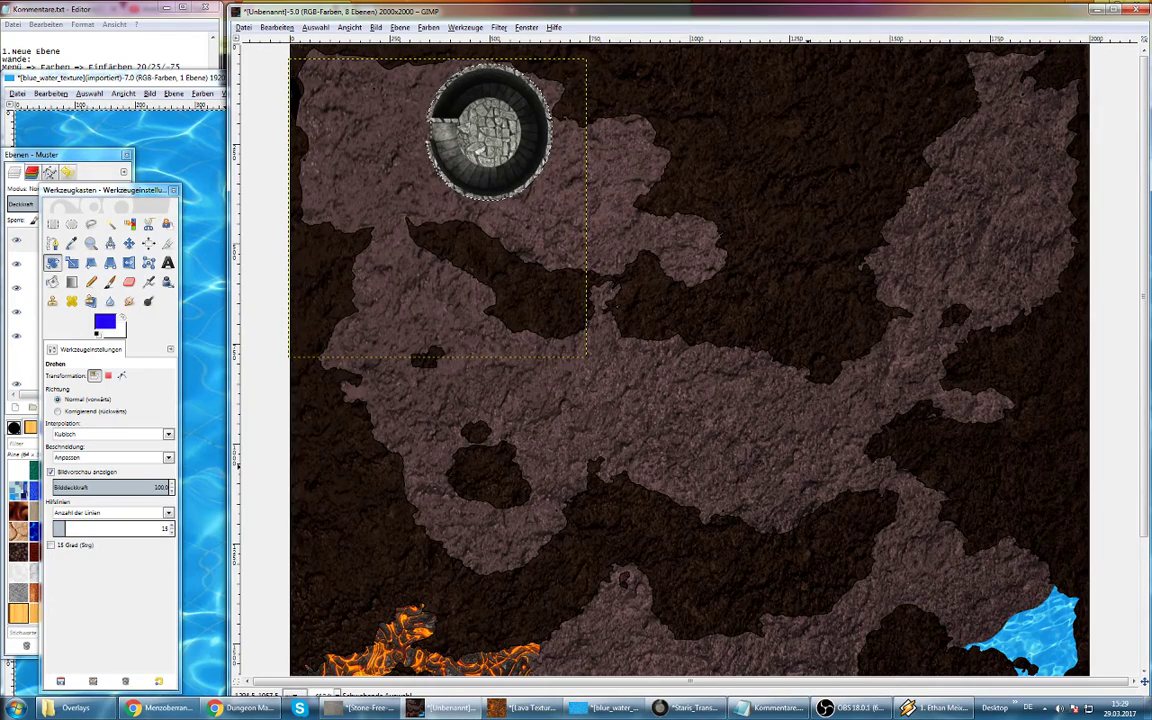
Close the blue_water_texture image, discarding its changes
left_click(612, 707)
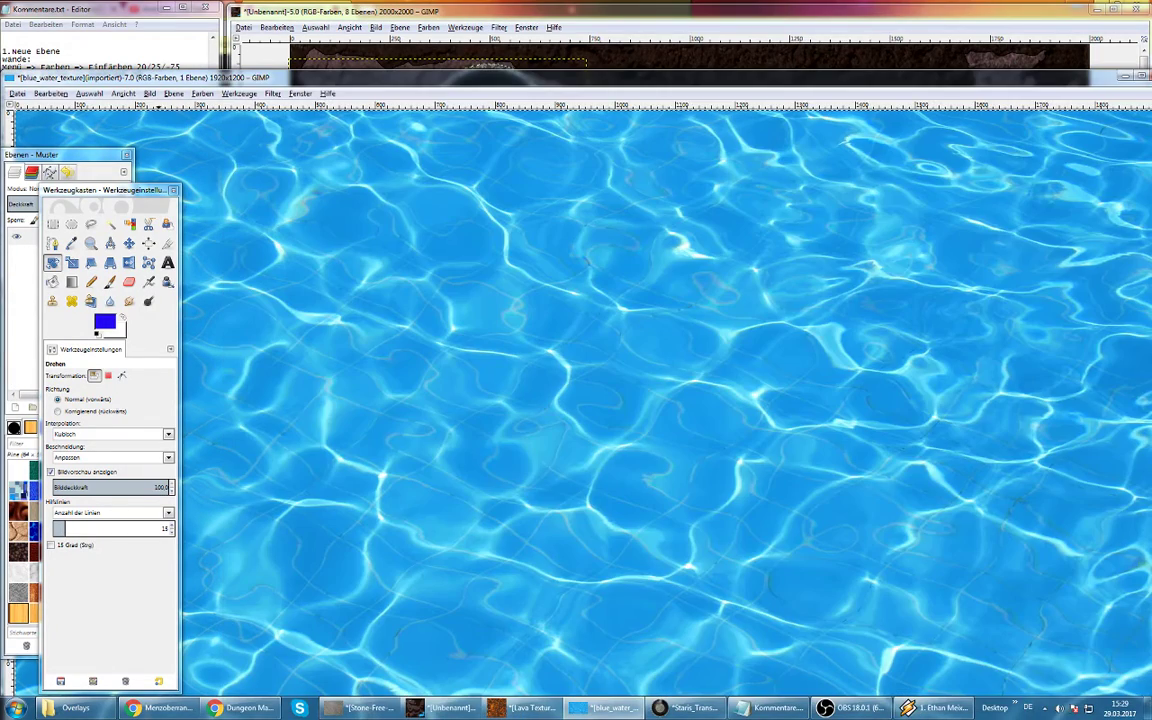
key("ctrl+w")
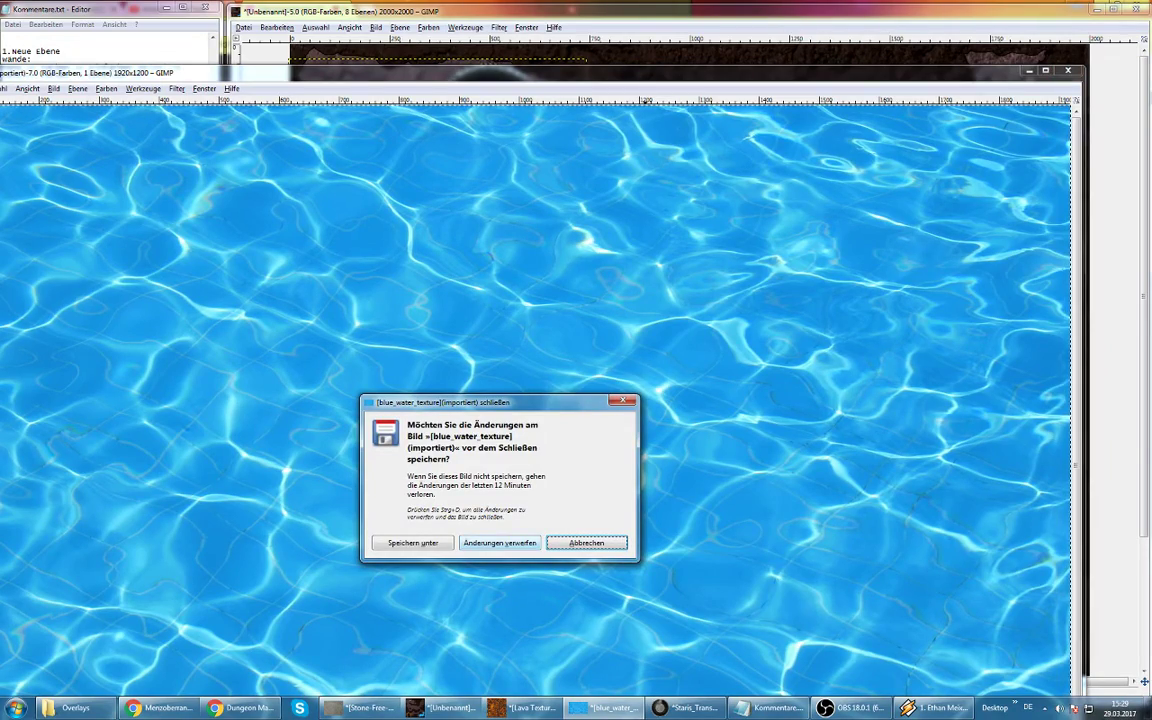
key("shift+Tab")
key("Return")
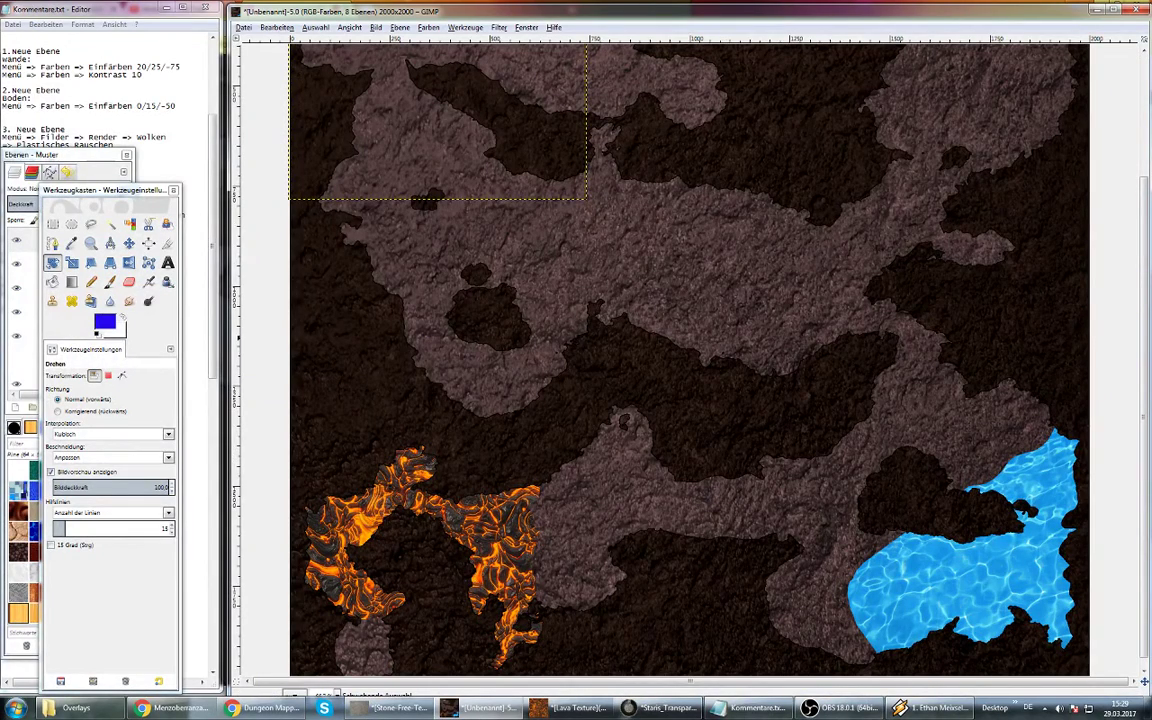
Close the toolbox and convert the floating stairs into a new Transformation layer
left_click(173, 190)
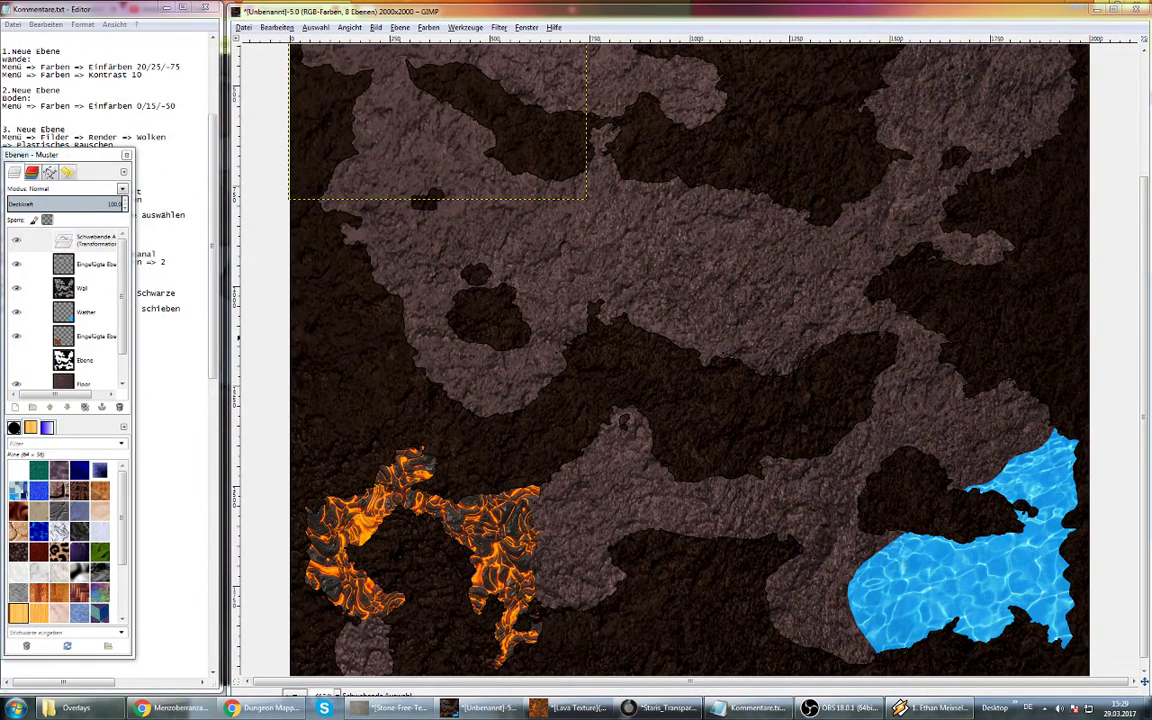
left_click_drag(60, 155, 303, 153)
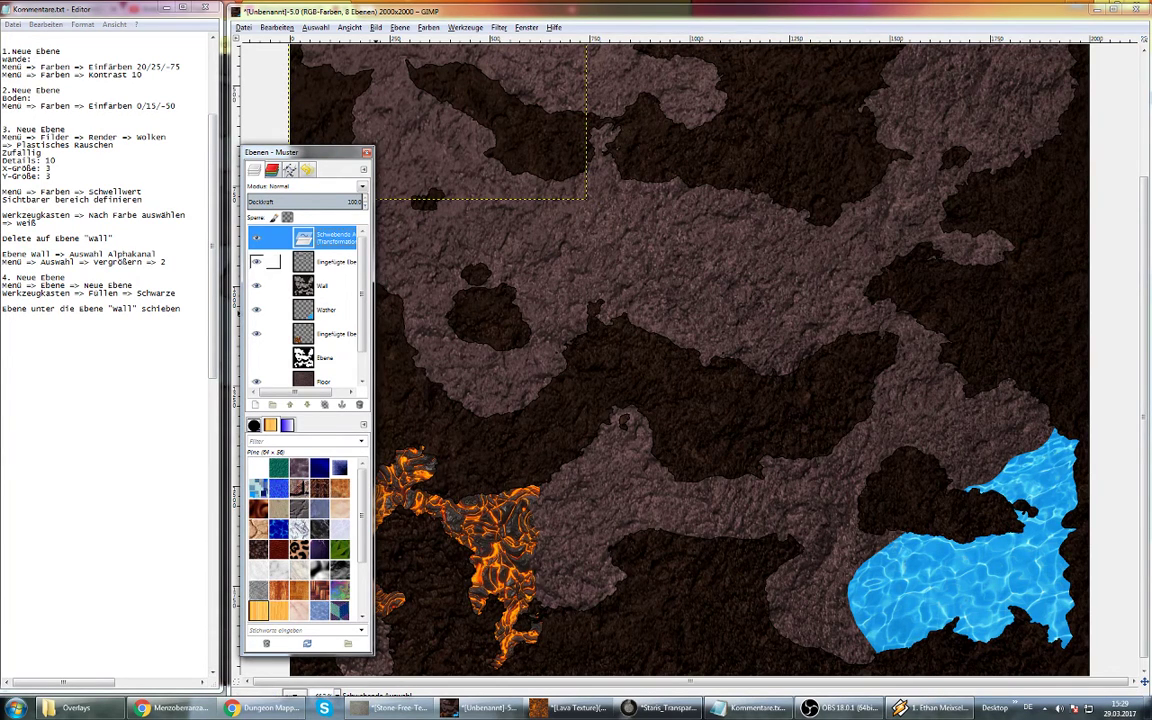
right_click(285, 237)
left_click(330, 252)
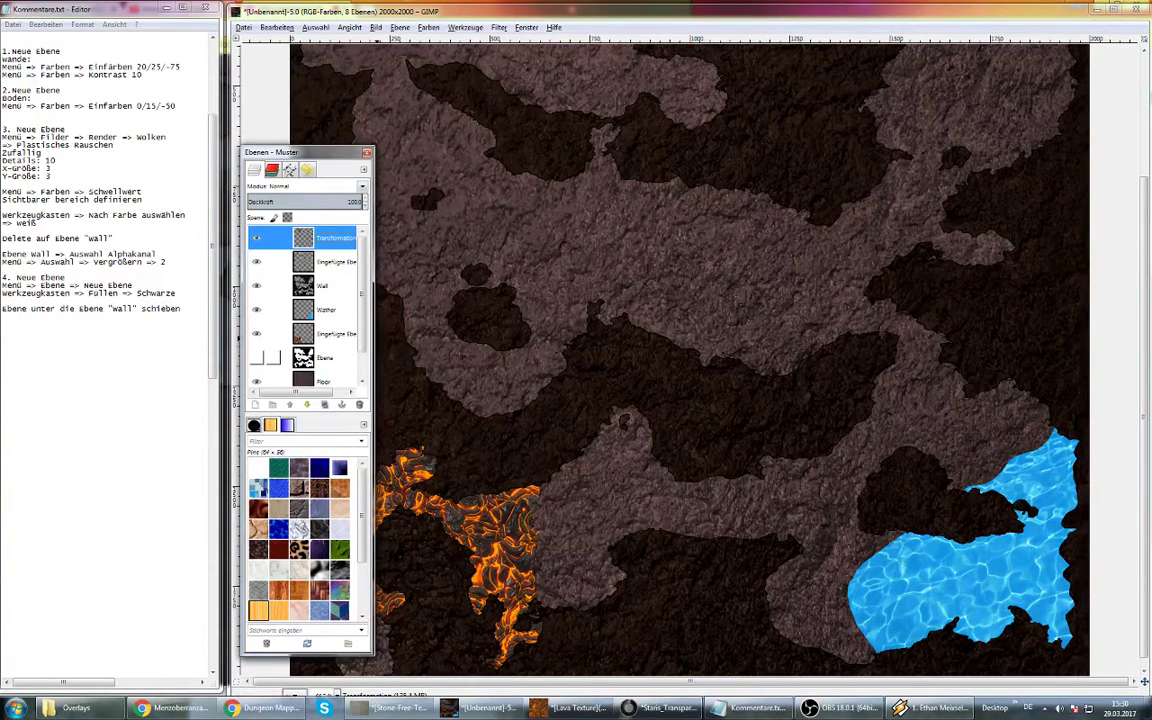
Move the Ebene layer to the top, leave it hidden, and close the Layers panel
left_click_drag(303, 357, 320, 240)
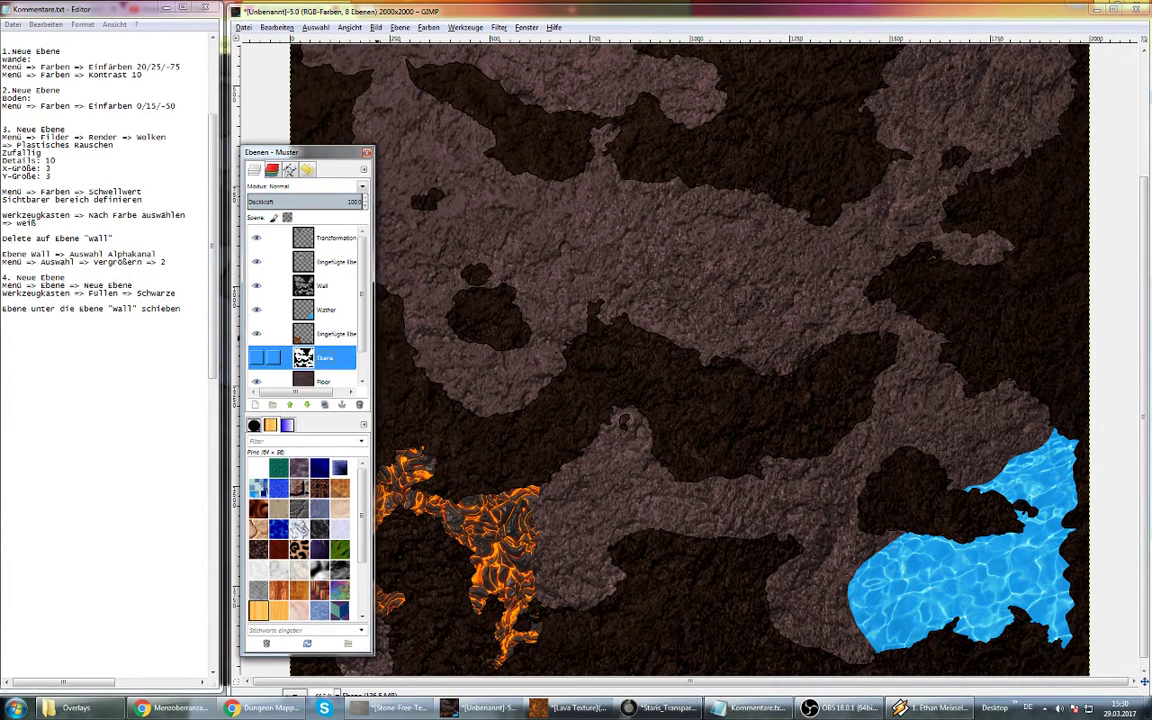
left_click(256, 237)
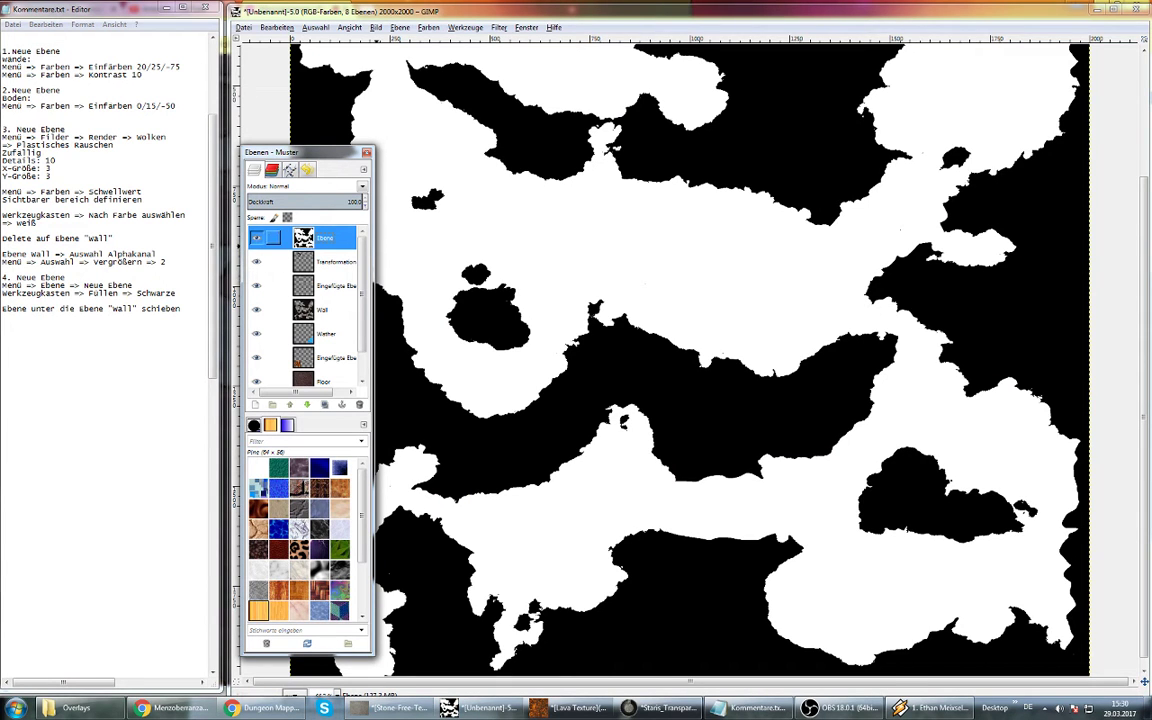
left_click(256, 237)
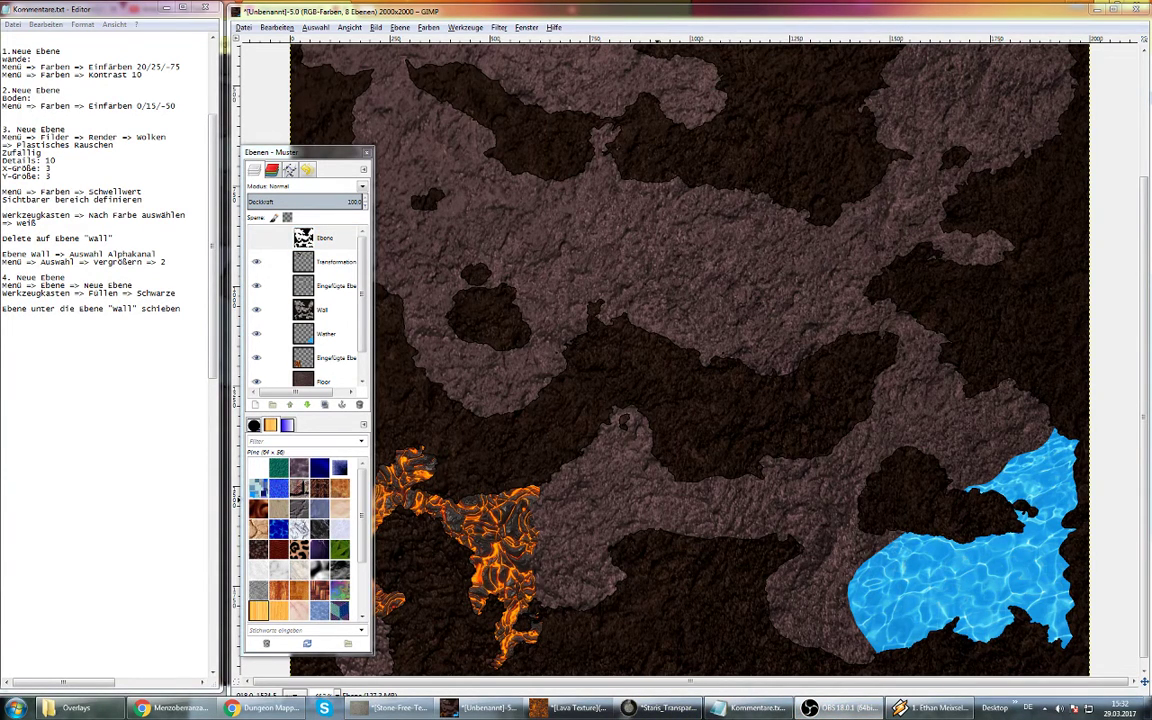
key("Tab")
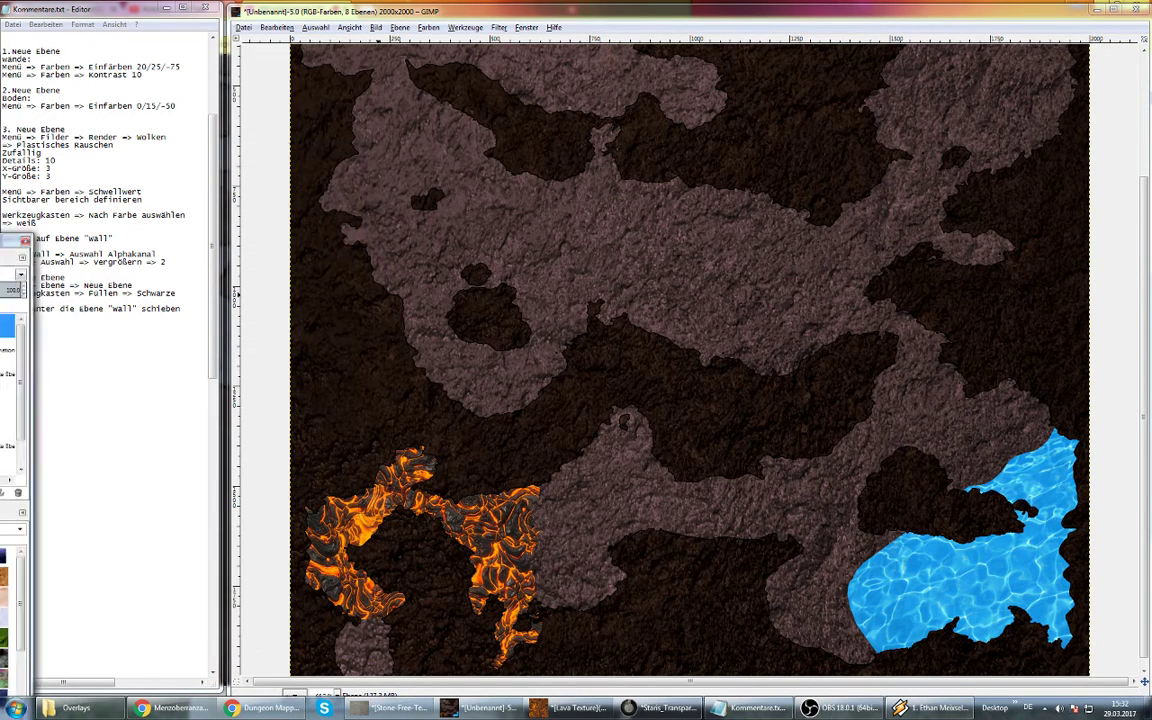